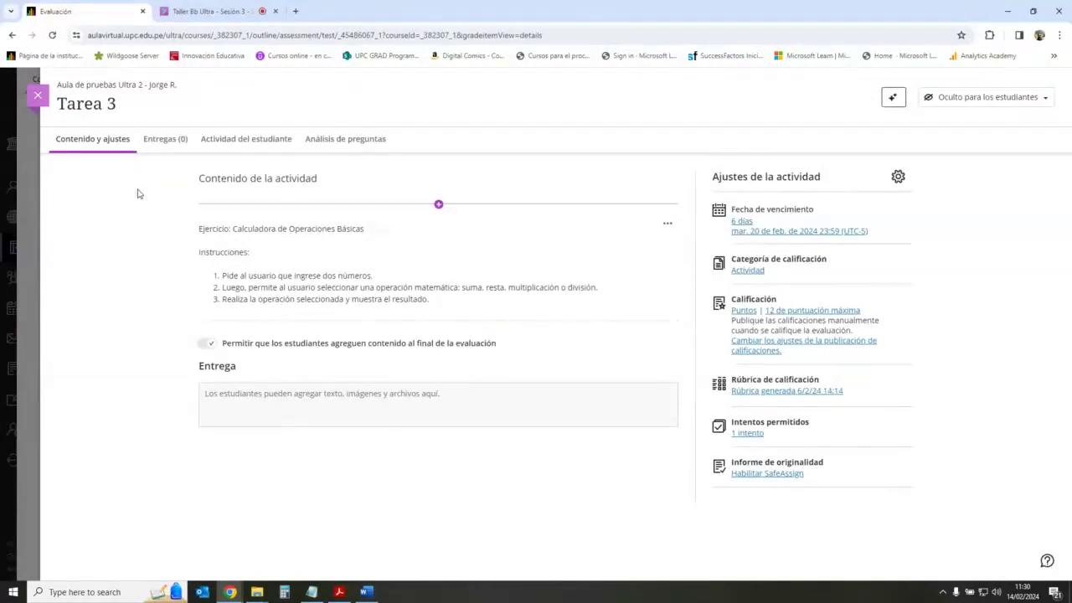
Step: Close the Tarea 3 view and scroll through the Semana 1 course outline and back to the top
left_click(38, 94)
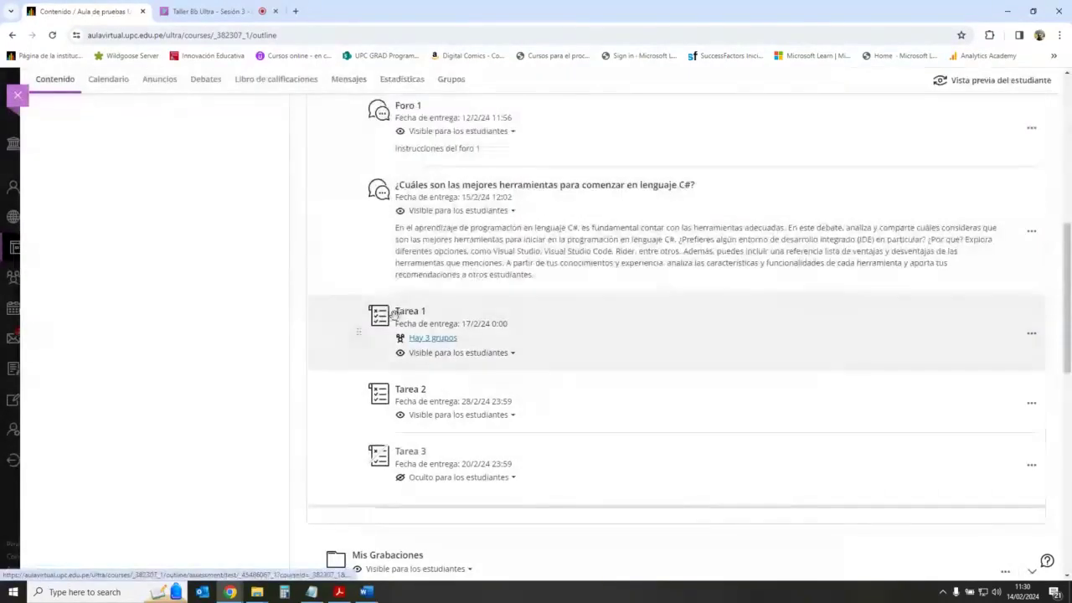
scroll(439, 369, "down", 1)
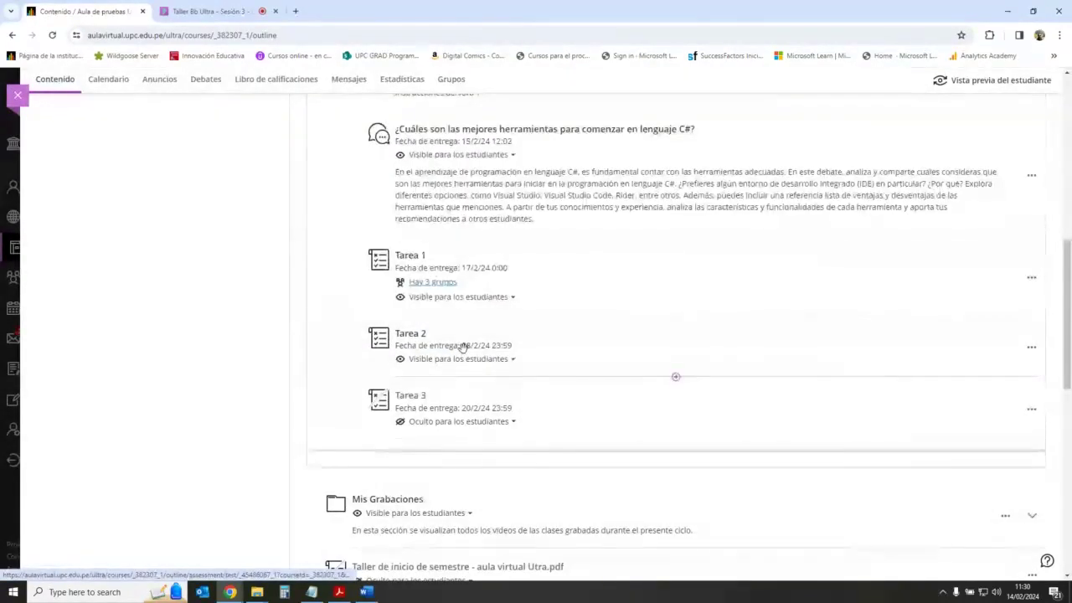
scroll(405, 342, "up", 10)
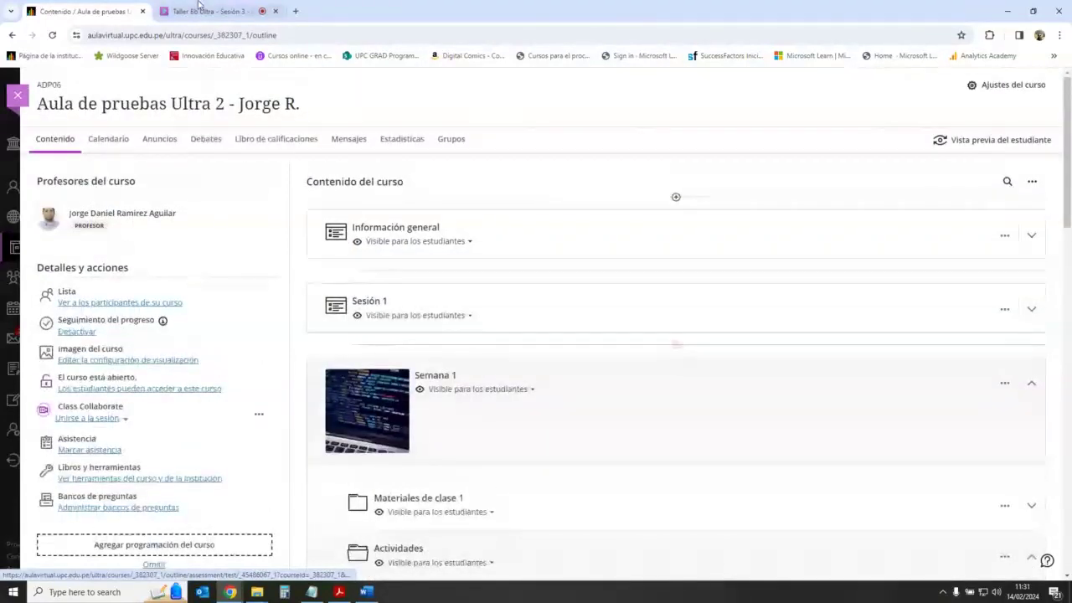
scroll(438, 416, "down", 4)
scroll(440, 425, "down", 5)
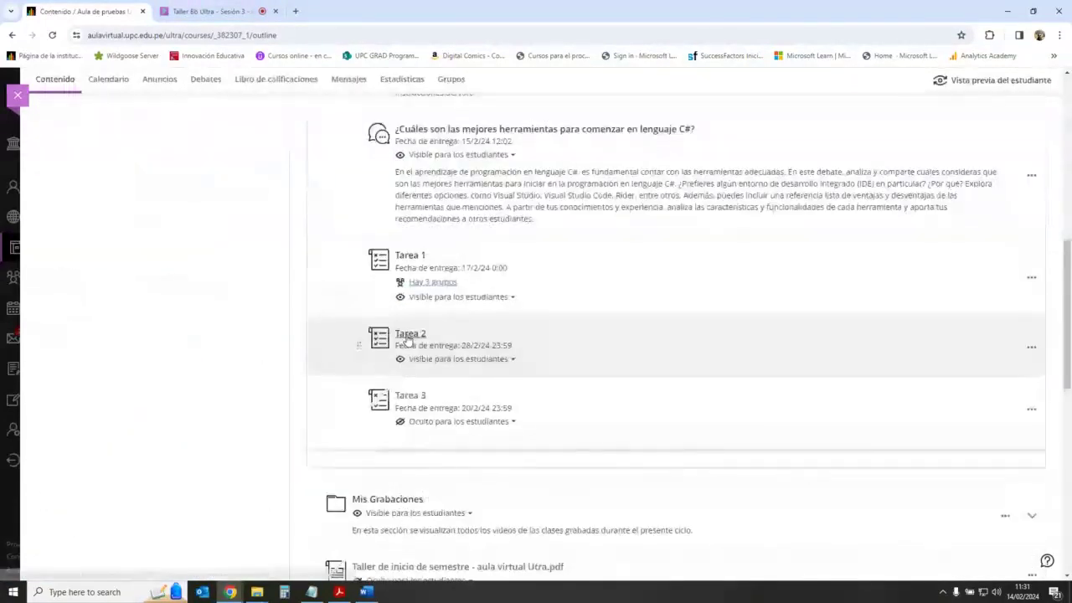
scroll(397, 405, "up", 10)
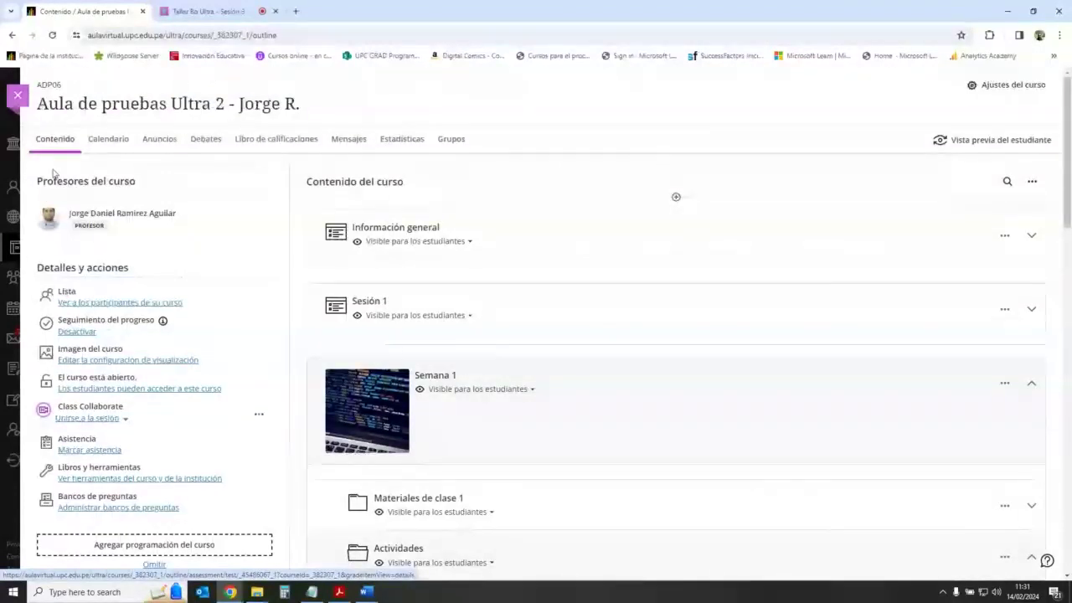
Step: Leave the course, log out, and sign back in with the saved administrator login
left_click(18, 98)
left_click(52, 458)
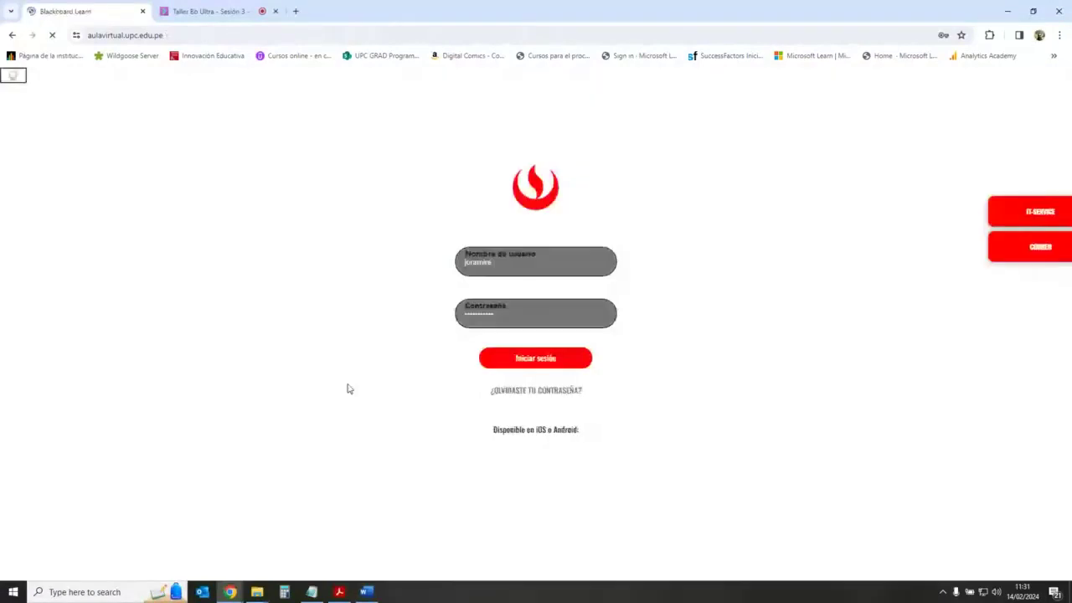
left_click(555, 261)
left_click(681, 506)
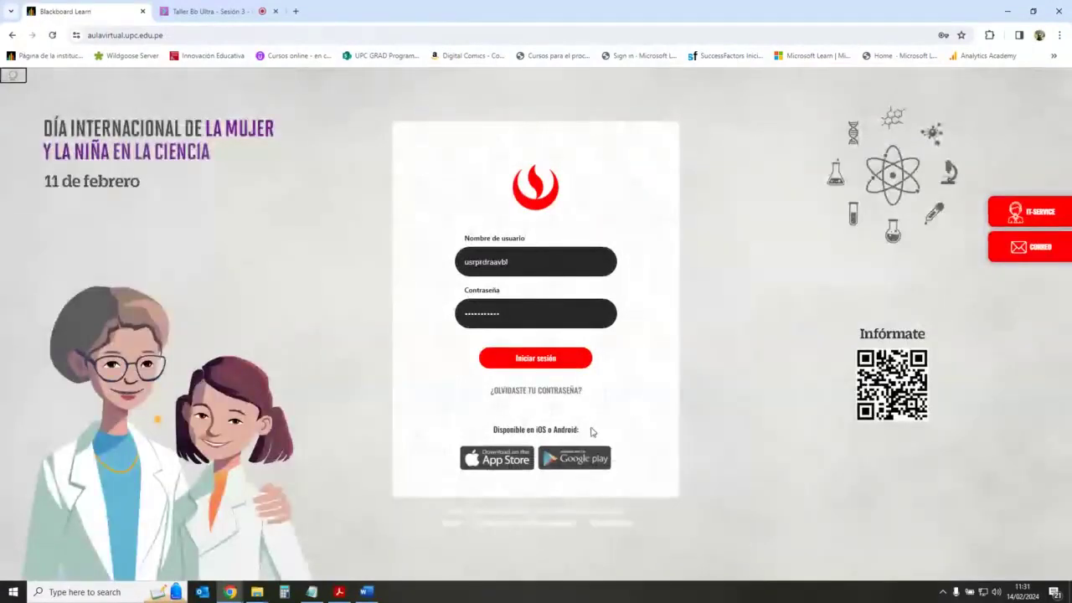
left_click(545, 358)
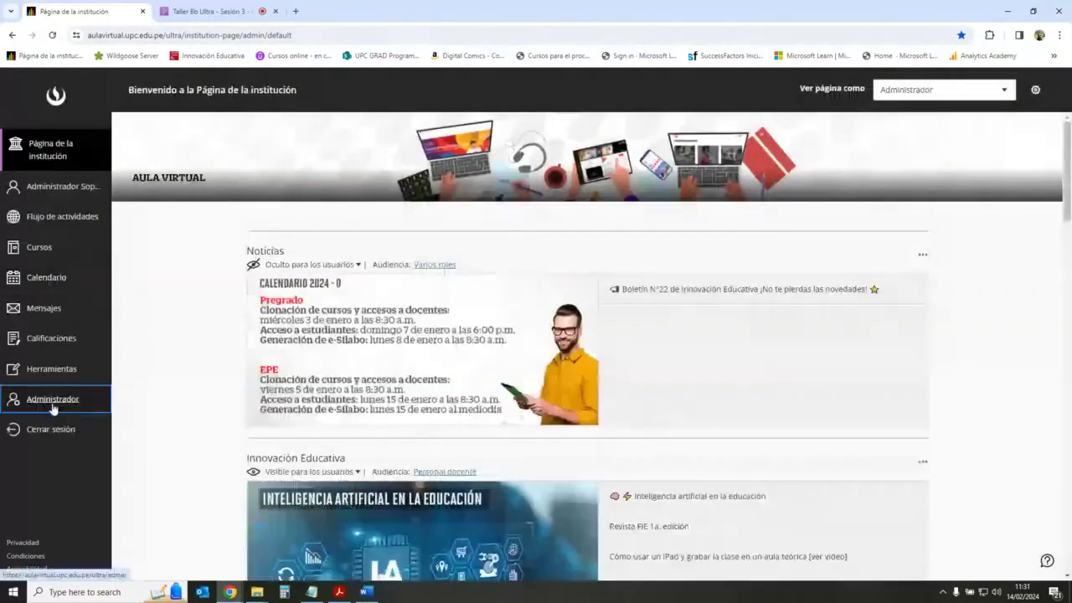
Step: In Administrador > Usuarios, search the test student by username and use Iniciar sesión como
left_click(53, 400)
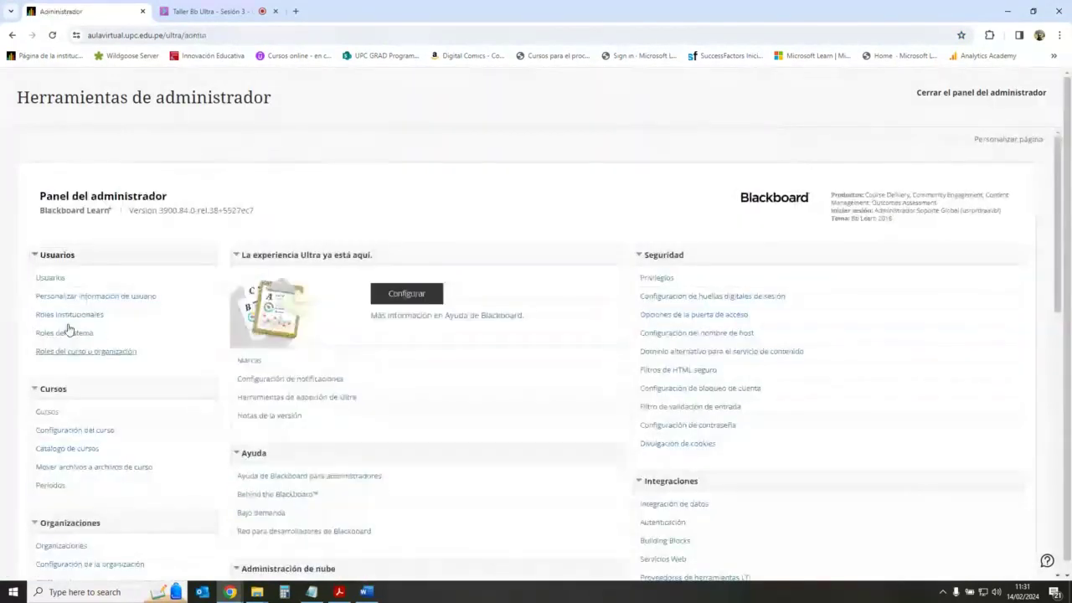
left_click(52, 278)
left_click(108, 243)
left_click(243, 244)
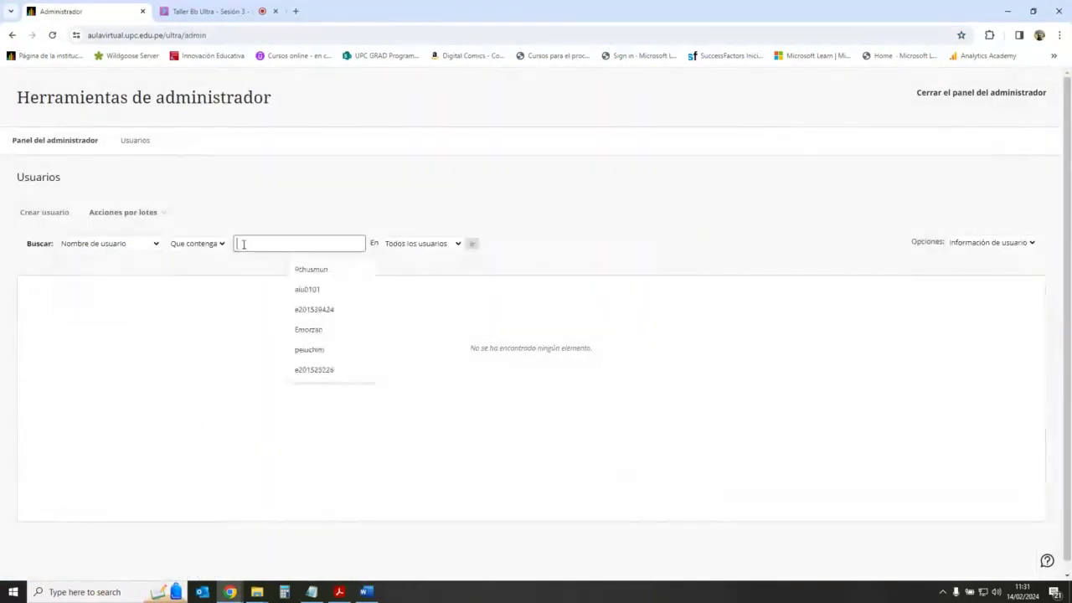
left_click(308, 291)
left_click(472, 244)
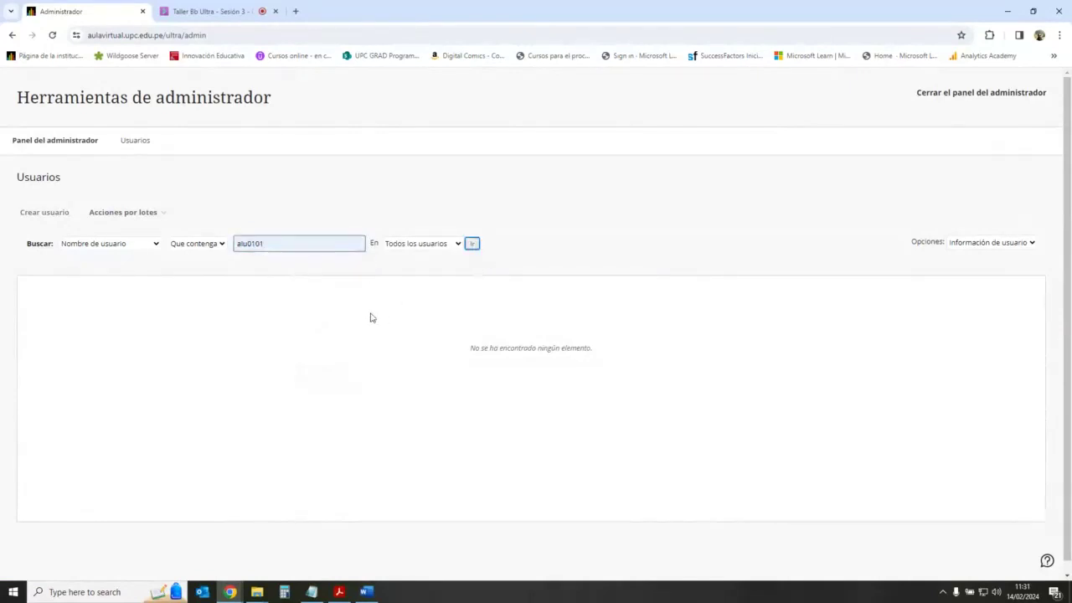
left_click(167, 351)
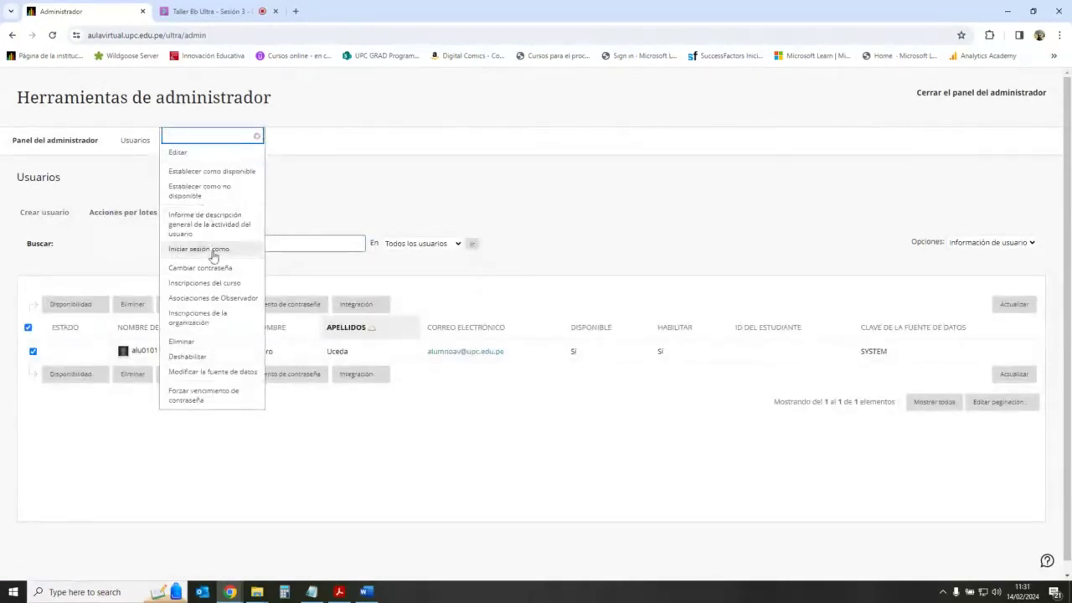
left_click(198, 249)
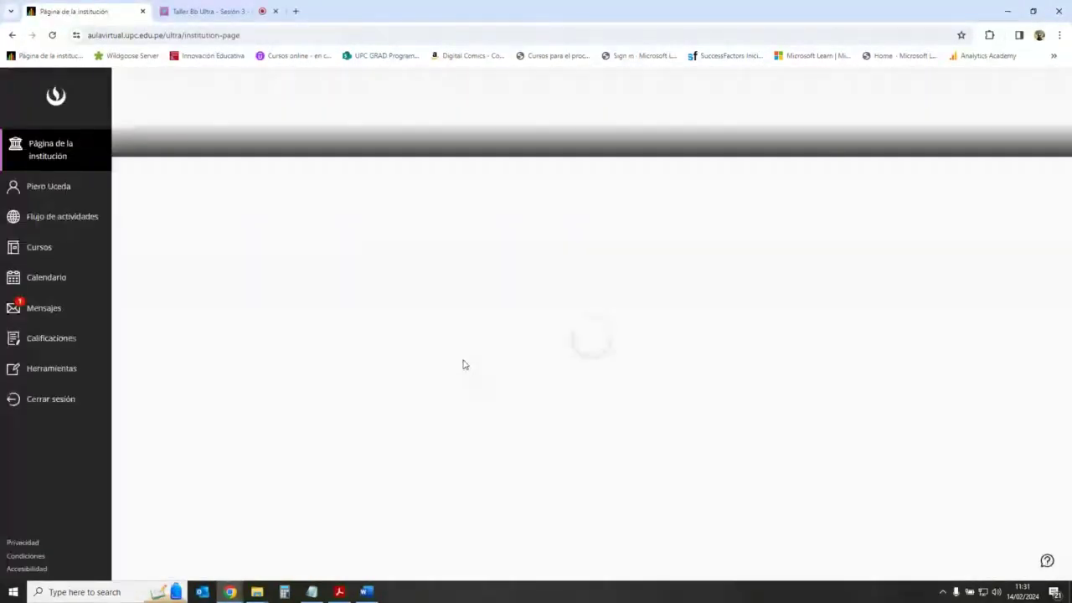
Step: Open Aula de pruebas Ultra 2, go to Semana 1 > Actividades > Tarea 2, and begin attempt 1
left_click(40, 247)
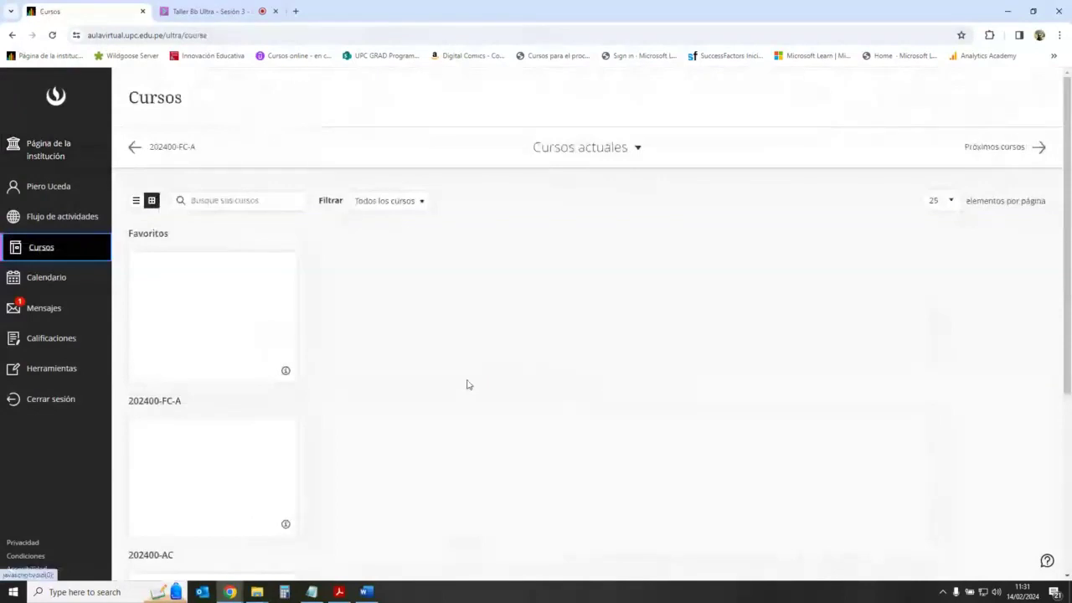
scroll(409, 465, "down", 4)
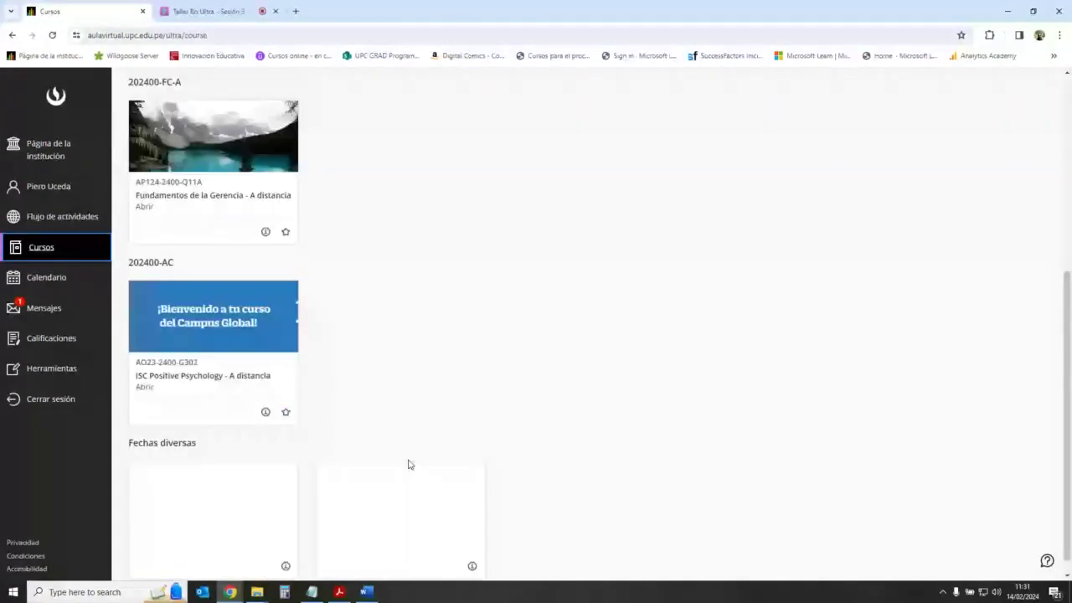
left_click(393, 507)
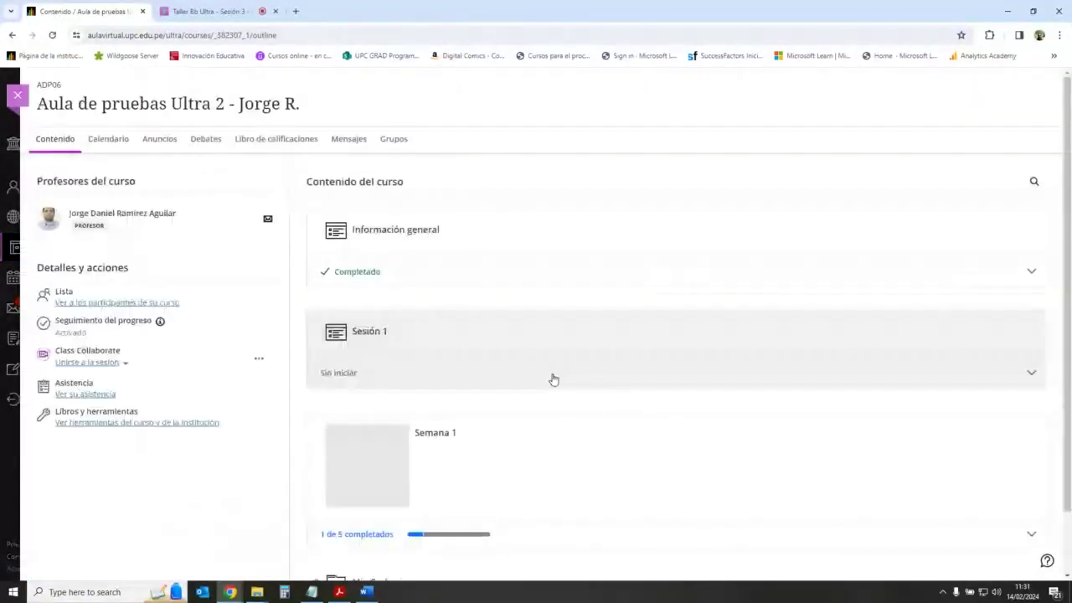
scroll(553, 379, "down", 1)
left_click(1031, 463)
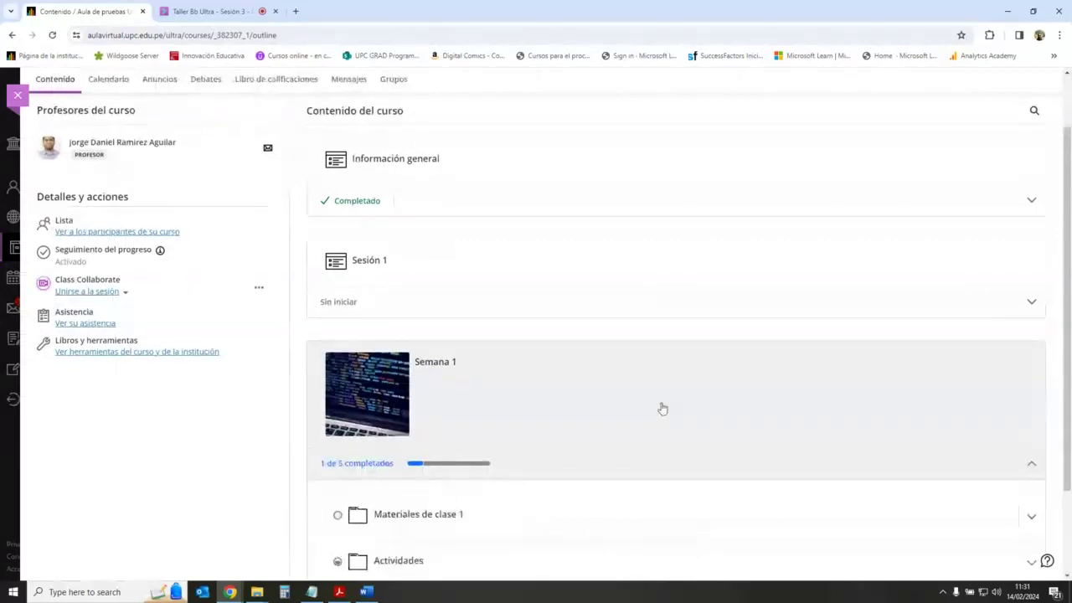
scroll(663, 408, "down", 2)
left_click(574, 436)
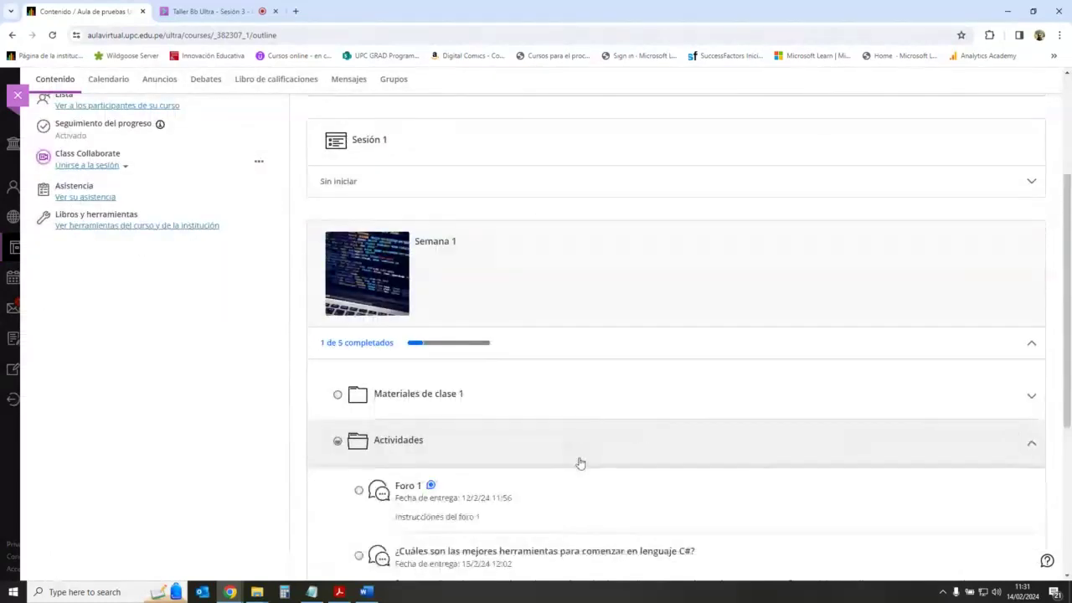
scroll(502, 436, "down", 5)
left_click(513, 417)
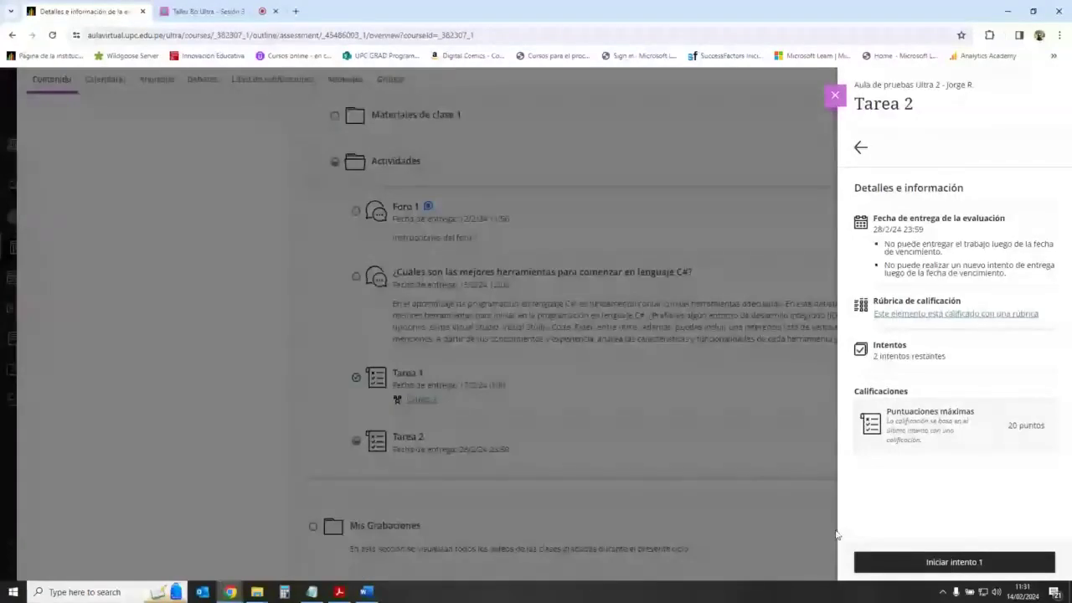
left_click(955, 562)
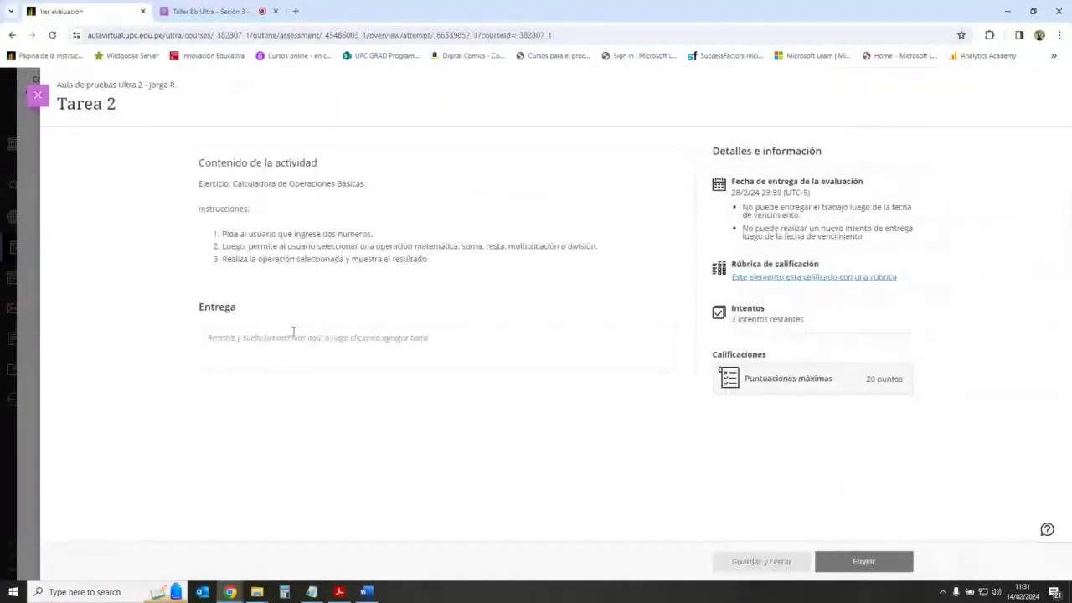
Step: Attach CM83 Rúbrica actualizada TF_WORD 202202.docx from Documents > DADO > Documentos DADO 2024 > Taller de inicio de semestre - Ultra
left_click(293, 334)
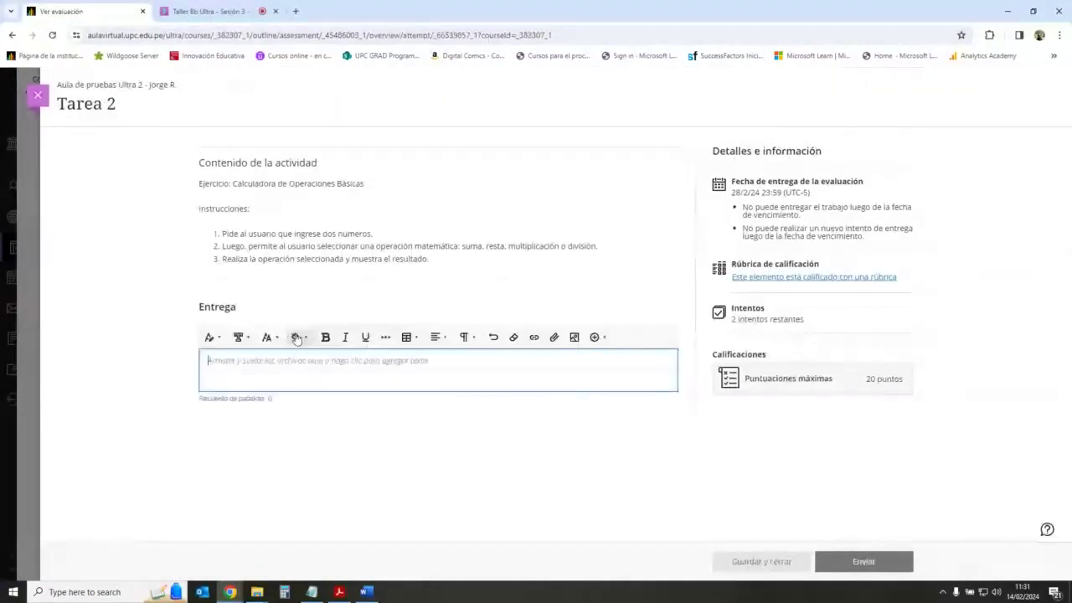
left_click(553, 337)
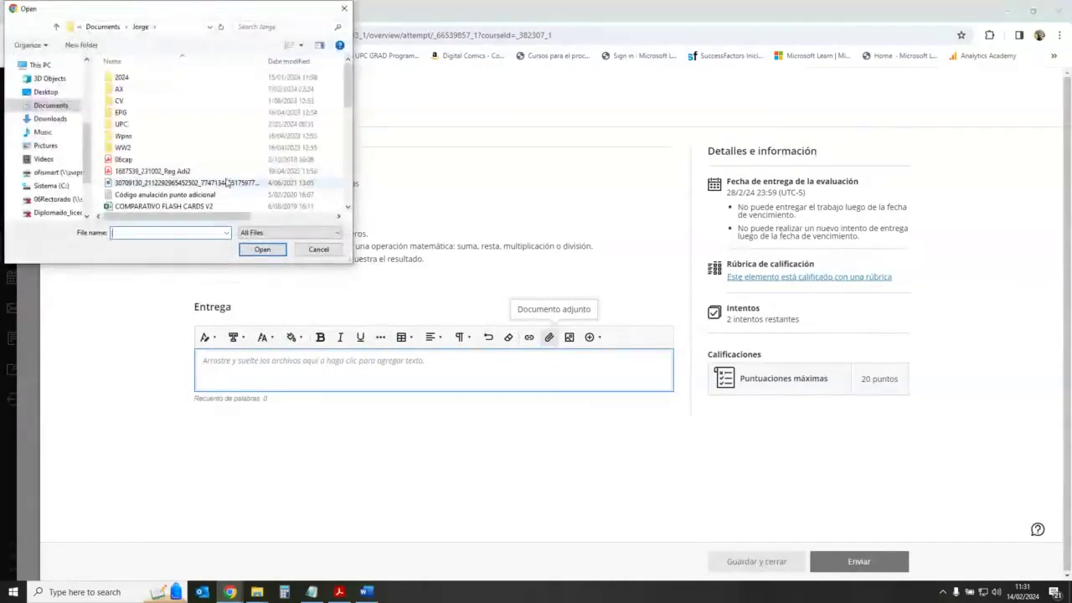
scroll(230, 183, "down", 4)
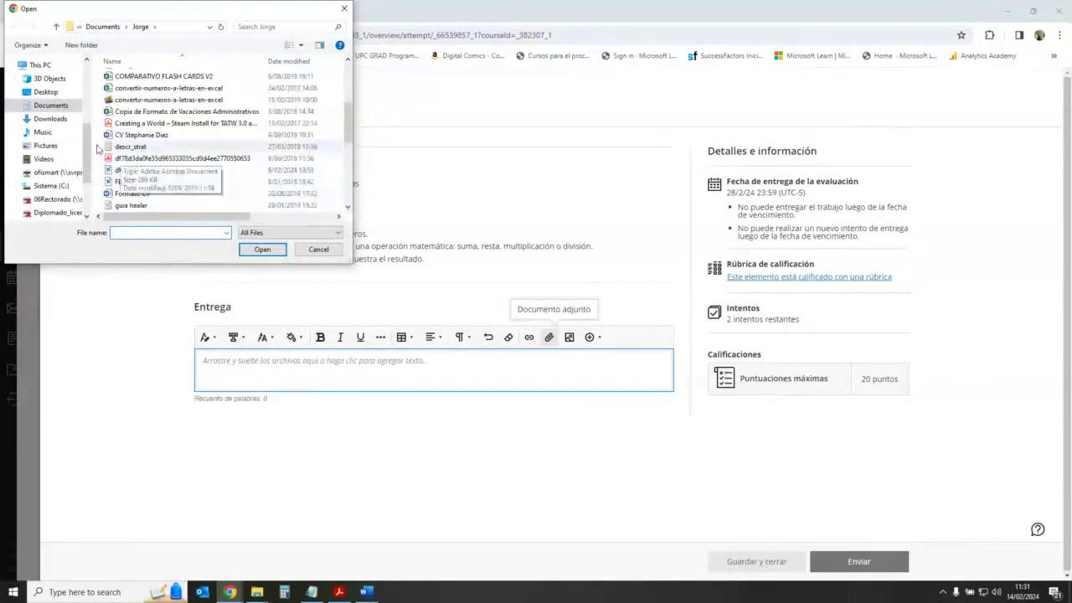
scroll(160, 151, "up", 4)
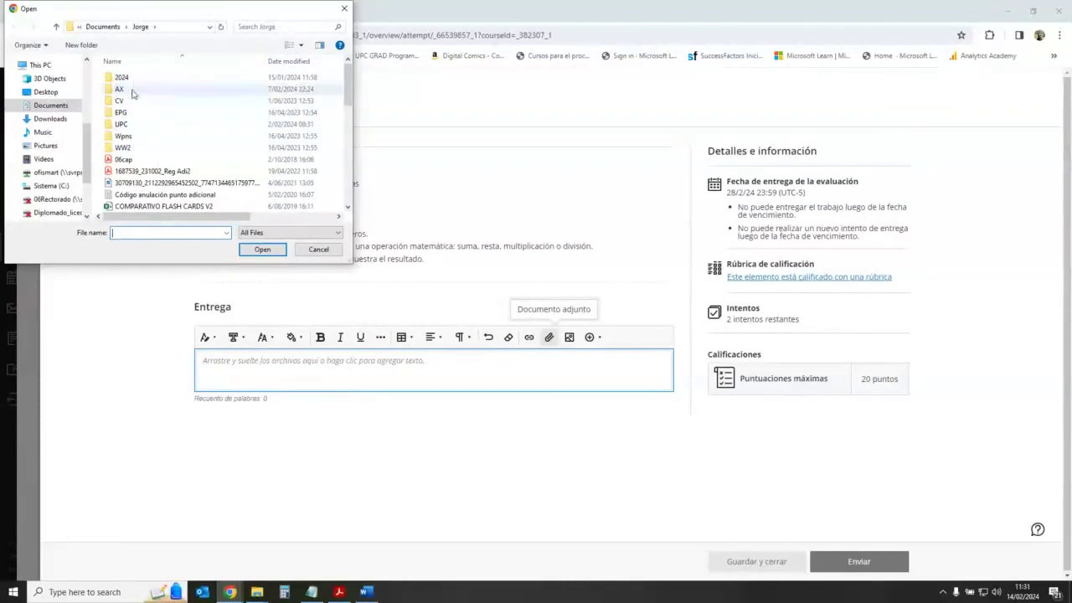
left_click(111, 31)
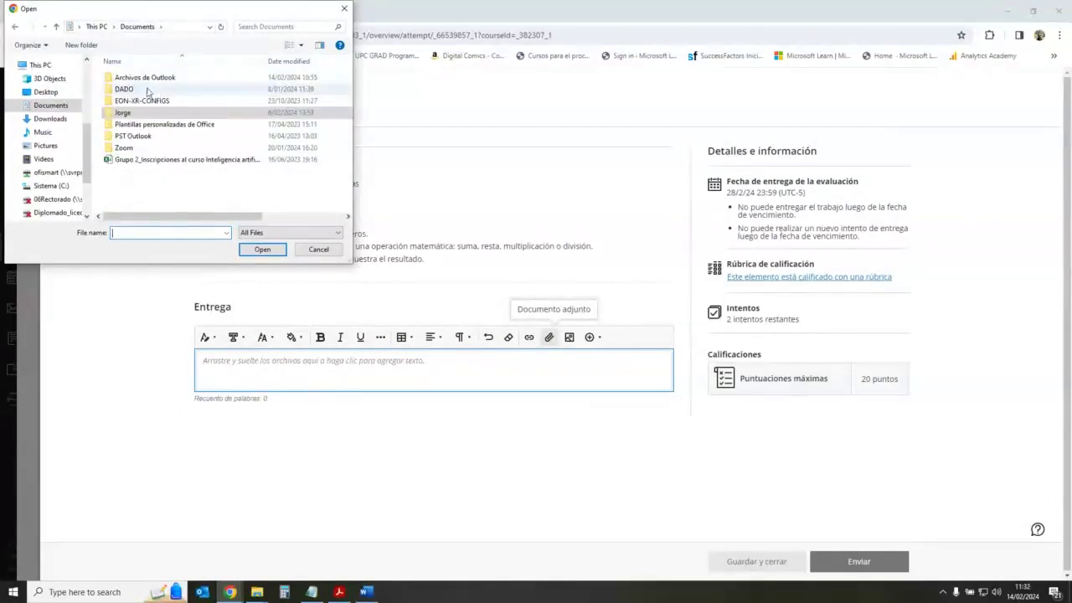
double_click(151, 89)
double_click(161, 182)
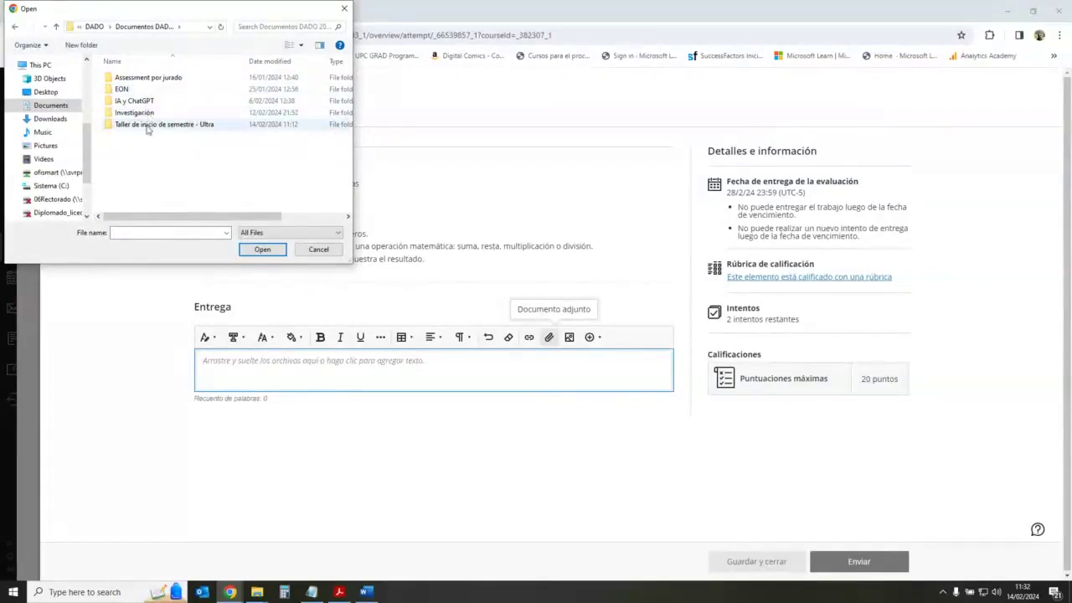
double_click(150, 124)
double_click(158, 78)
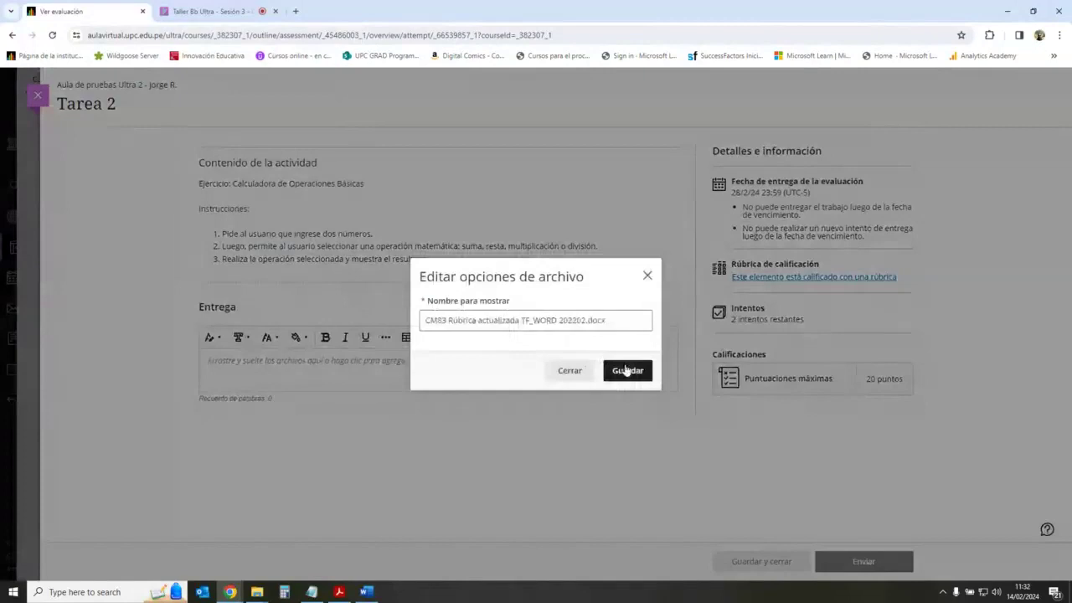
left_click(628, 371)
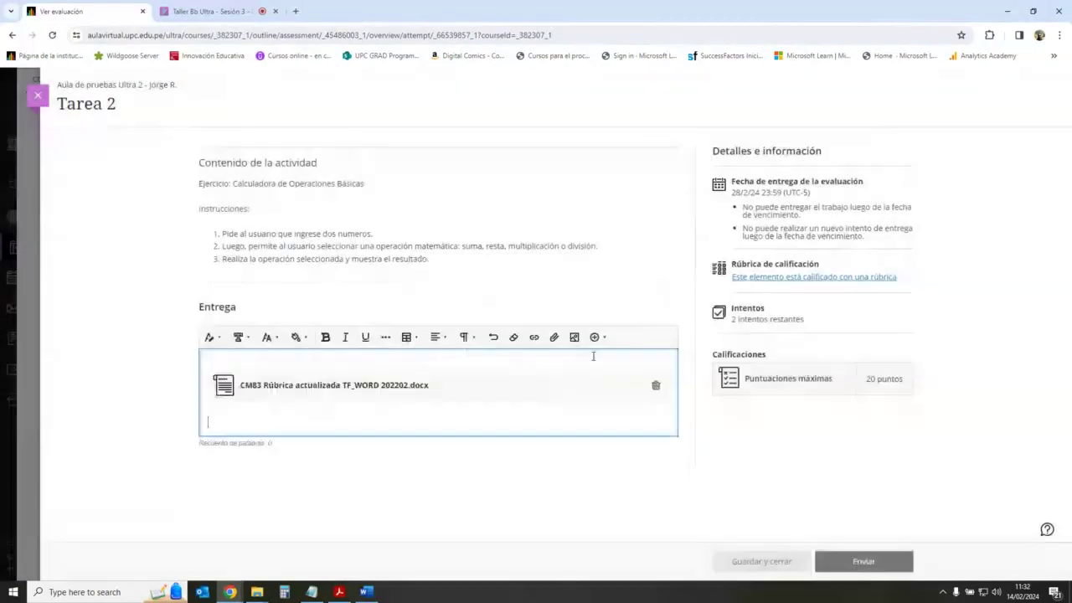
Step: Submit Tarea 2, confirm sending the activity, and close the submission receipt
left_click(782, 452)
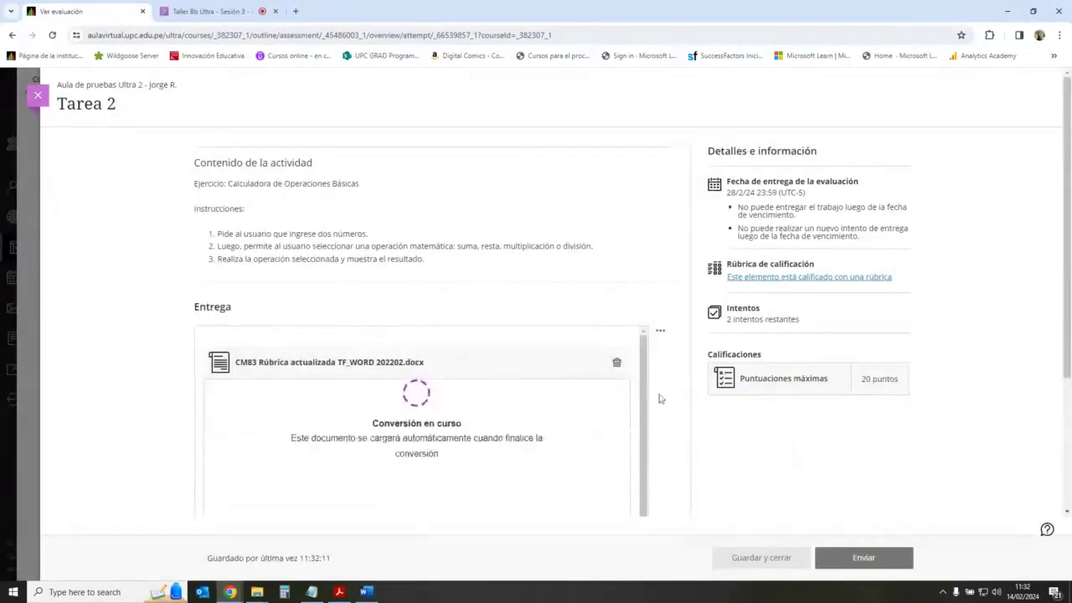
left_click(864, 557)
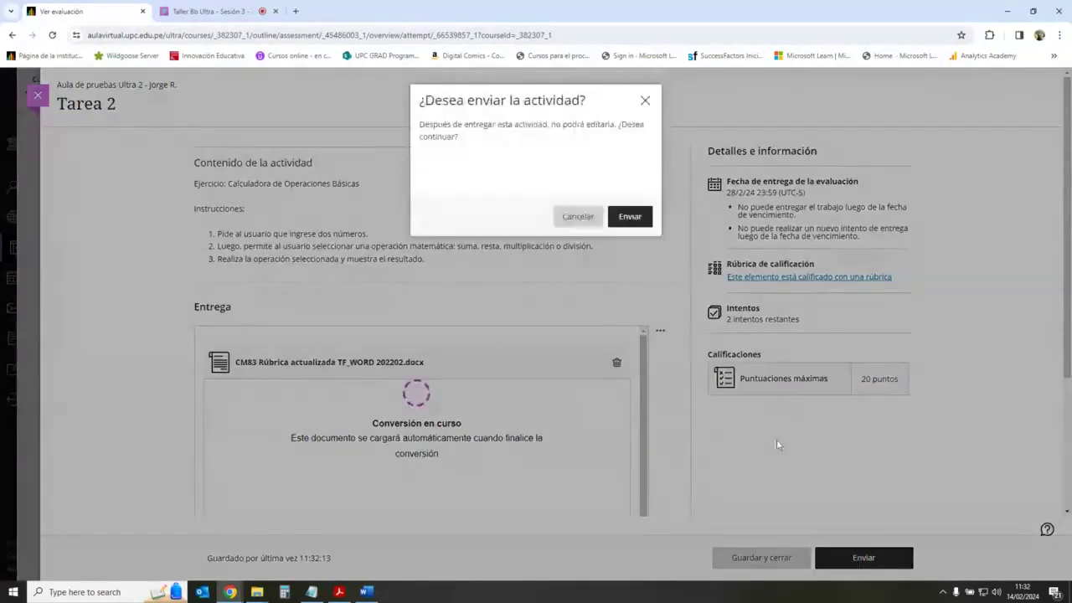
left_click(626, 221)
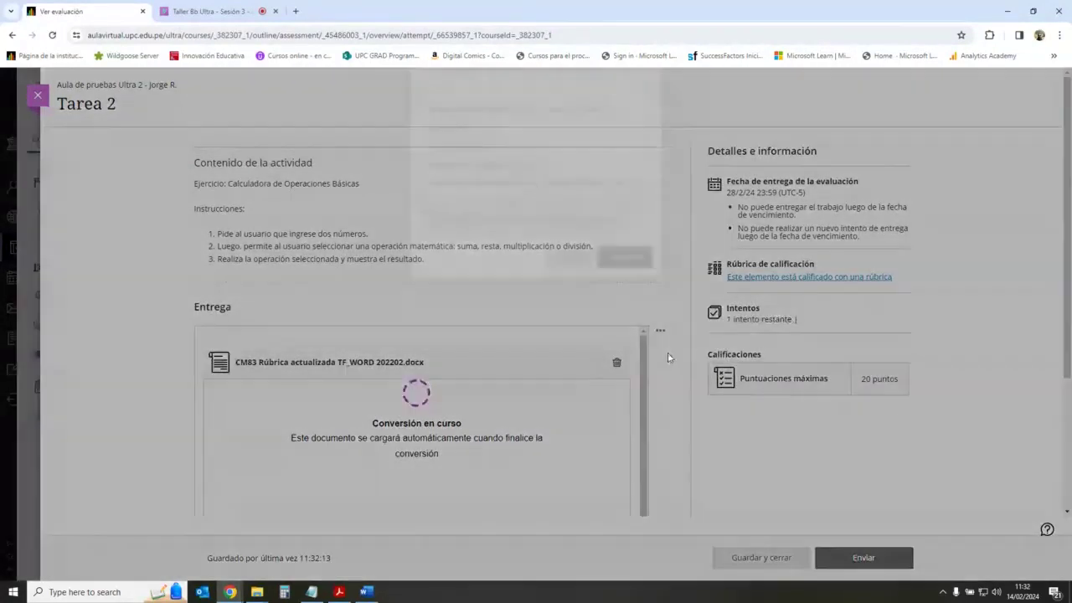
left_click(572, 378)
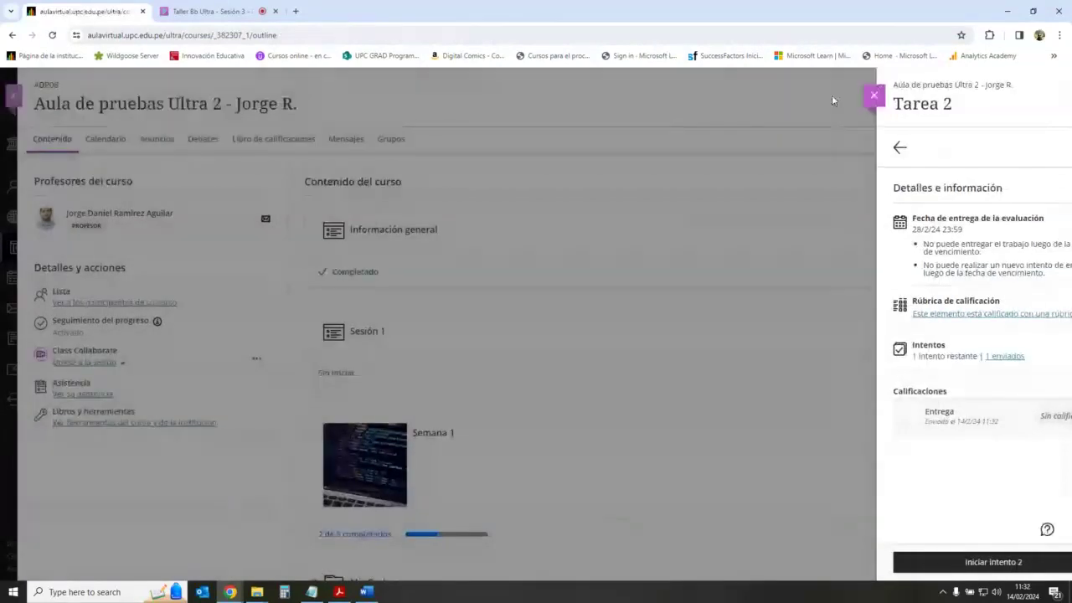
Step: Leave the student session, sign back in, and open Aula de pruebas Ultra 2 from Cursos
left_click(836, 96)
left_click(27, 99)
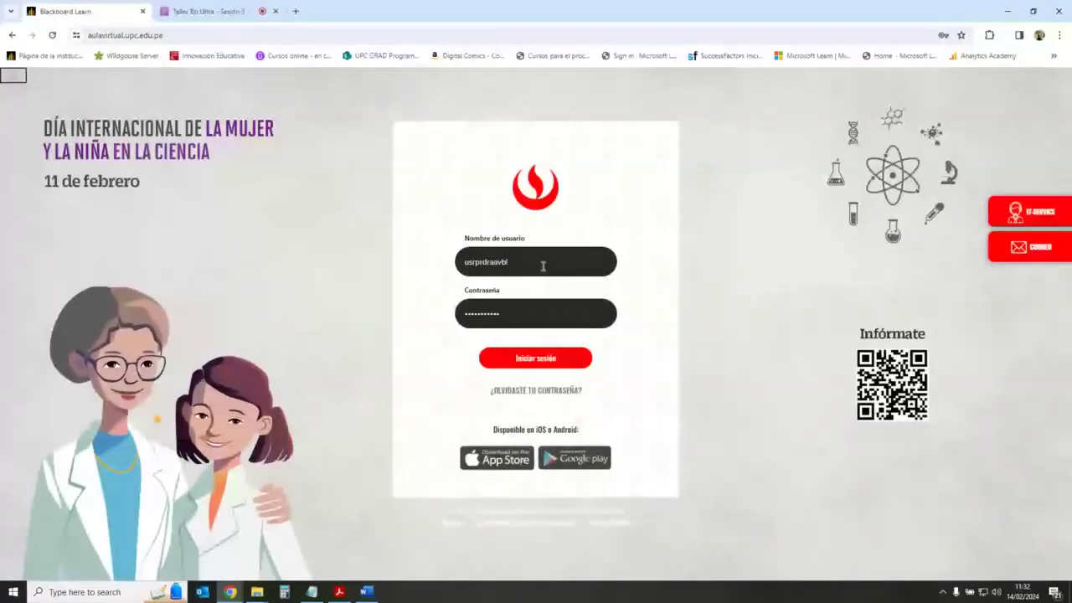
left_click(586, 359)
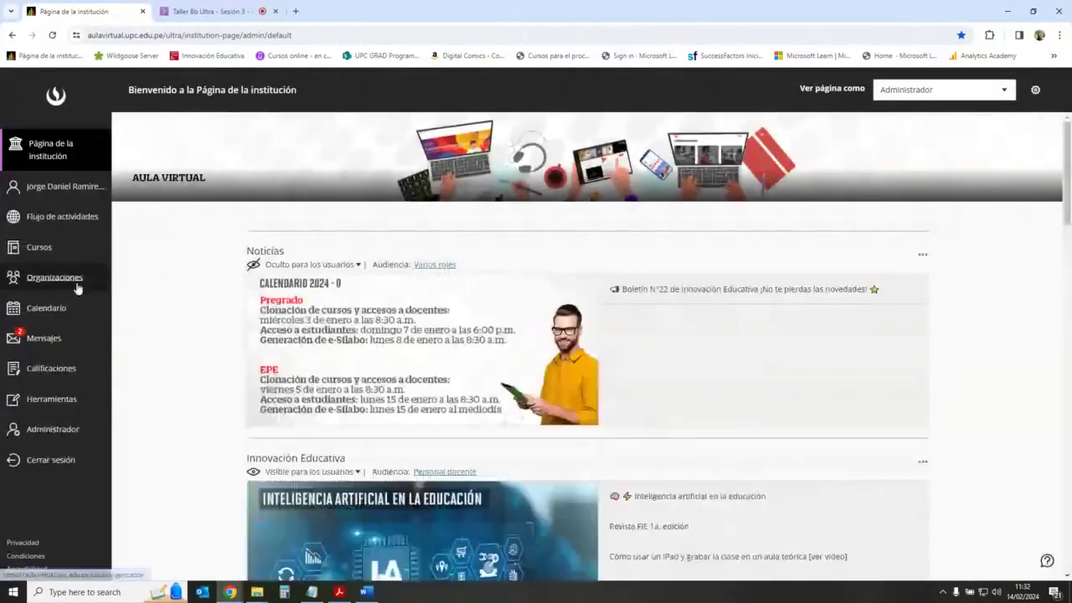
left_click(40, 248)
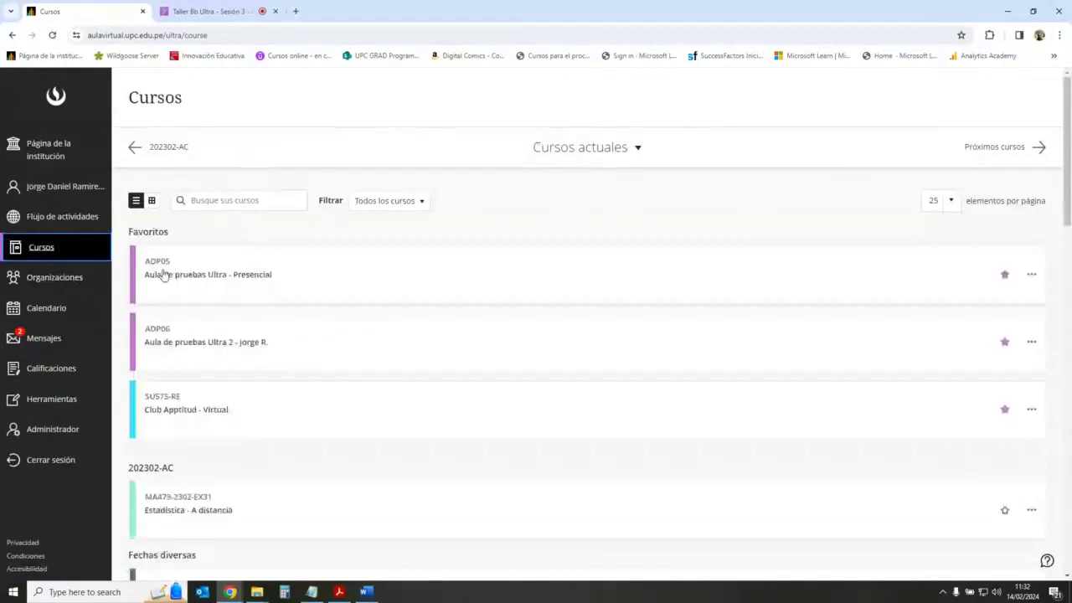
scroll(307, 330, "down", 3)
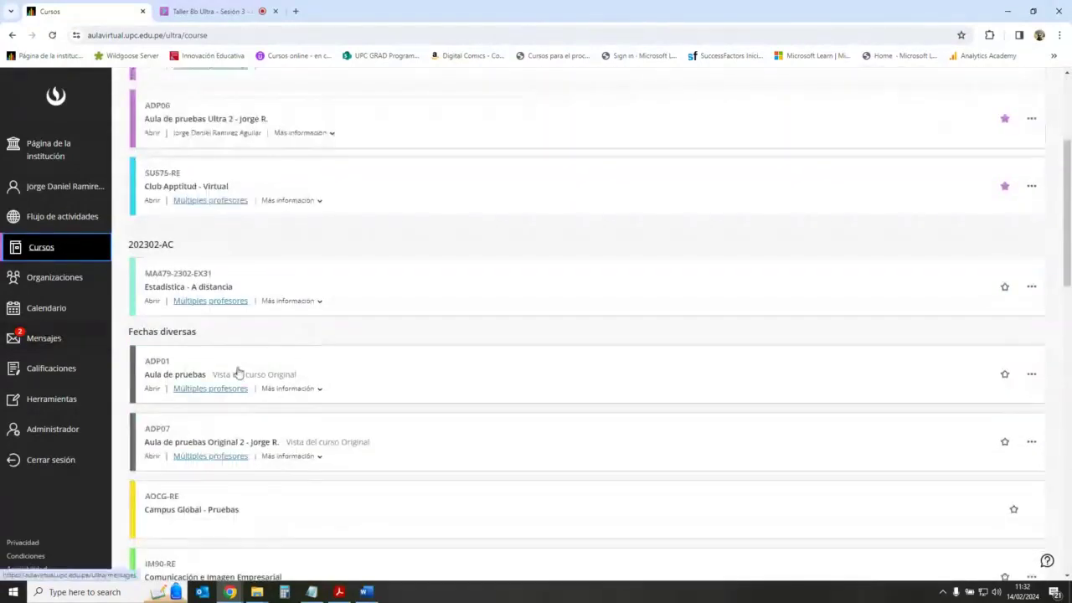
scroll(240, 373, "down", 2)
scroll(243, 381, "up", 4)
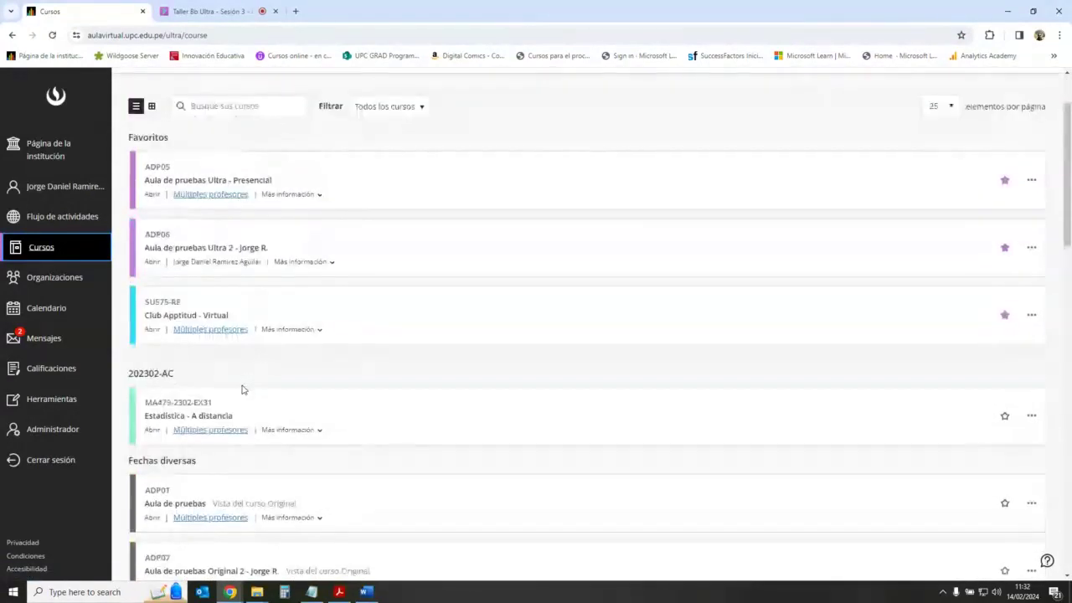
scroll(245, 360, "up", 1)
left_click(477, 344)
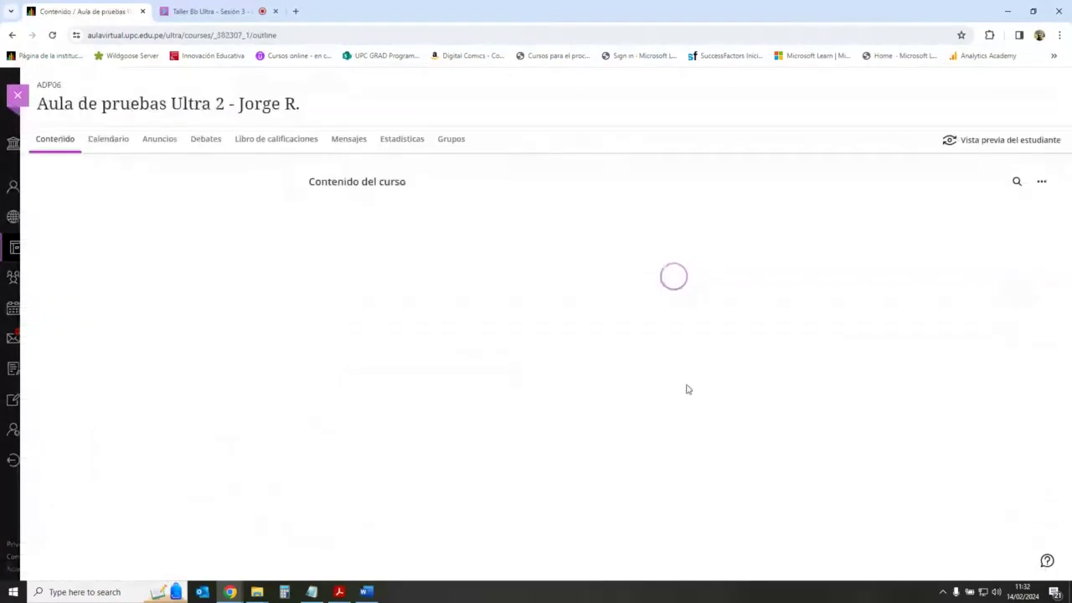
Step: Open Tarea 2 under Semana 1 > Actividades and its '1 intento para calificar' in Entregas
scroll(684, 381, "down", 4)
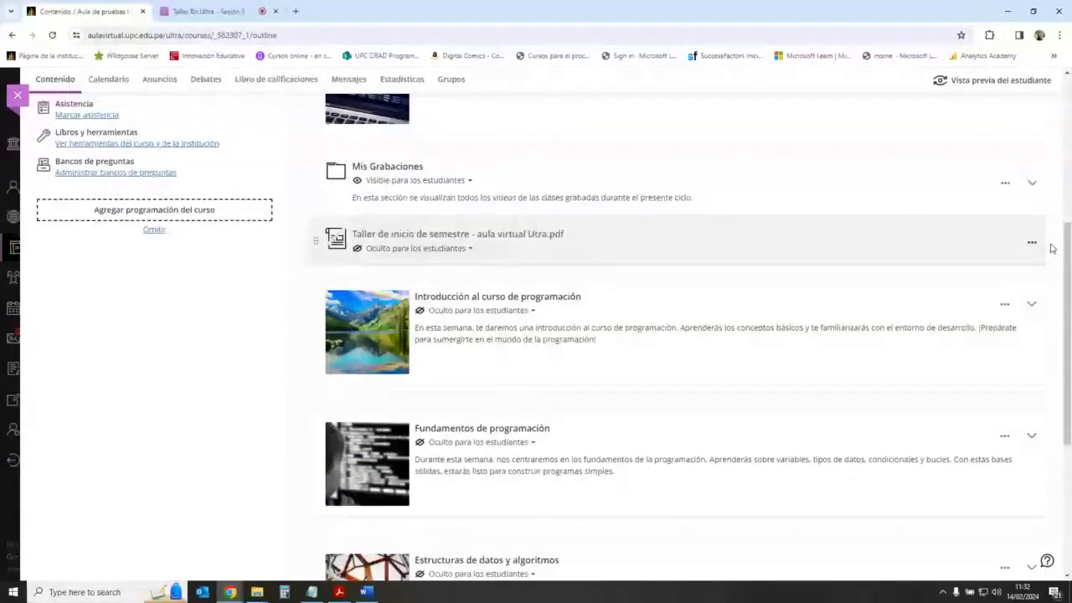
scroll(1046, 264, "up", 3)
left_click(1031, 279)
scroll(681, 344, "down", 2)
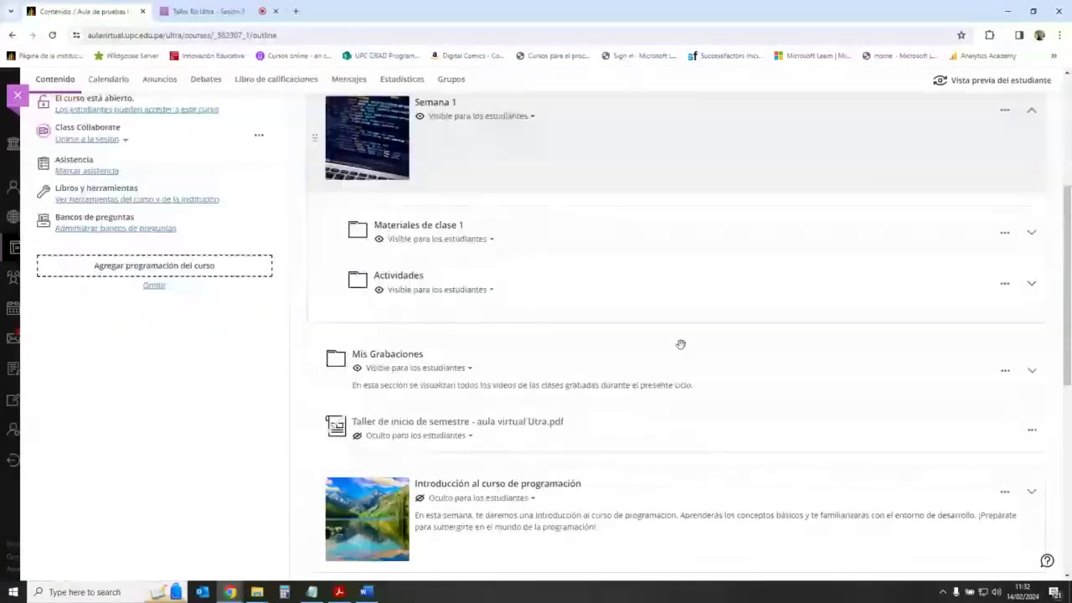
left_click(1028, 283)
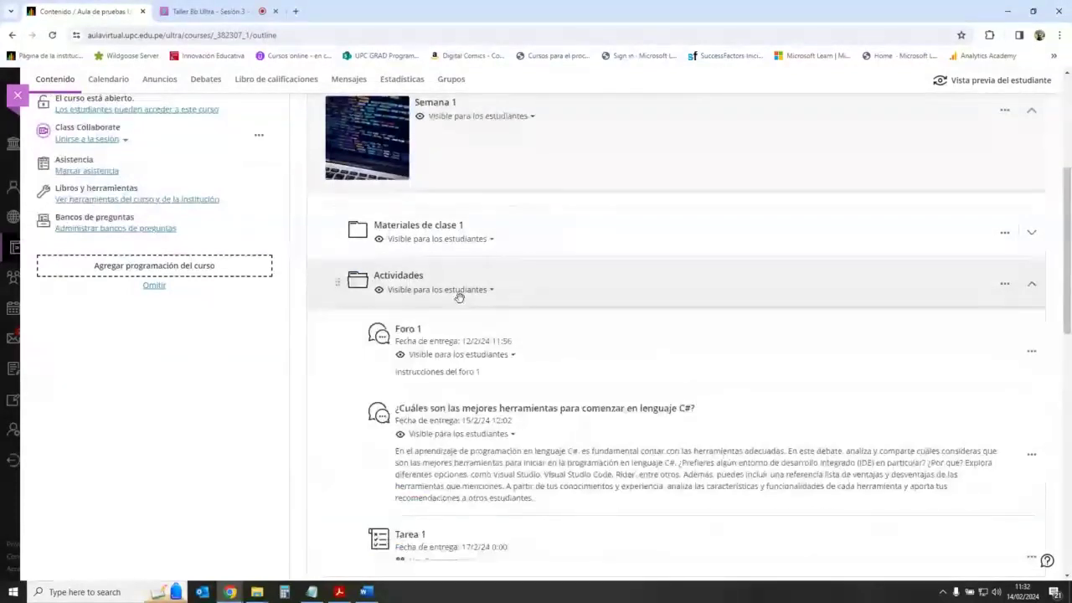
scroll(423, 480, "down", 2)
scroll(423, 481, "down", 2)
left_click(411, 388)
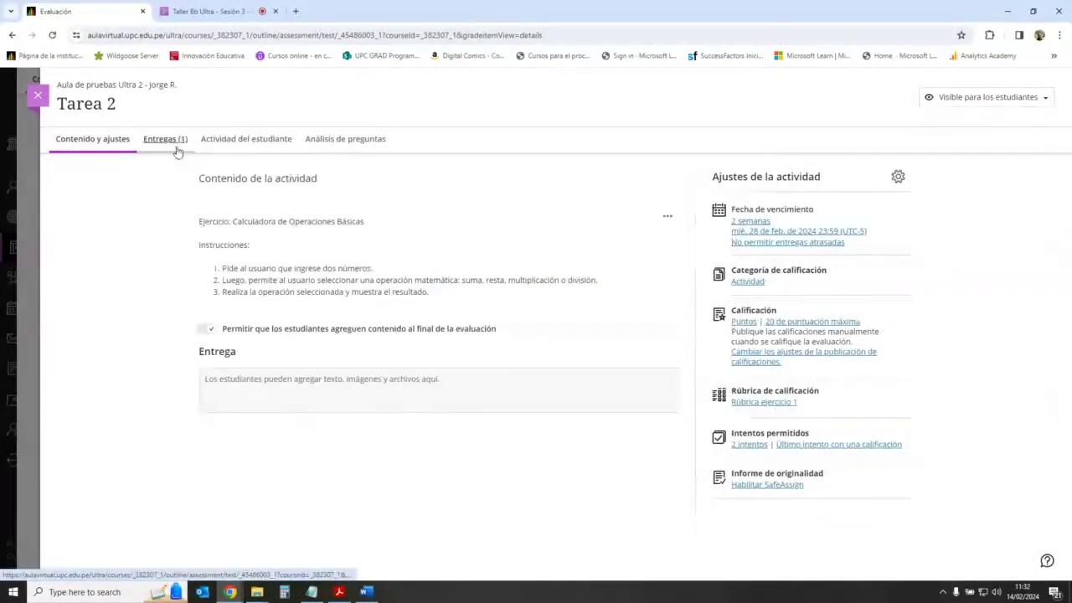
left_click(173, 148)
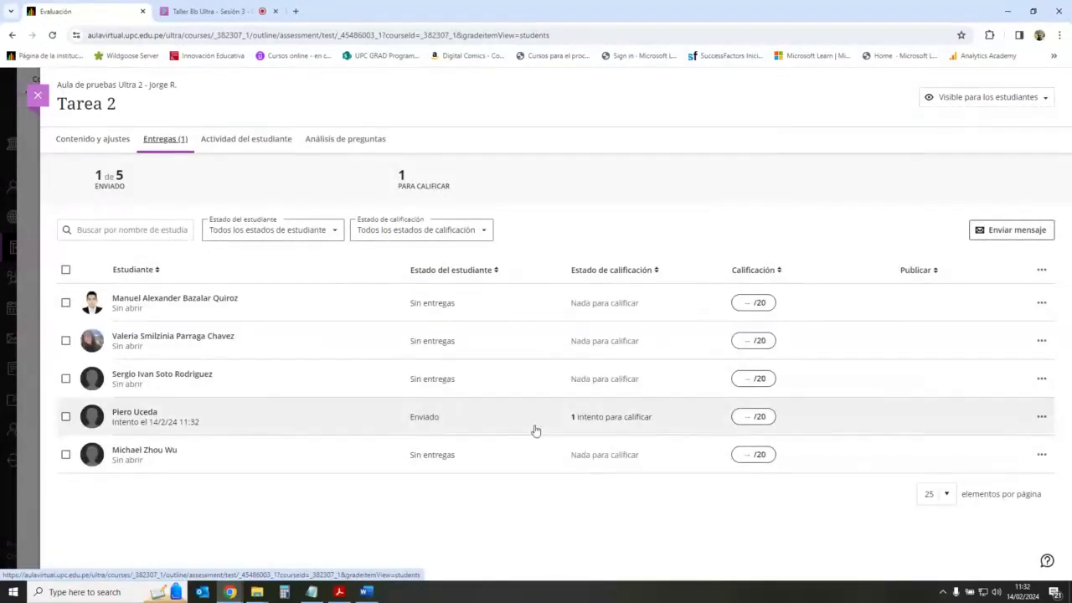
left_click(608, 419)
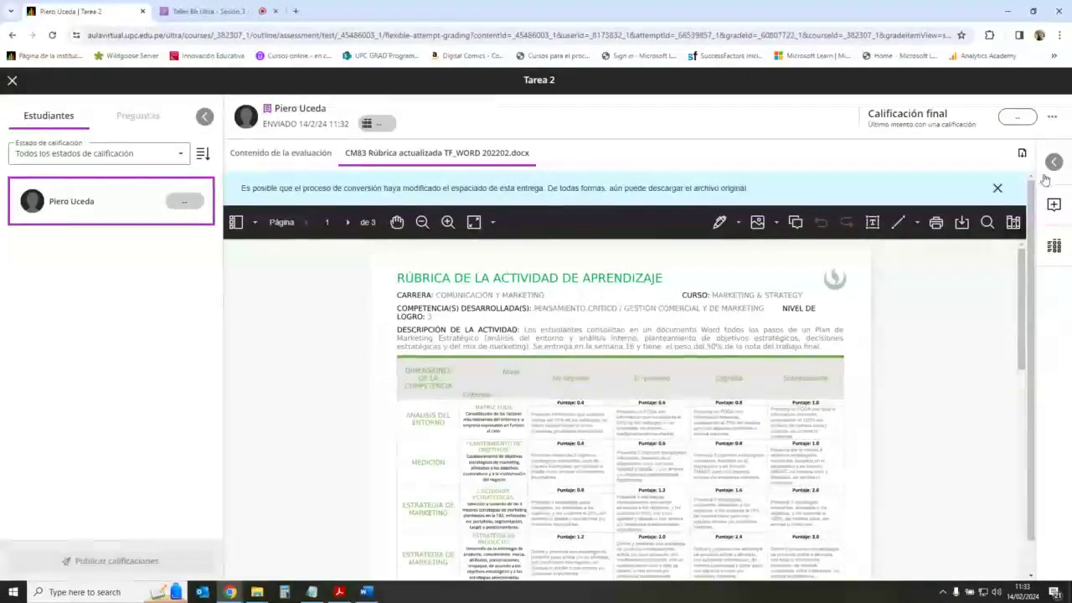
Step: Open the feedback and rubric panel beside the document and expand the grading rubric section
left_click(1054, 204)
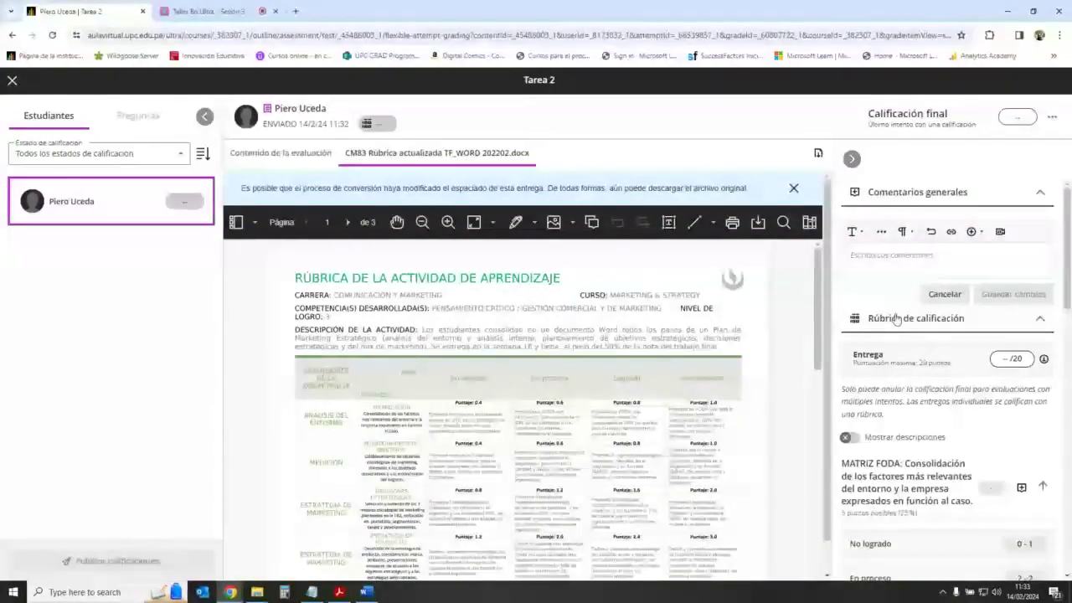
left_click(852, 160)
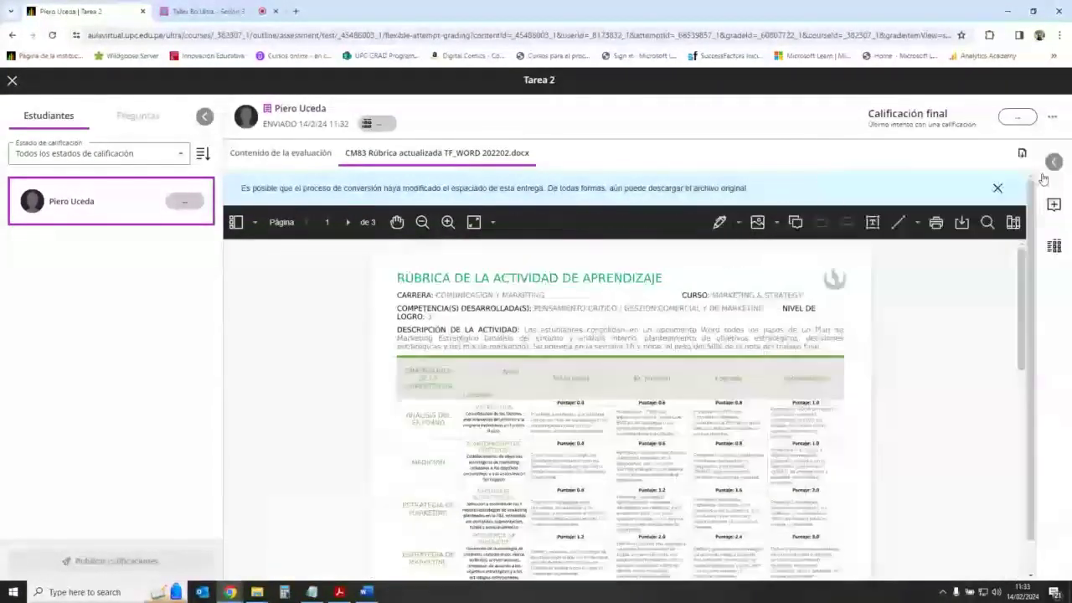
left_click(1052, 164)
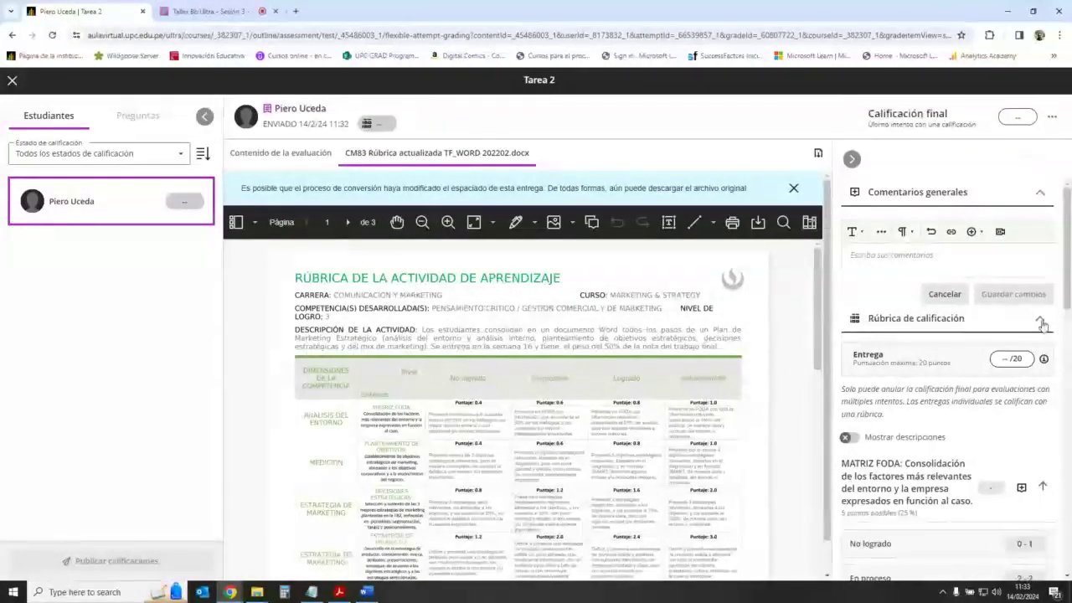
left_click(1041, 324)
left_click(953, 321)
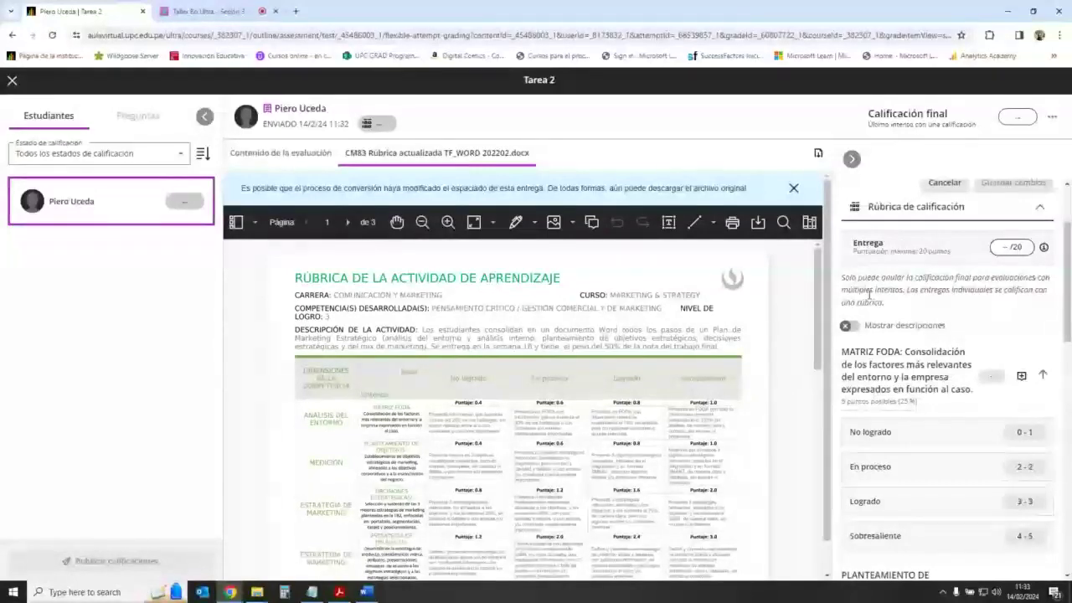
left_click(850, 326)
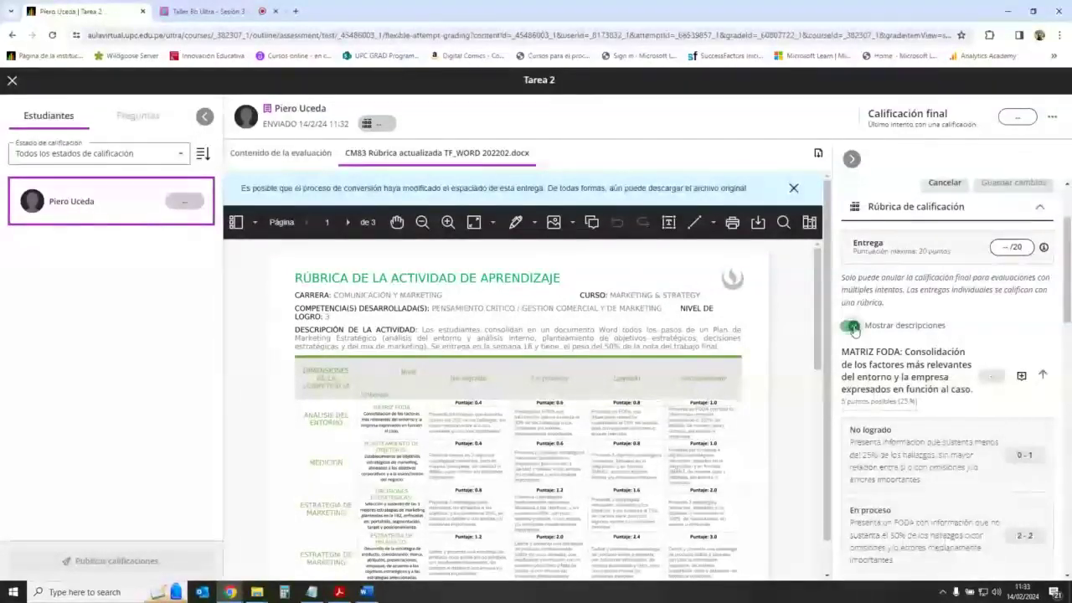
left_click(855, 327)
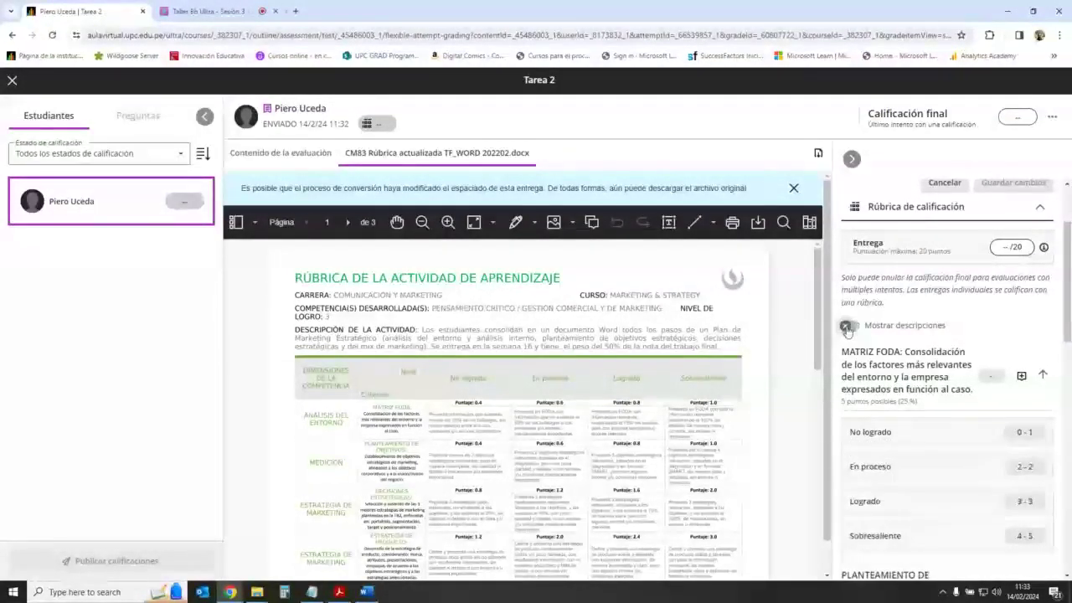
Step: Show the rubric level descriptions and scroll through all the criteria
scroll(904, 327, "down", 3)
scroll(904, 327, "up", 3)
scroll(904, 327, "down", 1)
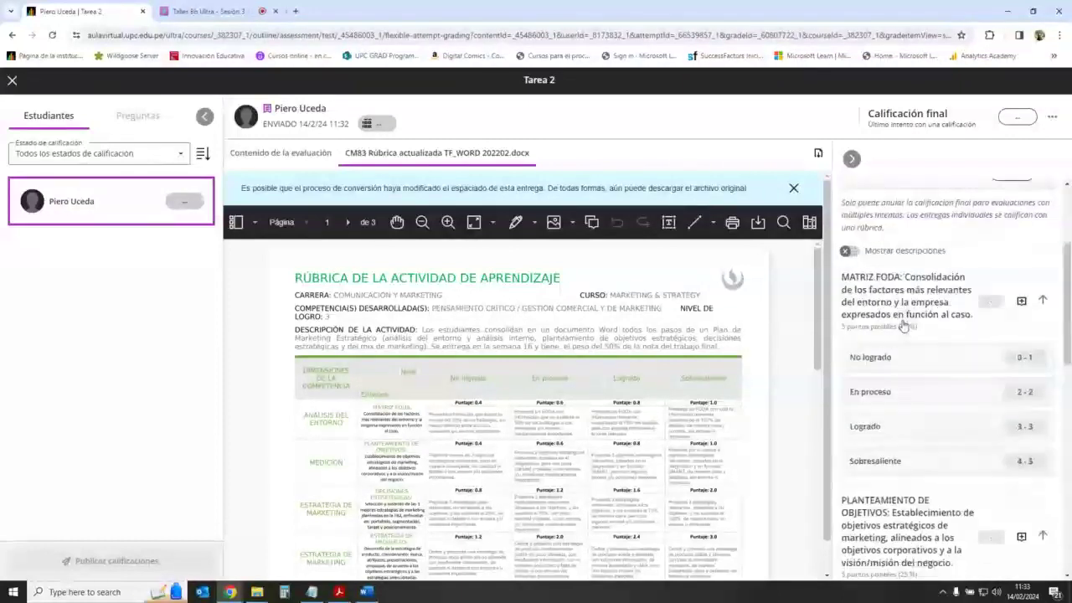
scroll(935, 367, "down", 8)
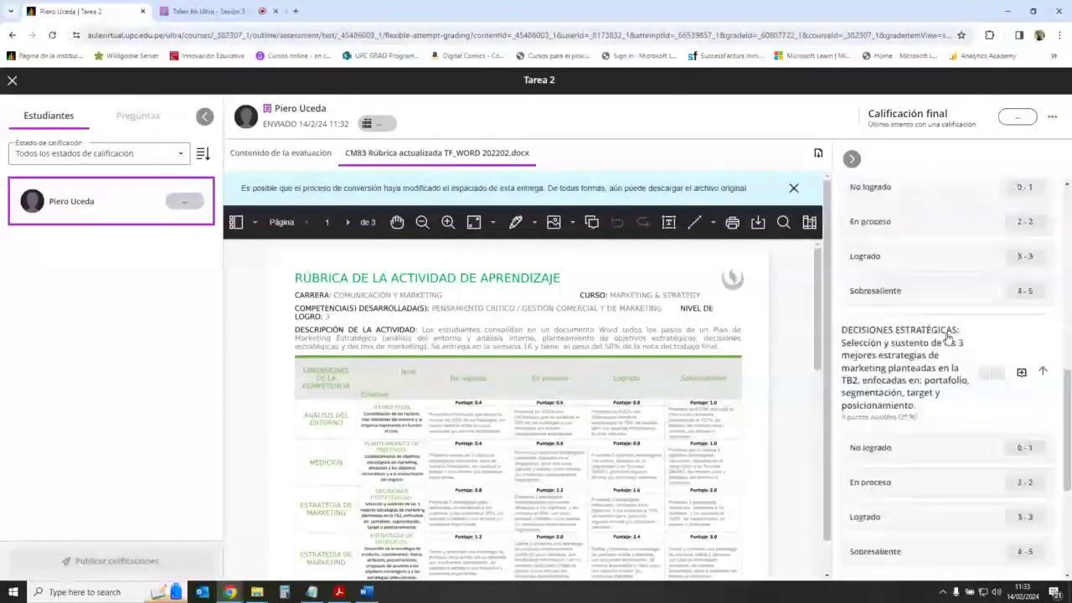
scroll(956, 420, "up", 3)
scroll(956, 419, "up", 7)
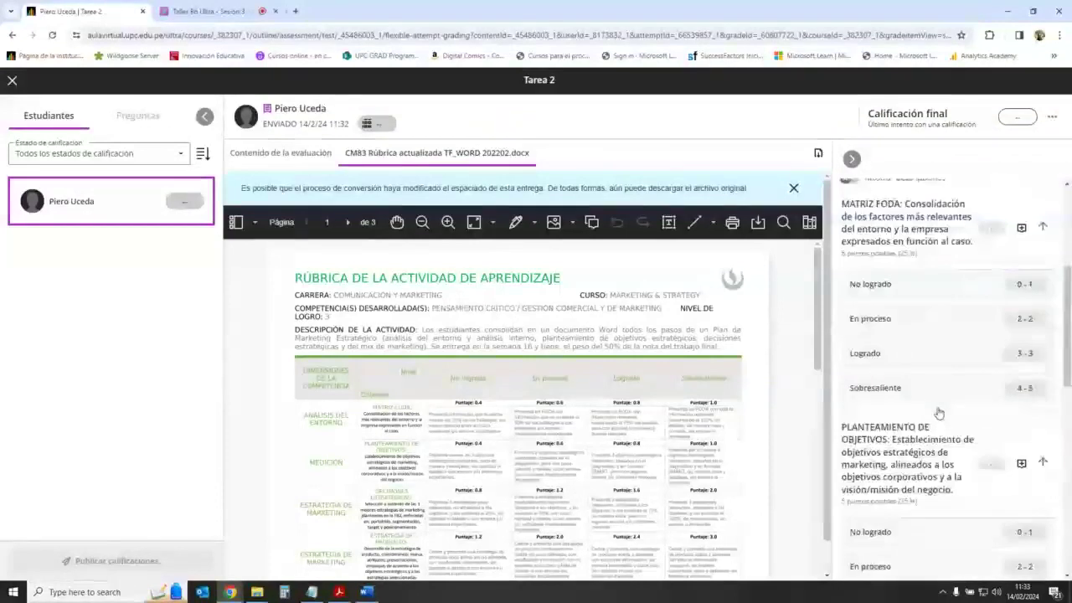
left_click(851, 290)
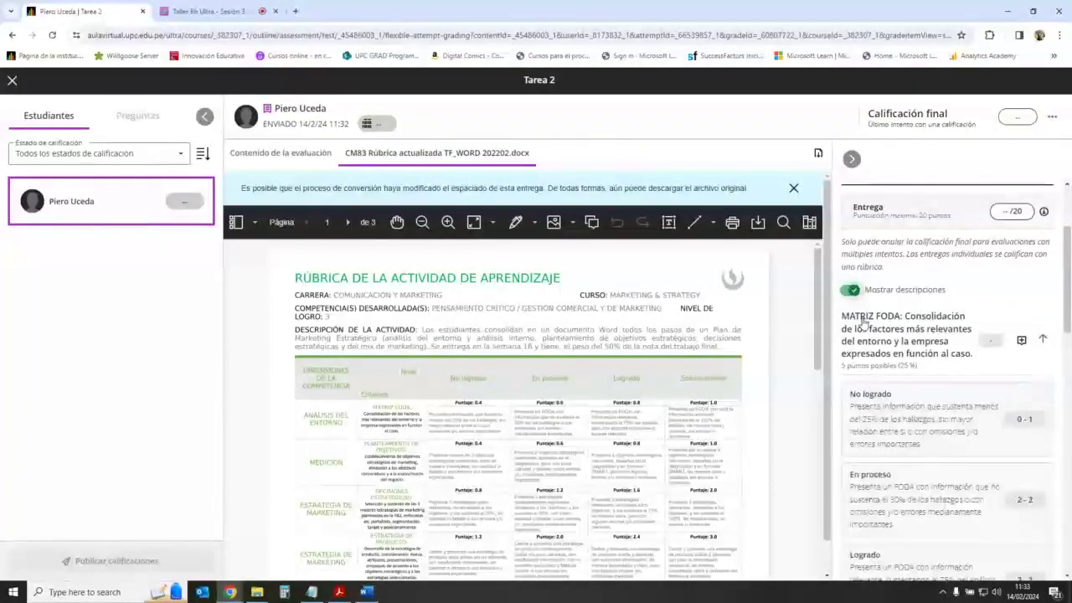
scroll(908, 366, "down", 2)
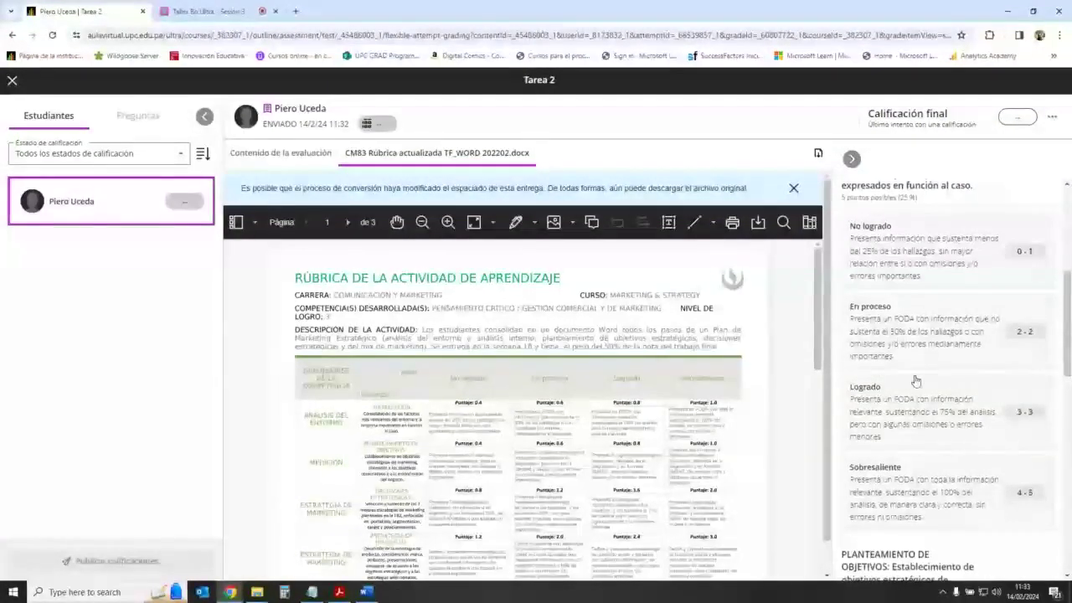
scroll(916, 381, "down", 2)
scroll(848, 344, "up", 2)
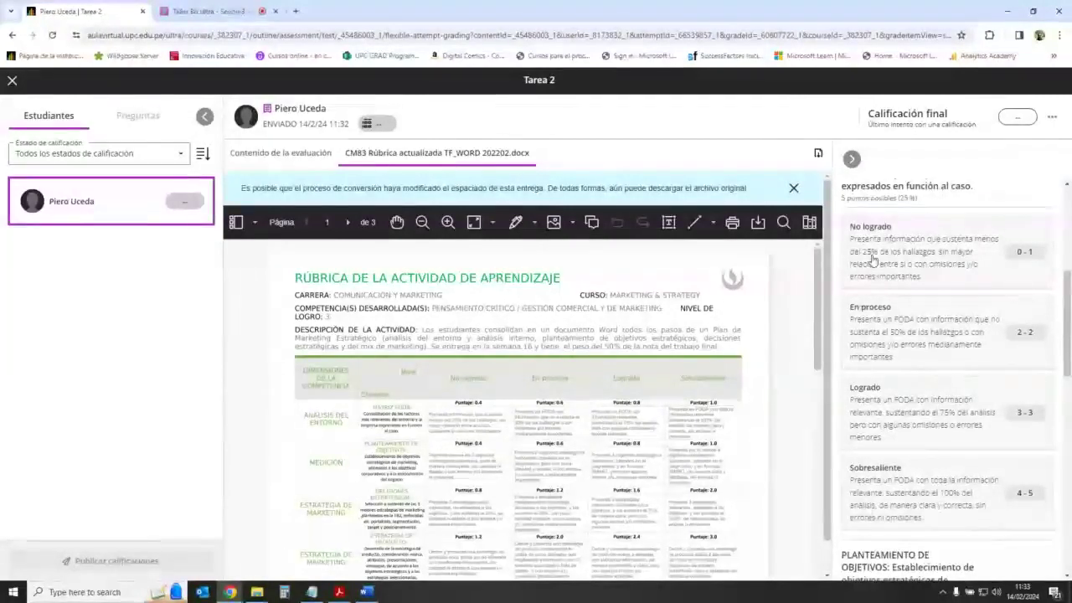
scroll(895, 299, "down", 10)
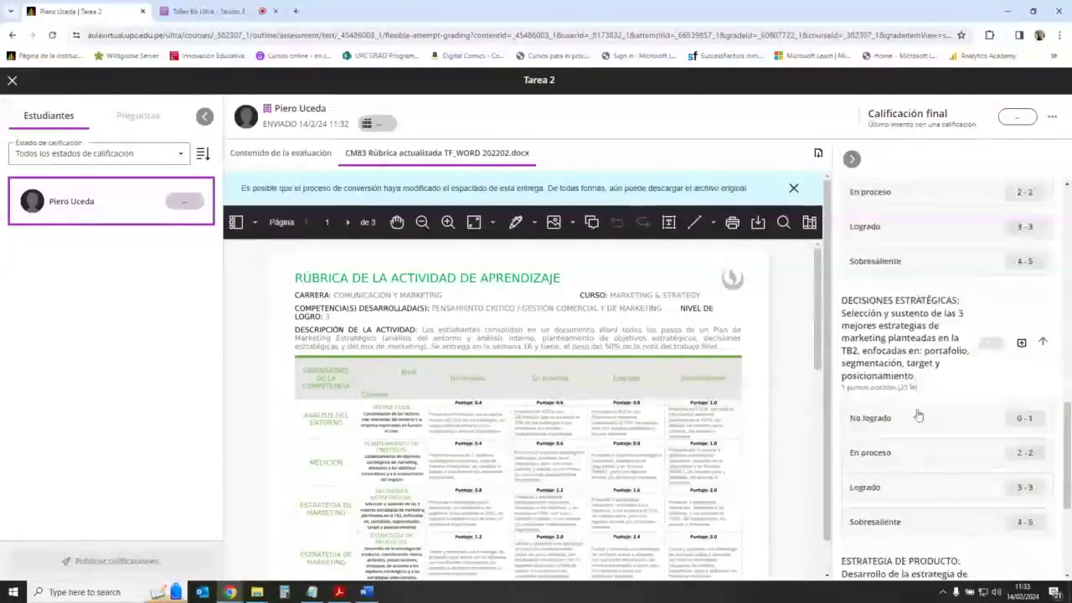
scroll(928, 461, "up", 10)
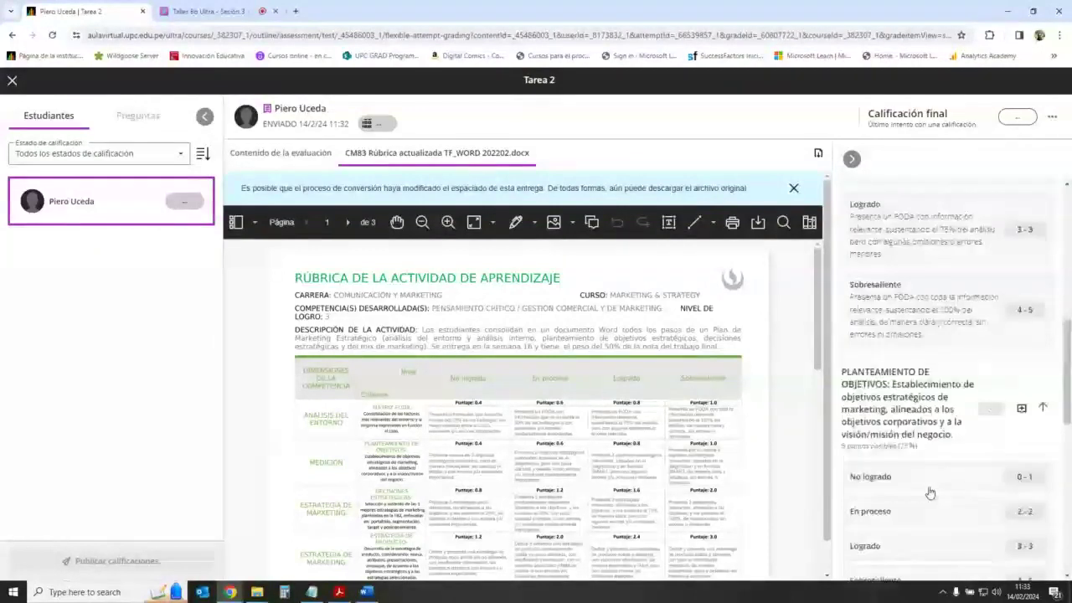
scroll(911, 444, "up", 1)
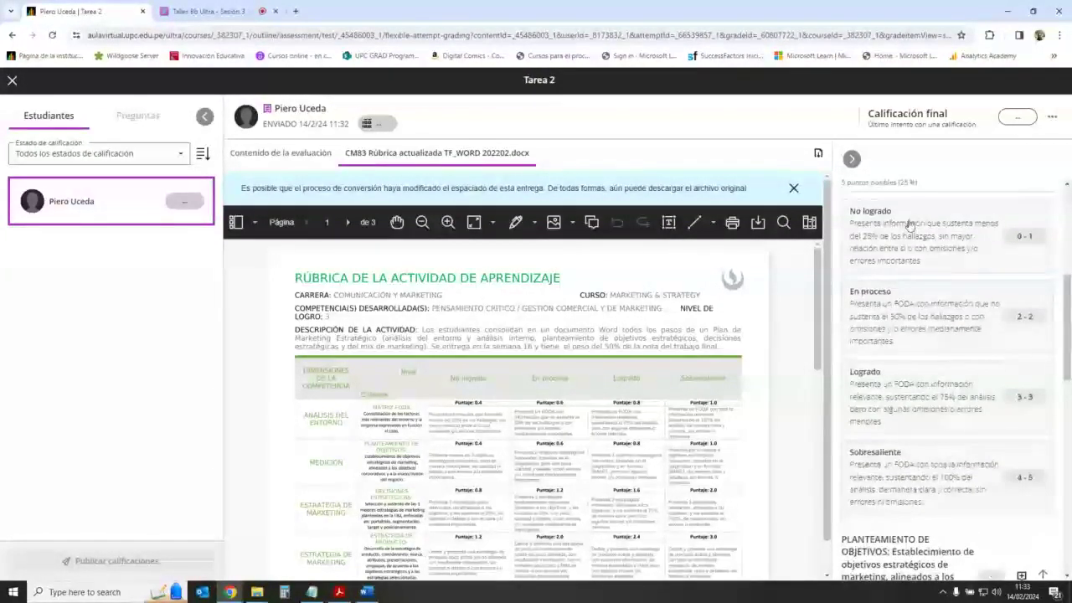
scroll(947, 410, "up", 3)
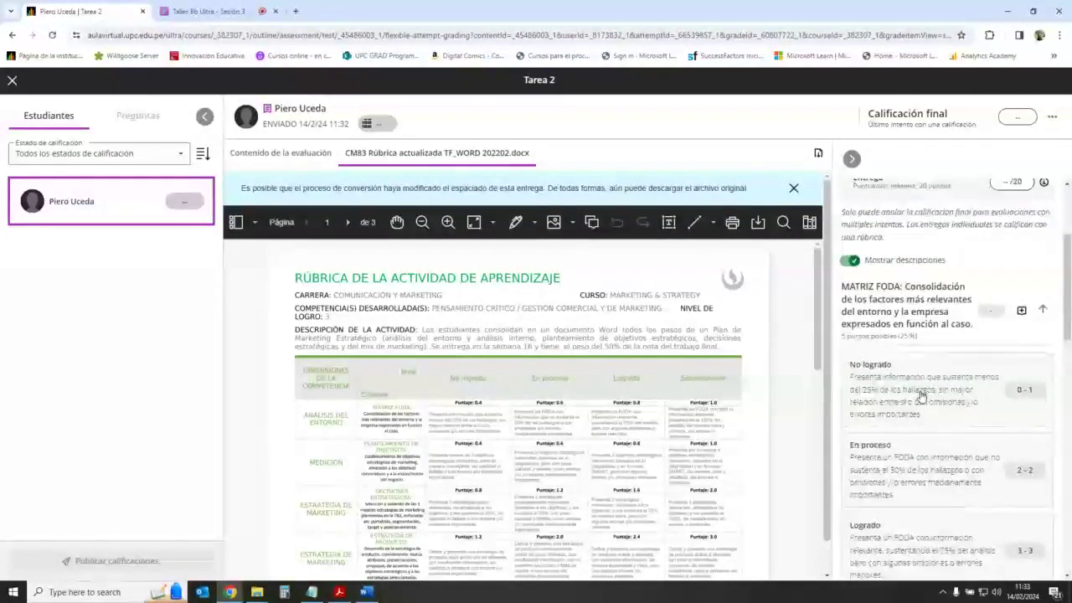
scroll(932, 396, "down", 2)
scroll(933, 396, "down", 12)
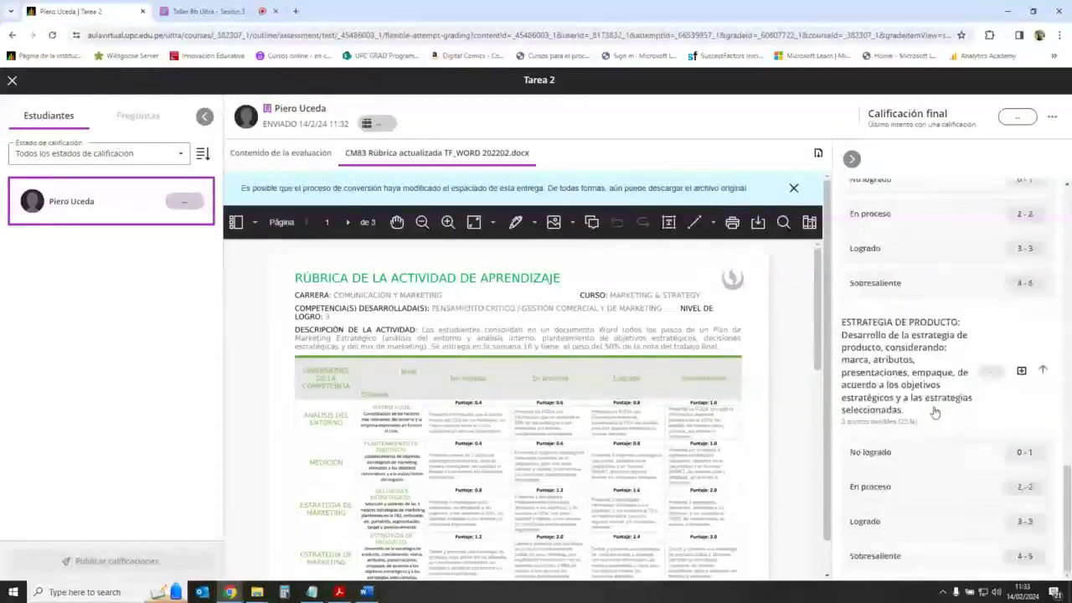
scroll(935, 412, "up", 5)
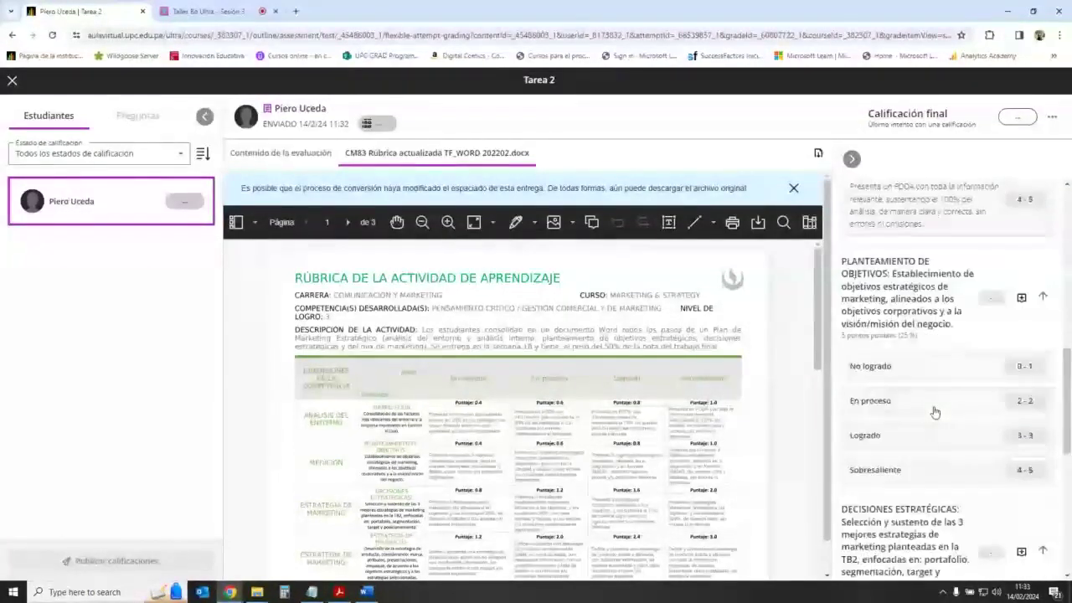
scroll(935, 412, "up", 6)
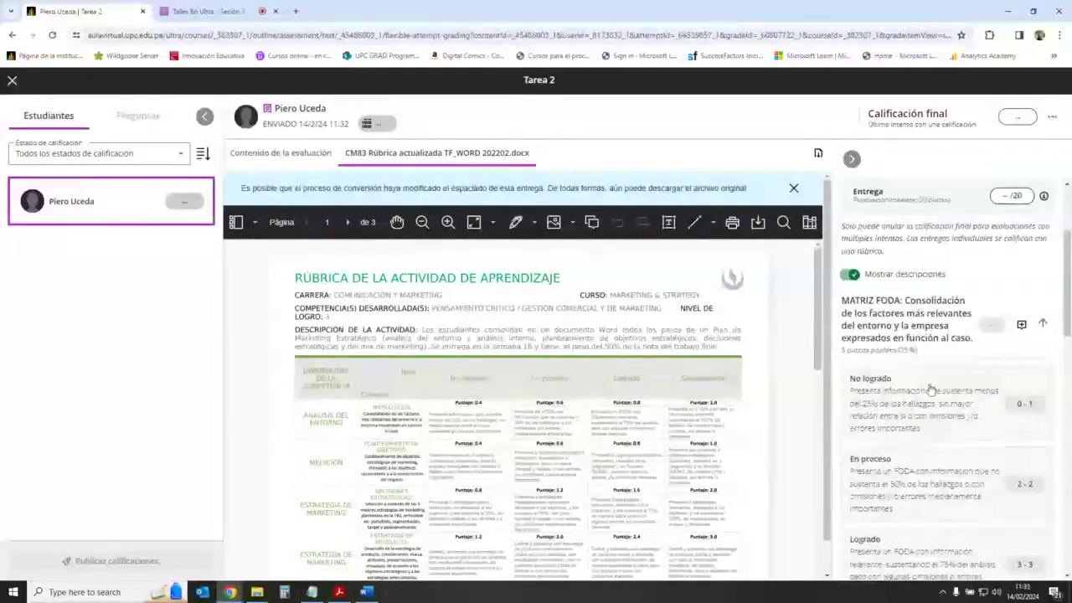
scroll(930, 390, "down", 1)
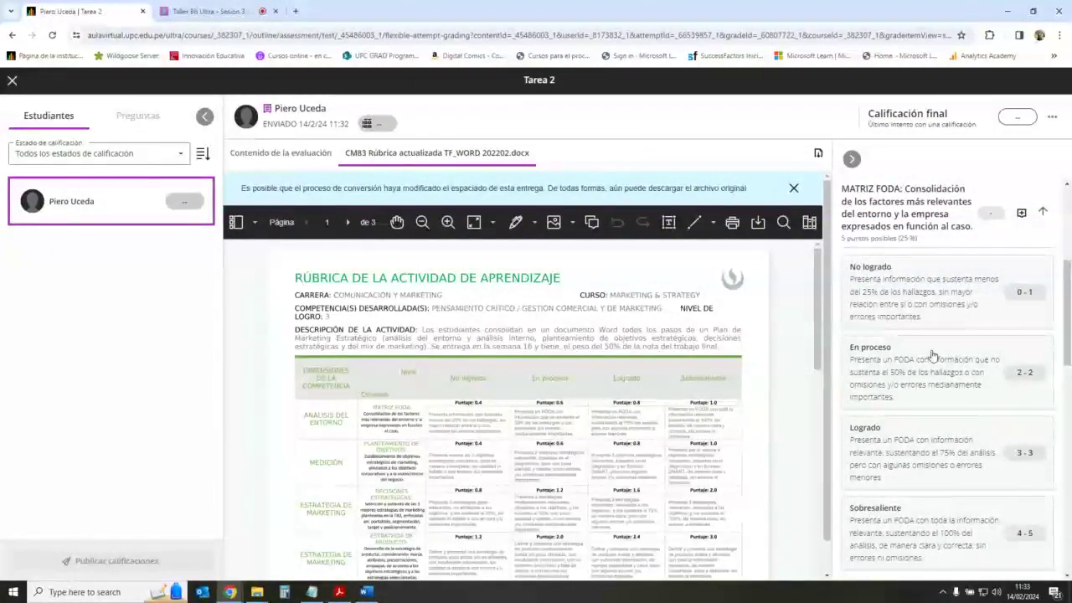
Step: Score MATRIZ FODA as Sobresaliente with 4,5 points, replacing an initial En proceso 2
left_click(1024, 373)
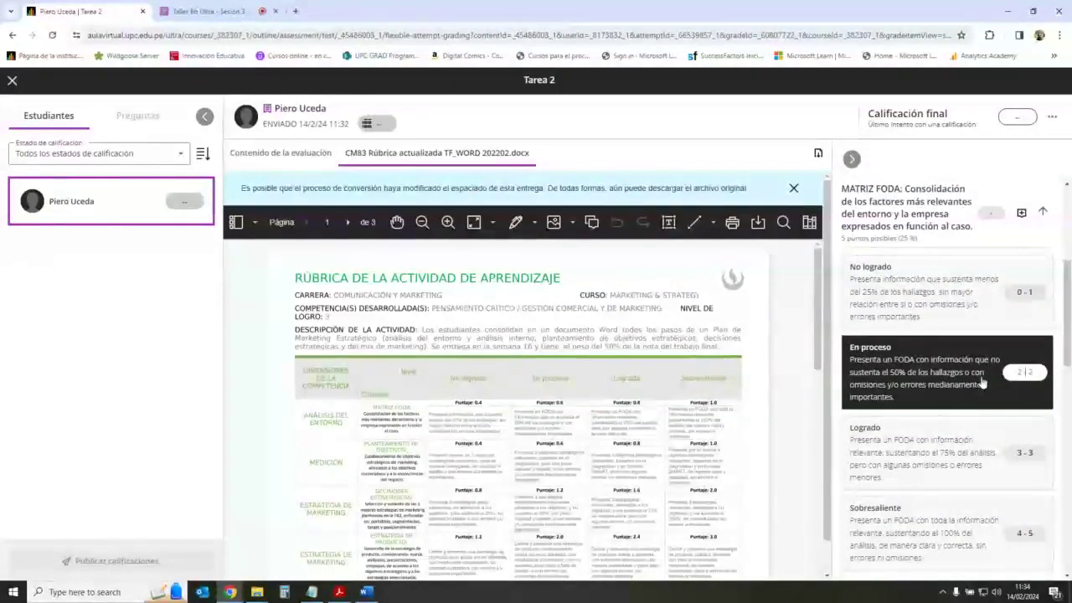
type("2")
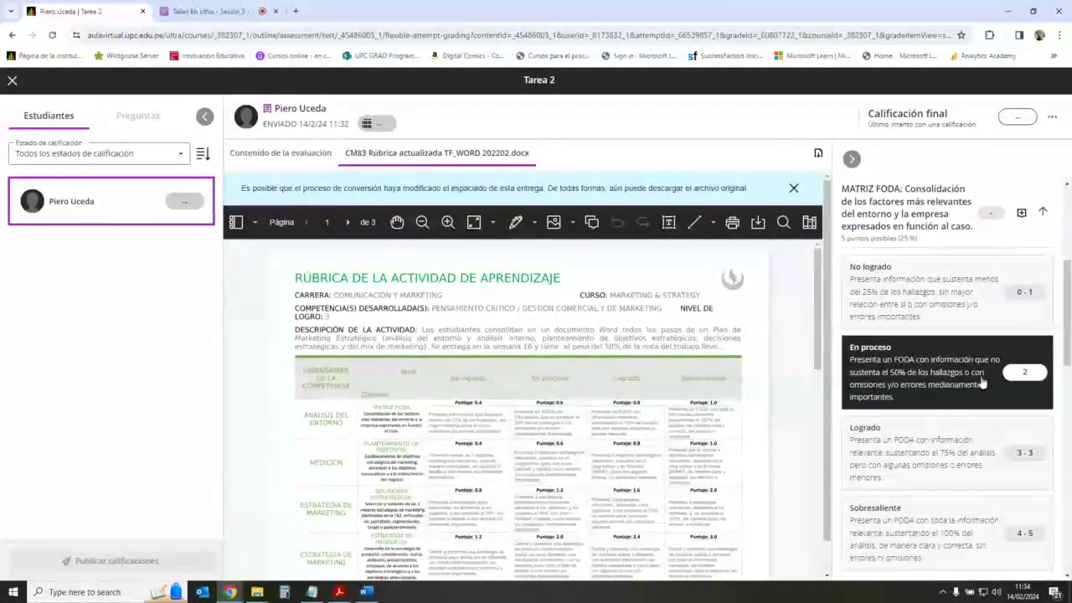
left_click(1057, 343)
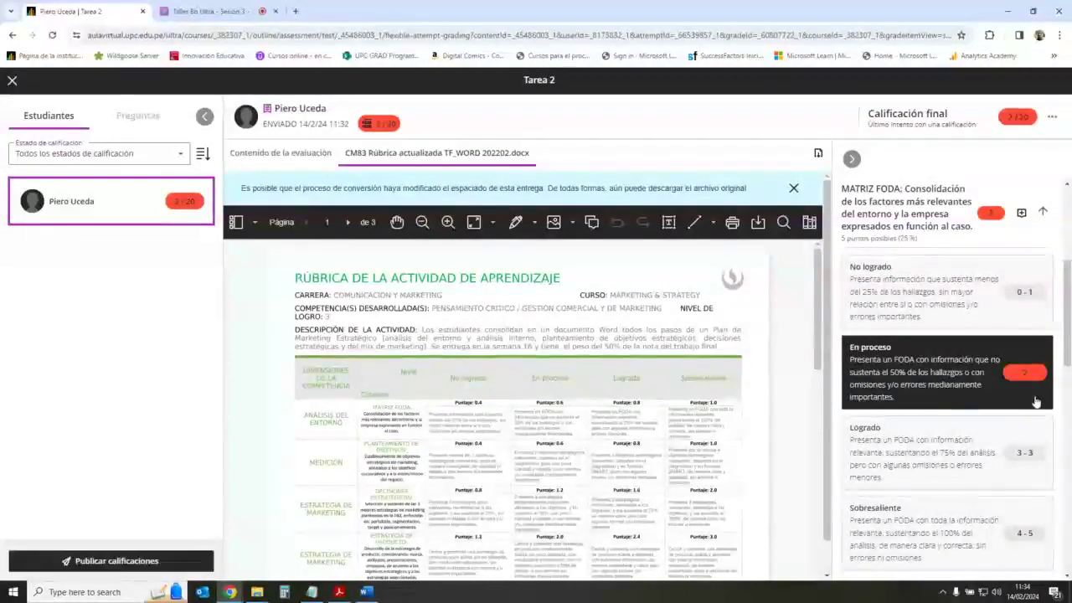
scroll(963, 386, "down", 2)
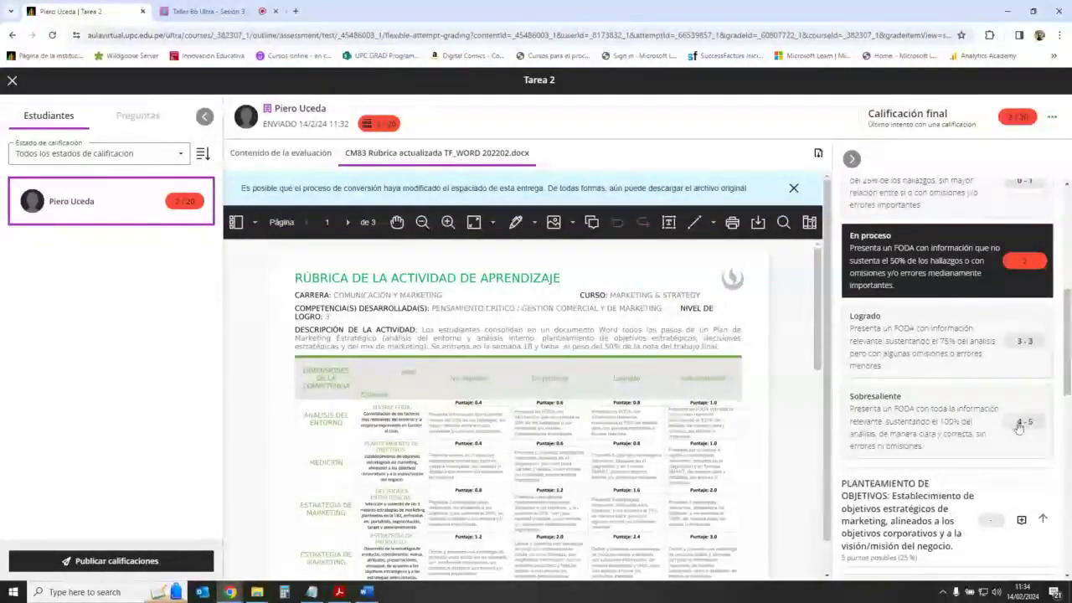
left_click(1024, 425)
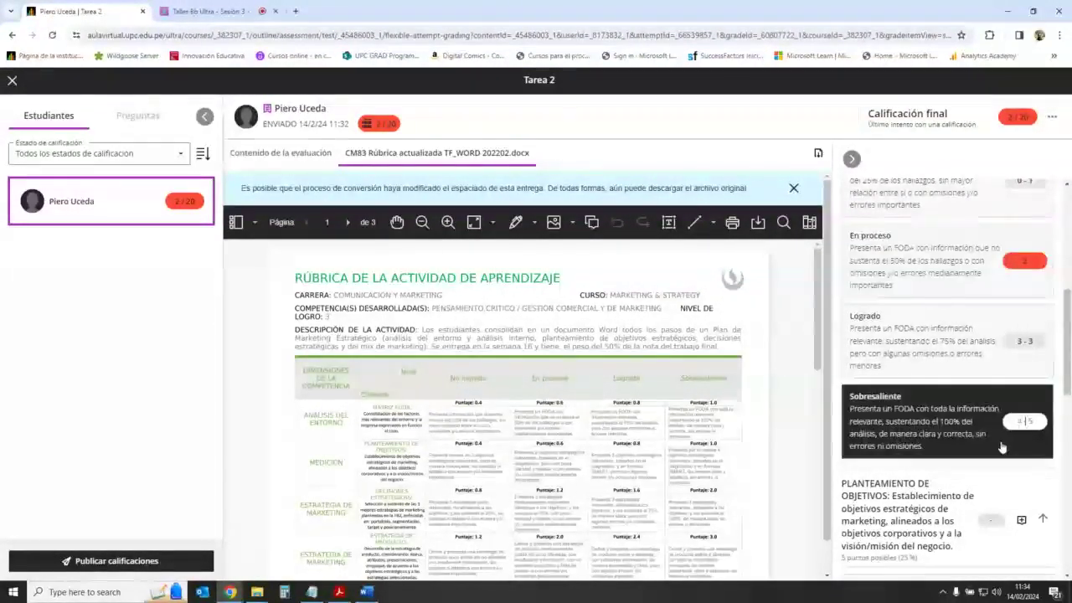
type("4")
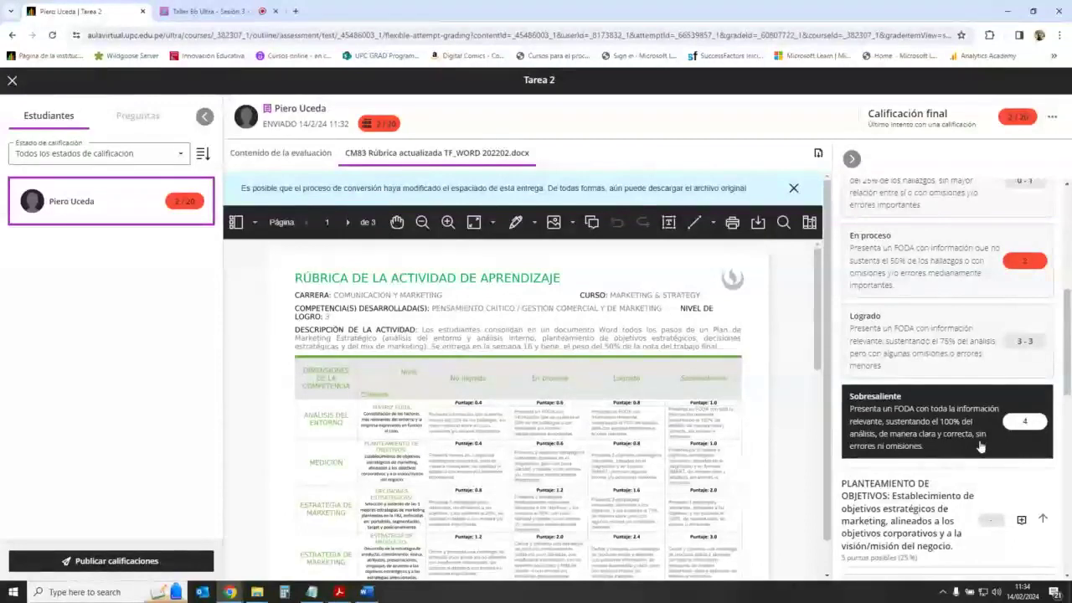
type(",5")
key("Return")
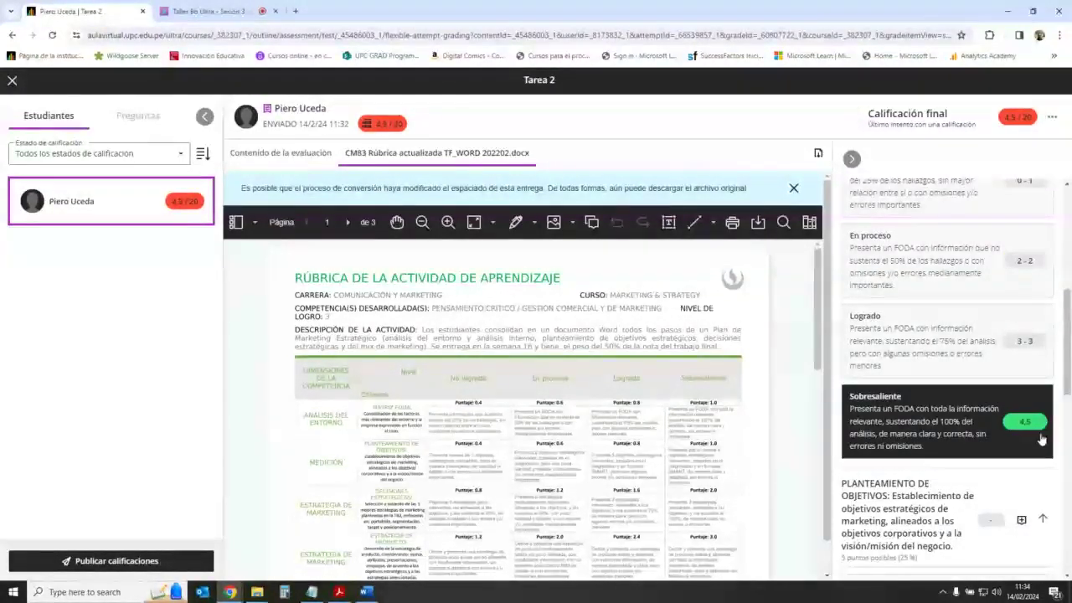
scroll(1021, 440, "up", 1)
scroll(1019, 439, "down", 3)
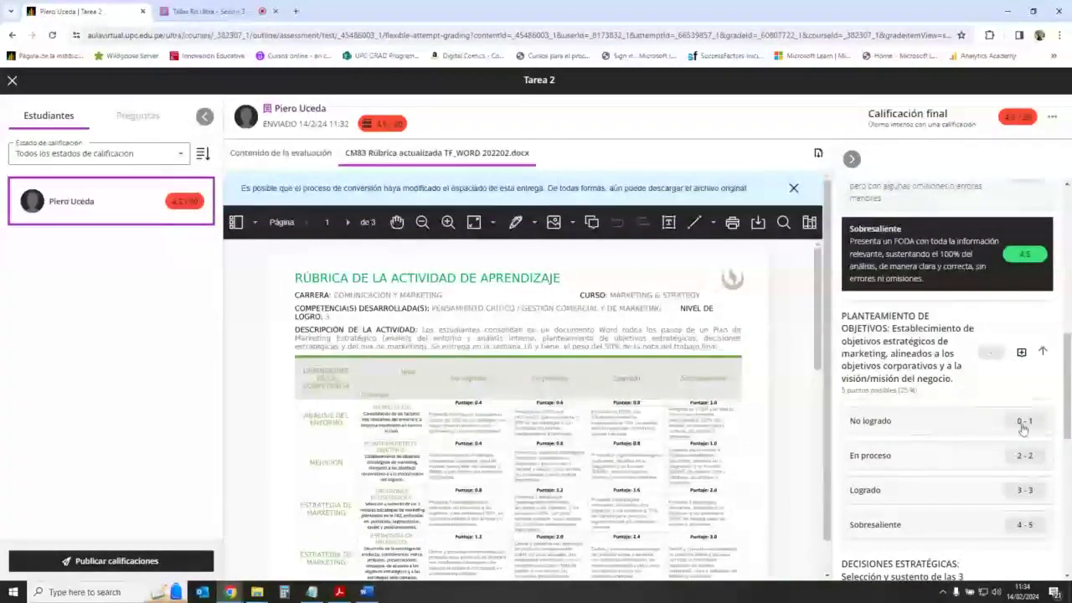
Step: Score PLANTEAMIENTO DE OBJETIVOS, trying No logrado 0,5 before switching it to Logrado
left_click(1022, 427)
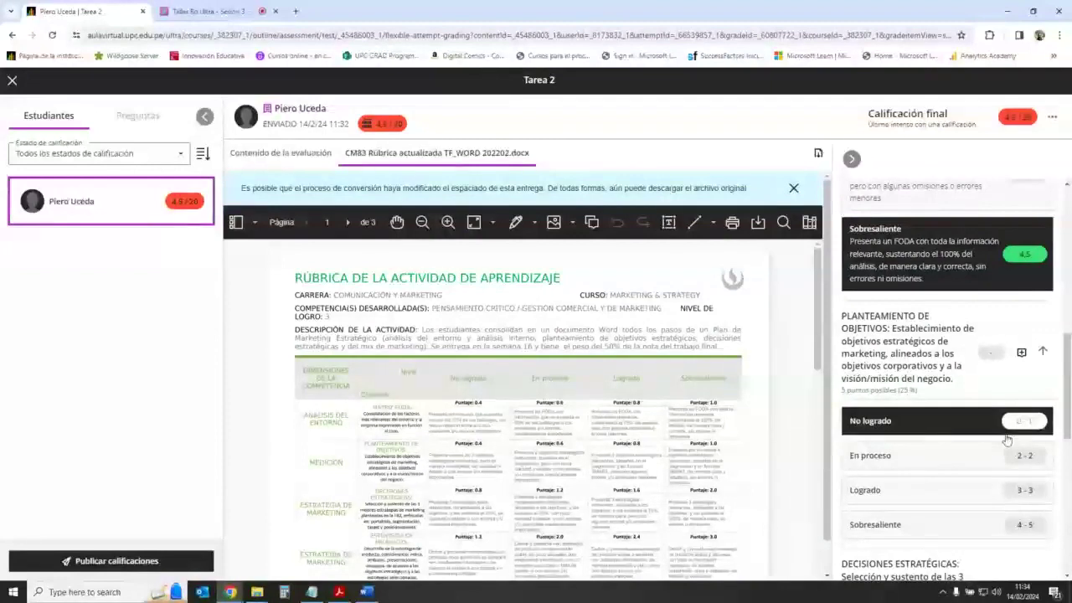
type("1.5")
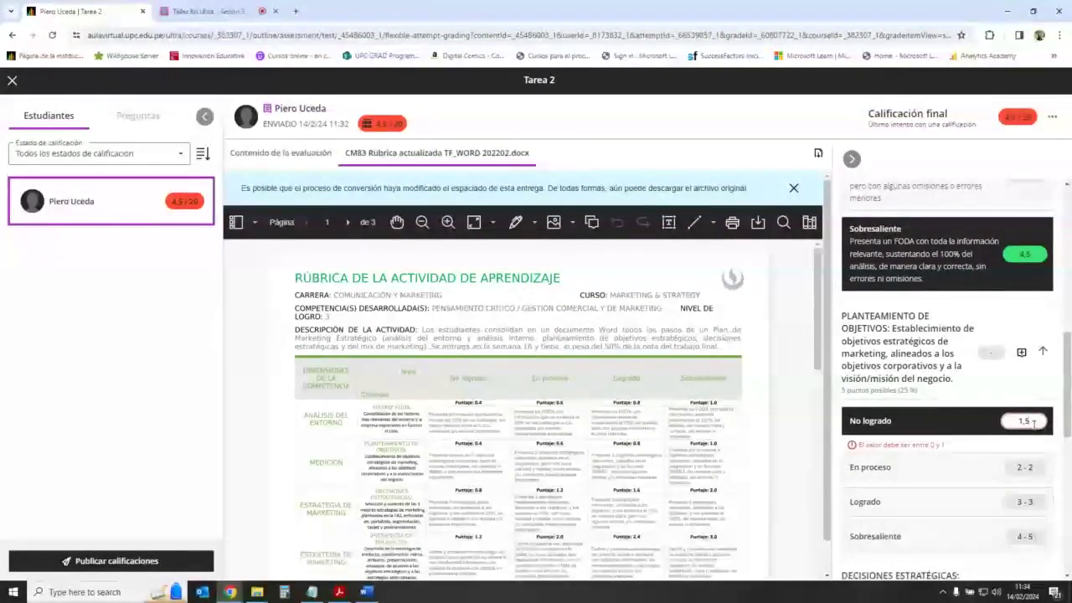
key("BackSpace")
key("BackSpace")
key("BackSpace")
type("0")
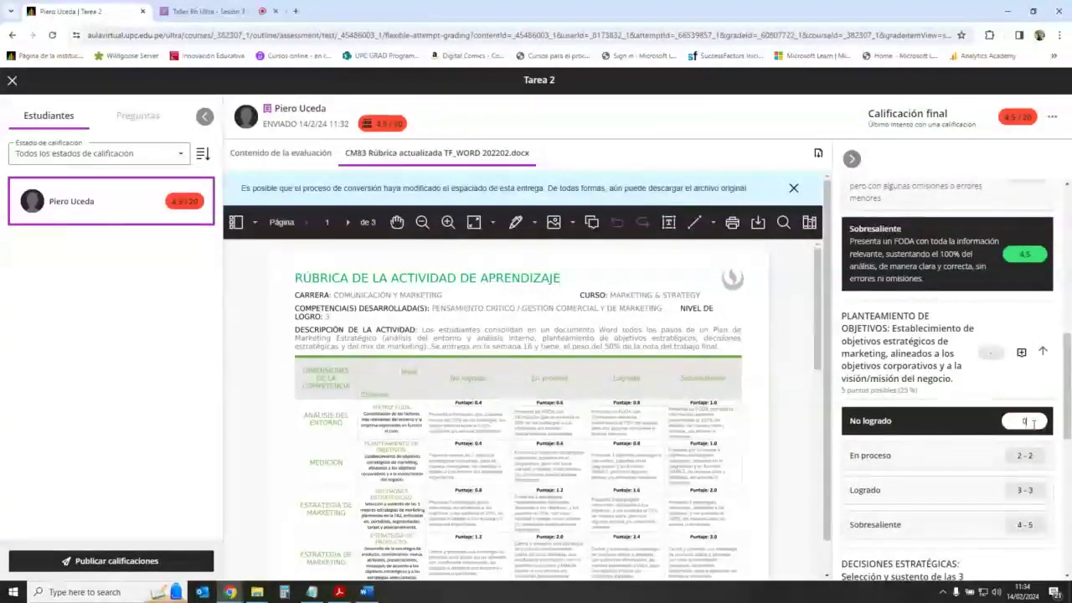
type(",5")
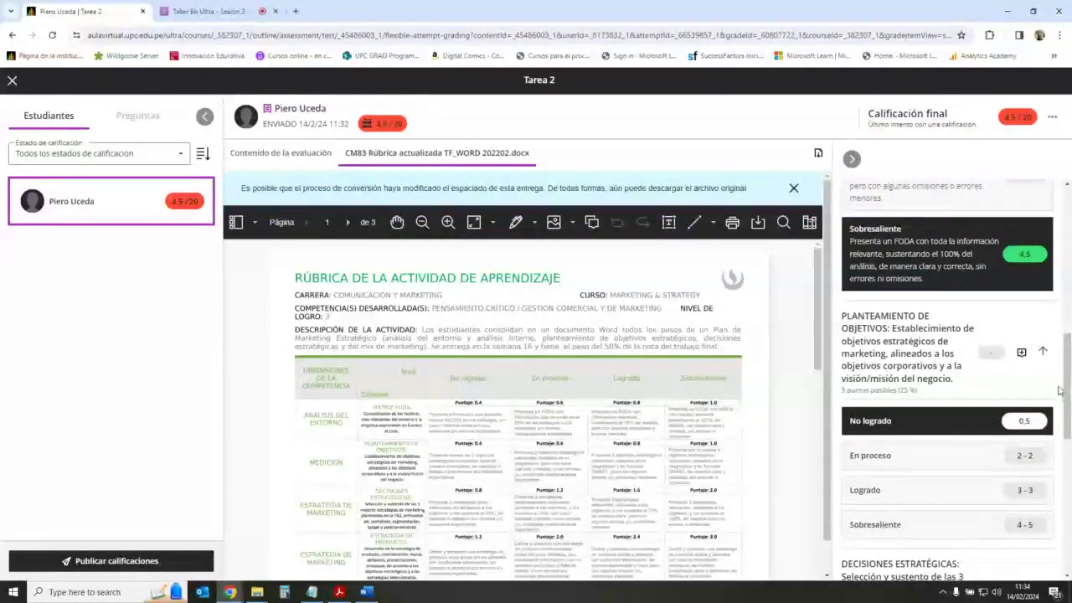
left_click(1058, 391)
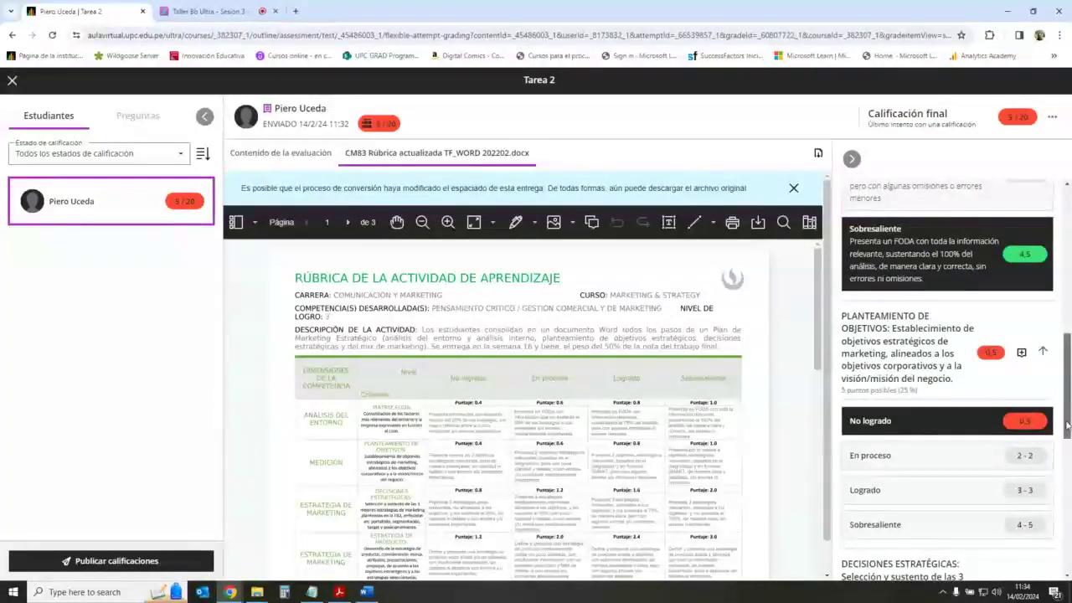
scroll(1067, 427, "down", 1)
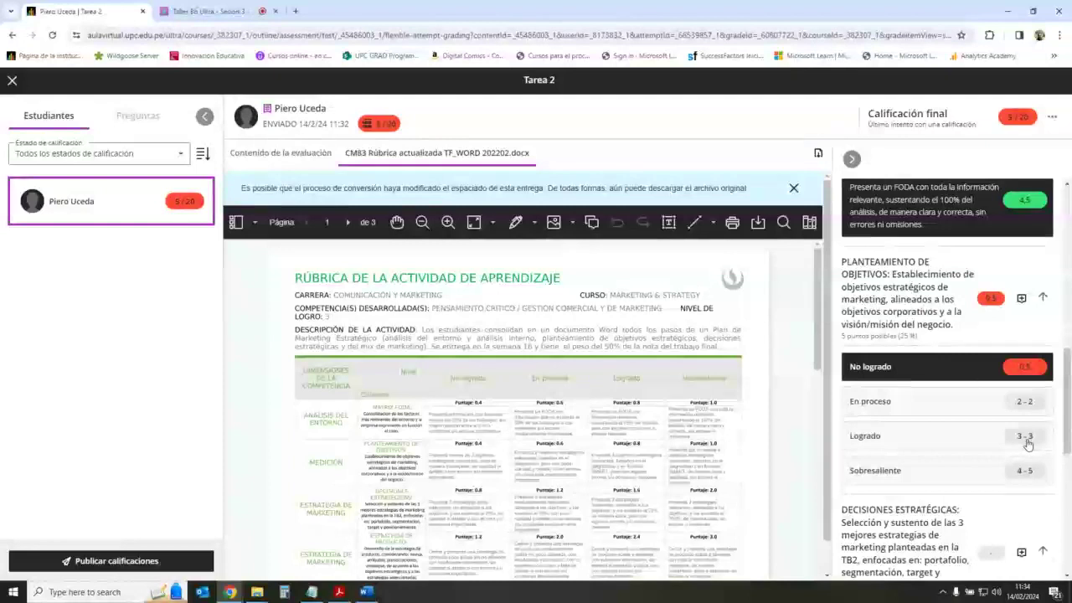
left_click(1027, 436)
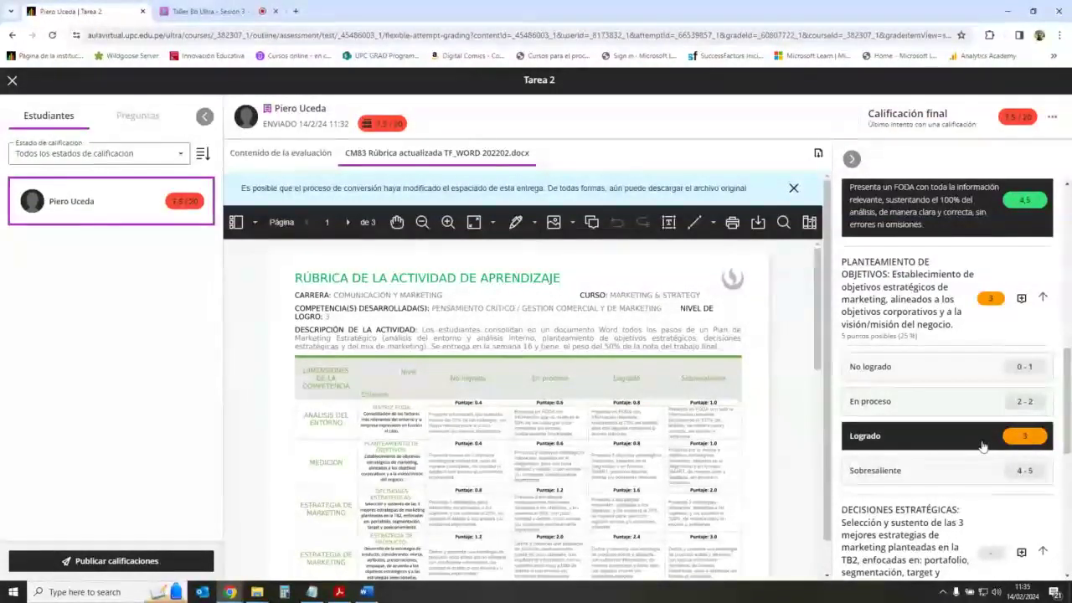
Step: Score DECISIONES ESTRATÉGICAS Sobresaliente 5 and ESTRATEGIA DE PRODUCTO Logrado 3
scroll(983, 453, "down", 2)
scroll(983, 454, "down", 3)
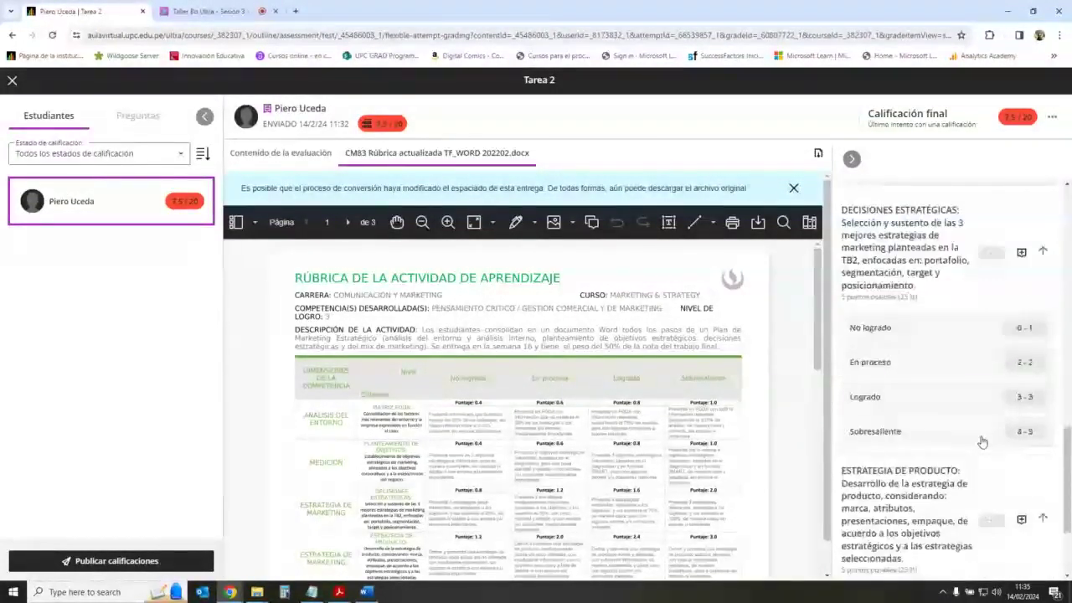
left_click(1022, 351)
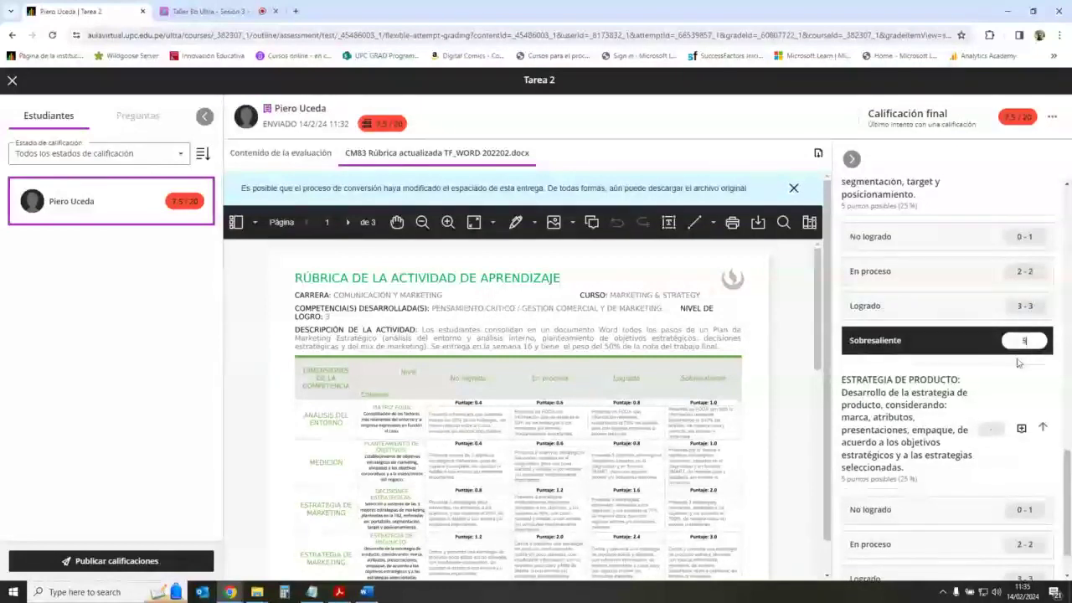
left_click(1047, 388)
scroll(989, 466, "down", 1)
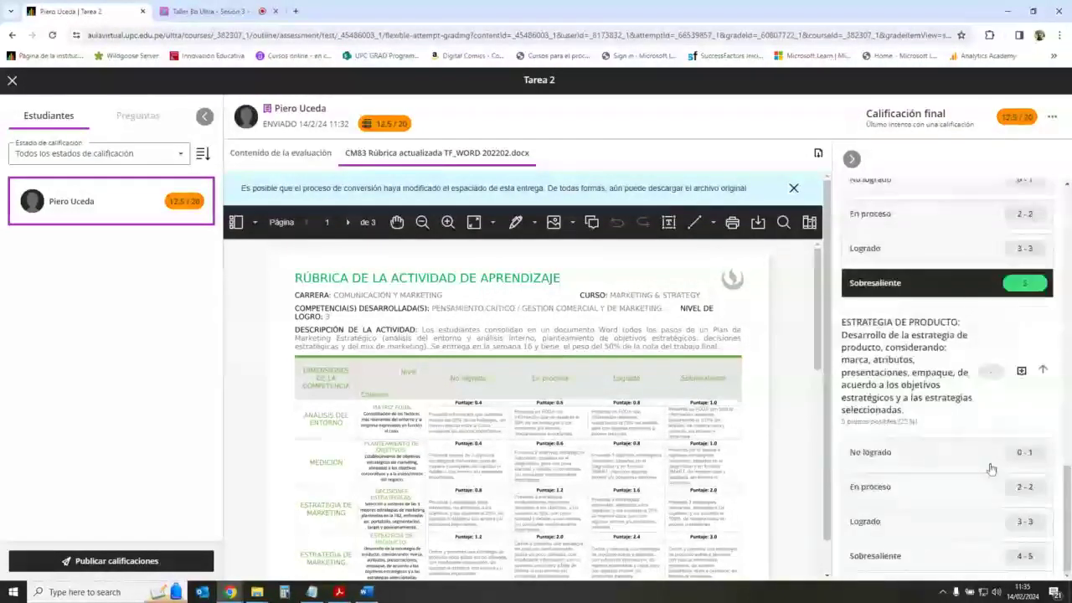
left_click(1029, 521)
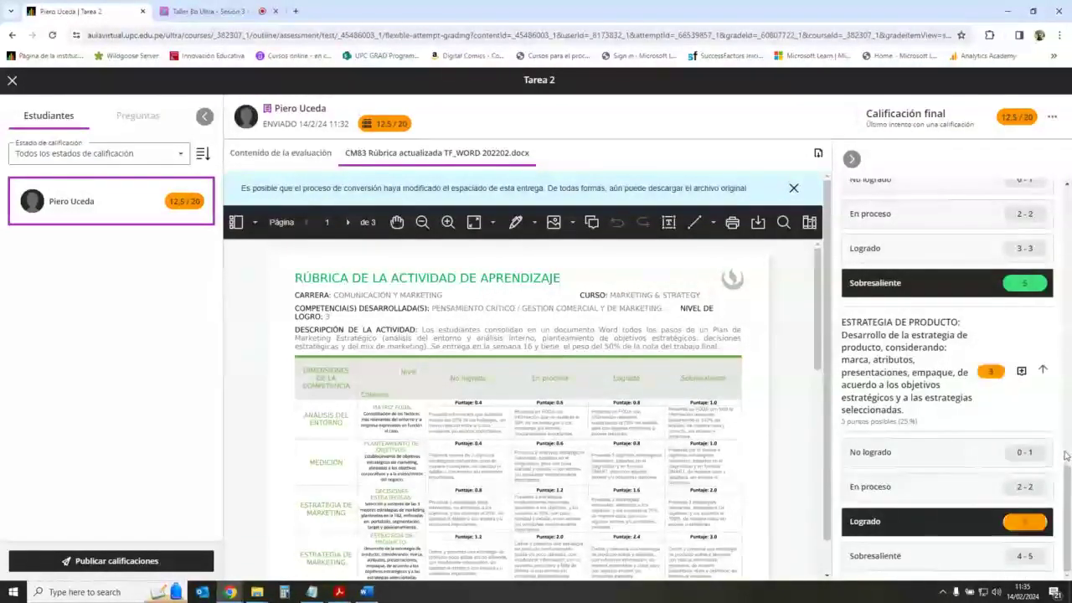
key("Return")
Step: Check the 15,5/20 total, collapse the rubric panel, and return to the submissions list
scroll(1043, 327, "up", 10)
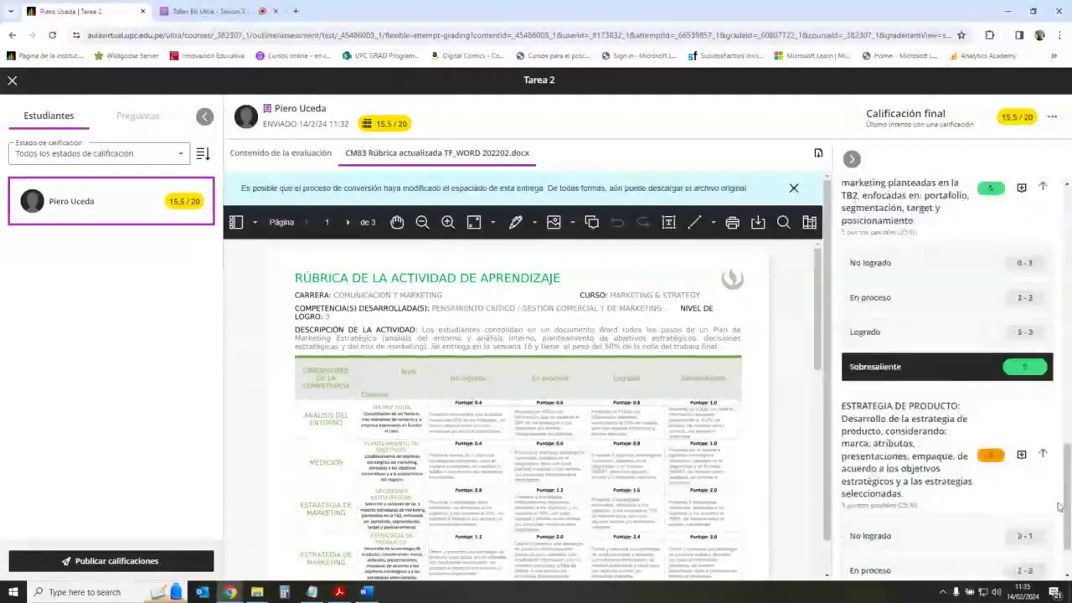
scroll(1013, 394, "down", 2)
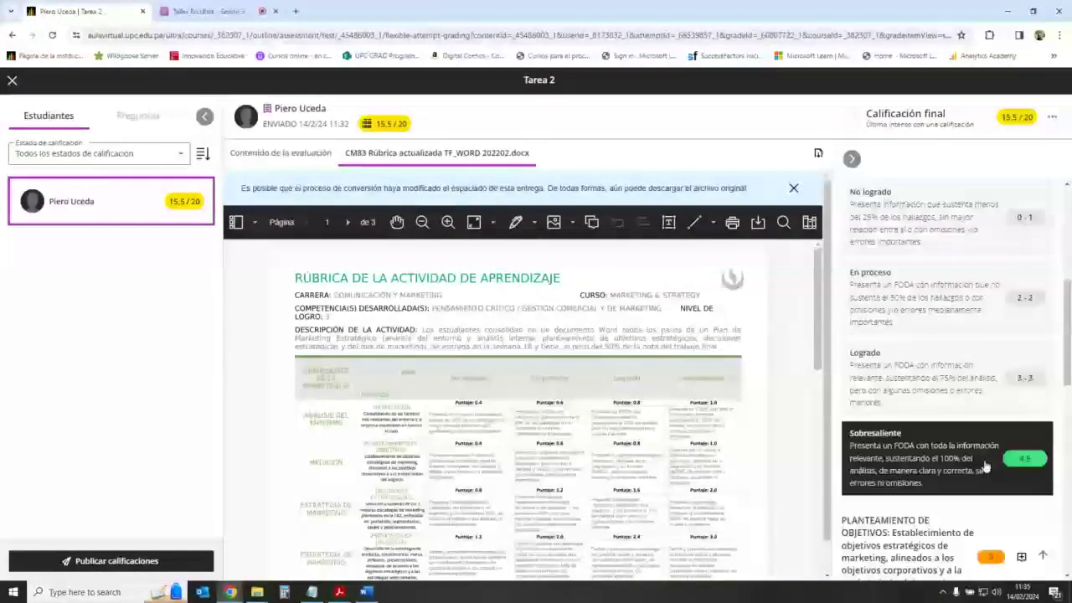
scroll(985, 467, "down", 3)
scroll(974, 216, "up", 1)
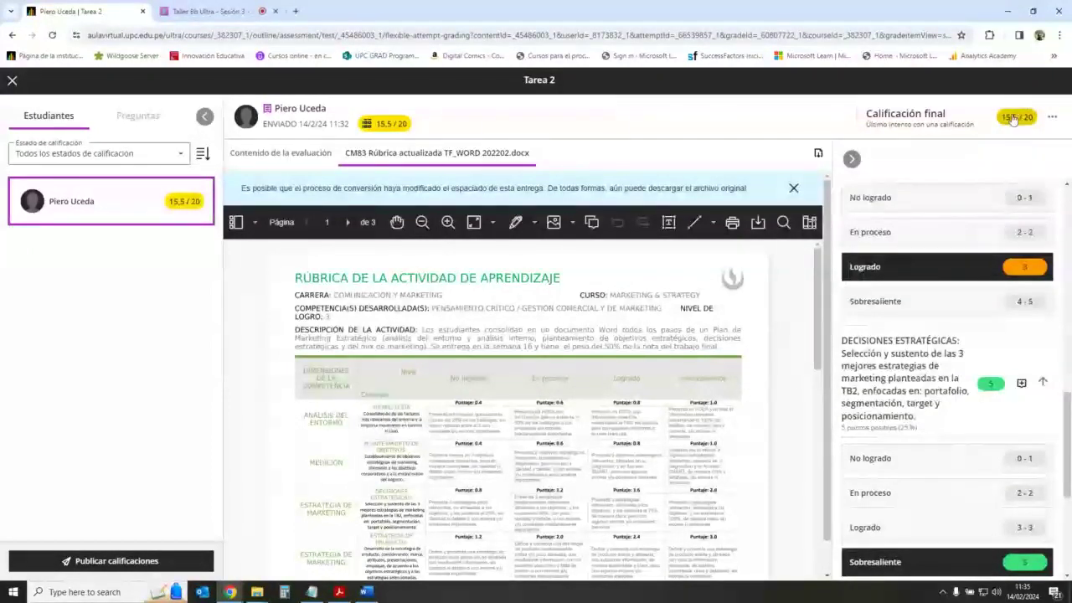
scroll(1013, 150, "down", 3)
scroll(1017, 172, "up", 5)
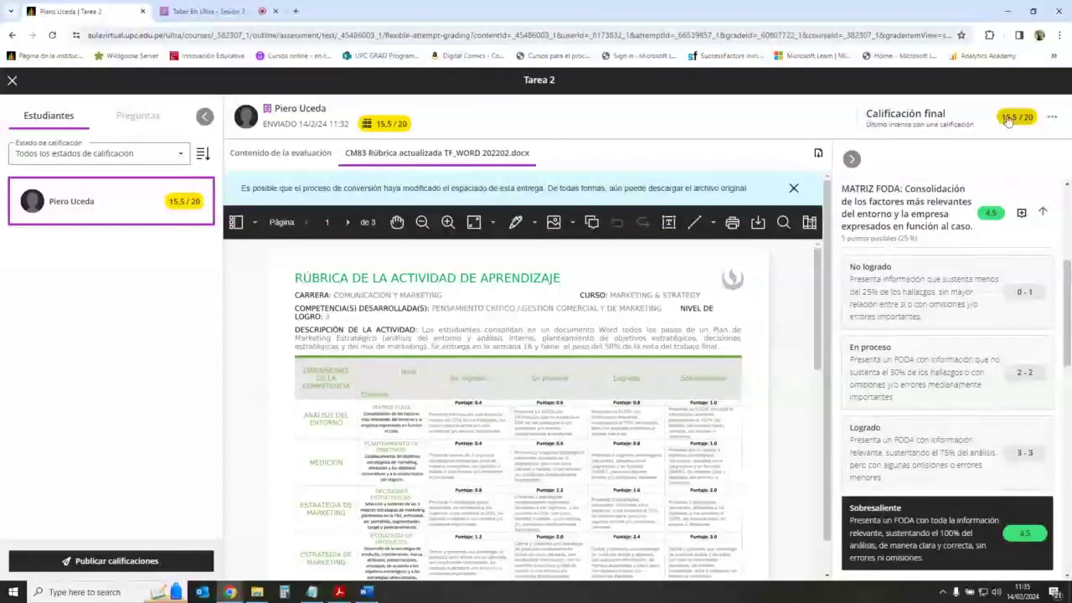
left_click(852, 159)
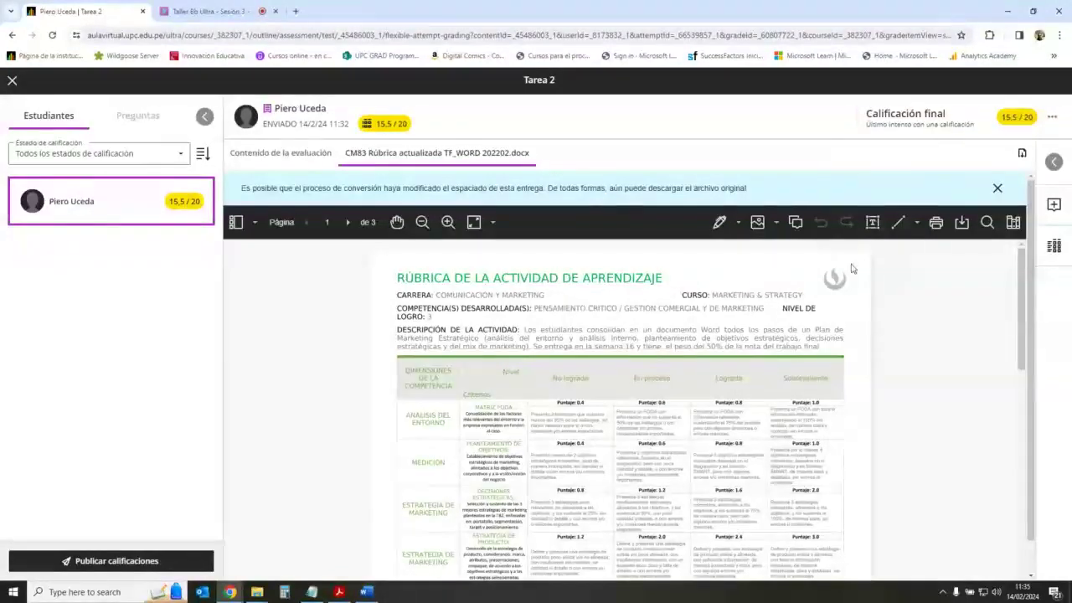
left_click(13, 81)
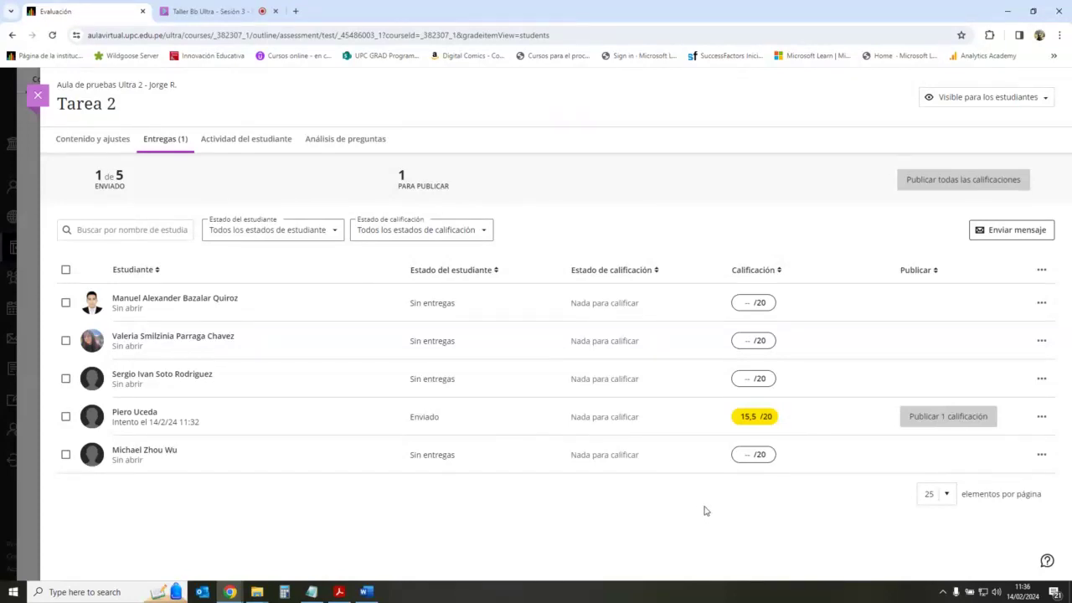
Step: Reopen the graded submission to review the MATRIZ FODA and other rubric scores, then close it
left_click(635, 423)
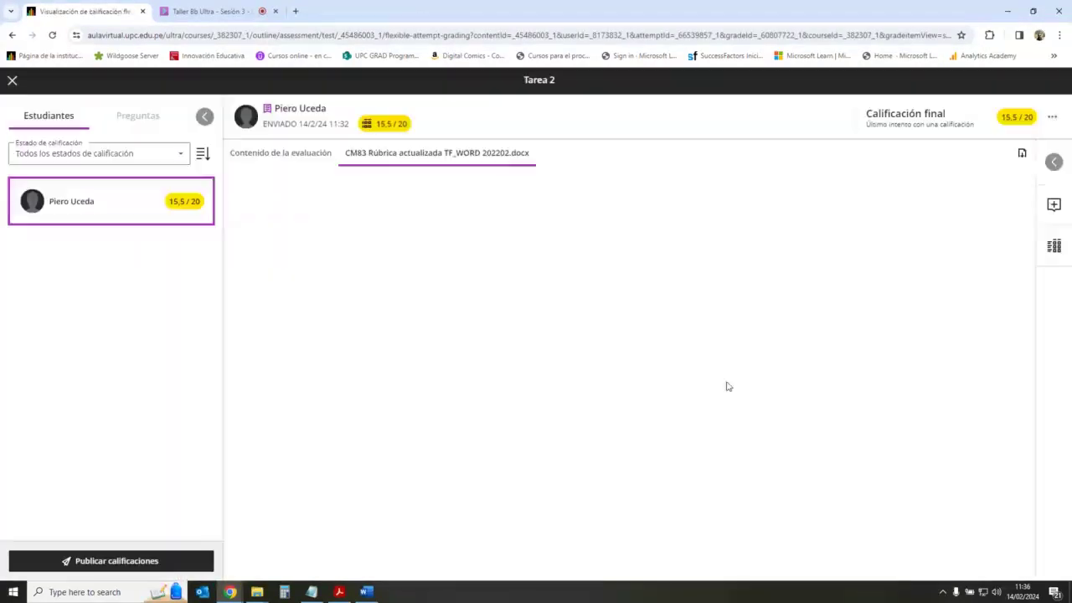
left_click(1052, 160)
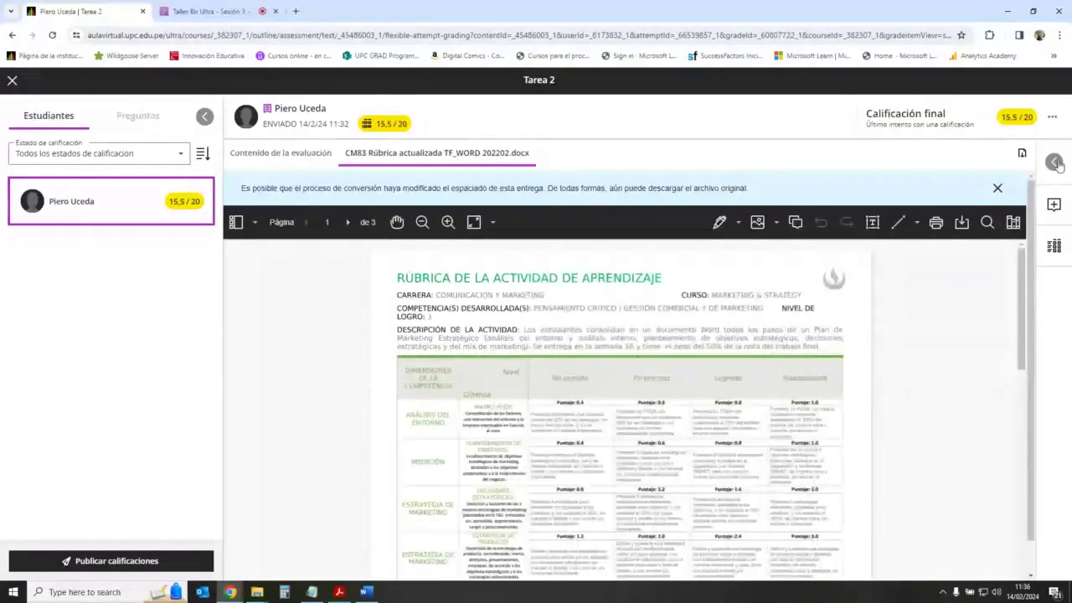
scroll(955, 377, "down", 3)
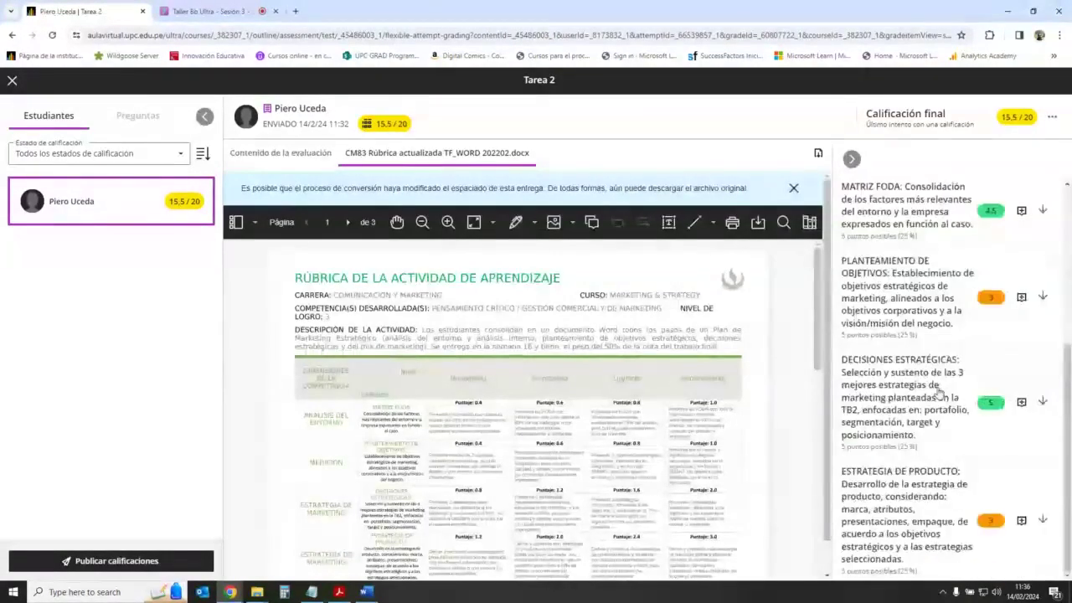
scroll(952, 393, "up", 2)
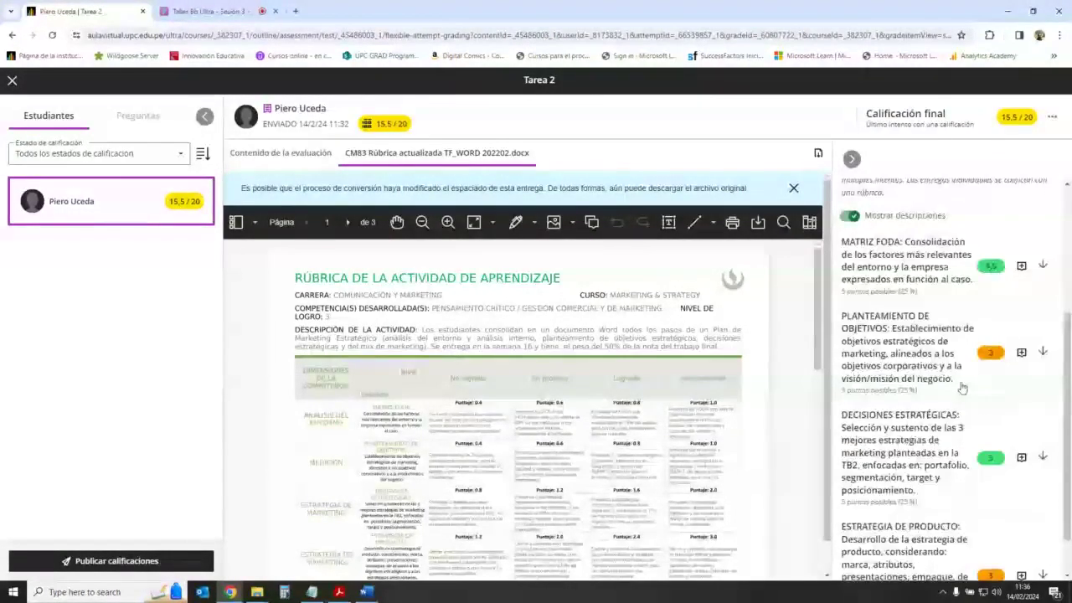
left_click(999, 365)
scroll(994, 379, "down", 2)
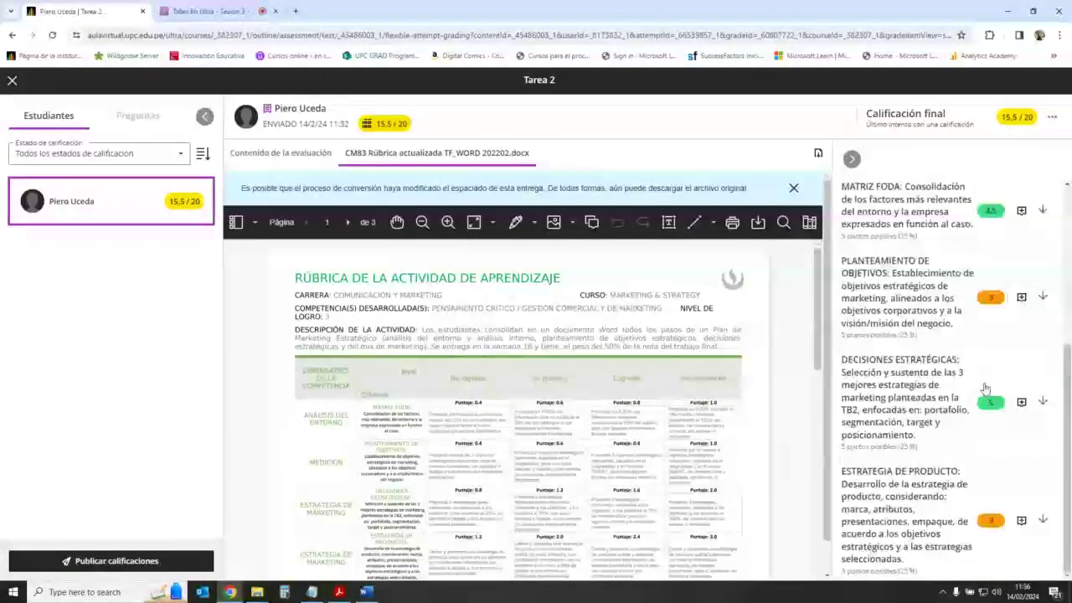
scroll(980, 377, "up", 1)
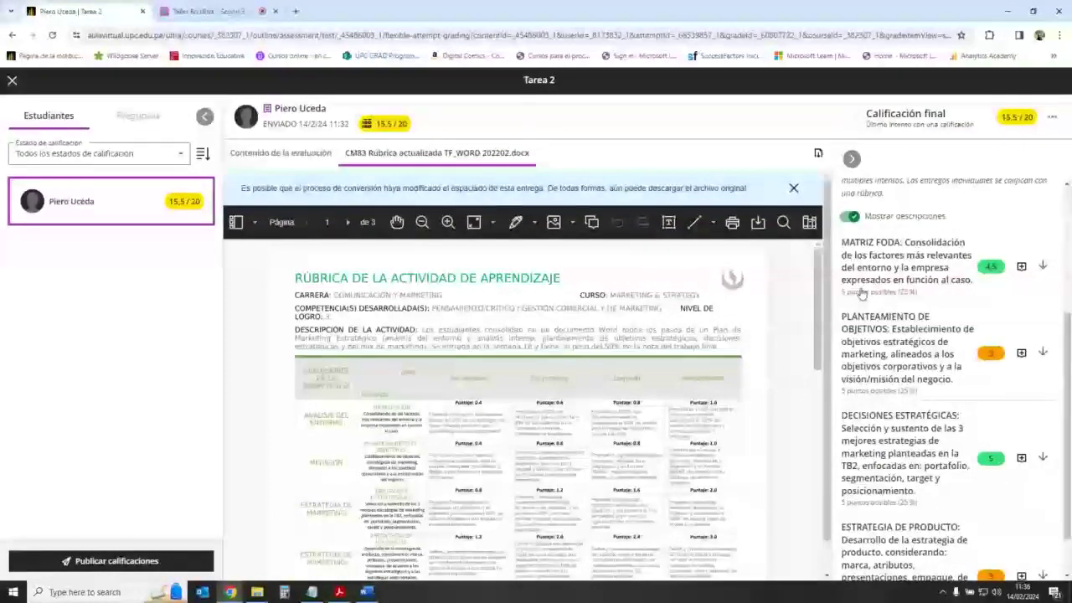
scroll(861, 292, "up", 2)
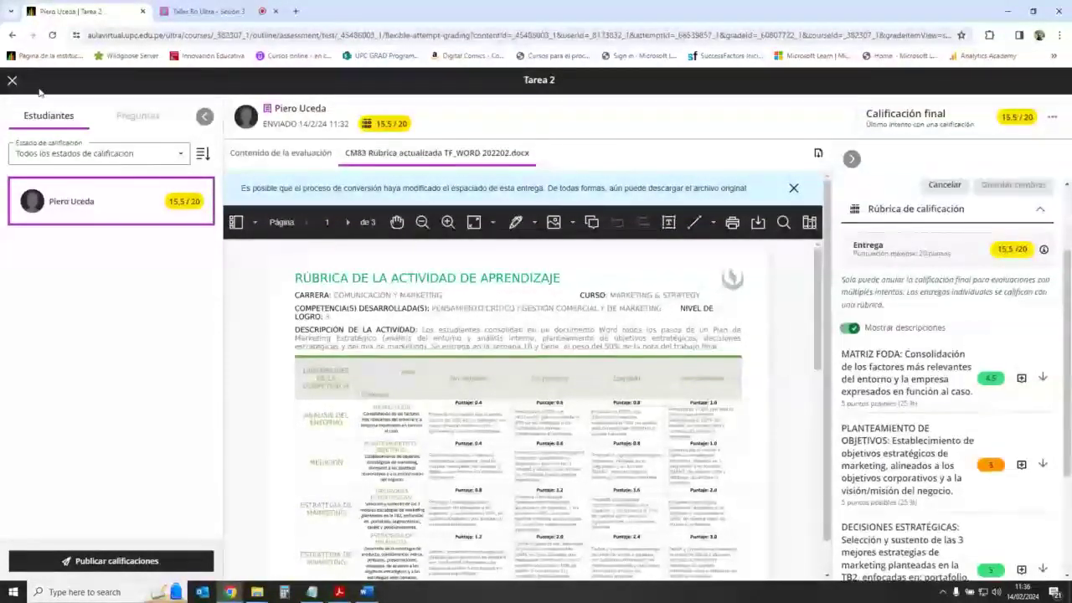
left_click(13, 80)
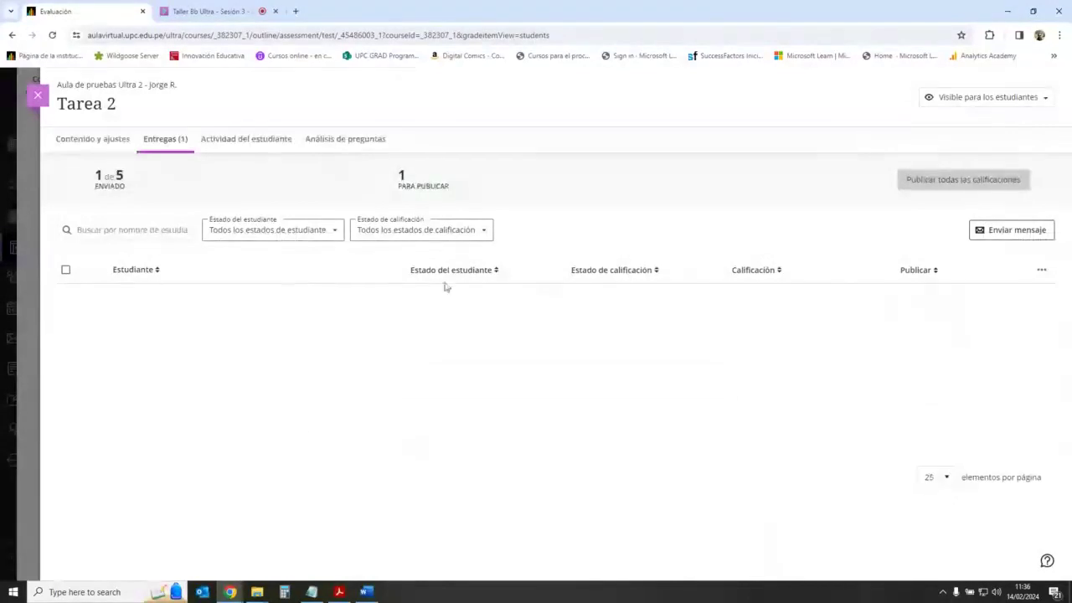
Step: Open the attempt to view the rubric behind the final grade, then exit Tarea 2
left_click(699, 424)
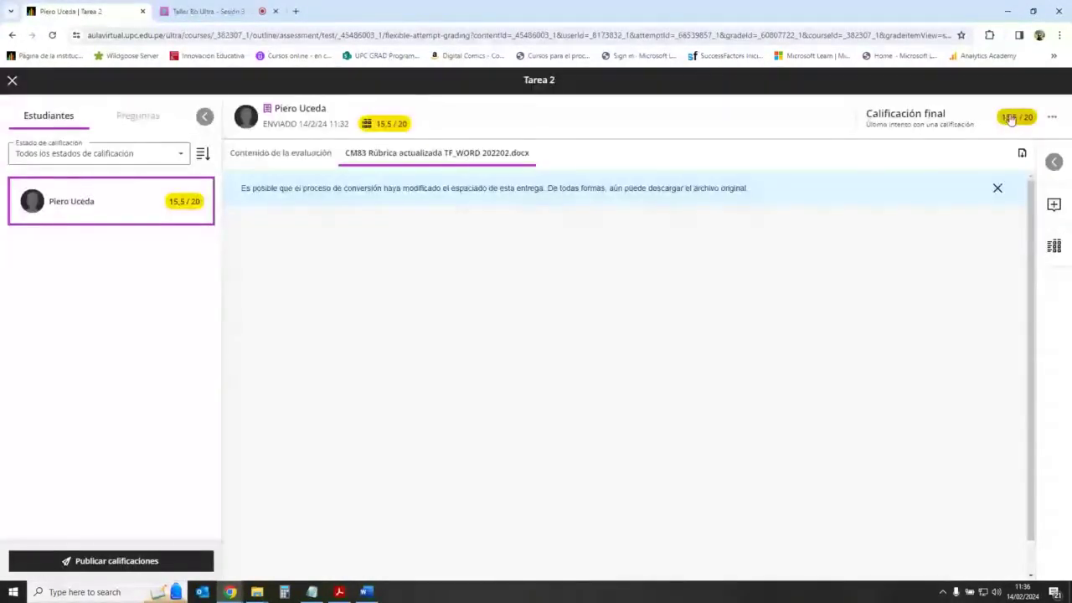
left_click(1018, 117)
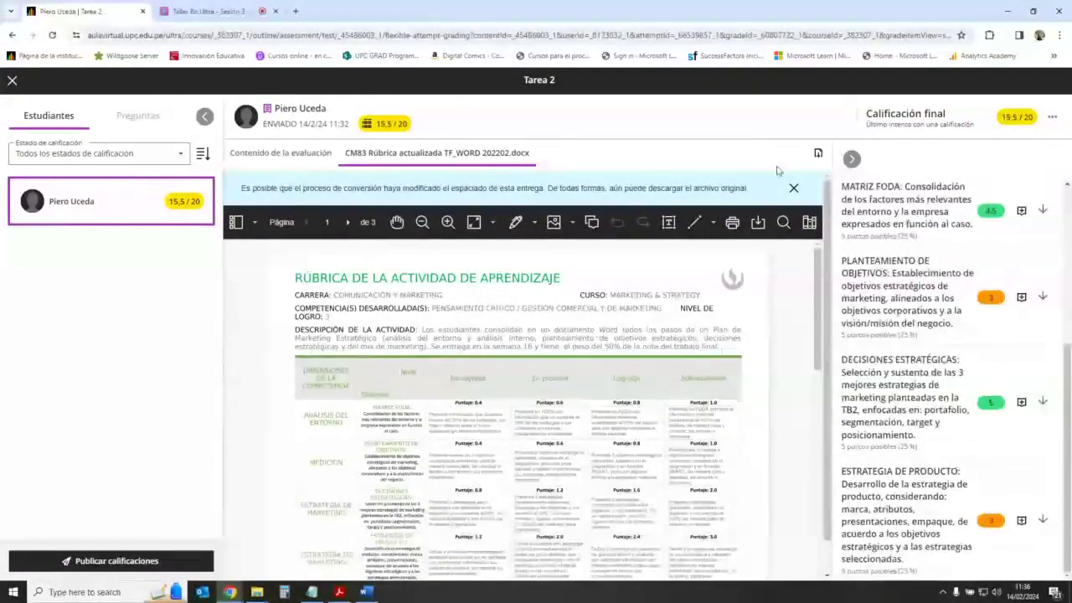
left_click(12, 79)
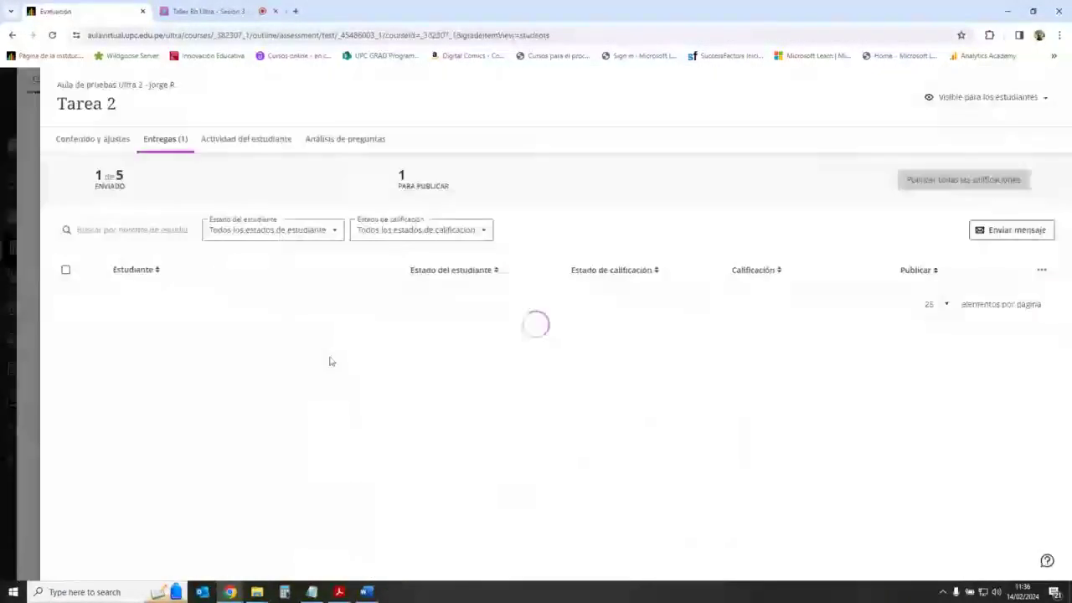
key("Escape")
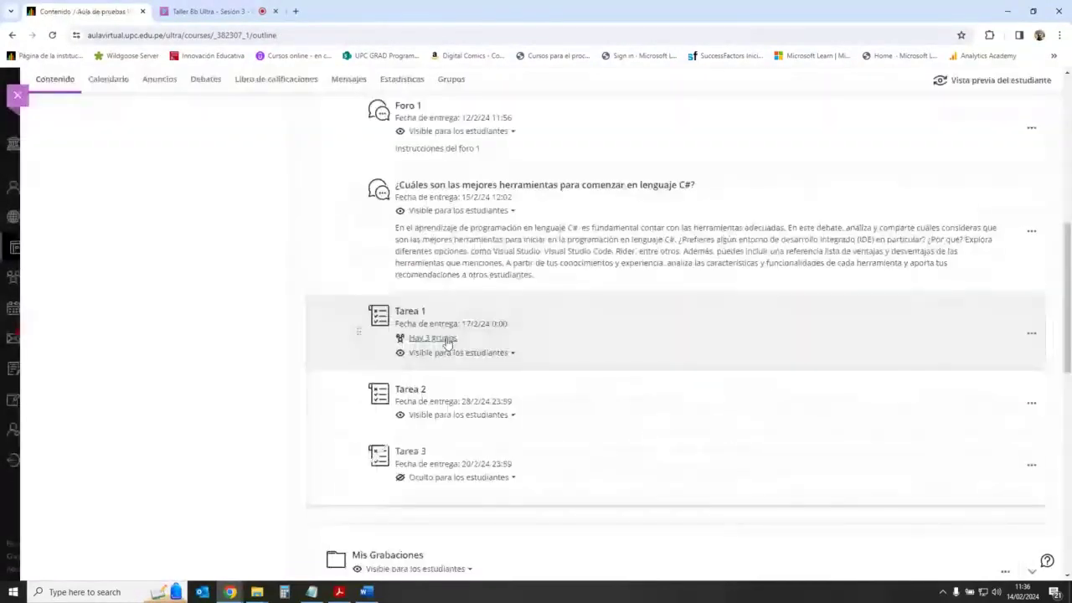
Step: In the Taller Bb Ultra Collaborate session, open the Todos chat and focus the 'Diga algo' box
left_click(219, 10)
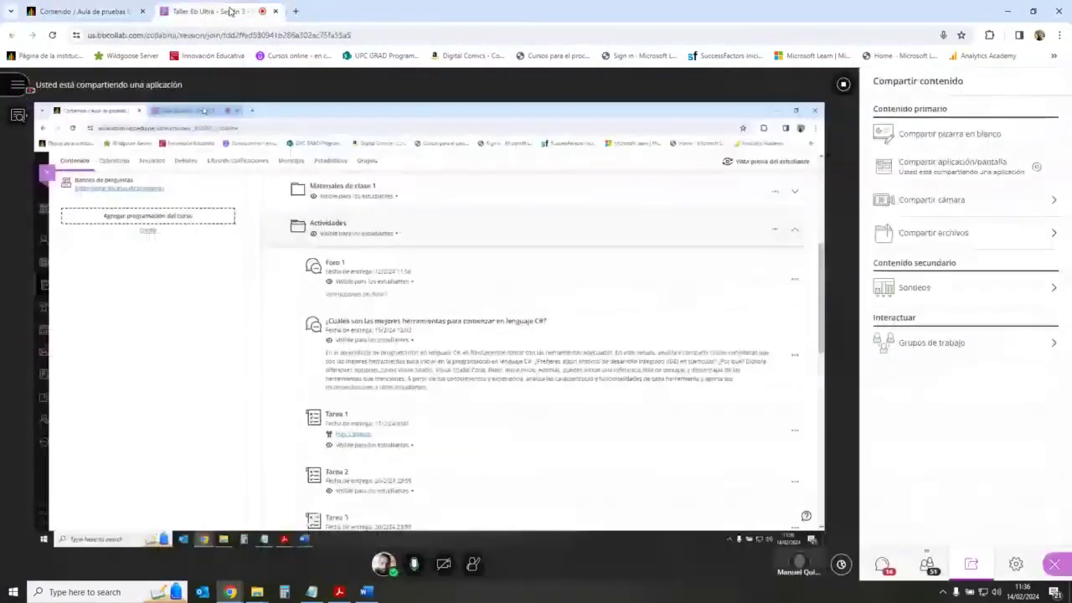
left_click(882, 564)
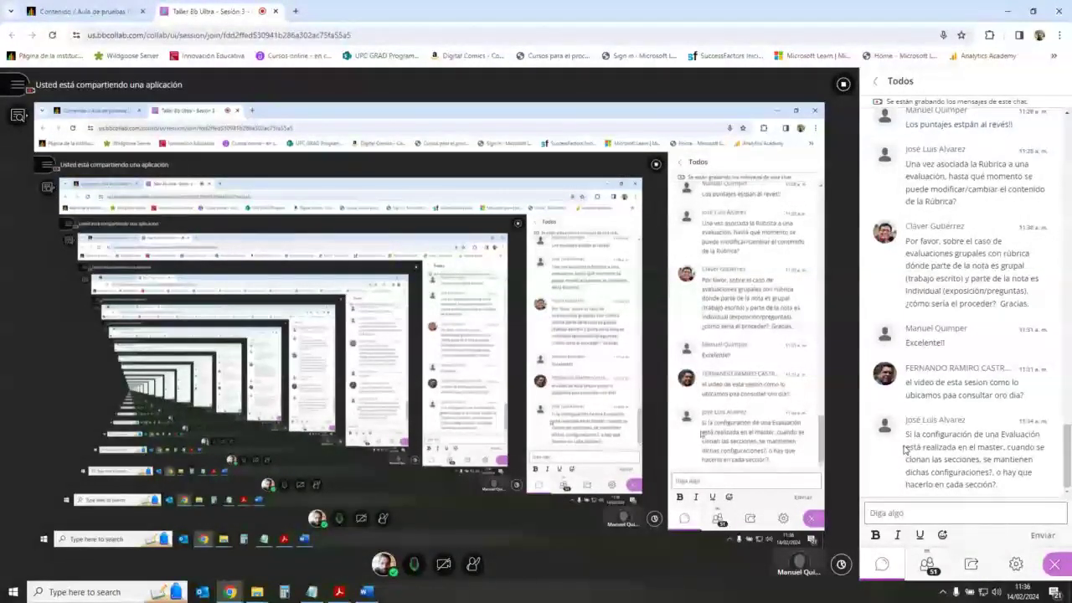
scroll(951, 445, "up", 1)
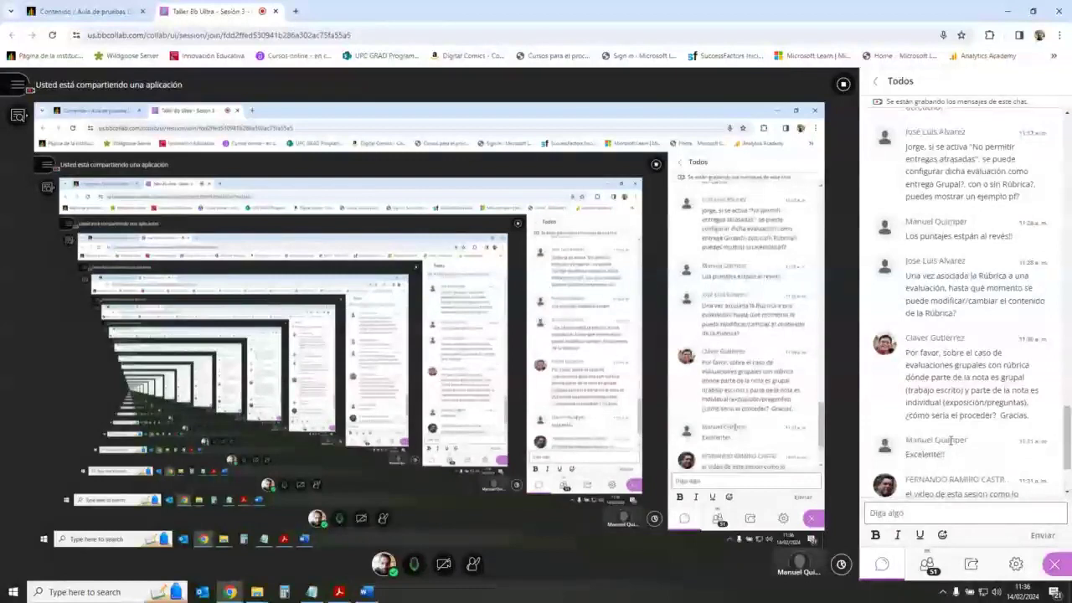
scroll(951, 444, "down", 1)
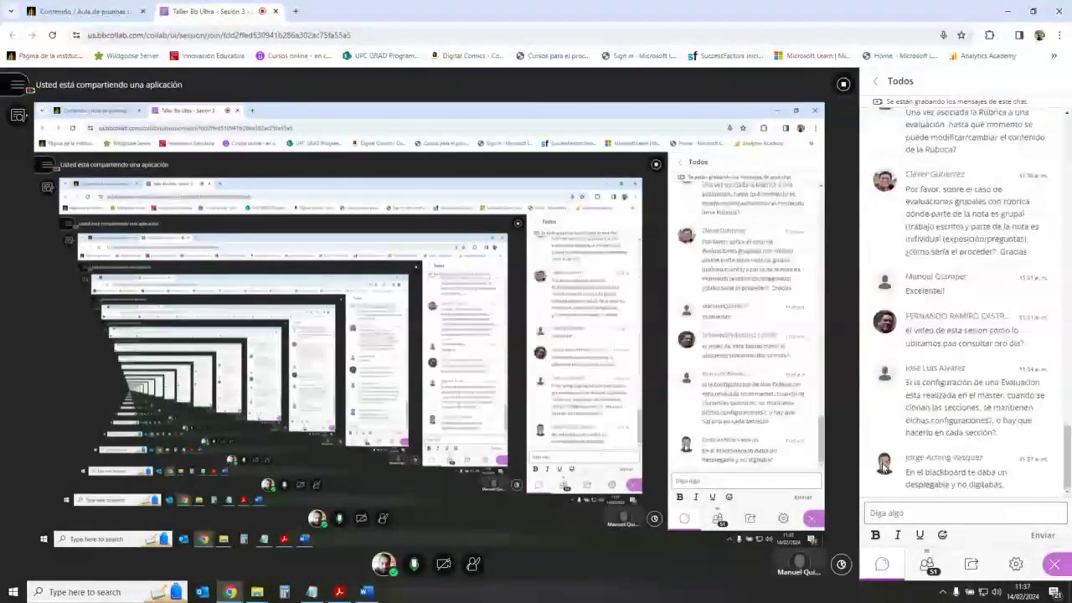
left_click(1028, 513)
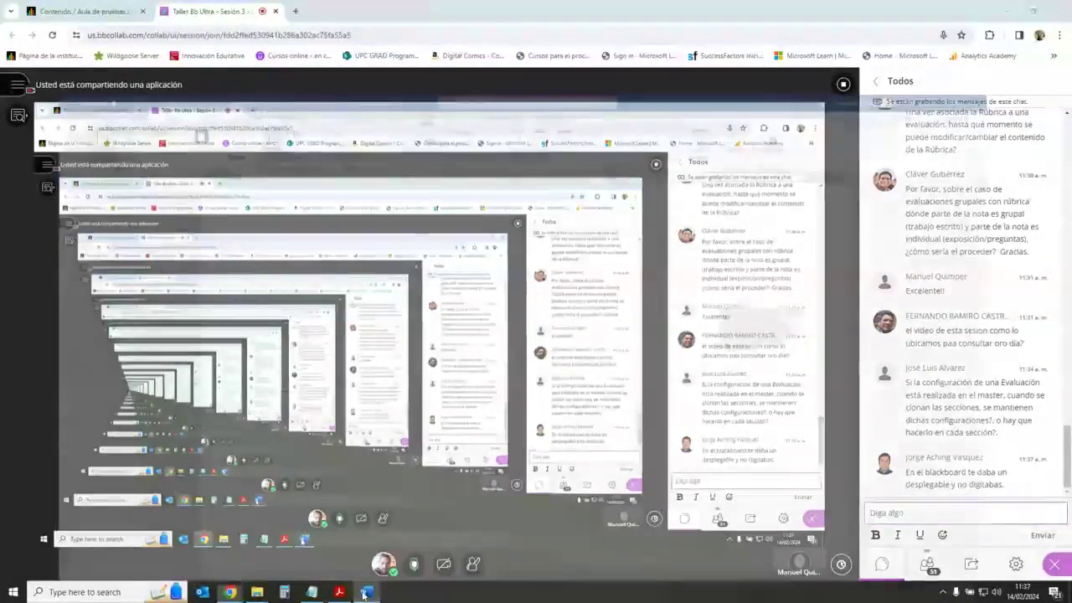
key("alt+Tab")
triple_click(823, 243)
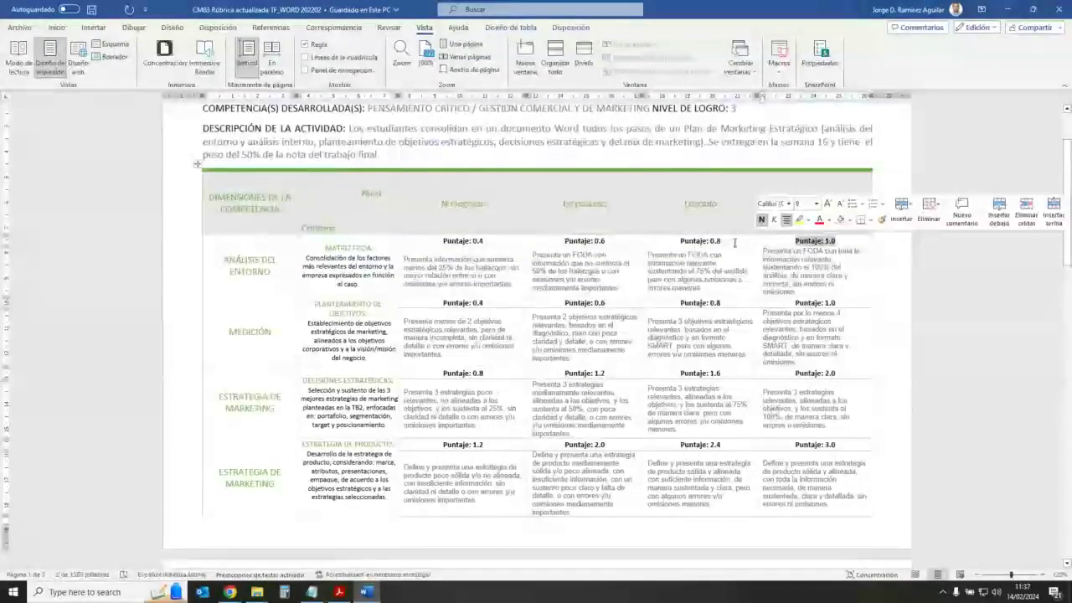
triple_click(704, 241)
left_click(718, 302)
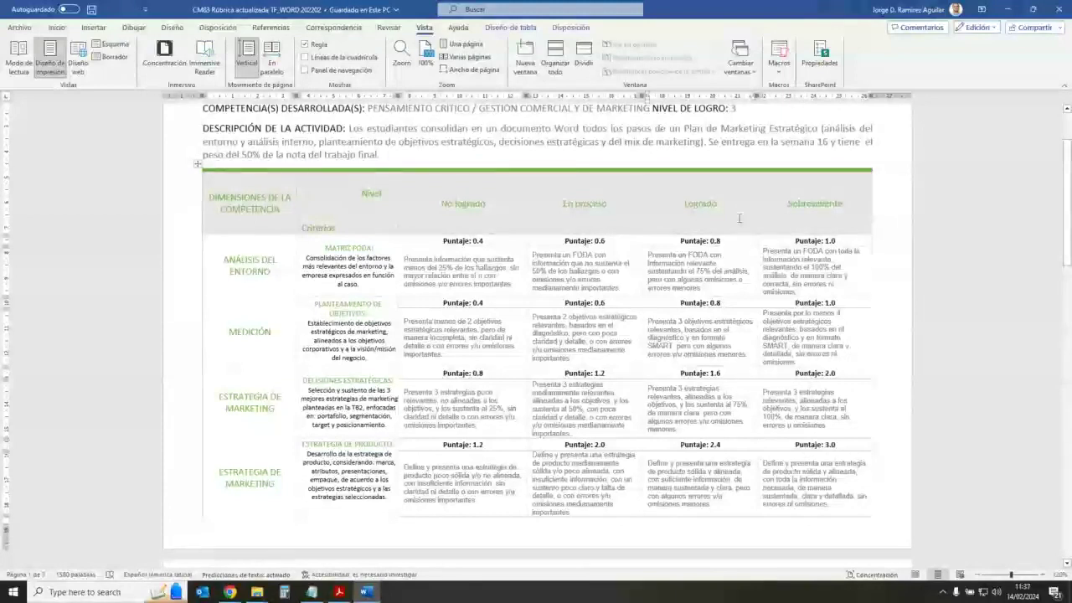
triple_click(670, 300)
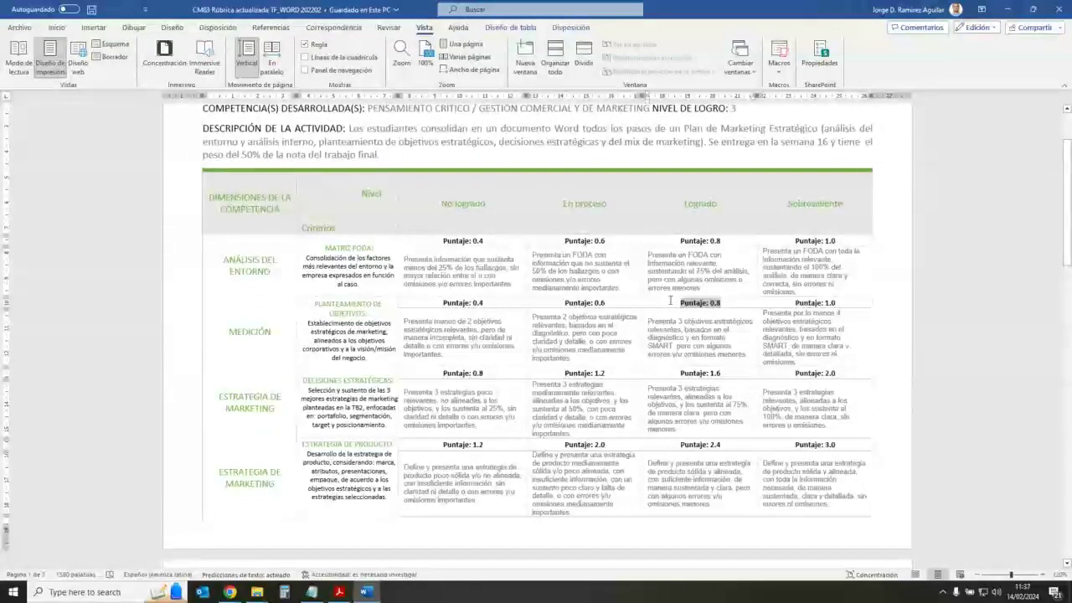
left_click(719, 372)
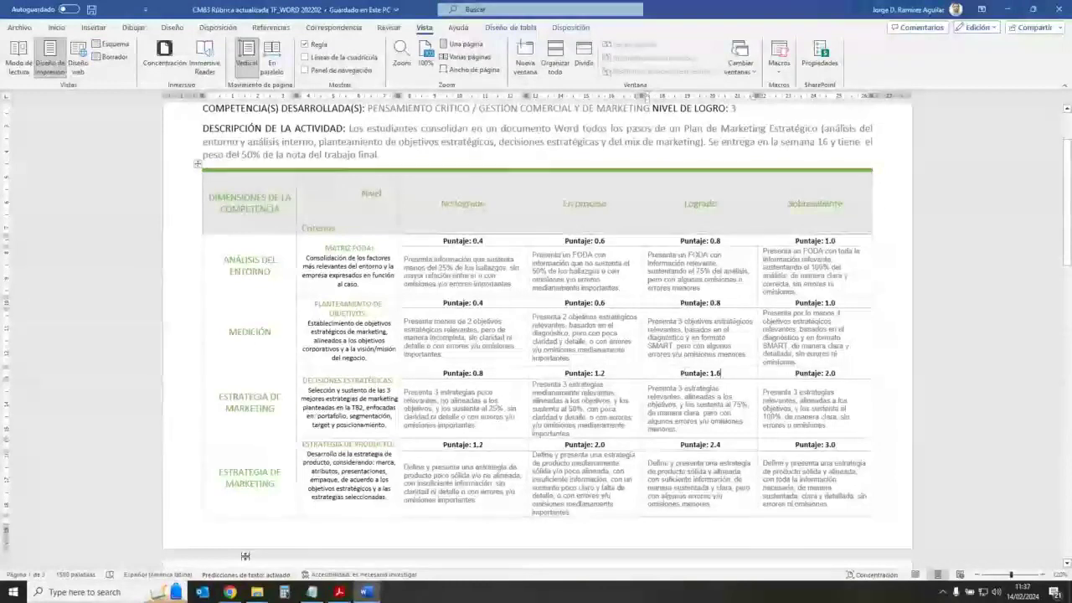
mouse_move(230, 592)
left_click(185, 563)
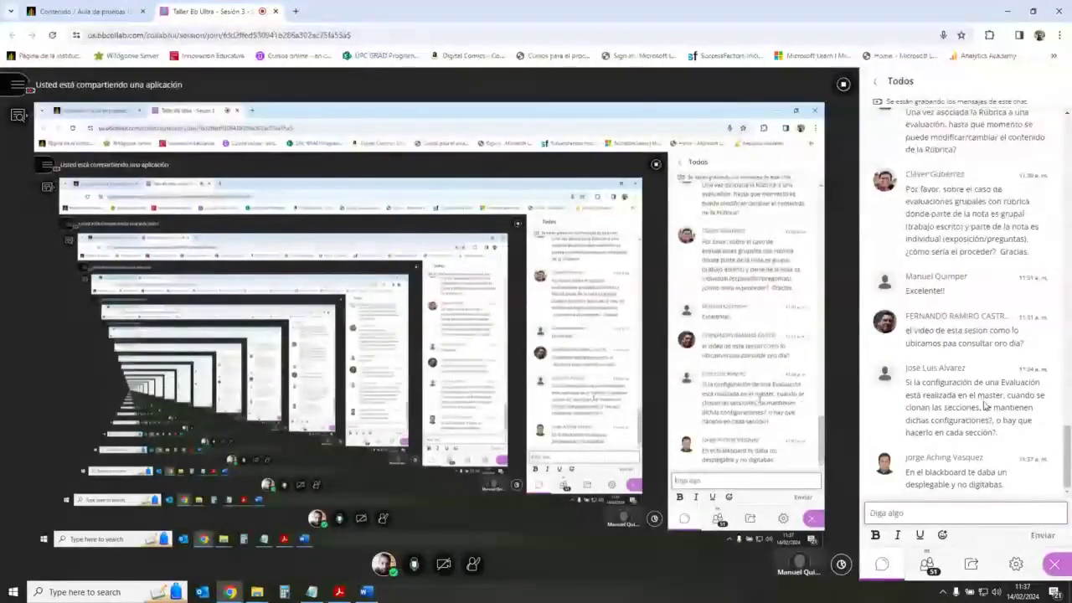
Step: Read through the Collaborate chat messages, then return to the course content outline tab
scroll(980, 404, "up", 2)
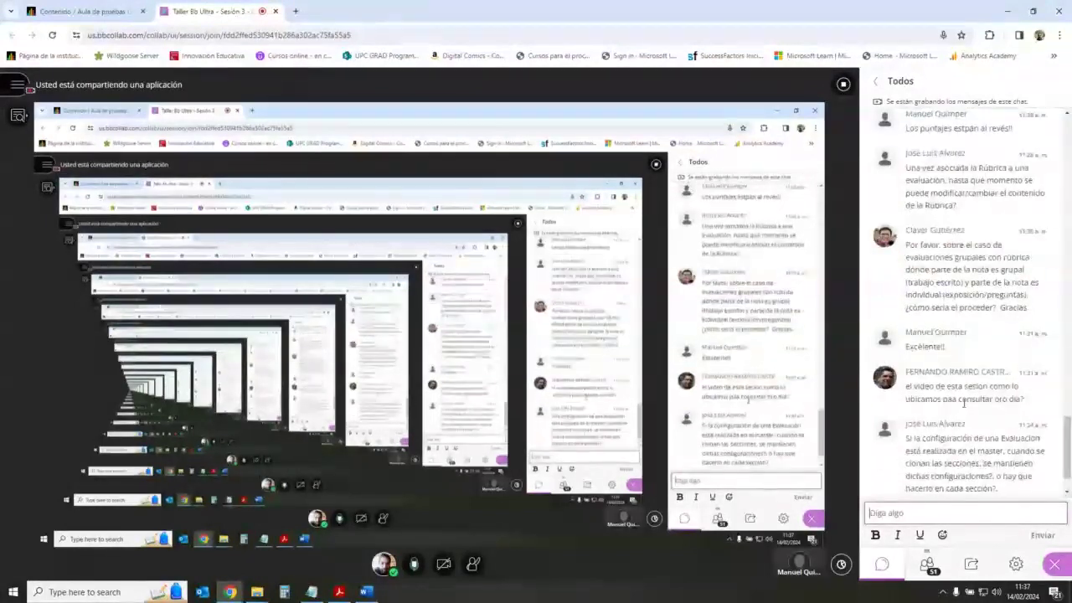
scroll(964, 403, "down", 2)
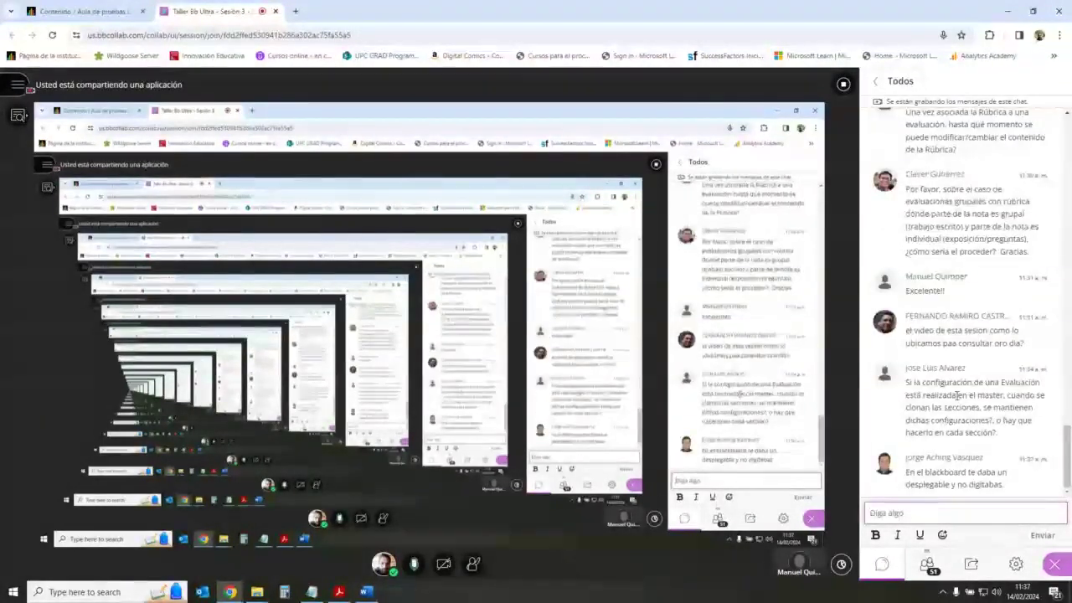
scroll(964, 392, "up", 3)
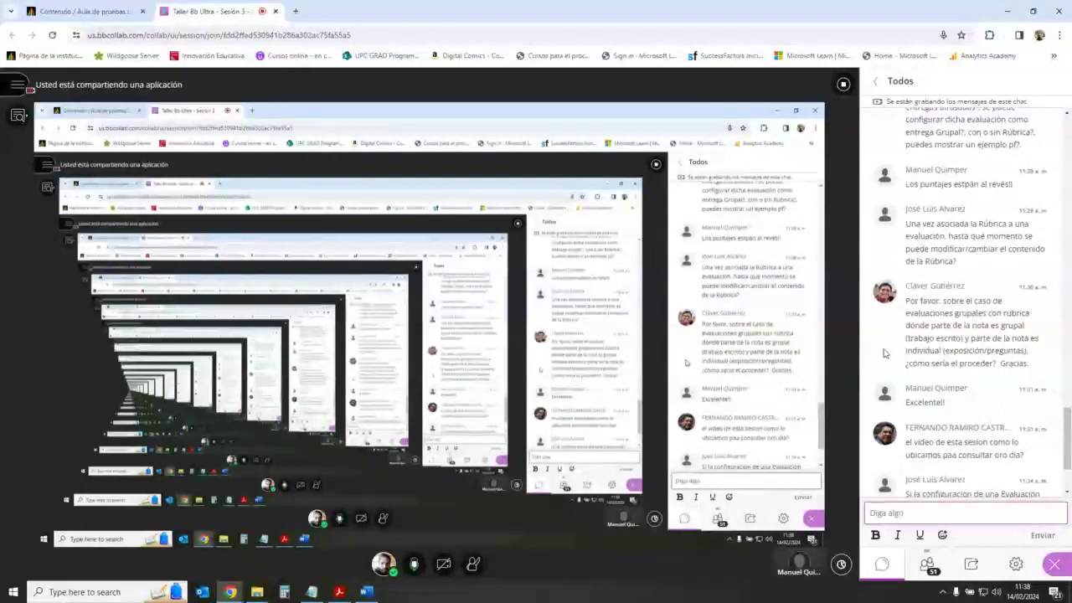
scroll(883, 353, "down", 2)
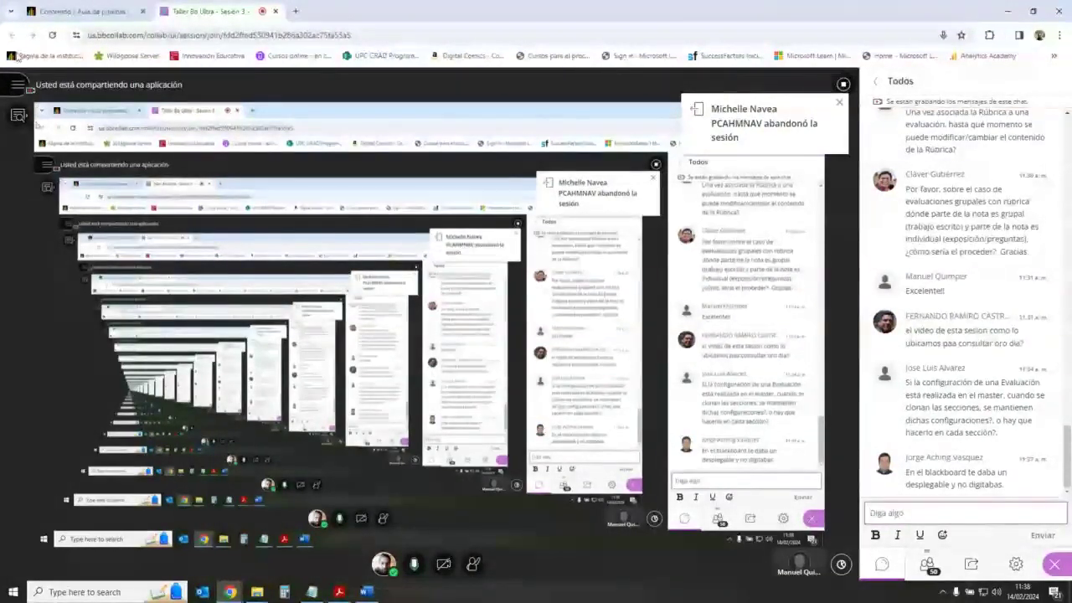
left_click(76, 11)
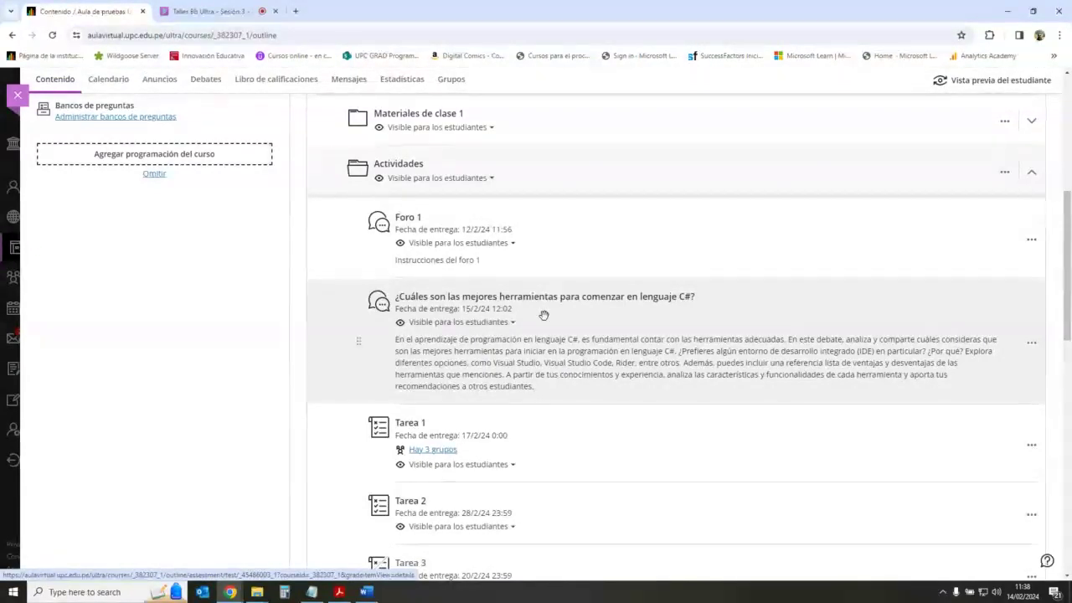
Step: Glance at the Collaborate session, then scroll through the course content outline
left_click(209, 10)
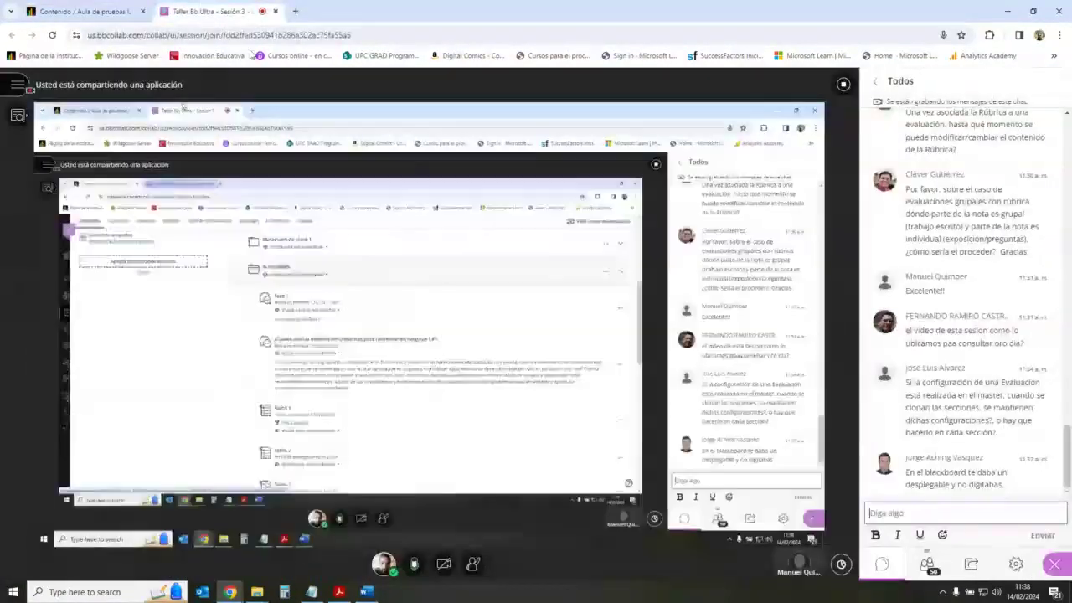
left_click(79, 11)
scroll(304, 372, "down", 1)
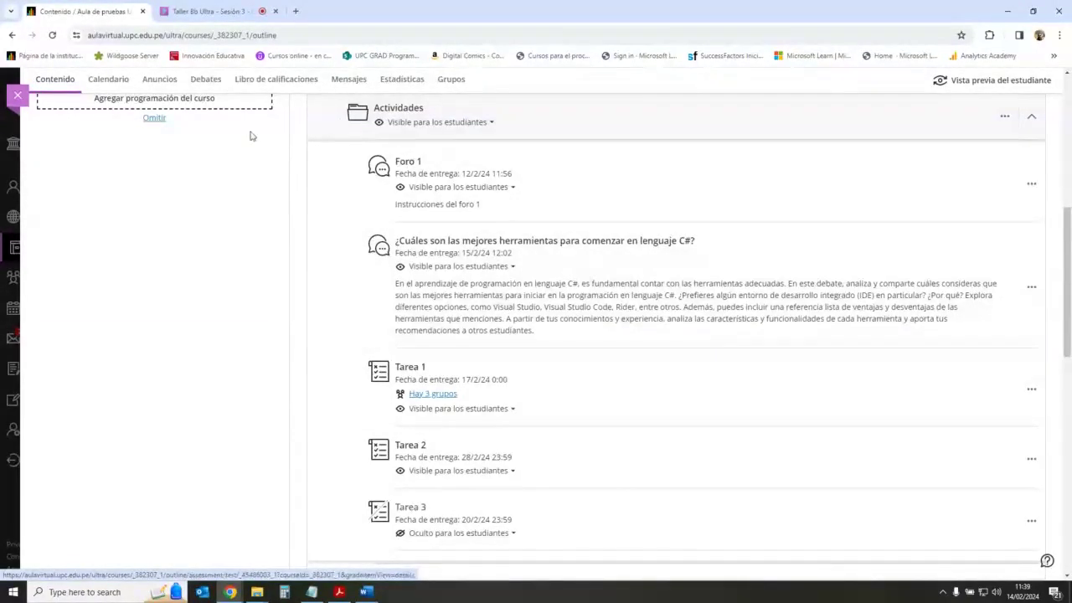
scroll(276, 251, "up", 1)
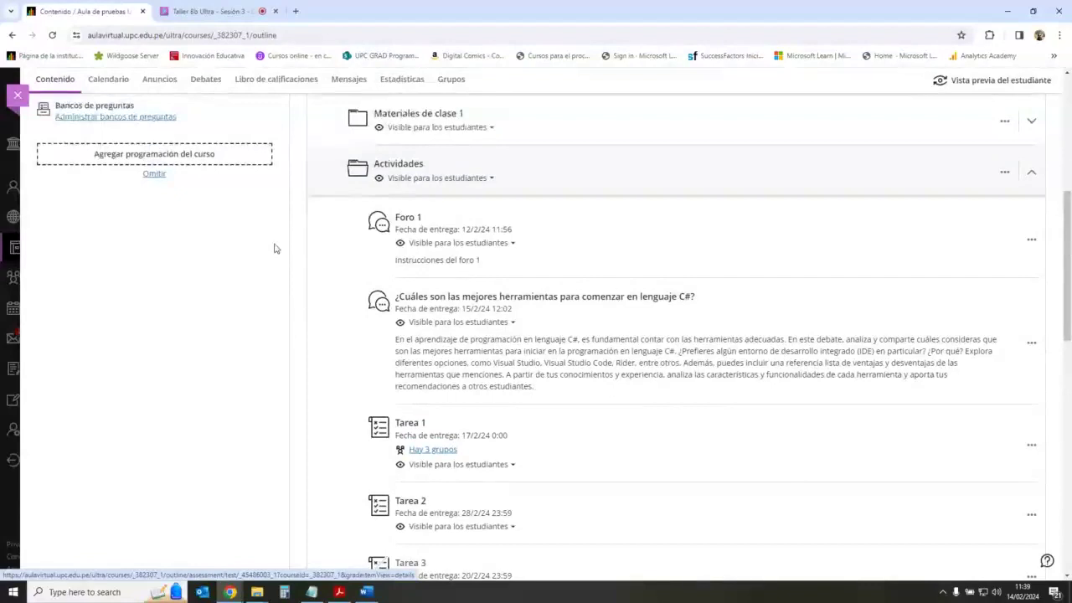
Step: Scroll back through the Collaborate session chat to read earlier messages
left_click(234, 10)
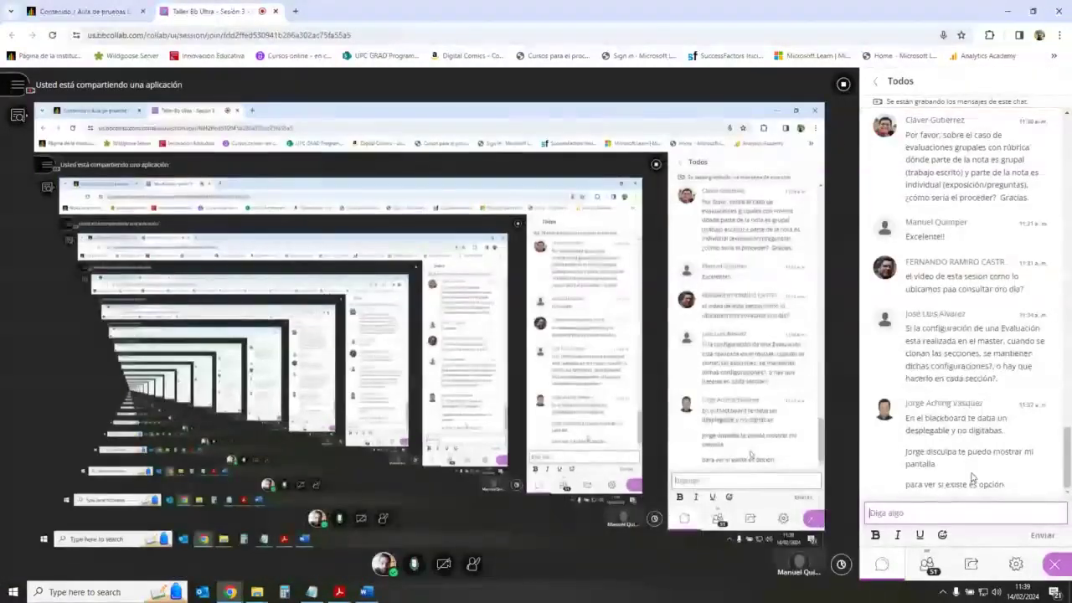
scroll(972, 478, "up", 5)
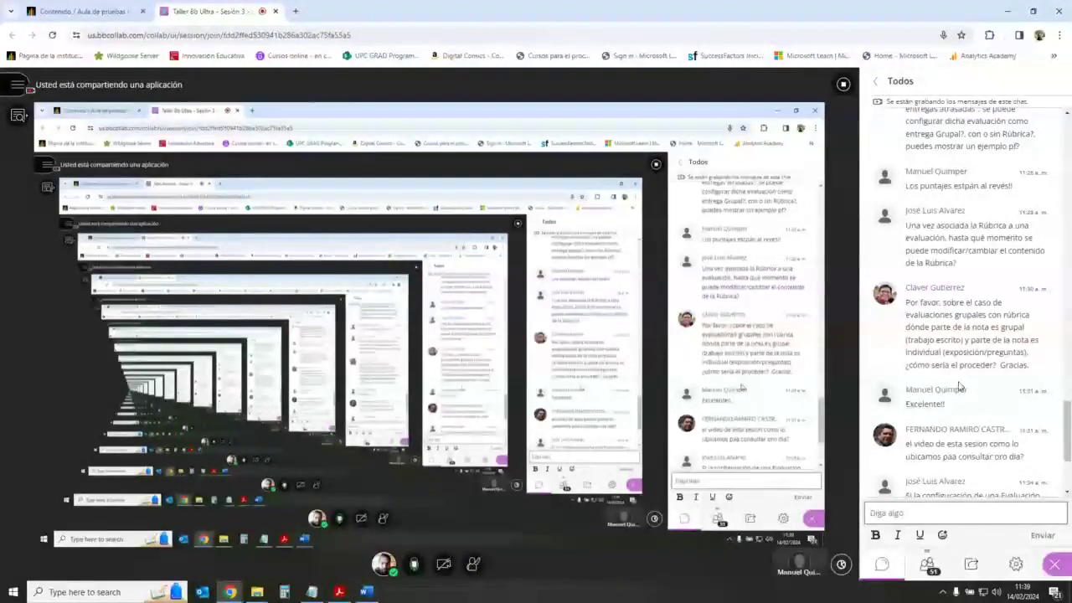
scroll(952, 381, "up", 1)
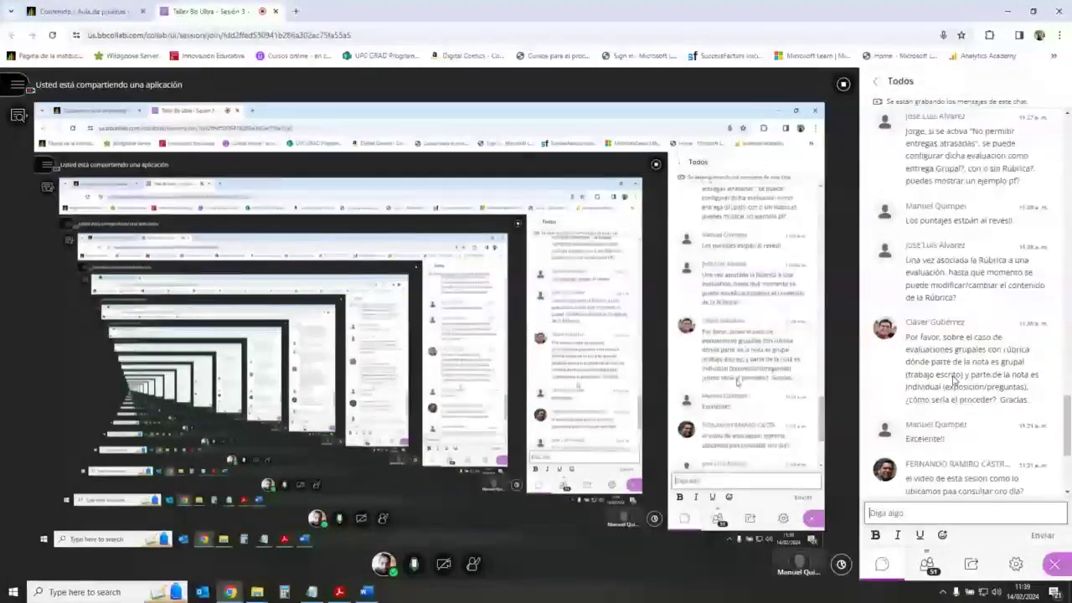
scroll(952, 381, "up", 2)
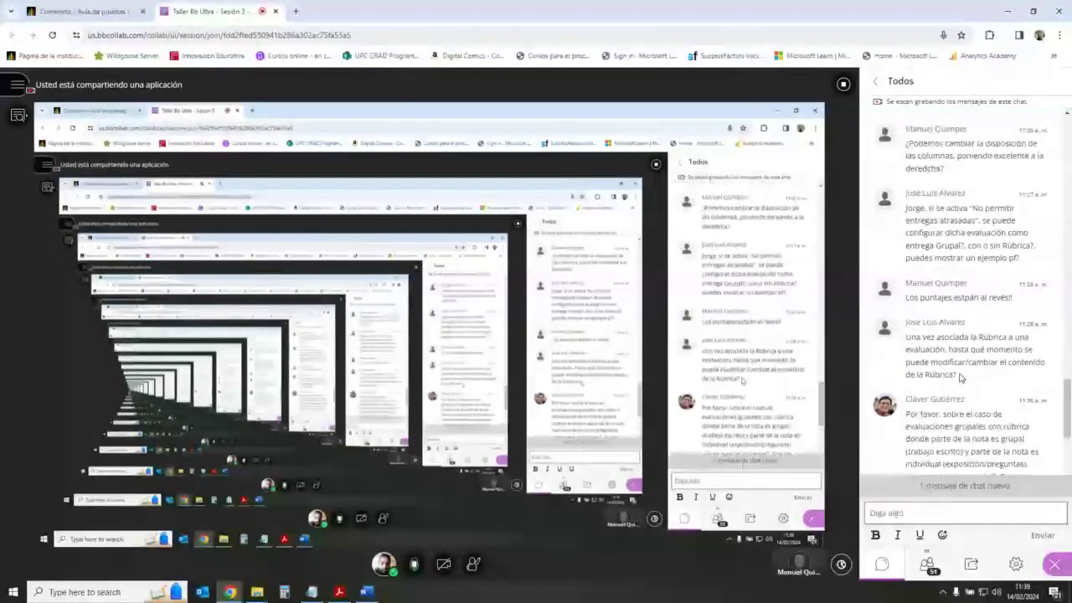
scroll(960, 379, "down", 2)
scroll(961, 379, "down", 5)
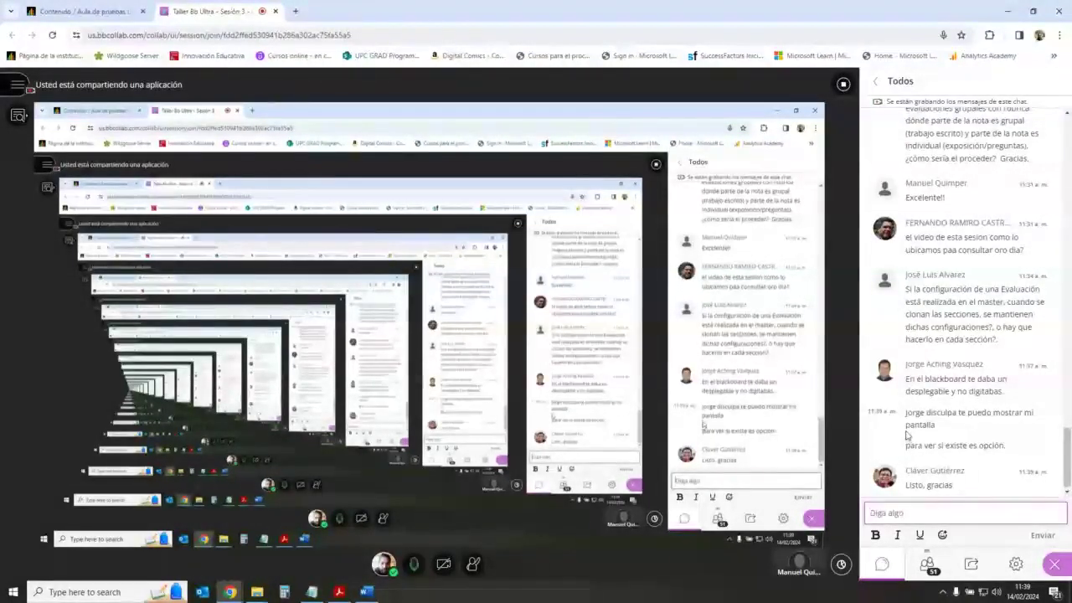
scroll(921, 439, "up", 1)
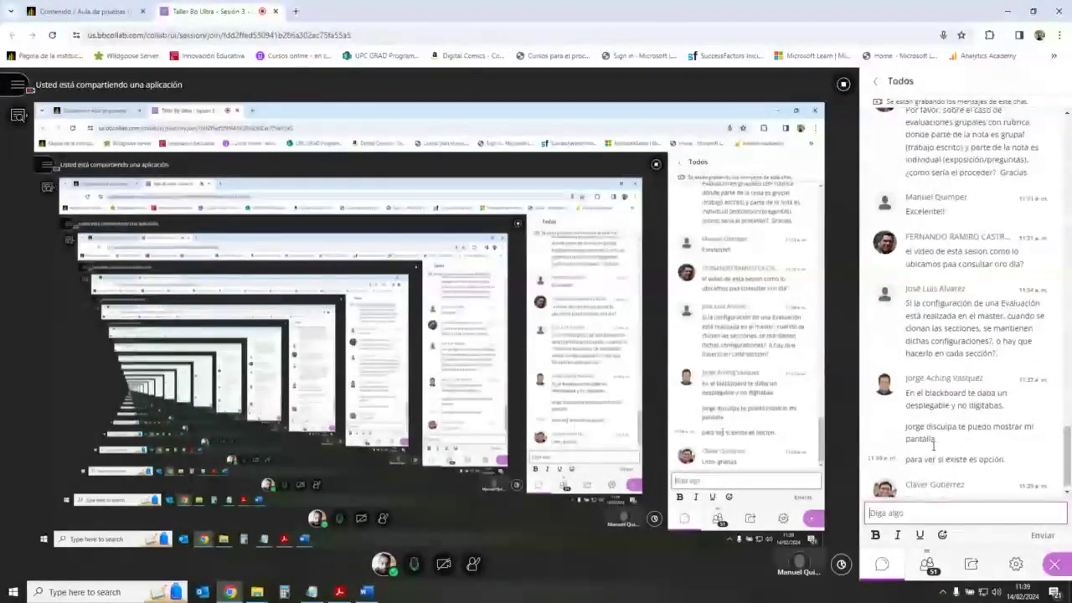
scroll(934, 446, "up", 5)
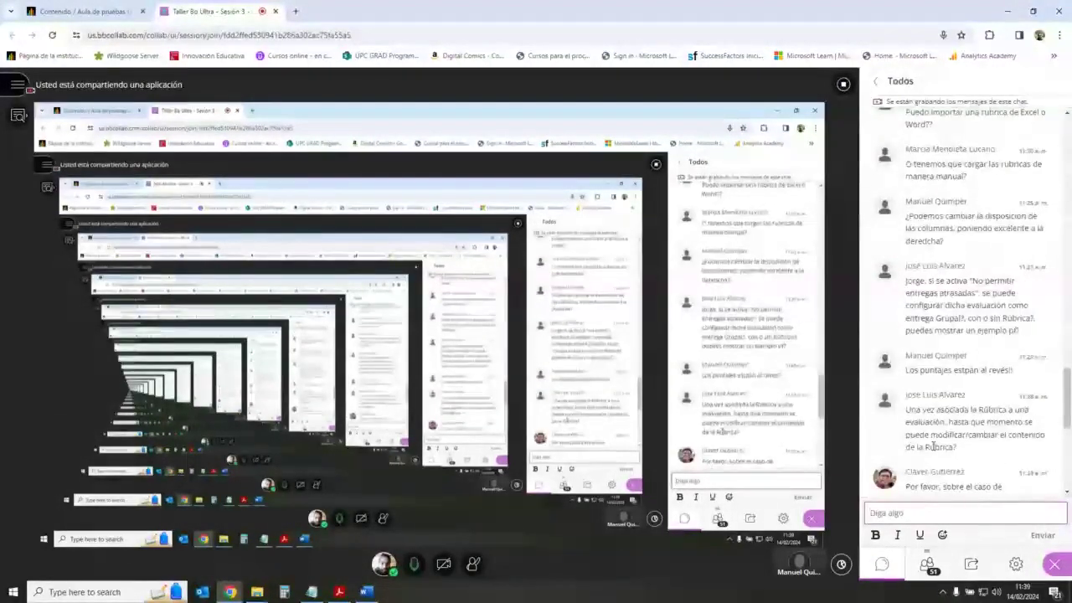
scroll(932, 447, "down", 6)
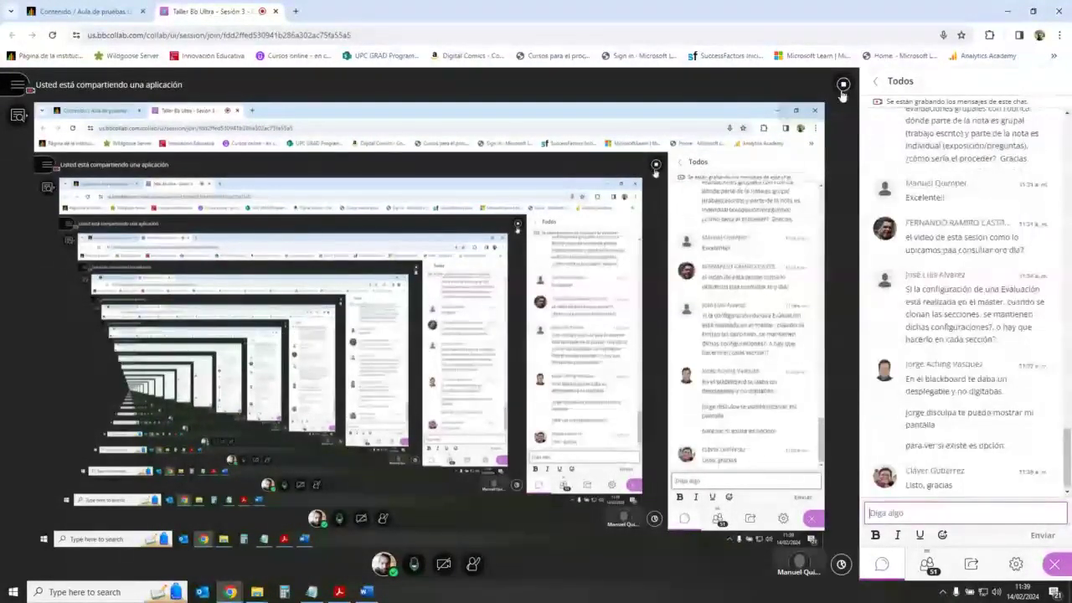
Step: Collapse the Actividades folder under Semana 1 and scroll the outline to the top
left_click(123, 8)
scroll(934, 239, "up", 1)
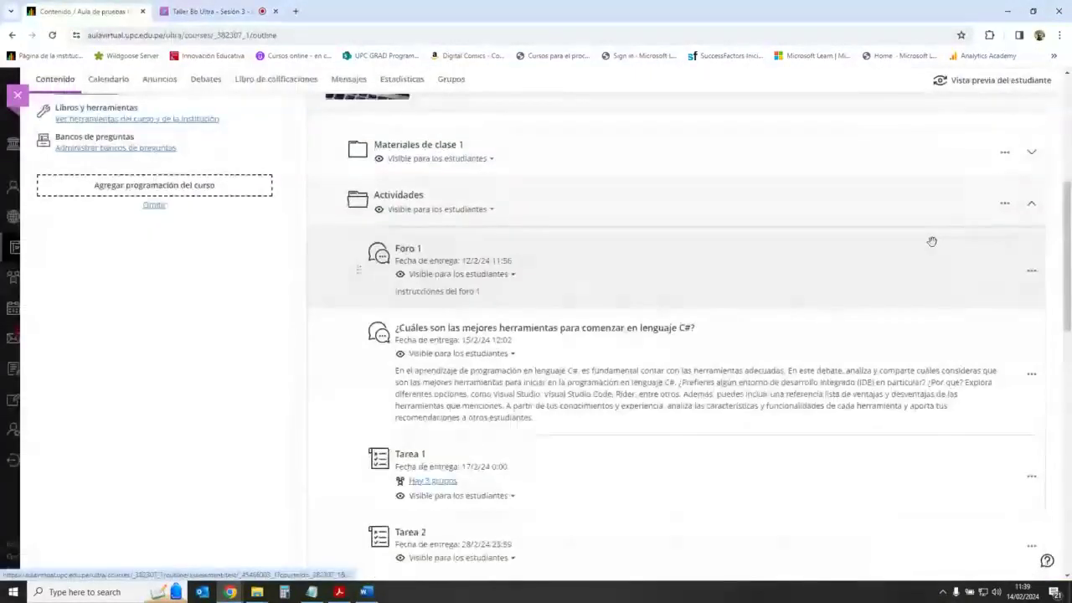
left_click(1031, 228)
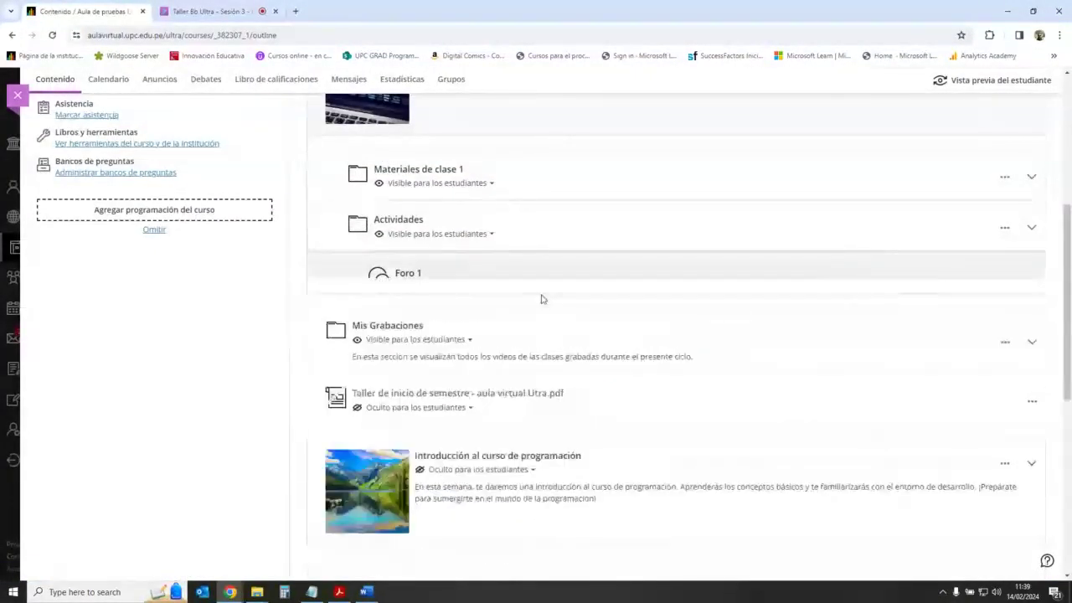
scroll(292, 378, "up", 1)
scroll(291, 378, "up", 1)
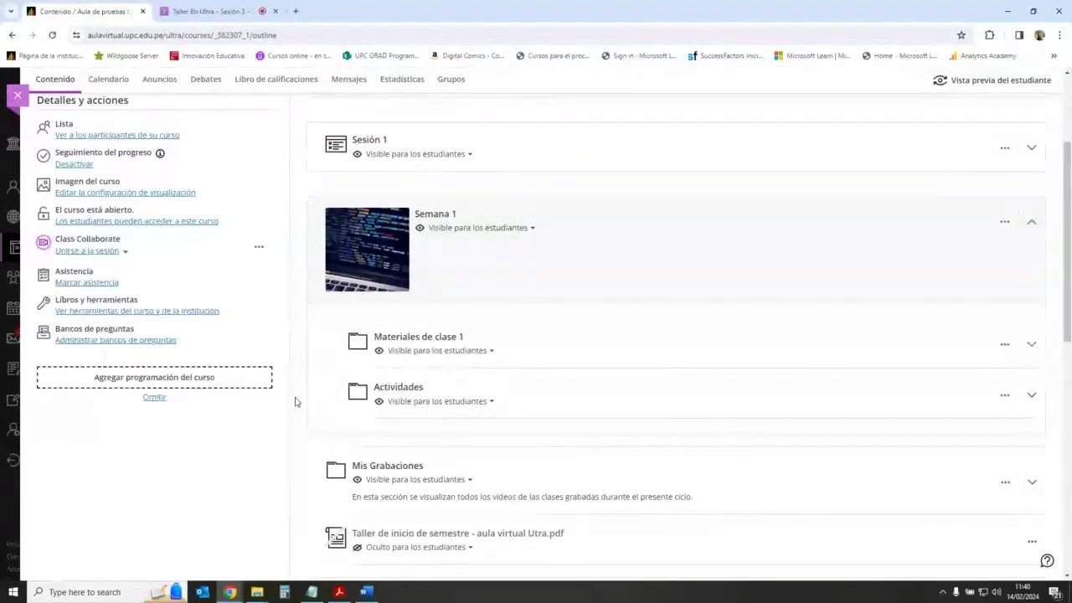
left_click(295, 11)
Step: Search Google for 'innovacion educativa upc asesorias' and open the UPC advice article
left_click(500, 245)
type("iin")
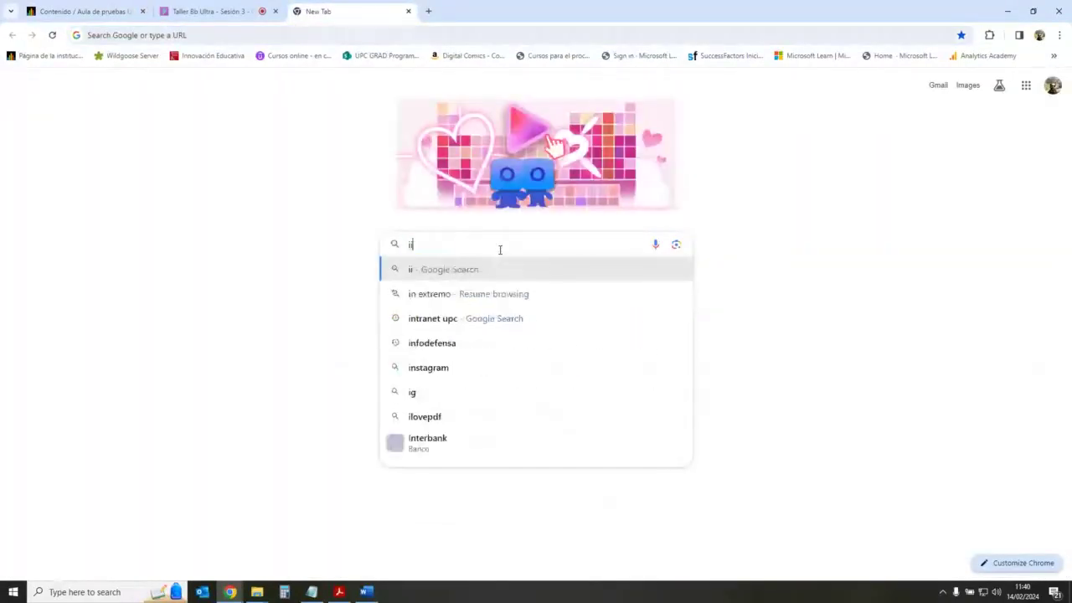
key("BackSpace")
key("BackSpace")
key("BackSpace")
type("inno")
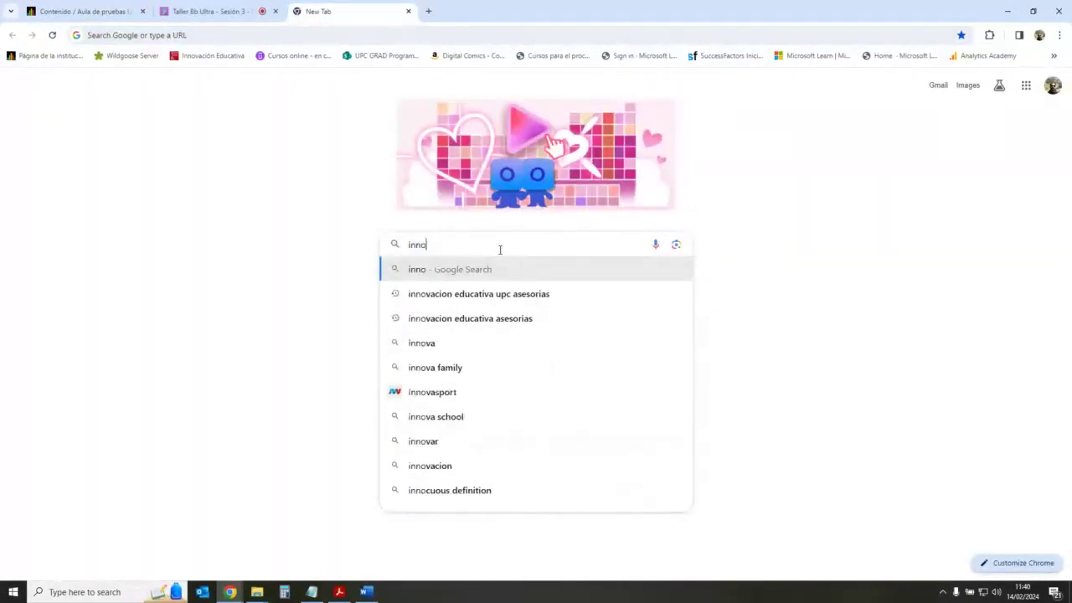
key("Down")
type("+")
key("Return")
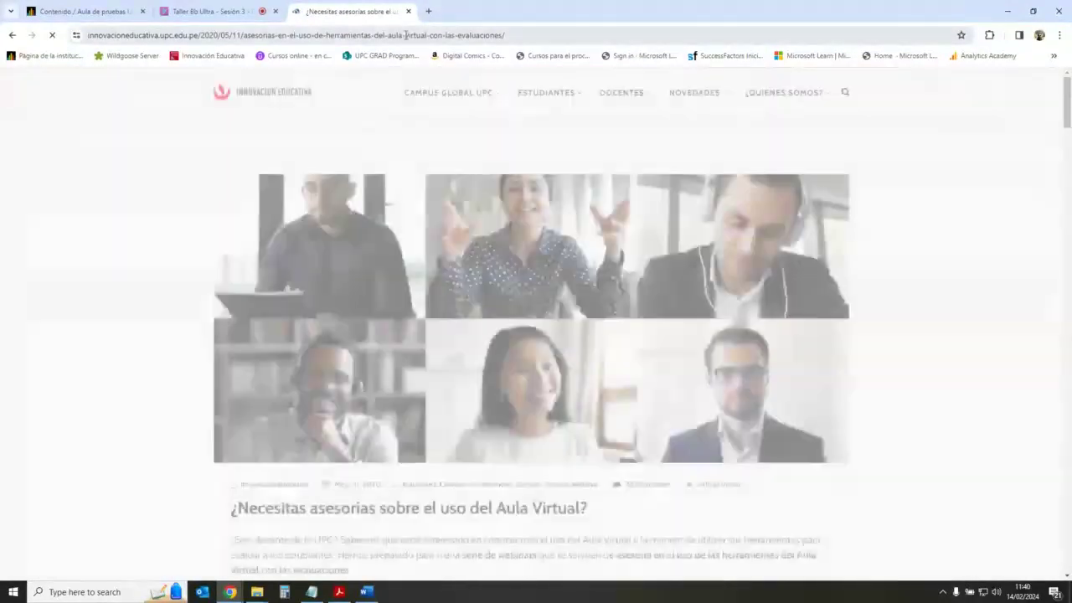
Step: Copy the article's URL and post it in the Collaborate session chat
key("ctrl+l")
key("ctrl+c")
left_click(208, 7)
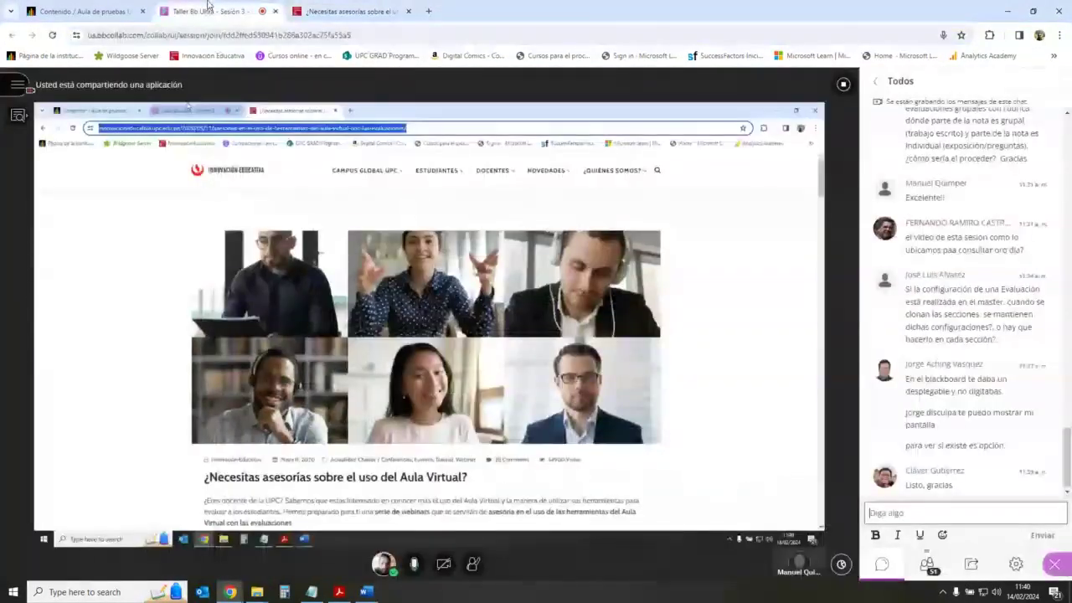
left_click(941, 511)
key("ctrl+v")
key("Return")
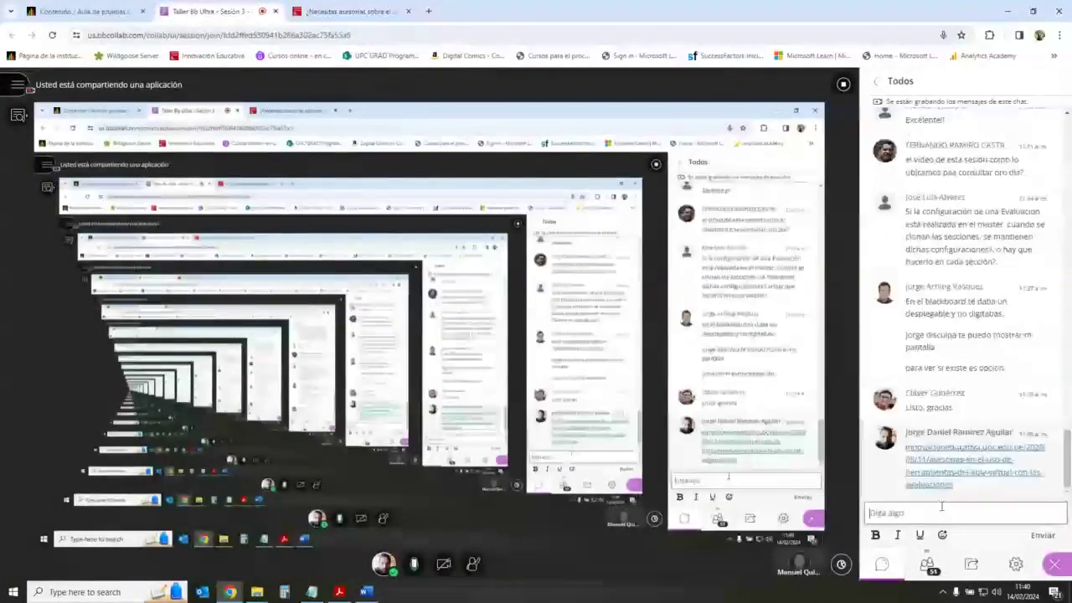
left_click(329, 8)
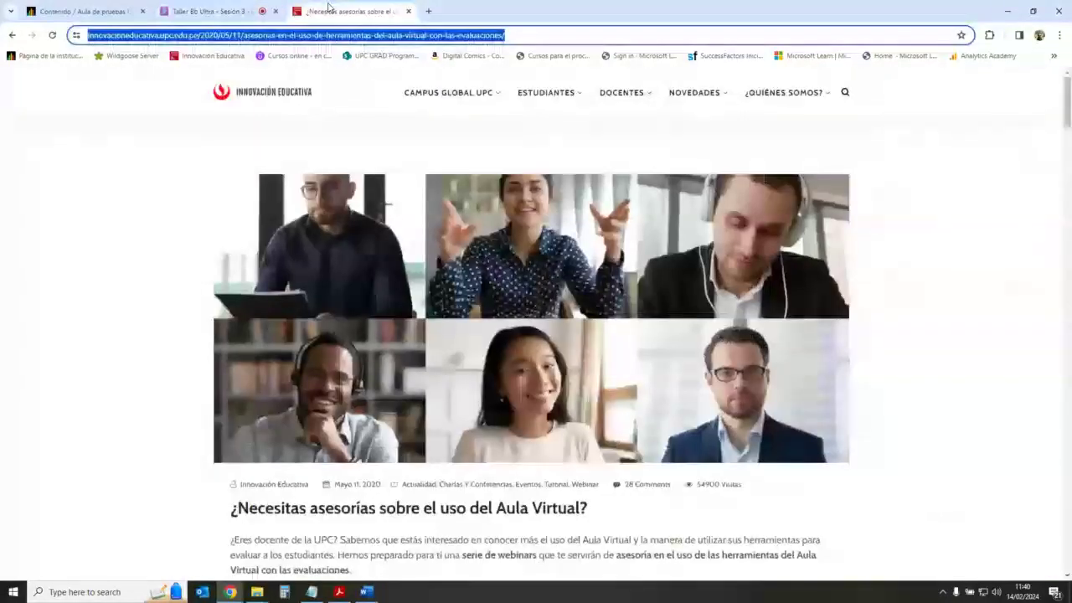
Step: Review the article's 'Asesorías semanales' schedule, then go back to the Collaborate session
scroll(422, 378, "down", 10)
scroll(421, 378, "up", 2)
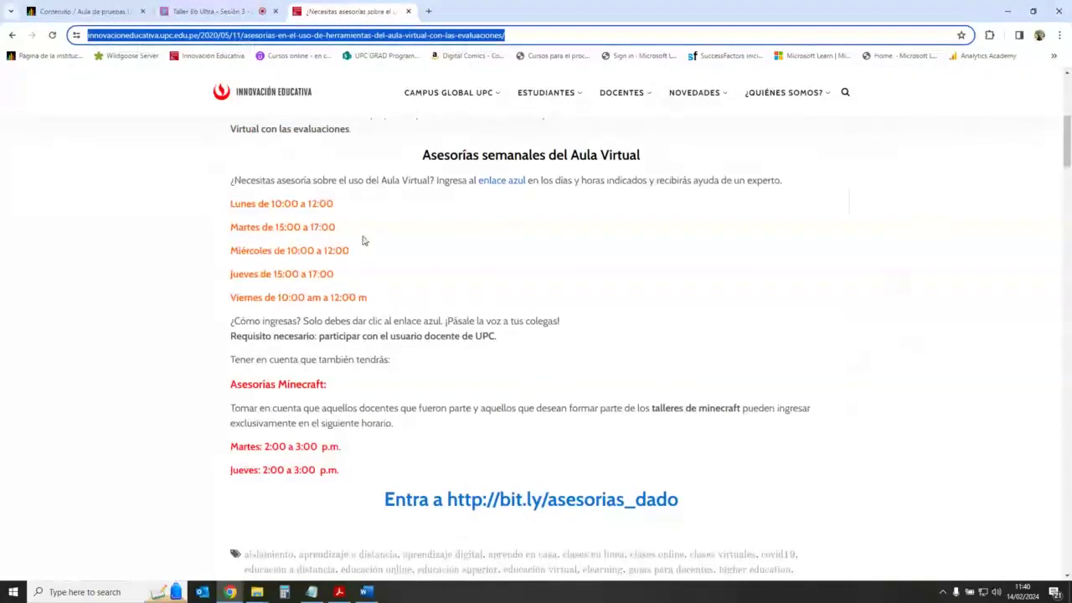
left_click(181, 243)
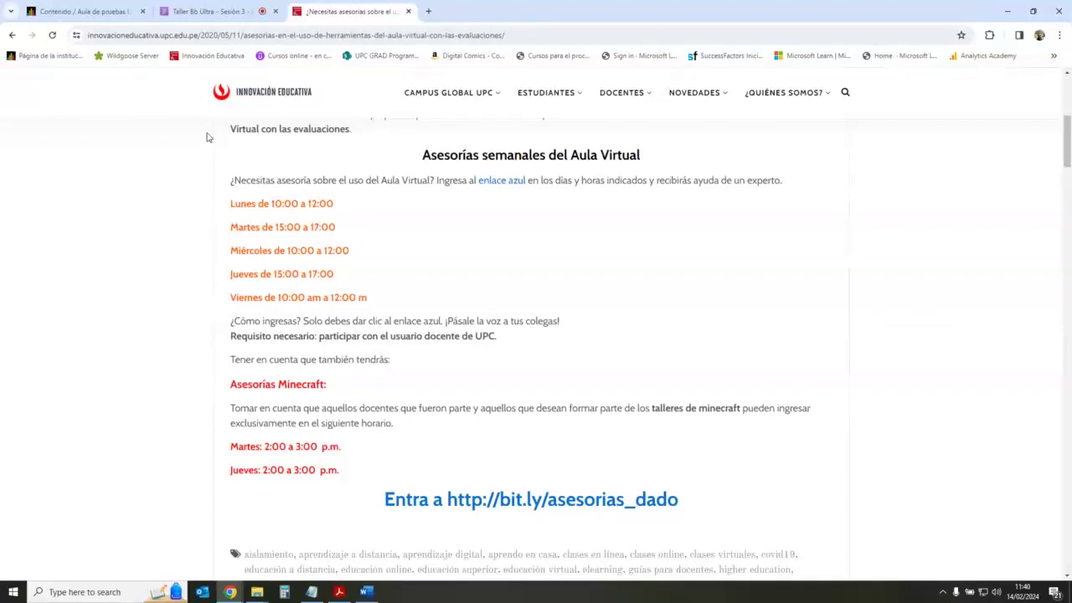
left_click(205, 9)
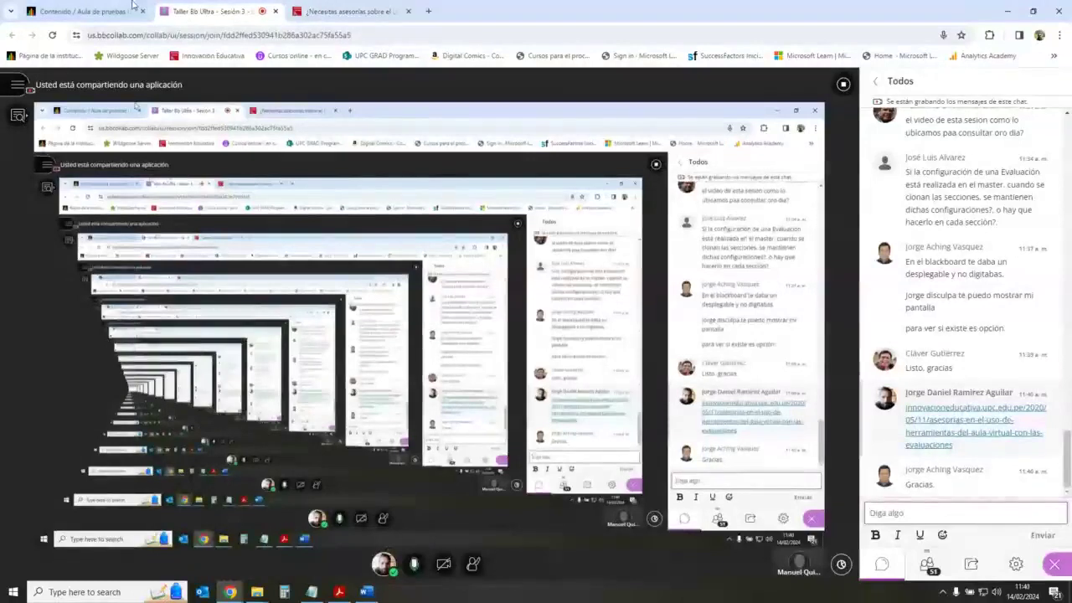
Step: Return to the Aula de pruebas Ultra 2 content page and scroll to the top
left_click(84, 11)
scroll(580, 265, "down", 2)
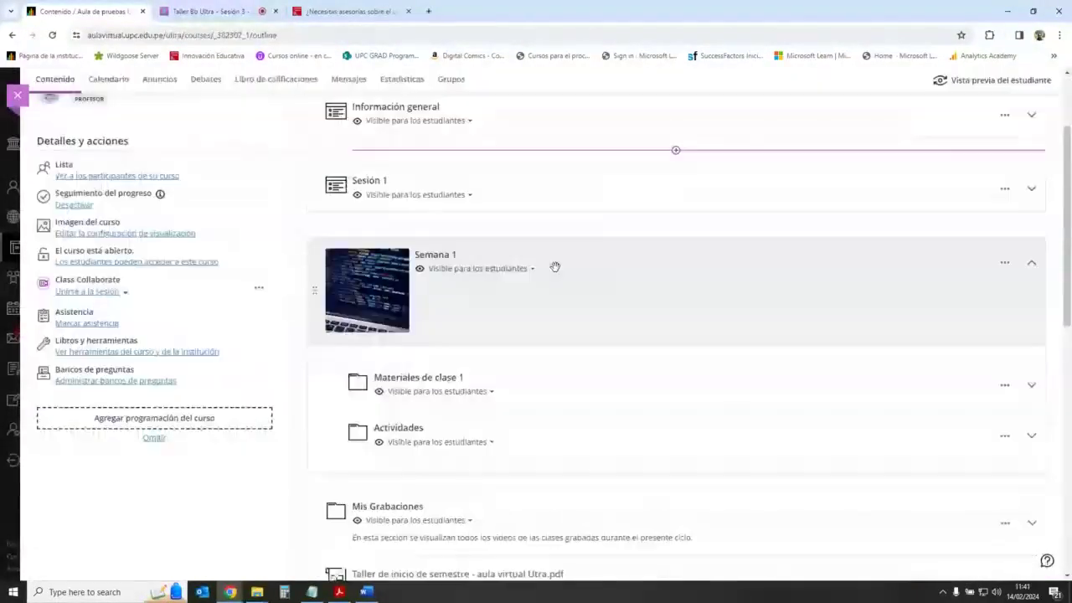
scroll(536, 251, "up", 2)
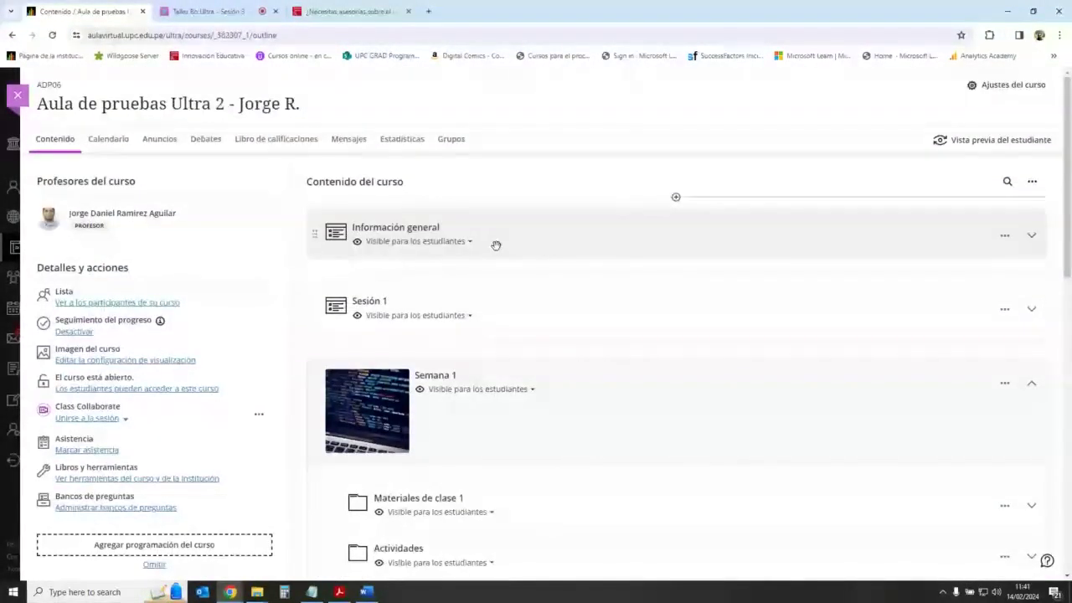
mouse_move(677, 350)
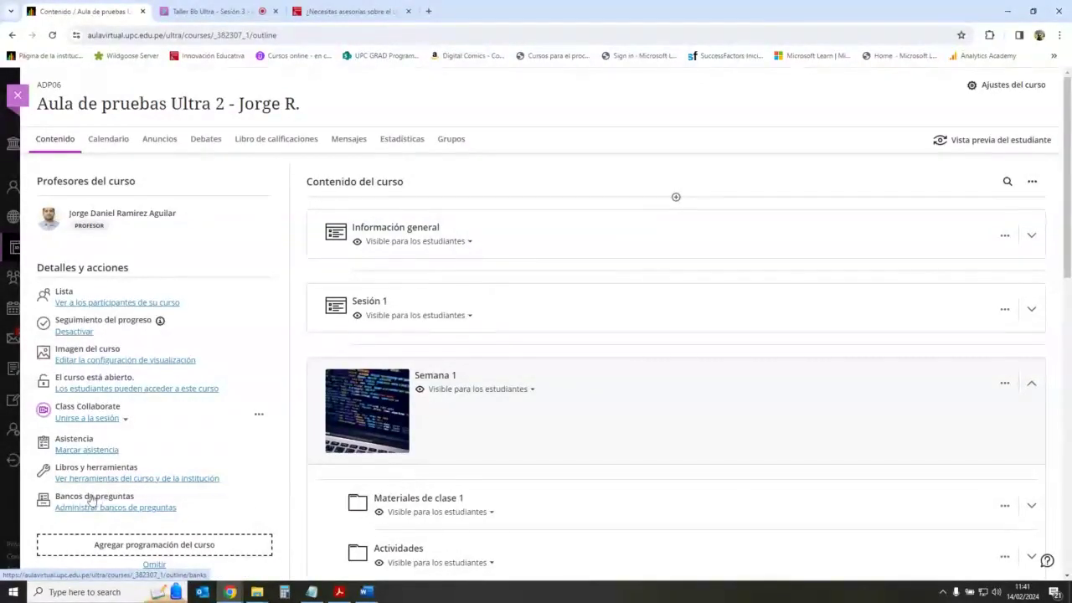
Step: Open the course's Bancos de preguntas page and reveal the Nuevo / Importar desde archivo options
left_click(146, 508)
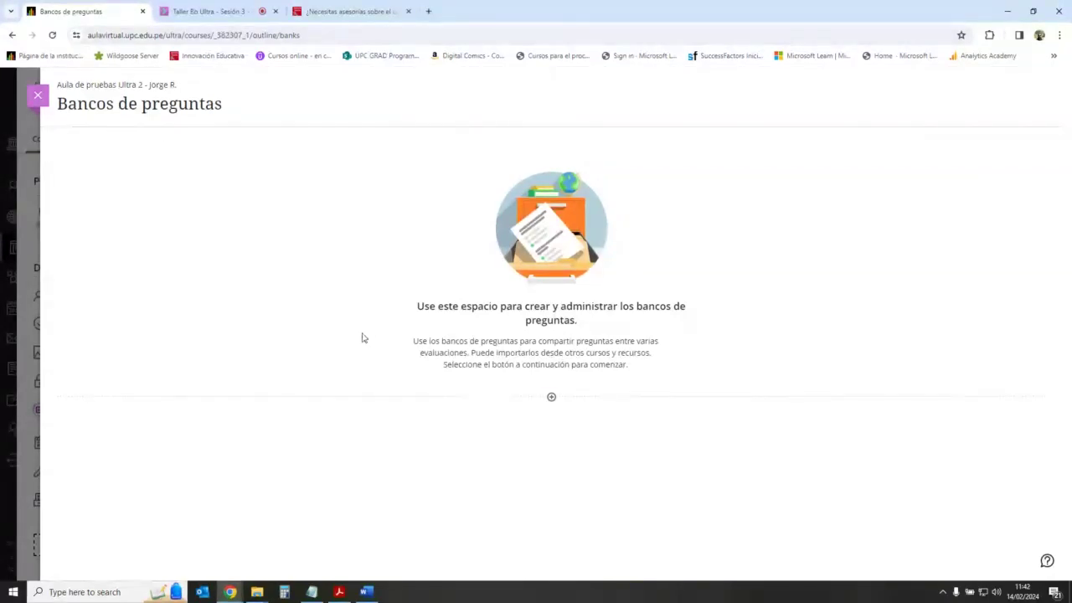
left_click(552, 399)
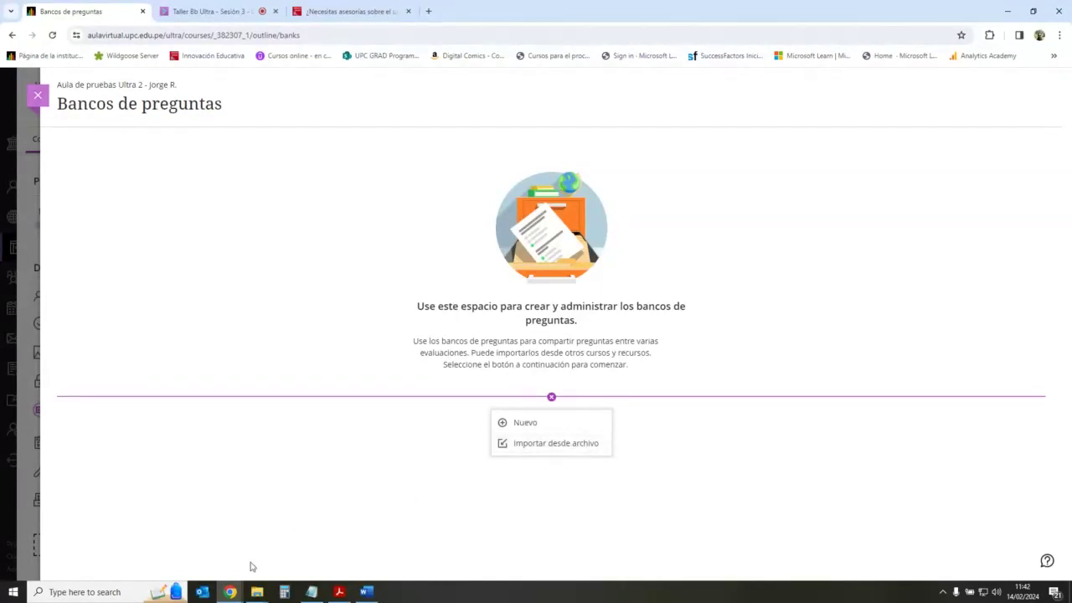
Step: In File Explorer, widen the Name column to locate the three Pool_ExportFile ZIPs, then return to Chrome
mouse_move(254, 598)
left_click(315, 553)
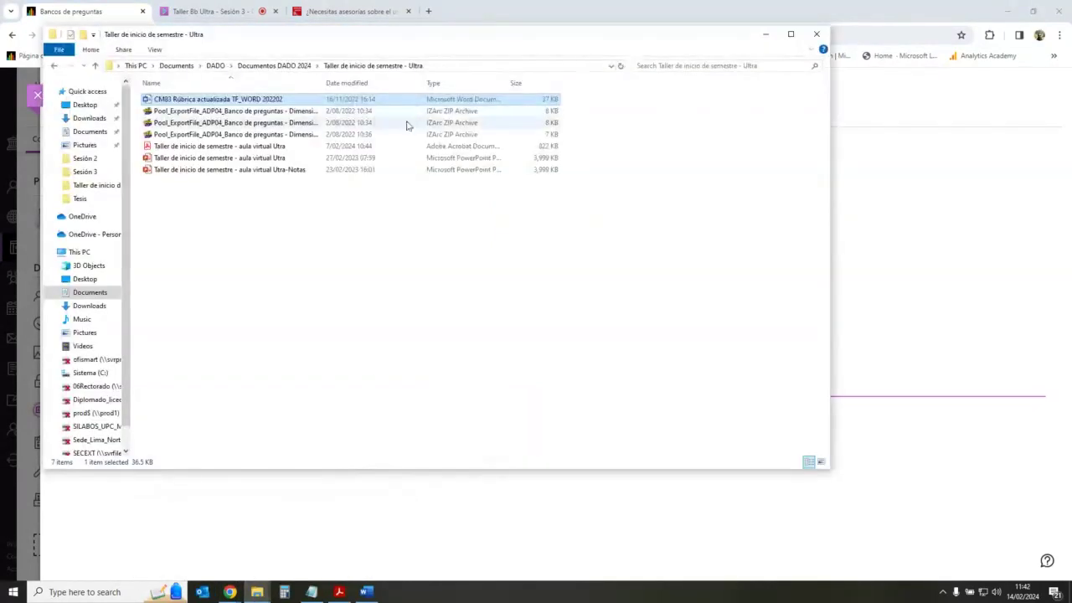
left_click_drag(536, 29, 585, 98)
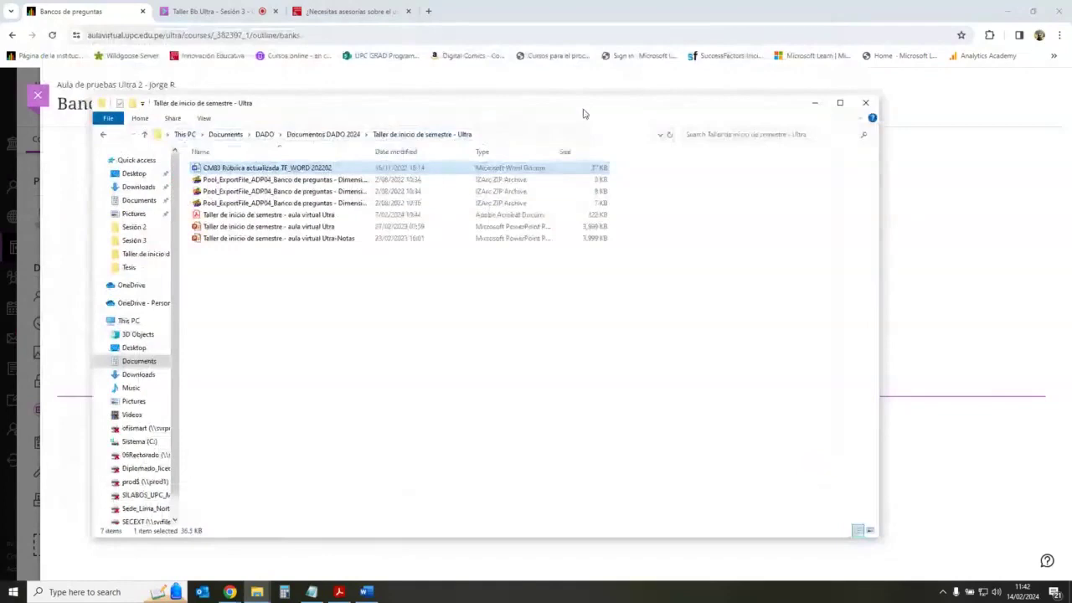
double_click(373, 152)
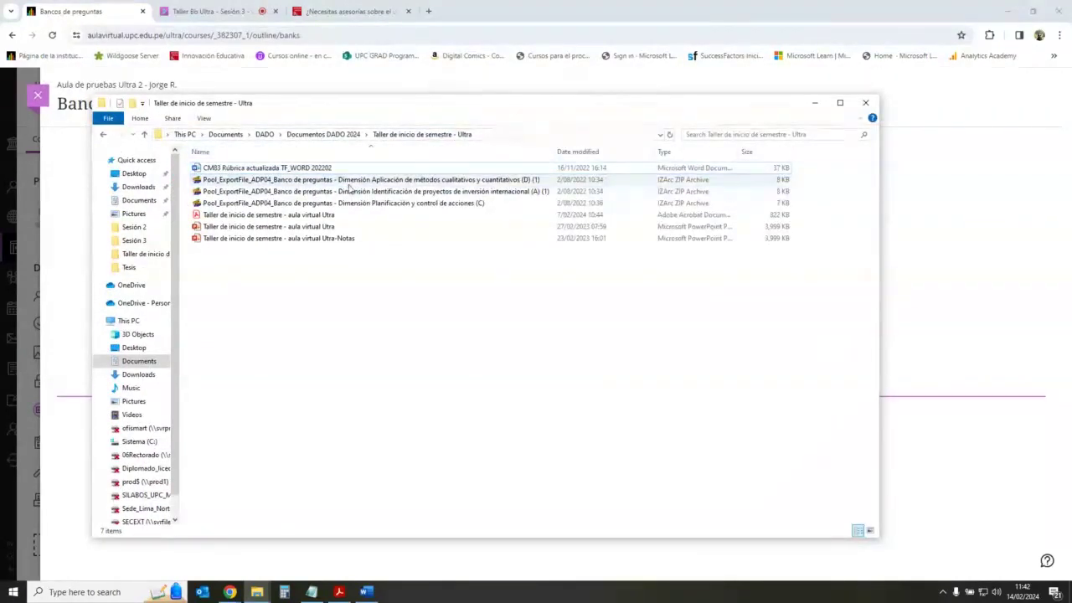
left_click(353, 181)
left_click(357, 204, "shift")
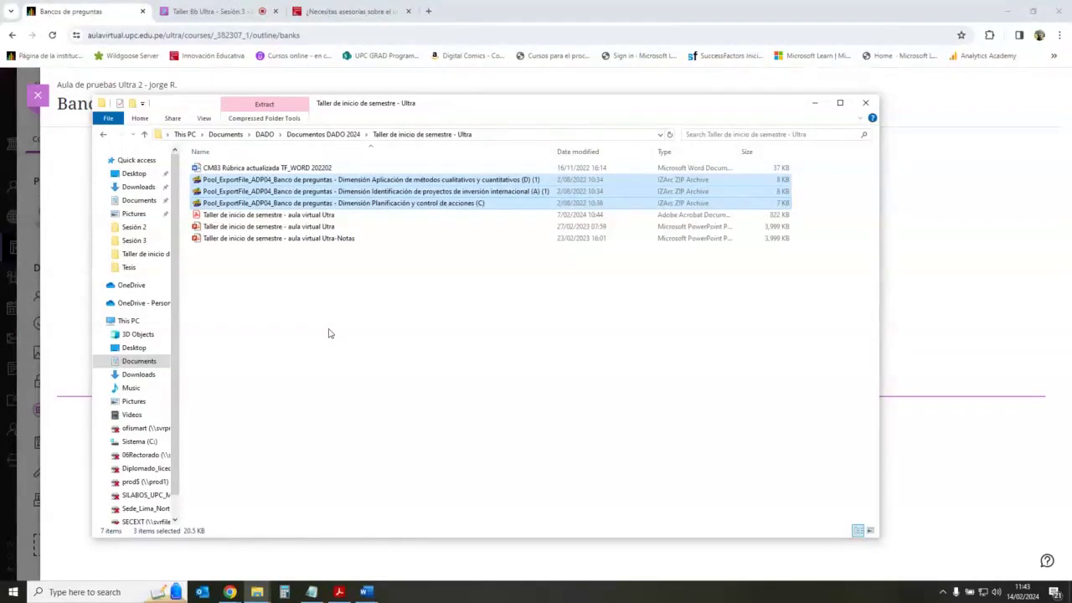
left_click(419, 180)
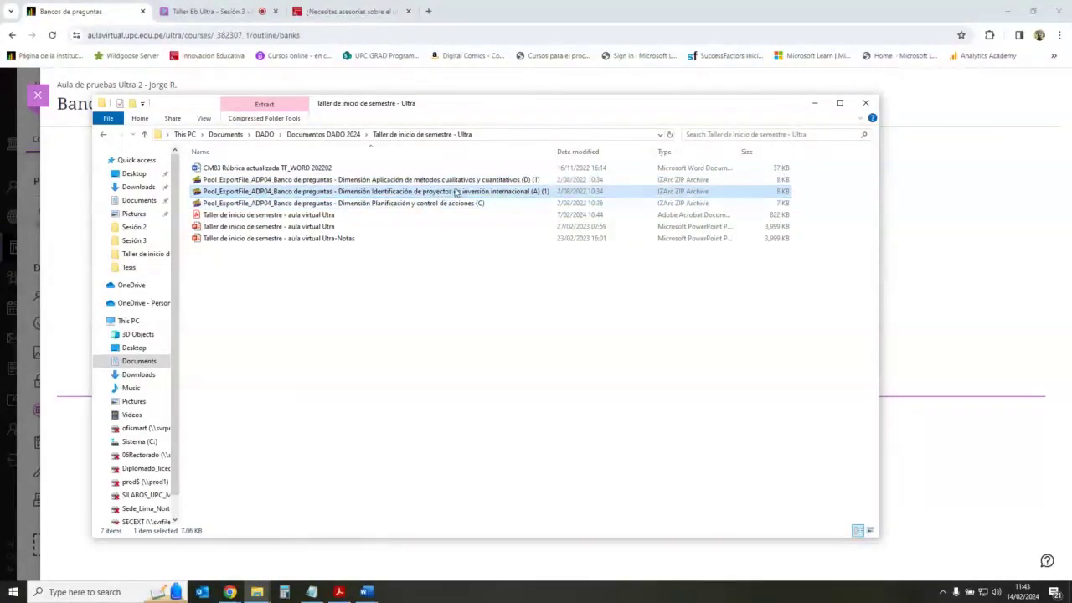
left_click(493, 203)
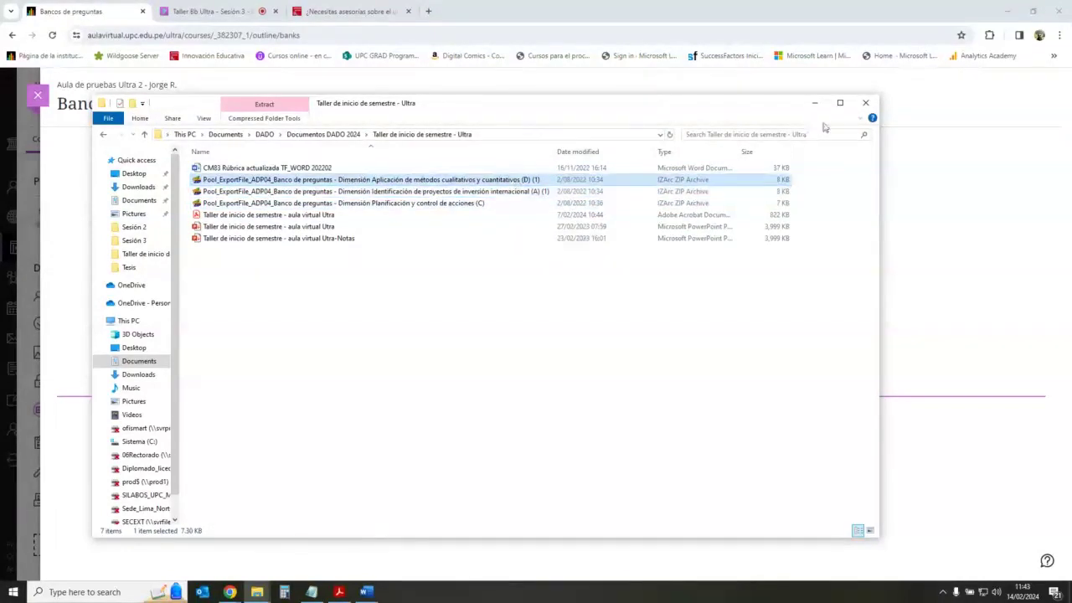
left_click(1021, 217)
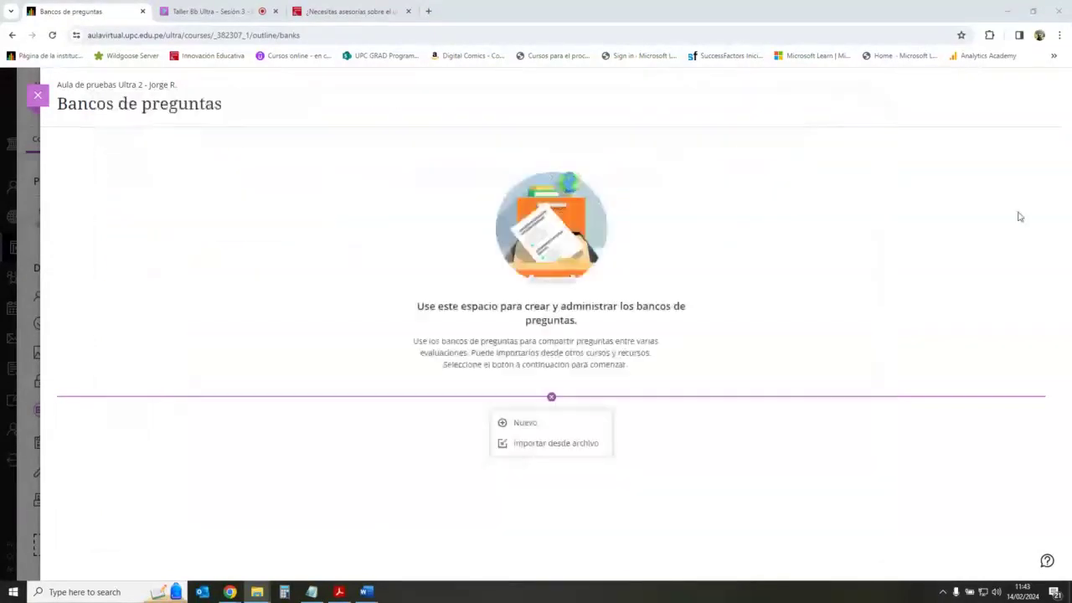
Step: Create 'Nuevo banco de preguntas 14/2/24' via Nuevo and close it without adding questions
left_click(551, 397)
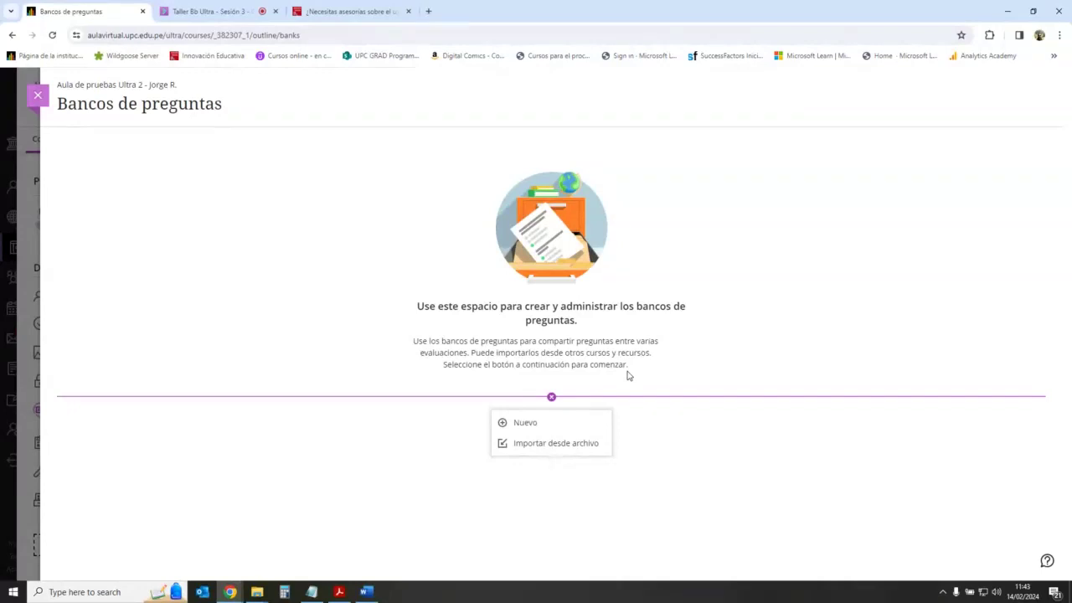
left_click(395, 317)
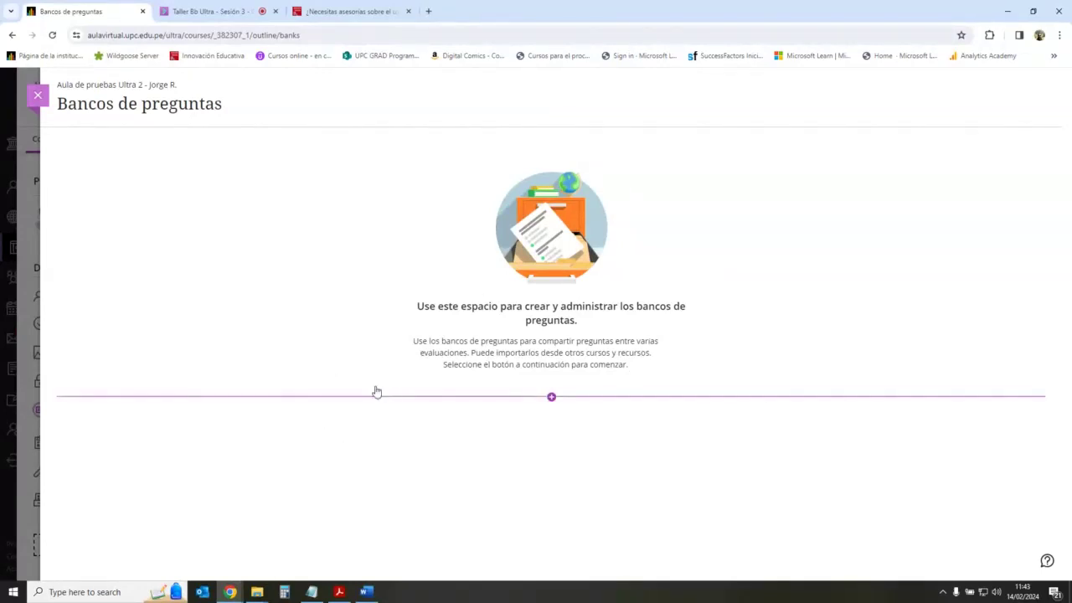
left_click(553, 400)
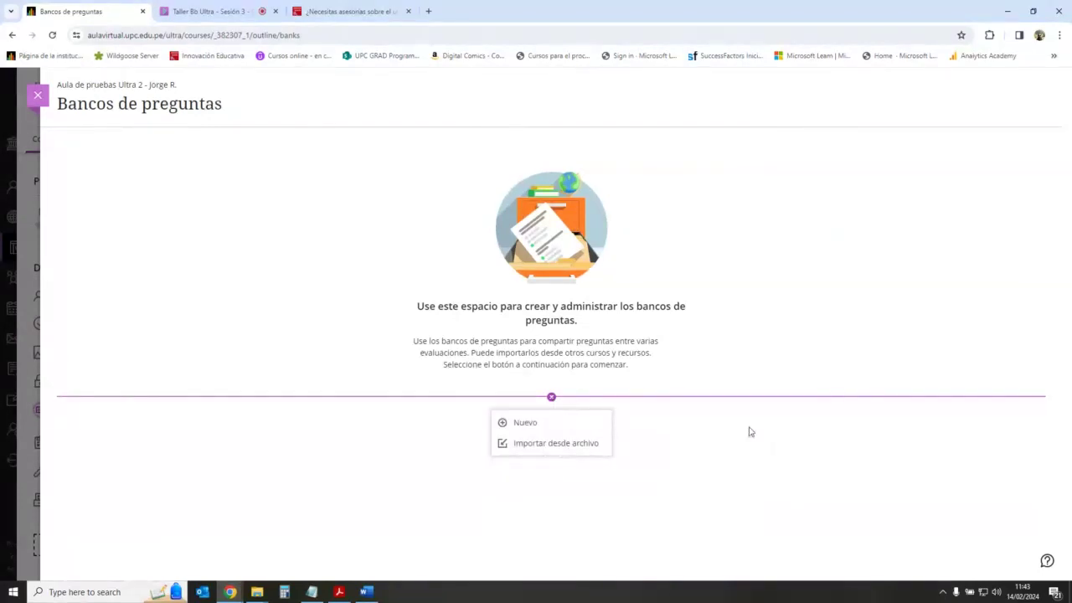
left_click(549, 423)
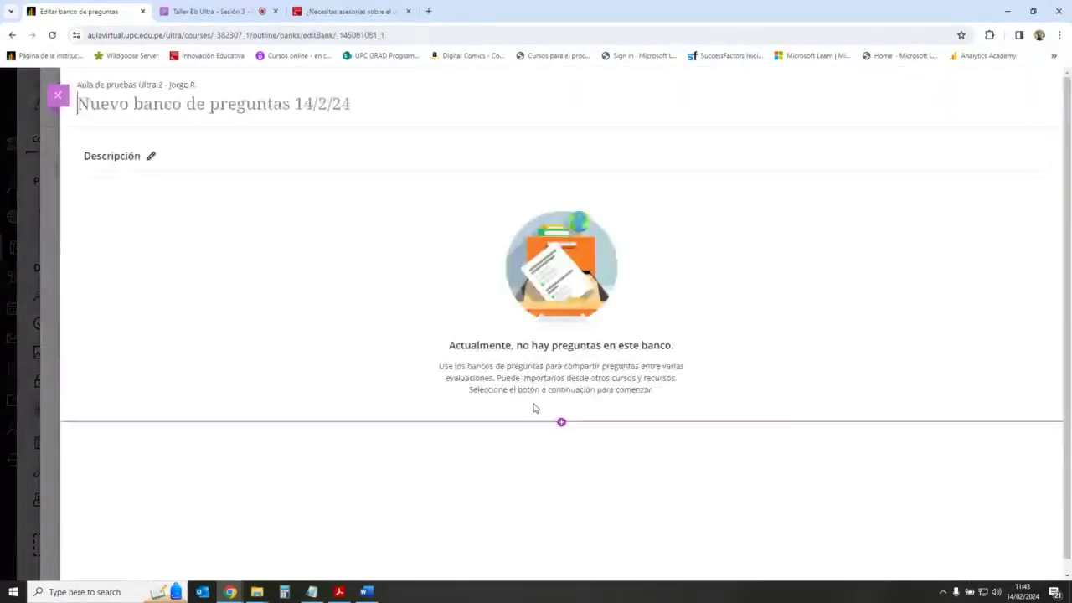
left_click(562, 424)
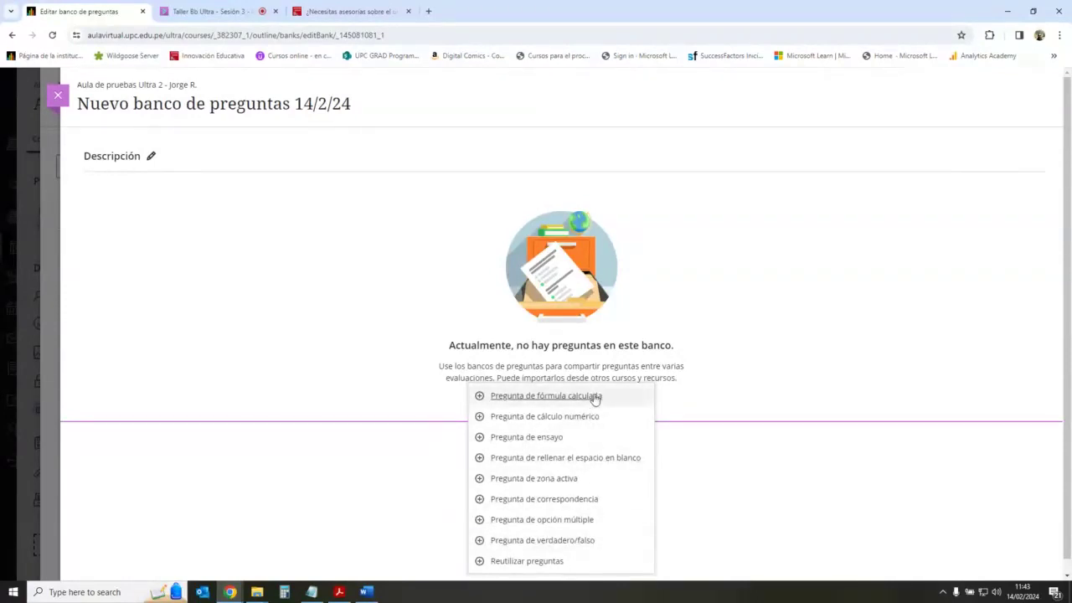
left_click(163, 214)
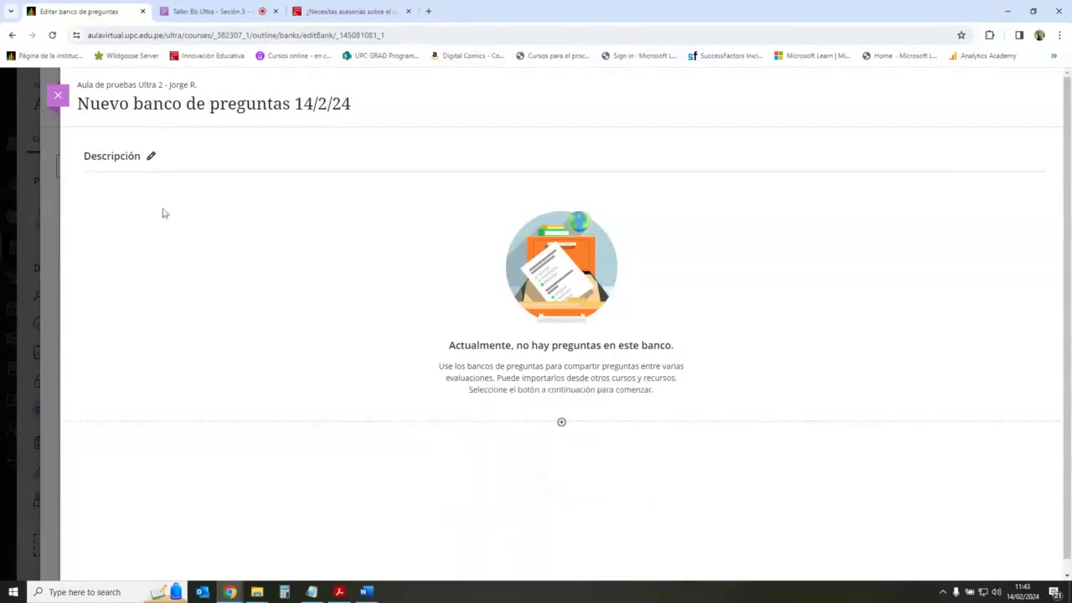
left_click(58, 96)
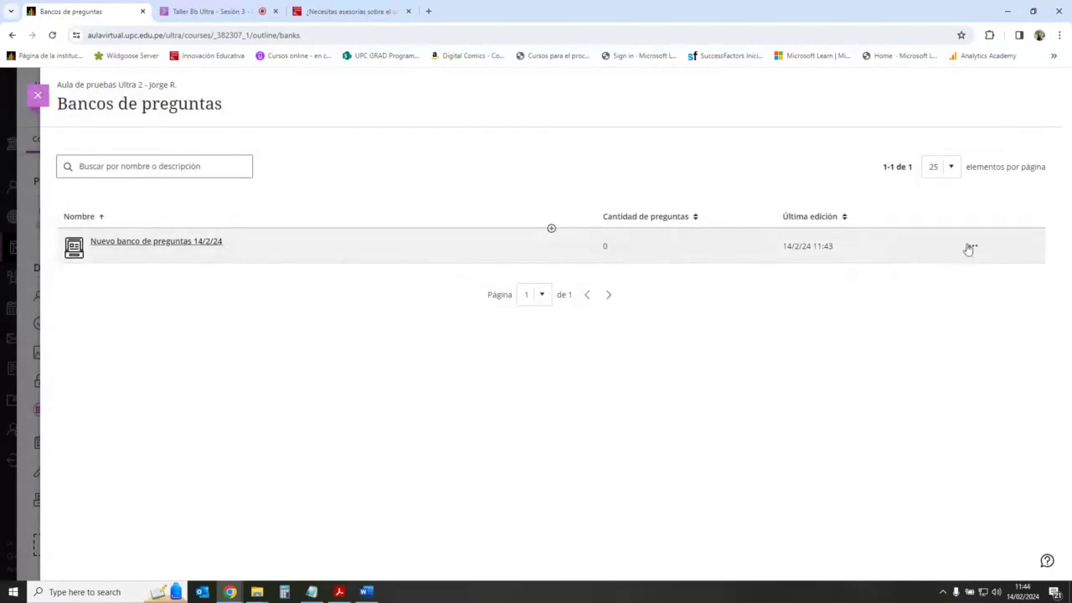
Step: Delete the empty 'Nuevo banco de preguntas 14/2/24' bank
left_click(972, 245)
left_click(979, 271)
left_click(628, 371)
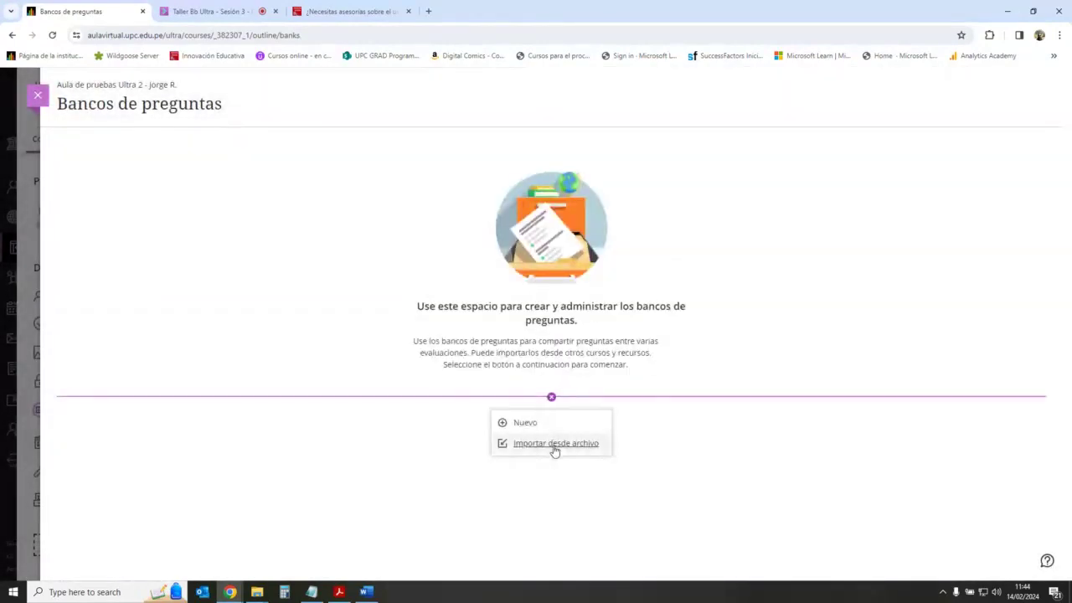
Step: Import the first Pool_ExportFile ZIP from the 'Taller de inicio de semestre – Ultra' folder as a bank
left_click(553, 445)
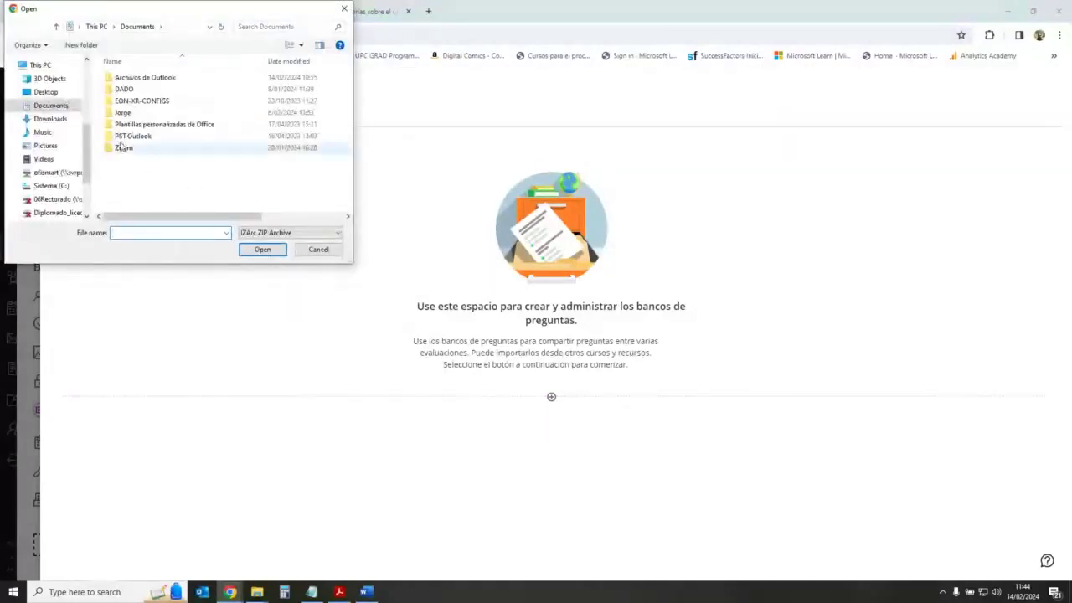
double_click(124, 89)
double_click(167, 184)
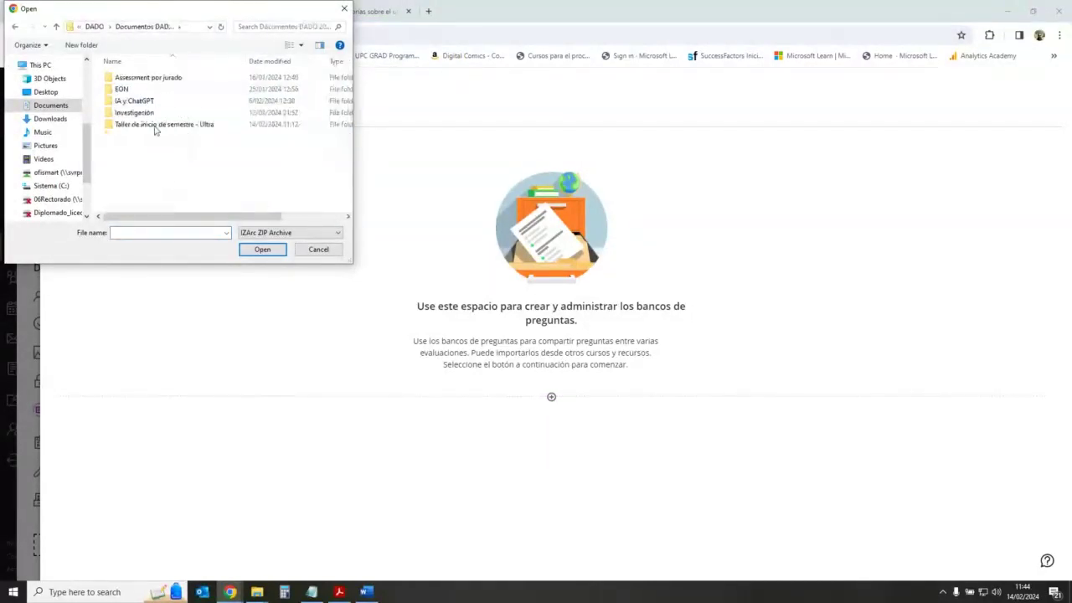
double_click(151, 124)
left_click(160, 81)
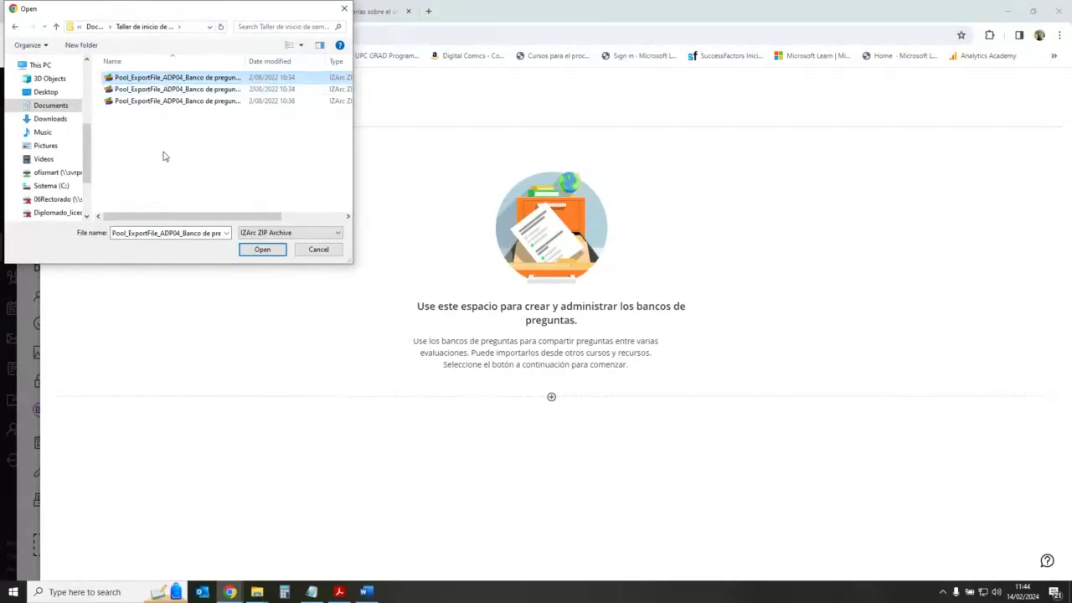
left_click(259, 249)
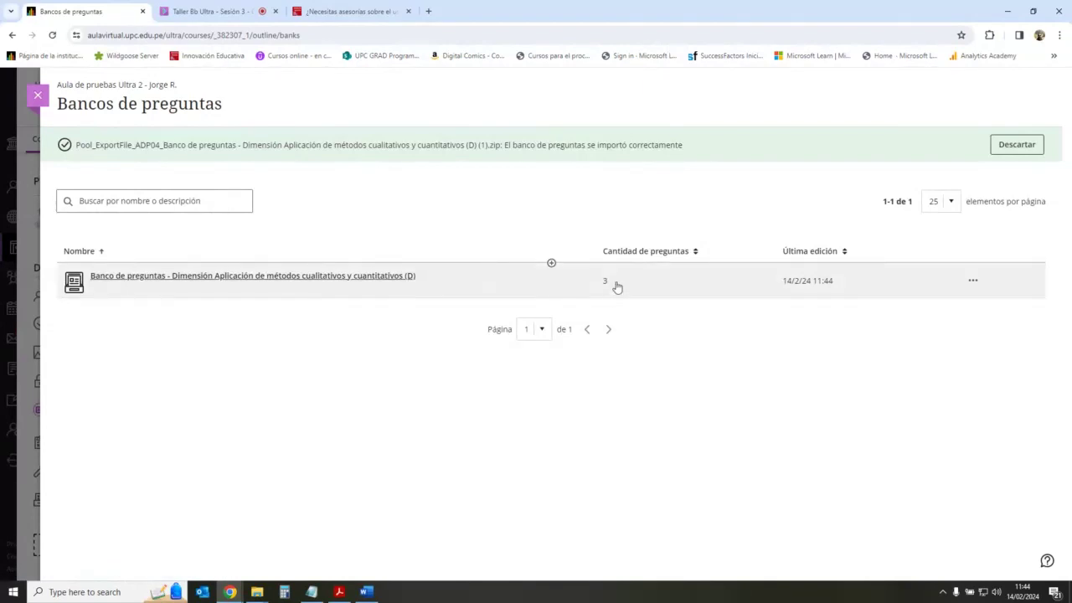
Step: Import the second Pool_ExportFile ZIP as a bank, then open the first imported bank
left_click(551, 263)
left_click(562, 308)
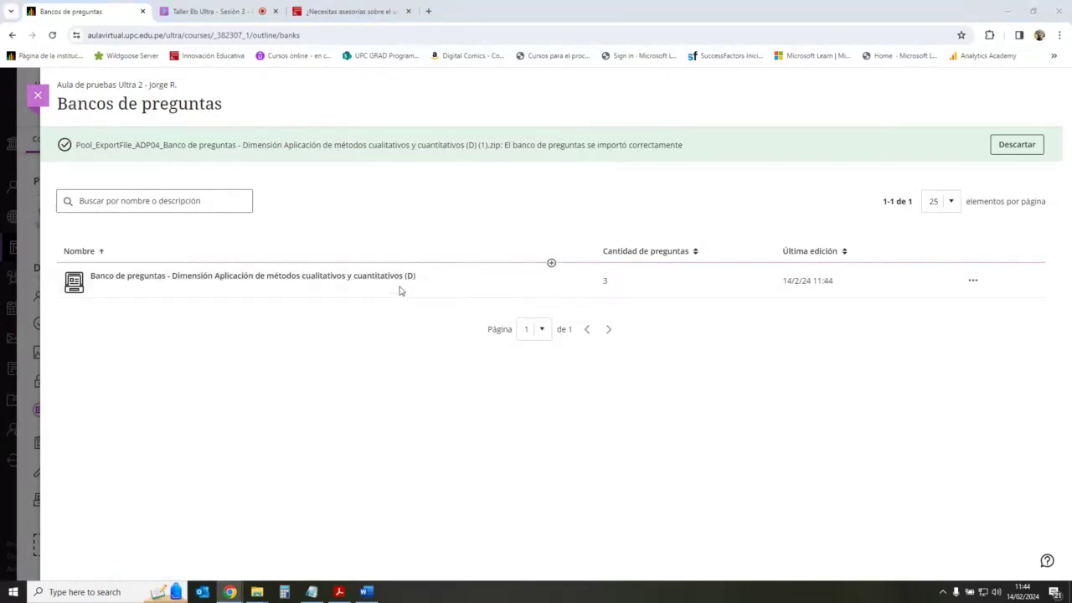
left_click(191, 90)
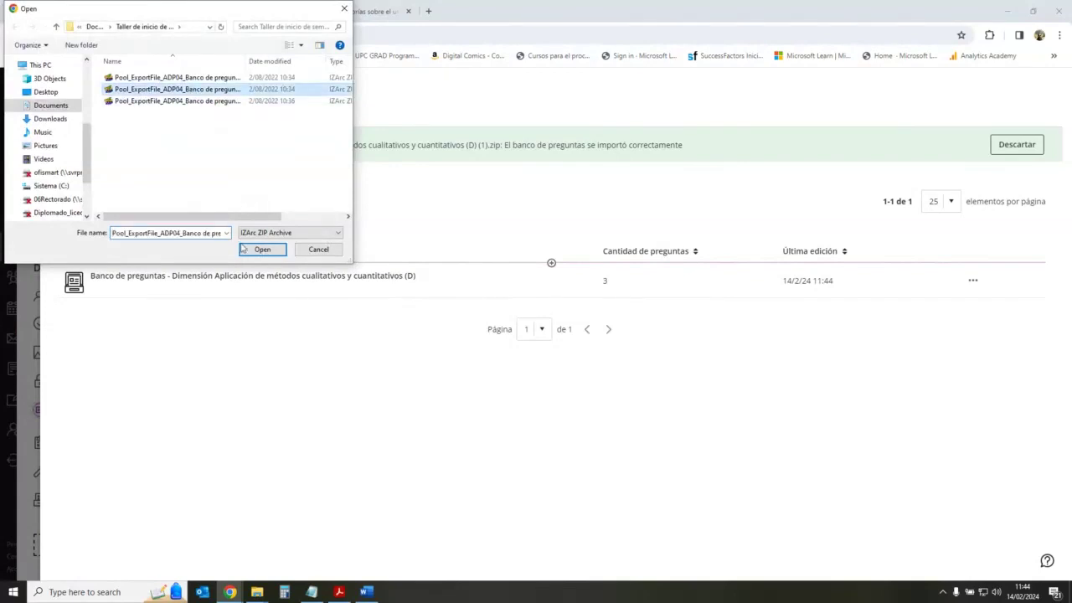
left_click(262, 248)
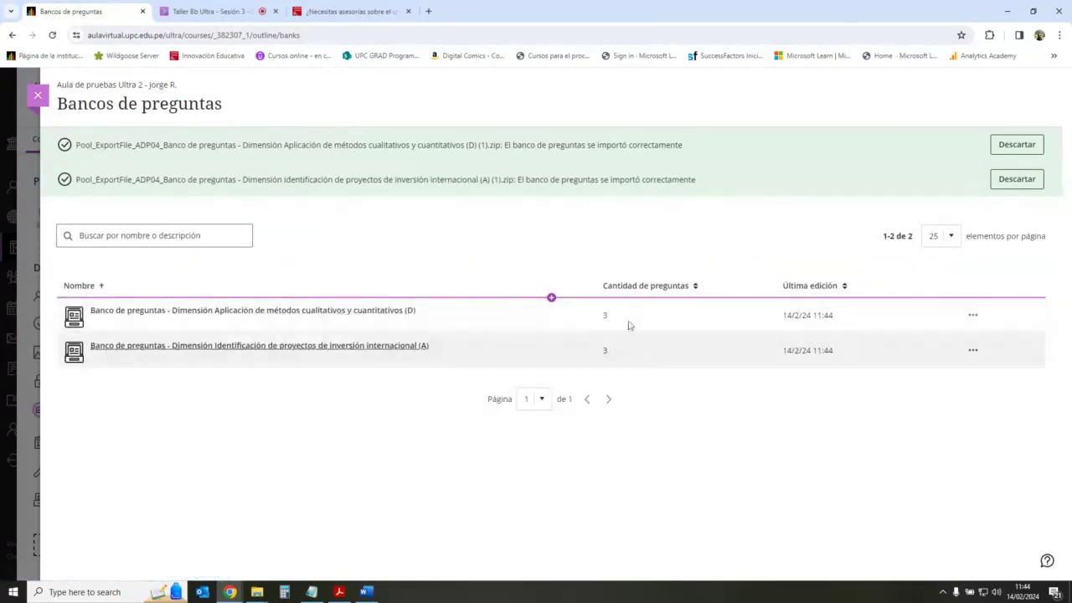
left_click(319, 310)
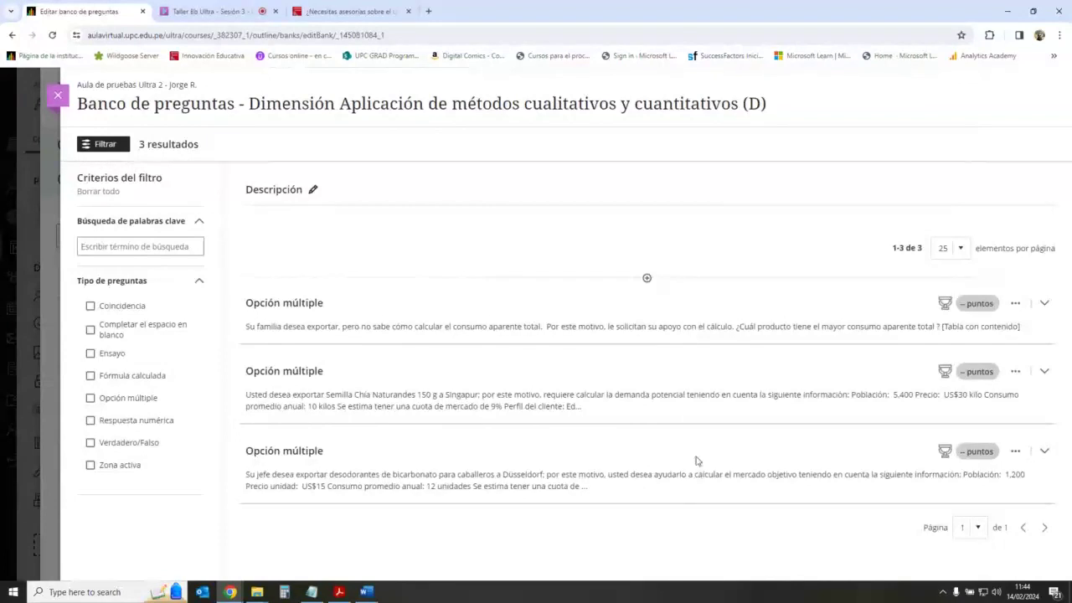
Step: Close the first imported bank and look over the second one's questions
left_click(59, 97)
left_click(386, 349)
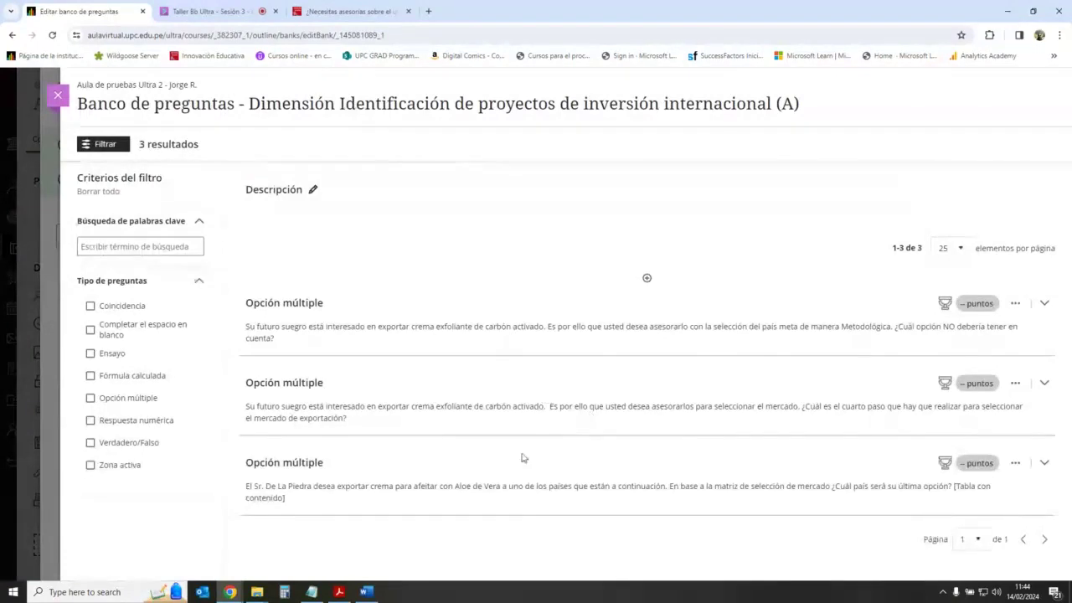
left_click(58, 96)
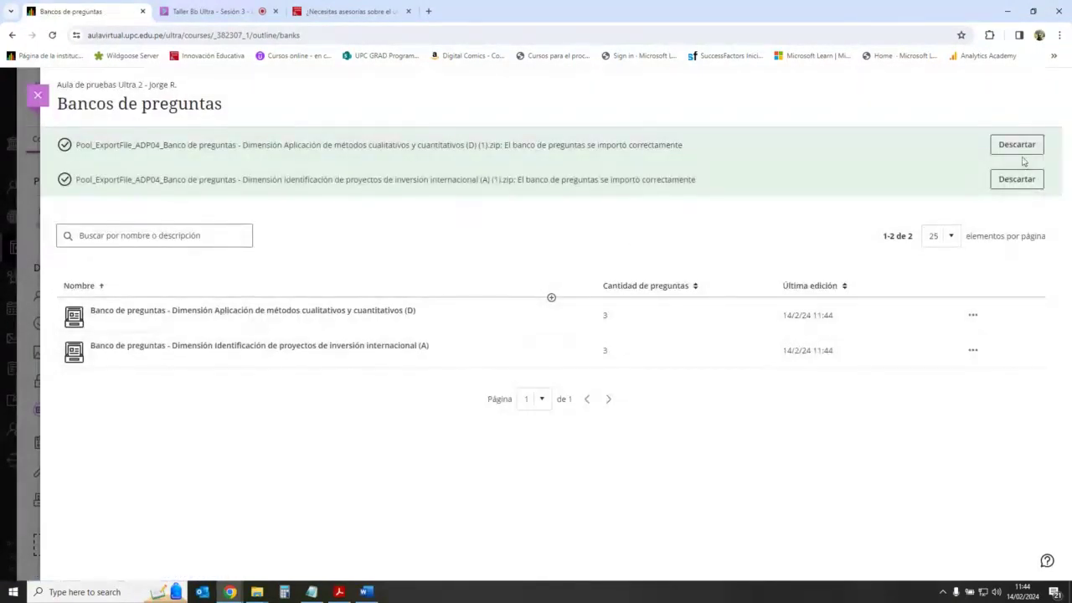
Step: Dismiss both import success notices and create a new empty question bank
left_click(1022, 145)
left_click(1022, 145)
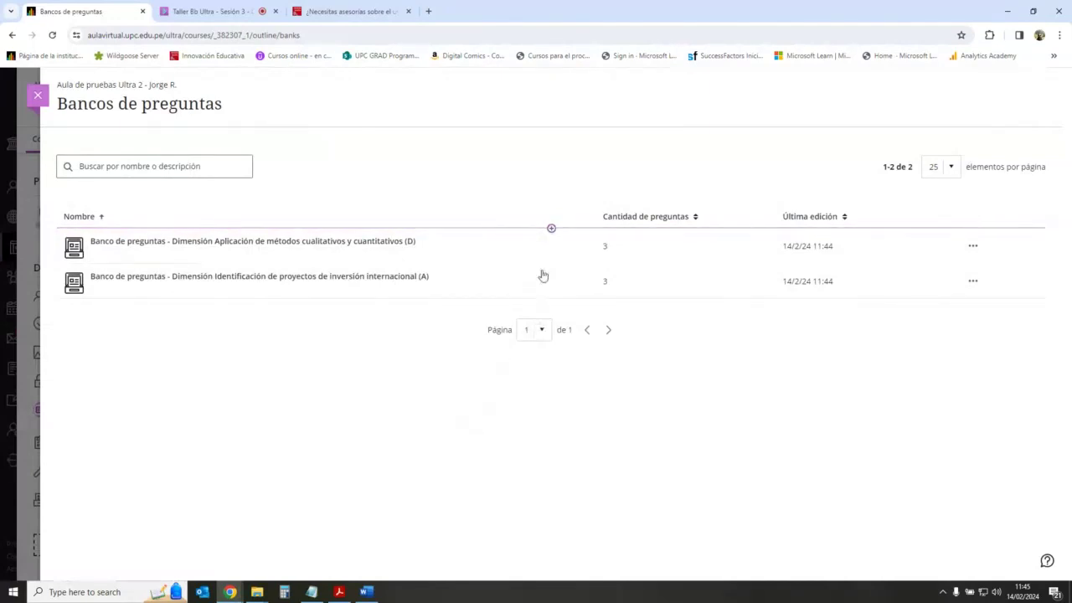
left_click(551, 229)
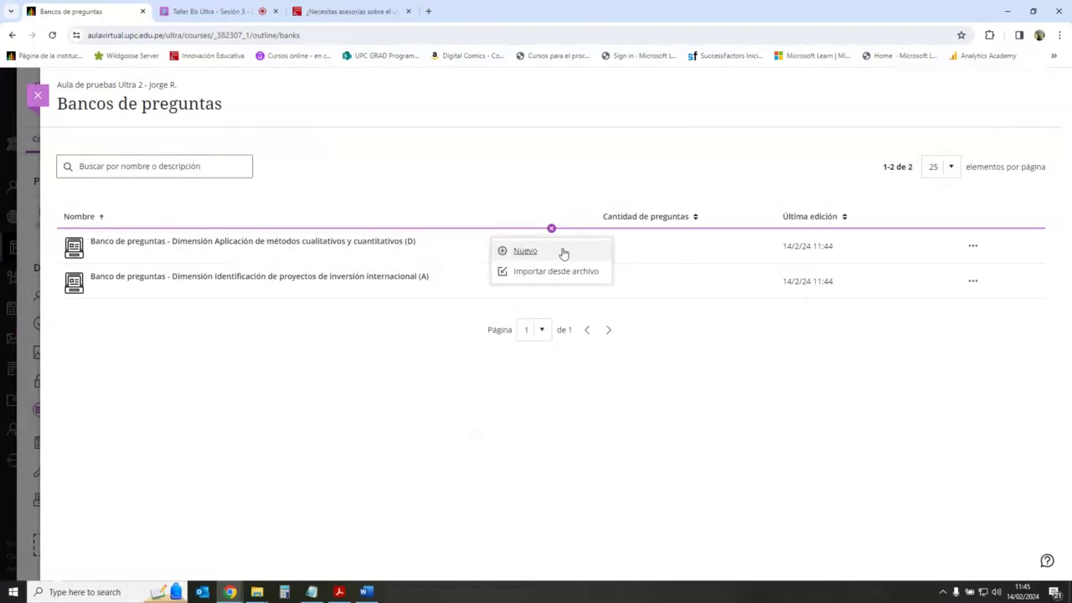
left_click(563, 252)
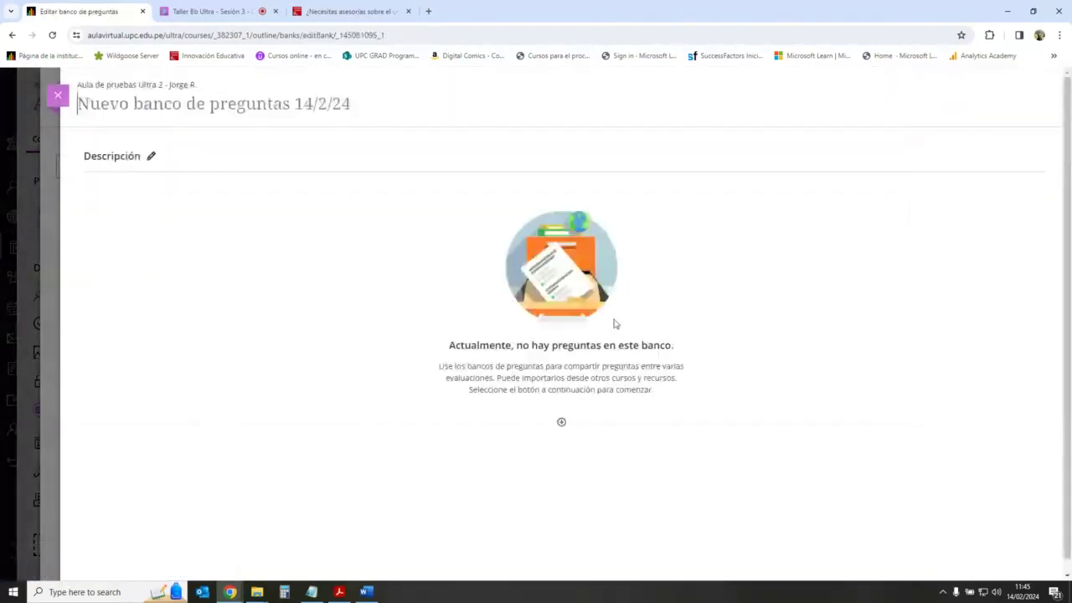
Step: Add and save a 10-point essay question: 'Redacte un ensayo acerca de la Guerra del Pacífico'
left_click(562, 424)
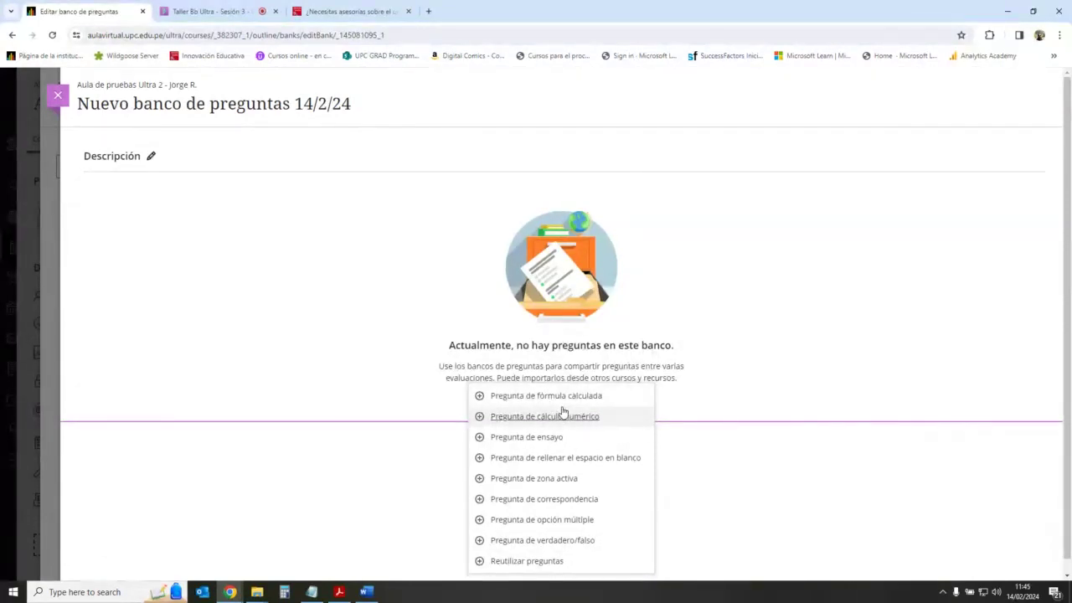
left_click(560, 439)
left_click(402, 309)
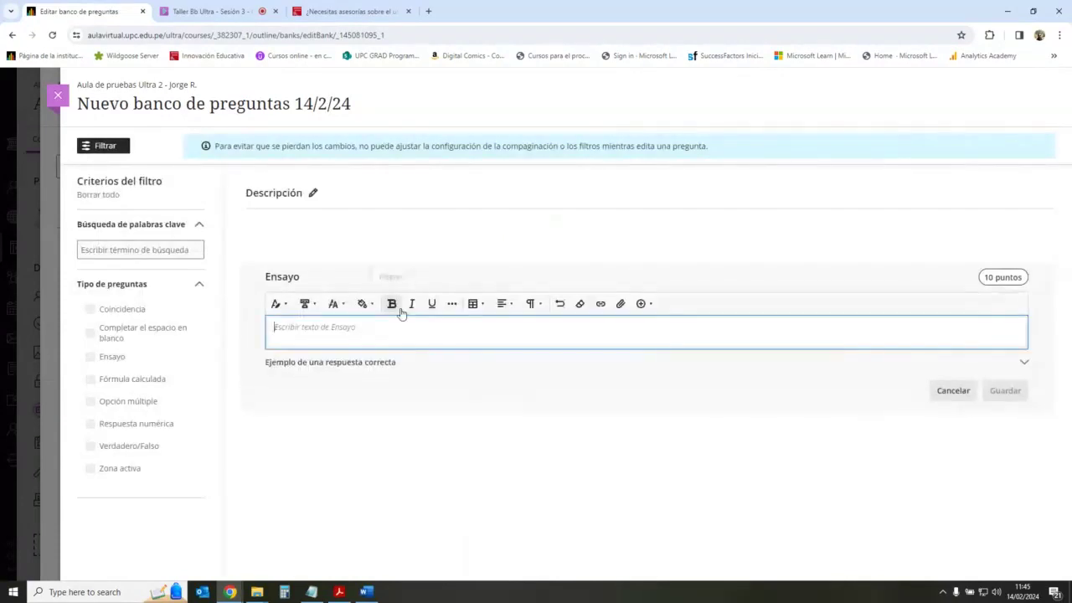
type("Red")
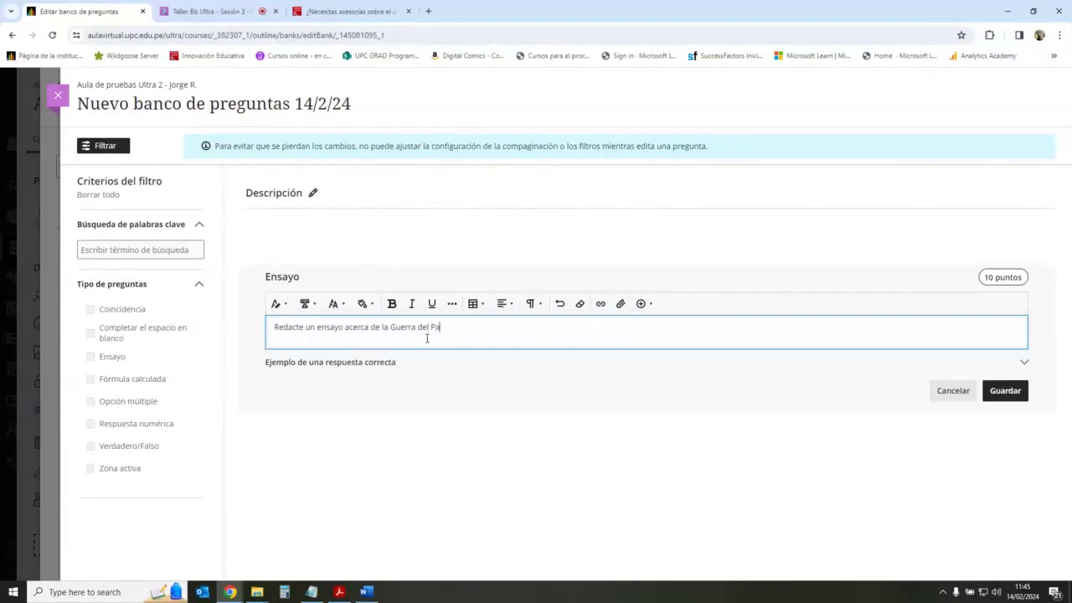
left_click(1010, 393)
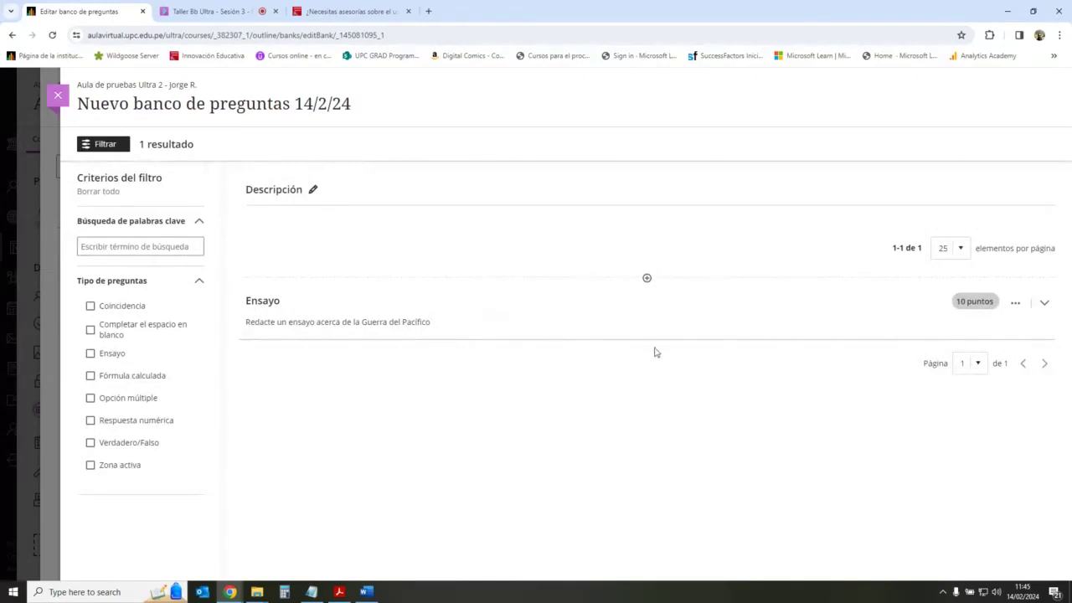
Step: Copy the Guerra del Pacífico prompt and paste it into a new essay question above it
left_click(646, 278)
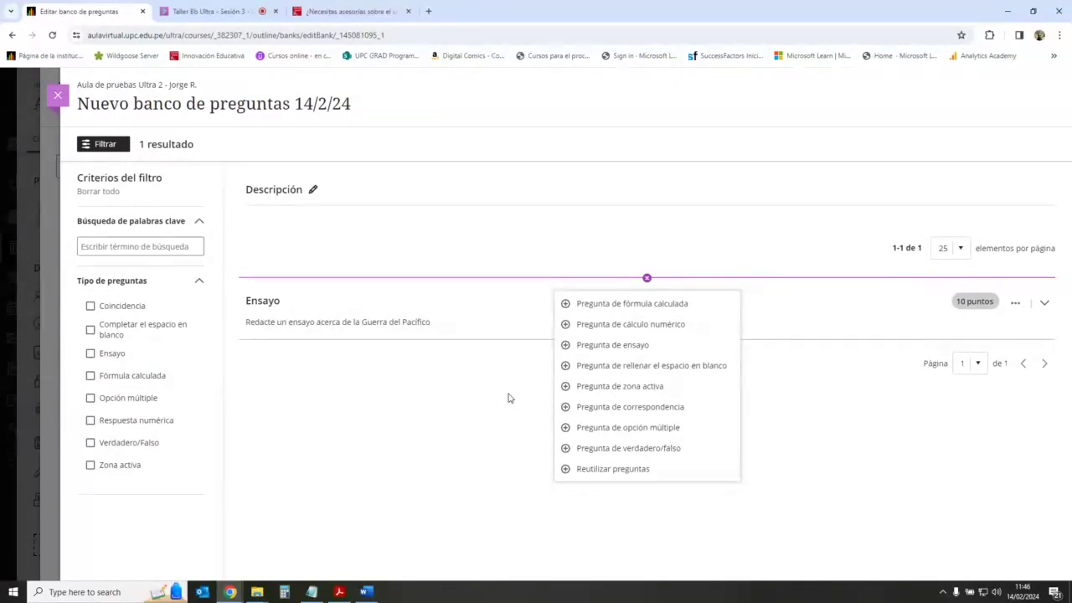
left_click(507, 398)
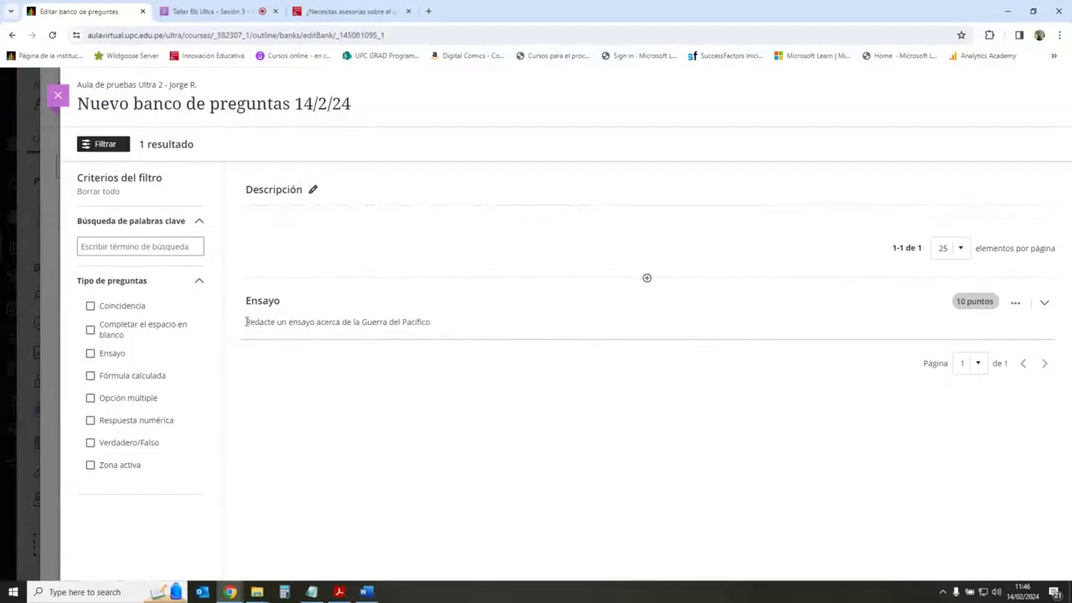
left_click_drag(247, 322, 450, 326)
key("ctrl+c")
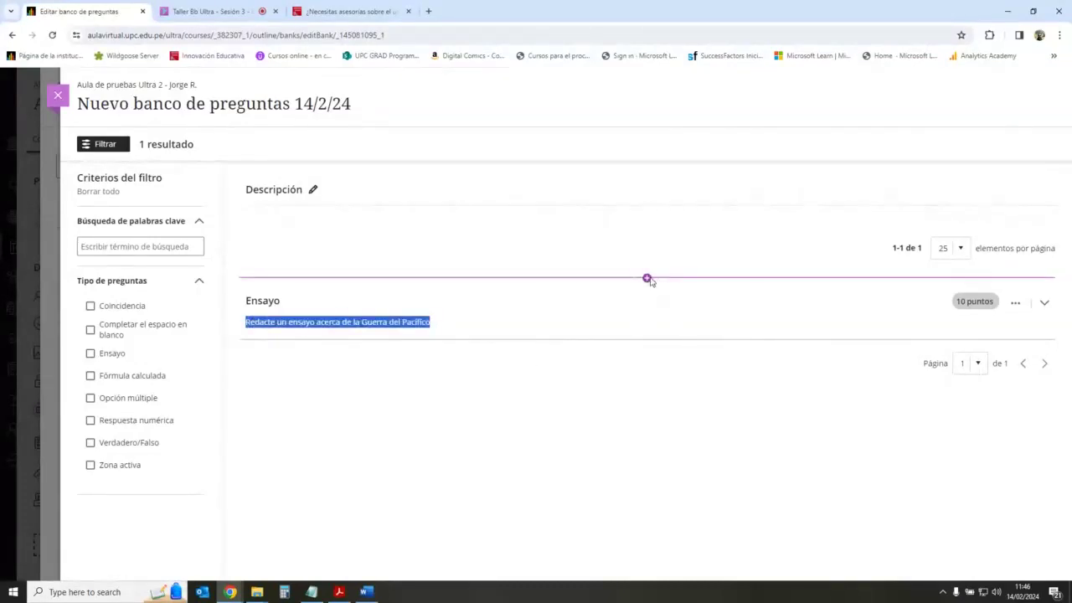
left_click(648, 279)
left_click(650, 345)
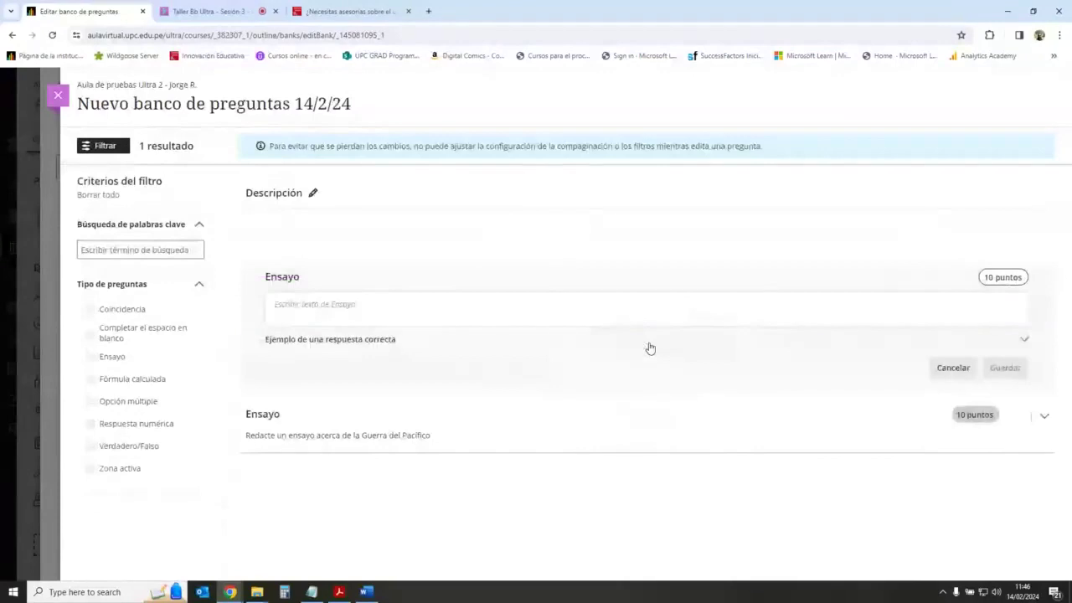
left_click(371, 304)
key("ctrl+v")
Step: Change the pasted prompt's topic to 'Independencia del Perú' and save the question
left_click_drag(483, 327, 390, 327)
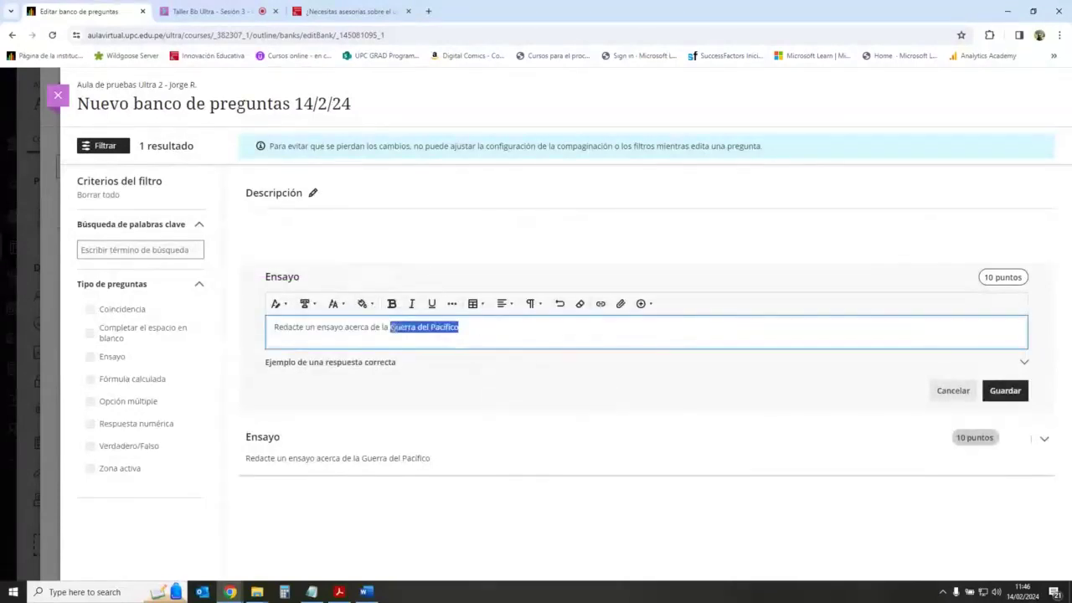
key("BackSpace")
type("Indoen")
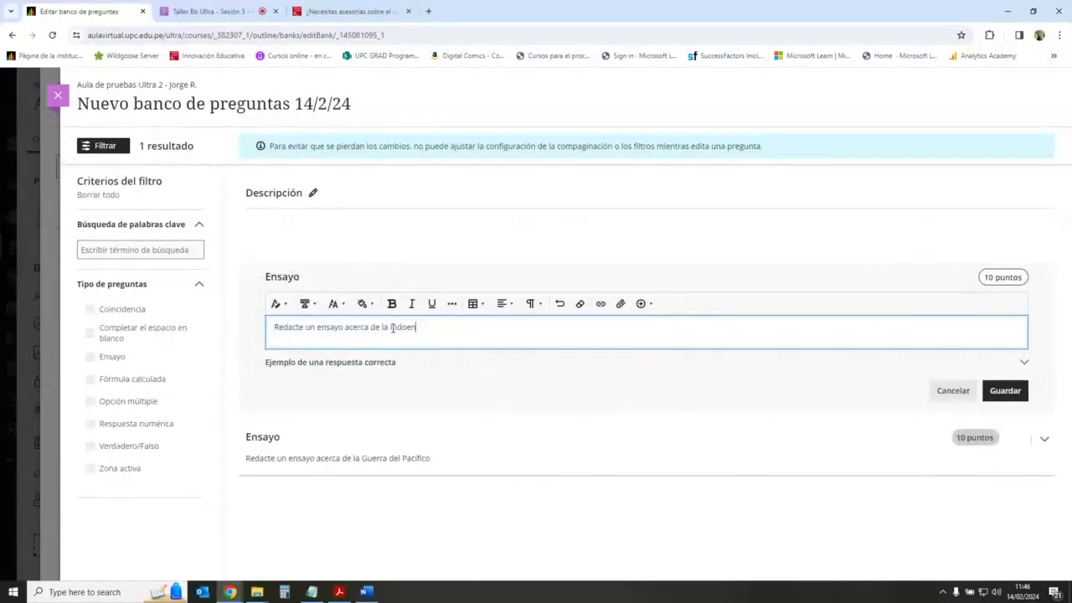
key("BackSpace")
key("BackSpace")
key("BackSpace")
key("BackSpace")
type("dependencia del Perú")
left_click(1005, 391)
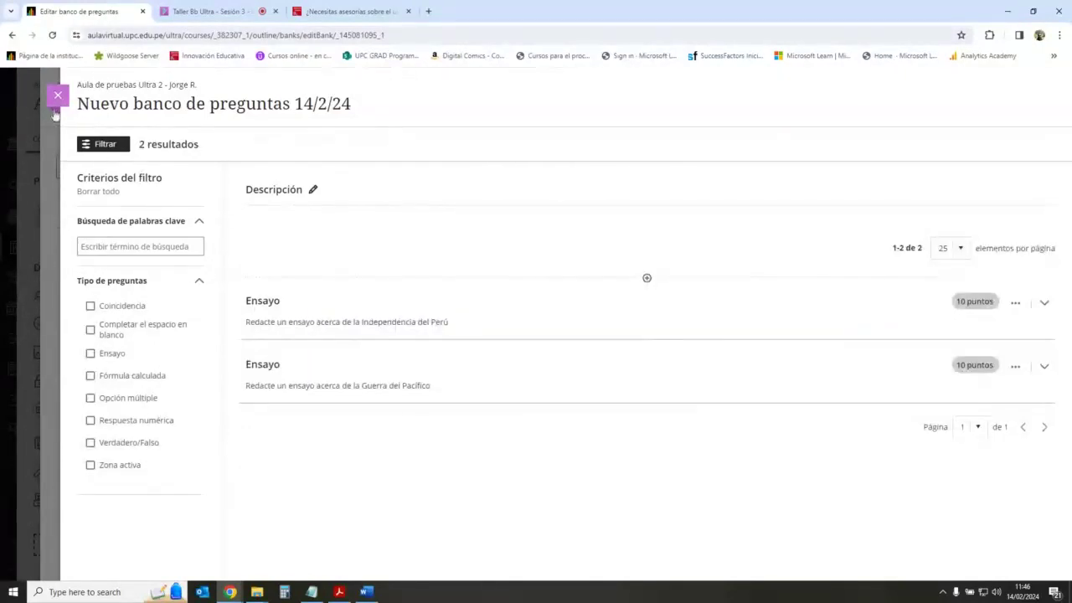
Step: Retitle Nuevo banco de preguntas 14/2/24 as 'Banco de preguntas de Ensayo' and return to the list
left_click(56, 107)
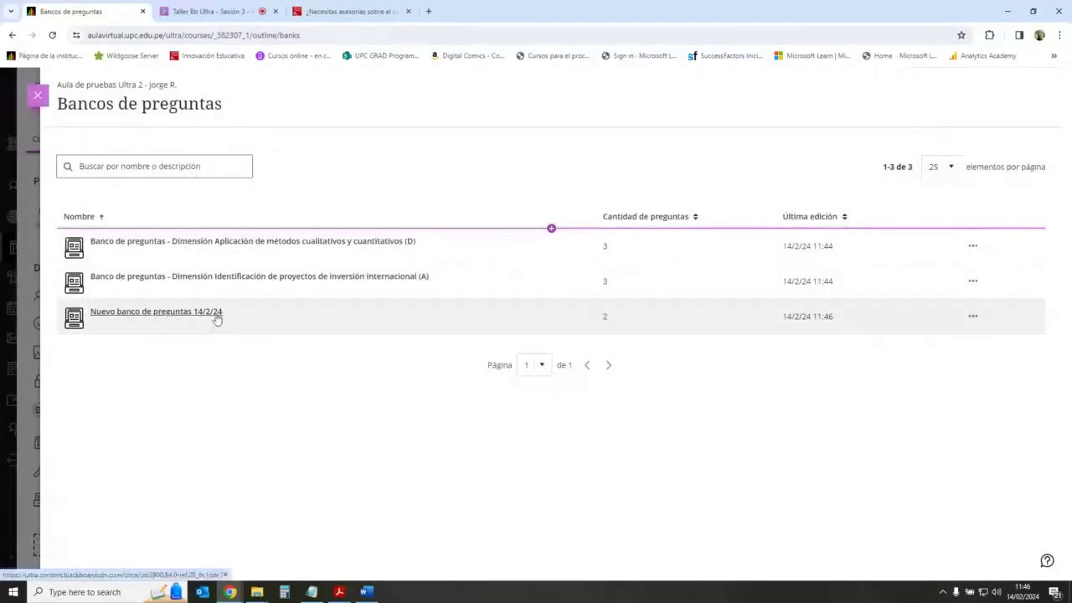
left_click(216, 317)
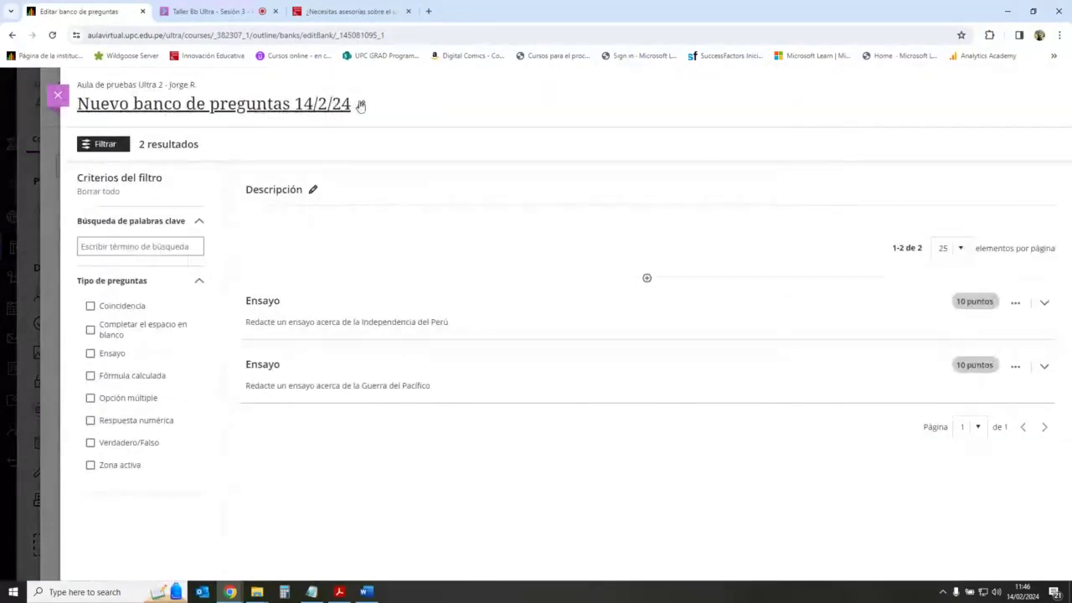
left_click_drag(356, 104, 77, 103)
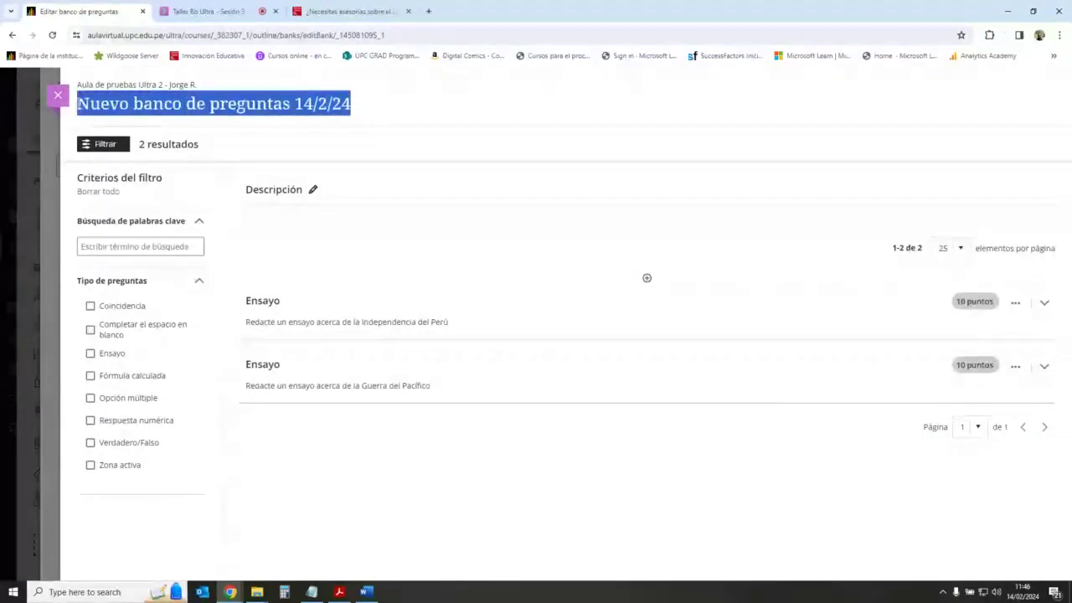
type("Banco de pre")
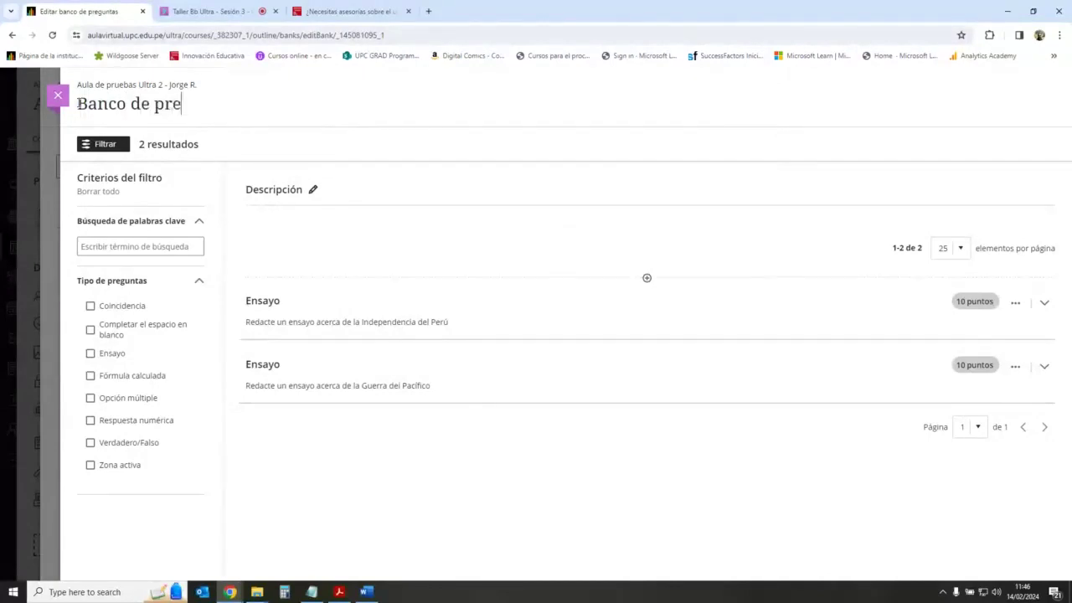
type("guntas de Ens")
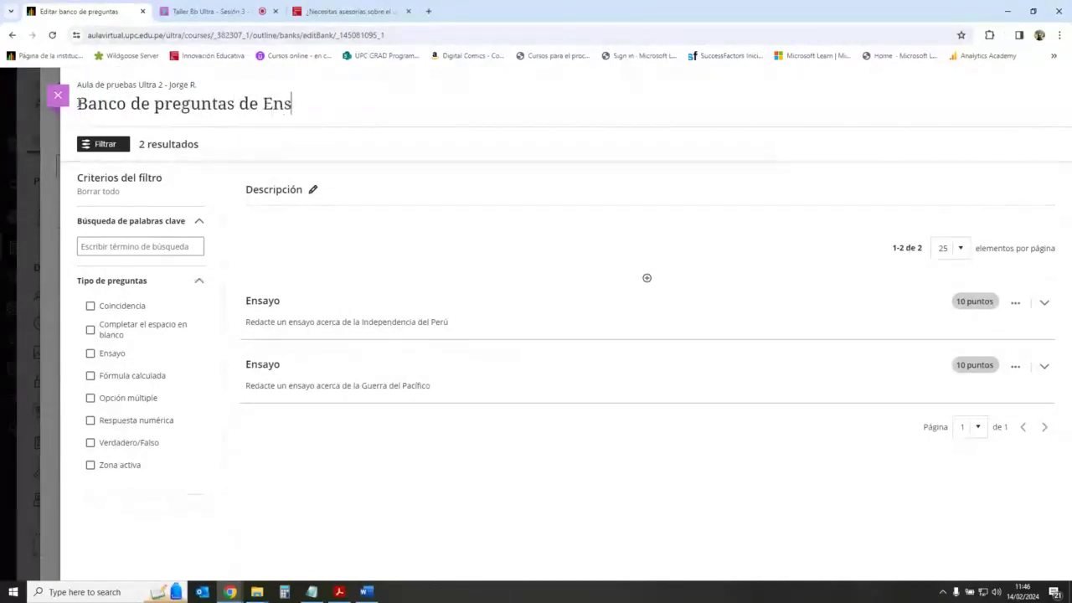
type("yo")
key("BackSpace")
key("BackSpace")
type("ay")
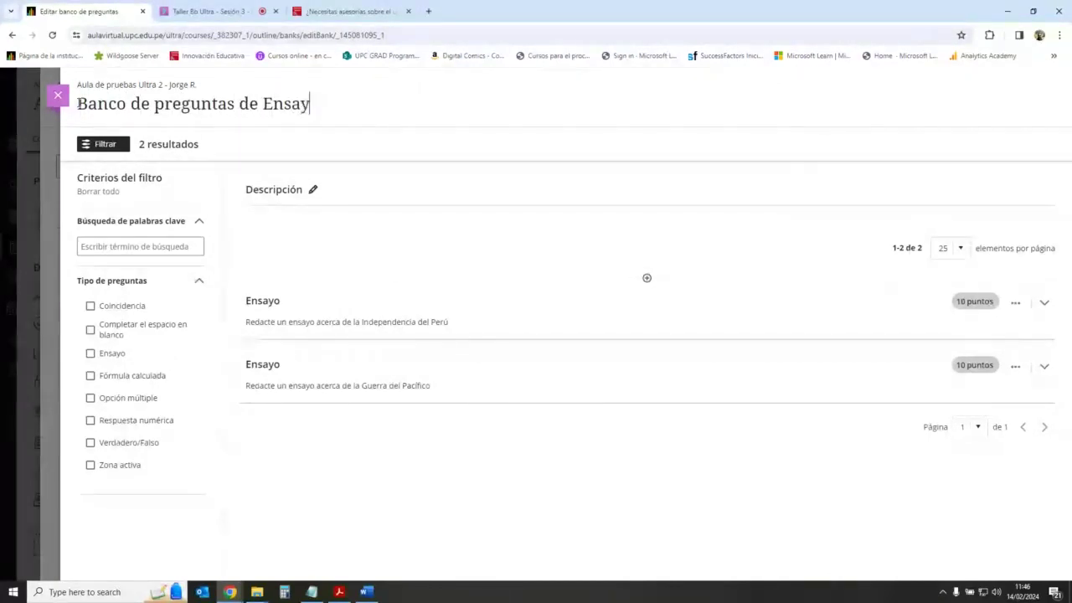
type("o")
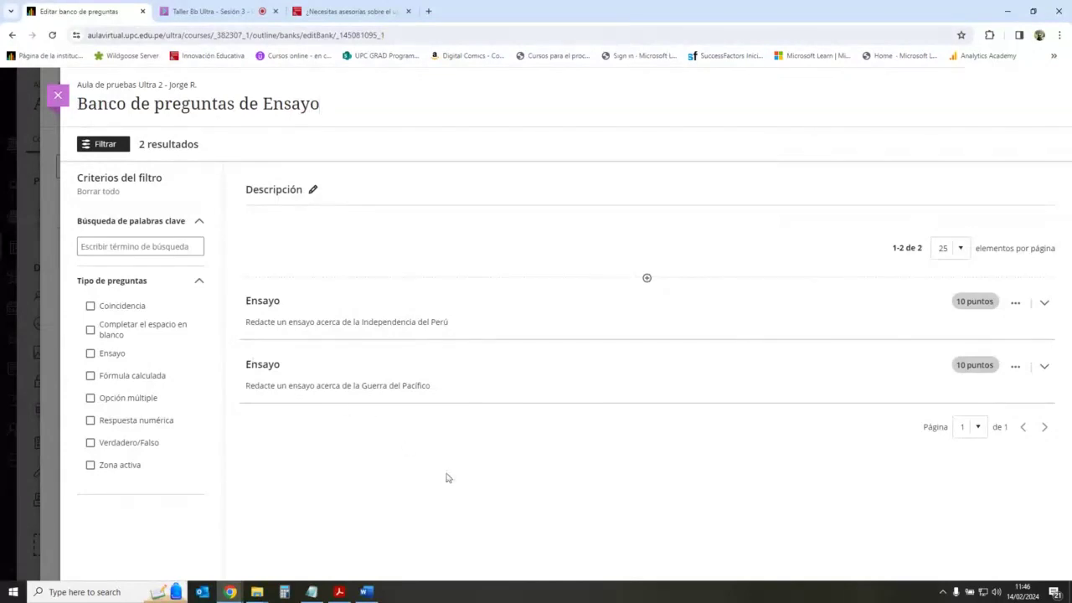
left_click(68, 127)
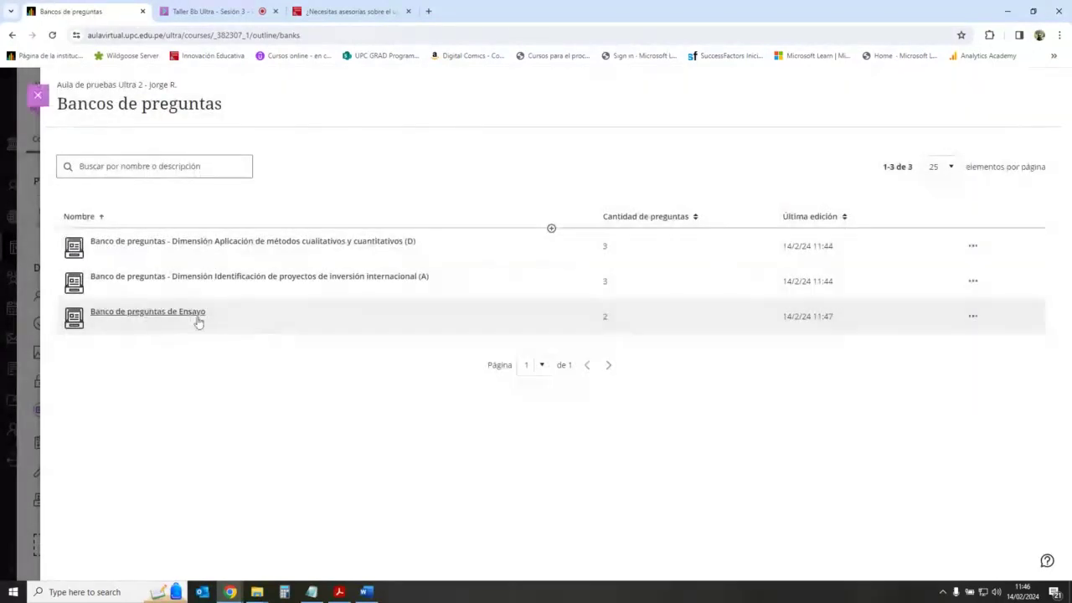
Step: Create another new question bank and start a blank multiple-choice question in it
left_click(551, 229)
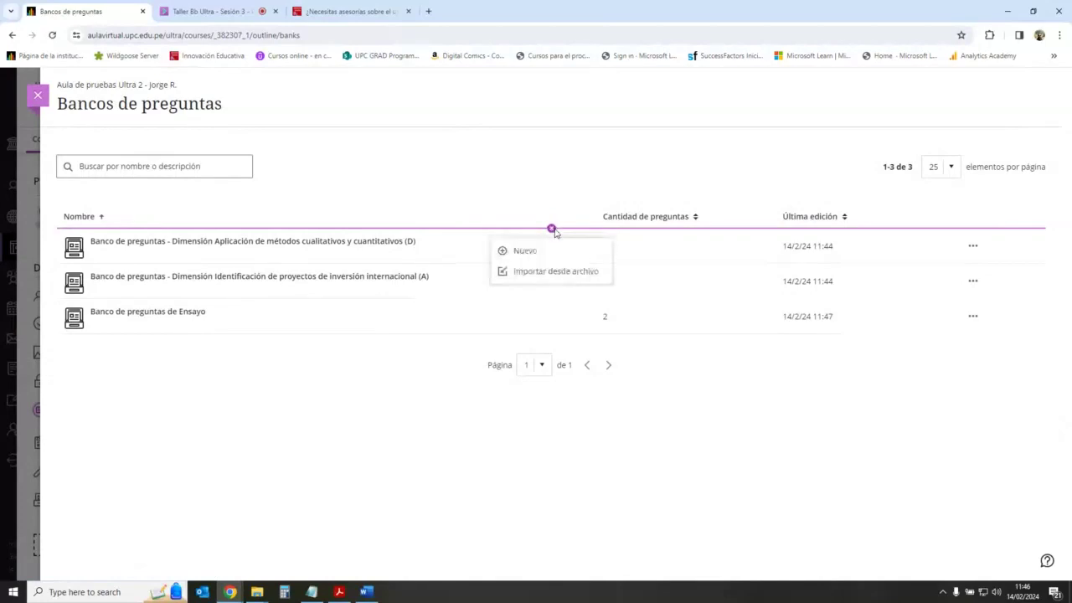
left_click(554, 254)
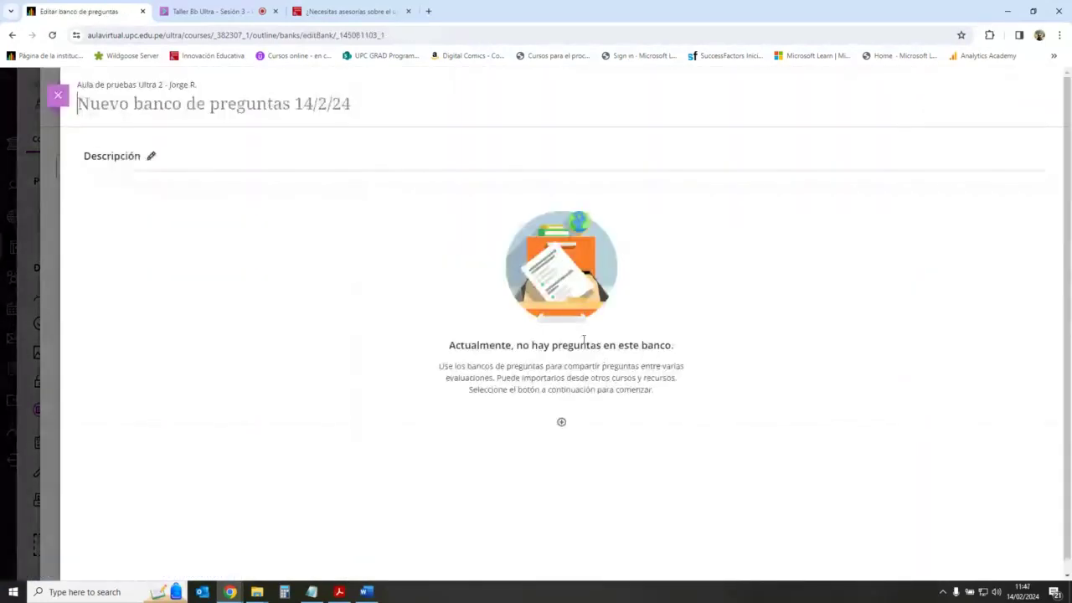
left_click(560, 422)
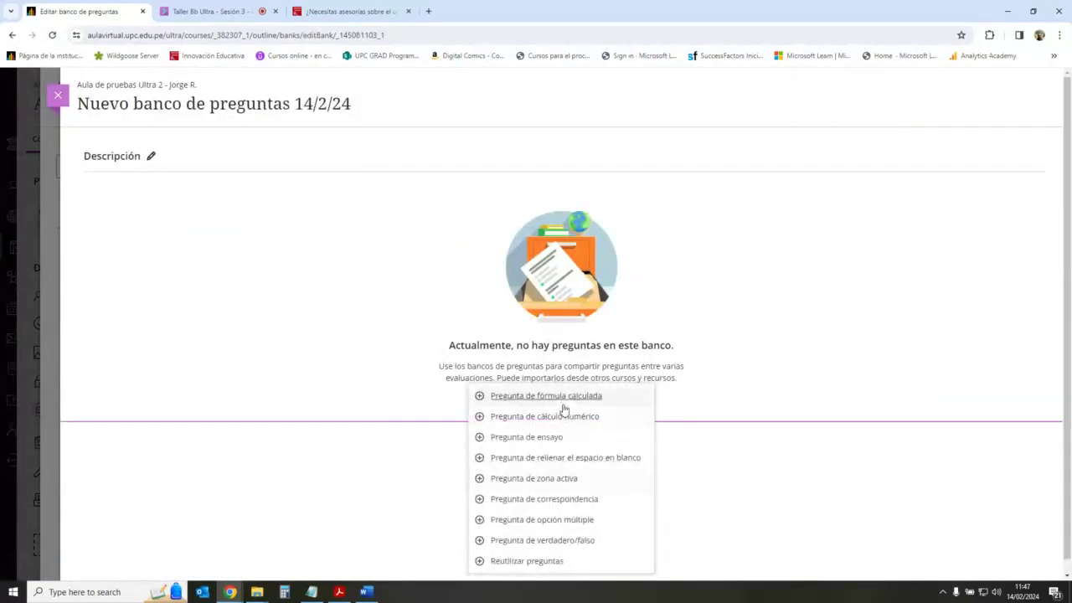
left_click(580, 521)
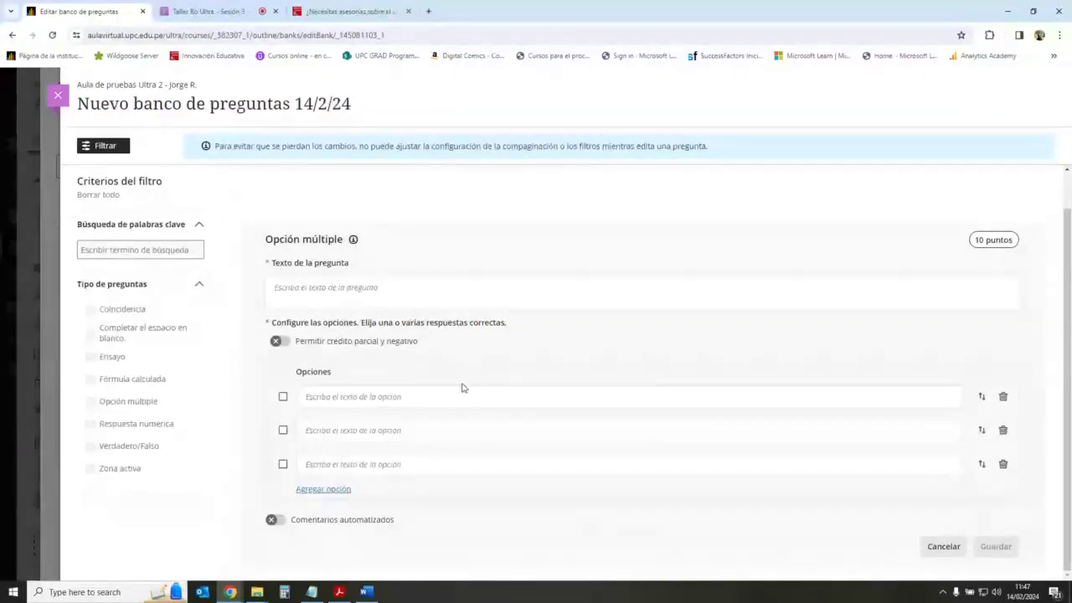
Step: Add a fourth option, enter '¿Cuál es capital del Perú?' with first options Lima and Sucre
left_click(335, 490)
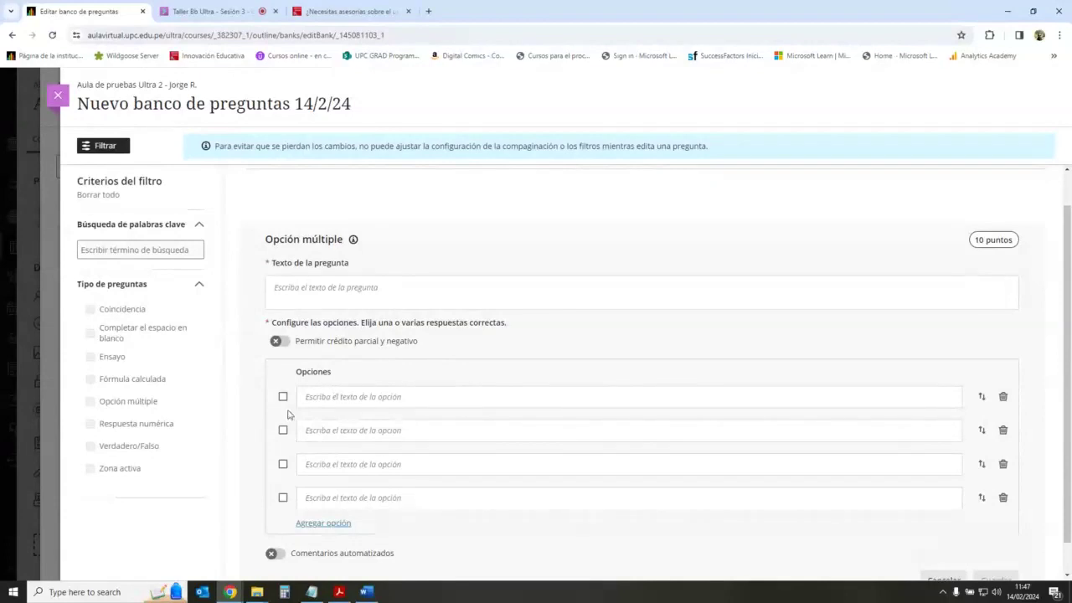
left_click(418, 289)
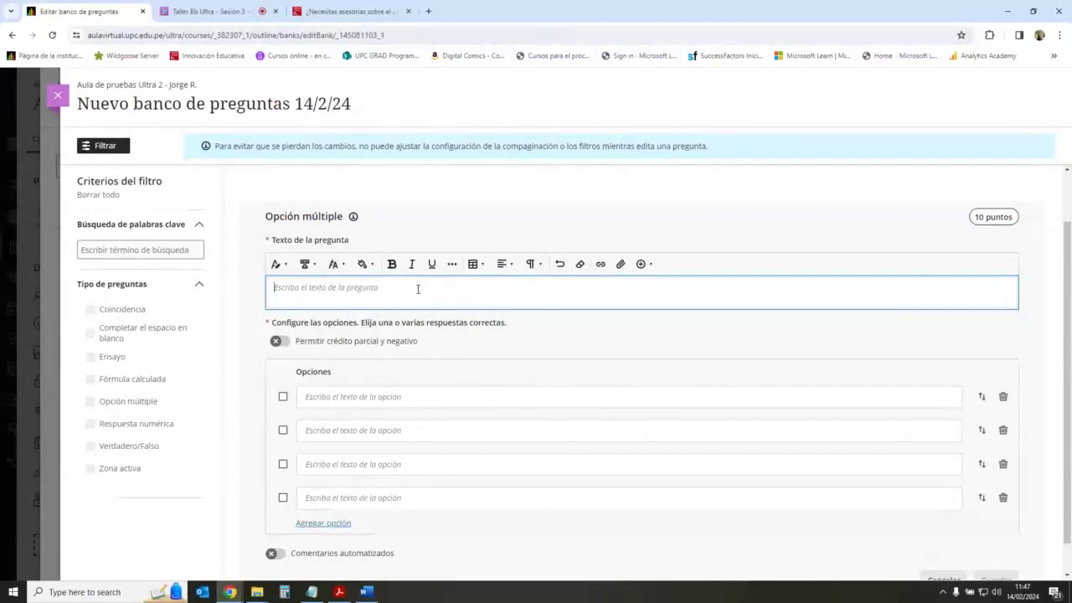
type("¿Cuá")
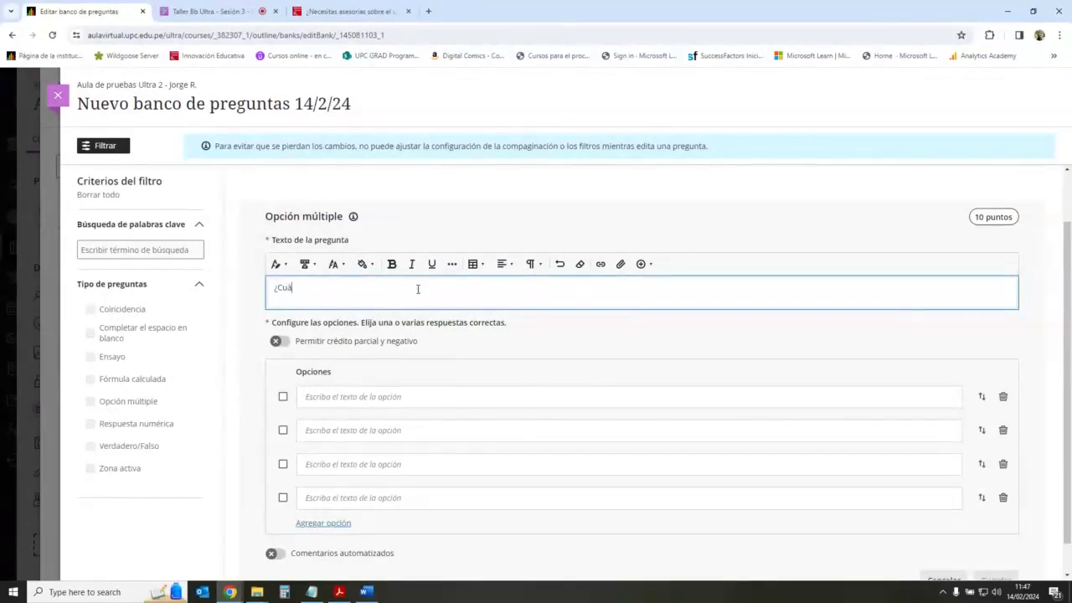
type("l es capital del Perú?")
left_click(461, 400)
type("Lima")
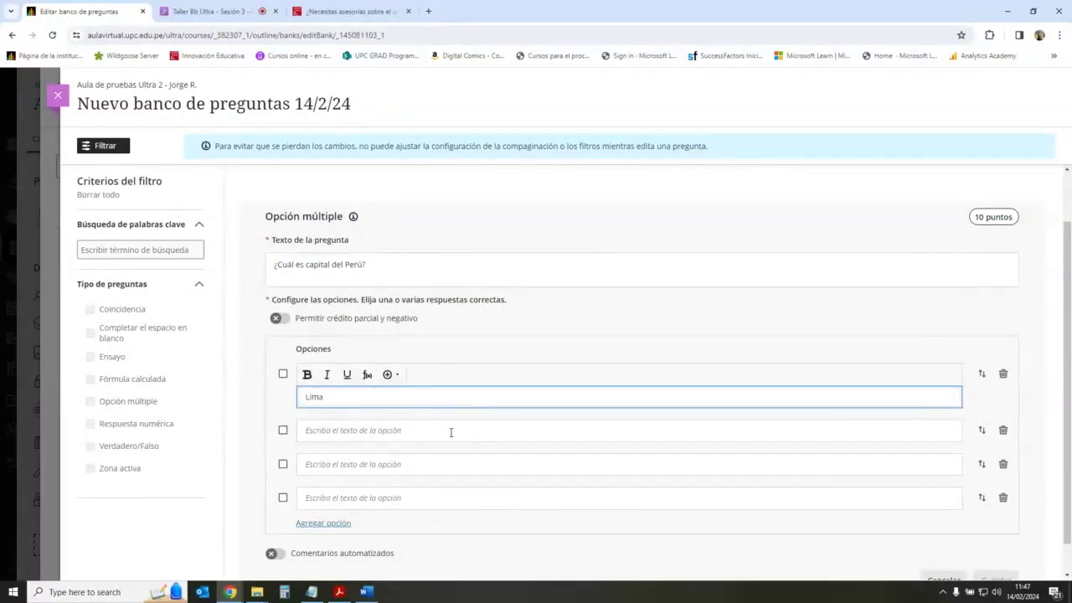
left_click(451, 432)
type("La P")
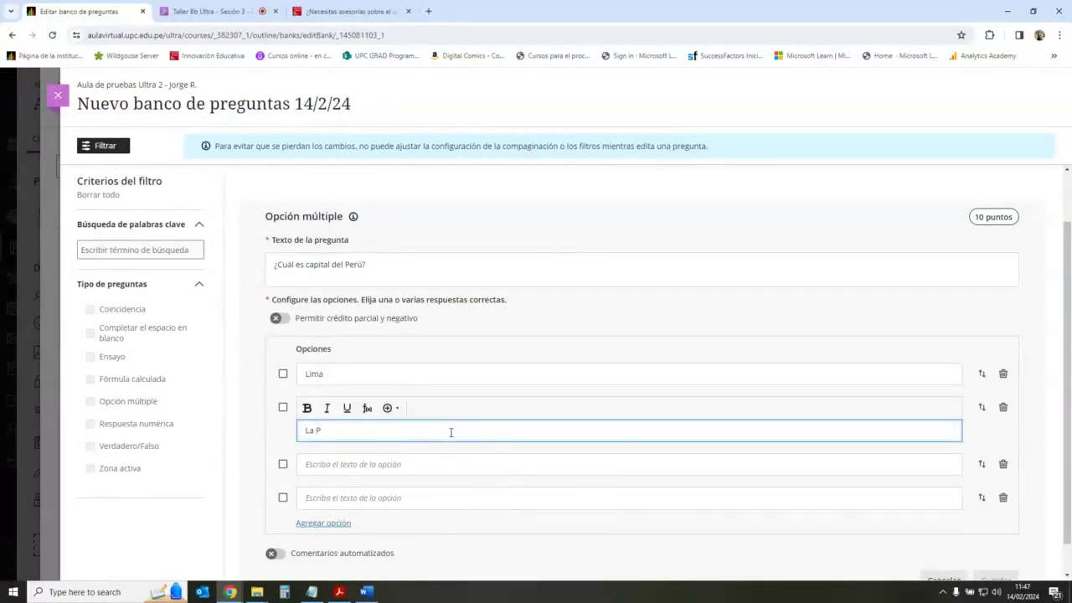
key("BackSpace")
key("BackSpace")
key("BackSpace")
key("BackSpace")
type("Sucre")
Step: Fill in options Buenos Aires and Santiago, mark Lima correct, and save
left_click(433, 464)
type("Buen")
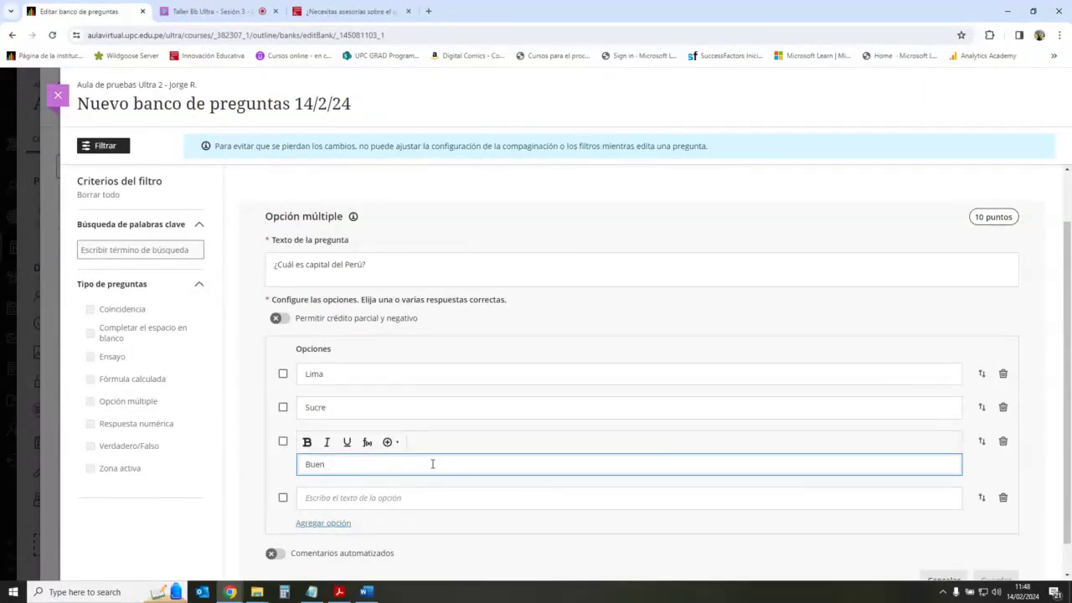
type("os Aires")
left_click(422, 497)
type("s")
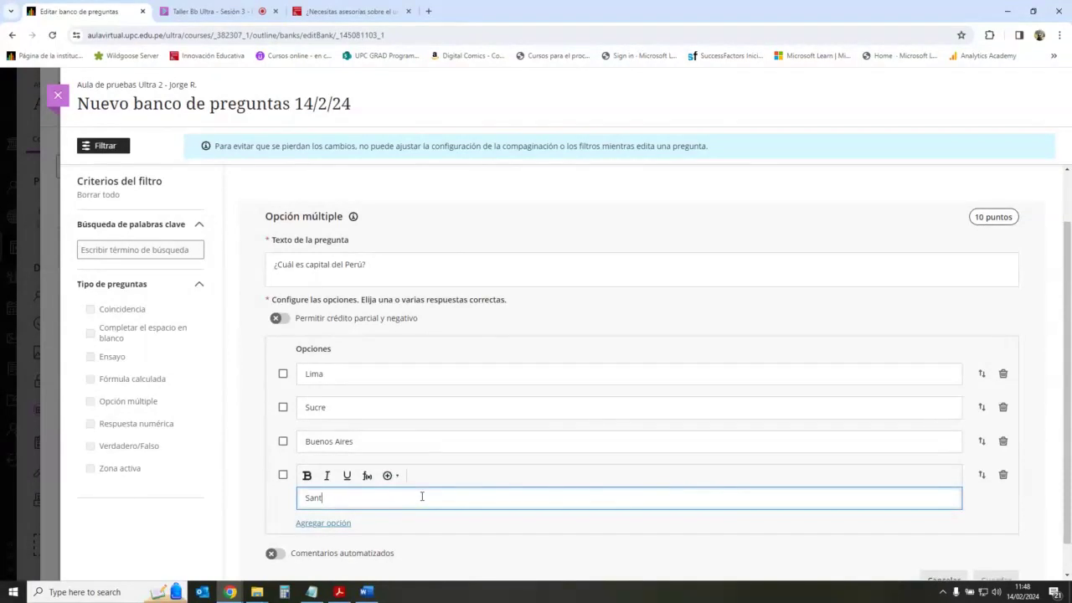
left_click(282, 373)
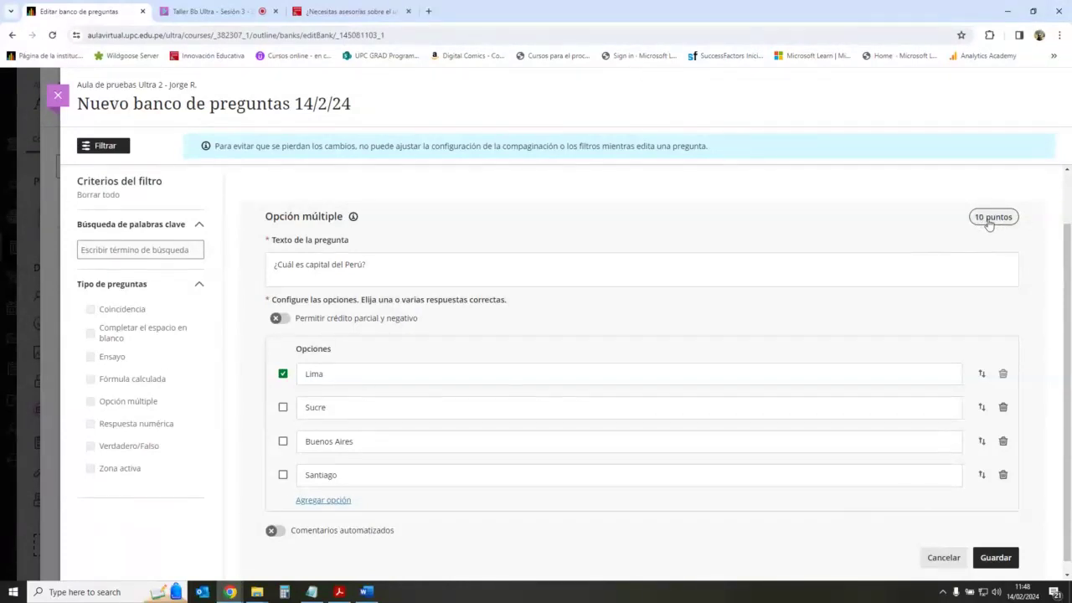
left_click(996, 557)
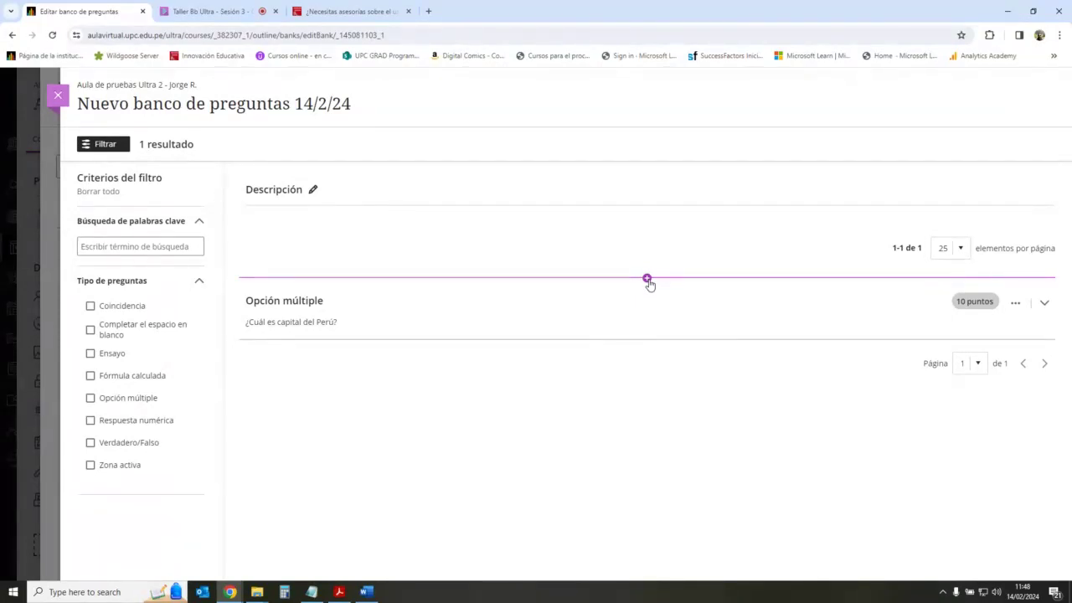
Step: Start another multiple-choice question with the text 'Es un país de Sudamérica'
left_click(647, 279)
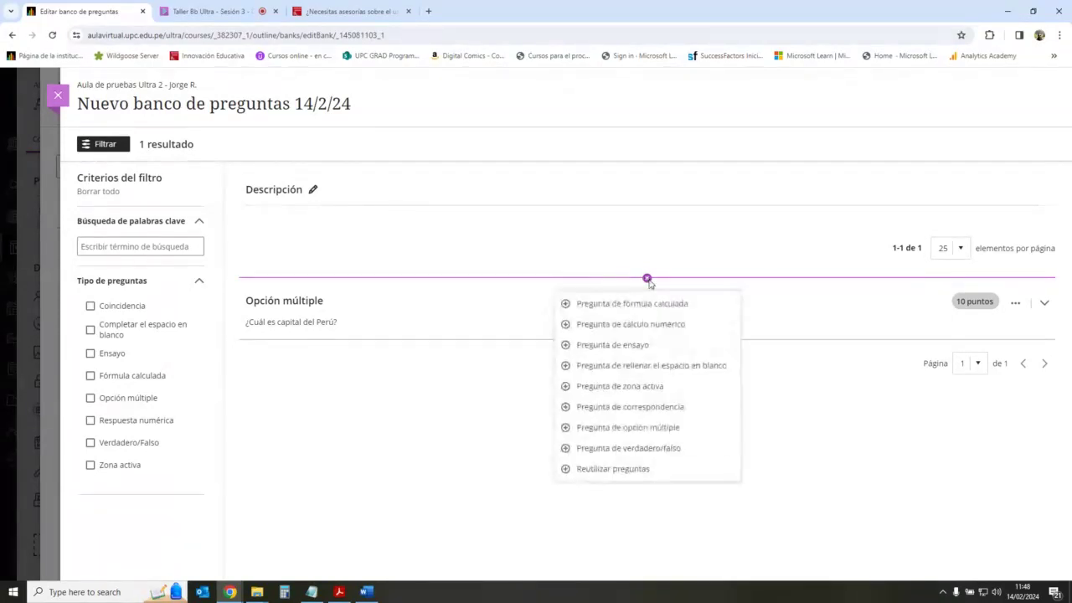
left_click(655, 429)
left_click(433, 327)
type("E")
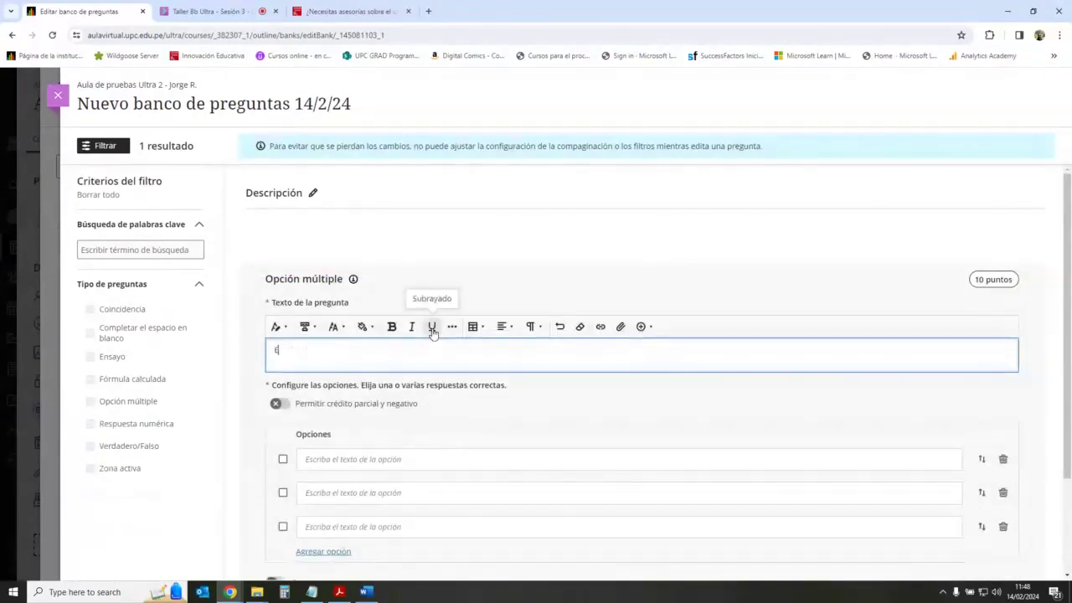
type("s un pa")
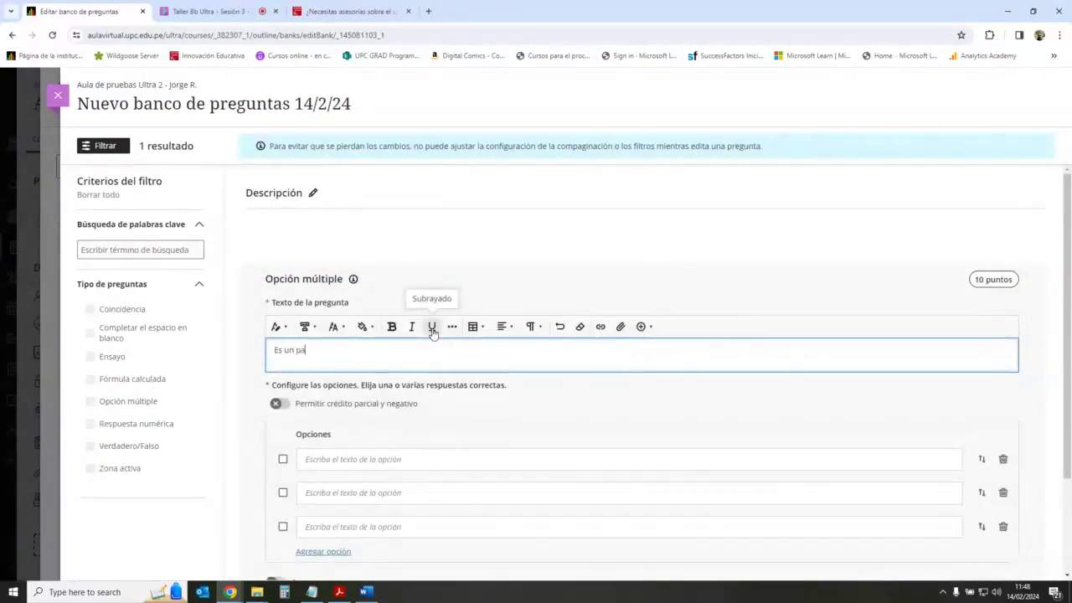
type("ís de Sud")
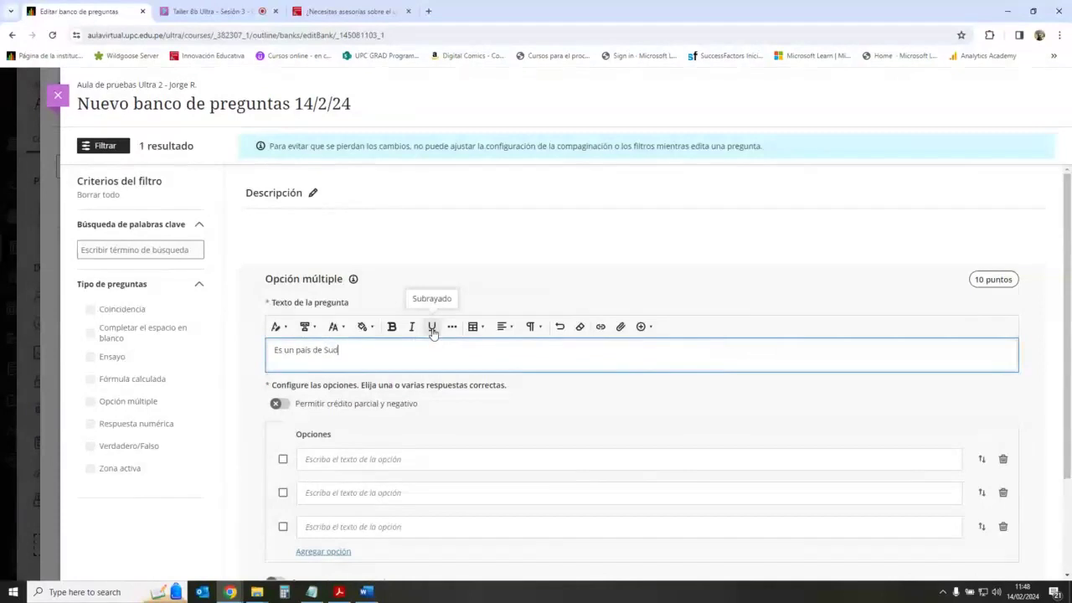
type("america")
scroll(353, 423, "down", 2)
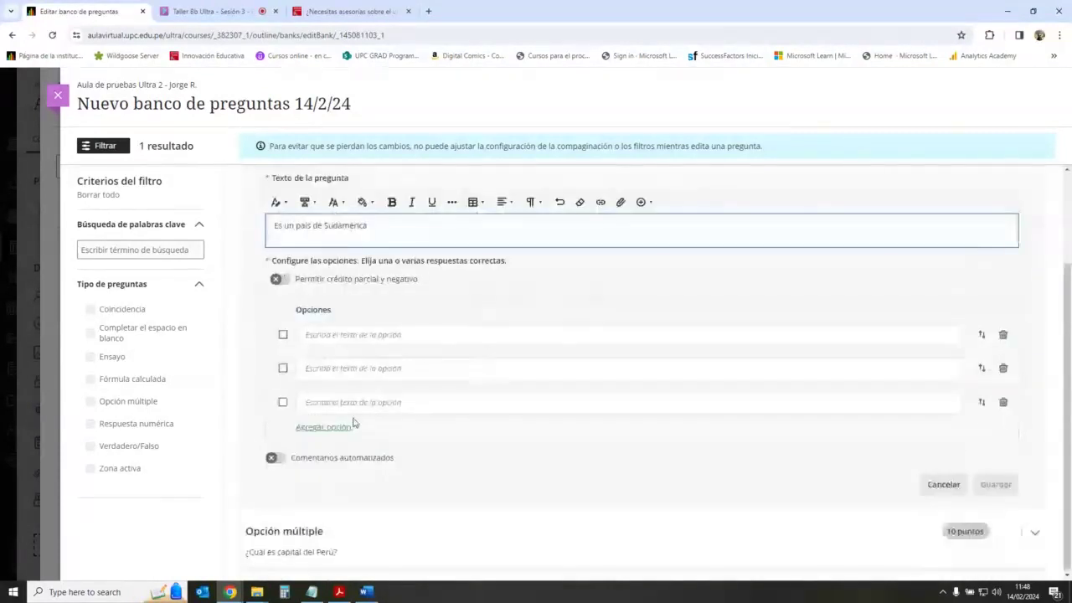
Step: Enter options Chile, Brasil, Alemania and Canadá, marking Chile and Brasil correct
left_click(410, 335)
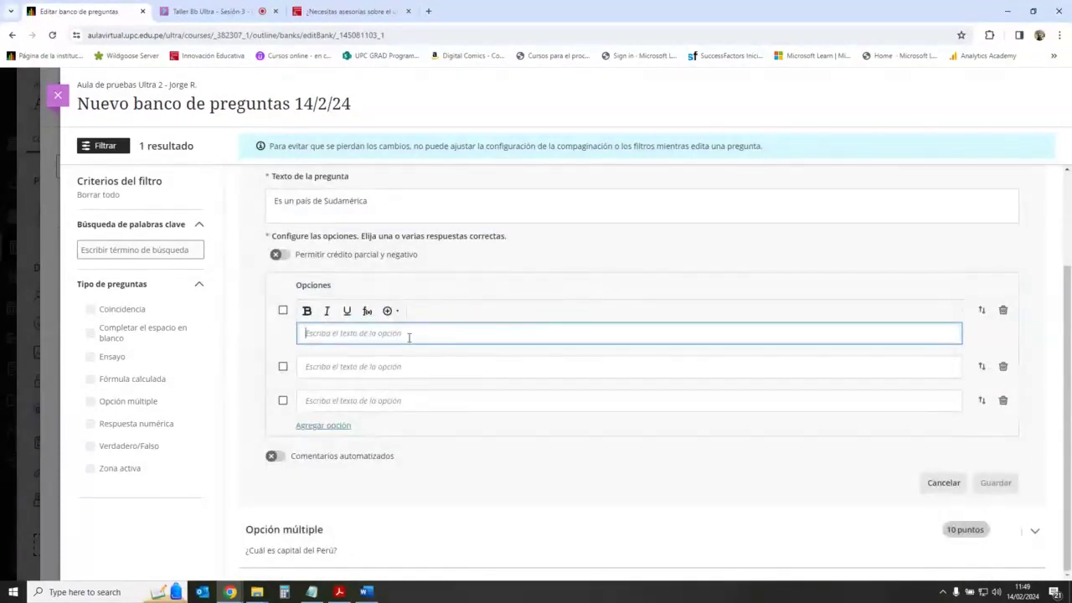
type("Chile")
left_click(420, 366)
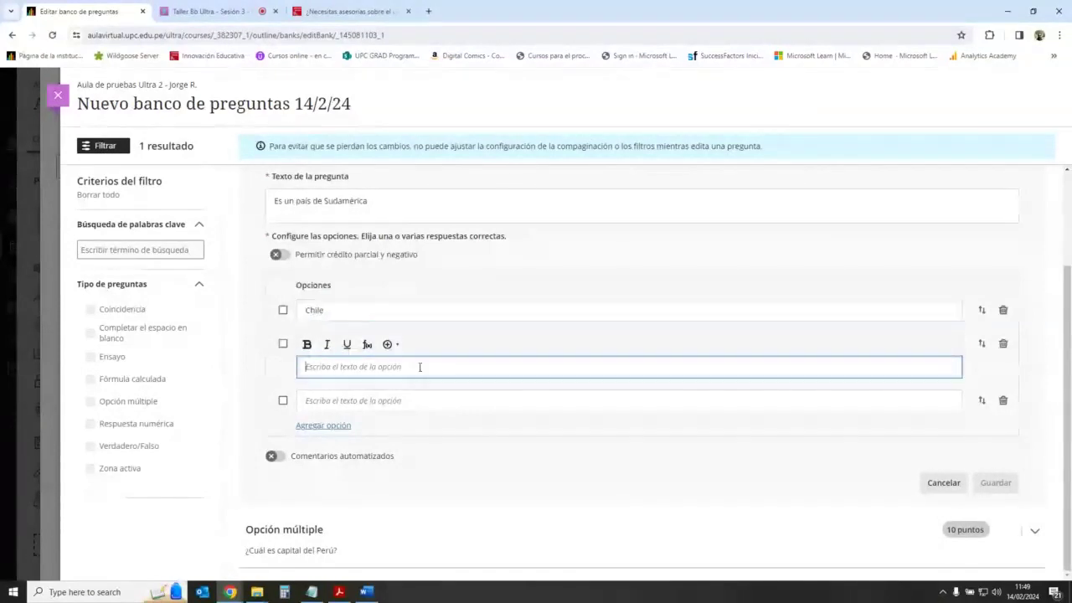
type("Brasil")
left_click(410, 401)
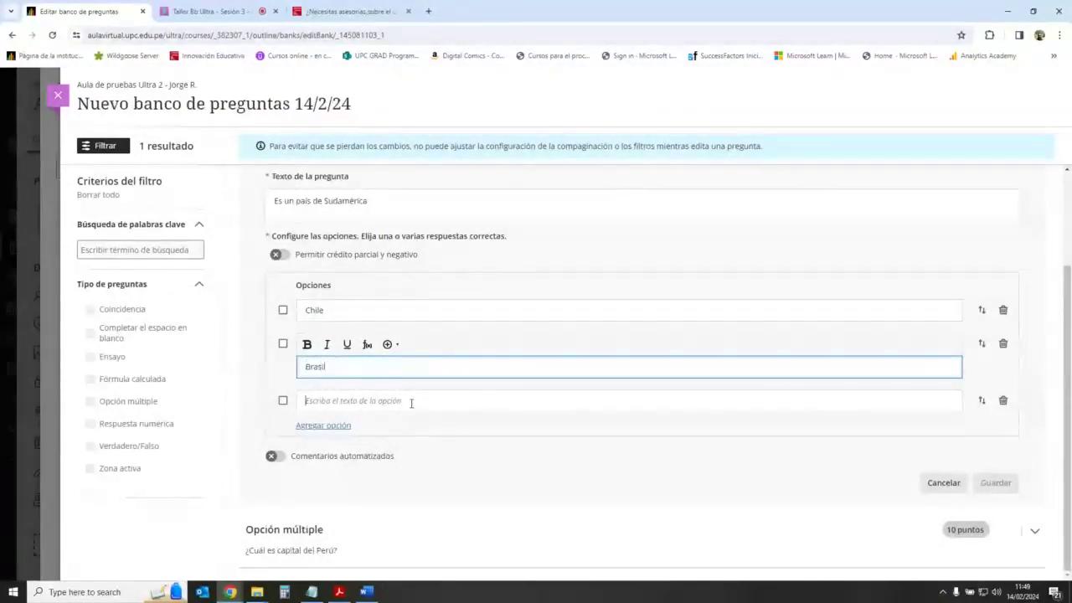
type("Alemania")
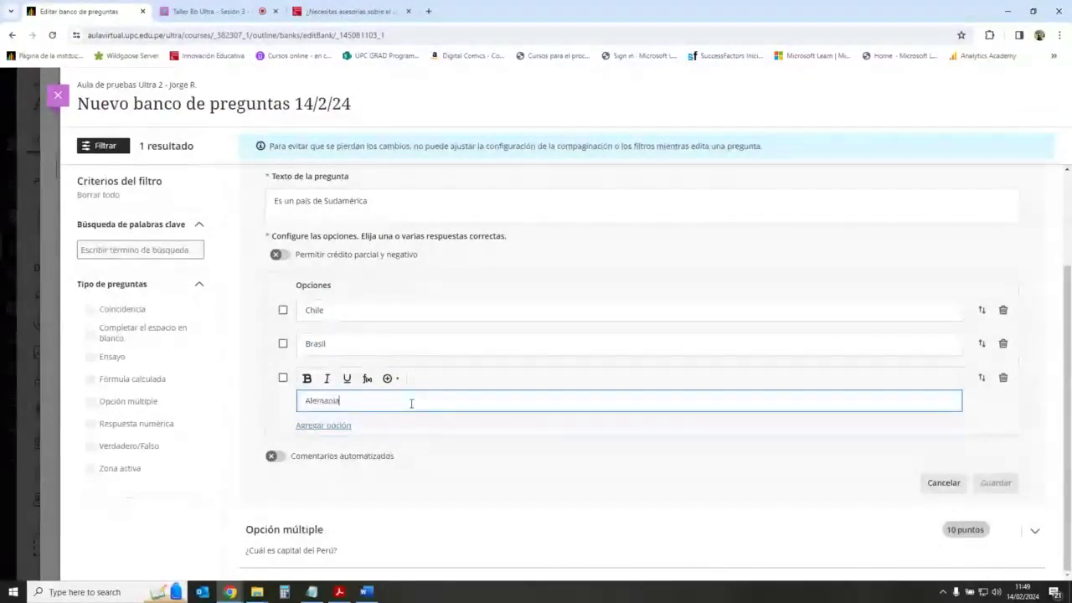
left_click(339, 426)
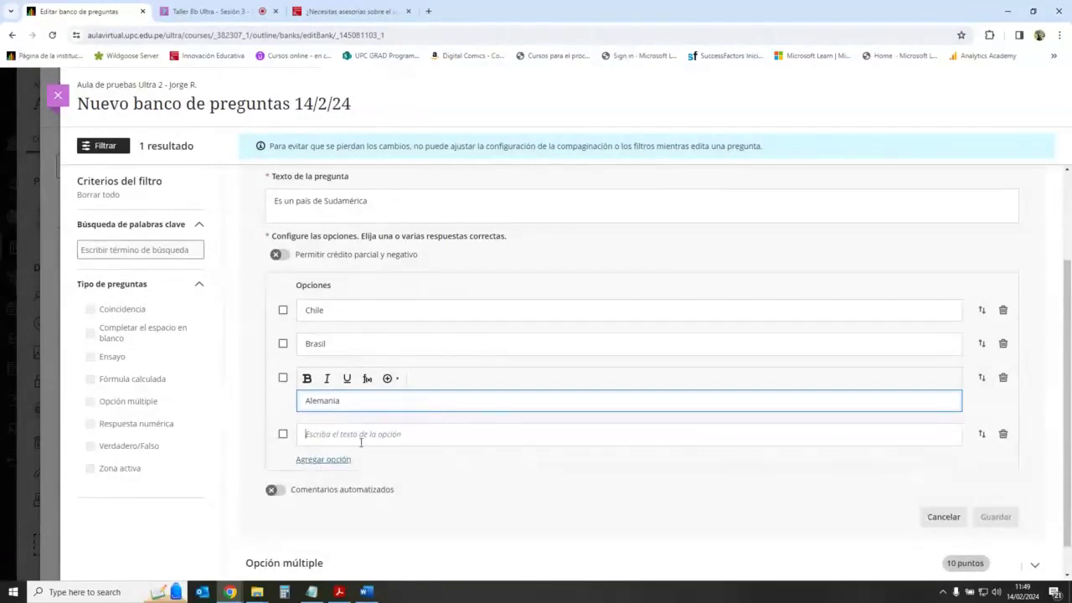
type("Co")
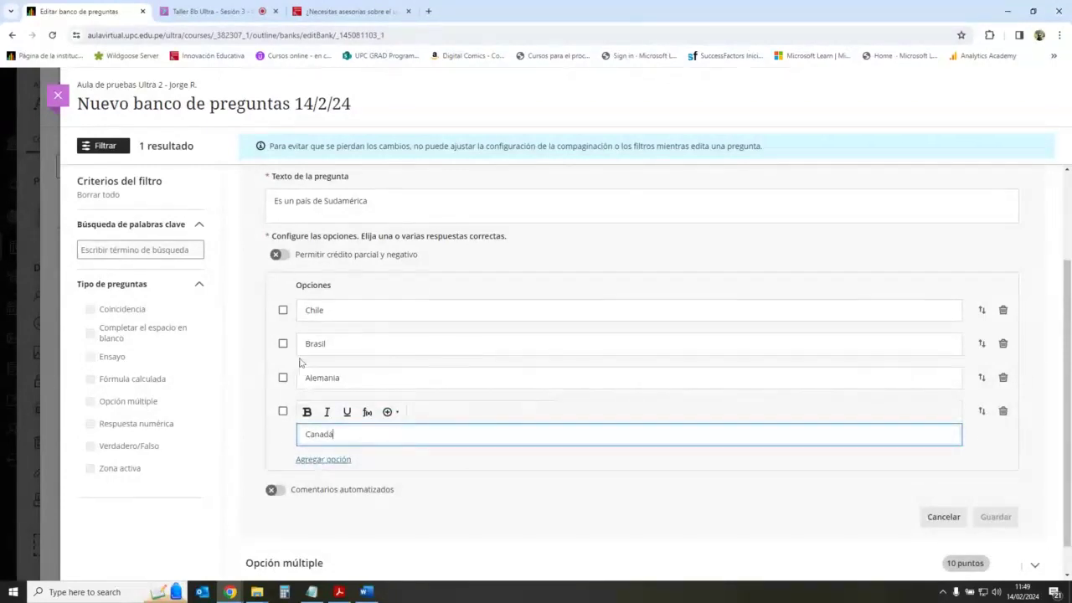
left_click(283, 310)
left_click(284, 344)
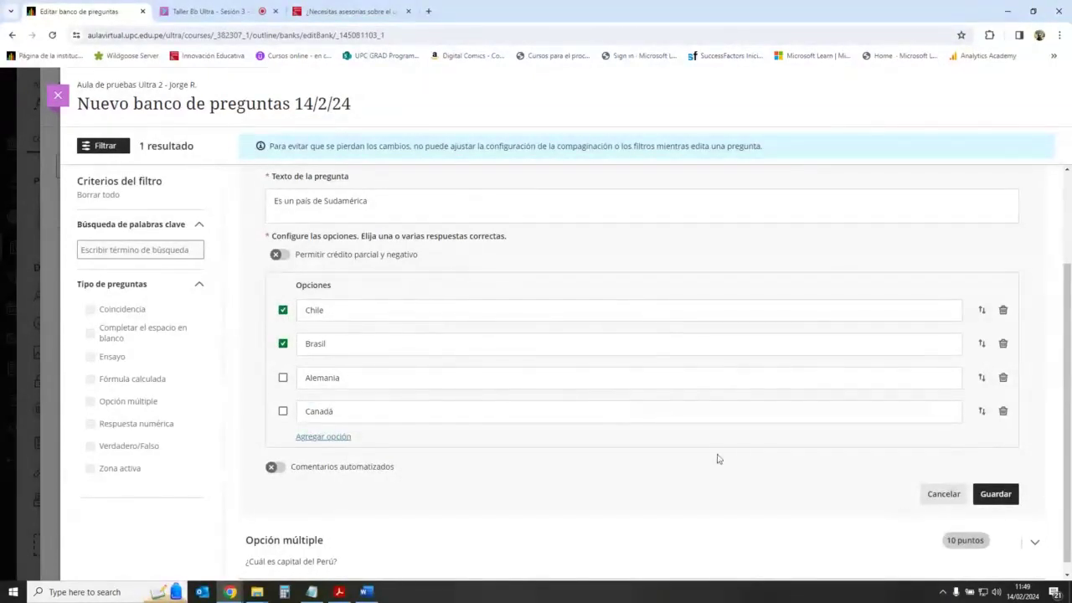
scroll(496, 394, "down", 1)
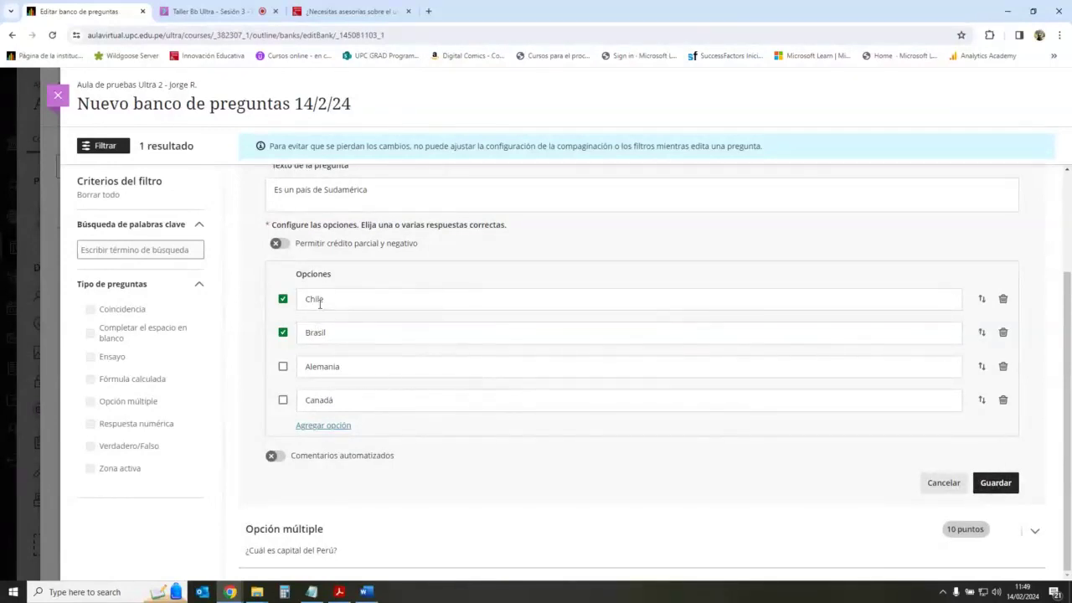
scroll(351, 289, "up", 1)
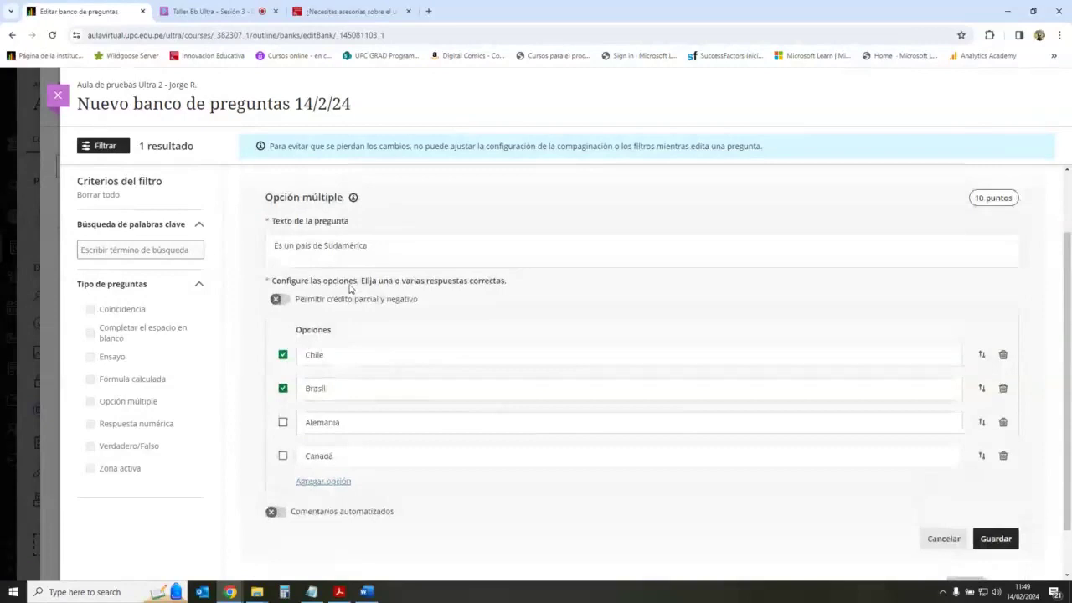
Step: Enable partial and negative credit, set Alemania and Canadá to 0%, and save the question
left_click(284, 301)
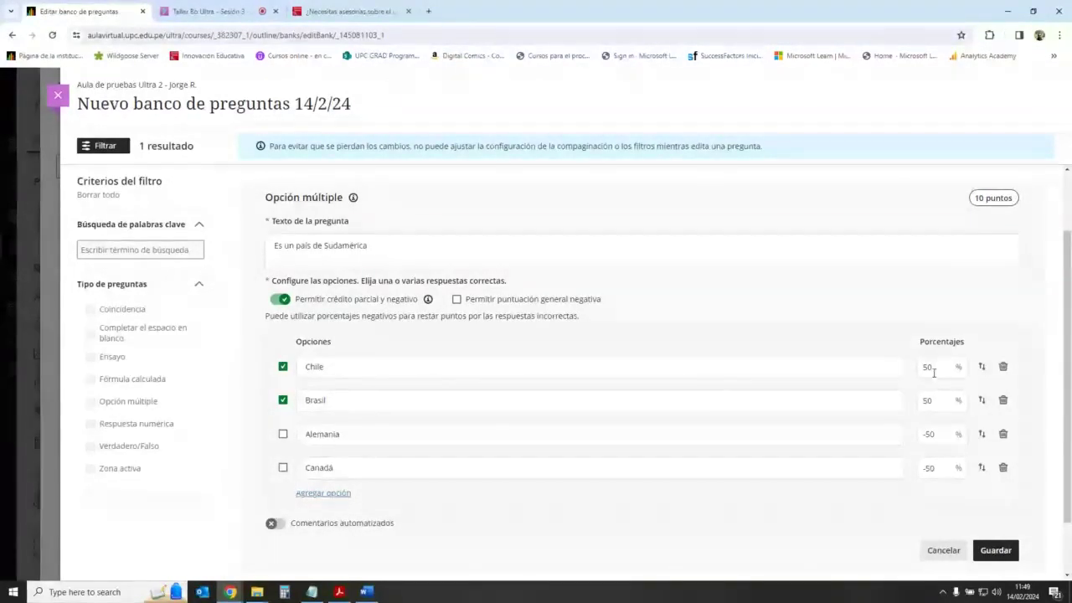
double_click(927, 434)
type("0")
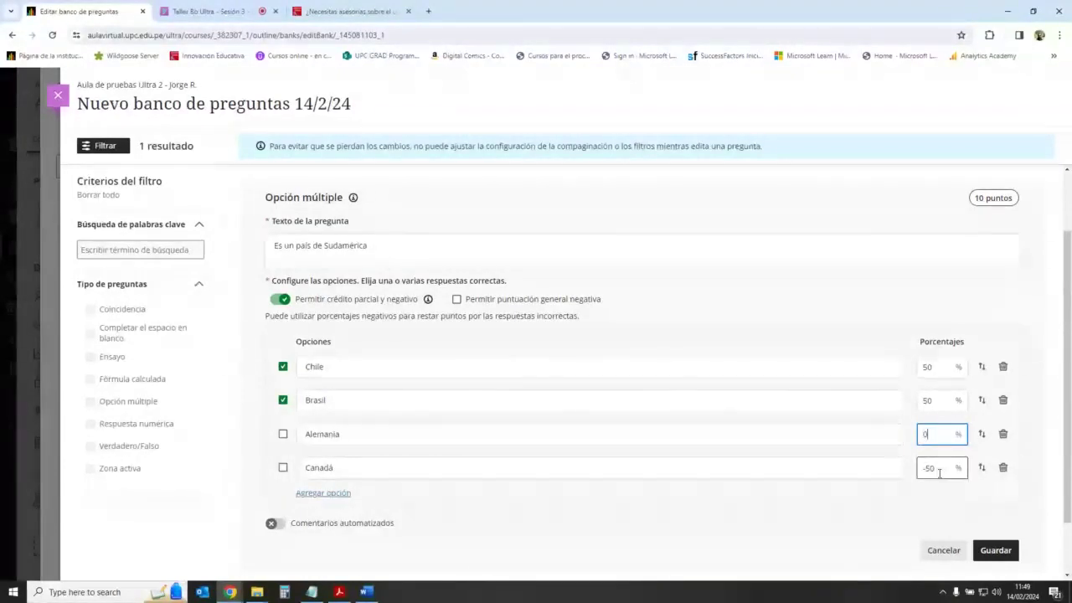
double_click(928, 467)
type("0")
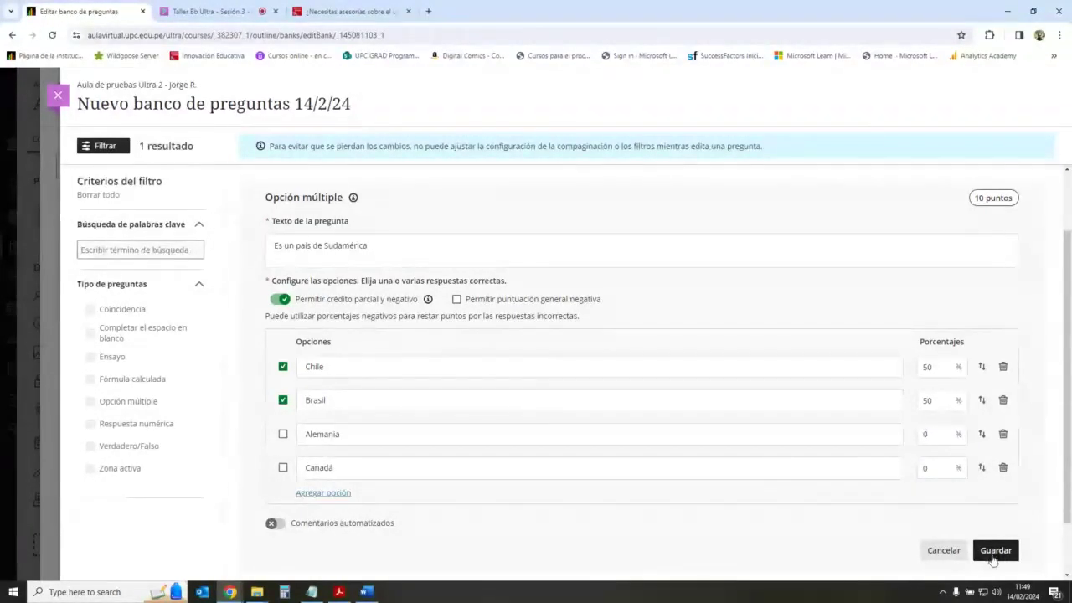
left_click(993, 553)
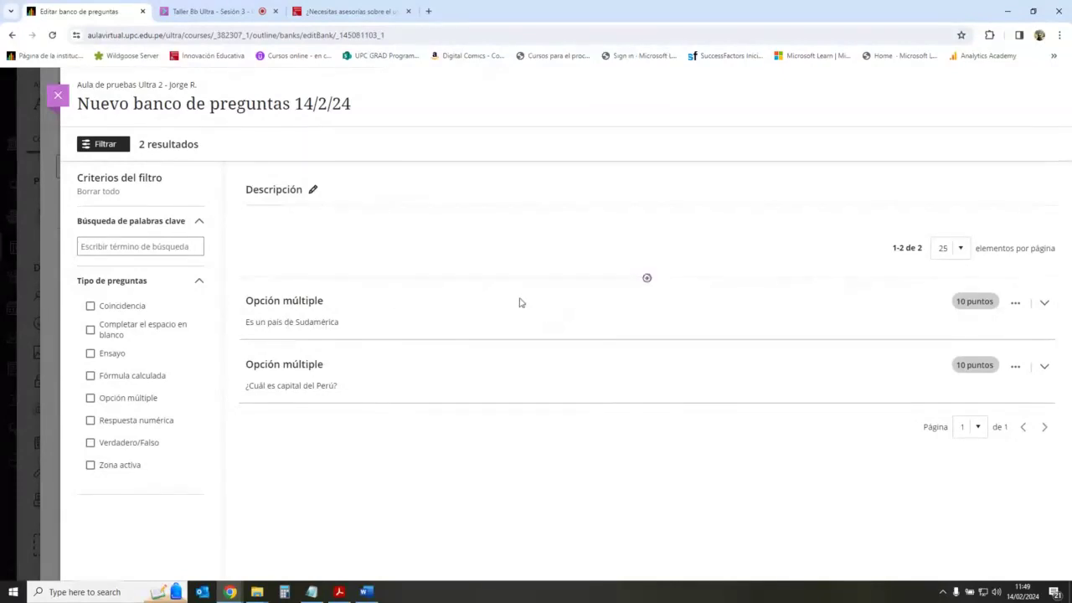
Step: Reopen Nuevo banco de preguntas 14/2/24 and retitle it 'Preguntas de la Unidad 1'
left_click(57, 95)
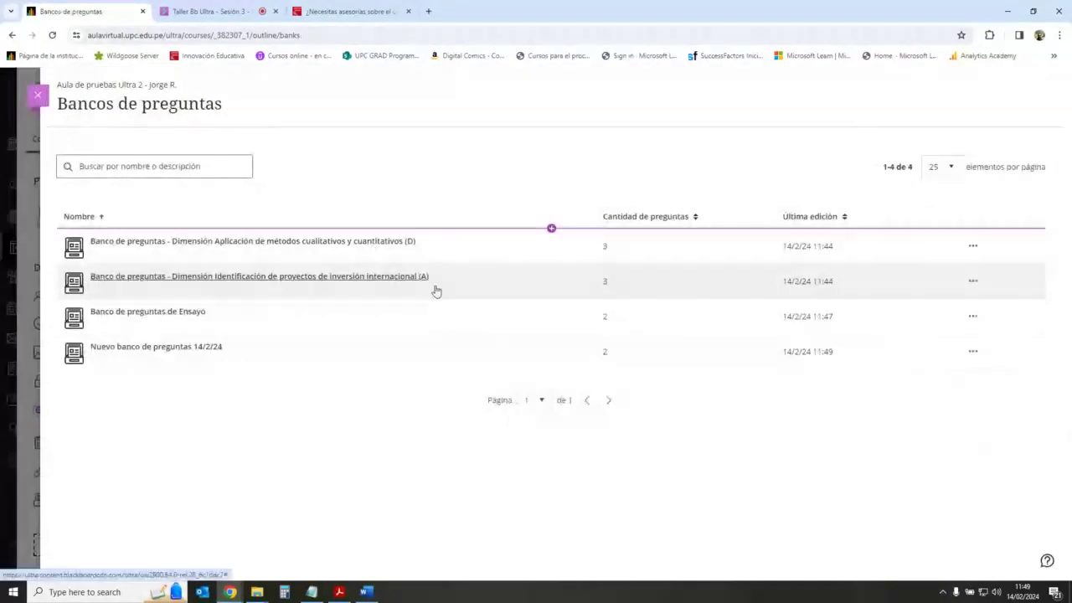
left_click(201, 347)
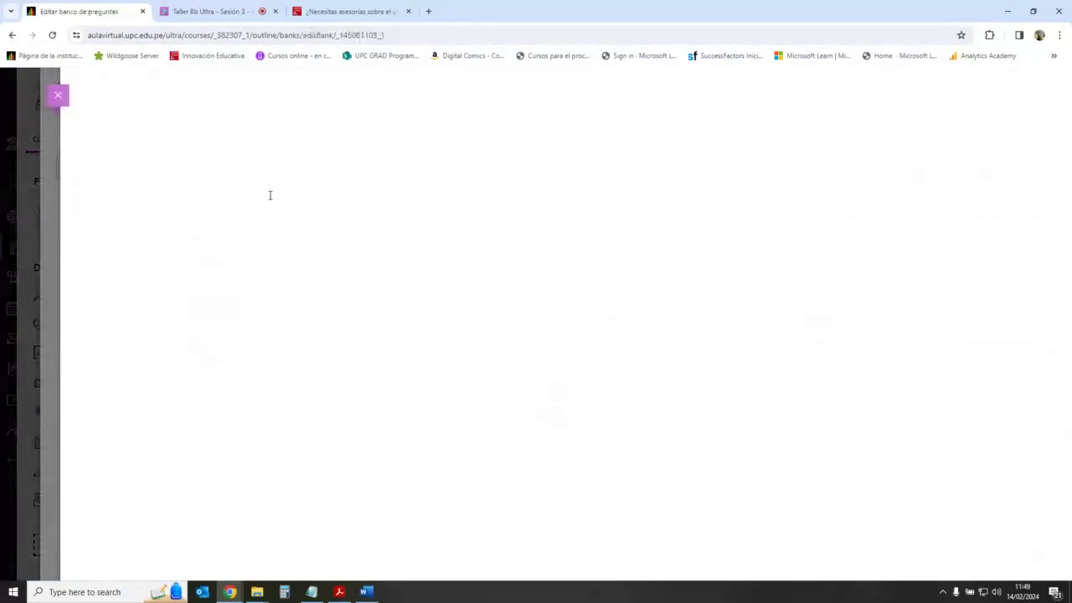
left_click(350, 111)
left_click_drag(351, 111, 62, 120)
type("P")
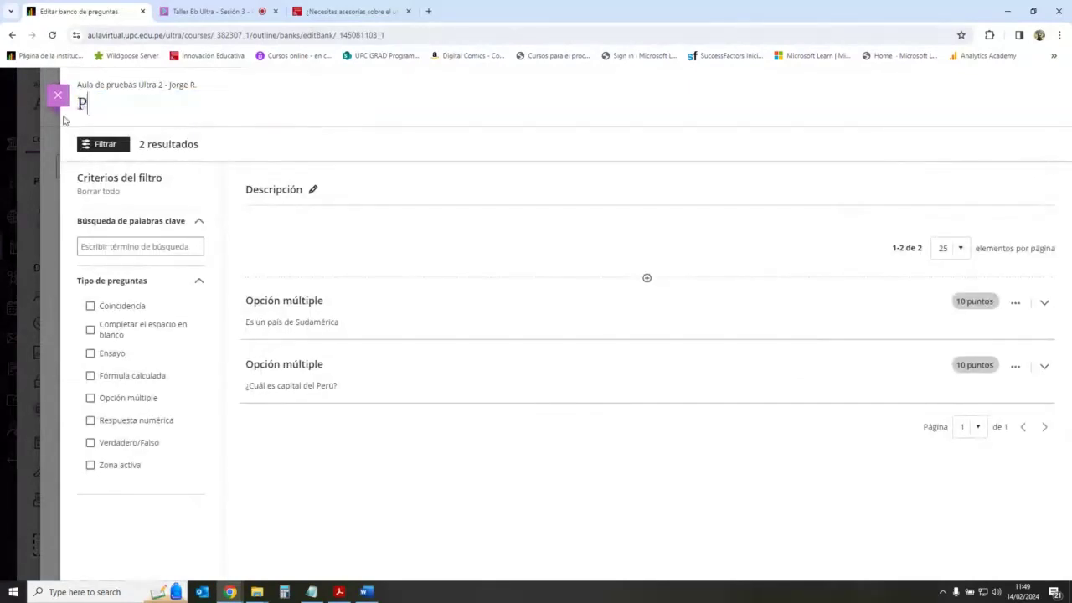
type("reguntas")
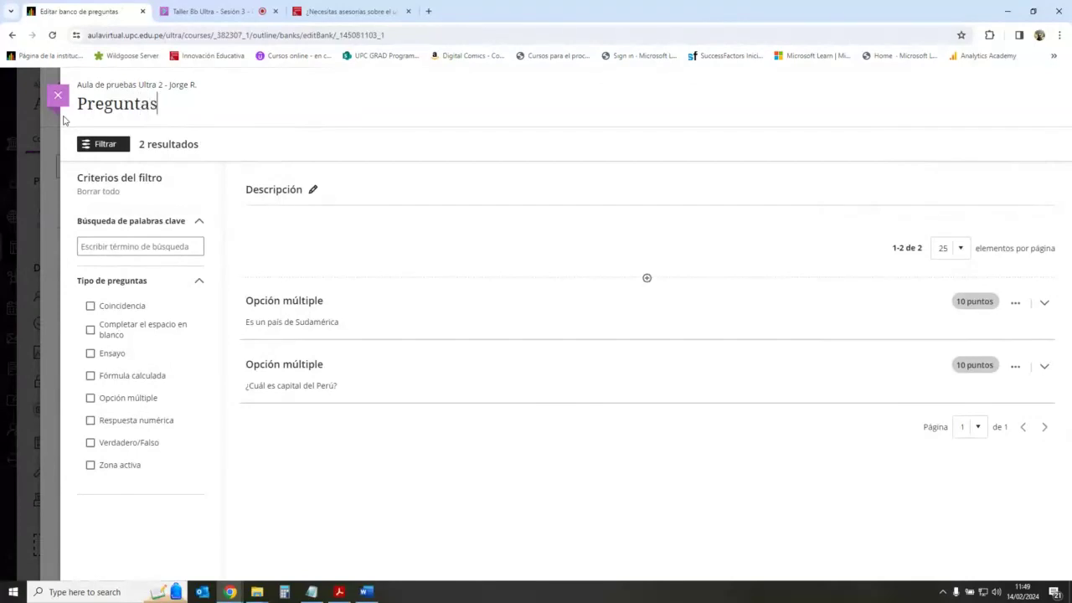
type(" de la Unidad 1")
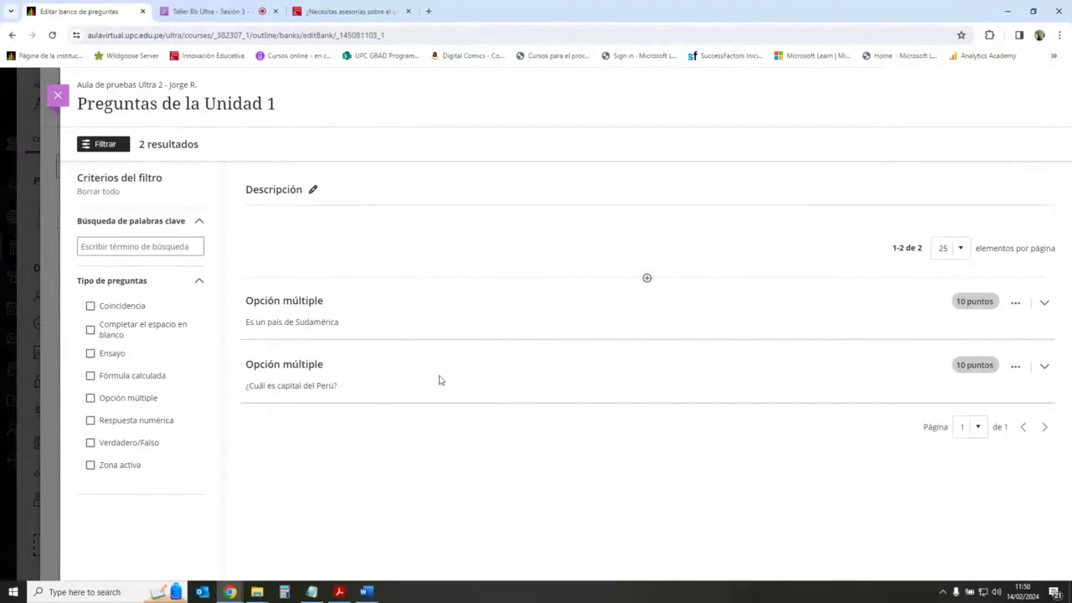
Step: Add a true/false question 'La capital de Rusia es Moscú' answered Verdadero and save it
left_click(647, 279)
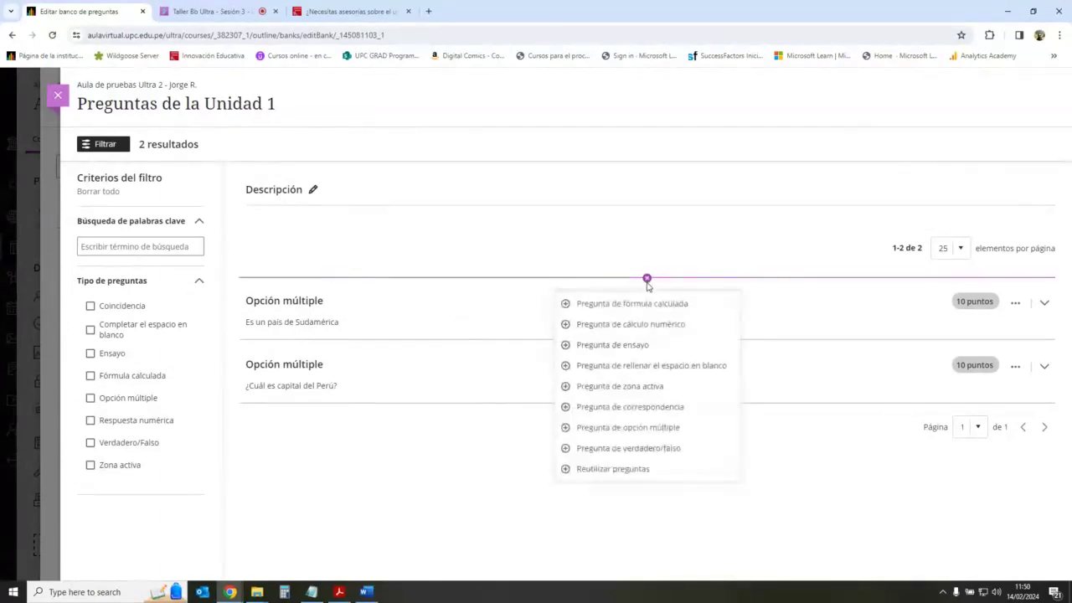
left_click(648, 450)
left_click(354, 307)
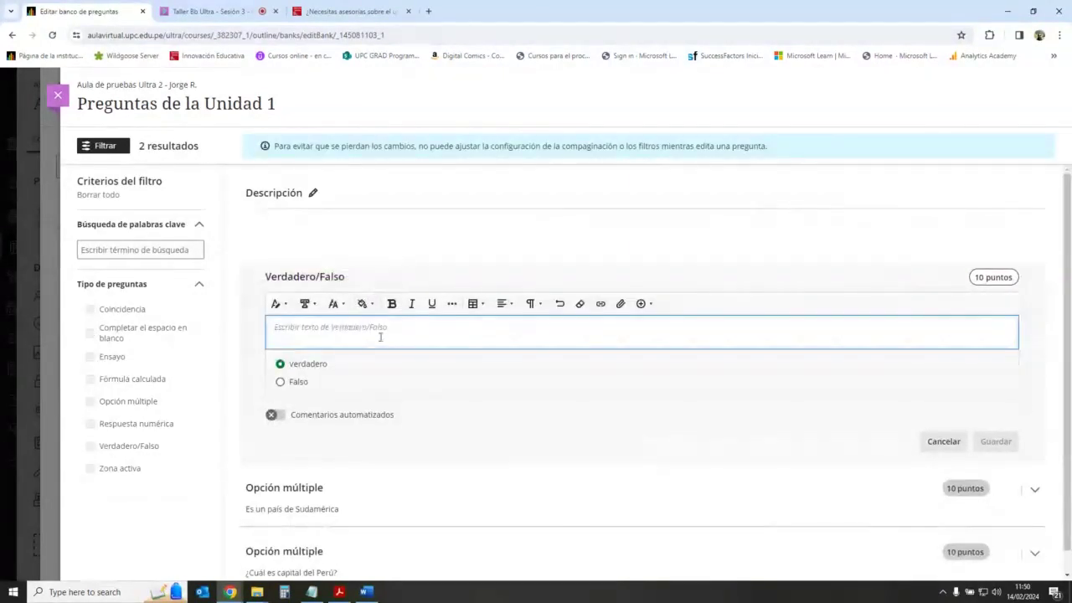
type("La c")
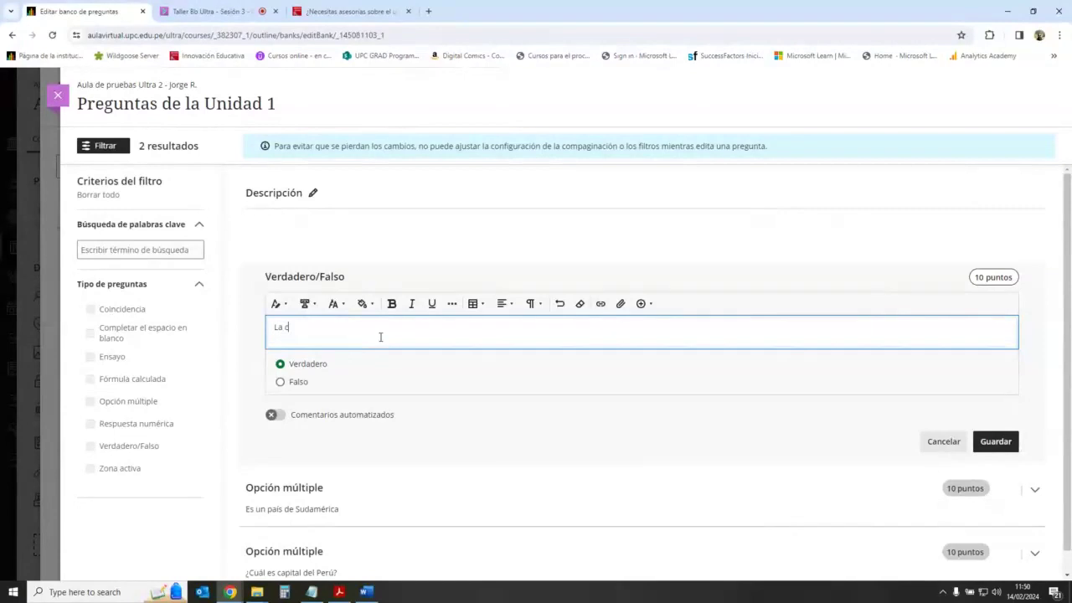
type("apital de Rusia es Moscú")
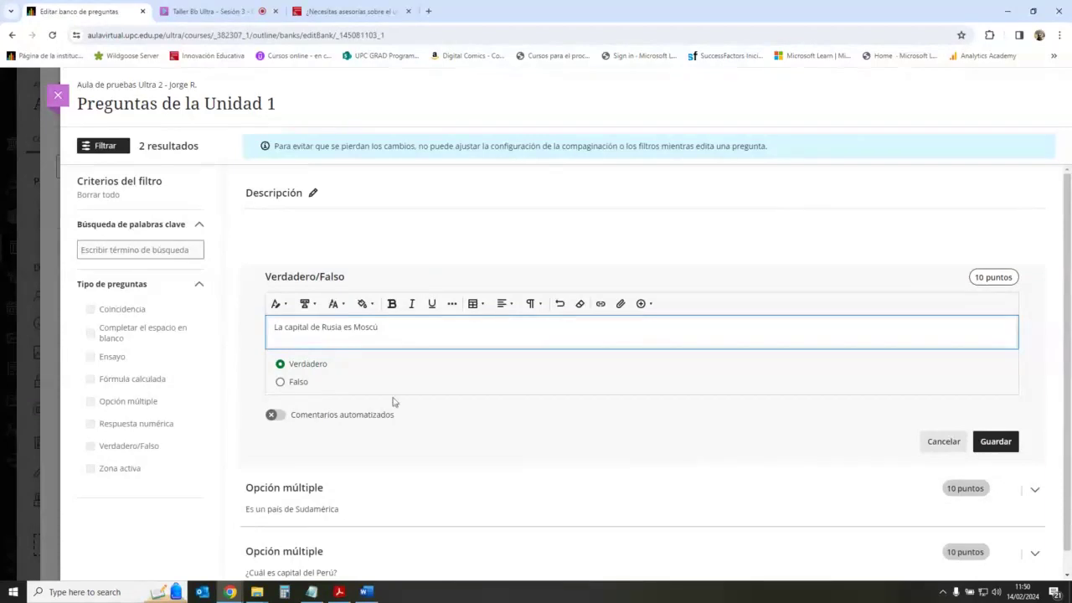
left_click(511, 470)
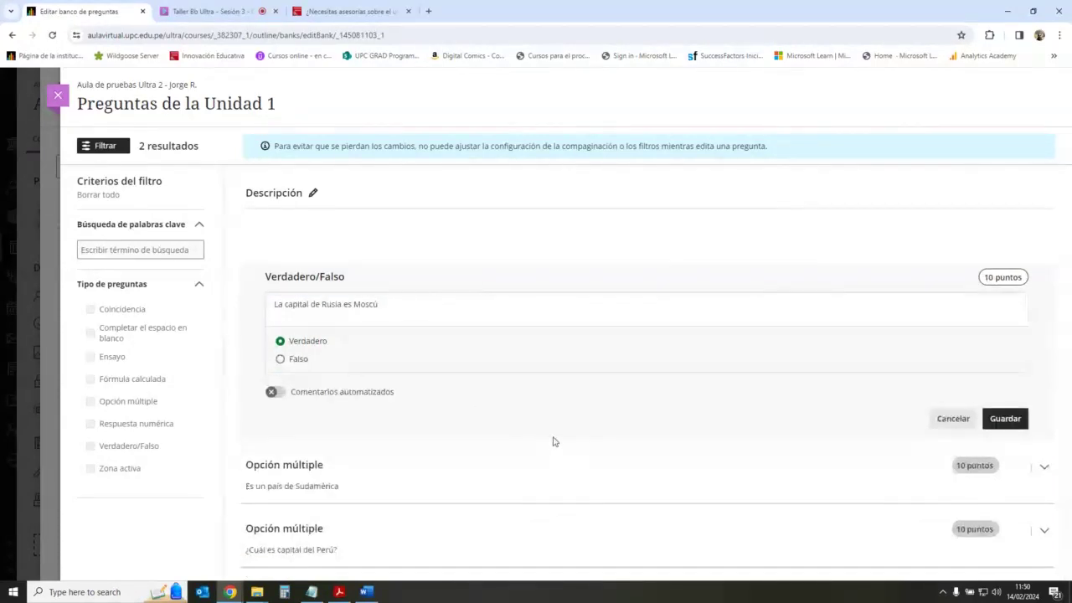
left_click(1003, 418)
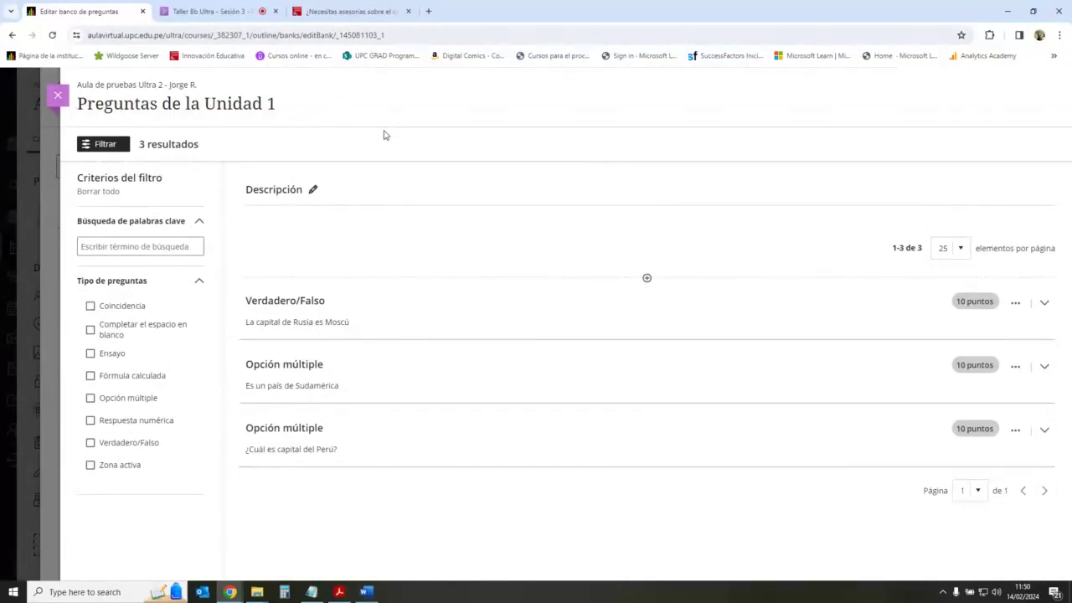
Step: Close the bank panels and bring up the options for adding course content
left_click(58, 96)
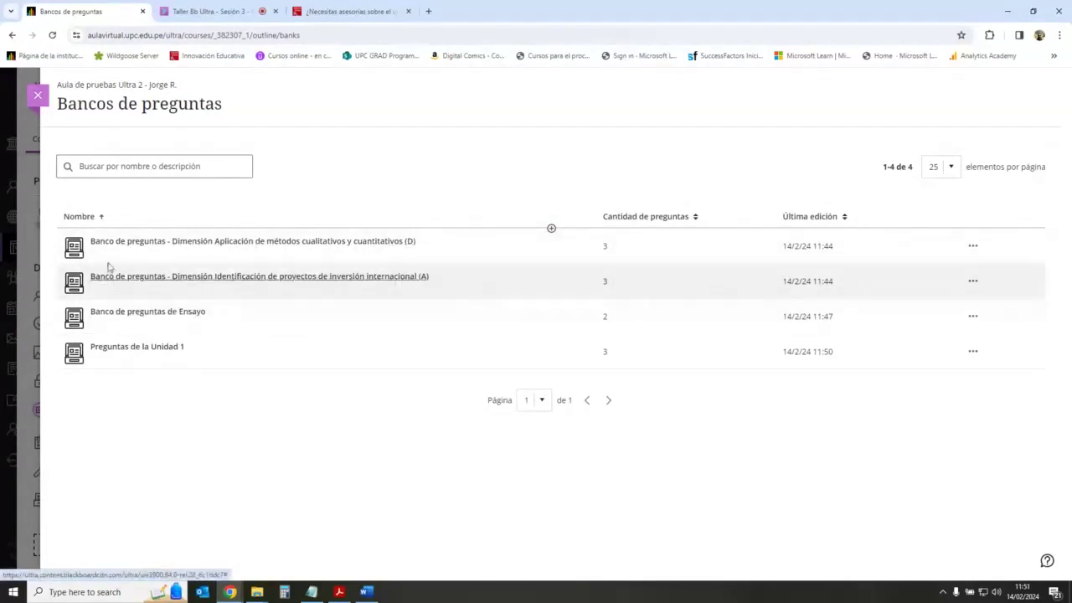
left_click(37, 97)
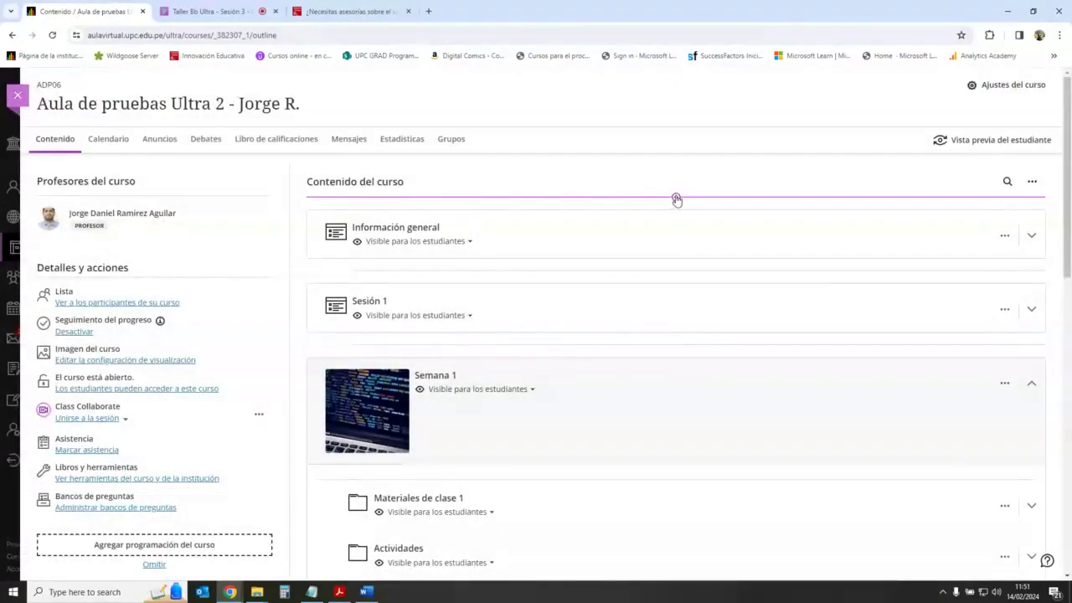
left_click(676, 198)
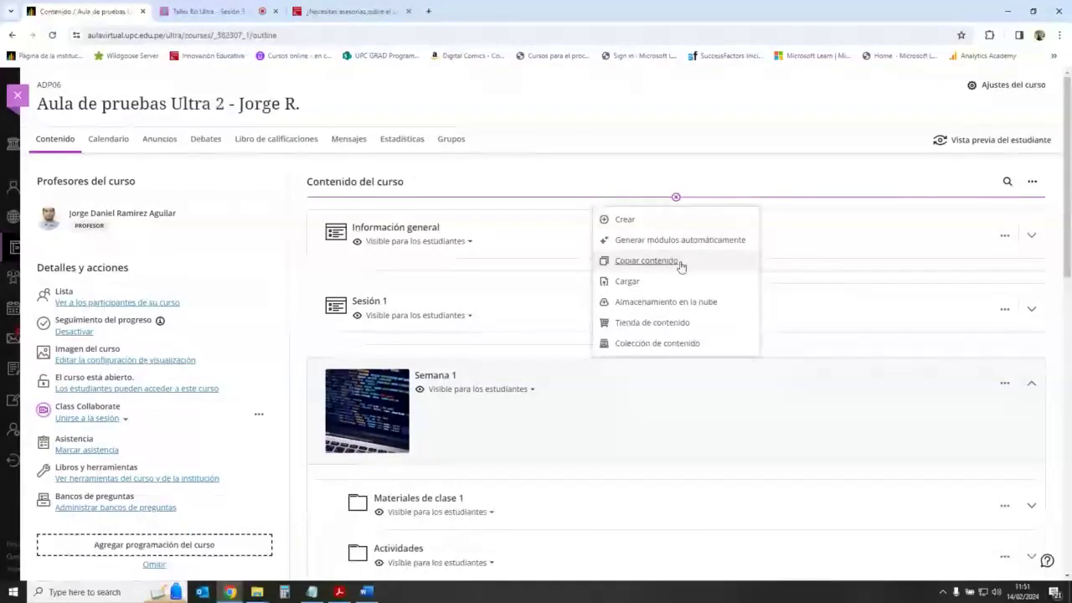
Step: Browse to the question banks of Aula de pruebas Ultra - Presencial in Copiar elementos
left_click(681, 263)
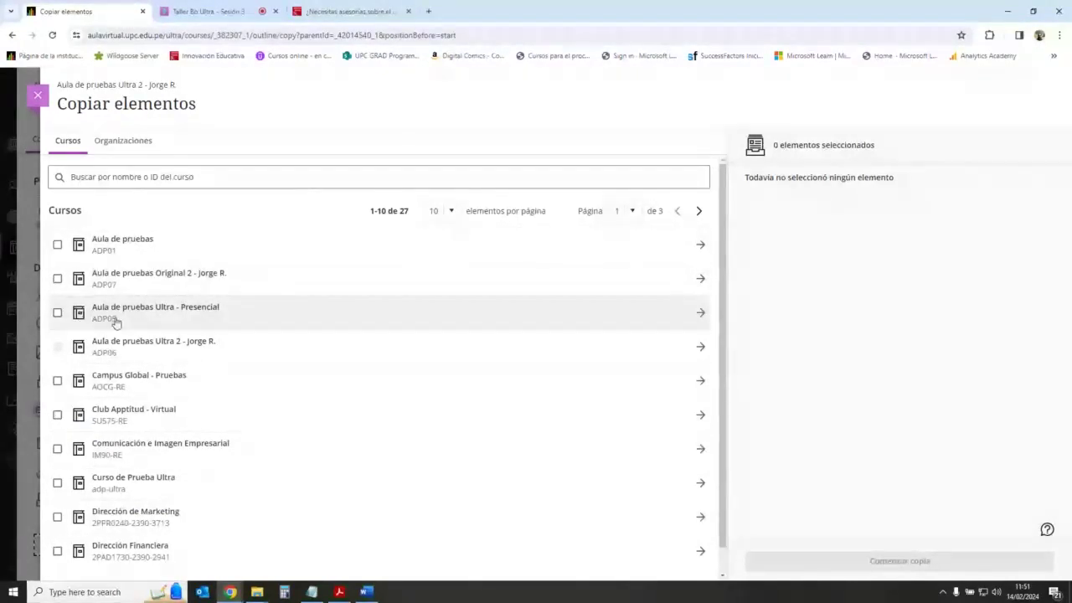
left_click(57, 313)
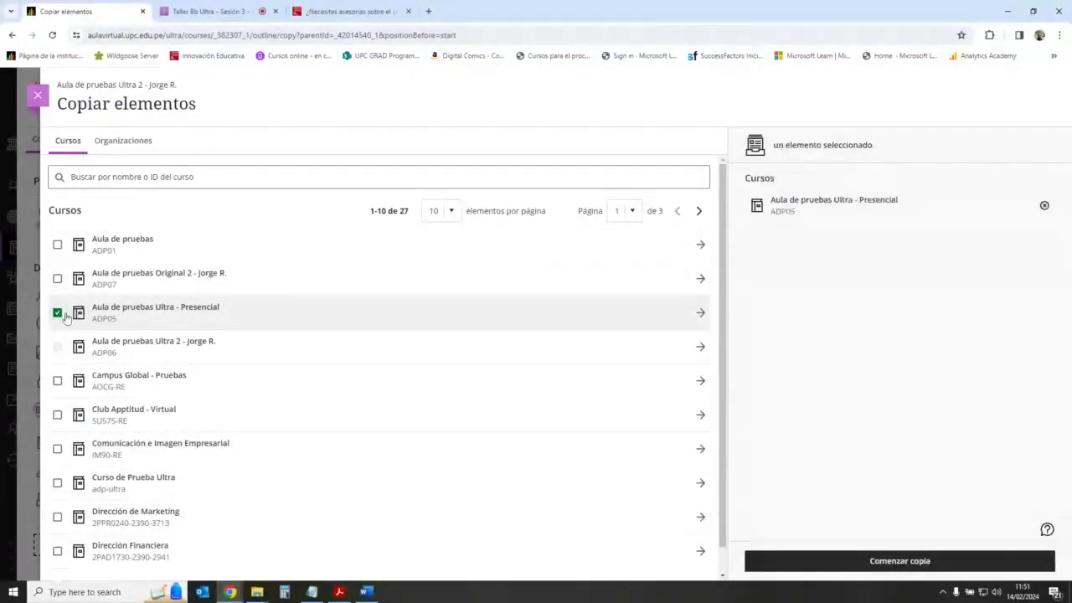
left_click(57, 313)
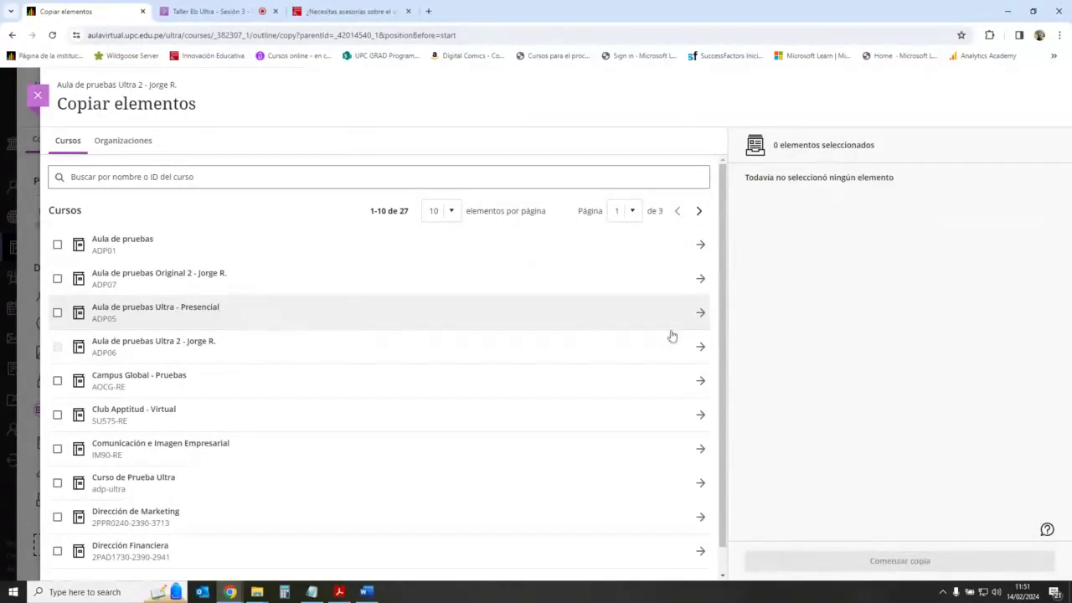
left_click(700, 313)
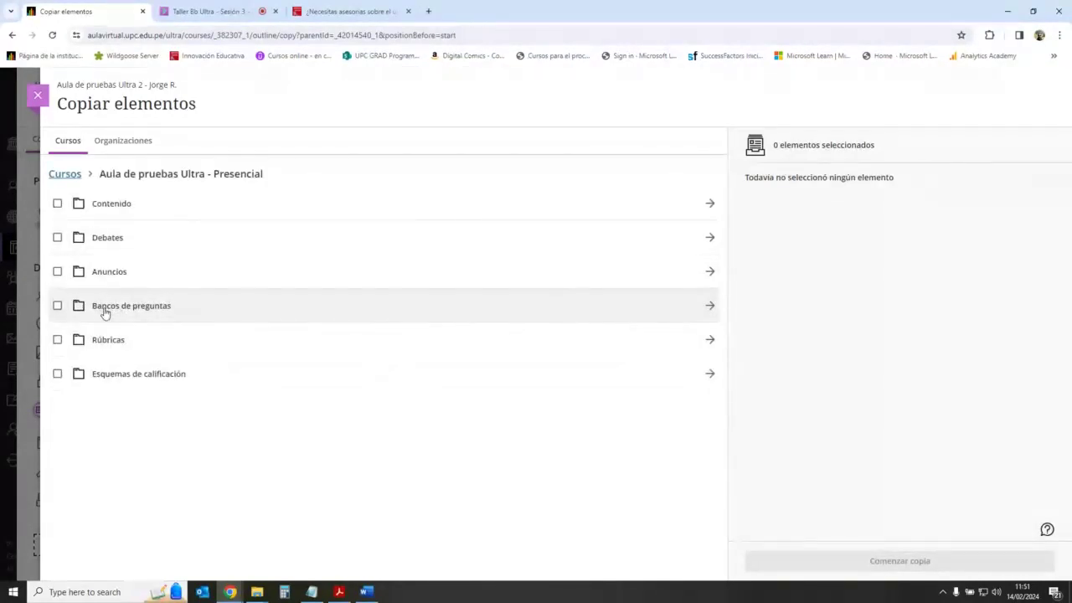
left_click(710, 307)
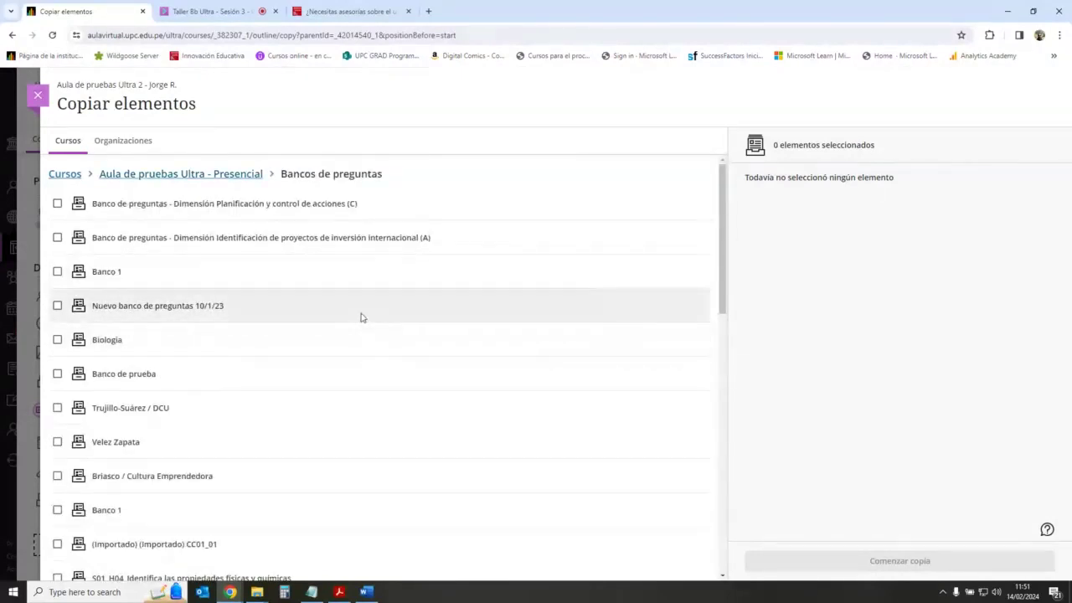
Step: Select the Biologia, Banco de prueba and Banco 1 banks for copying
scroll(361, 316, "down", 1)
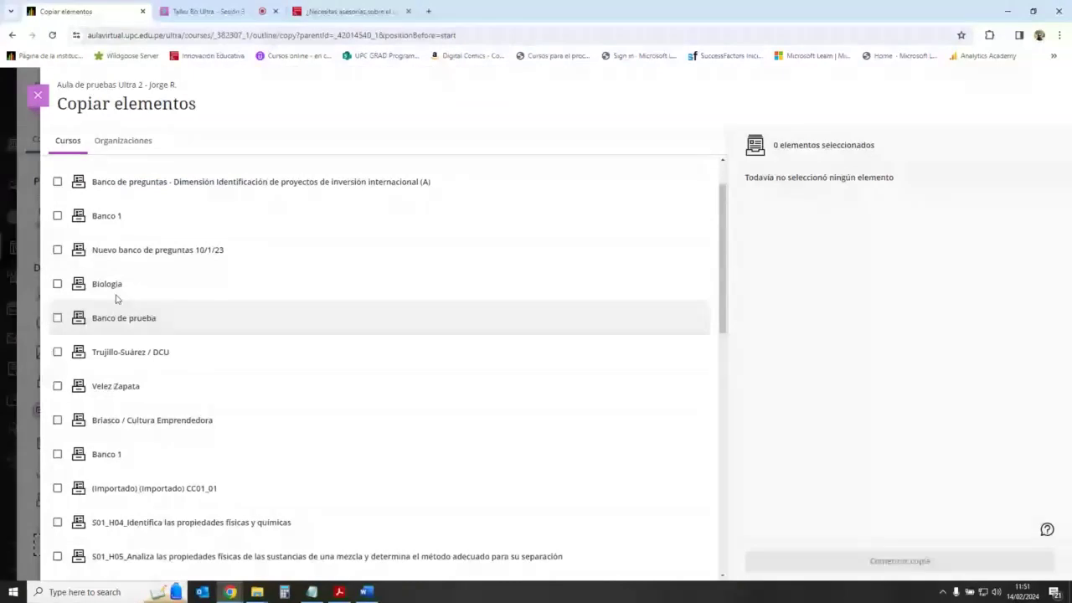
left_click(57, 284)
scroll(256, 358, "down", 3)
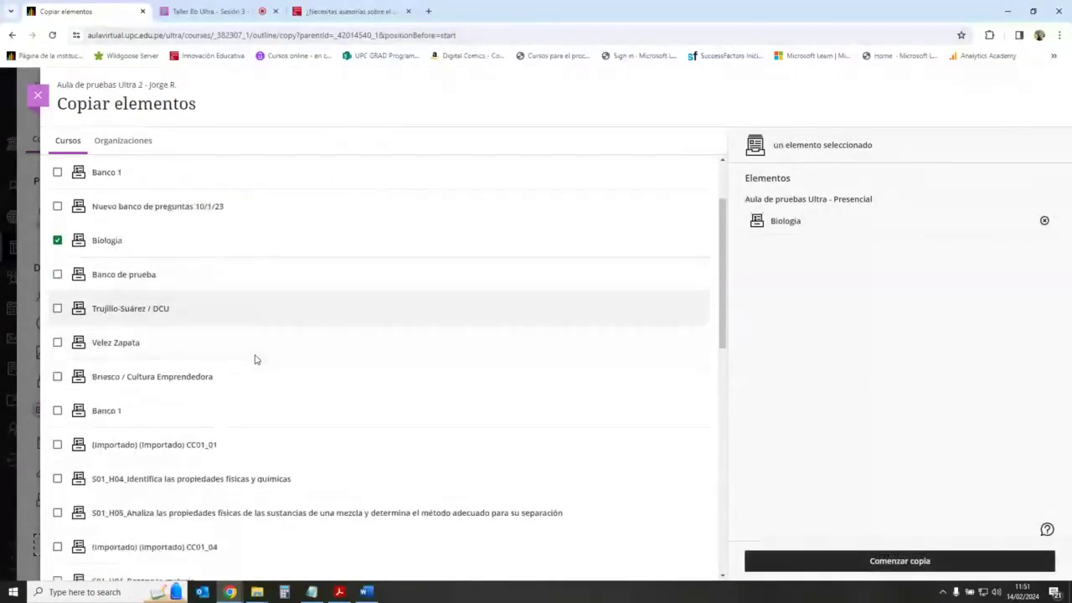
scroll(233, 335, "down", 3)
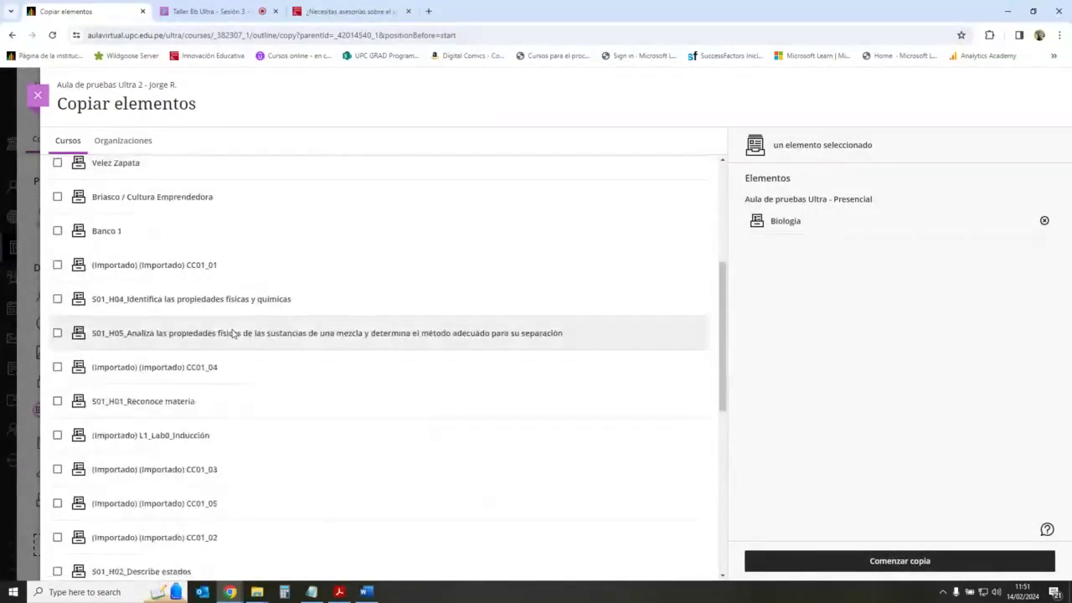
scroll(193, 329, "up", 3)
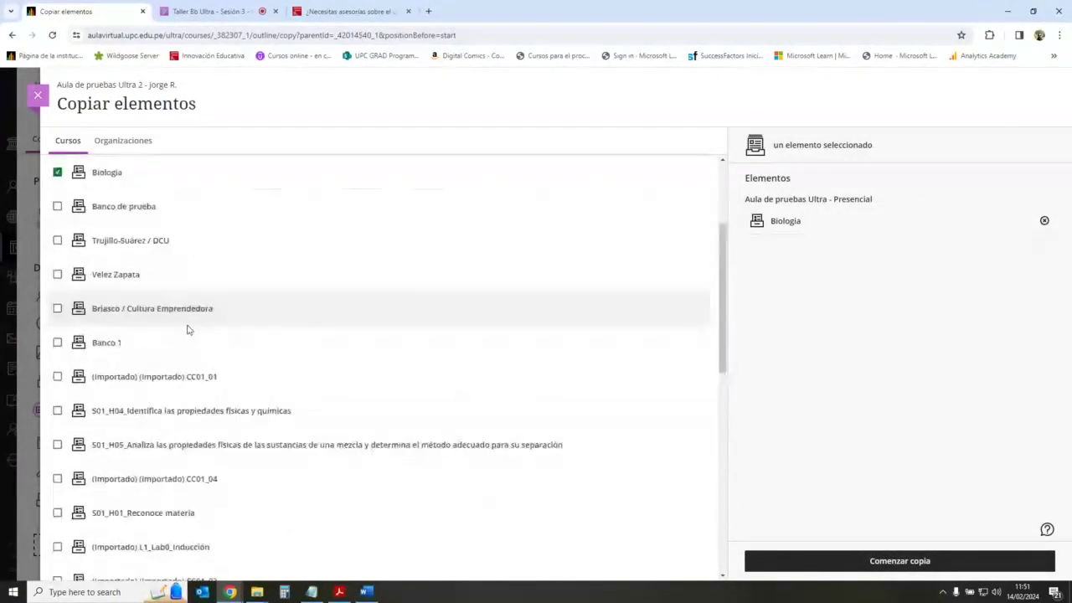
left_click(57, 206)
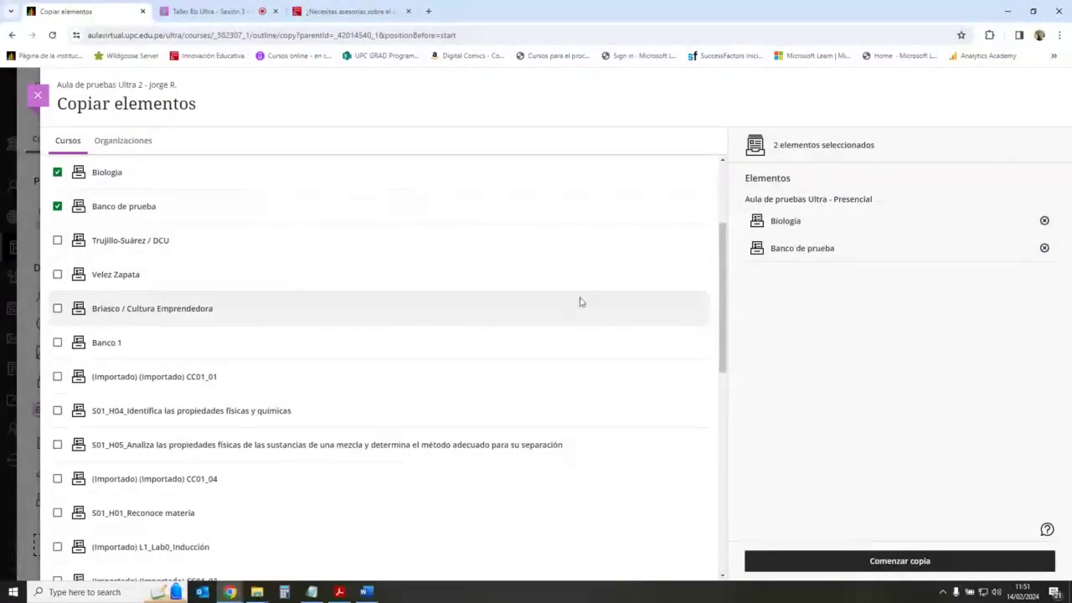
scroll(207, 310, "down", 4)
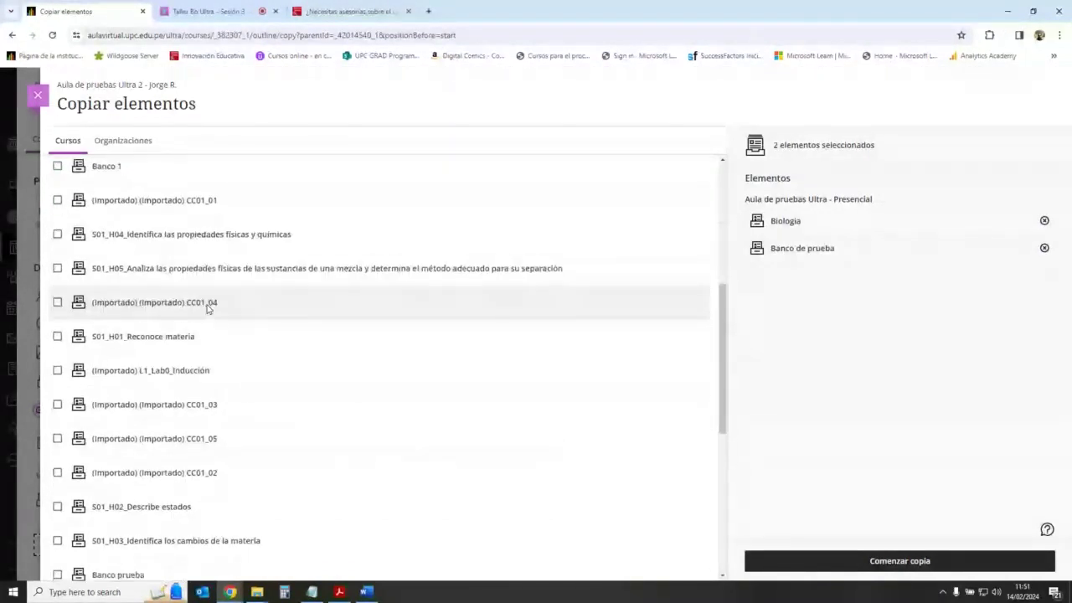
scroll(208, 310, "down", 8)
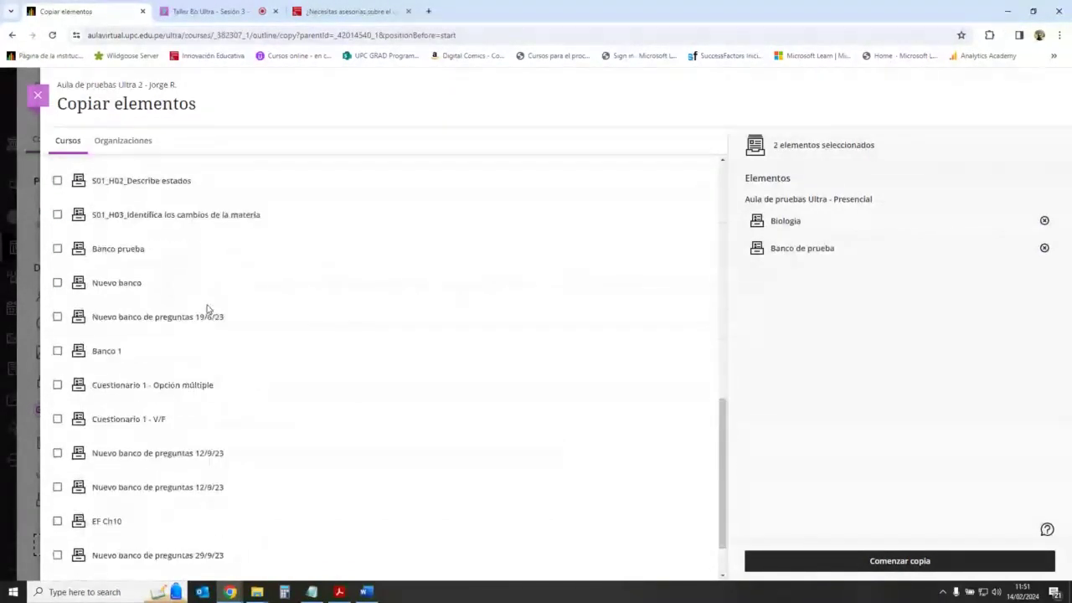
left_click(58, 352)
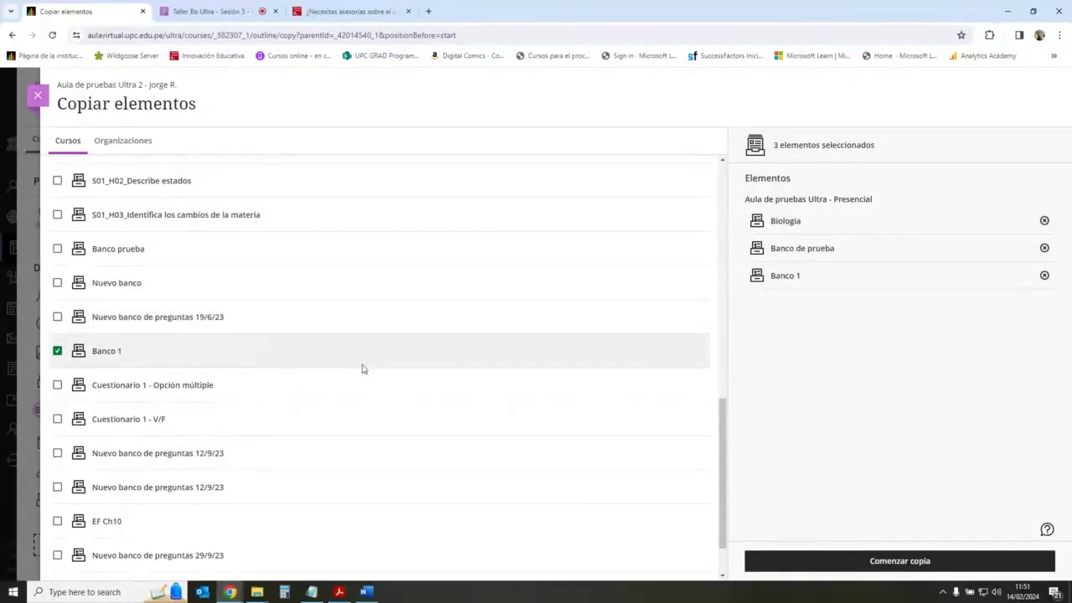
scroll(361, 367, "up", 10)
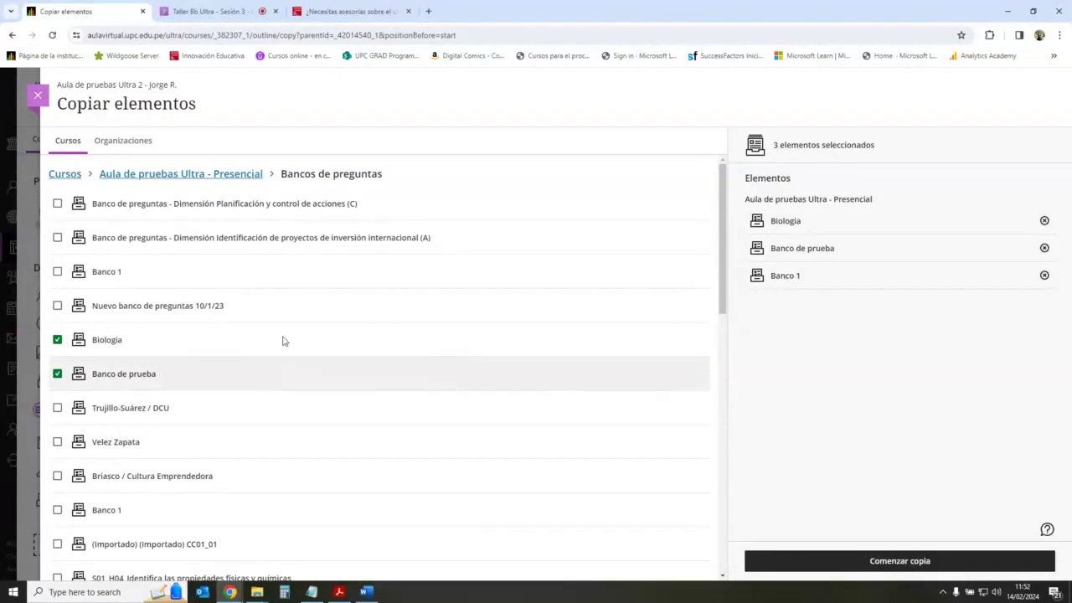
Step: Copy the three selected banks into this course, then view its question banks list
left_click(918, 562)
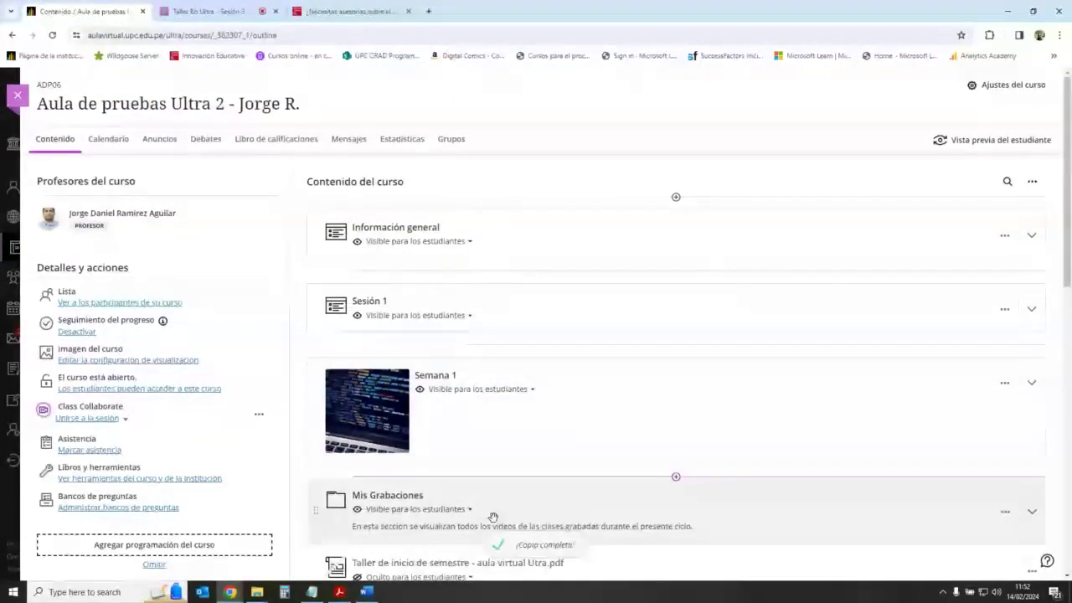
left_click(150, 507)
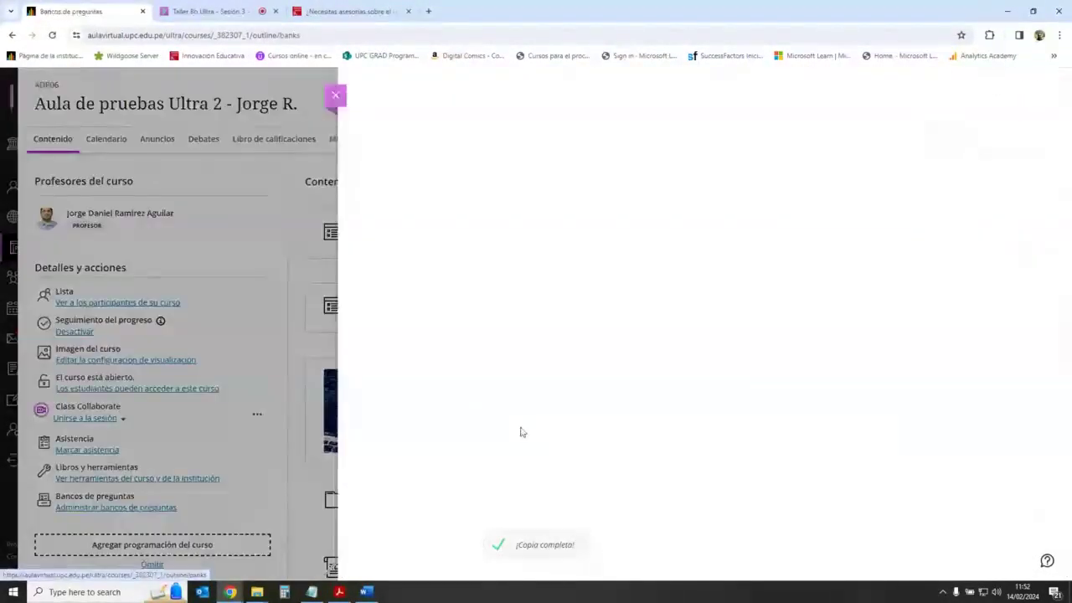
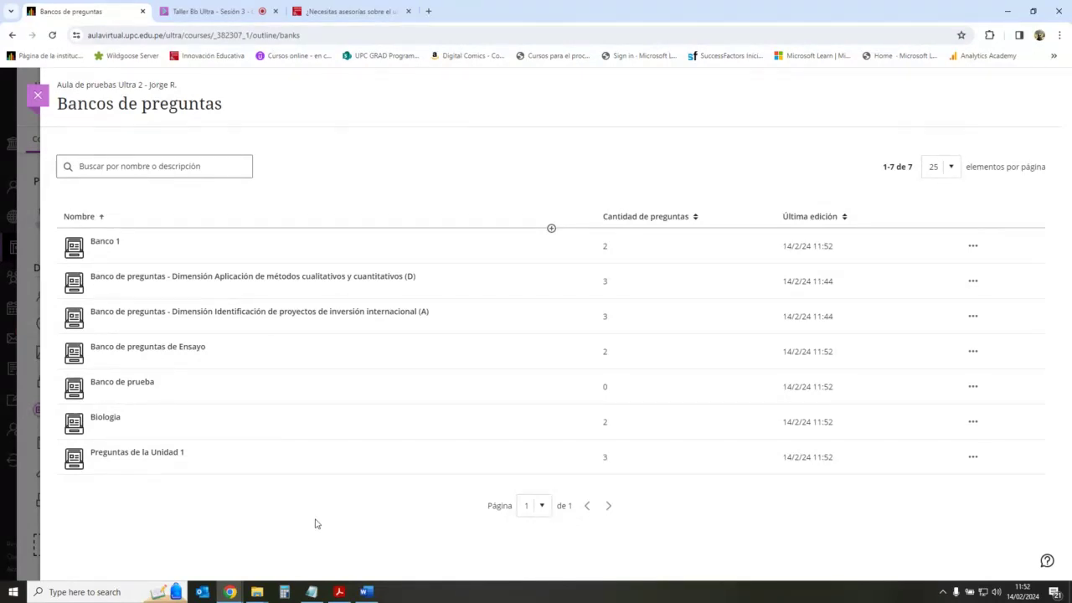
Step: Check the Collaborate tab, then close the Bancos de preguntas panel to reveal the course outline
left_click(211, 11)
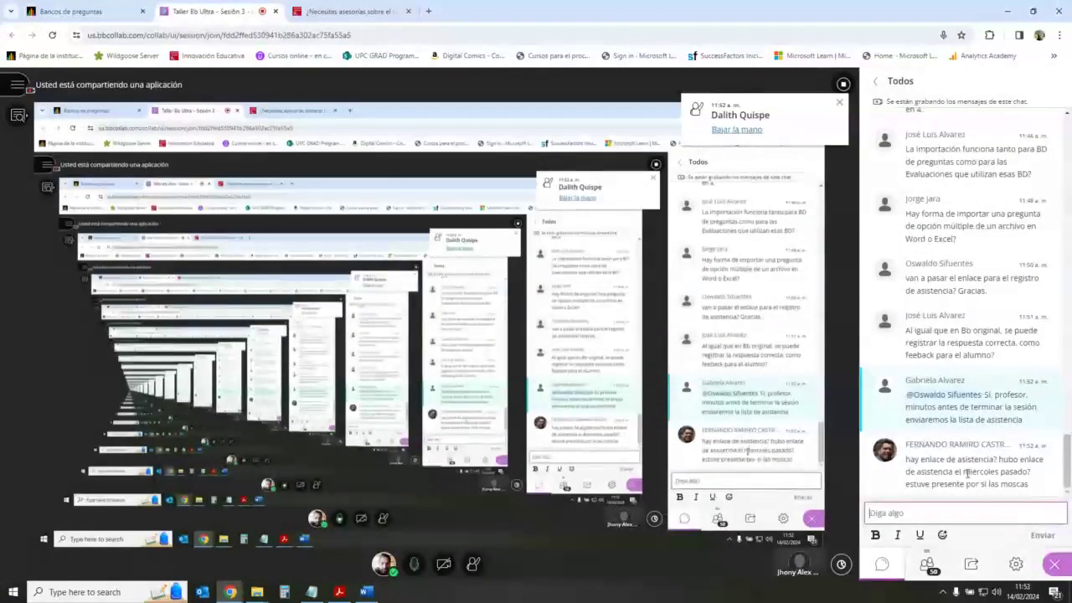
left_click(131, 4)
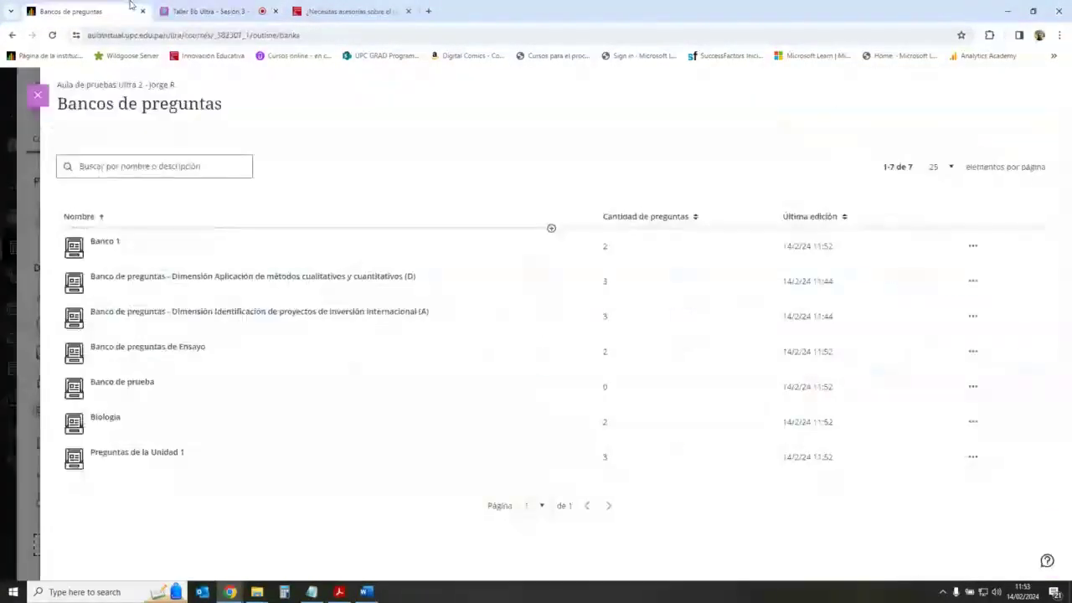
left_click(39, 95)
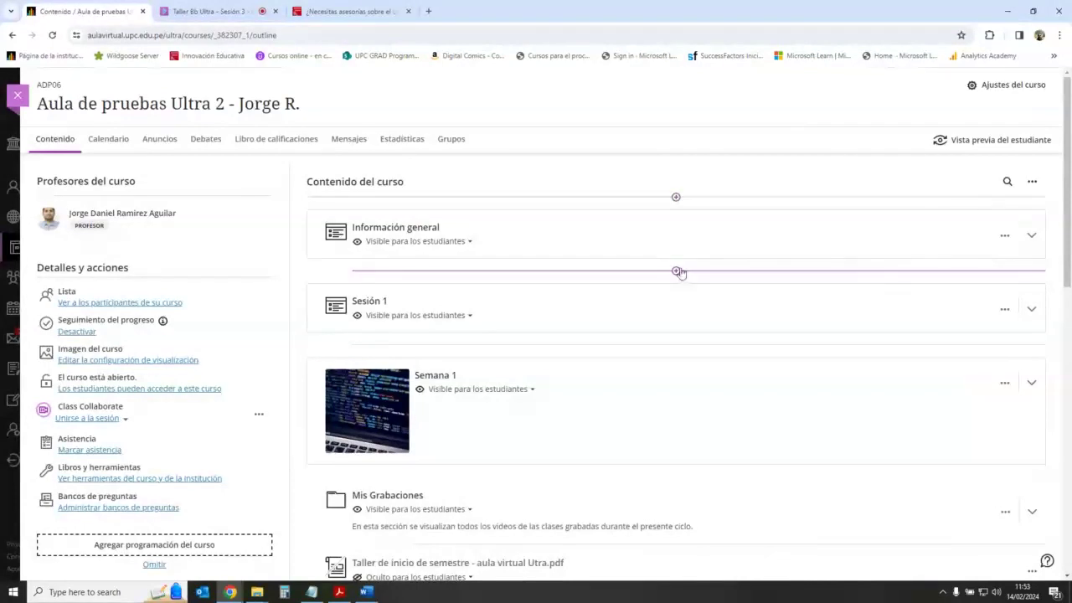
Step: Try the add-content insertion points between items and below the PDF, then dismiss the menu
left_click(676, 197)
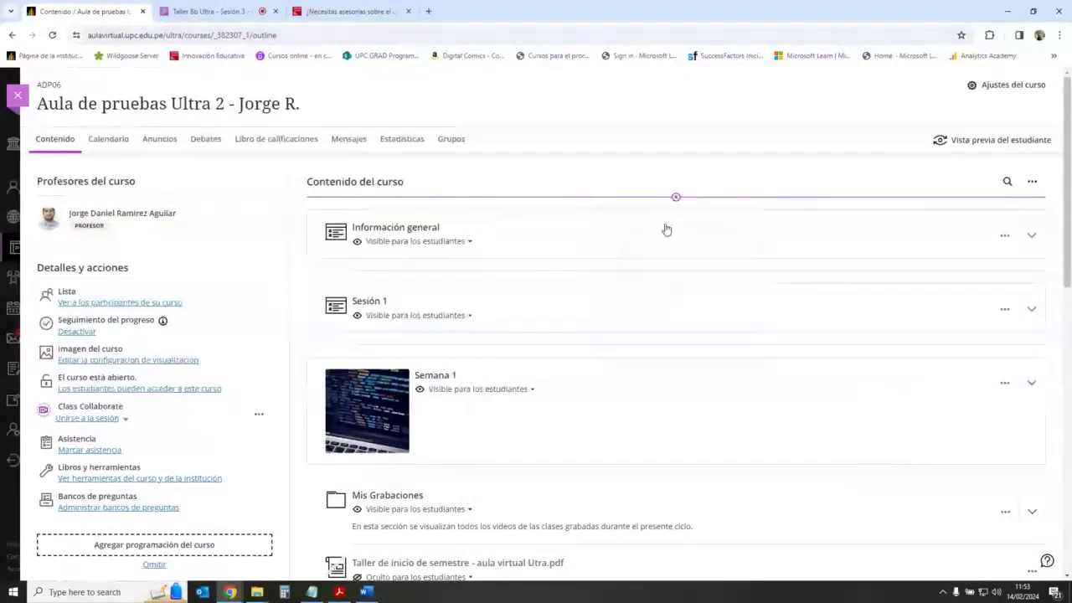
scroll(694, 383, "down", 4)
scroll(694, 383, "down", 4)
scroll(692, 383, "up", 8)
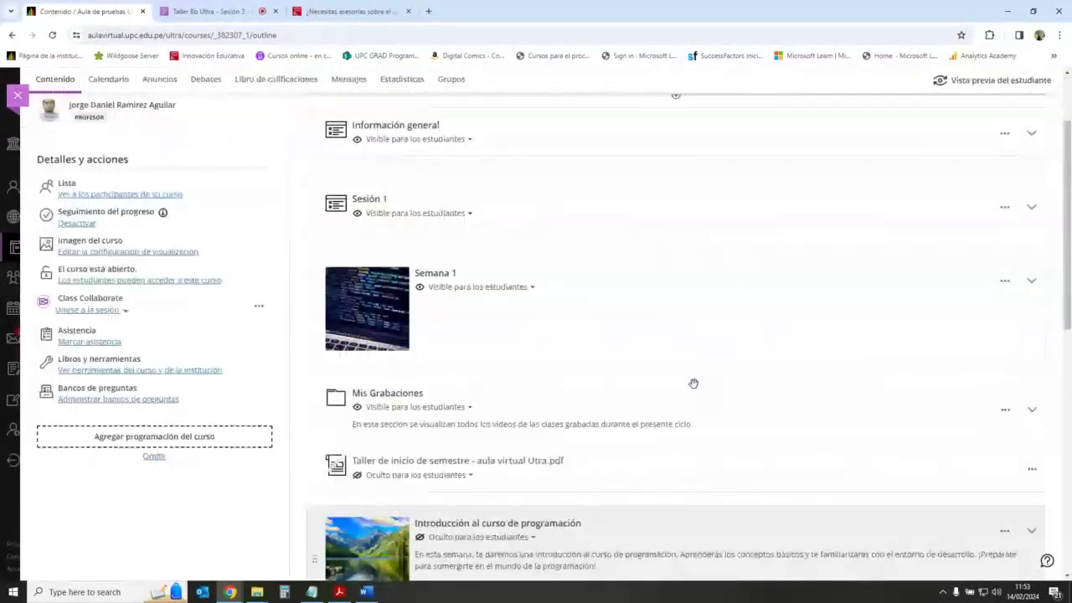
left_click(676, 197)
scroll(687, 363, "down", 3)
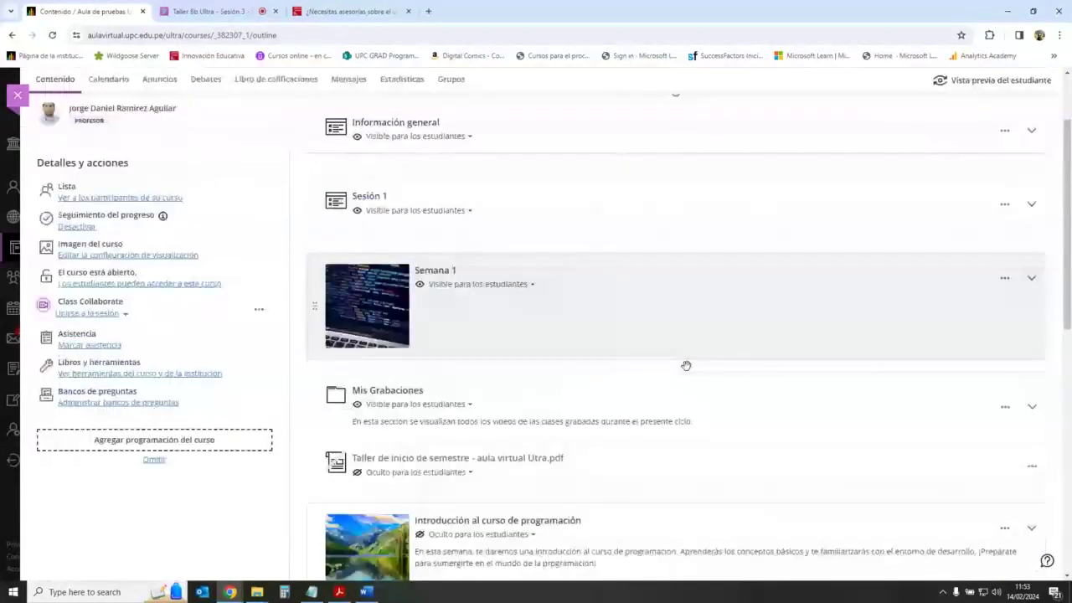
left_click(678, 379)
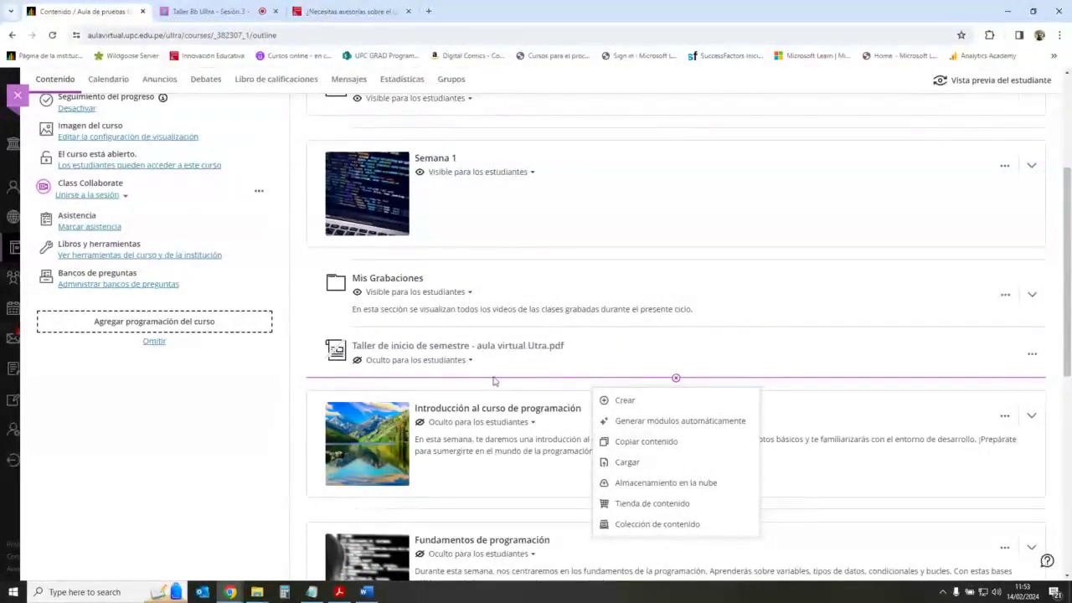
left_click(196, 424)
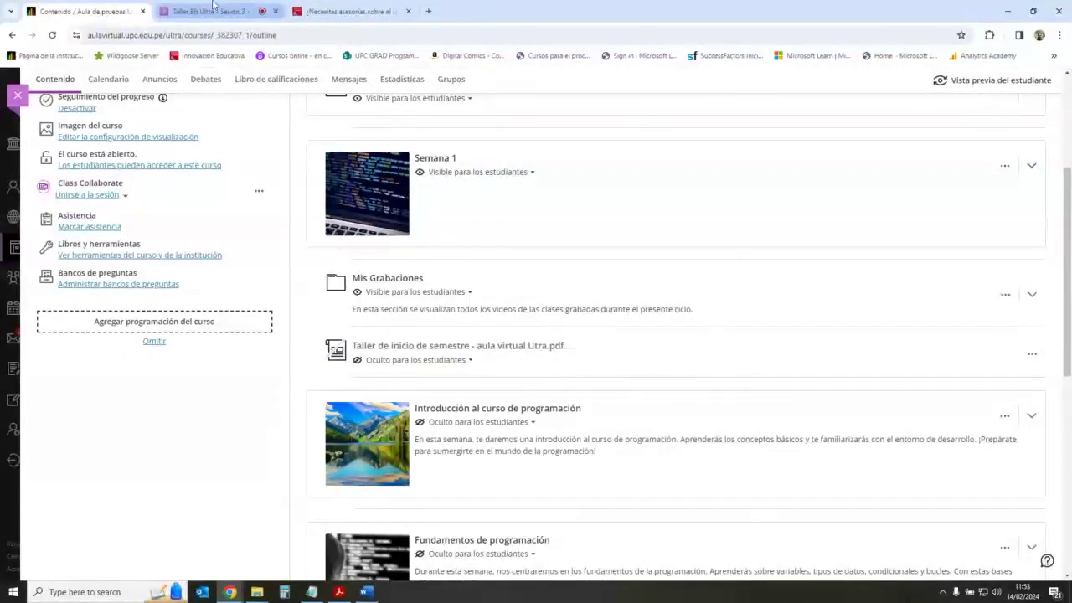
Step: Open Copiar contenido from the add-content menu, close it, and return to Collaborate
left_click(676, 378)
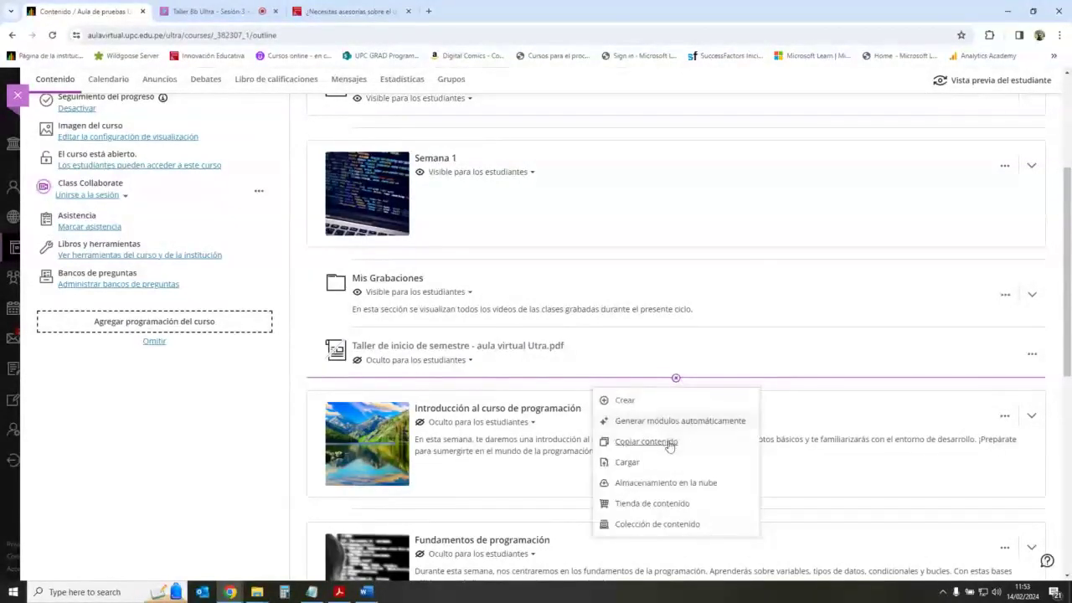
left_click(669, 446)
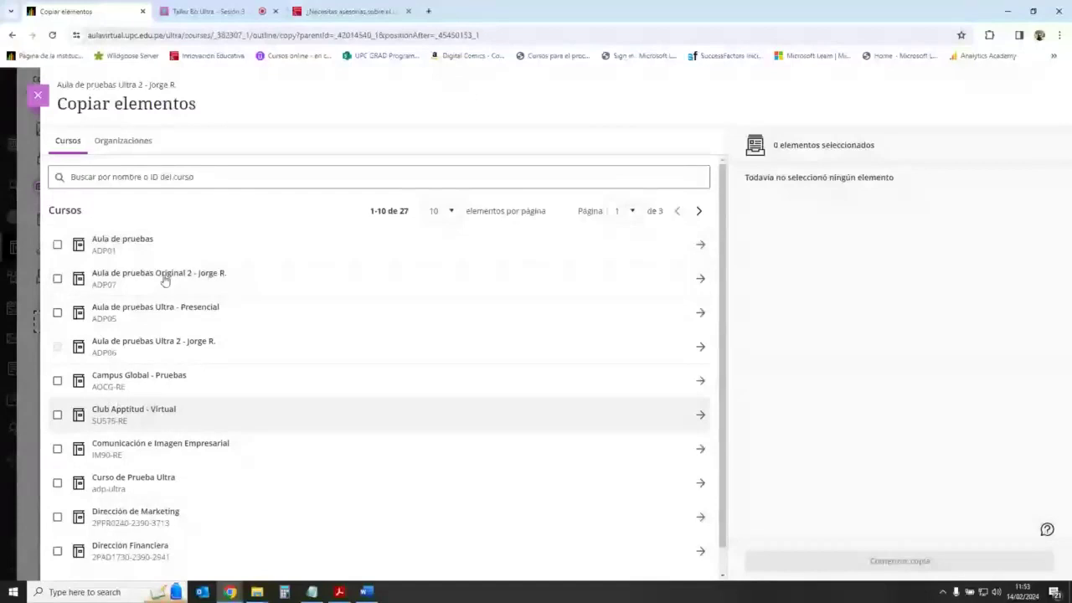
left_click(38, 95)
left_click(201, 11)
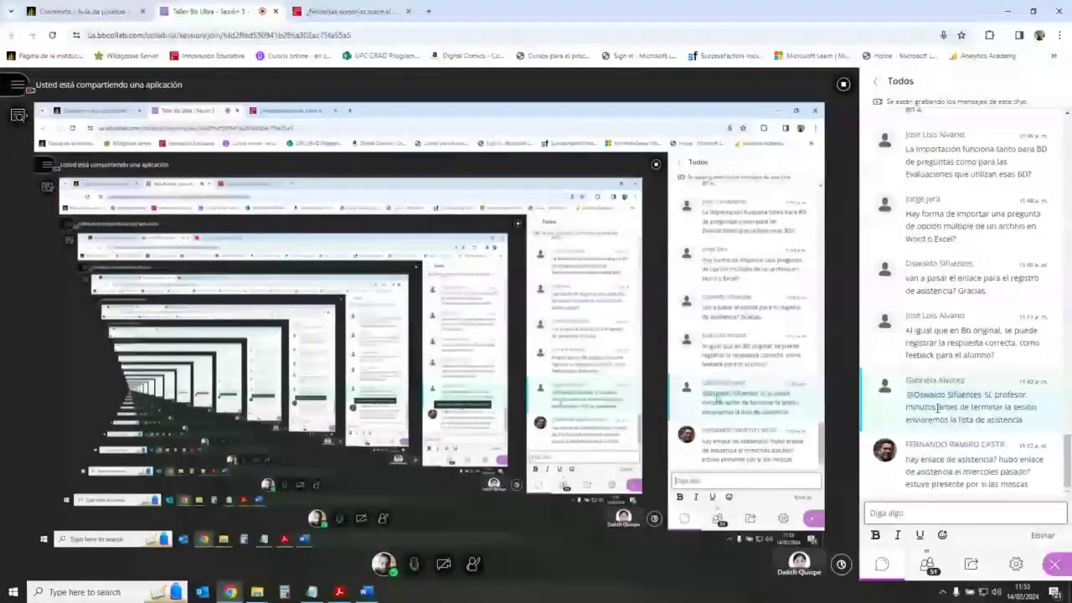
scroll(938, 408, "up", 1)
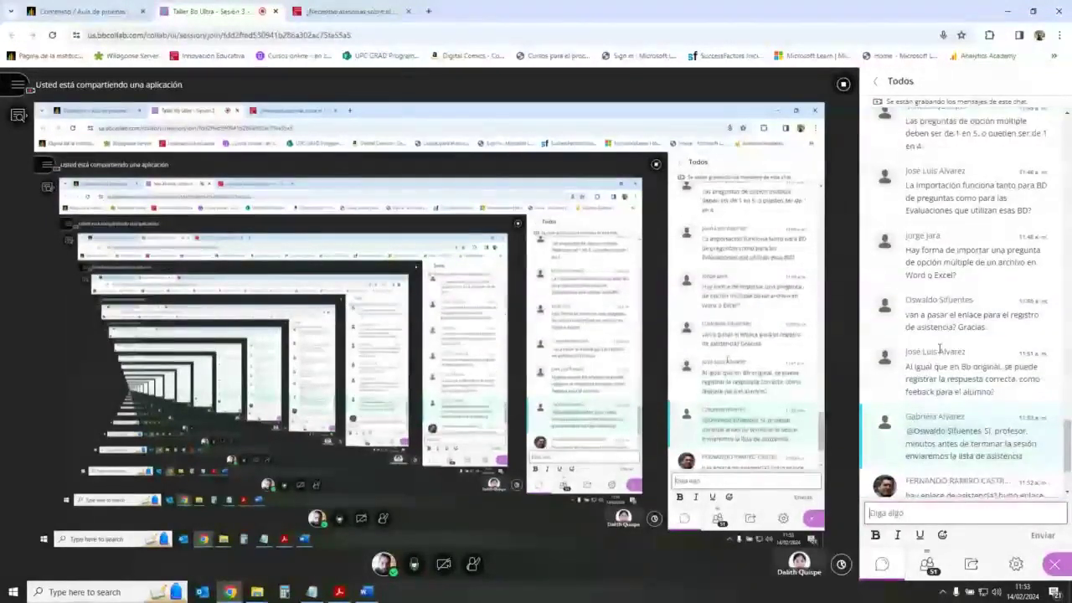
scroll(940, 349, "up", 2)
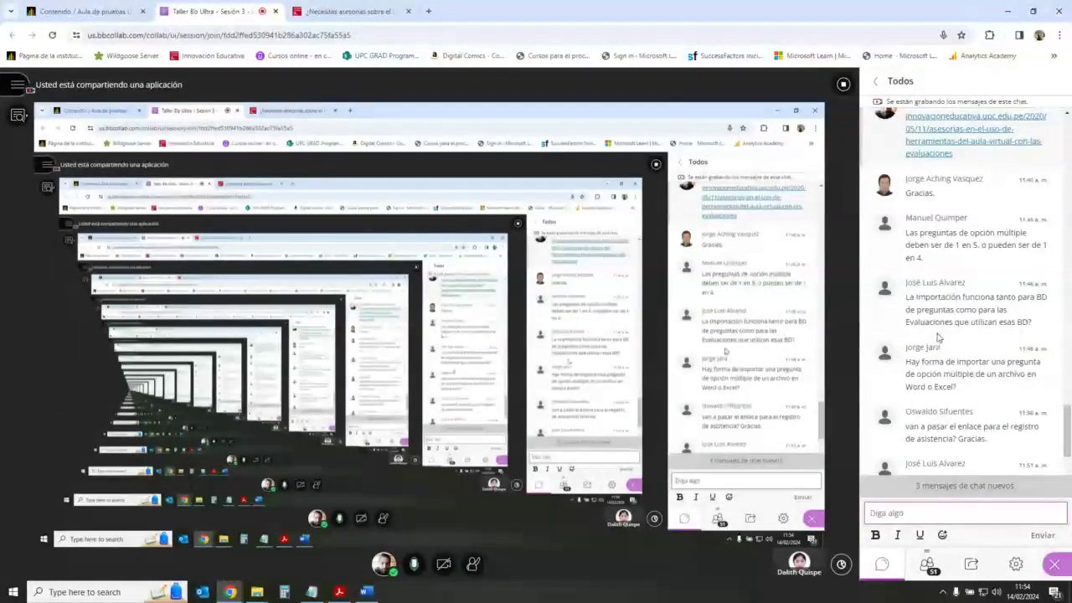
scroll(953, 323, "down", 1)
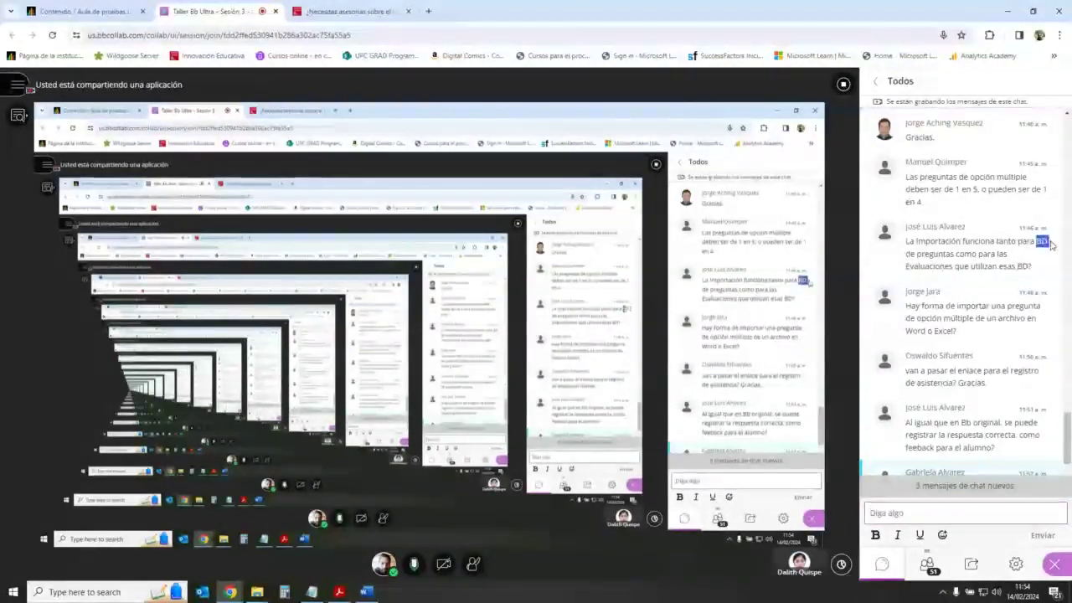
left_click_drag(1035, 242, 926, 248)
left_click(994, 251)
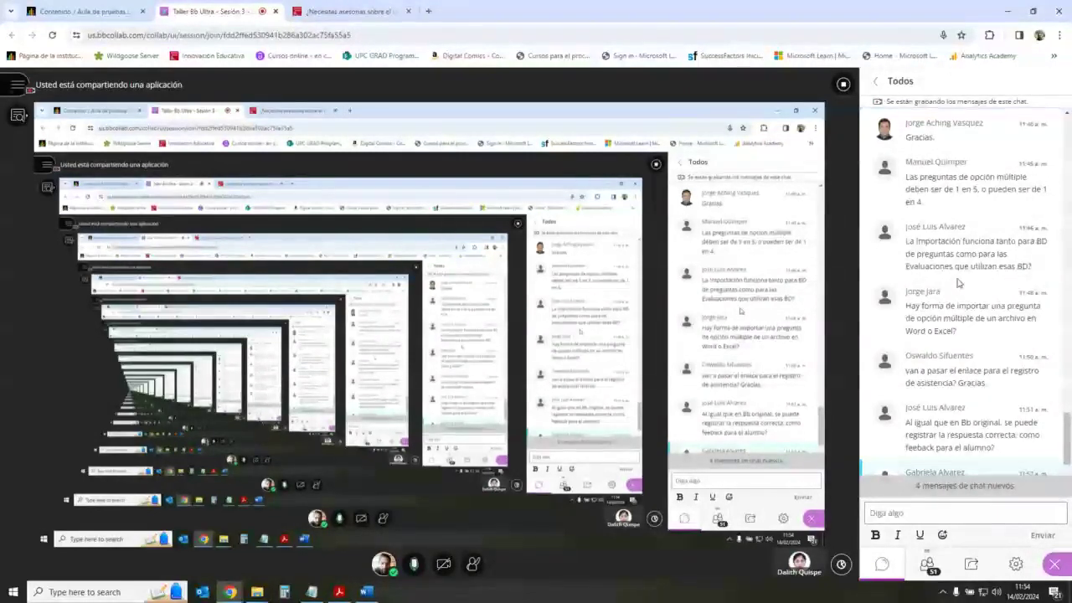
scroll(964, 327, "down", 3)
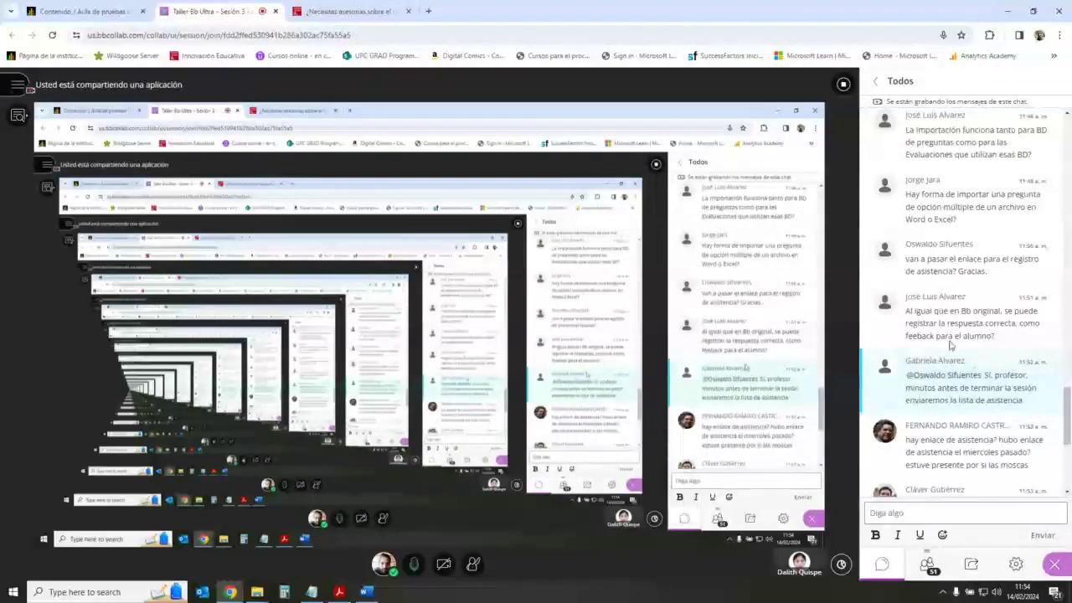
scroll(953, 374, "down", 3)
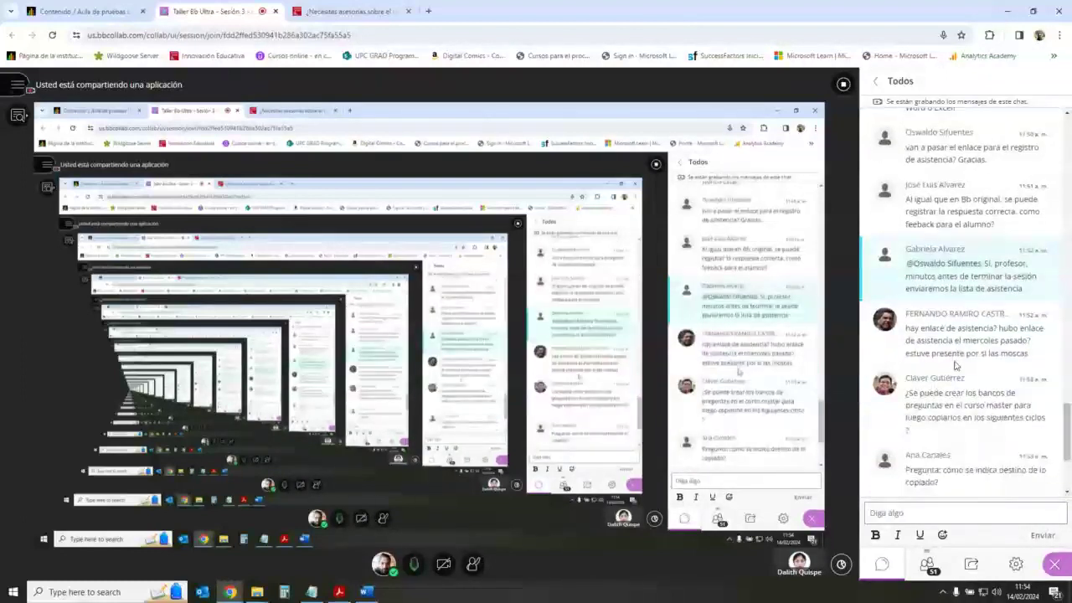
scroll(946, 335, "down", 3)
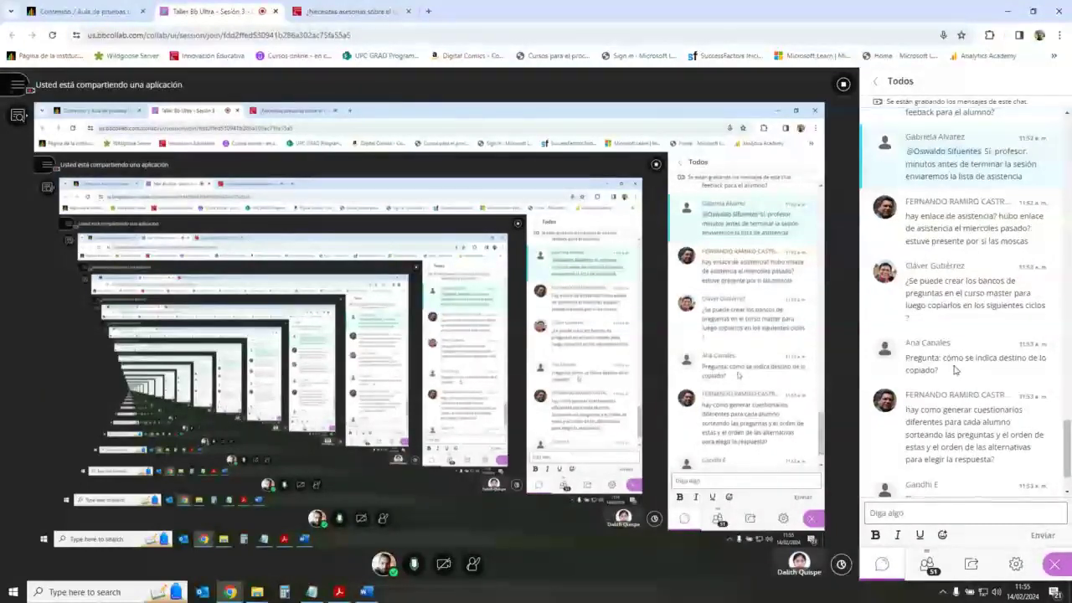
scroll(959, 352, "down", 1)
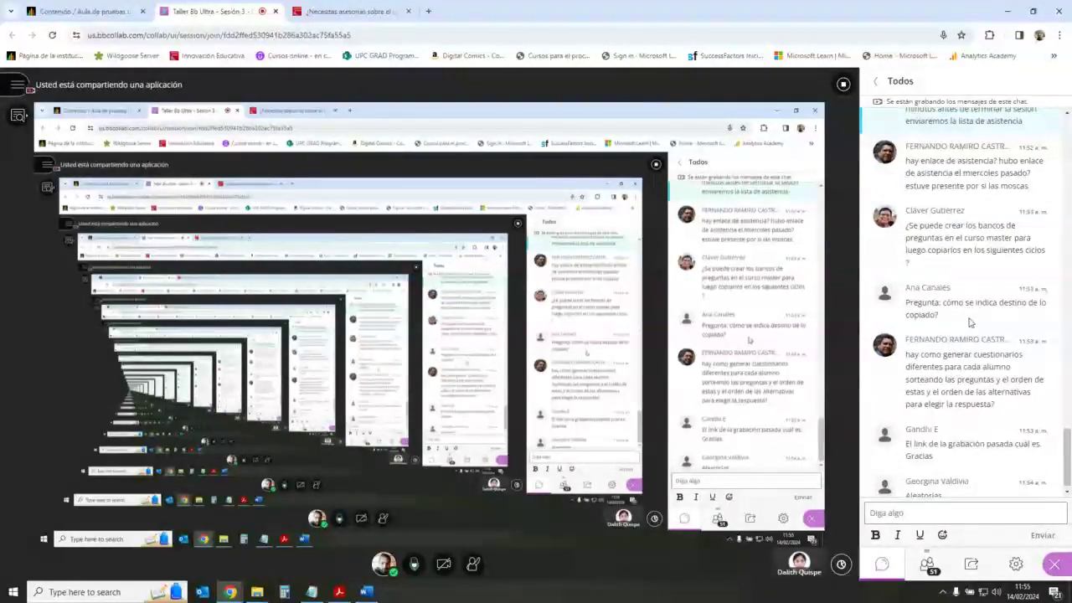
Step: Back on the course page, open and close the copy-content panel and the question banks list
left_click(105, 11)
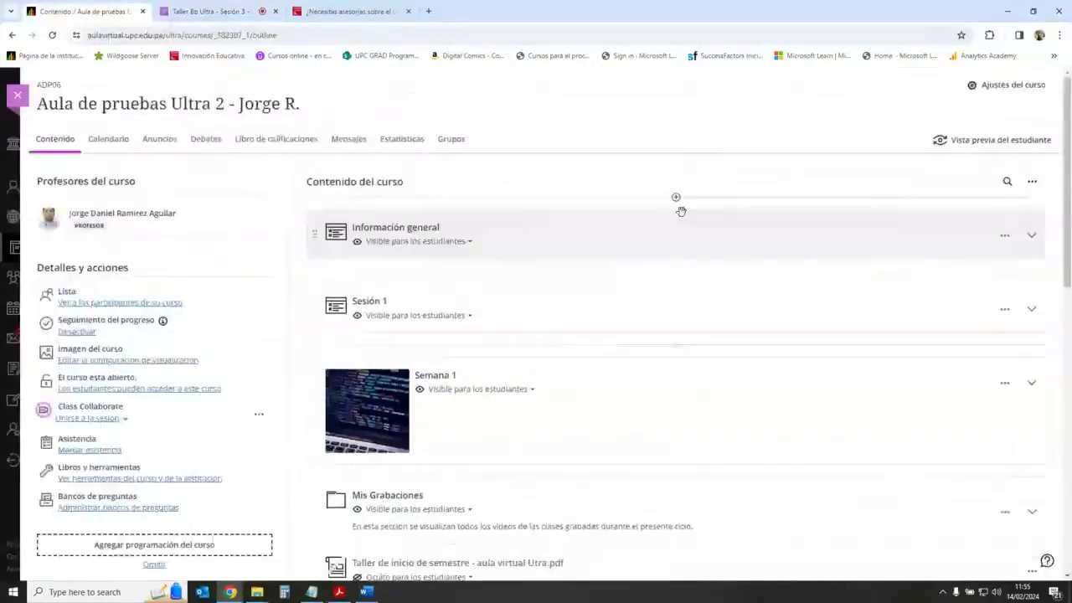
left_click(676, 198)
left_click(660, 260)
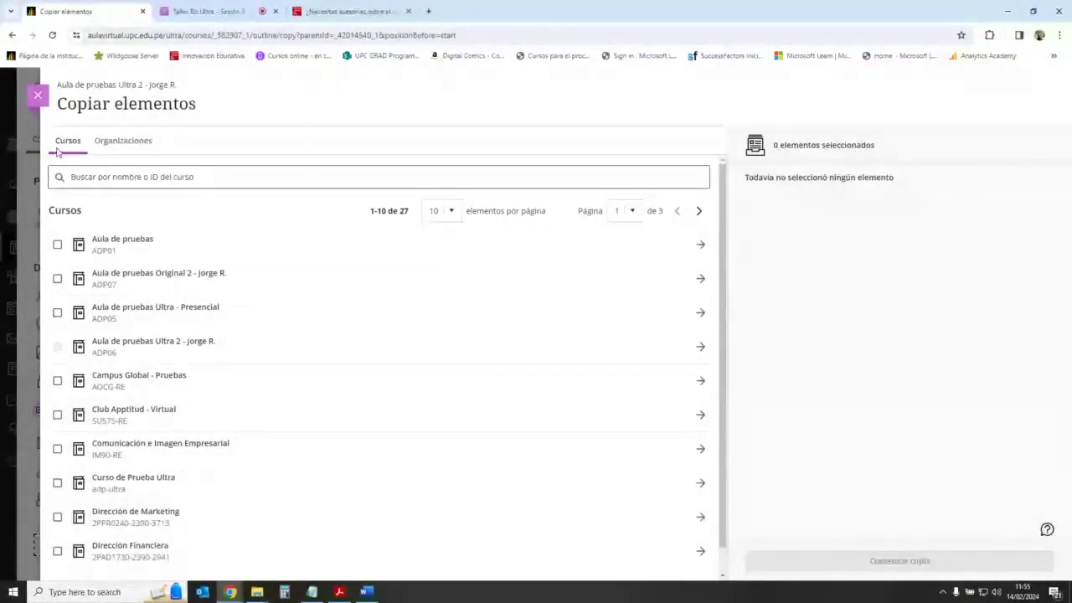
key("Escape")
left_click(118, 508)
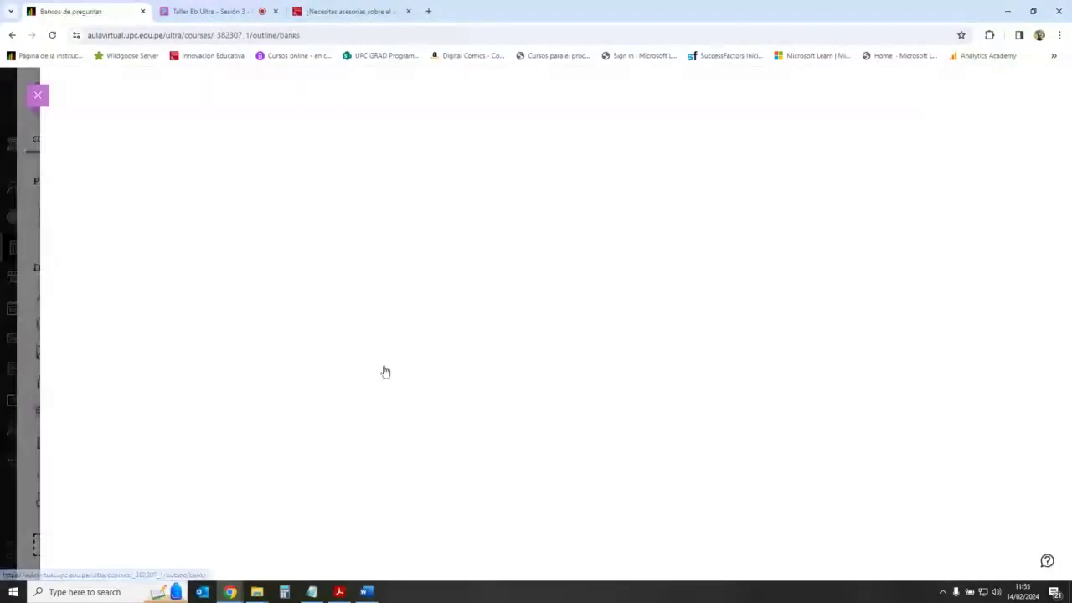
left_click(38, 94)
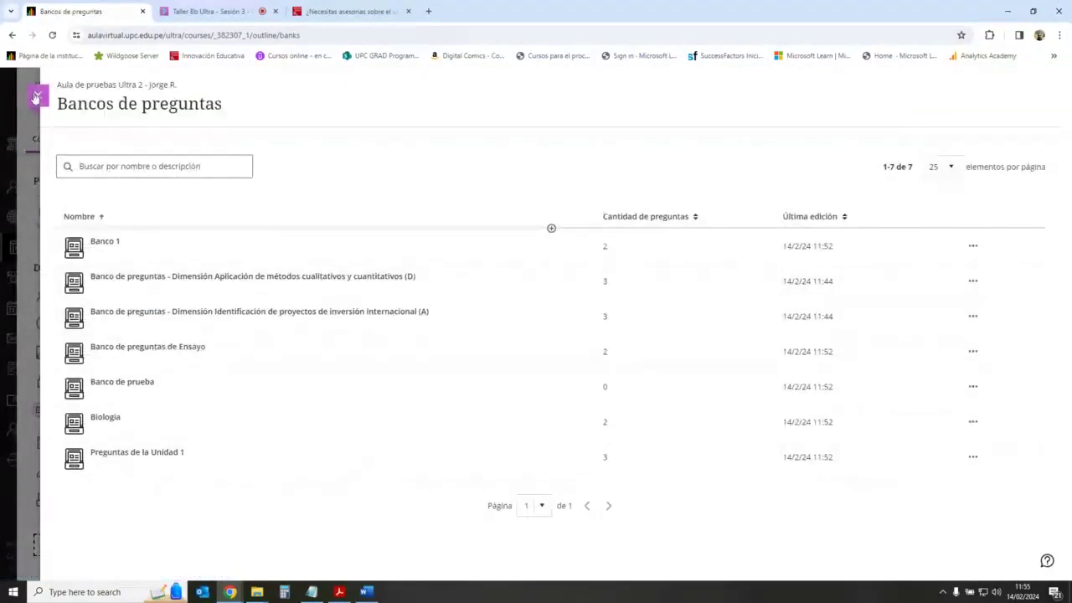
Step: Show the add-content insertion points below Modulo de prueba and at the outline top, then return to Collaborate
scroll(673, 419, "down", 3)
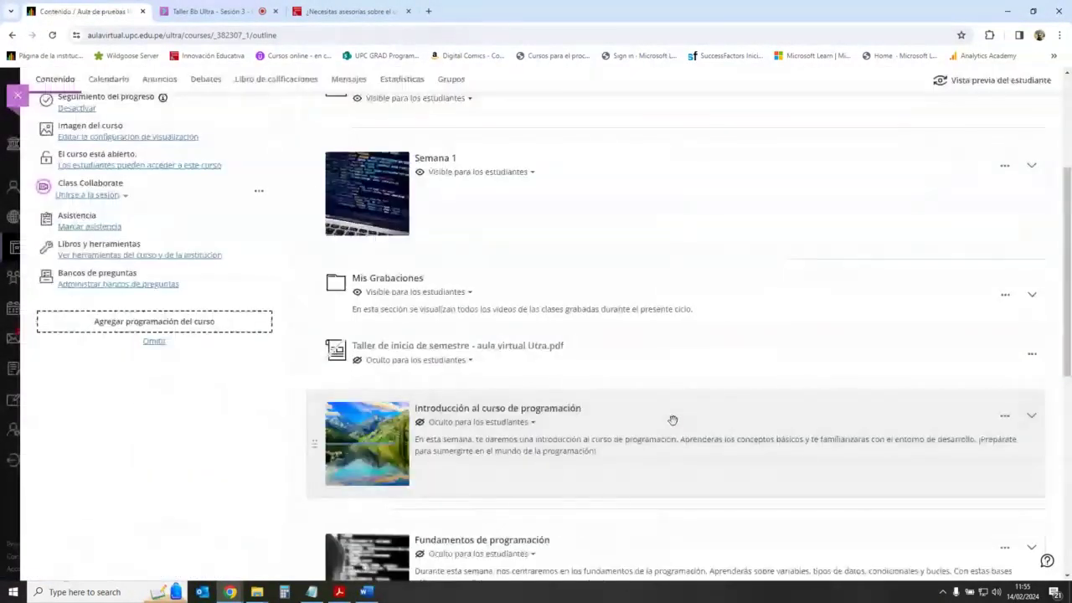
scroll(673, 419, "down", 6)
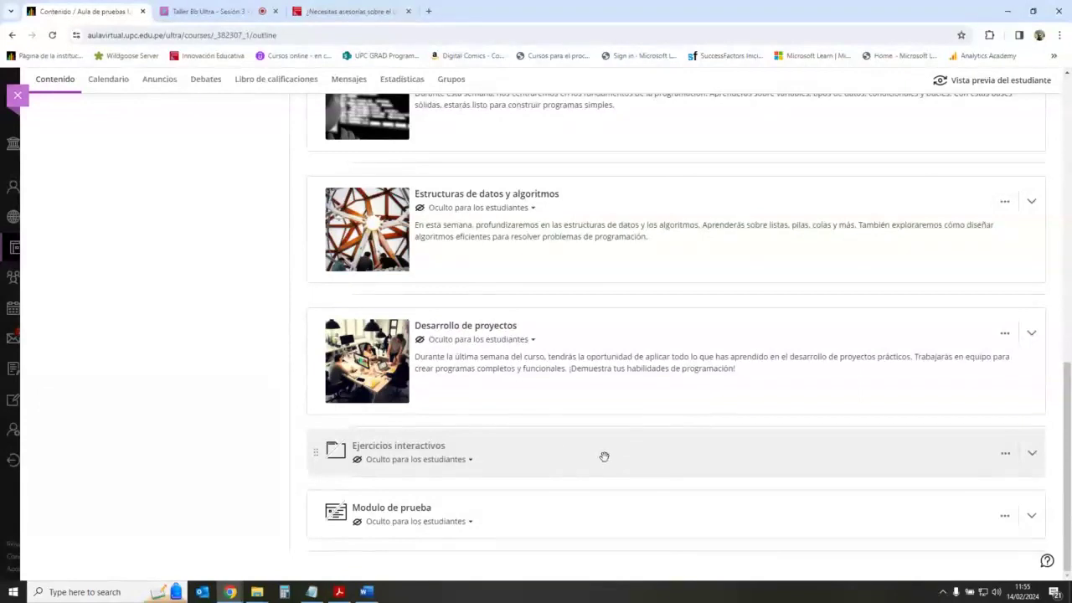
mouse_move(677, 552)
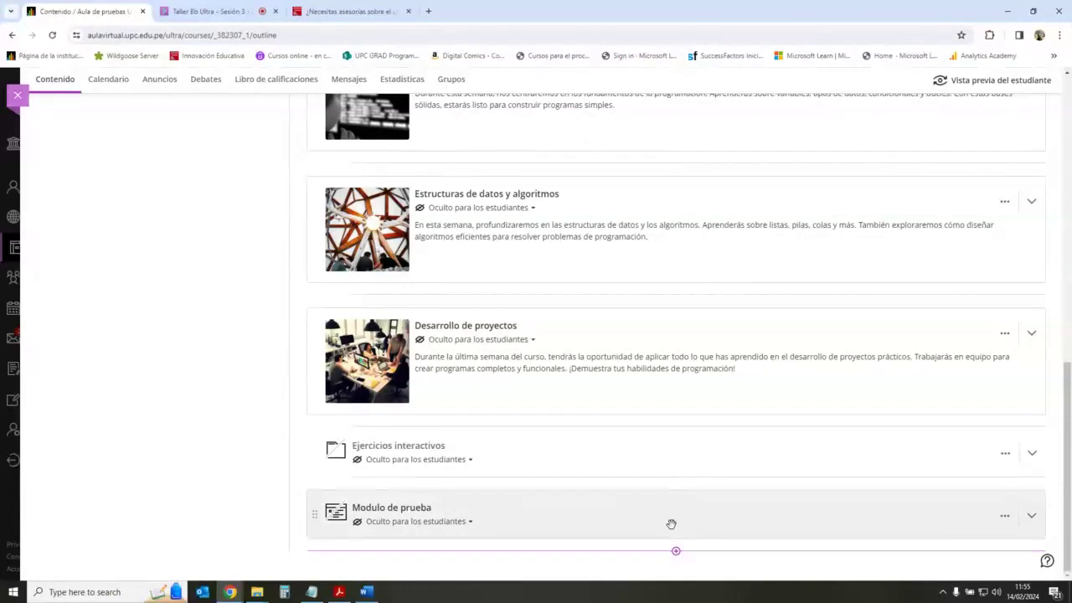
left_click(678, 553)
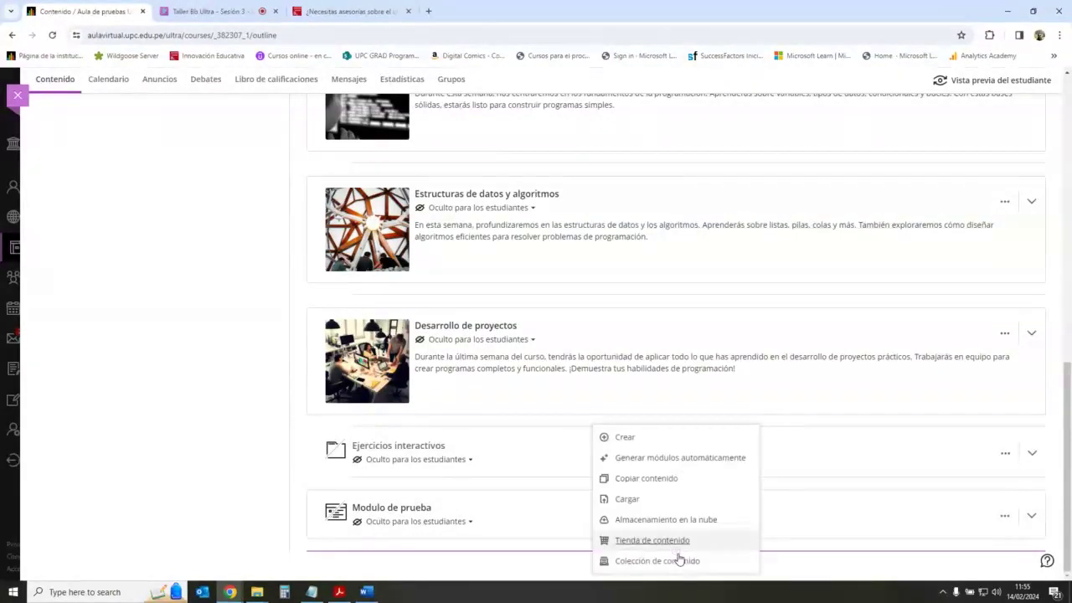
left_click(196, 473)
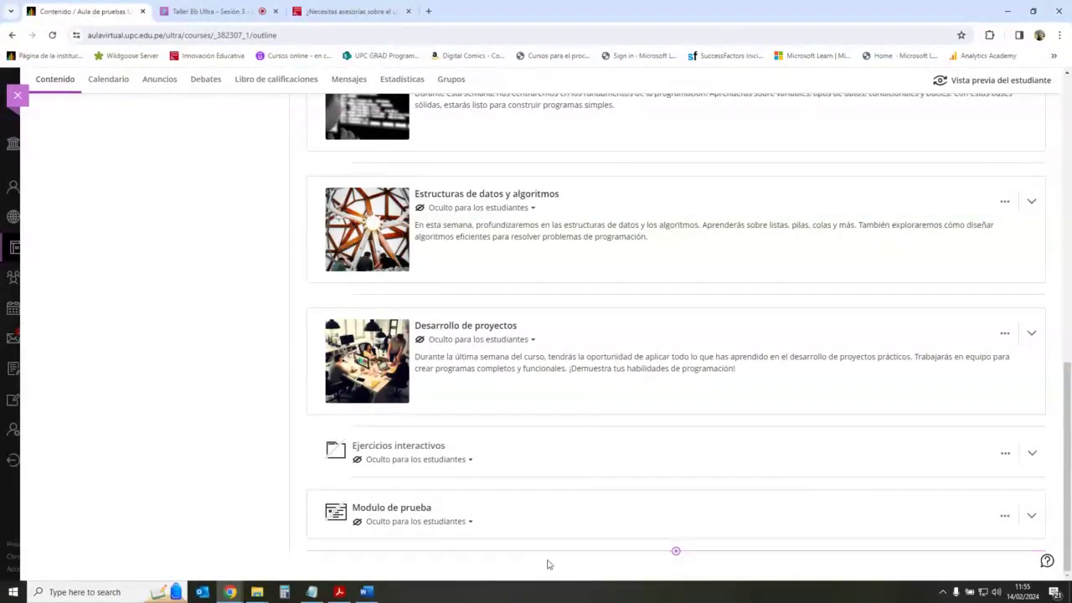
left_click(676, 552)
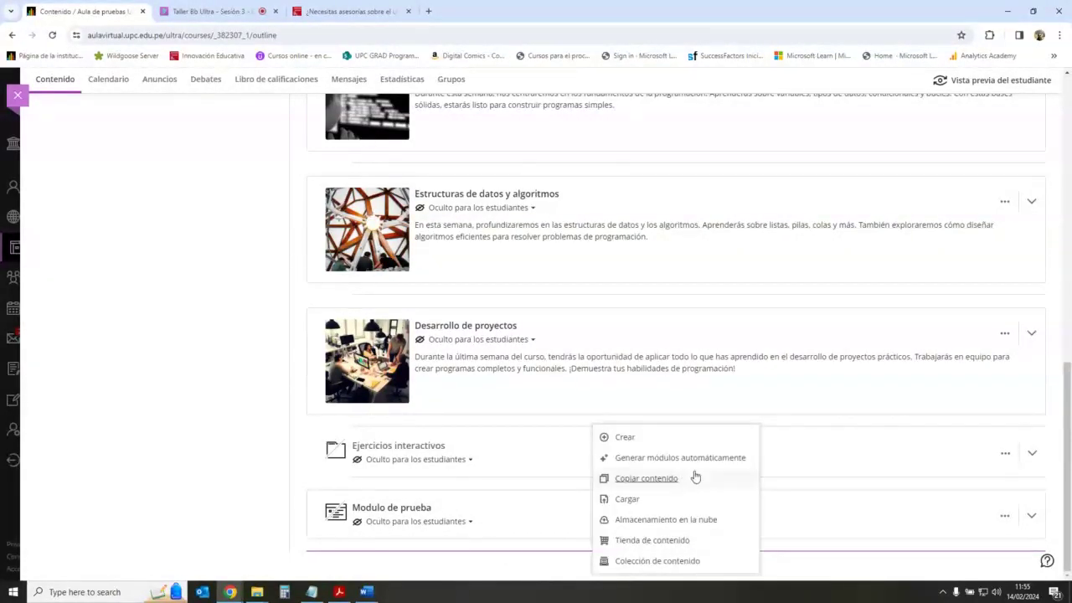
left_click(151, 472)
scroll(665, 482, "up", 10)
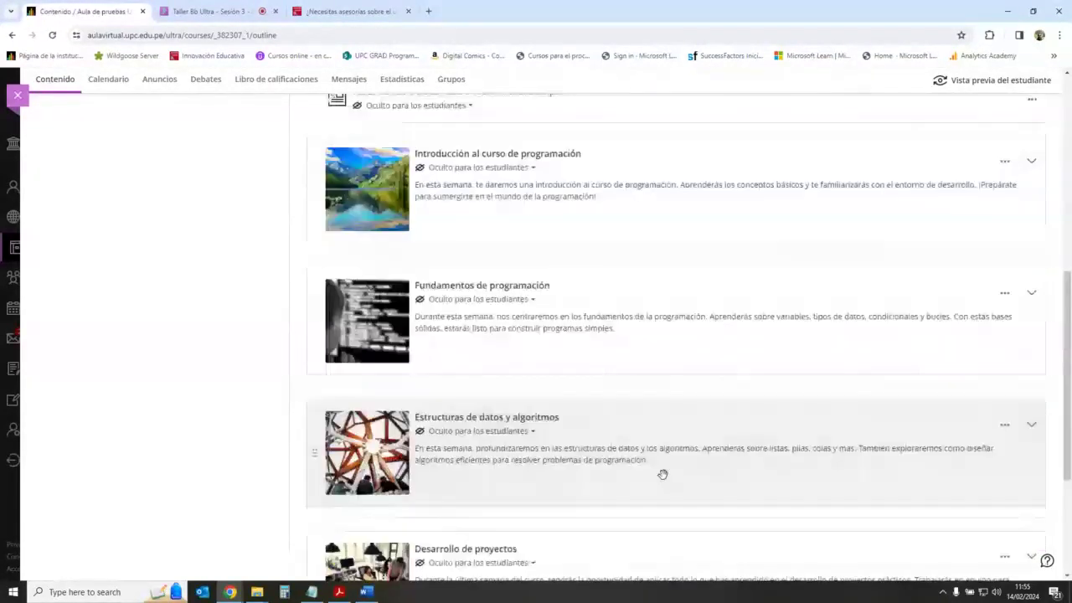
left_click(676, 197)
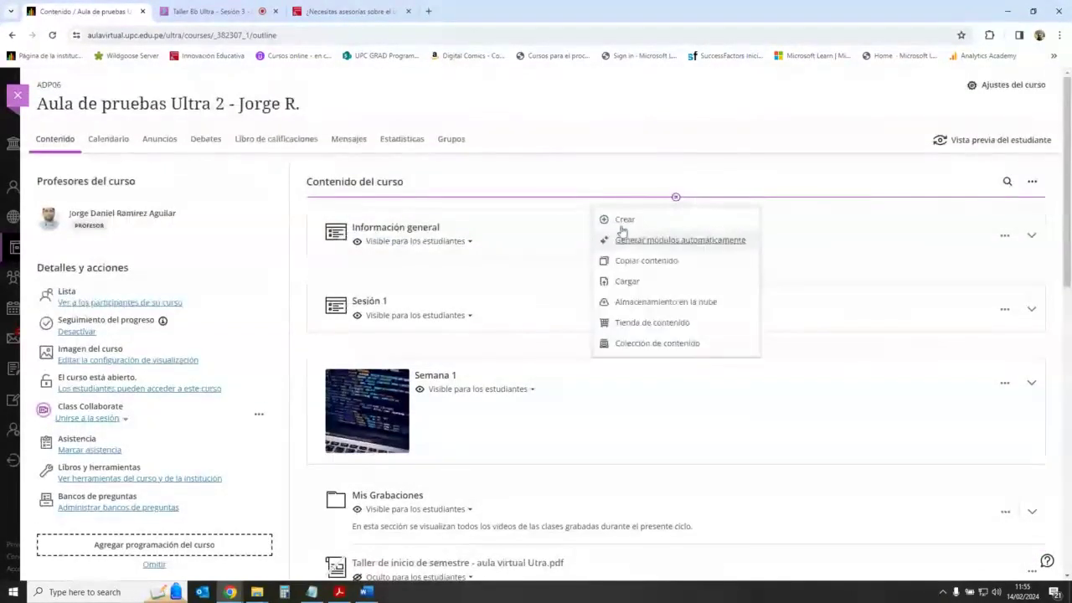
left_click(661, 175)
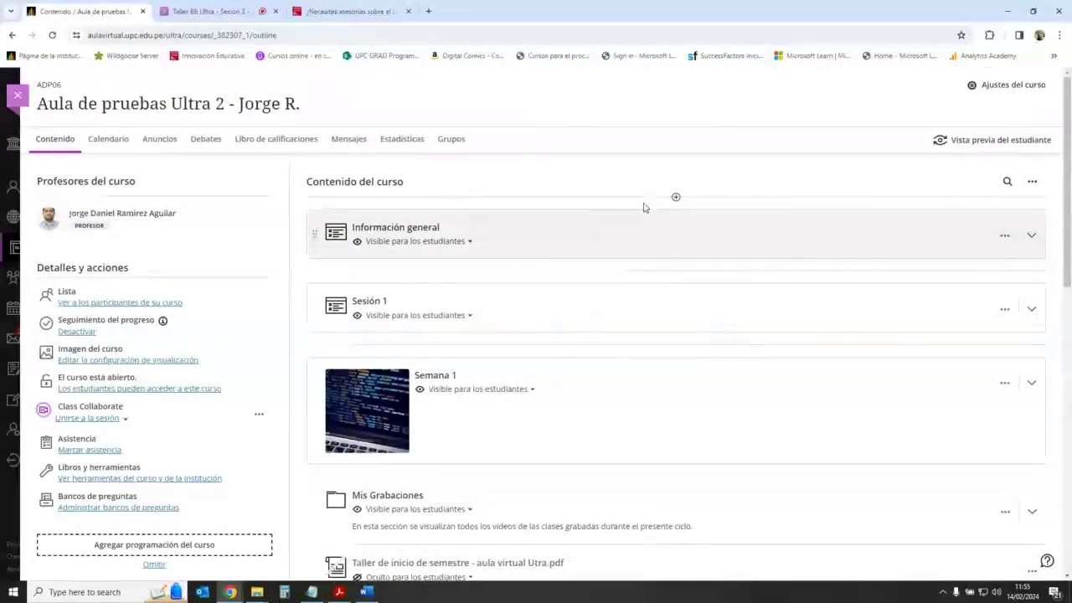
scroll(605, 380, "down", 10)
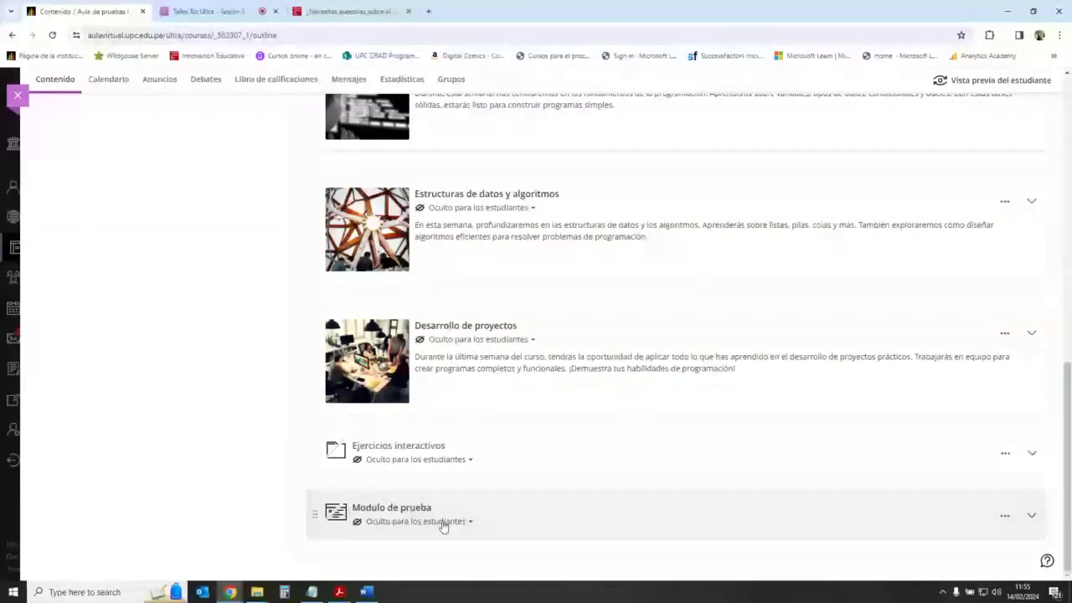
left_click(208, 11)
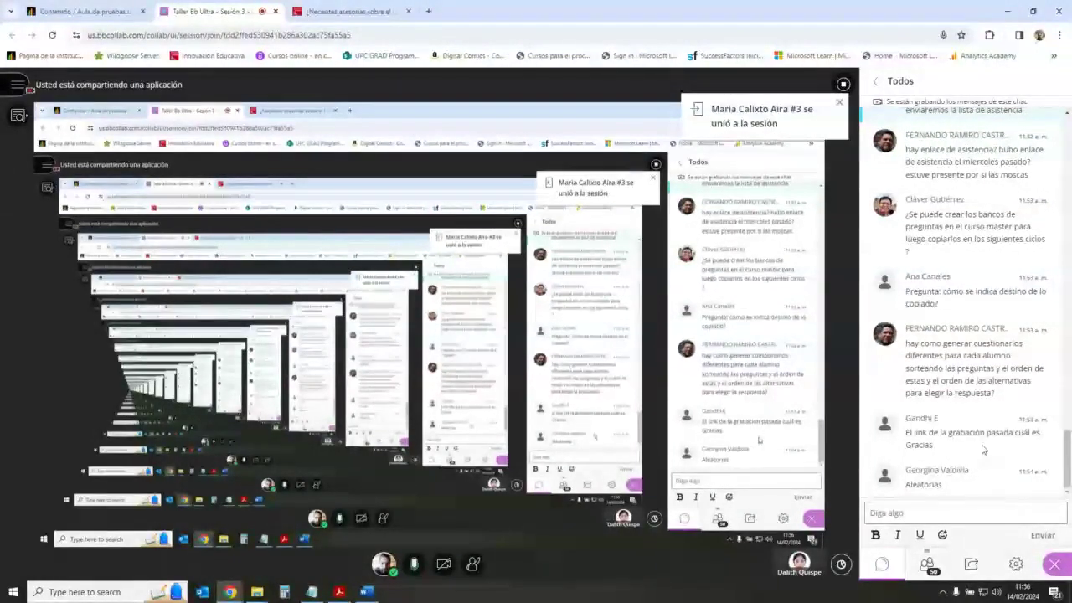
Step: Return to the course content page and briefly open and close its question banks
left_click(83, 10)
scroll(265, 332, "up", 8)
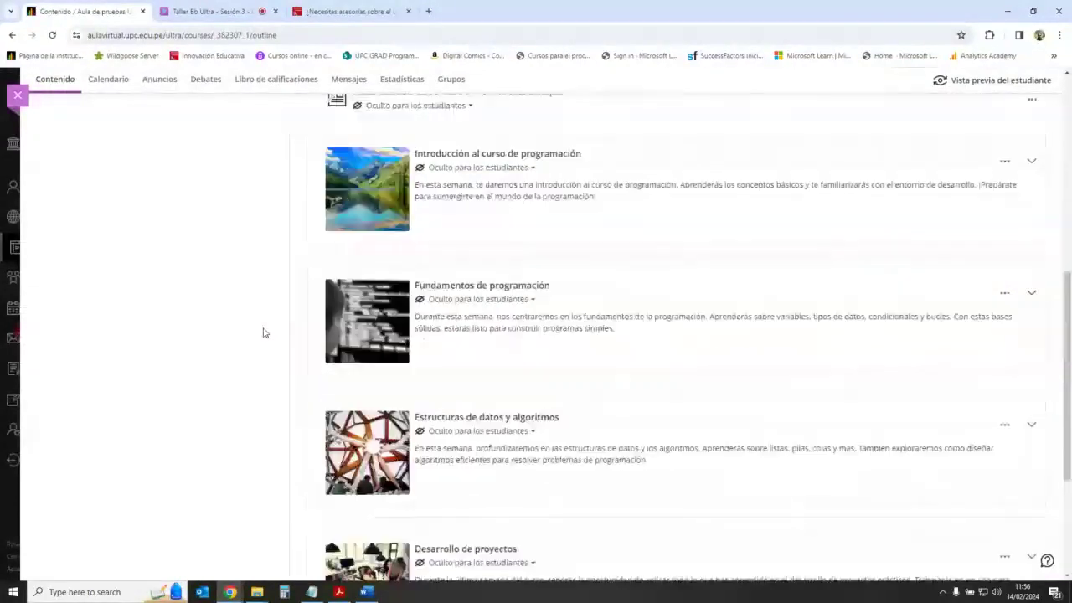
scroll(264, 332, "up", 3)
scroll(670, 284, "down", 3)
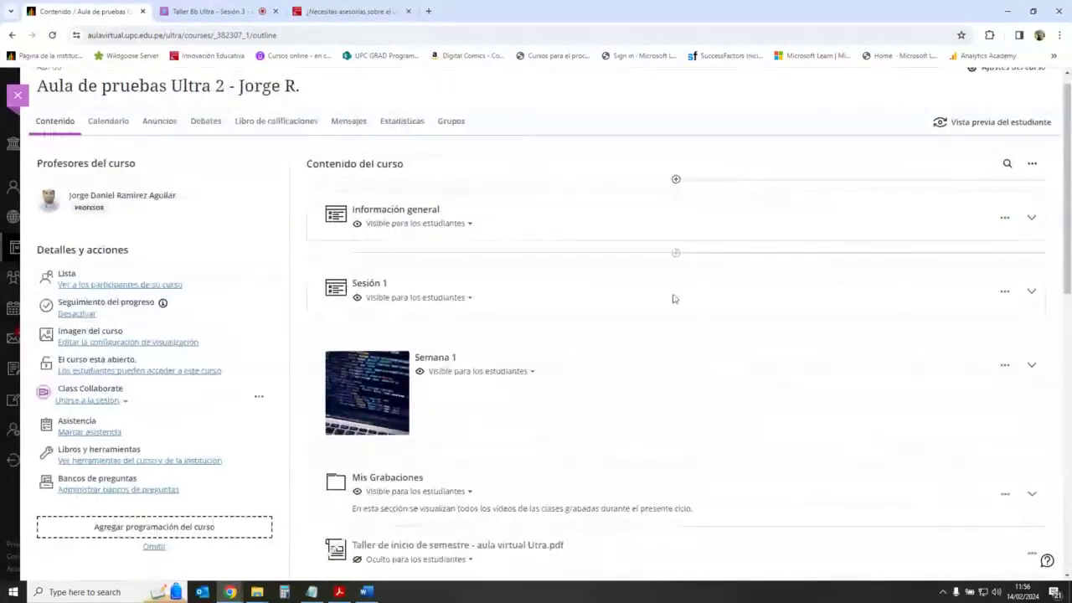
scroll(680, 299, "up", 3)
left_click(156, 508)
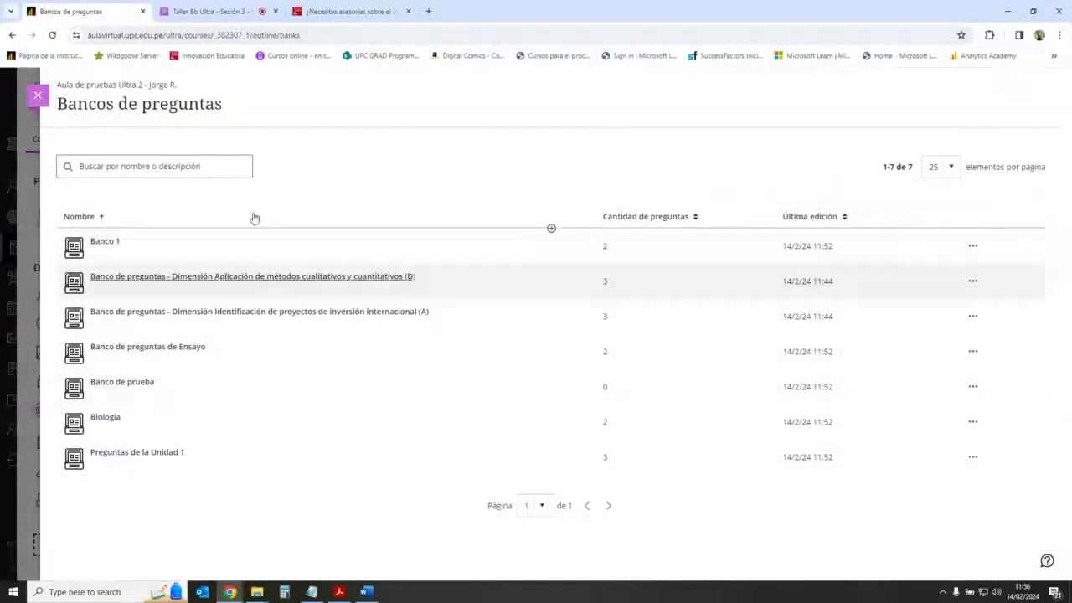
left_click(38, 95)
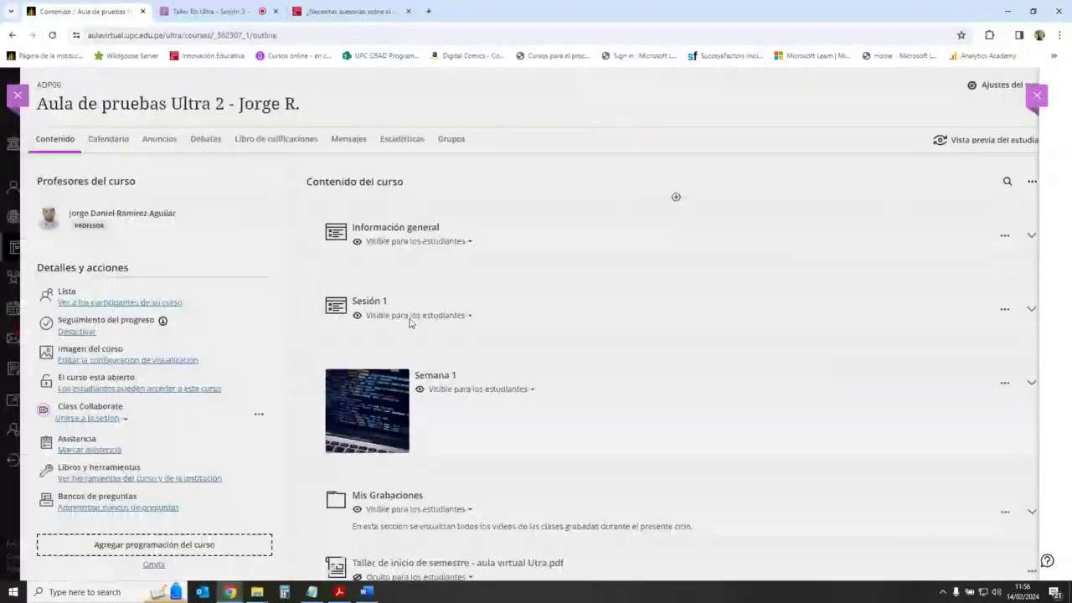
Step: Expand Semana 1 and open the Crear menu from the insertion point below Actividades
scroll(586, 385, "down", 1)
scroll(604, 416, "down", 10)
scroll(604, 410, "up", 6)
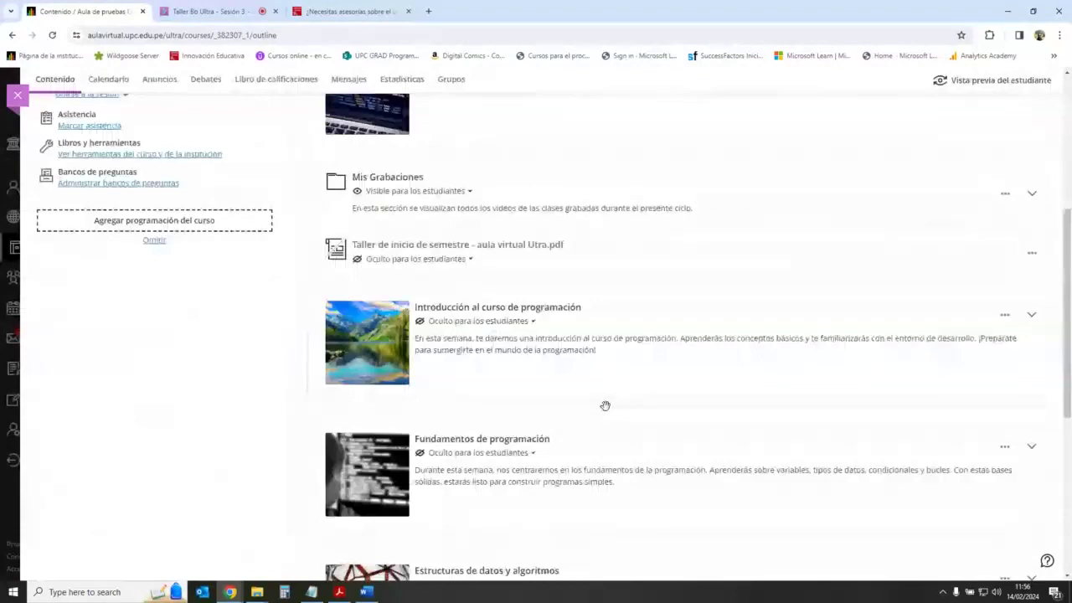
scroll(605, 407, "down", 6)
scroll(605, 405, "up", 5)
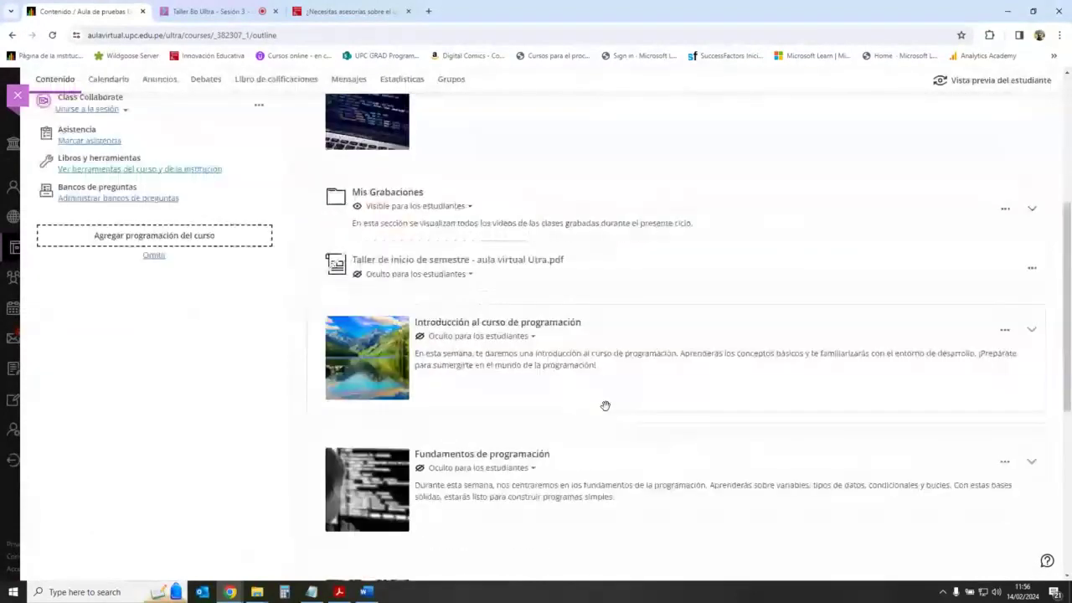
scroll(605, 406, "up", 3)
left_click(1032, 228)
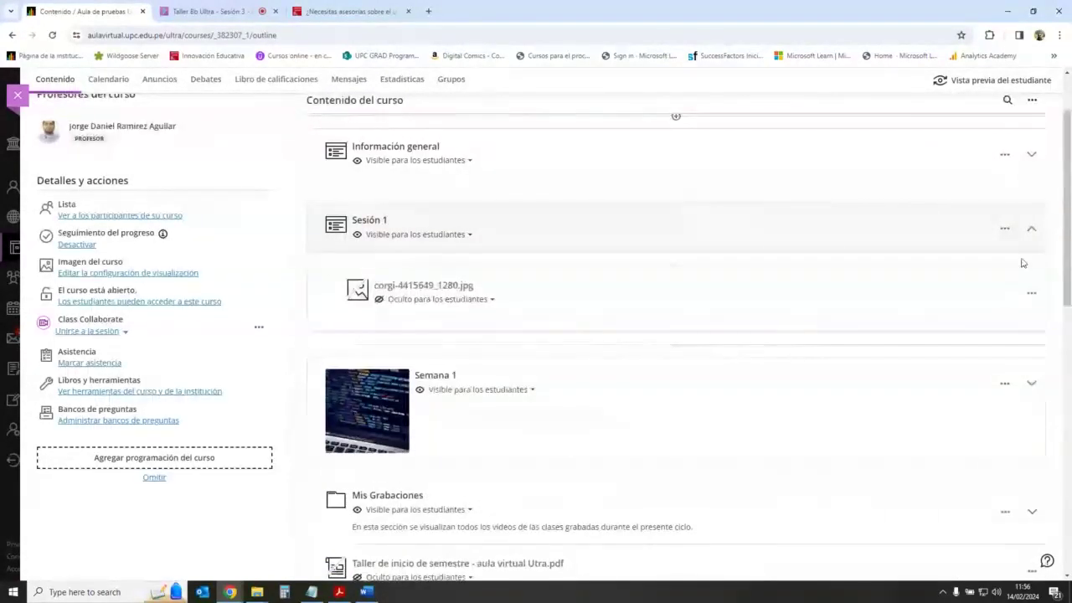
left_click(1032, 228)
left_click(1032, 301)
scroll(787, 340, "down", 1)
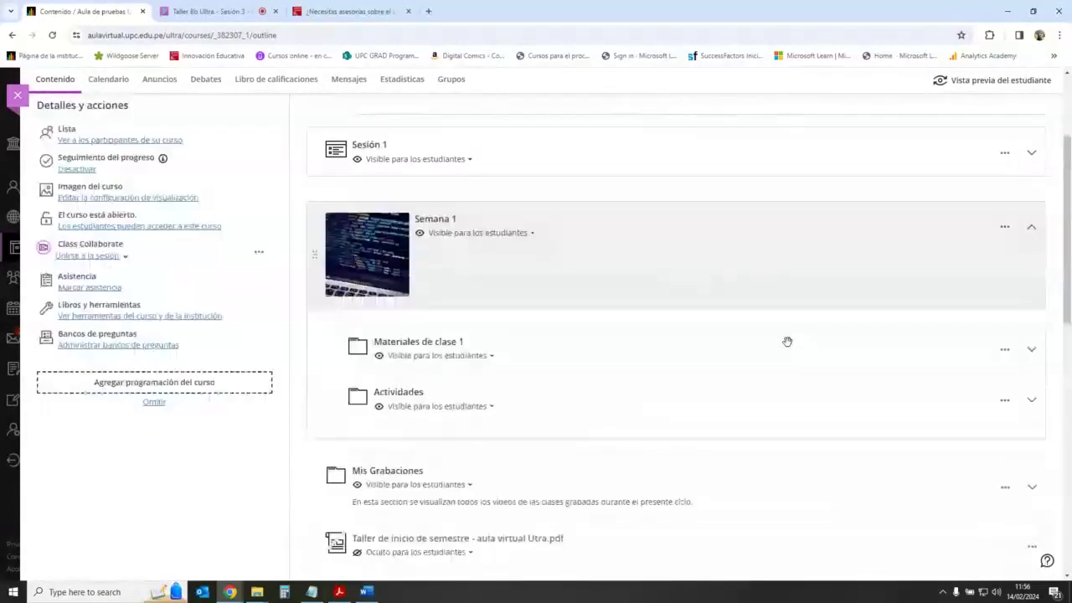
scroll(788, 342, "down", 3)
left_click(675, 221)
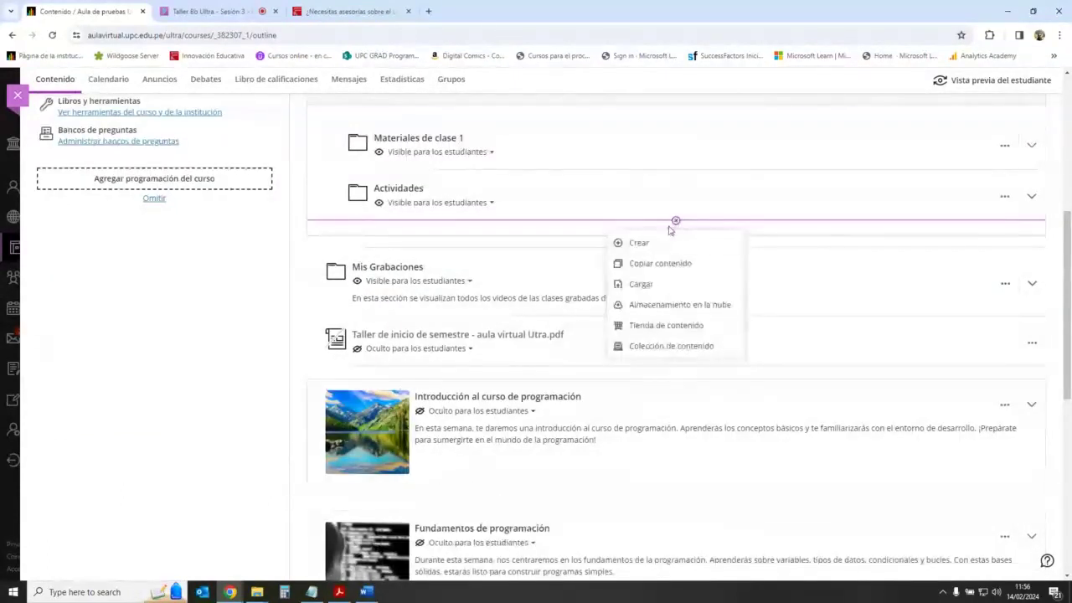
left_click(653, 242)
Step: Add a folder in Semana 1 titled 'Exámenes', save it, and expand it
left_click(876, 187)
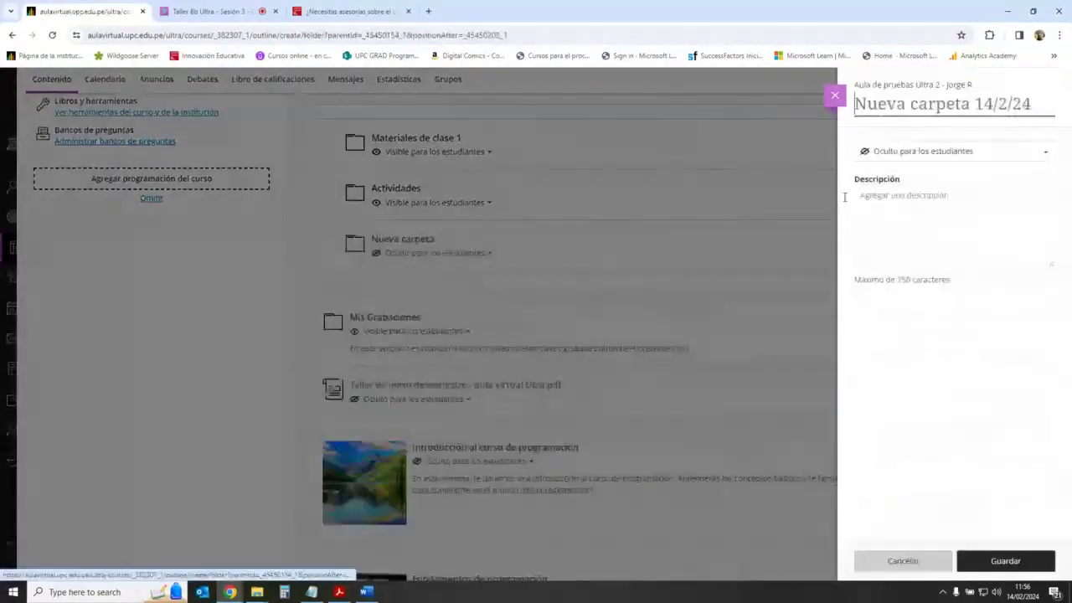
left_click(893, 103)
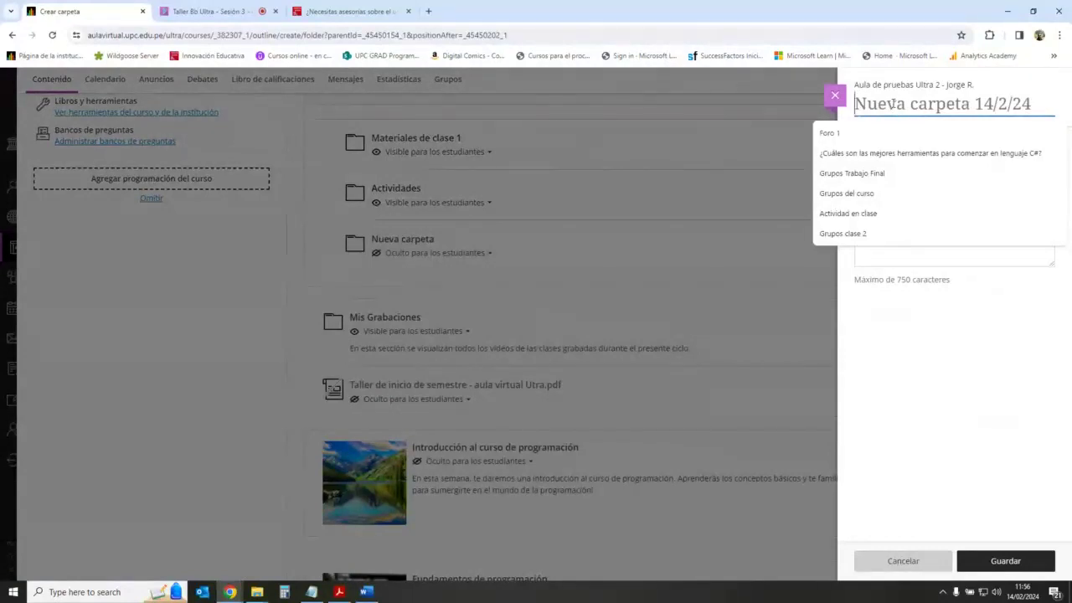
type("Ex")
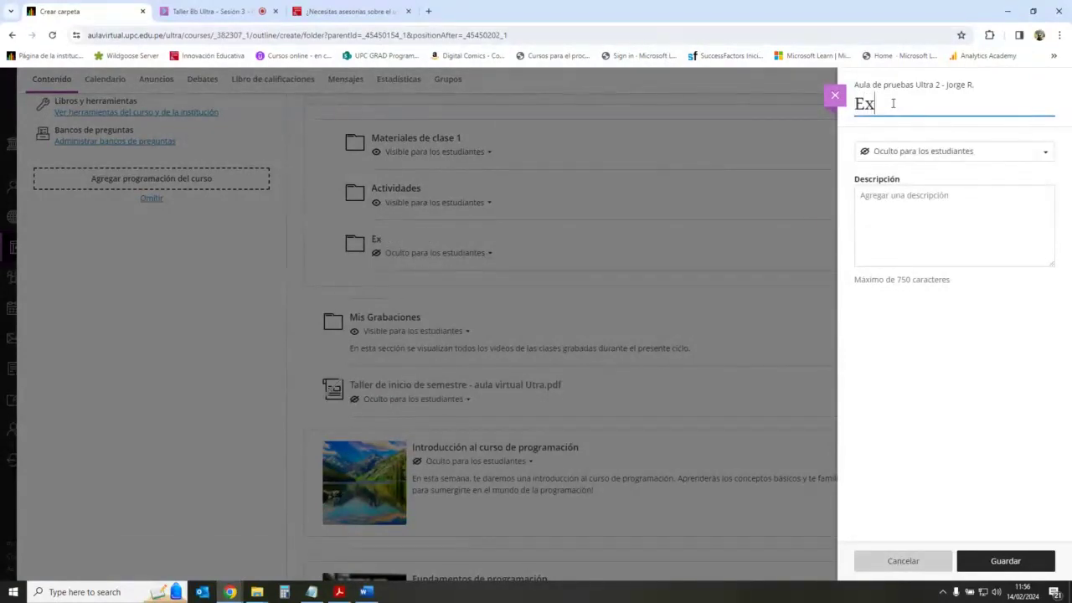
type("ámenes")
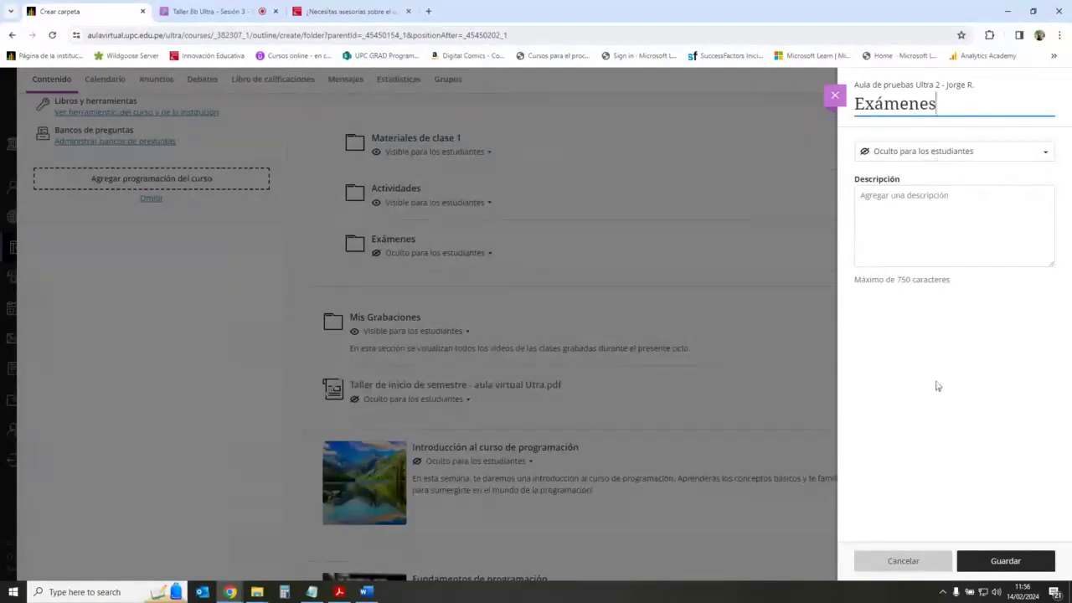
left_click(939, 386)
left_click(1006, 561)
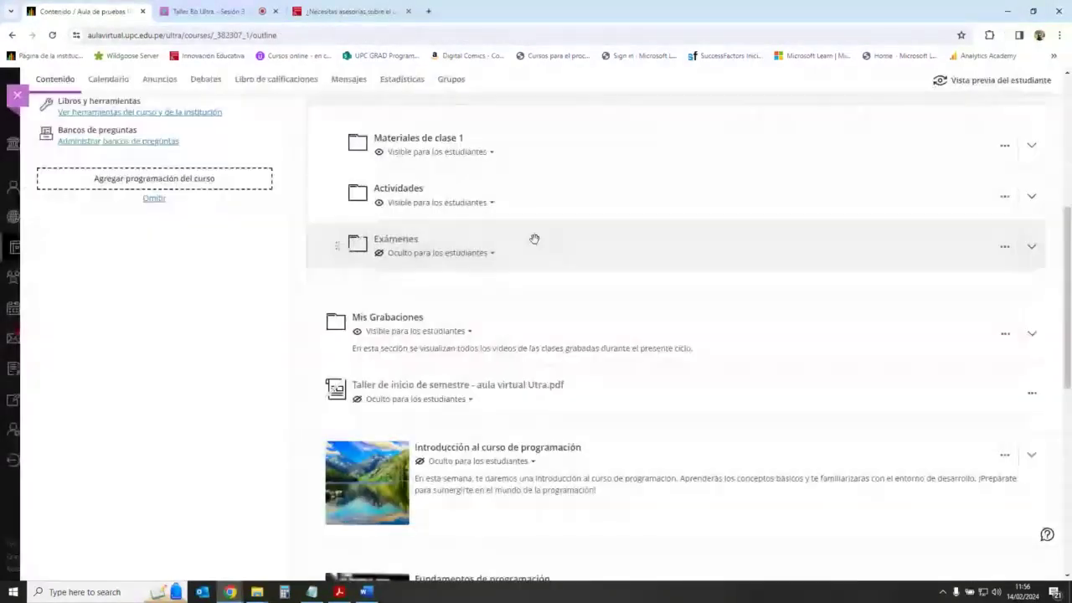
left_click(1032, 246)
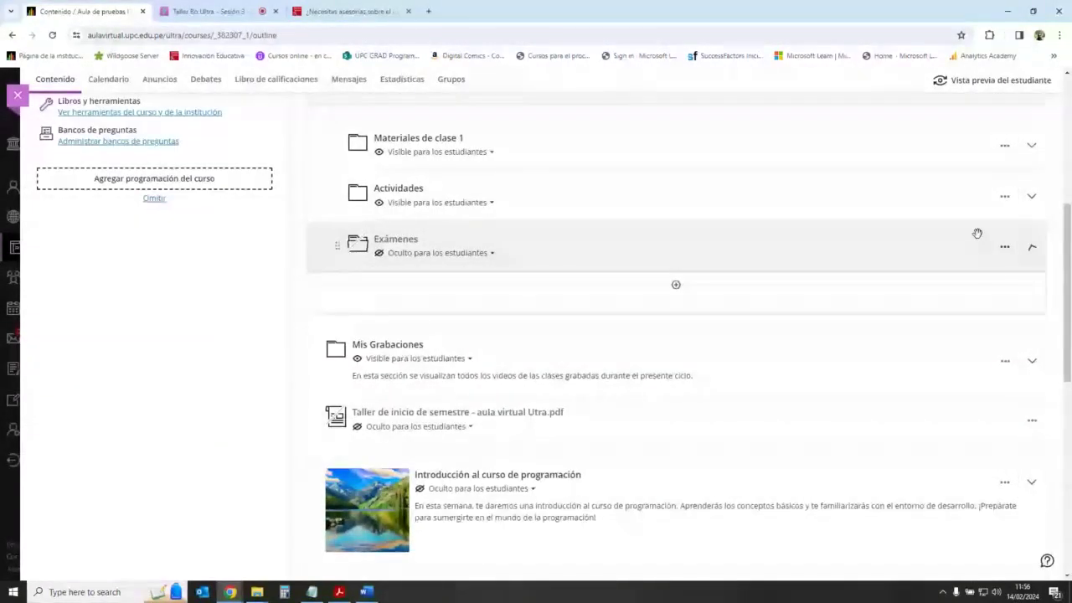
Step: Create a new Examen inside the Exámenes folder through the Crear menu
left_click(676, 285)
left_click(669, 309)
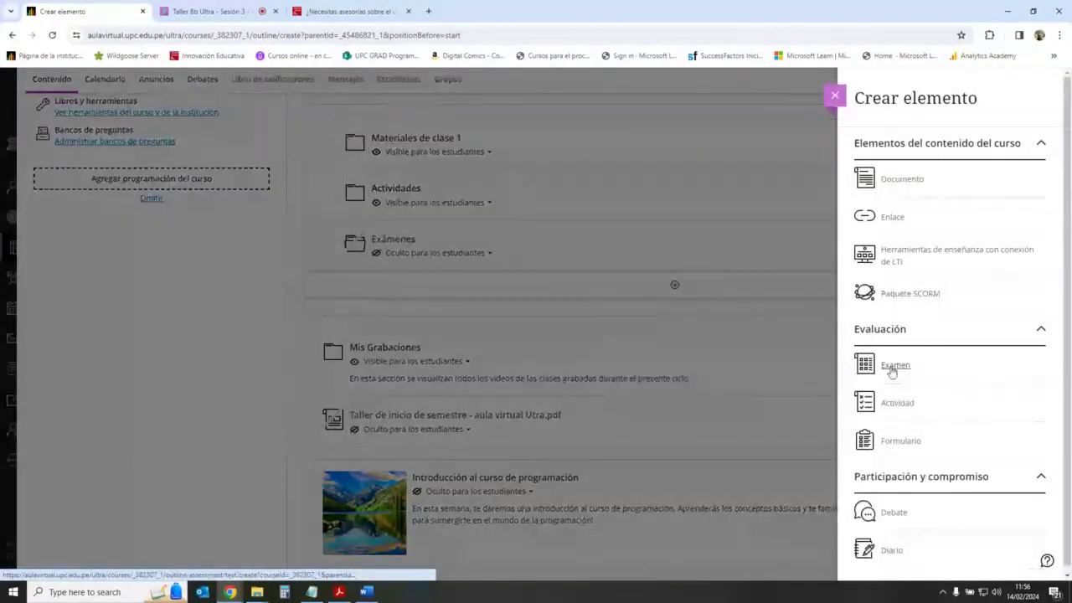
left_click(895, 367)
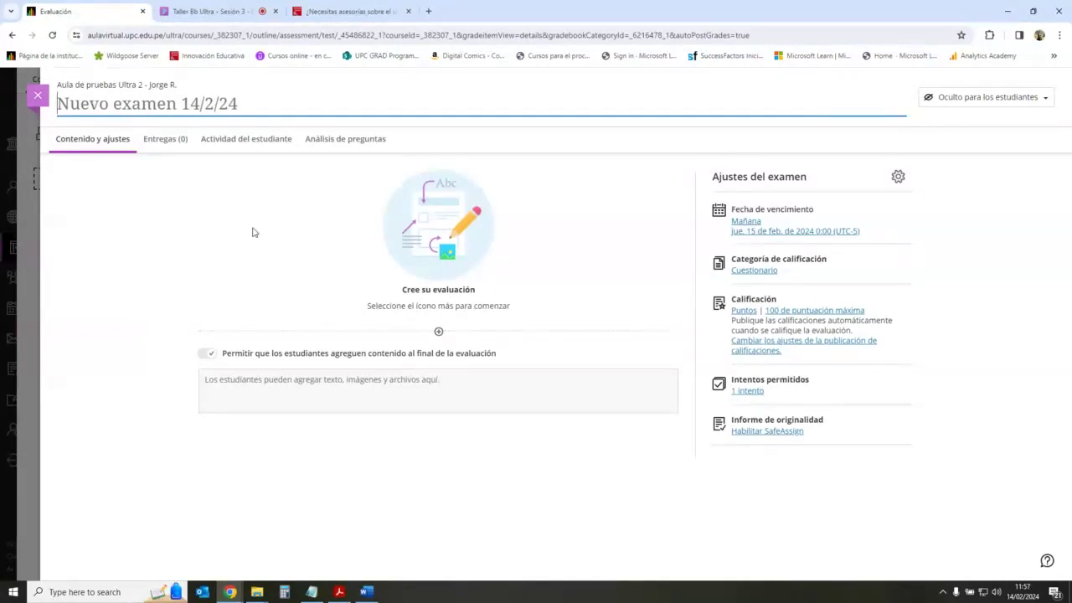
Step: Title the exam 'Cuestionario 1' and bring up the options for adding questions
left_click(126, 107)
type("C")
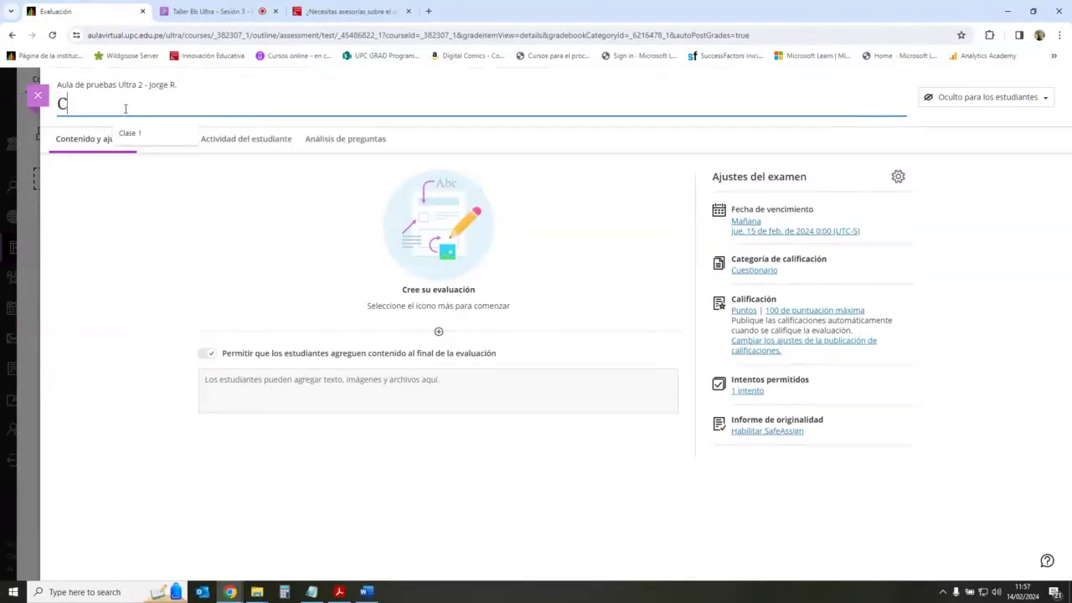
key("BackSpace")
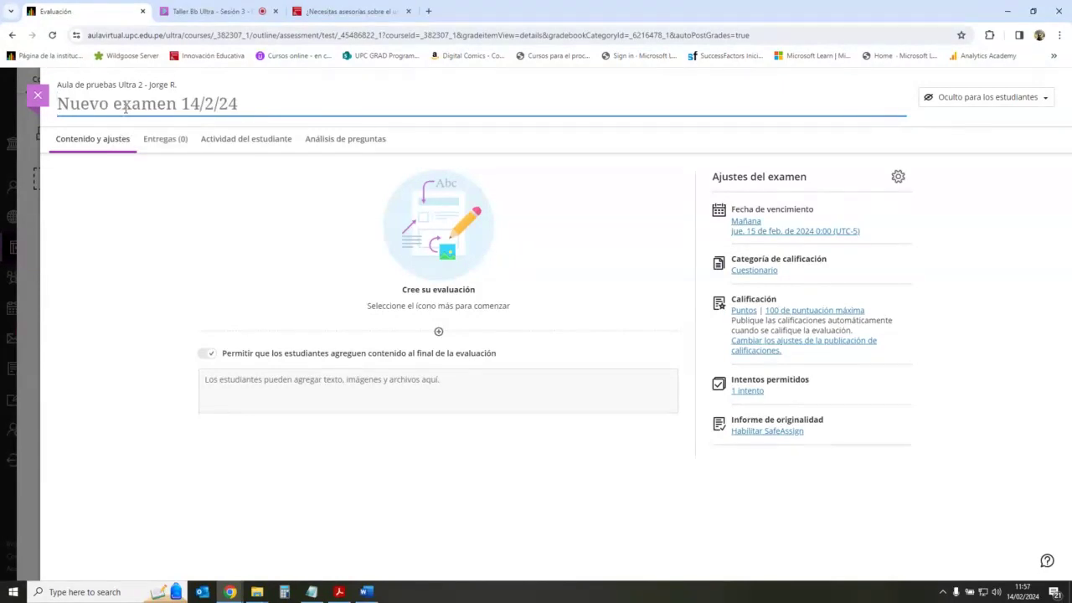
type("Cuestio")
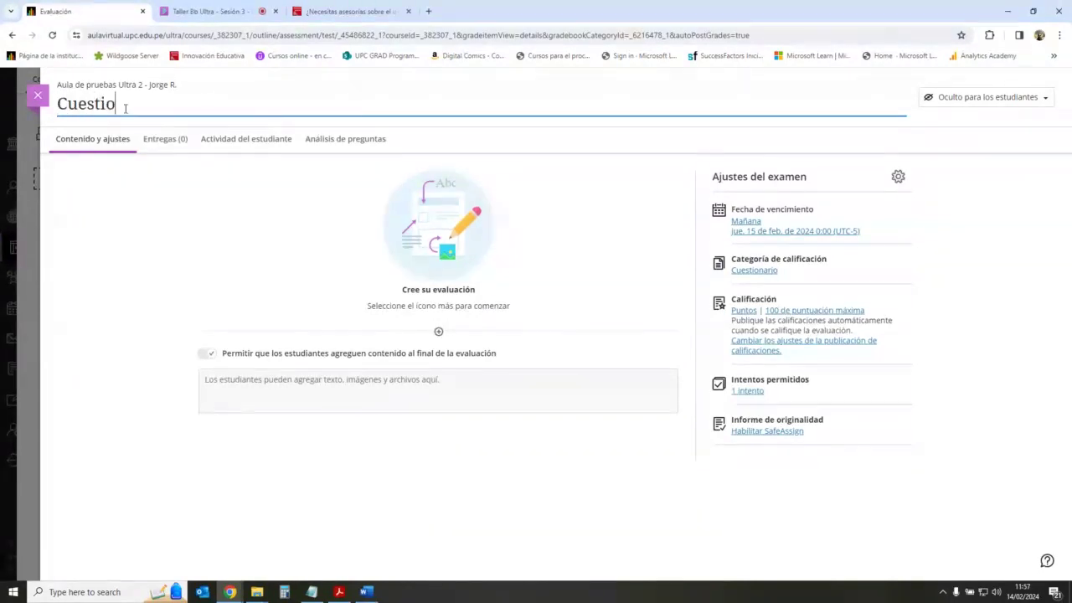
type("nario 1")
key("Return")
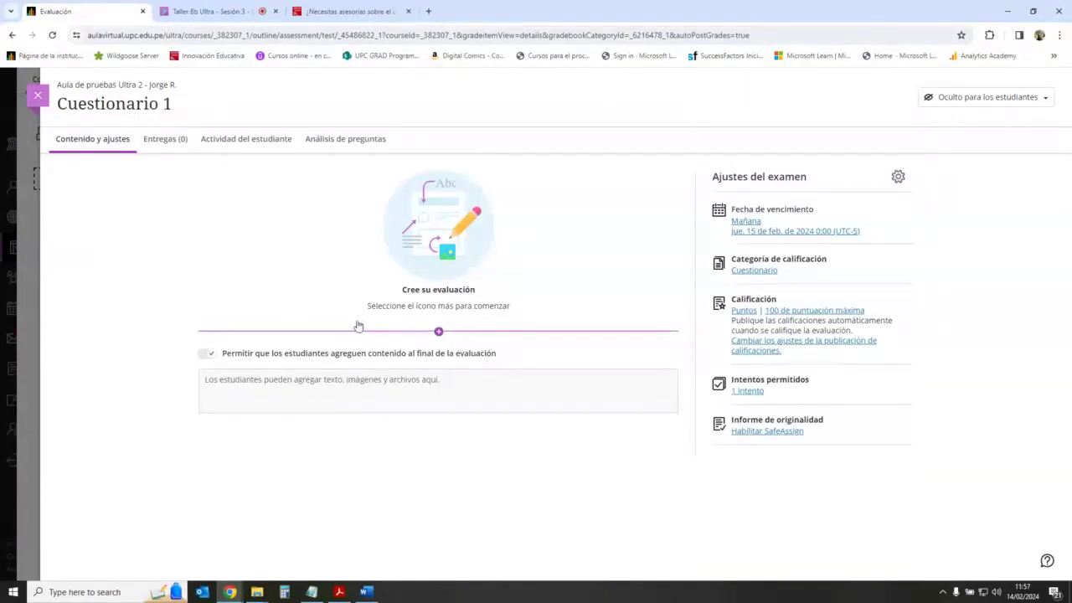
left_click(438, 332)
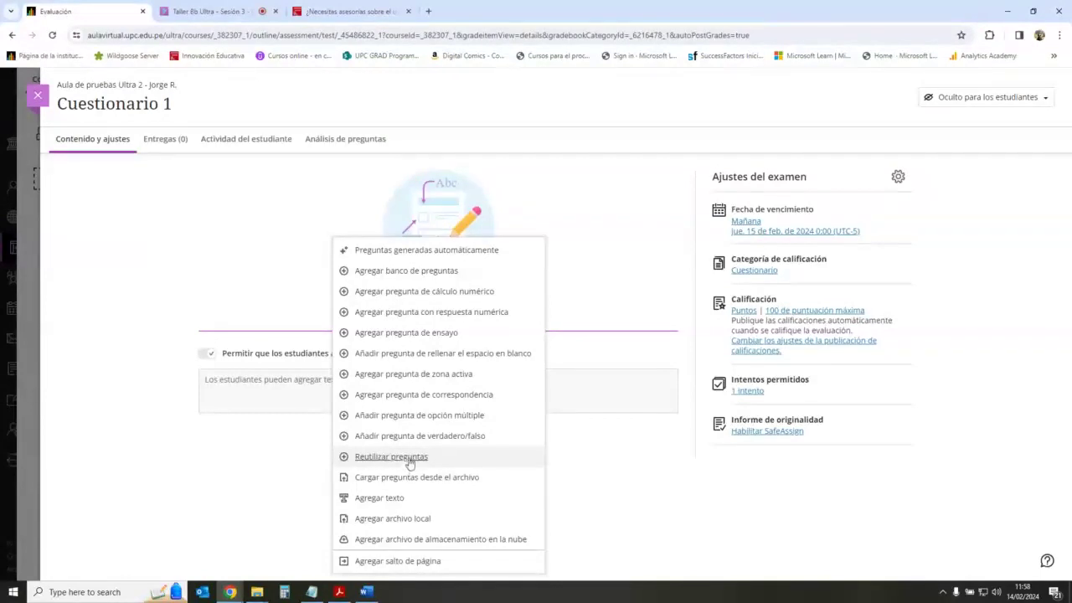
left_click(410, 462)
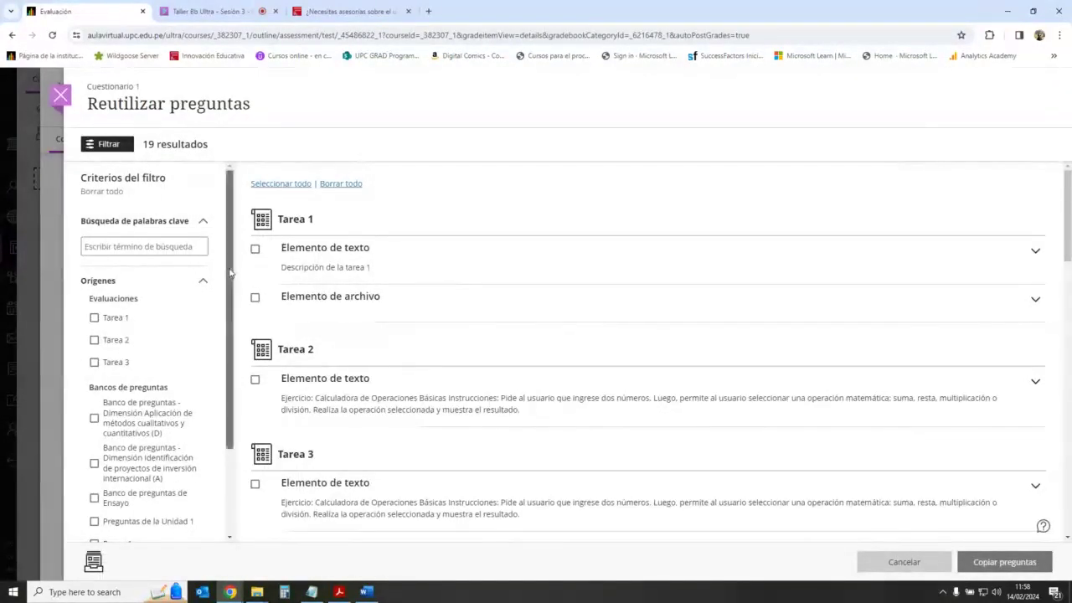
left_click_drag(234, 270, 232, 326)
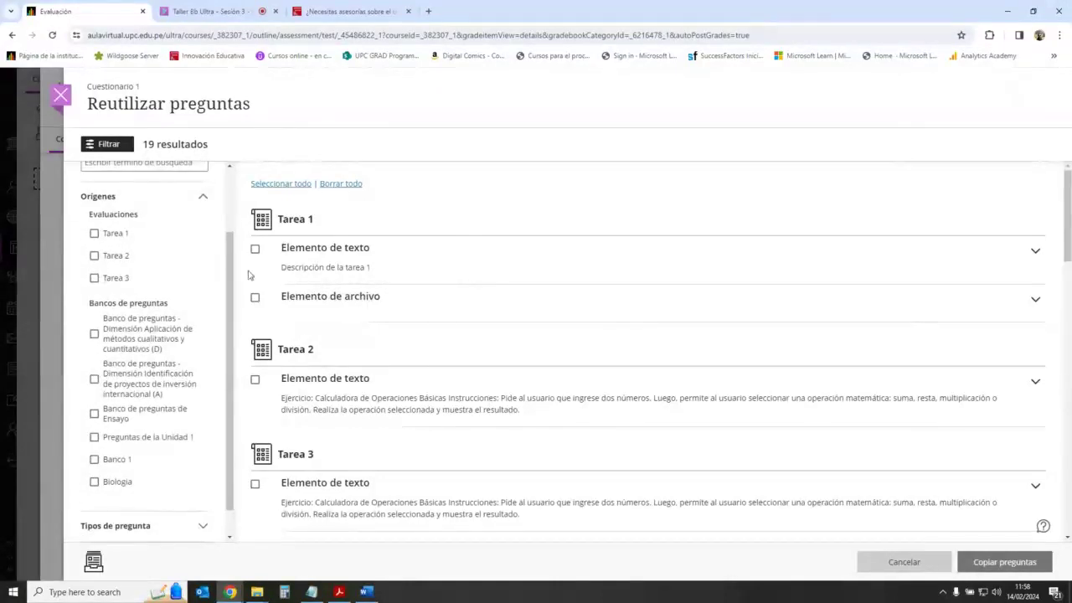
scroll(233, 293, "down", 1)
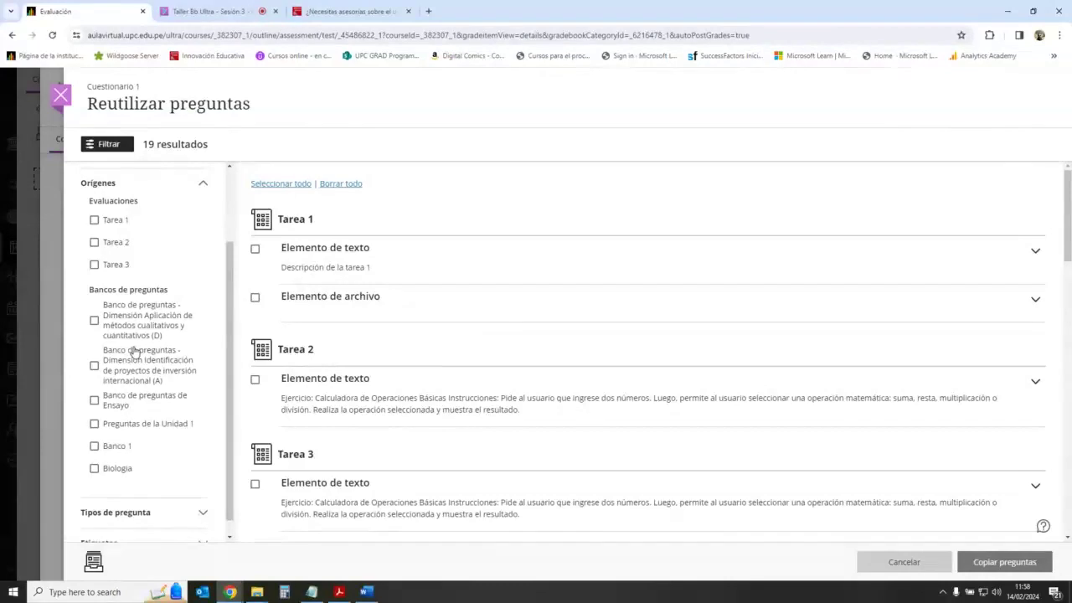
scroll(134, 351, "down", 1)
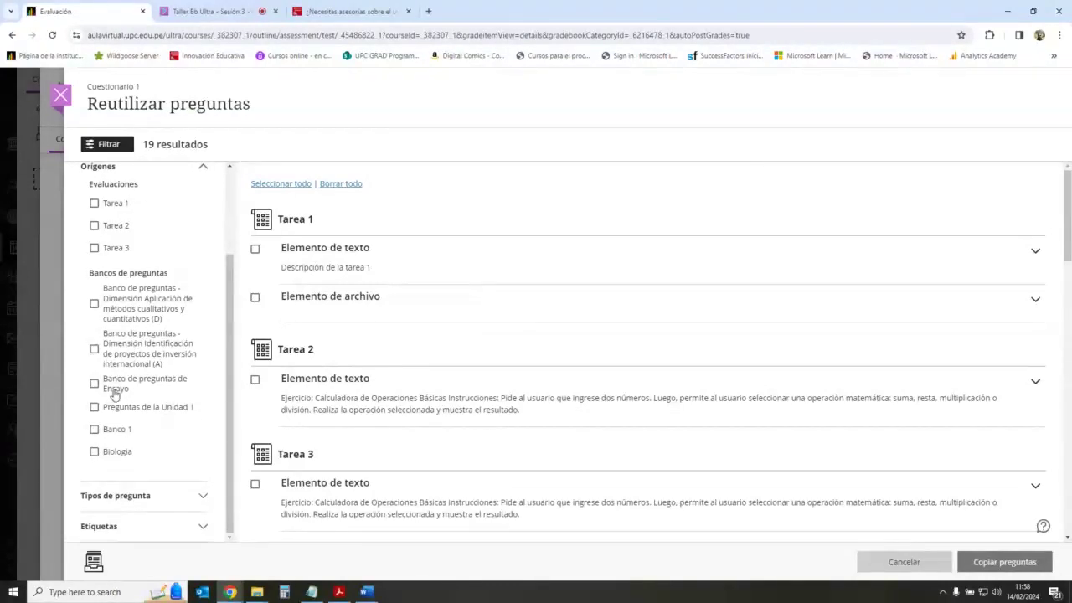
left_click(94, 384)
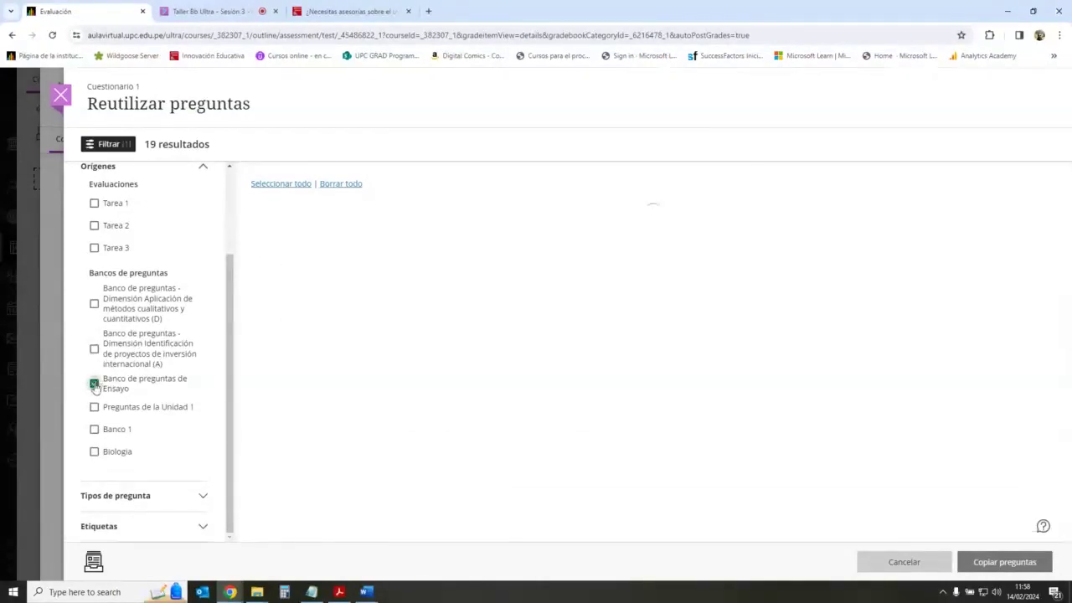
left_click(94, 408)
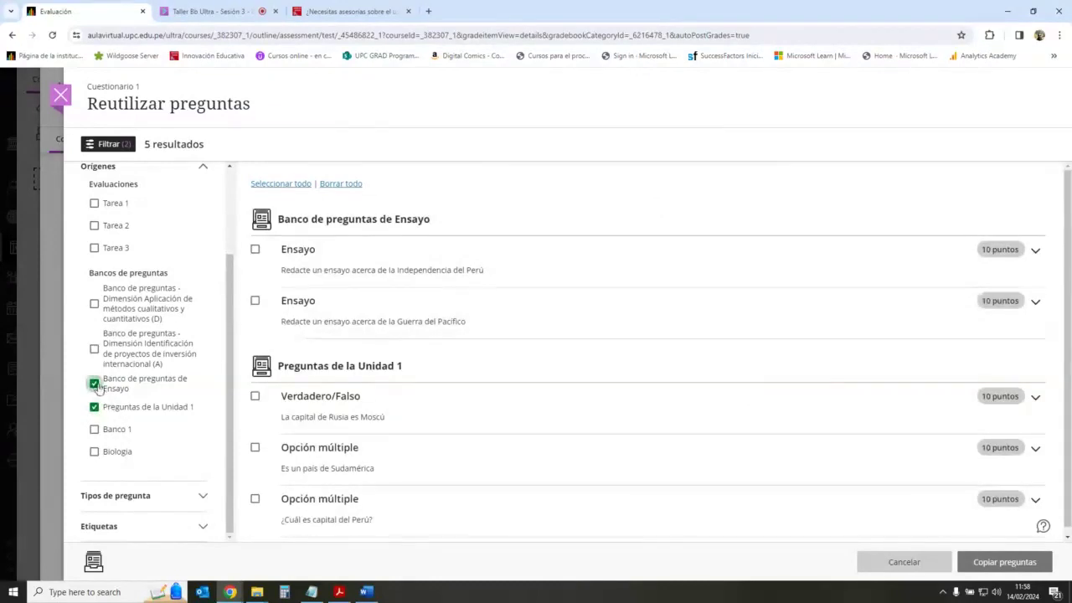
left_click(94, 384)
left_click(94, 407)
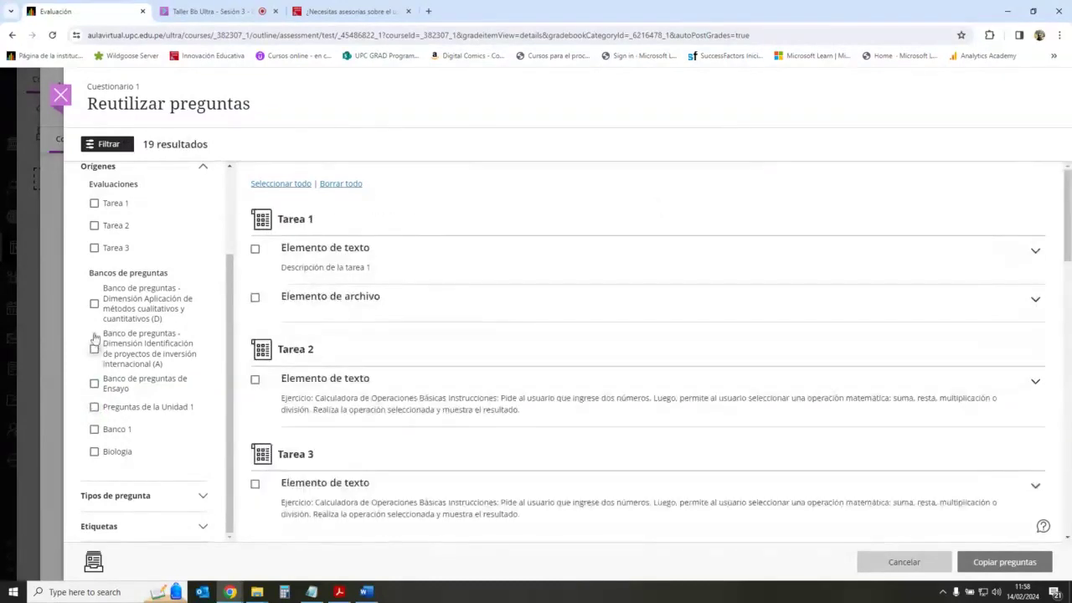
left_click(94, 303)
left_click(94, 348)
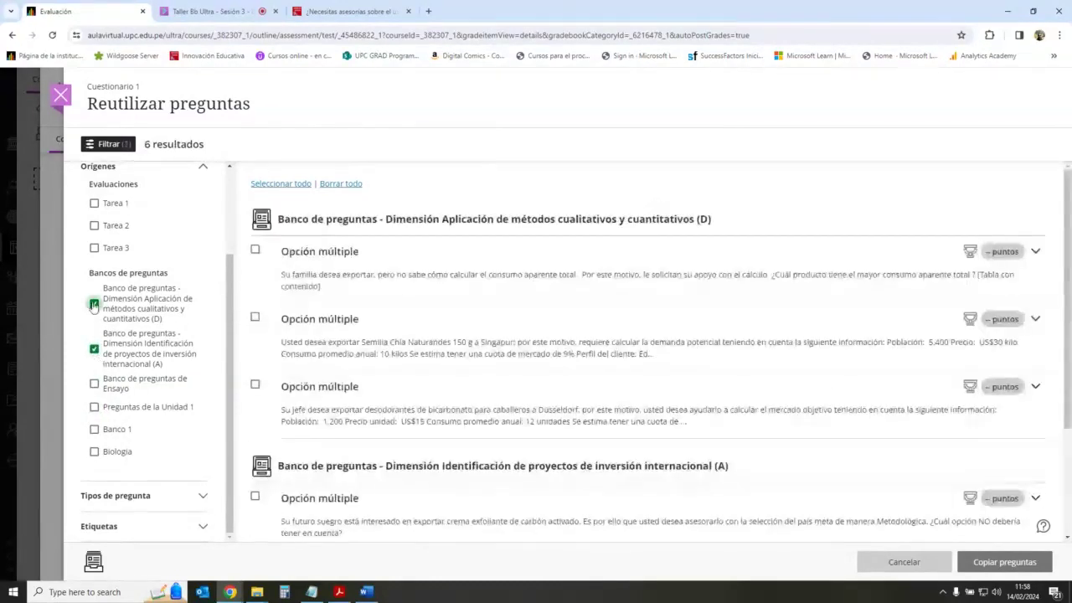
left_click(94, 348)
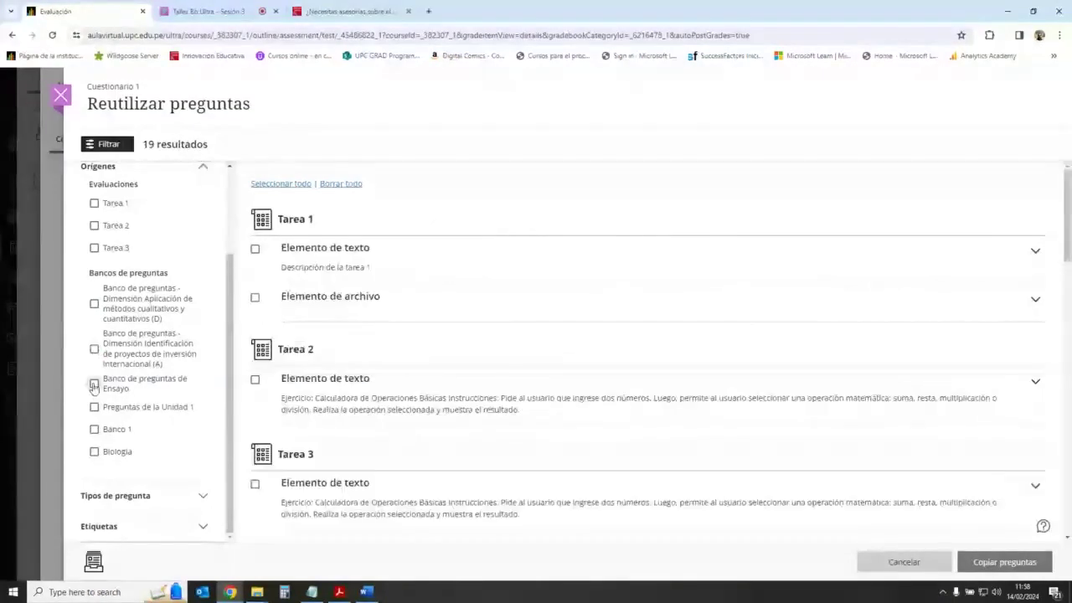
left_click(93, 383)
left_click(94, 429)
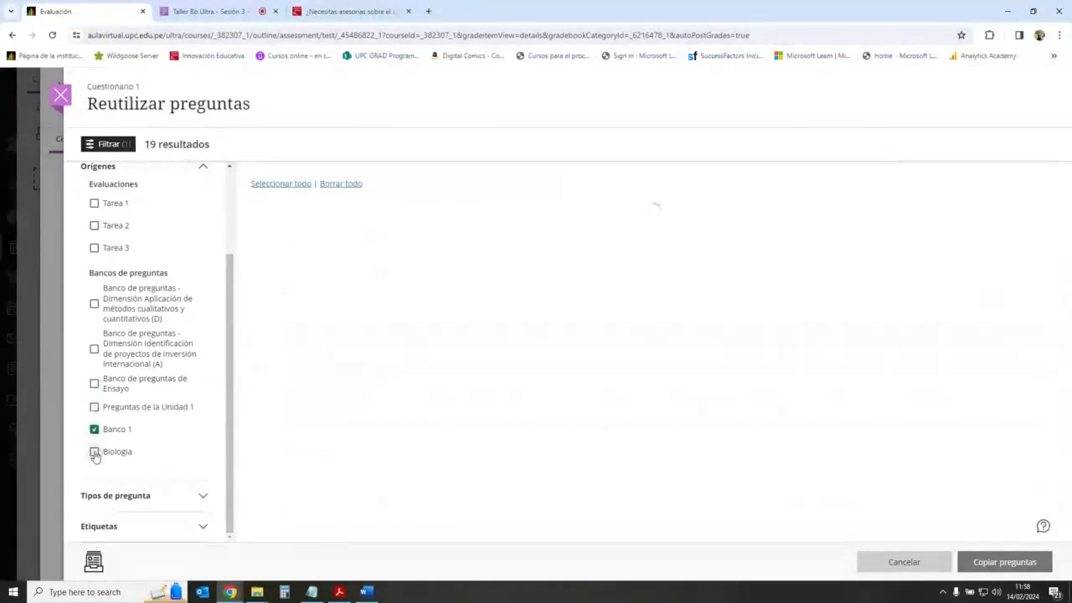
left_click(93, 452)
left_click(94, 452)
left_click(94, 429)
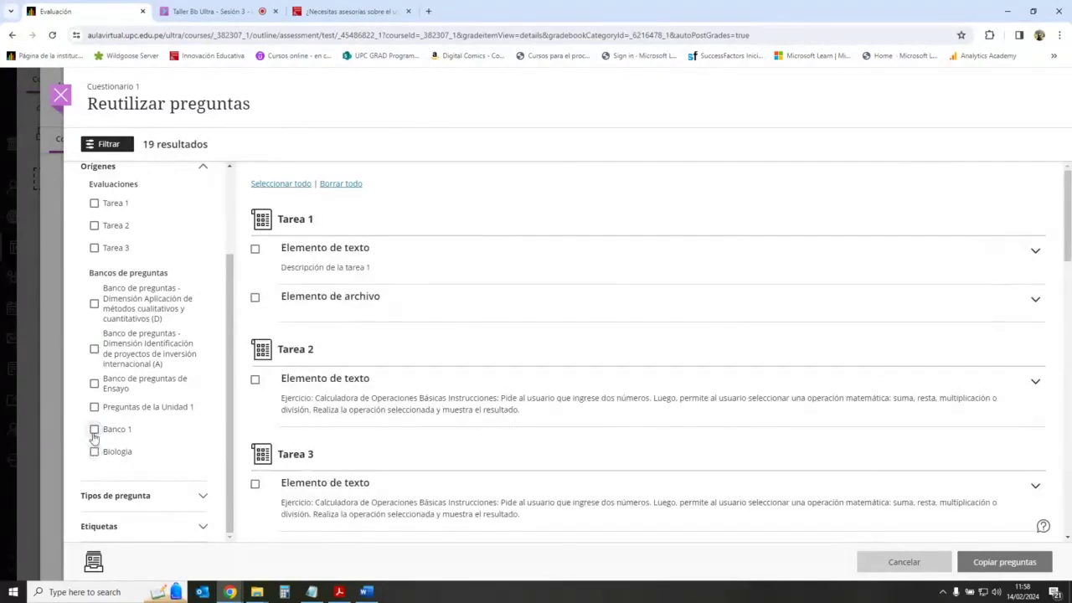
left_click(94, 429)
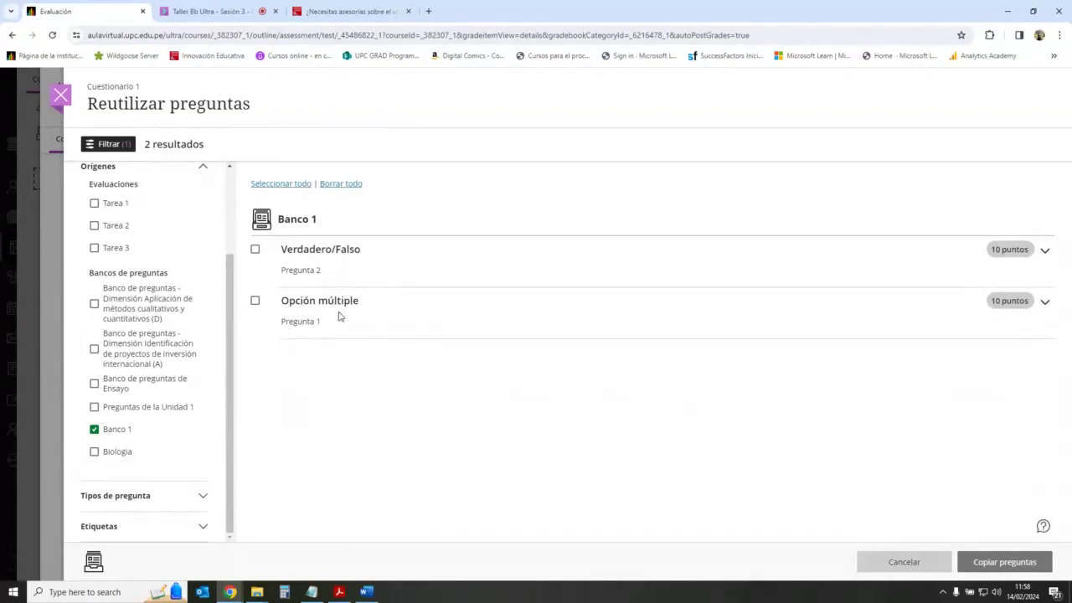
left_click(94, 429)
left_click(94, 452)
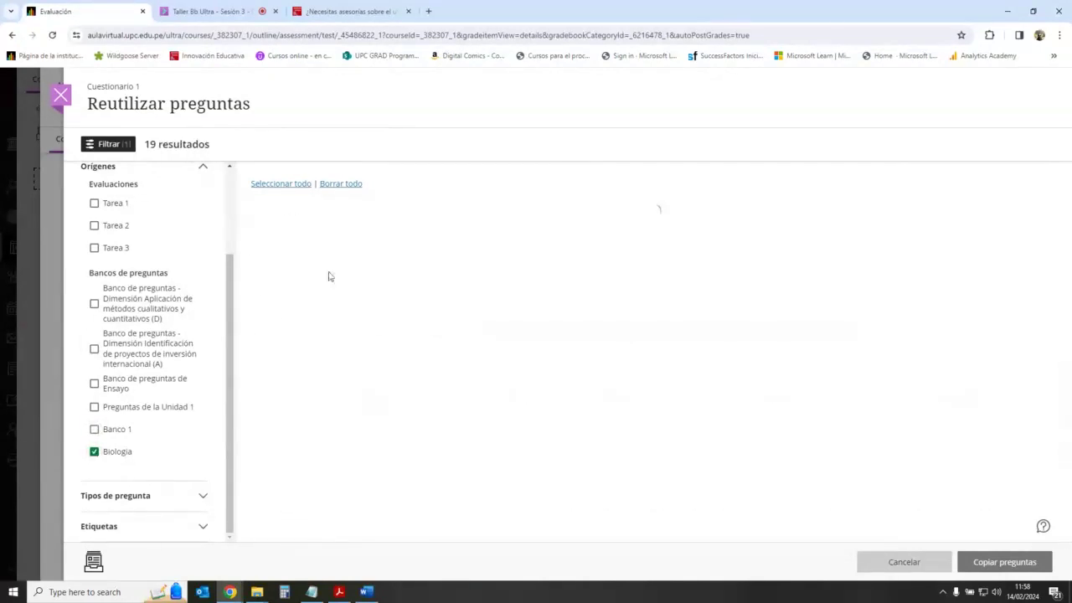
left_click(94, 451)
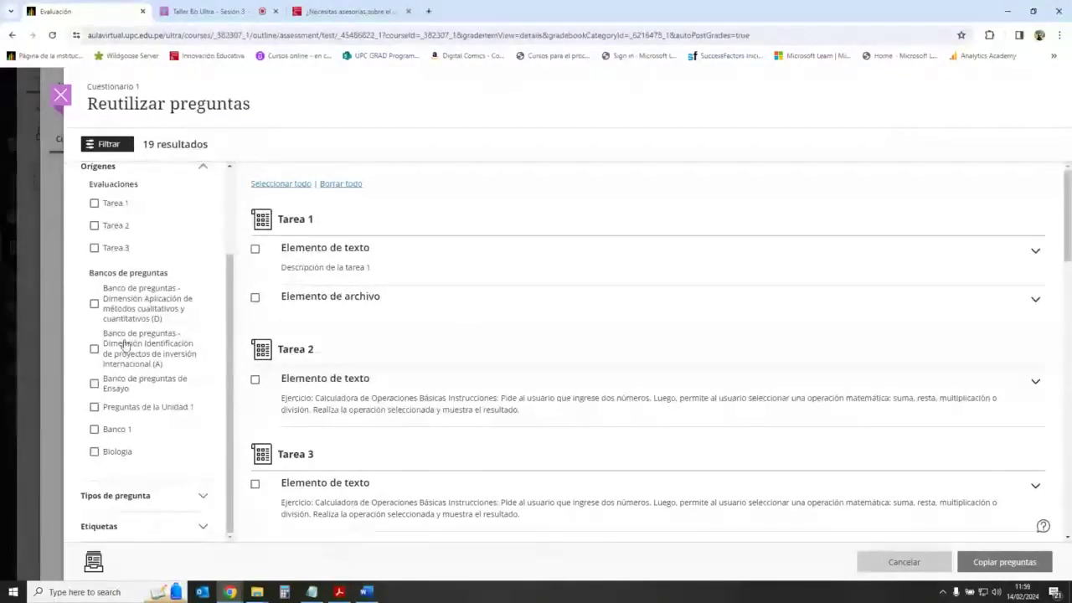
Step: Tick all six source banks: Dimensión Aplicación, Dimensión Identificación, Ensayo, Preguntas de la Unidad 1, Banco 1, Biologia
left_click(93, 304)
left_click(93, 348)
left_click(94, 382)
left_click(94, 406)
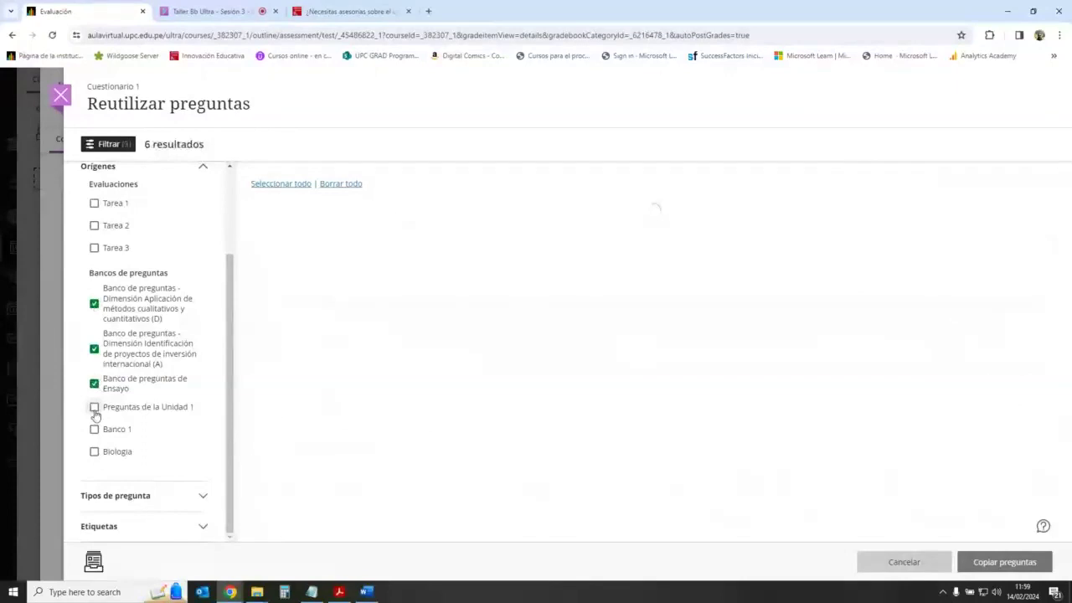
left_click(94, 429)
left_click(94, 452)
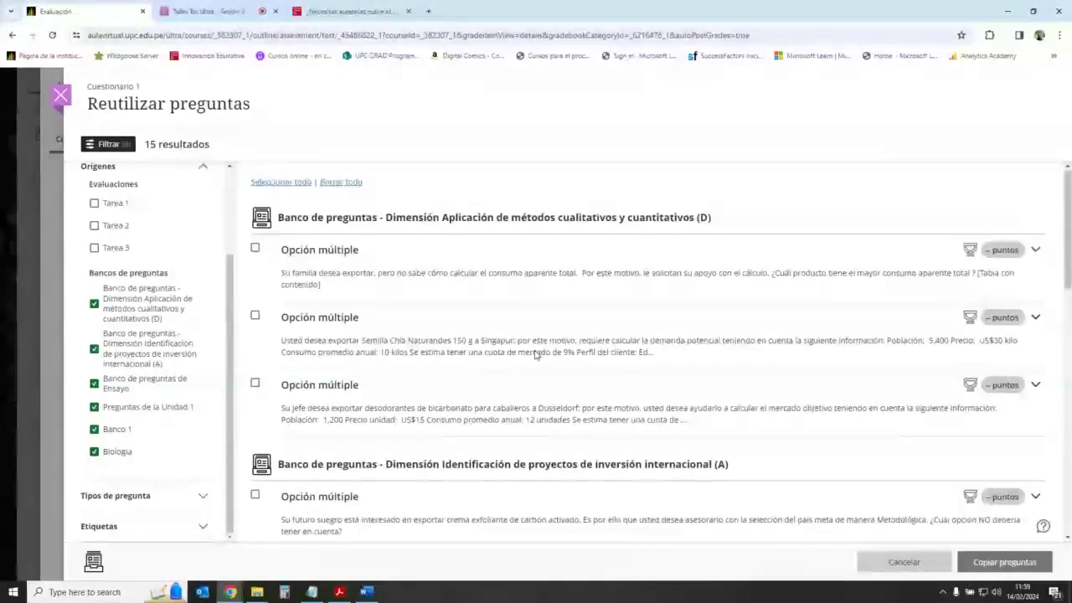
scroll(536, 354, "down", 4)
scroll(536, 354, "up", 4)
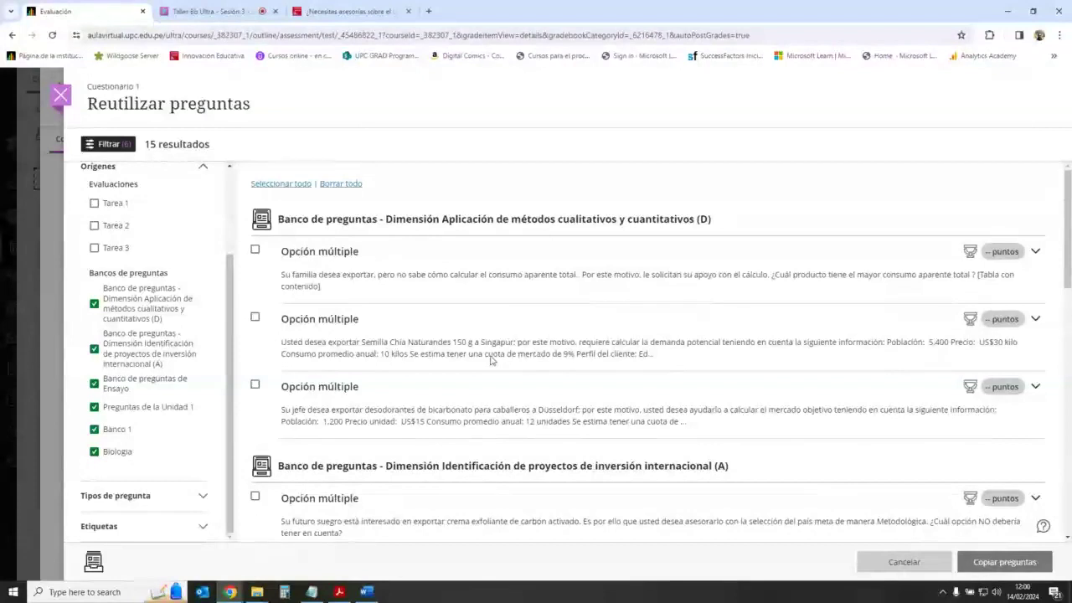
Step: Select all 15 listed questions and copy them into Cuestionario 1
scroll(536, 345, "down", 2)
scroll(536, 345, "down", 5)
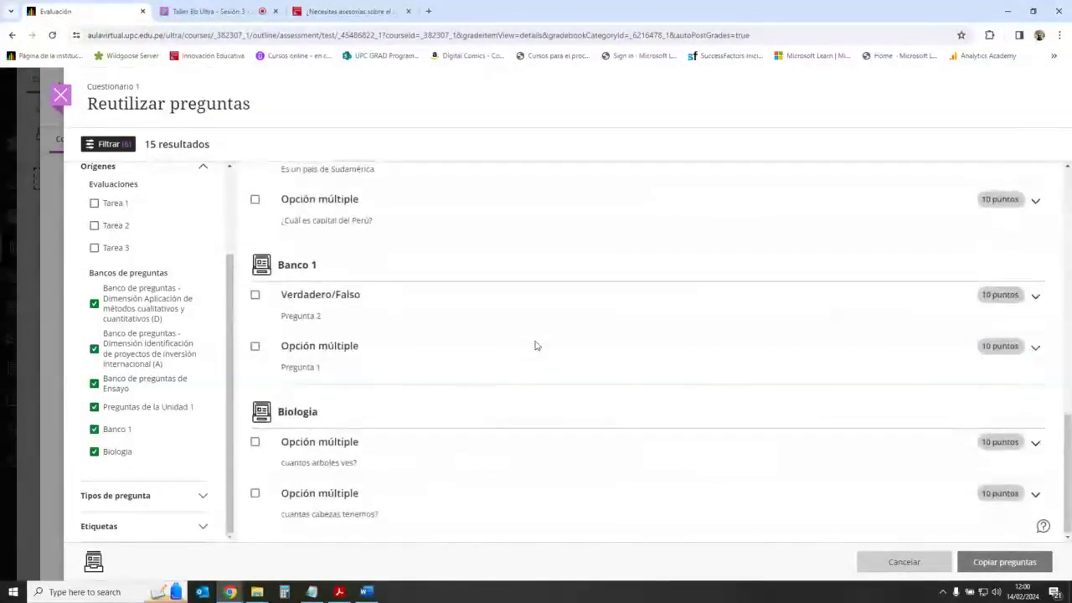
scroll(536, 347, "up", 10)
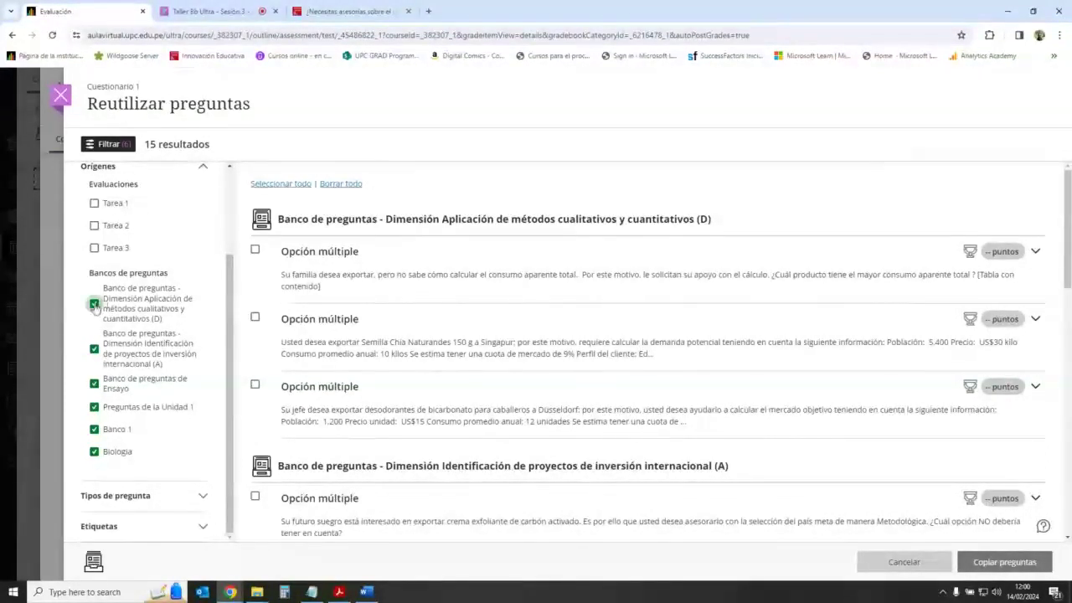
left_click(297, 185)
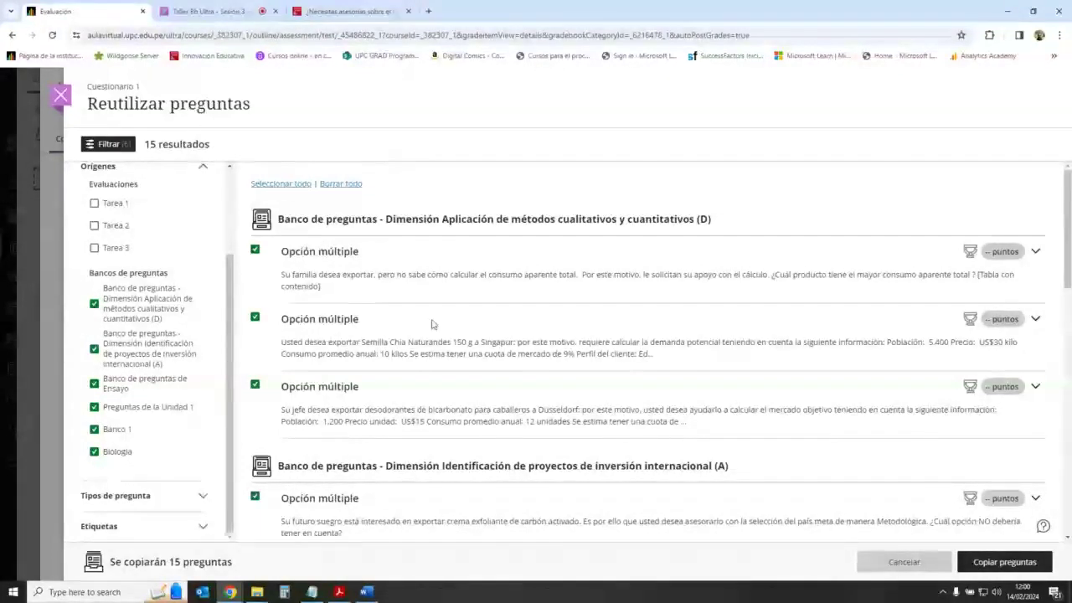
scroll(507, 325, "down", 10)
scroll(508, 326, "up", 10)
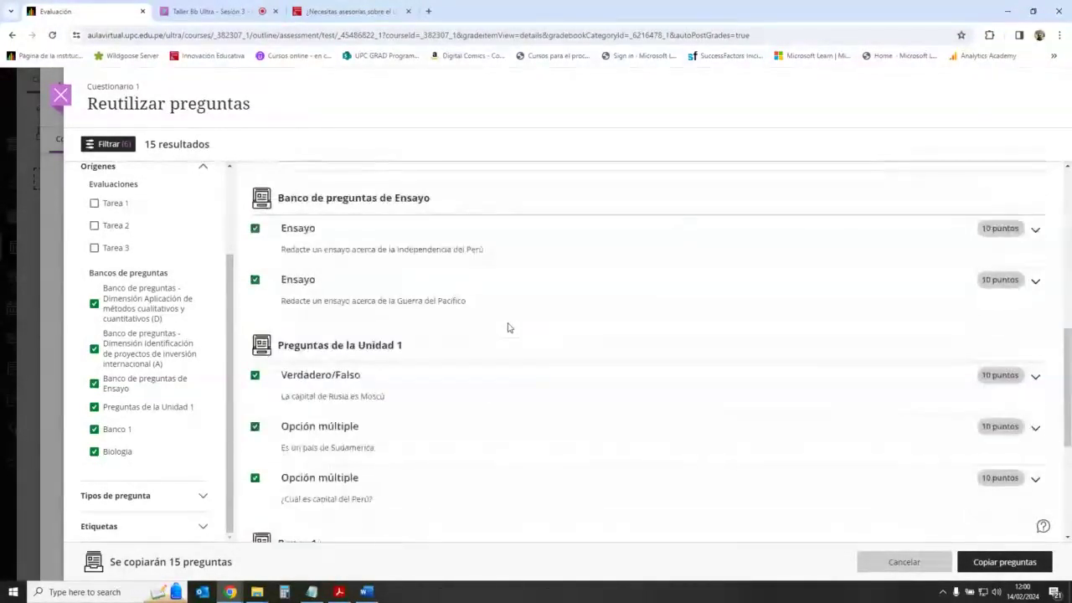
left_click(1001, 564)
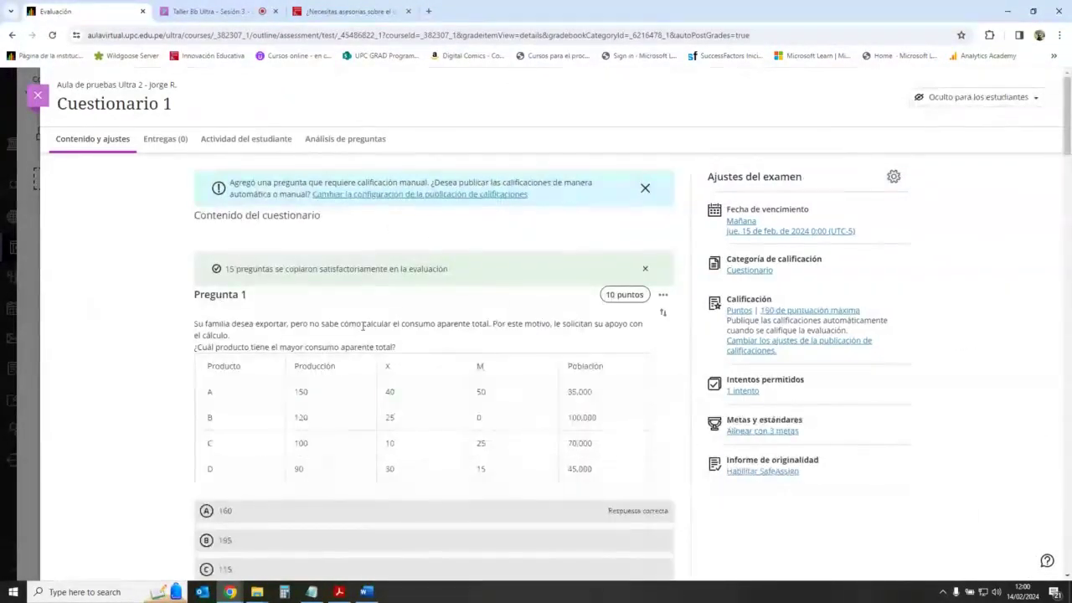
Step: Dismiss the manual-grading notice and review the copied questions down to Pregunta 15
scroll(164, 289, "down", 2)
scroll(176, 290, "down", 10)
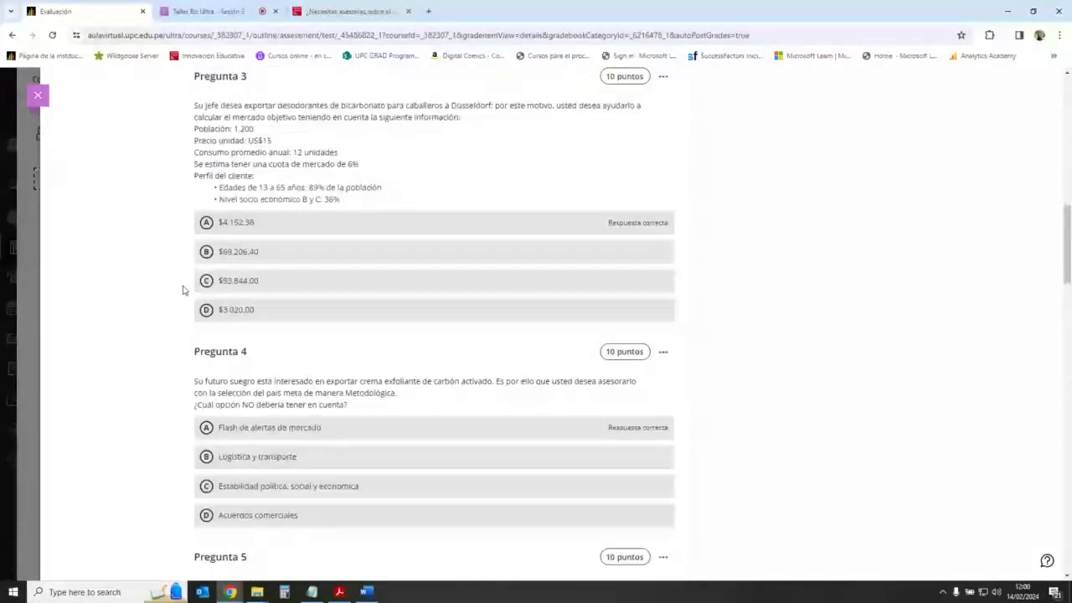
scroll(184, 290, "down", 20)
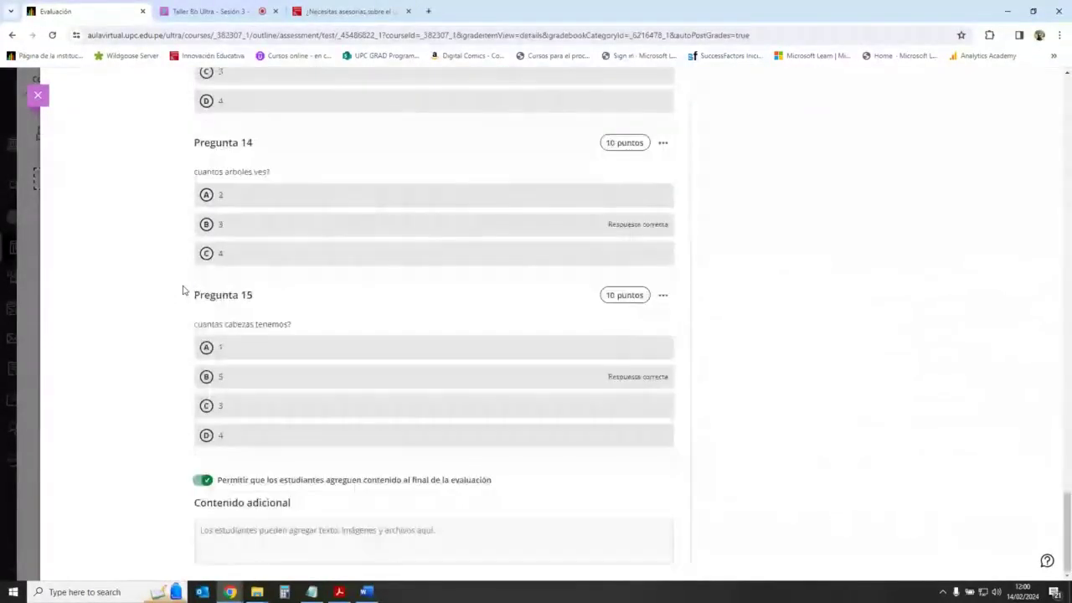
scroll(424, 327, "up", 20)
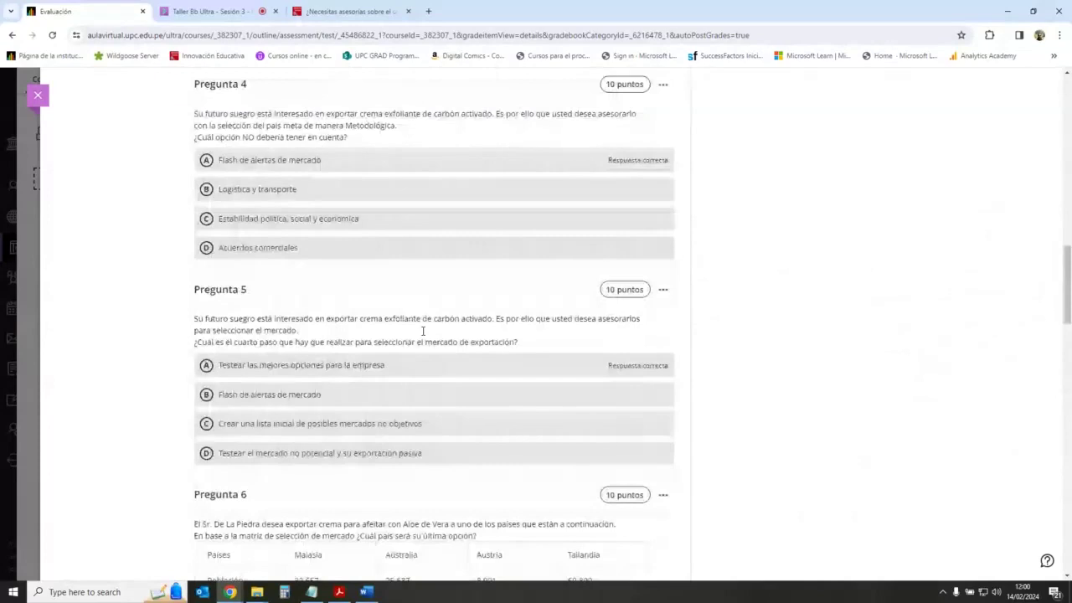
scroll(423, 331, "up", 12)
scroll(423, 331, "up", 1)
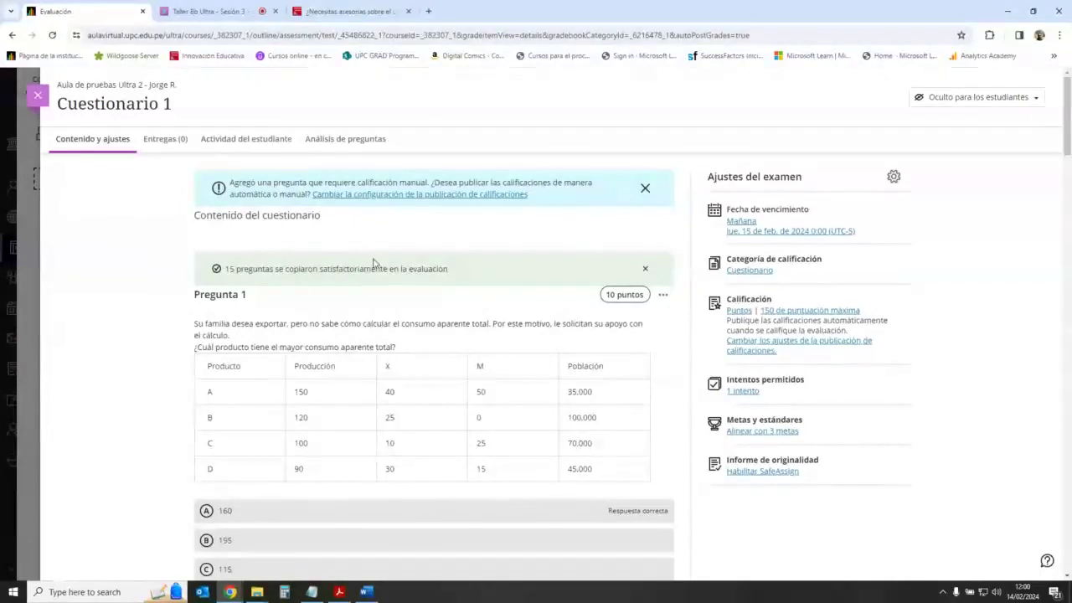
left_click(645, 188)
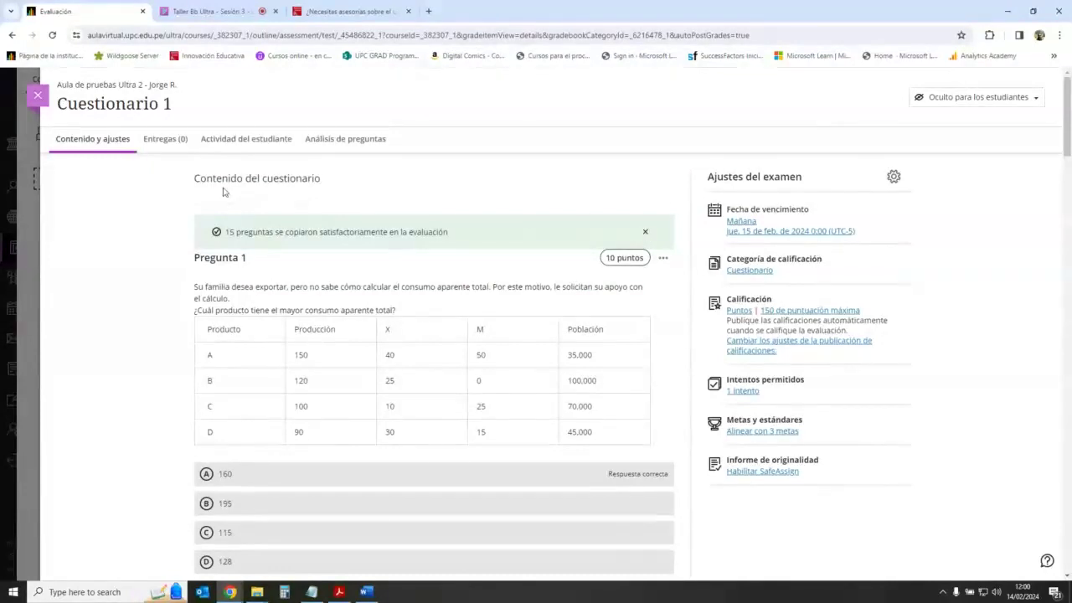
scroll(479, 383, "down", 20)
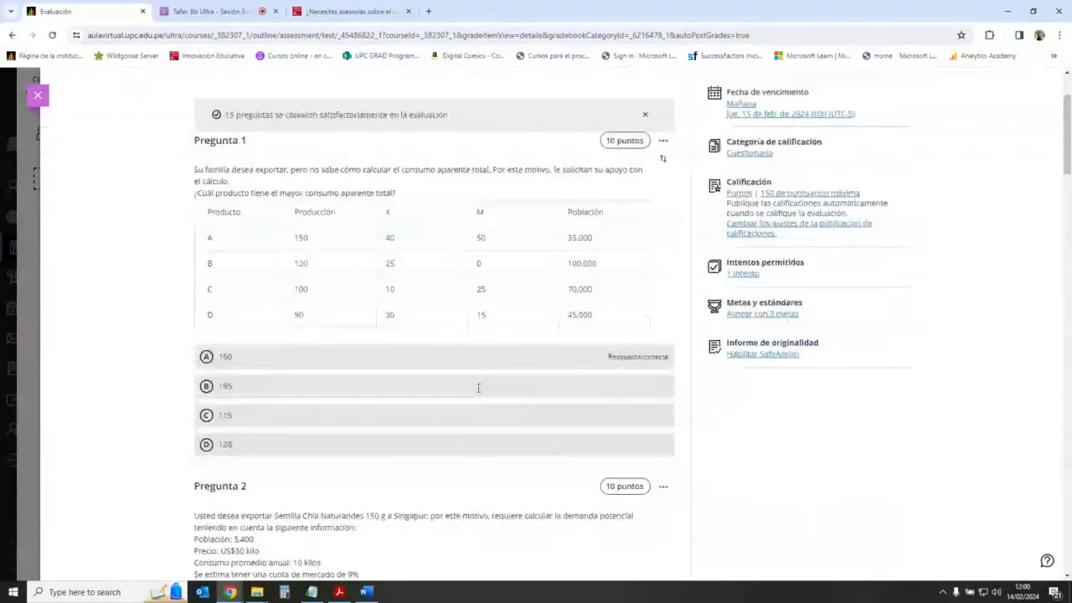
scroll(479, 387, "down", 12)
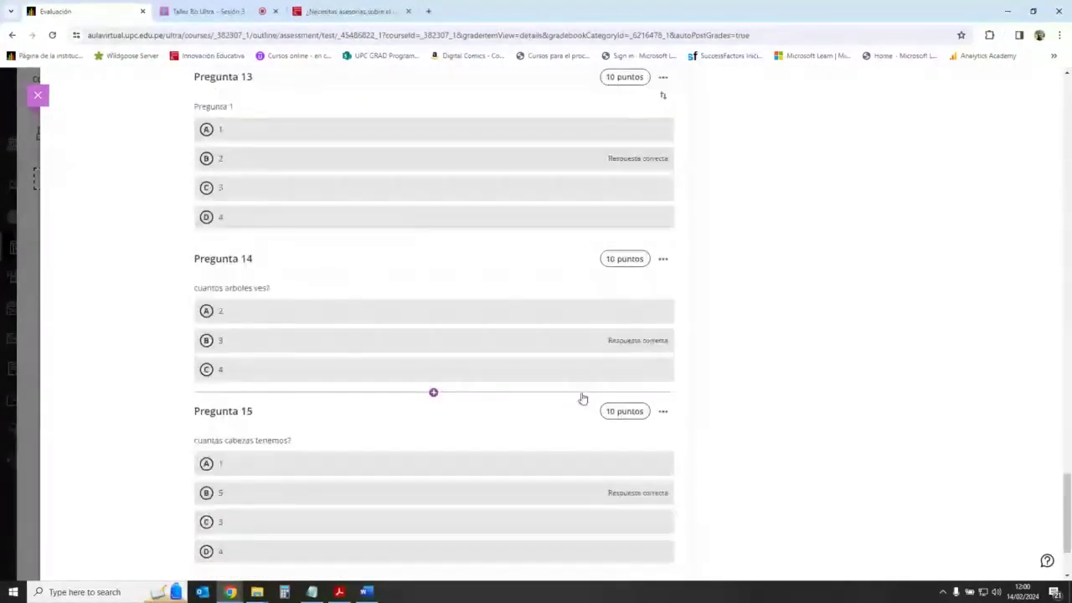
Step: Add a question-bank block after Pregunta 15 with all 15 questions from all six banks
left_click(434, 460)
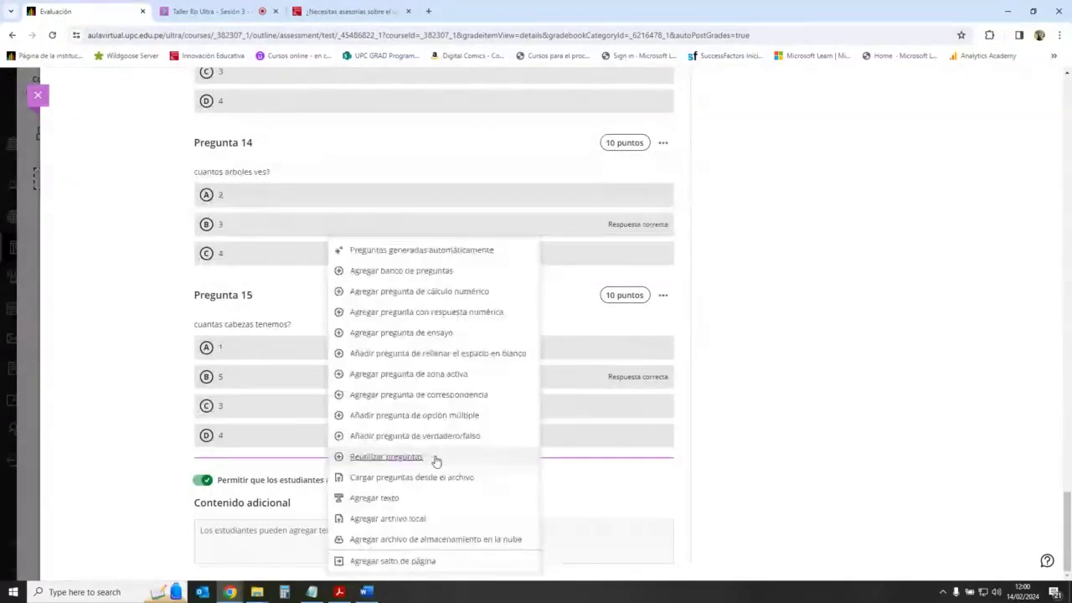
left_click(462, 274)
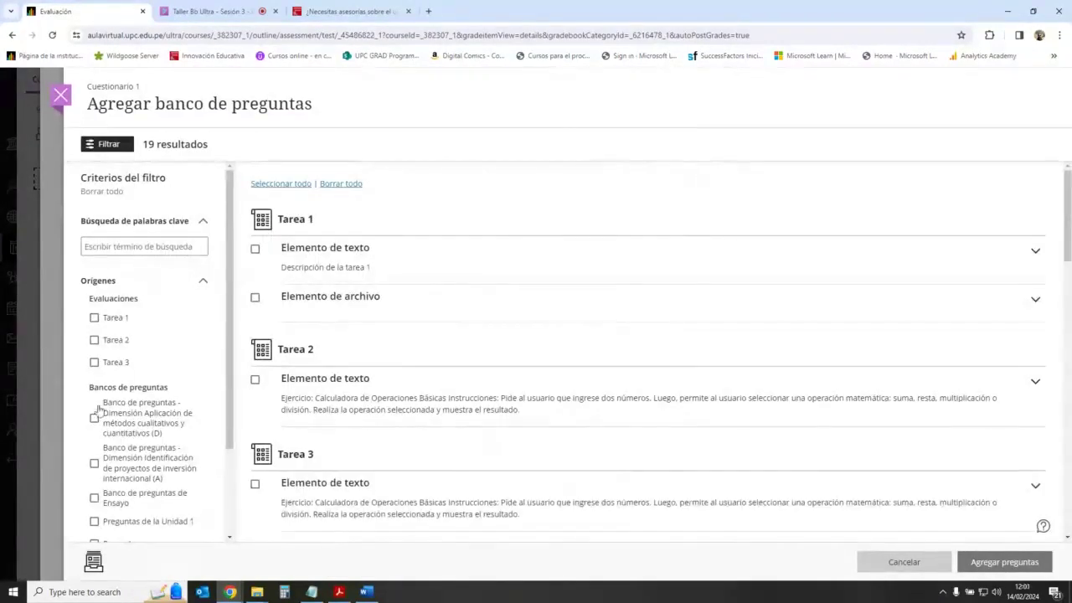
left_click(94, 417)
scroll(102, 365, "down", 2)
left_click(94, 348)
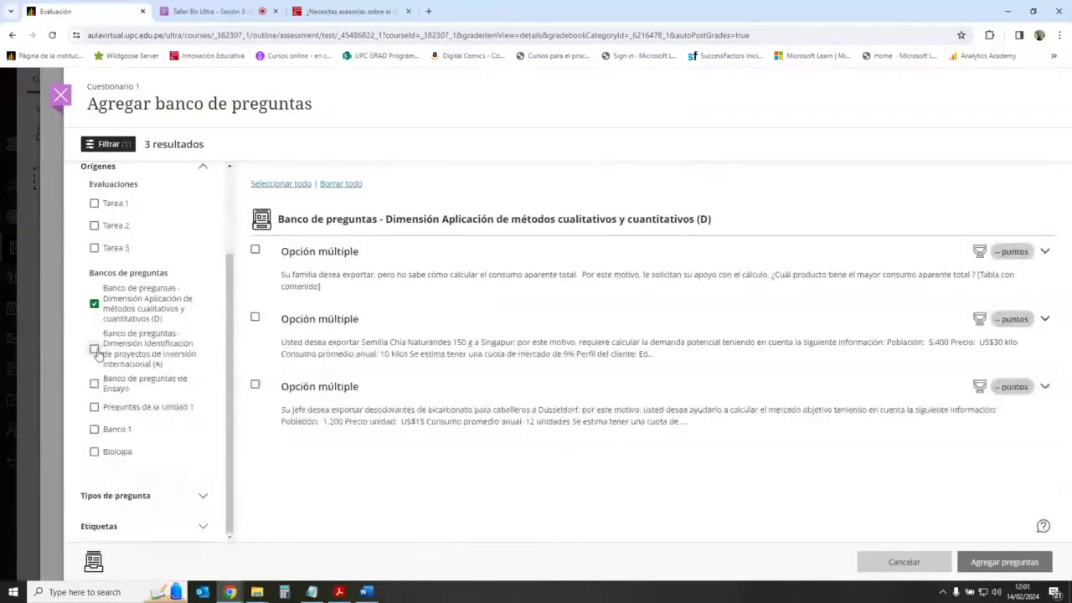
left_click(94, 383)
left_click(94, 406)
left_click(94, 428)
left_click(94, 451)
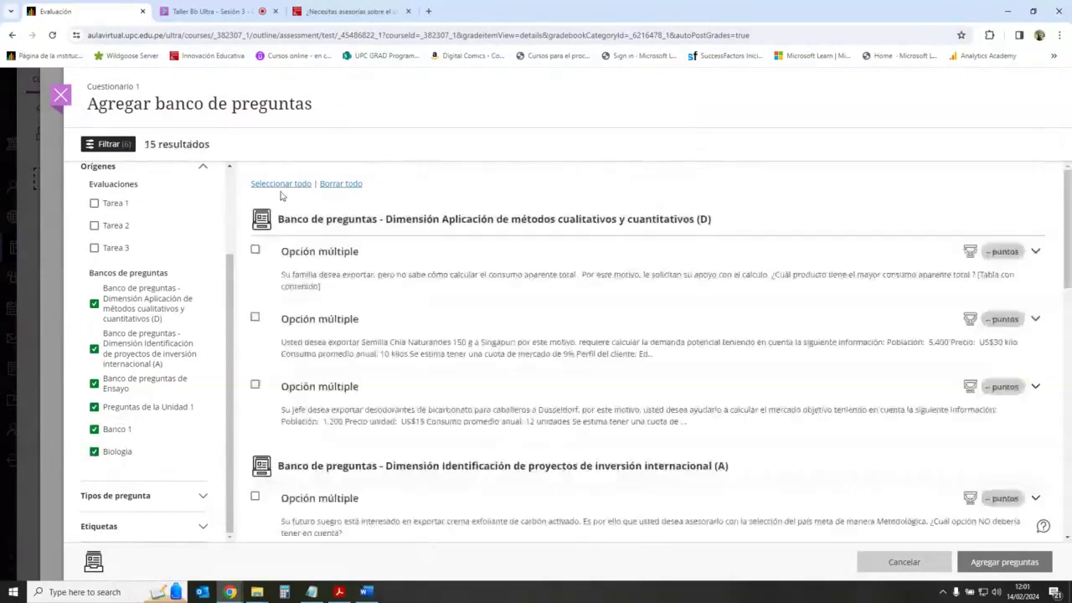
left_click(285, 184)
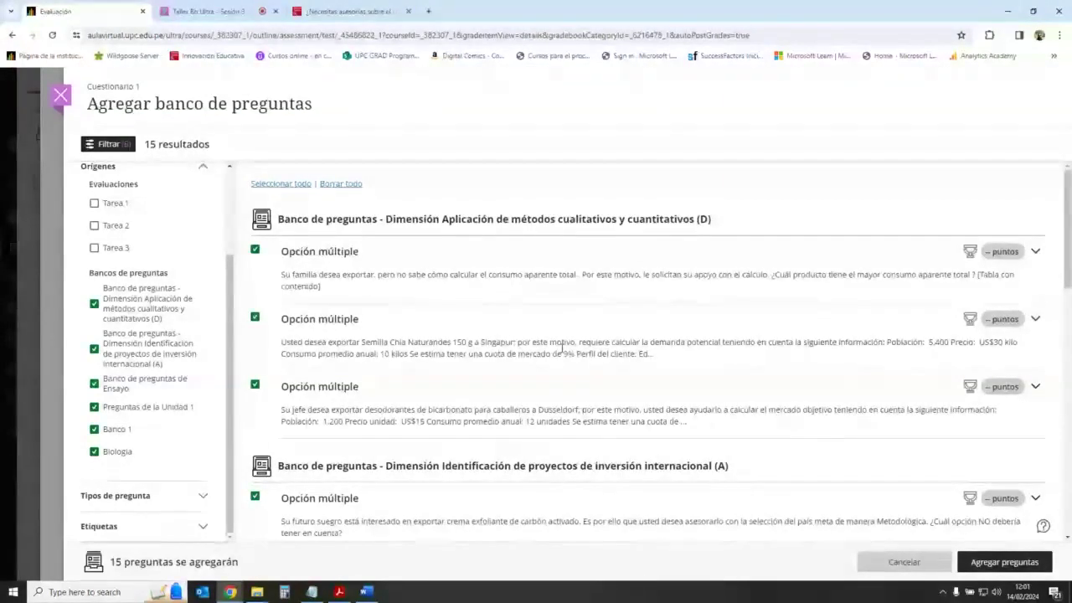
left_click(1005, 562)
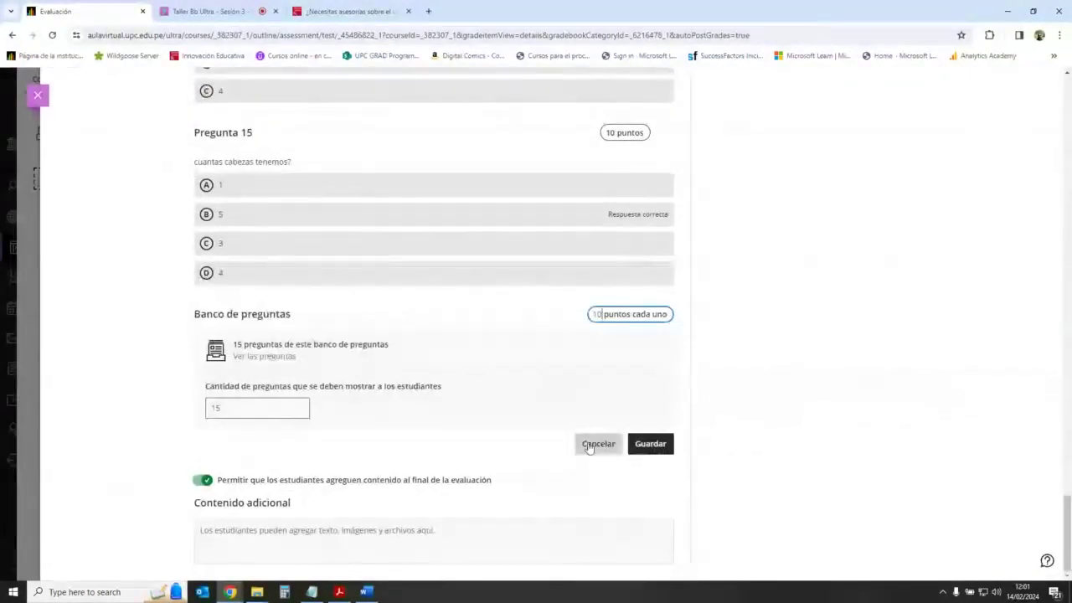
Step: Discard the new question-bank block and exit the test to the course outline
left_click(590, 445)
scroll(586, 318, "up", 9)
scroll(530, 302, "up", 1)
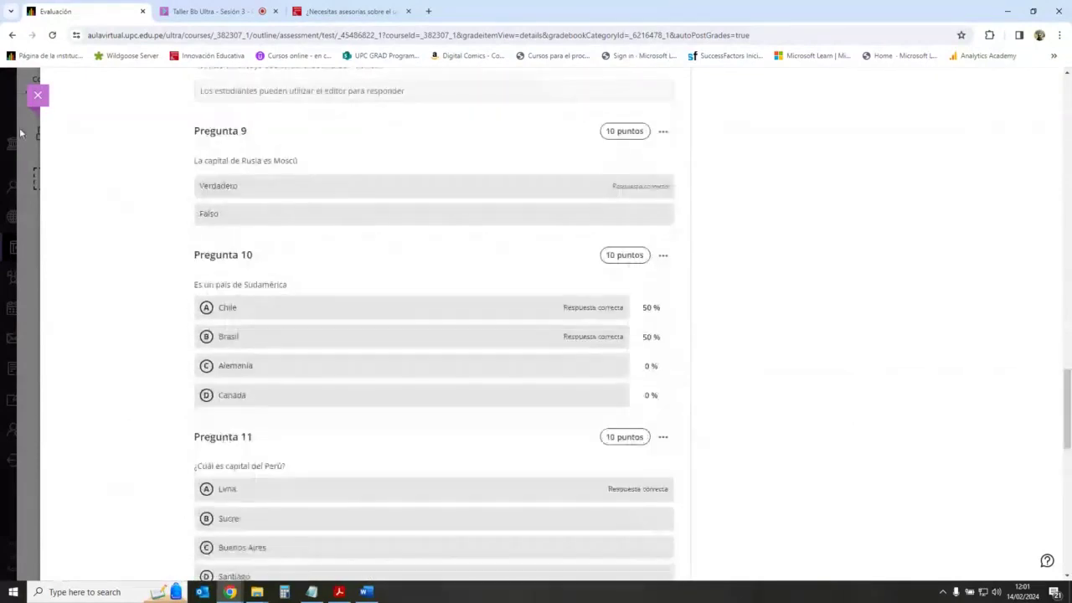
key("Escape")
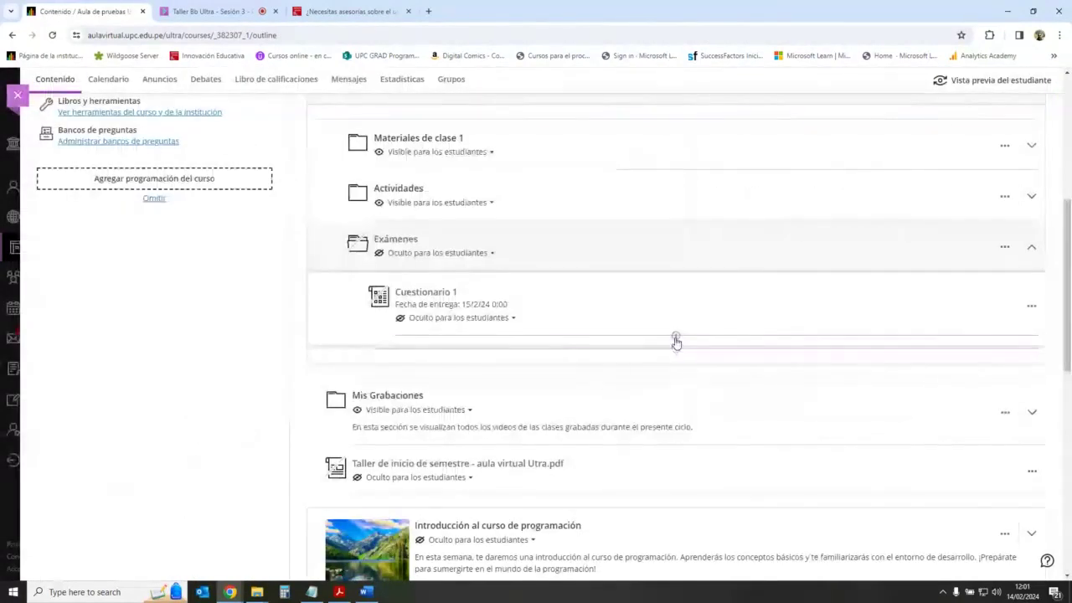
Step: Create a new test in the Exámenes folder below Cuestionario 1 and list its addable content types
left_click(677, 343)
left_click(662, 360)
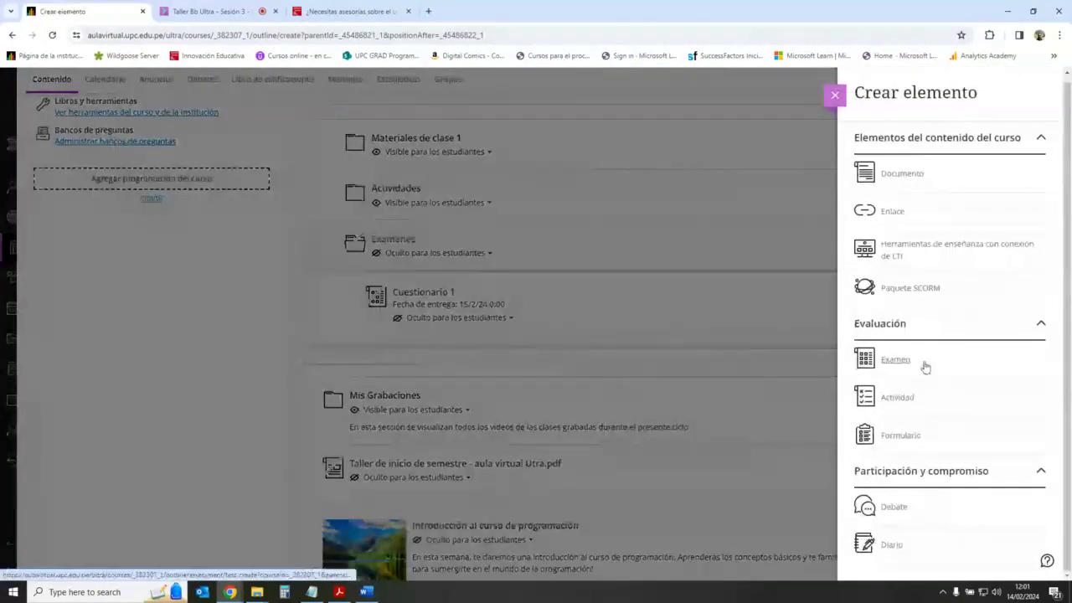
left_click(867, 365)
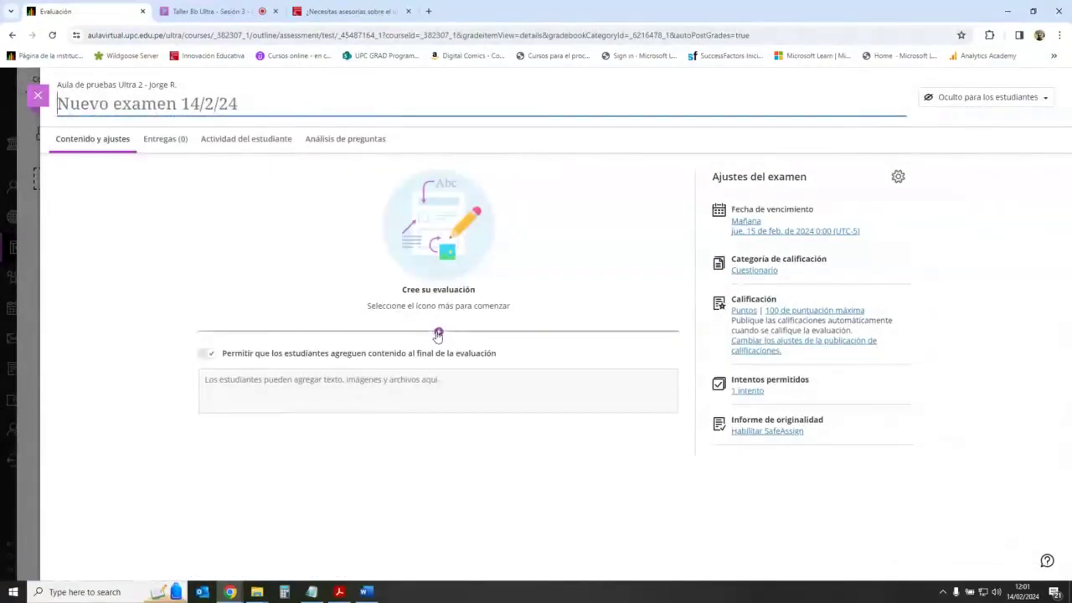
left_click(438, 332)
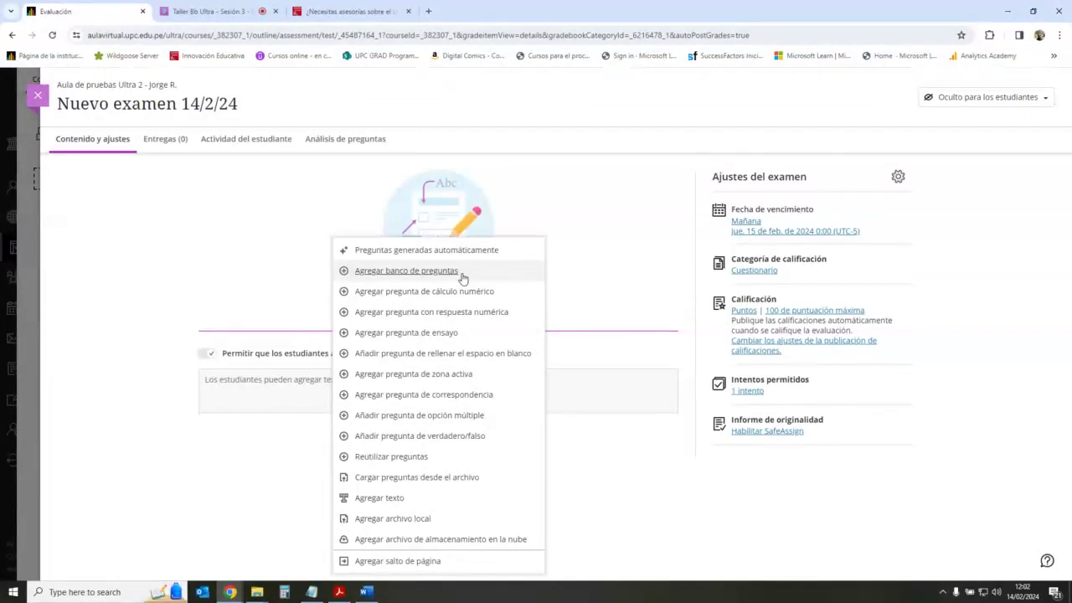
Step: Add a question bank, filtering to Aplicación (D), Identificación (A), Ensayo, Unidad 1, Banco 1 and Biologia
left_click(462, 275)
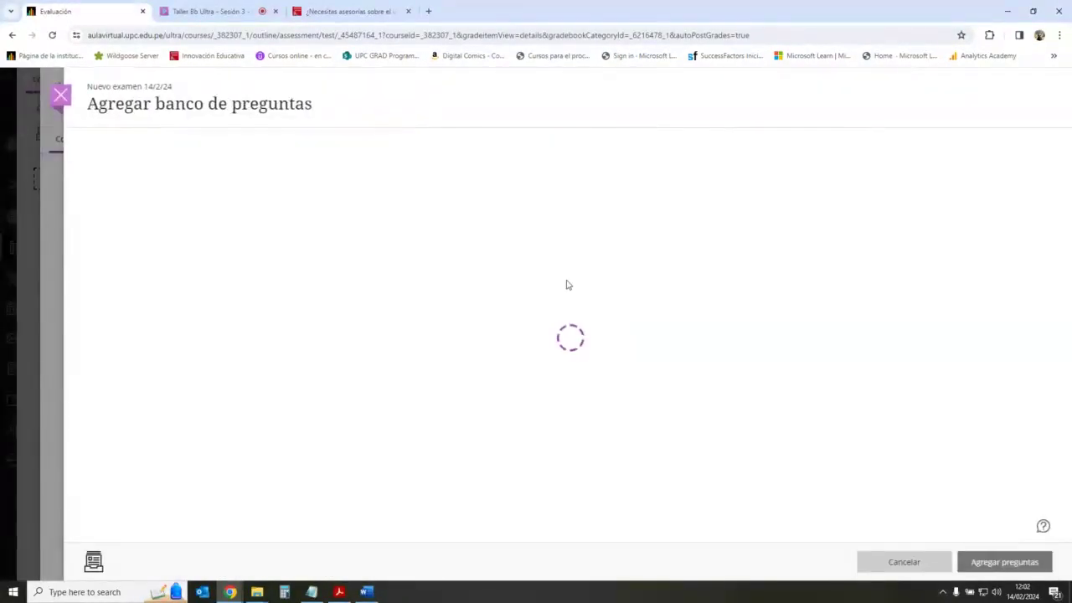
scroll(192, 335, "down", 3)
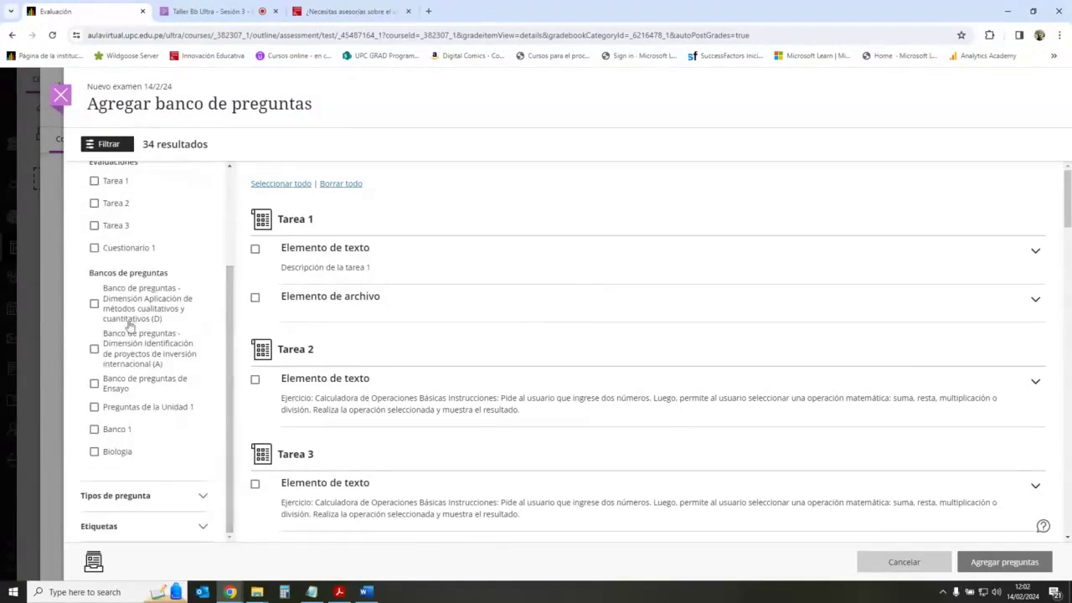
left_click(94, 304)
left_click(94, 349)
left_click(94, 383)
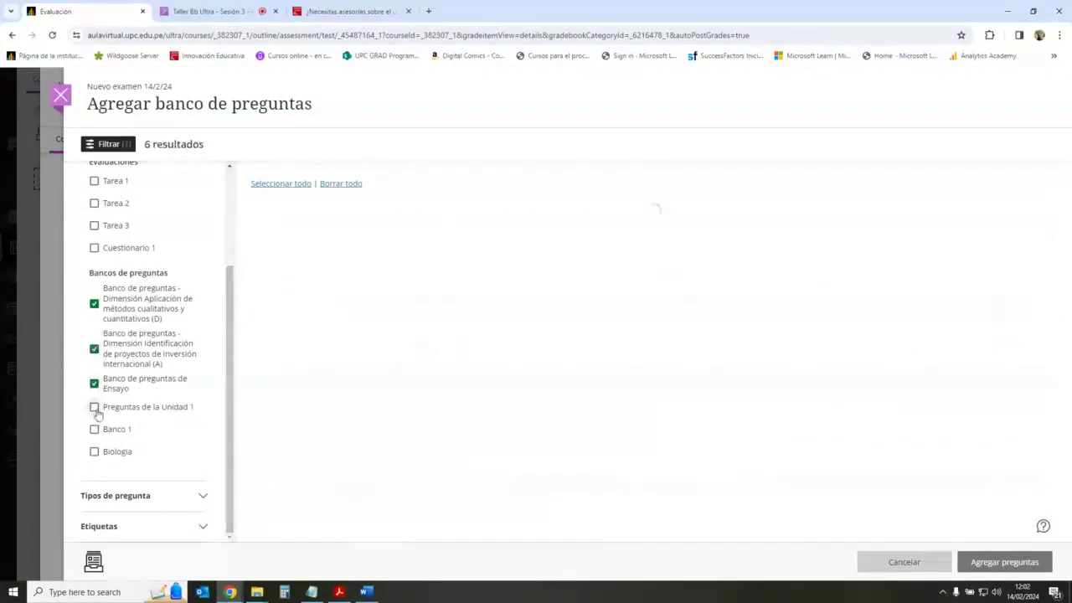
left_click(94, 407)
left_click(94, 429)
left_click(93, 452)
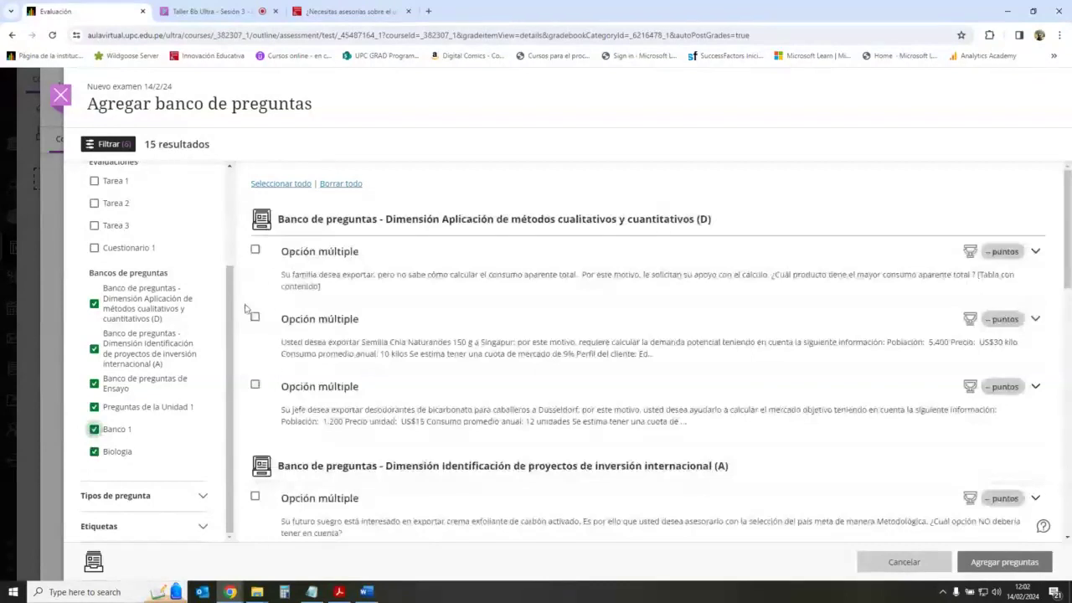
Step: Select all 15 listed questions and add them to the exam
left_click(293, 186)
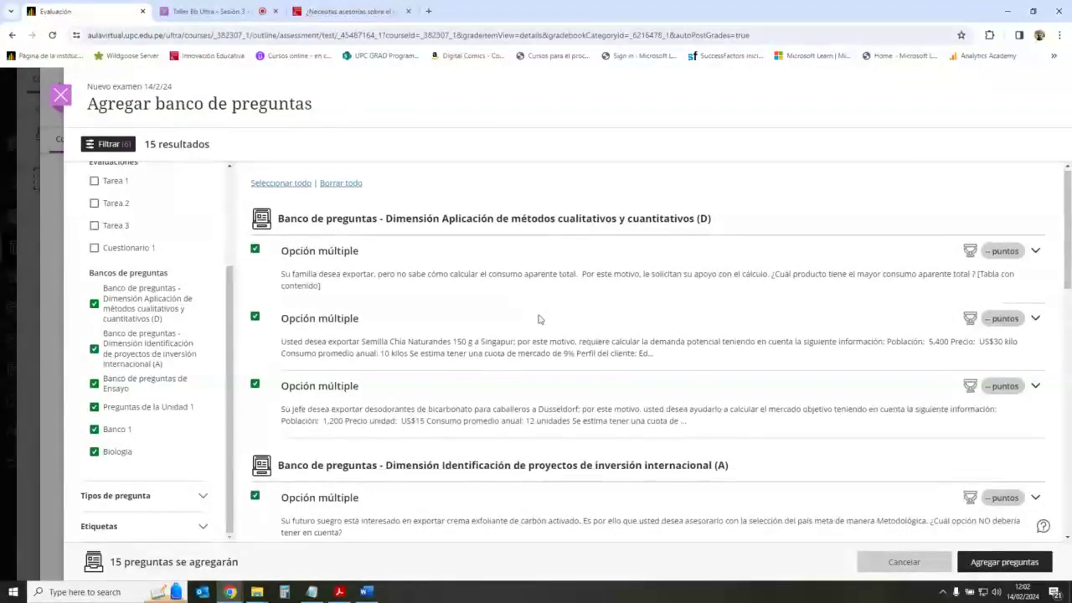
scroll(545, 335, "down", 10)
scroll(553, 347, "down", 3)
scroll(552, 346, "up", 15)
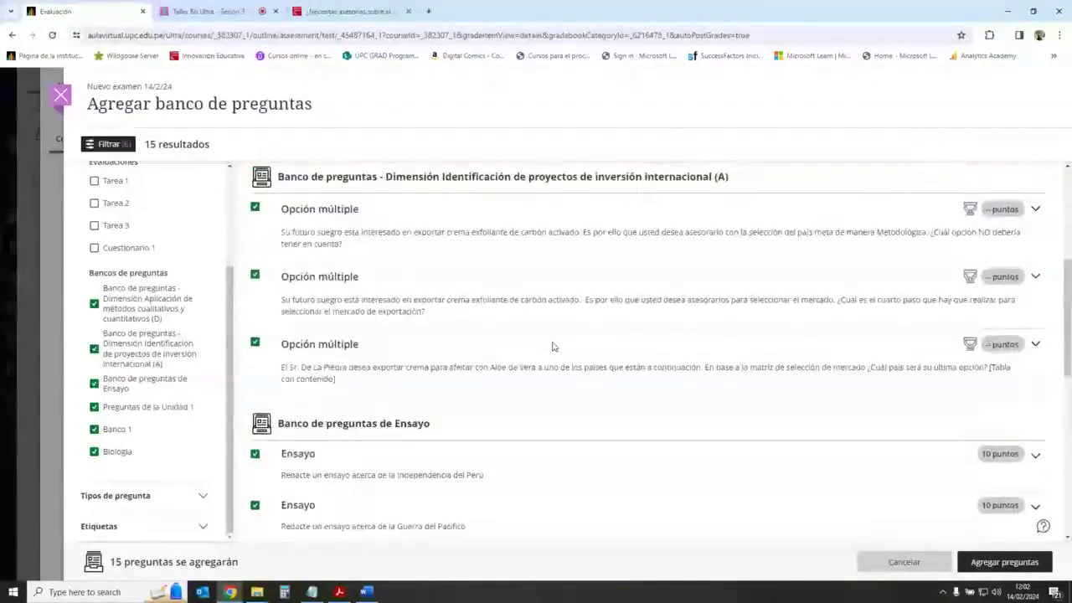
left_click(968, 567)
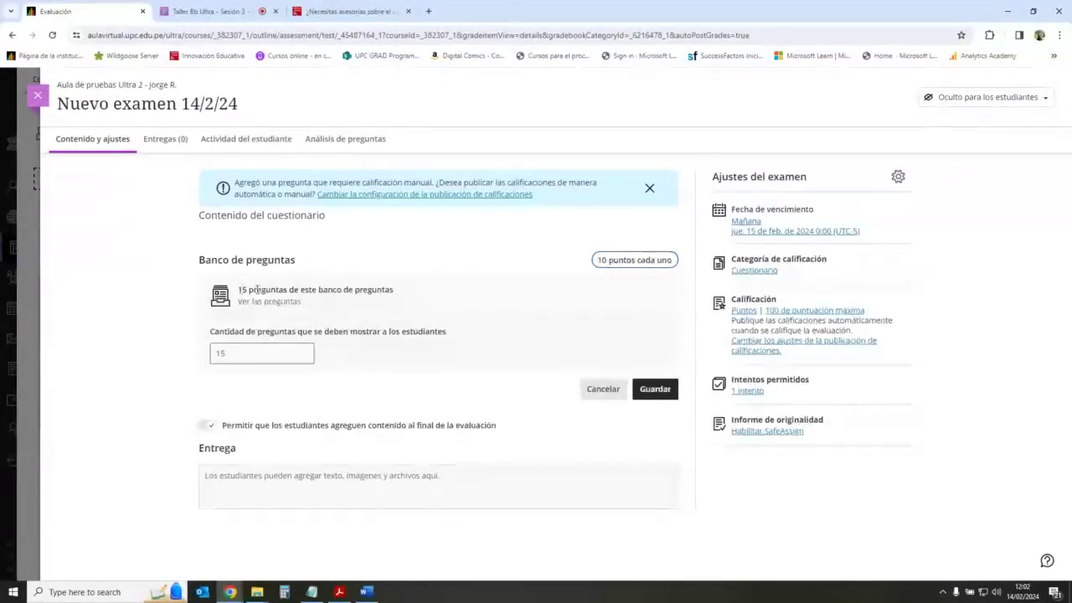
Step: Highlight the bank block's 15-question summary line
left_click_drag(239, 290, 398, 294)
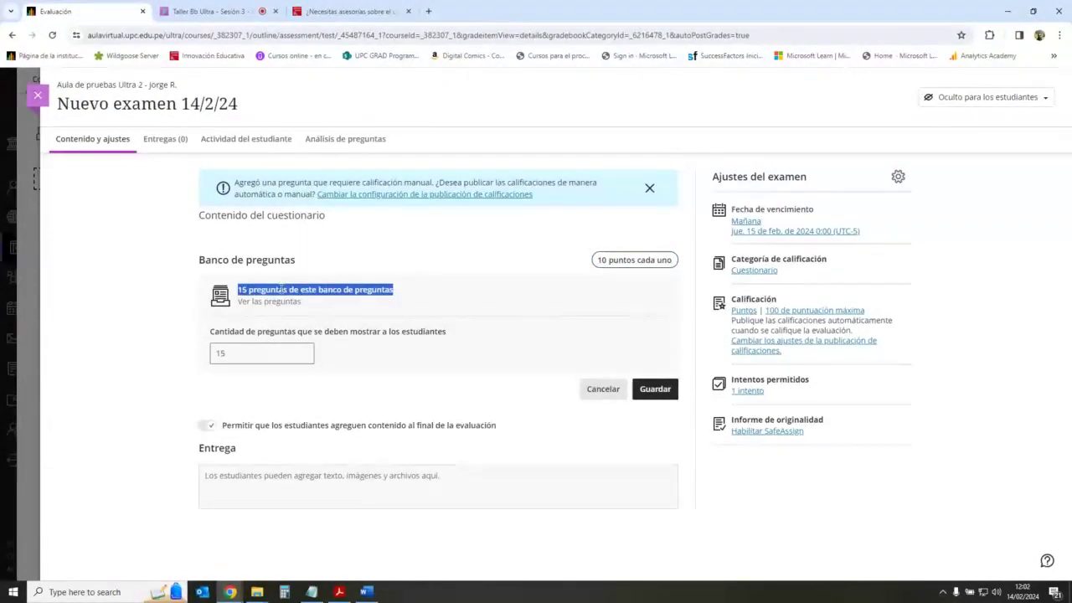
left_click(281, 290)
left_click_drag(239, 290, 417, 297)
left_click(244, 290)
left_click_drag(239, 289, 367, 290)
left_click(367, 290)
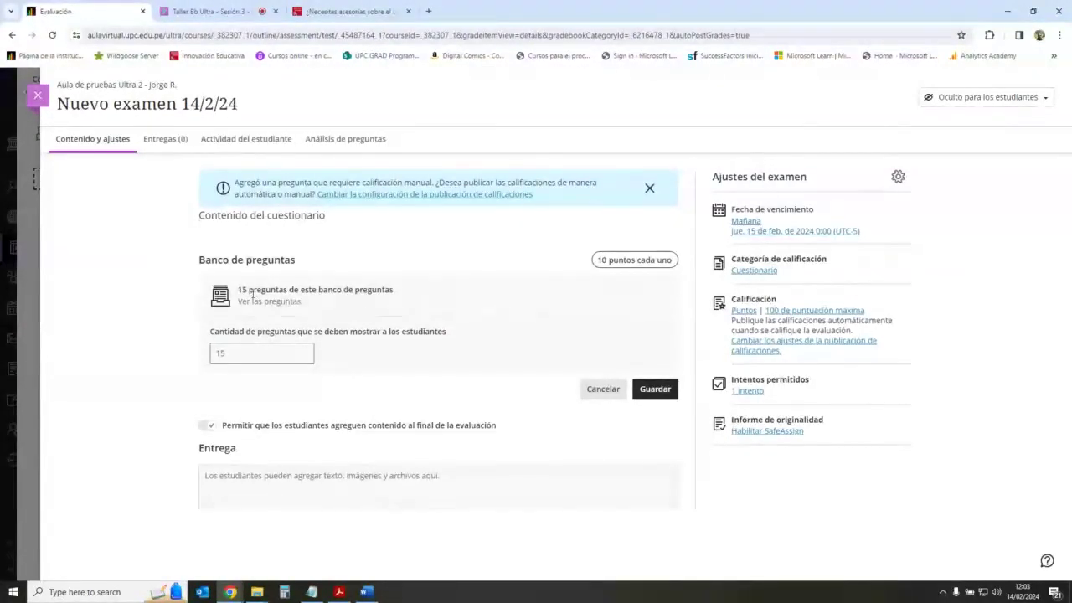
Step: Show 10 random questions from the bank at 2 points each, and save
left_click(240, 358)
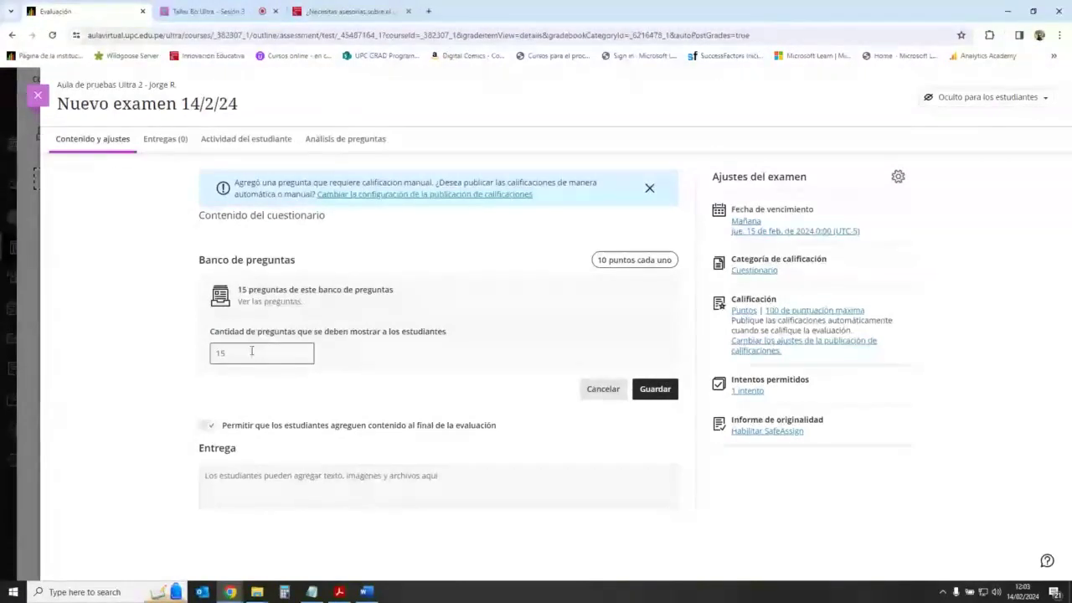
key("BackSpace")
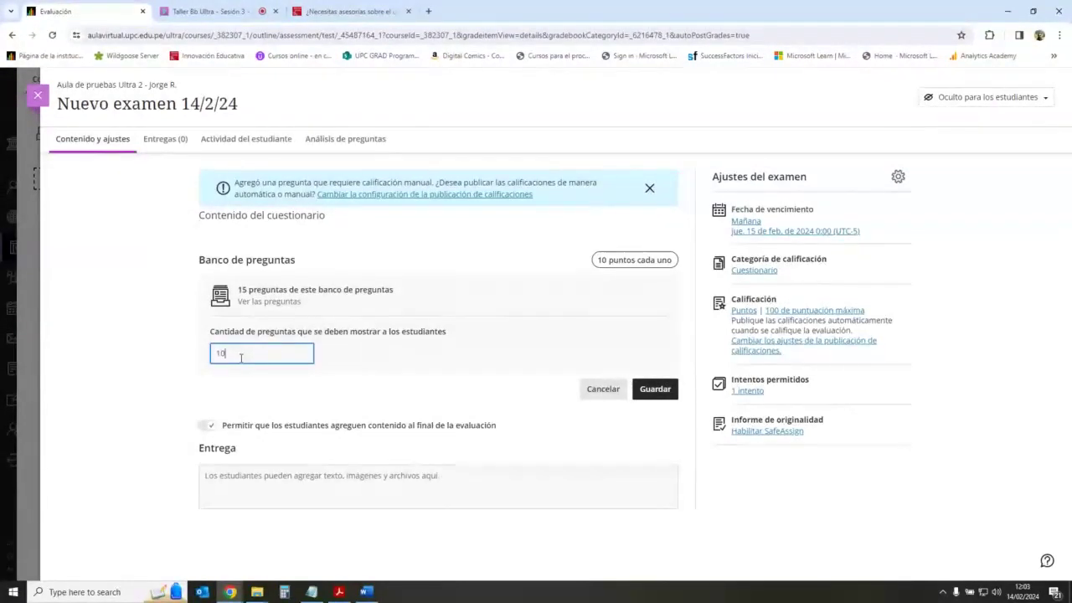
type("0")
left_click(330, 392)
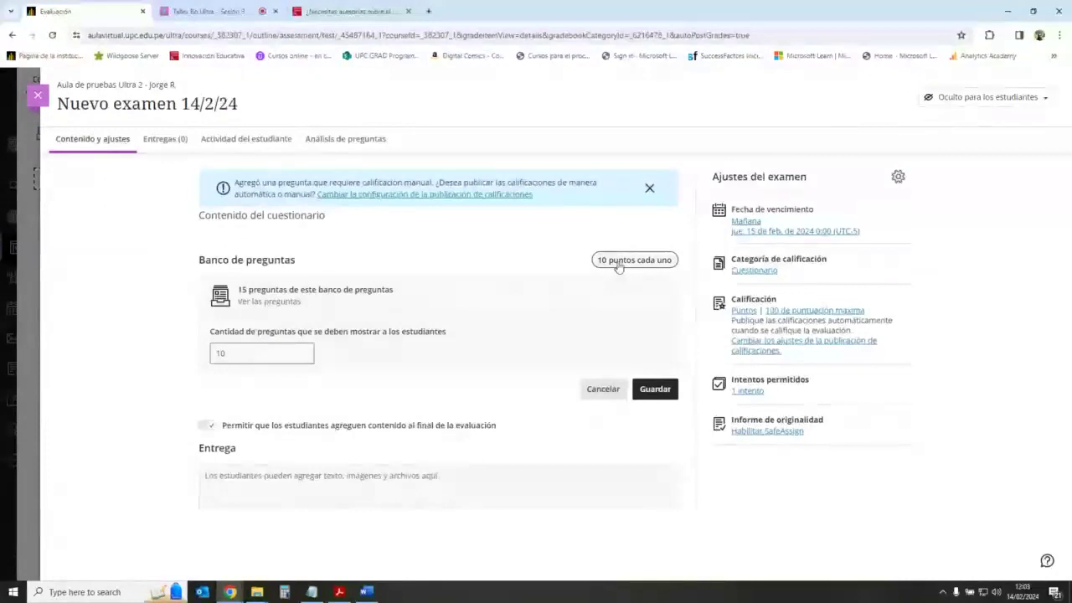
left_click(618, 263)
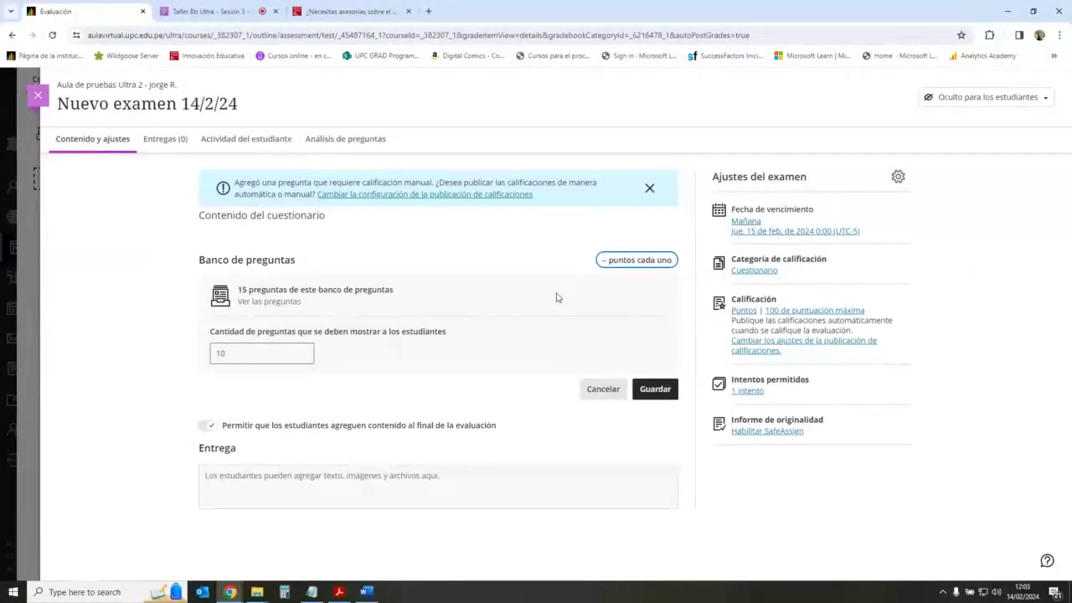
left_click(533, 245)
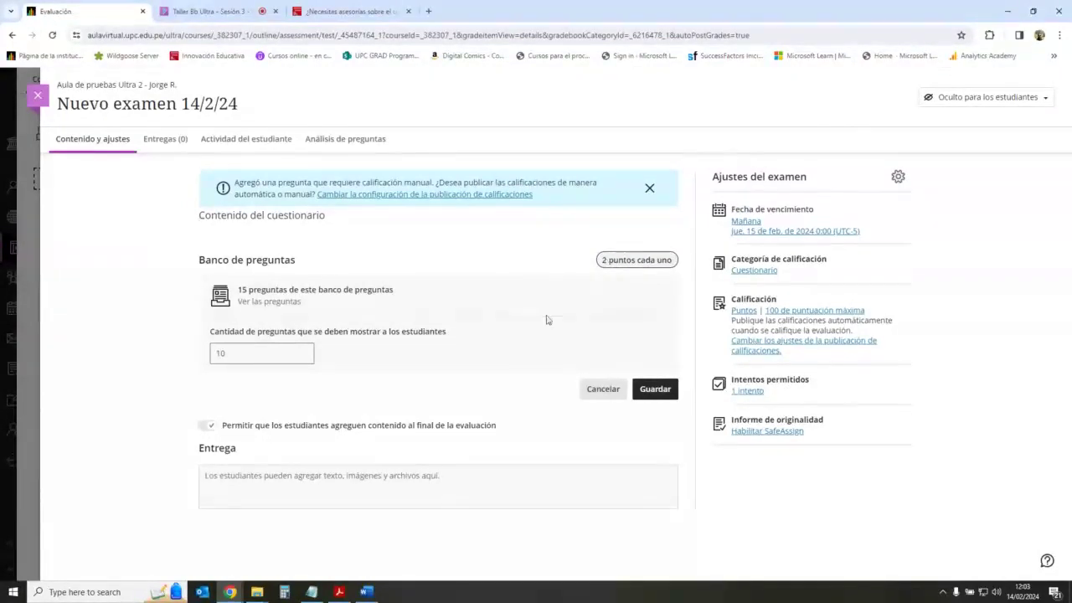
left_click(657, 390)
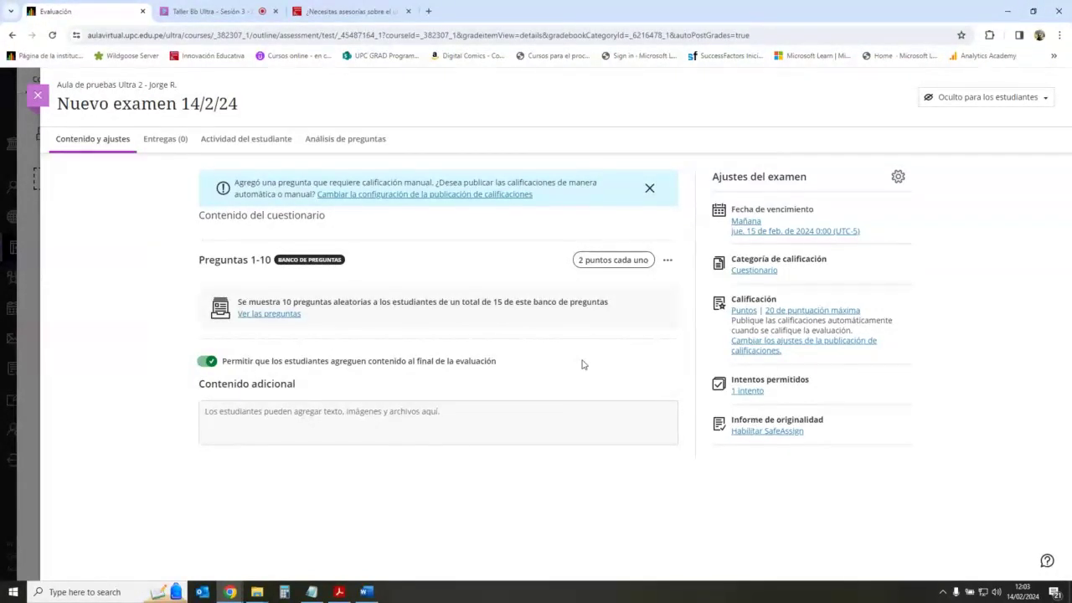
left_click(38, 94)
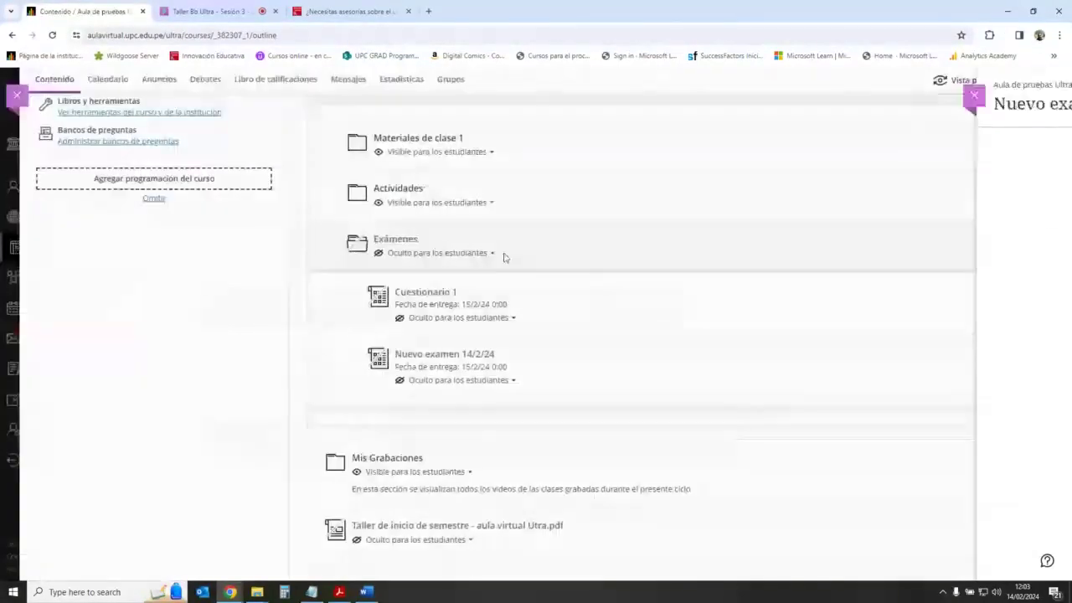
left_click(438, 295)
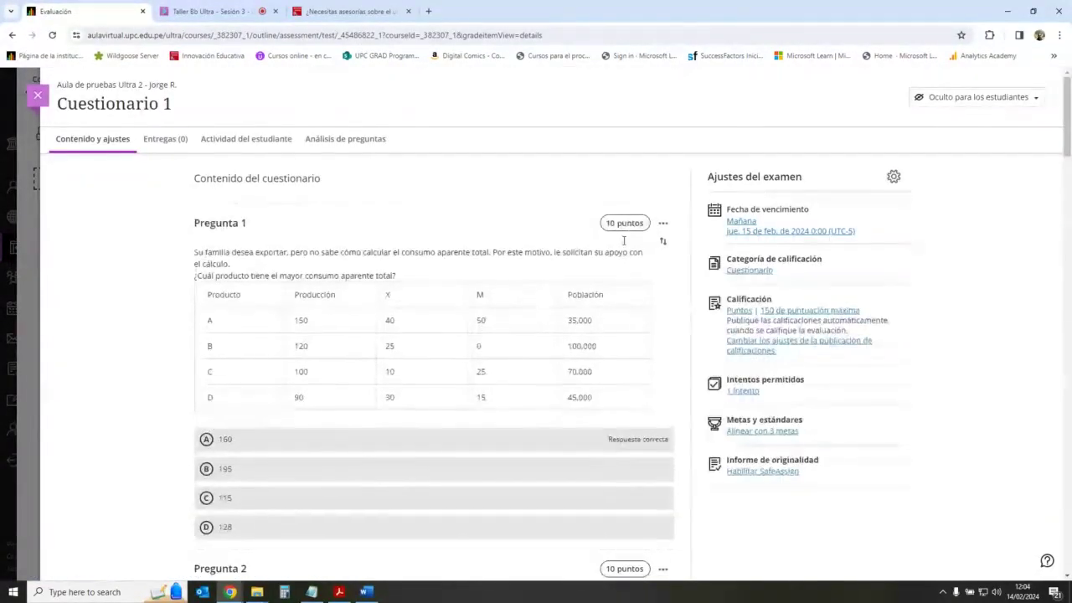
mouse_move(447, 209)
left_click(434, 205)
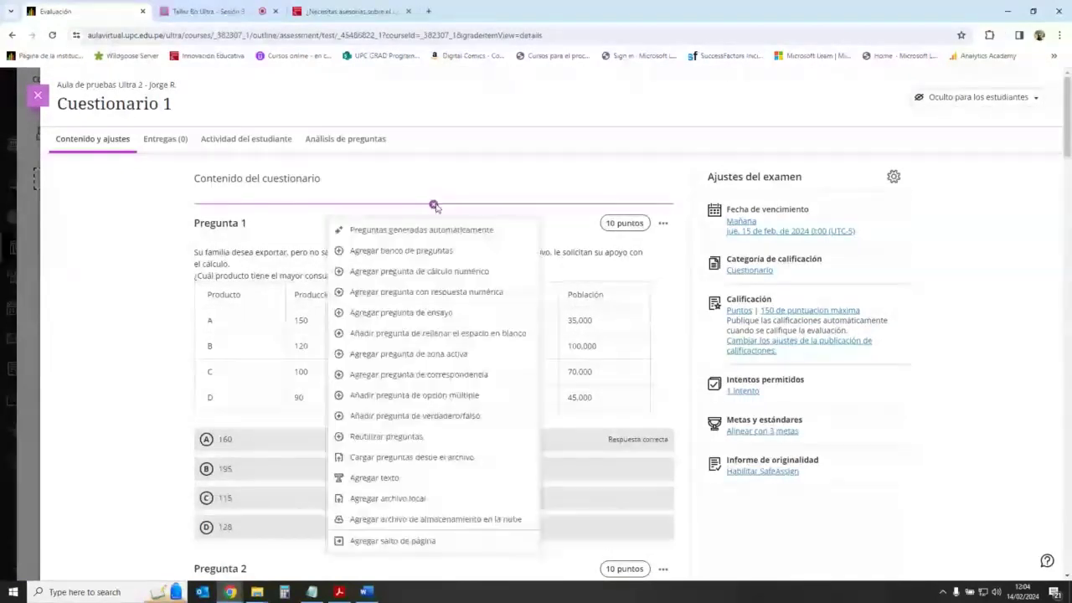
left_click(410, 437)
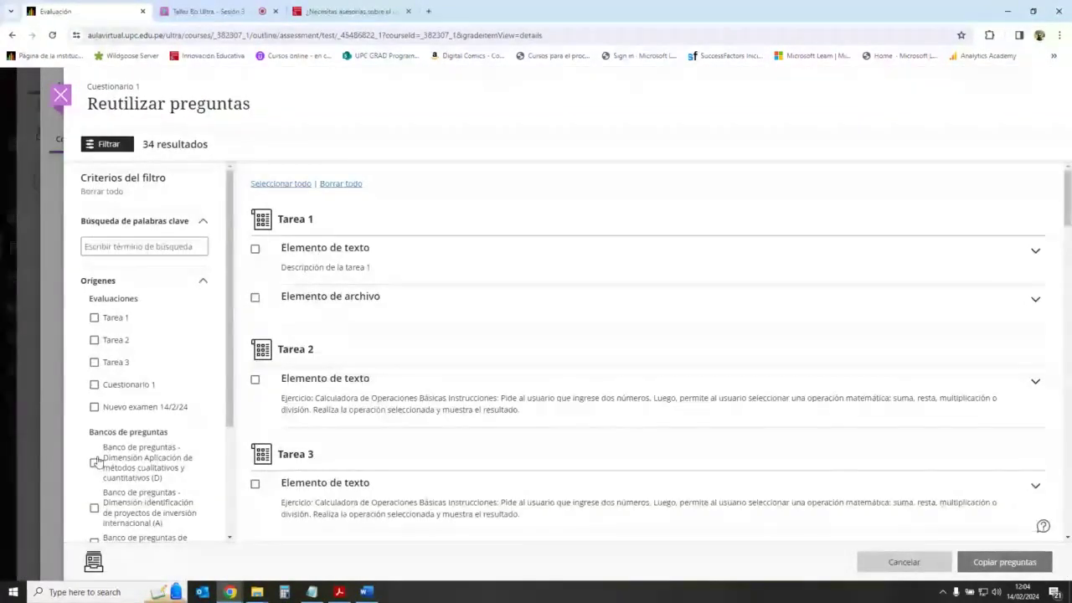
left_click(93, 462)
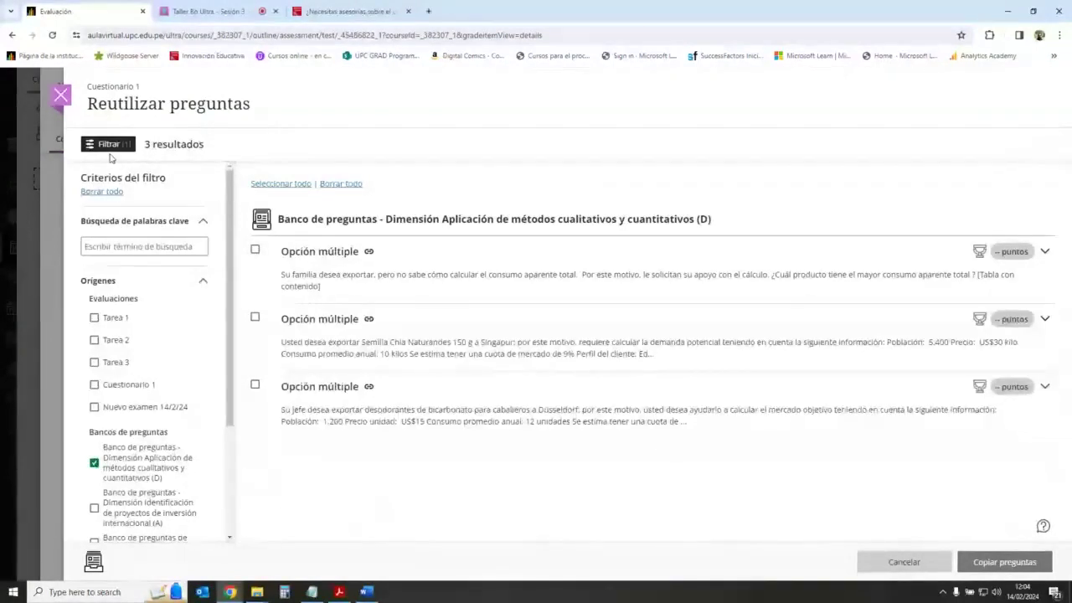
left_click(62, 96)
left_click(37, 94)
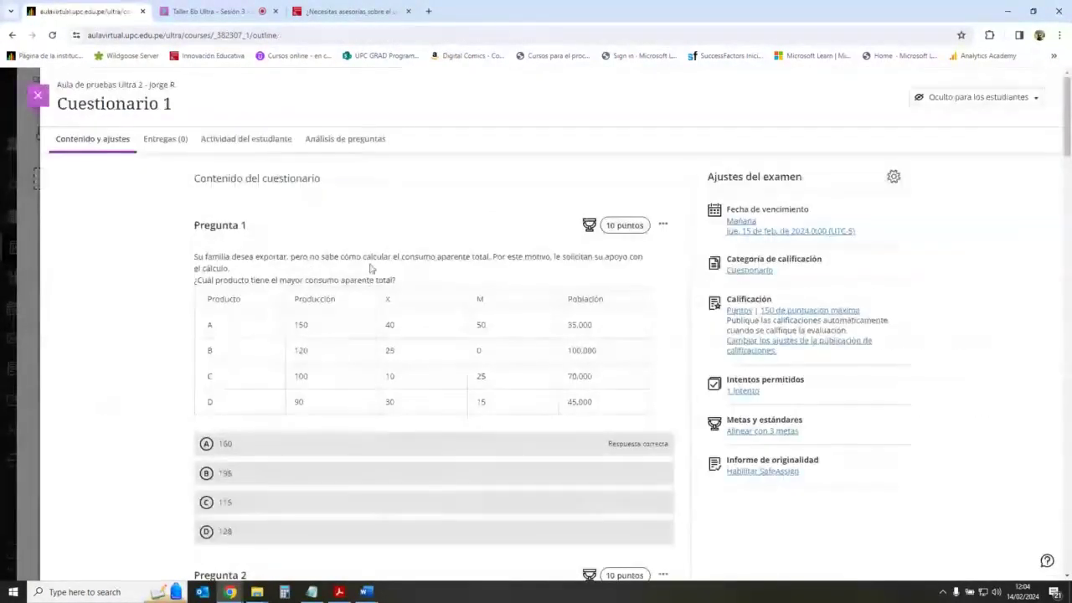
left_click(490, 355)
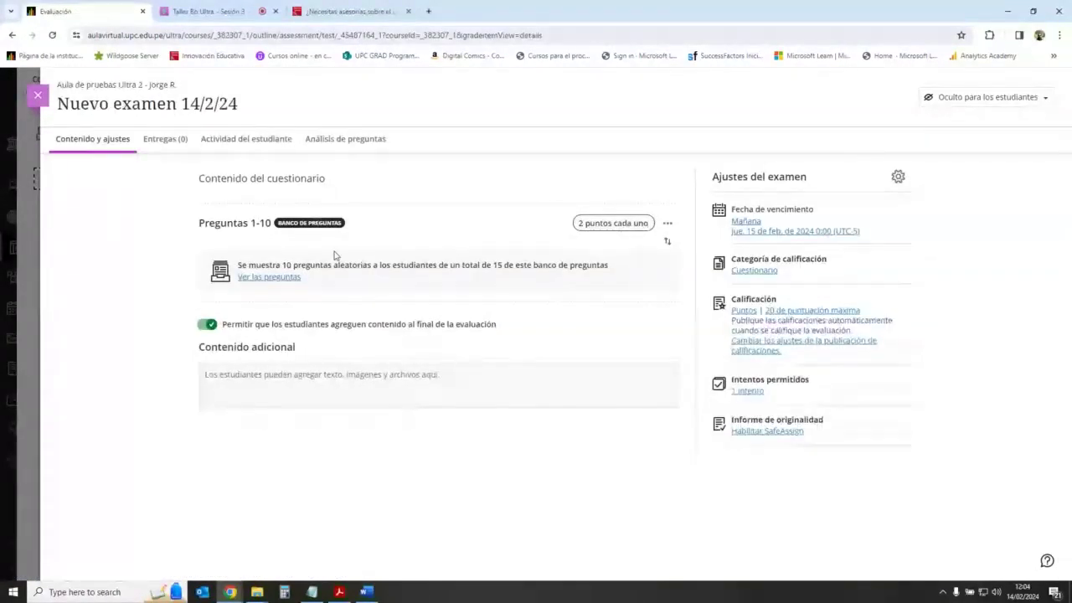
Step: Edit the question bank block to draw 8 questions instead of 10, and save
left_click(668, 224)
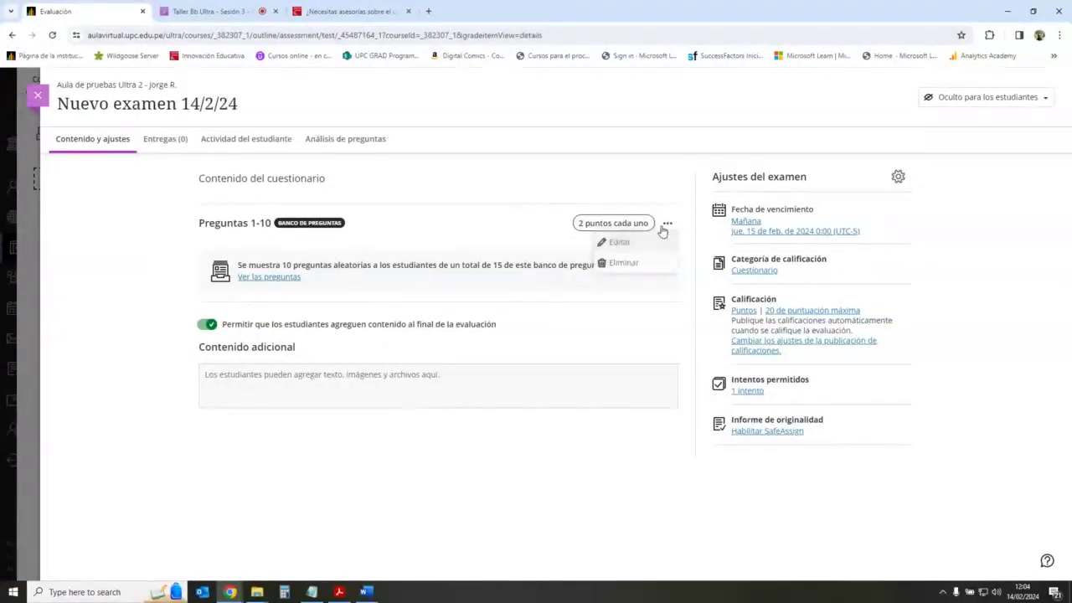
left_click(620, 243)
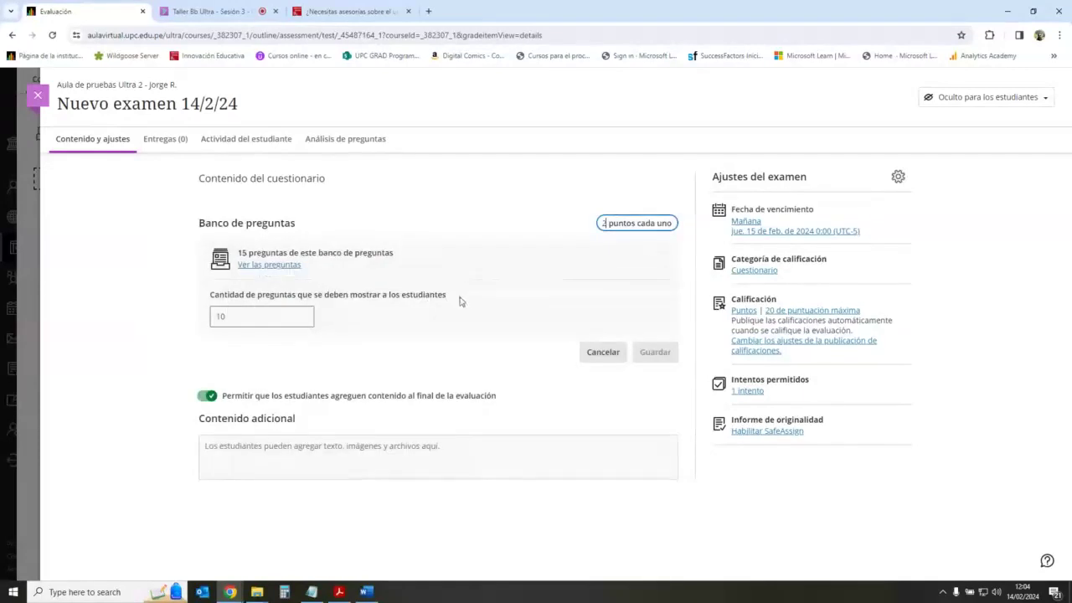
left_click(262, 316)
key("BackSpace")
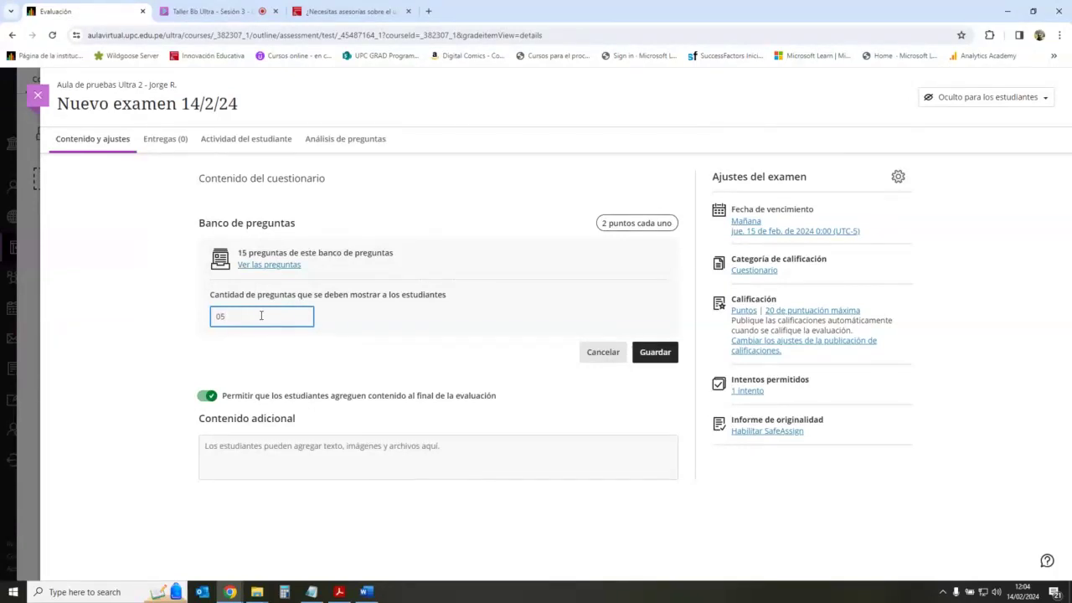
type("8")
left_click(369, 358)
left_click(655, 352)
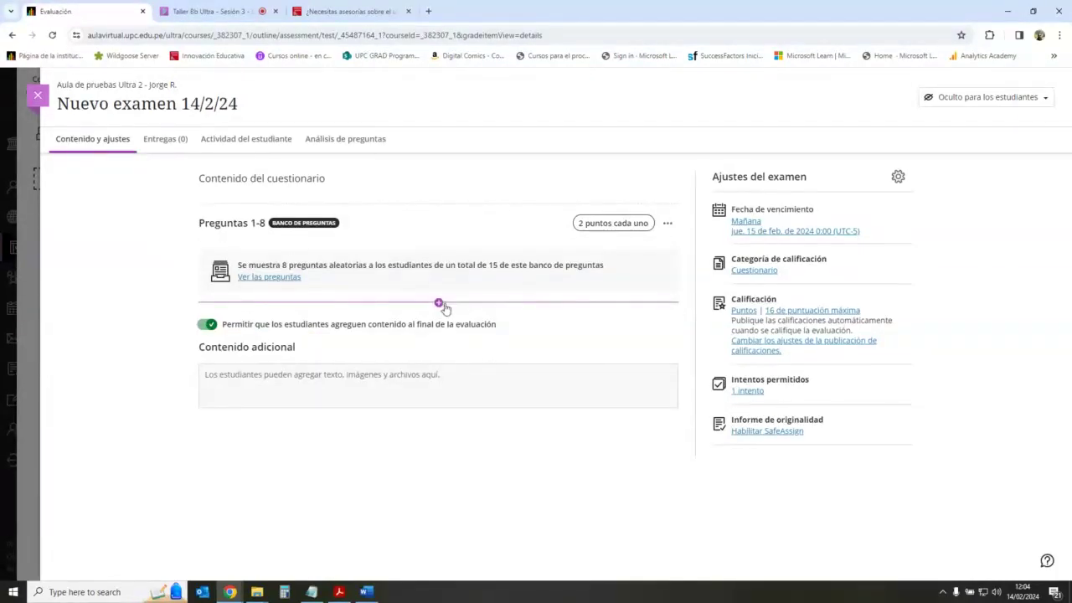
left_click(441, 302)
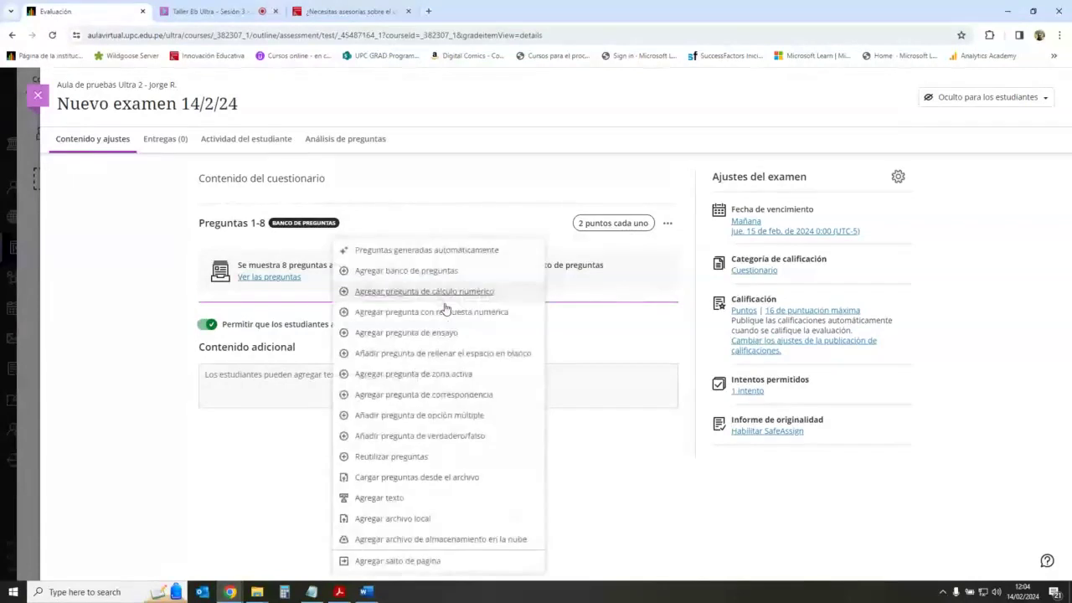
Step: Reuse the Peru independence and Guerra del Pacifico essay questions from the Ensayo bank
left_click(421, 456)
scroll(196, 318, "down", 2)
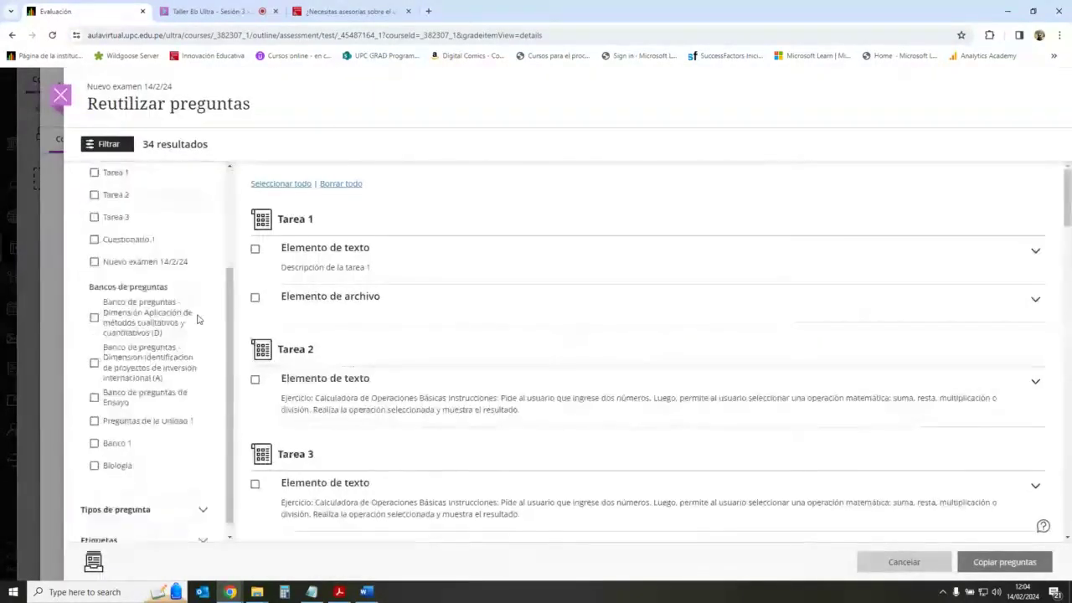
left_click(94, 383)
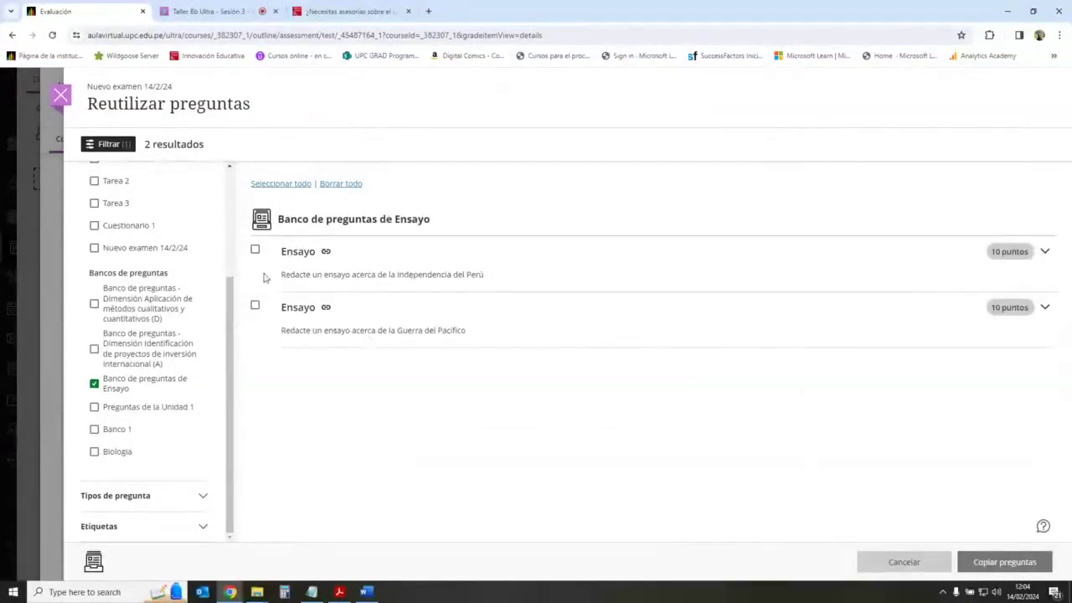
left_click(256, 252)
left_click(255, 306)
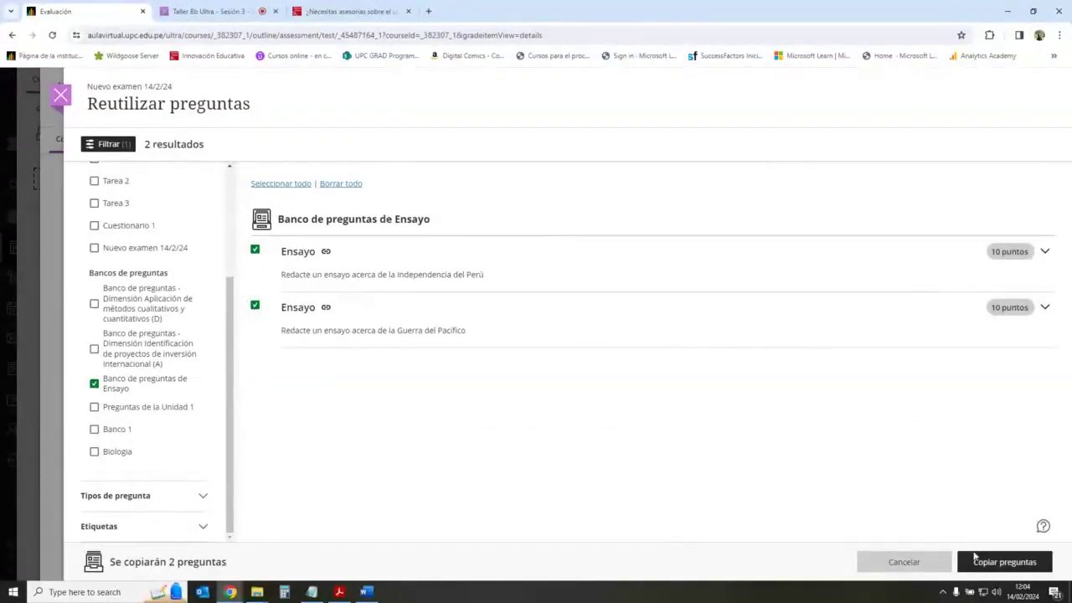
left_click(1005, 562)
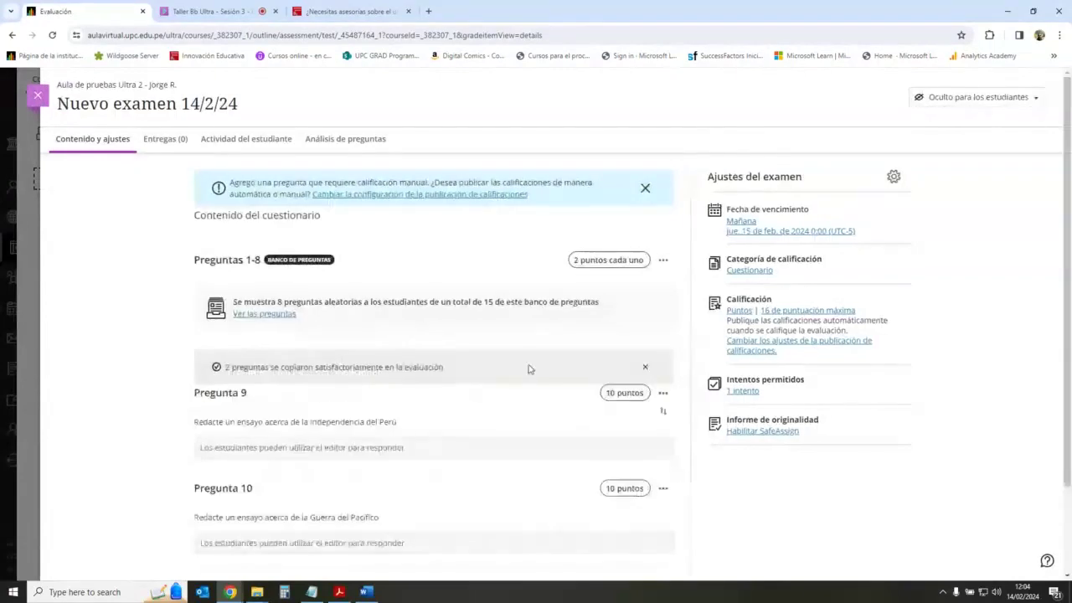
Step: Change Preguntas 9 and 10 from 10 to 2 points each and save them
scroll(511, 352, "down", 1)
left_click(605, 336)
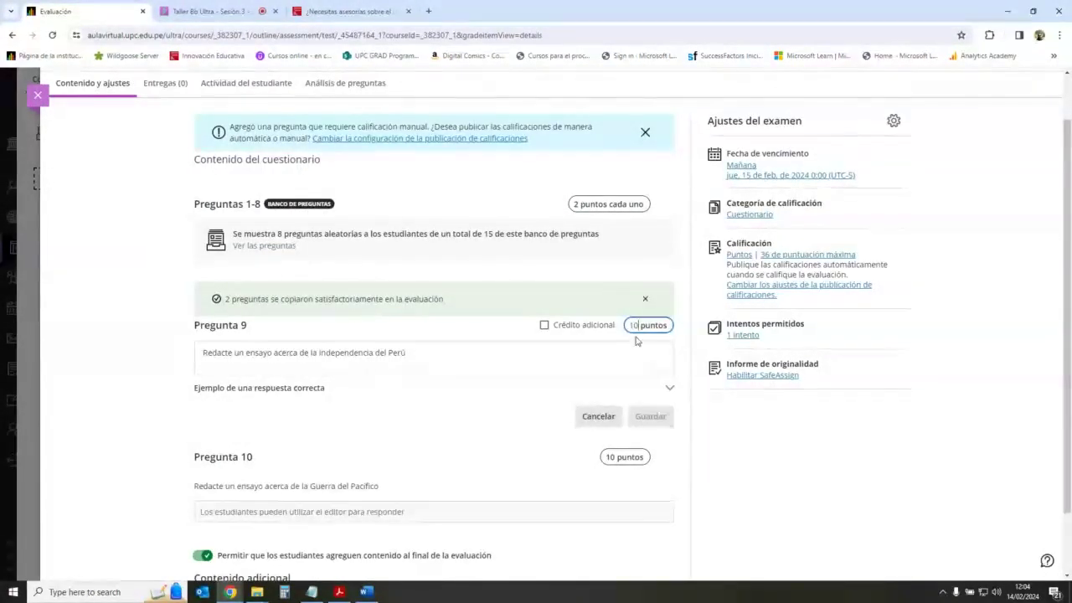
key("BackSpace")
key("BackSpace")
type("2")
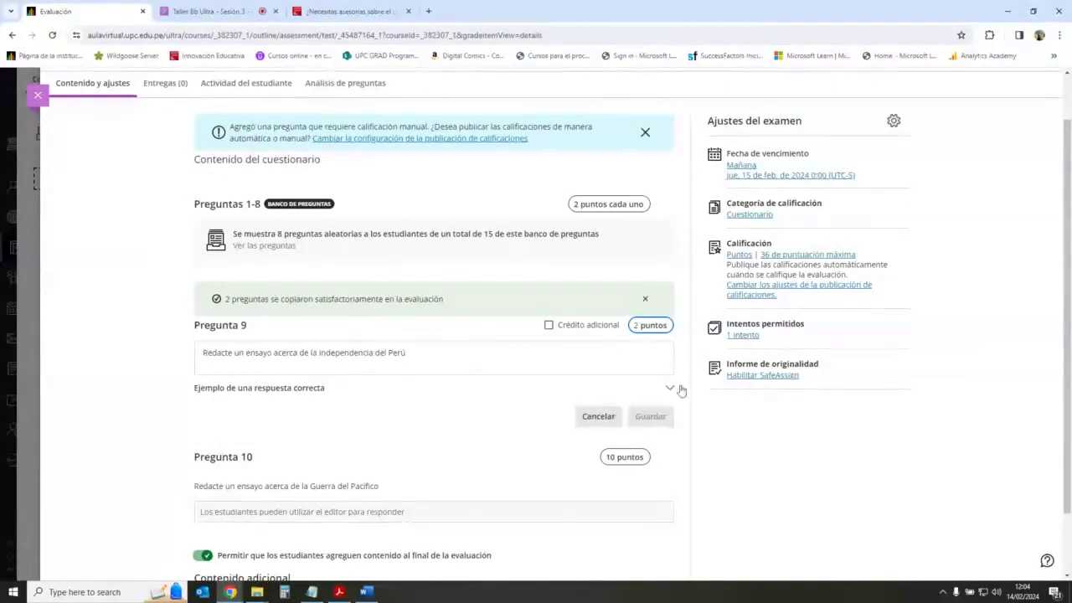
left_click(686, 354)
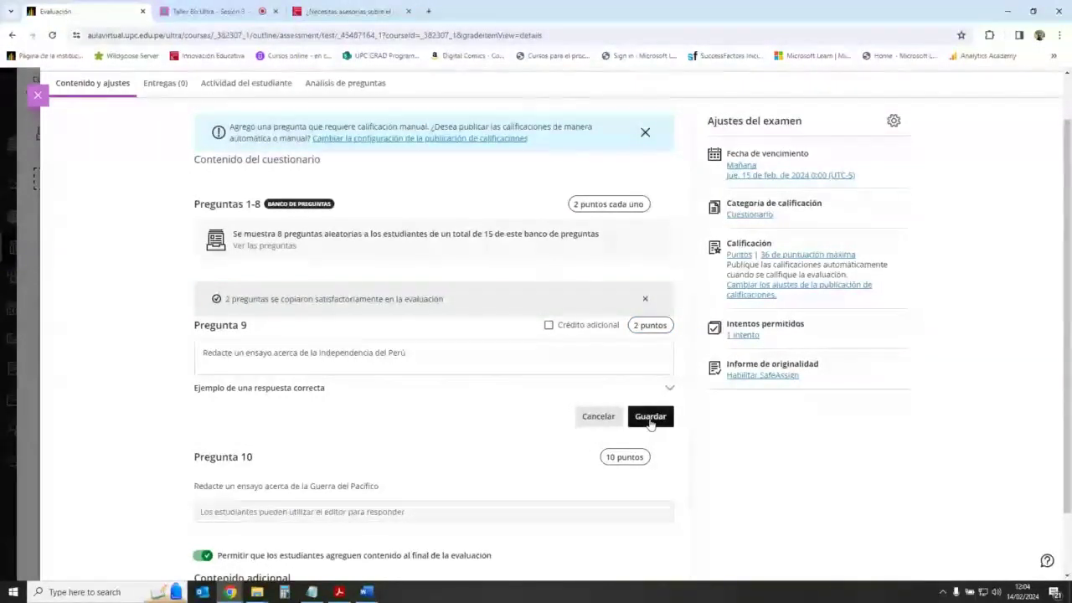
left_click(650, 417)
left_click(620, 433)
left_click(637, 421)
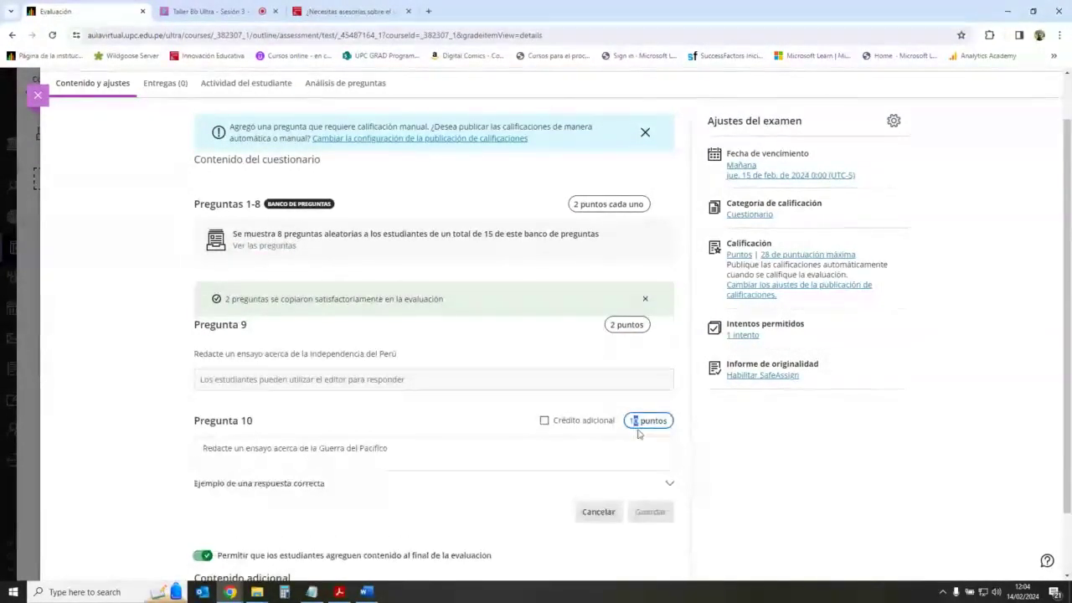
type("2")
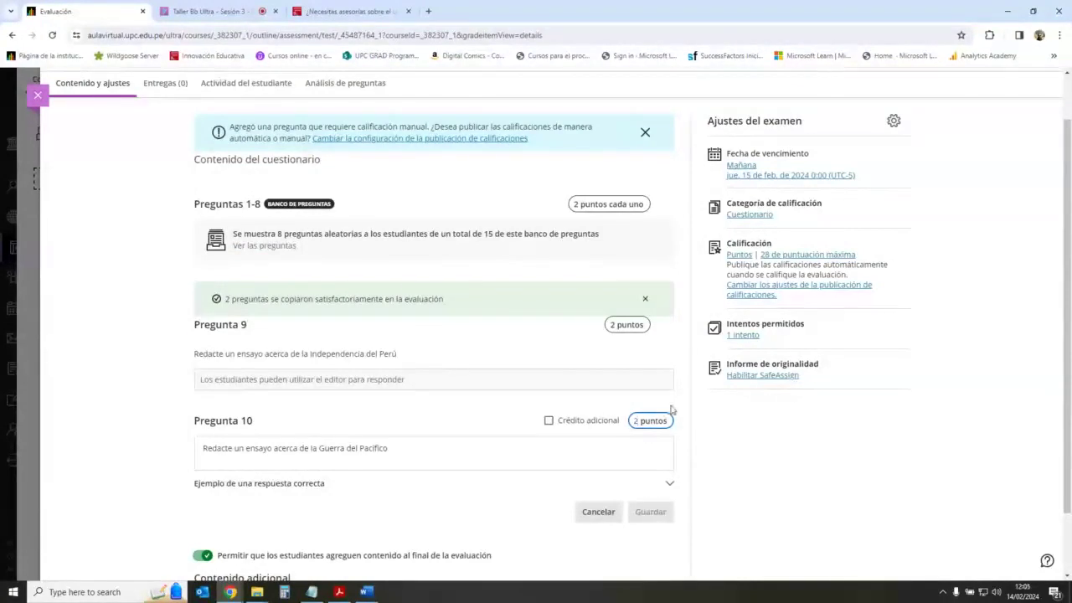
left_click(673, 410)
left_click(651, 511)
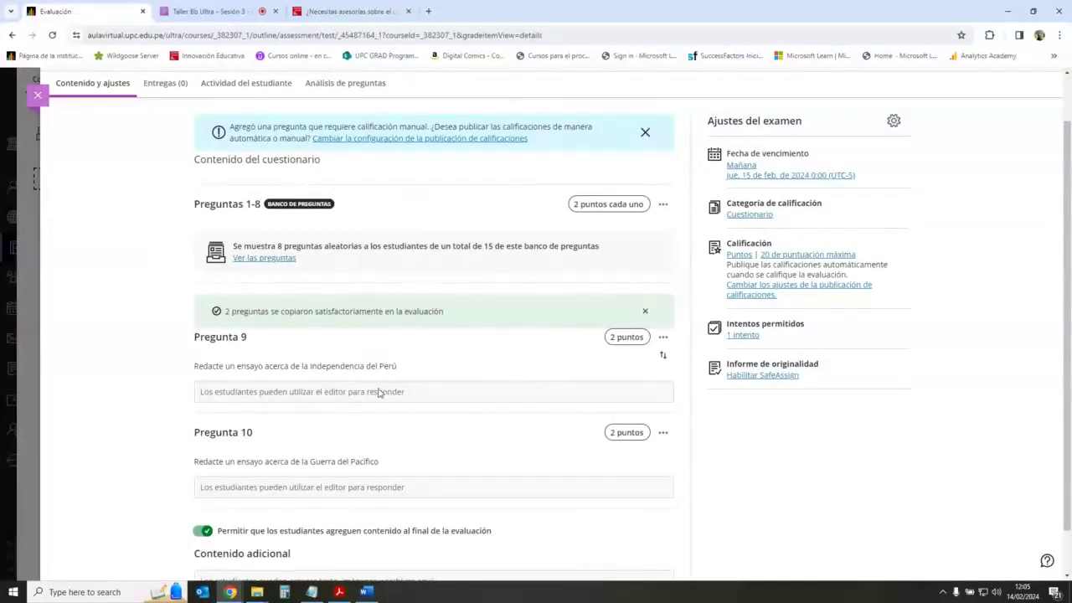
scroll(467, 396, "down", 1)
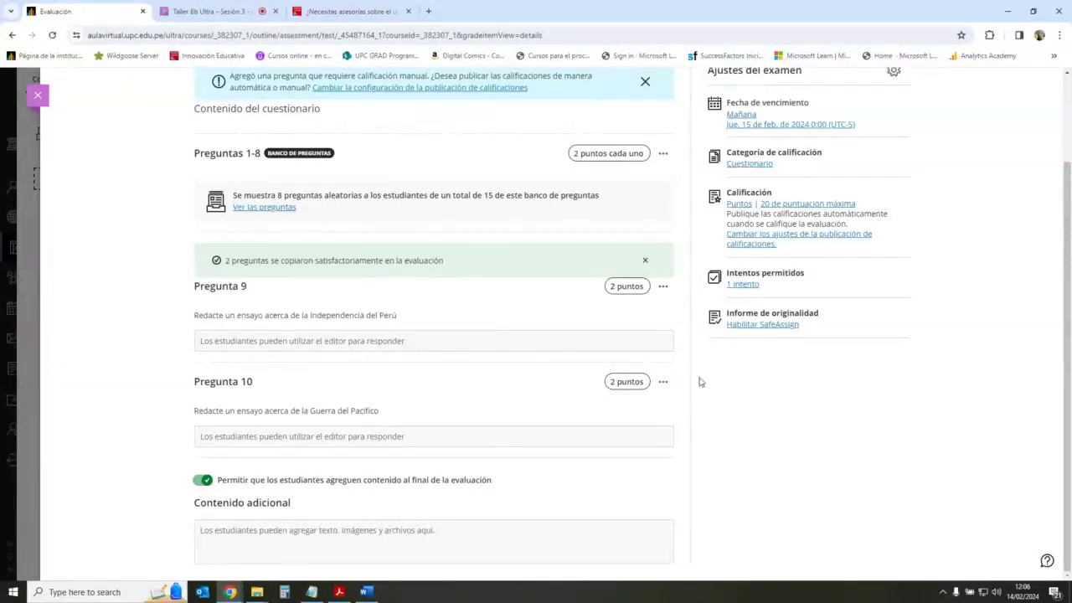
mouse_move(528, 367)
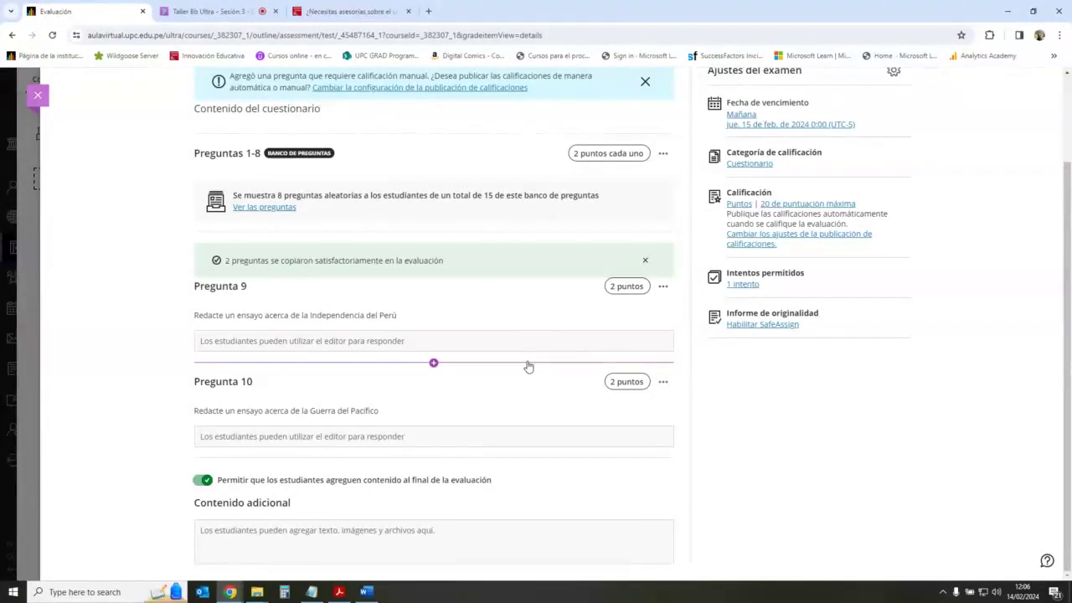
Step: Insert a text block reading 'Instrucciones del examen' at the top of the exam
left_click(433, 363)
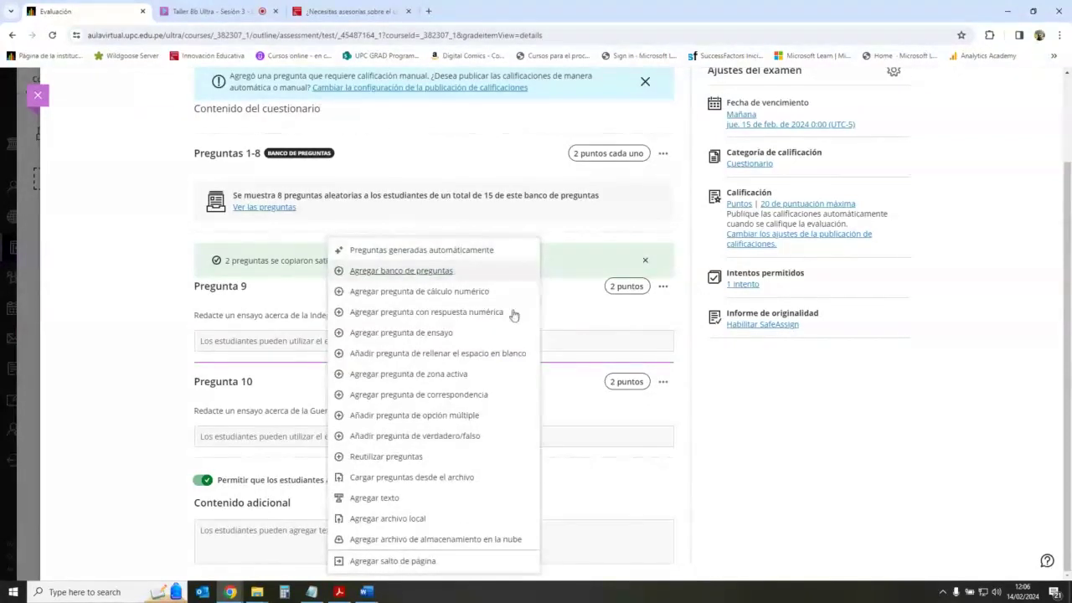
left_click(918, 445)
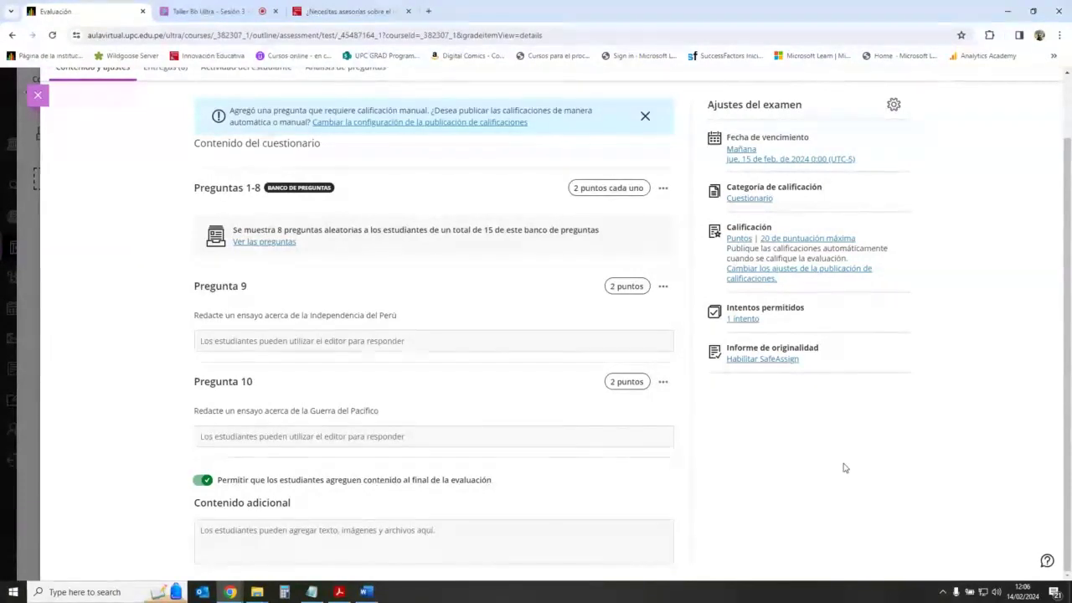
scroll(587, 453, "up", 1)
mouse_move(422, 242)
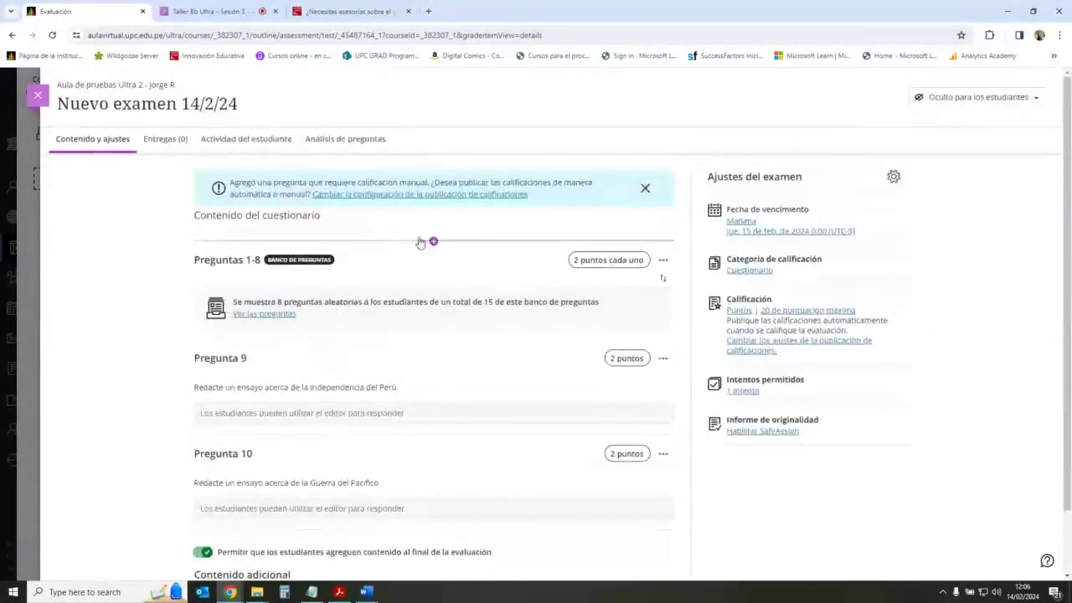
left_click(433, 243)
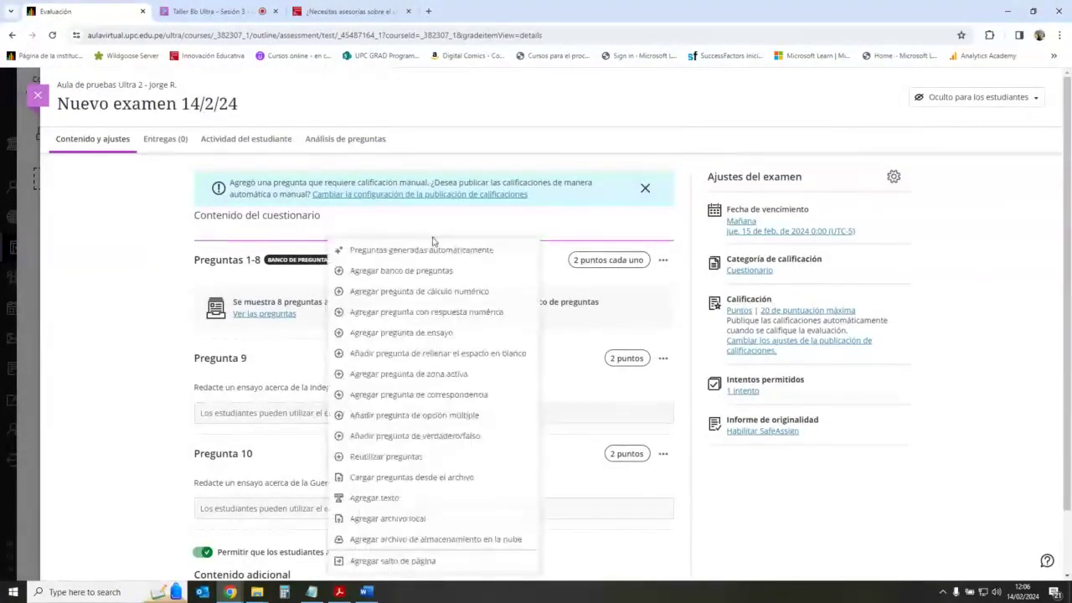
left_click(398, 501)
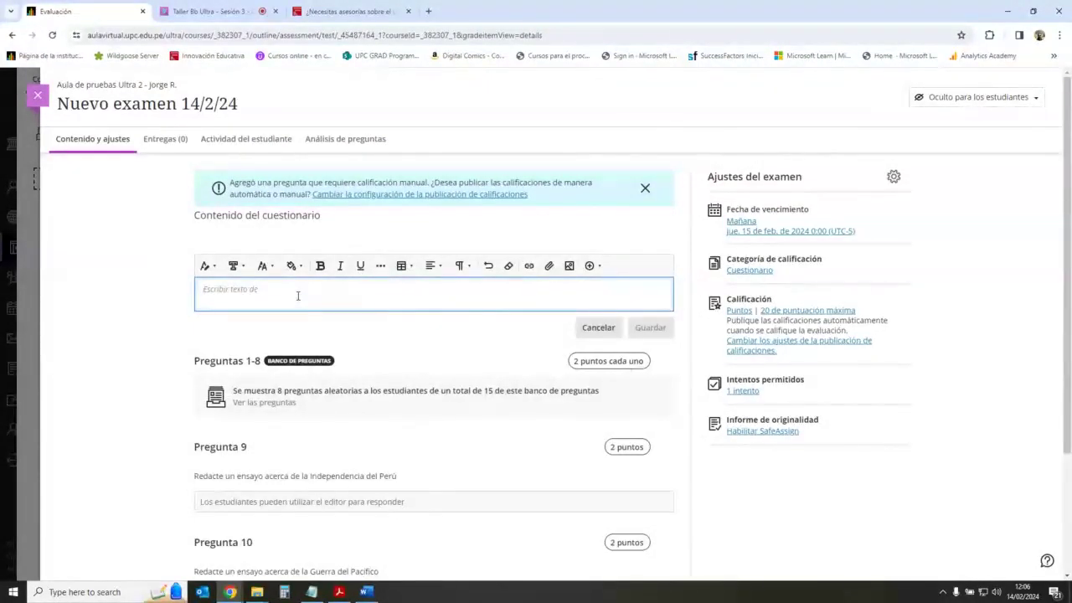
type("Instr")
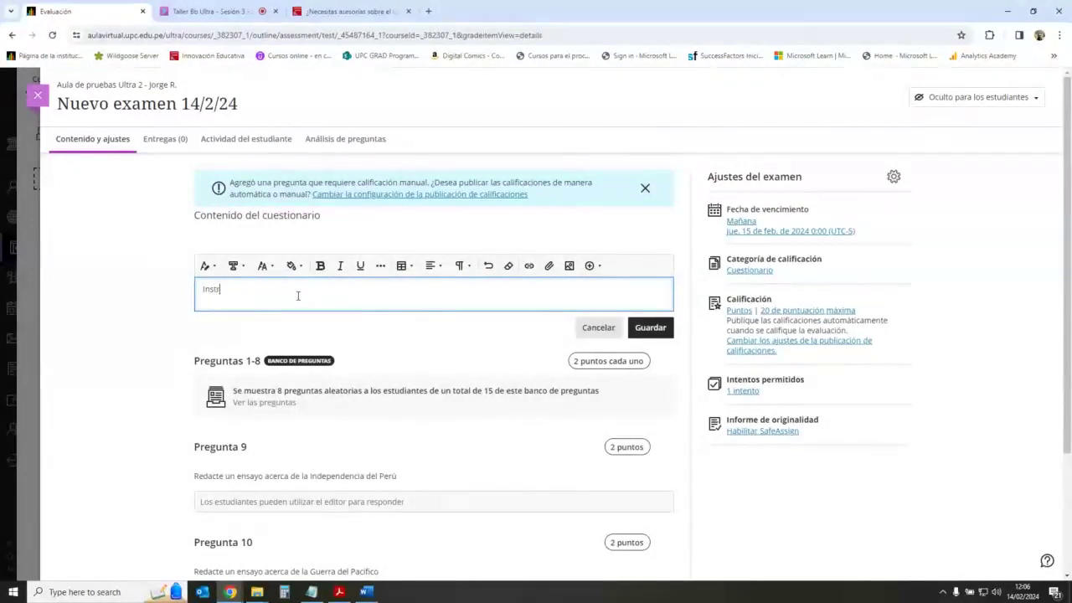
type("ucciones del examen")
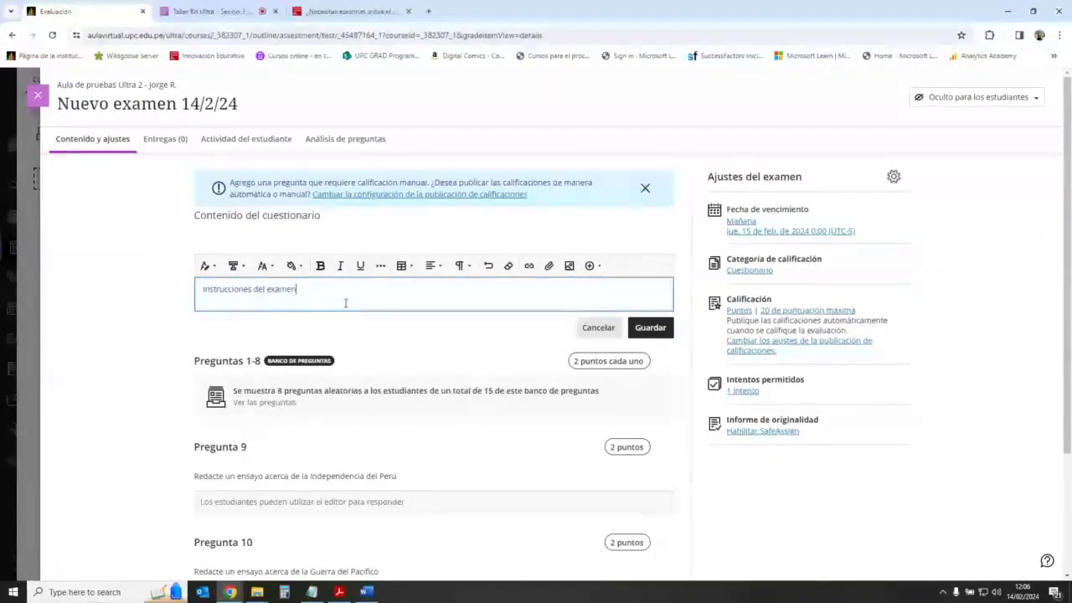
left_click(651, 329)
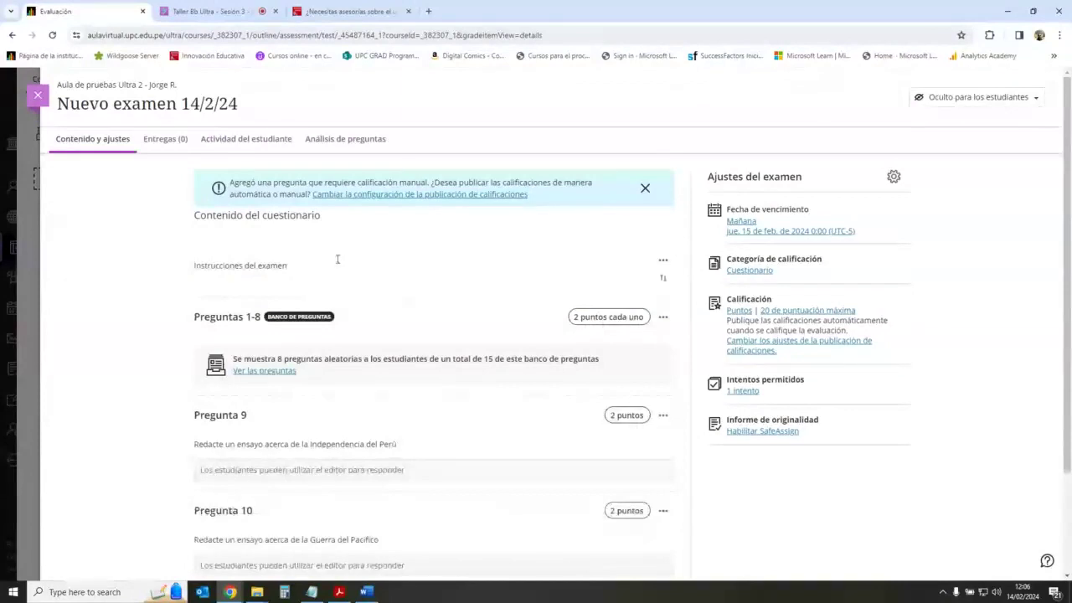
Step: Highlight the Instrucciones del examen text and drag the block into place
left_click_drag(197, 265, 284, 266)
left_click(201, 266)
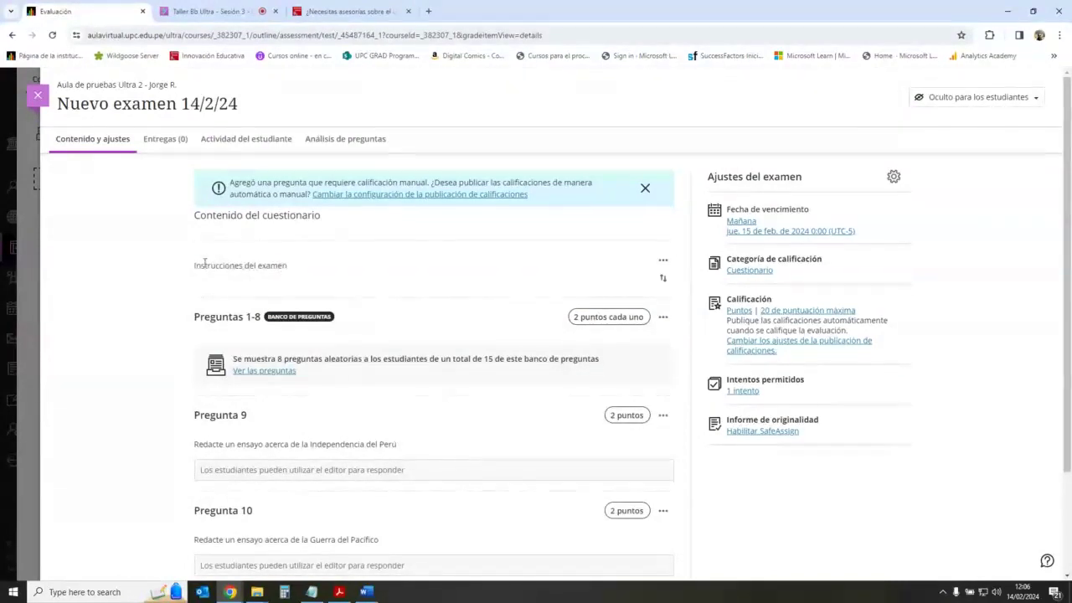
left_click_drag(193, 266, 295, 267)
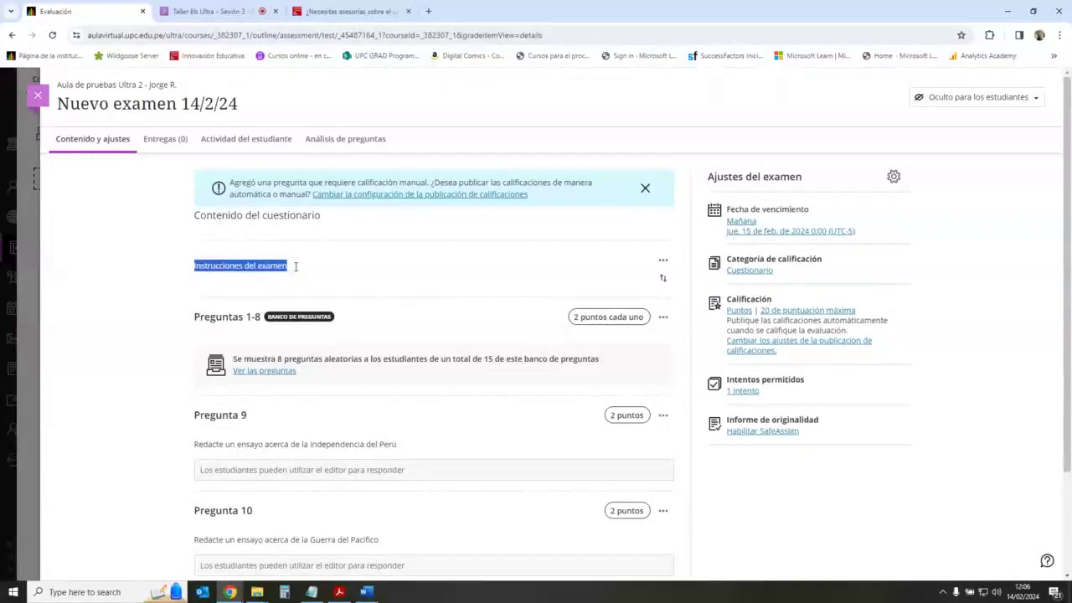
left_click(290, 265)
double_click(288, 266)
left_click(289, 267)
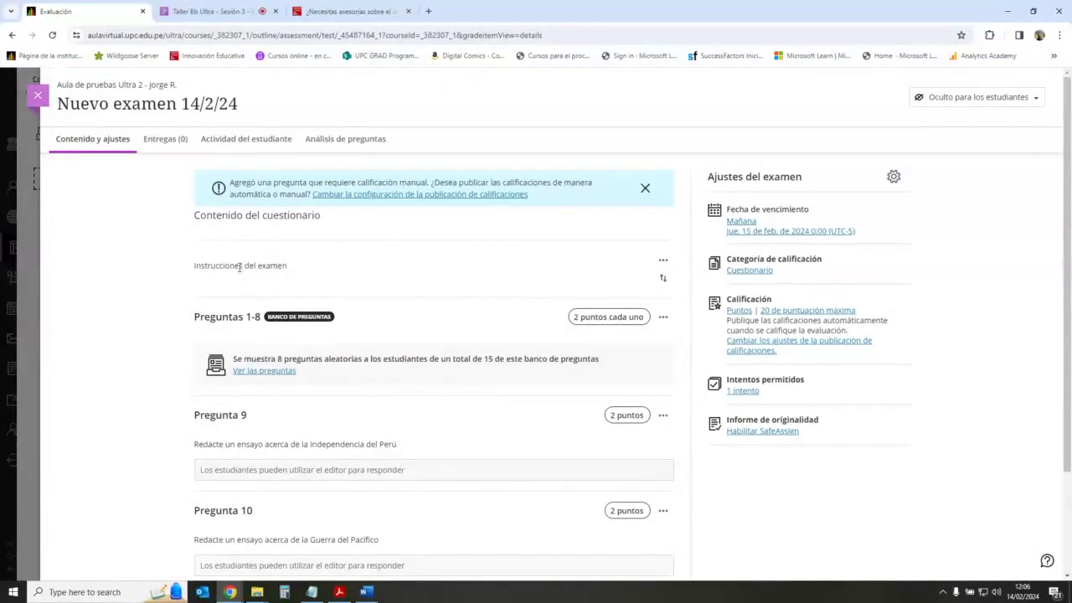
left_click_drag(222, 265, 280, 266)
left_click(228, 265)
left_click(280, 265)
left_click_drag(198, 265, 287, 265)
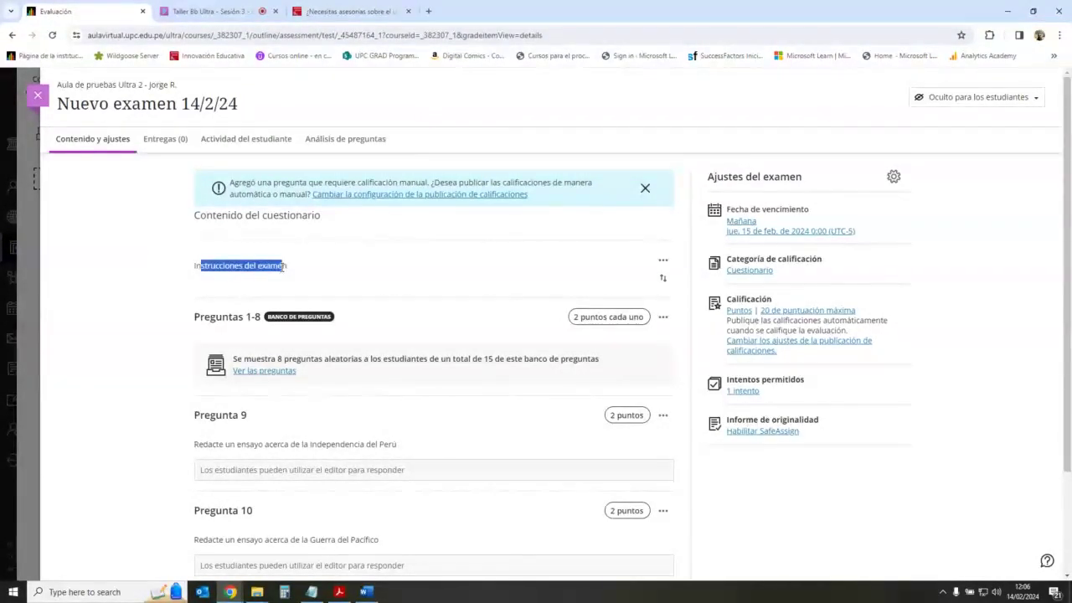
left_click_drag(215, 266, 267, 265)
left_click(267, 266)
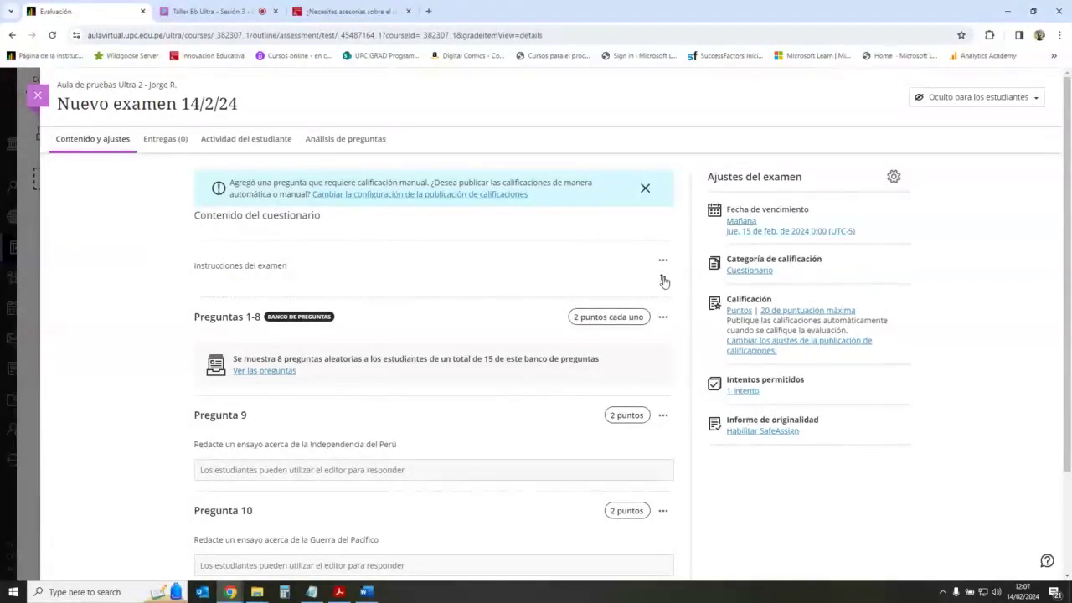
left_click_drag(665, 278, 375, 213)
Step: Scroll down and highlight the Ajustes del examen heading
scroll(172, 311, "down", 3)
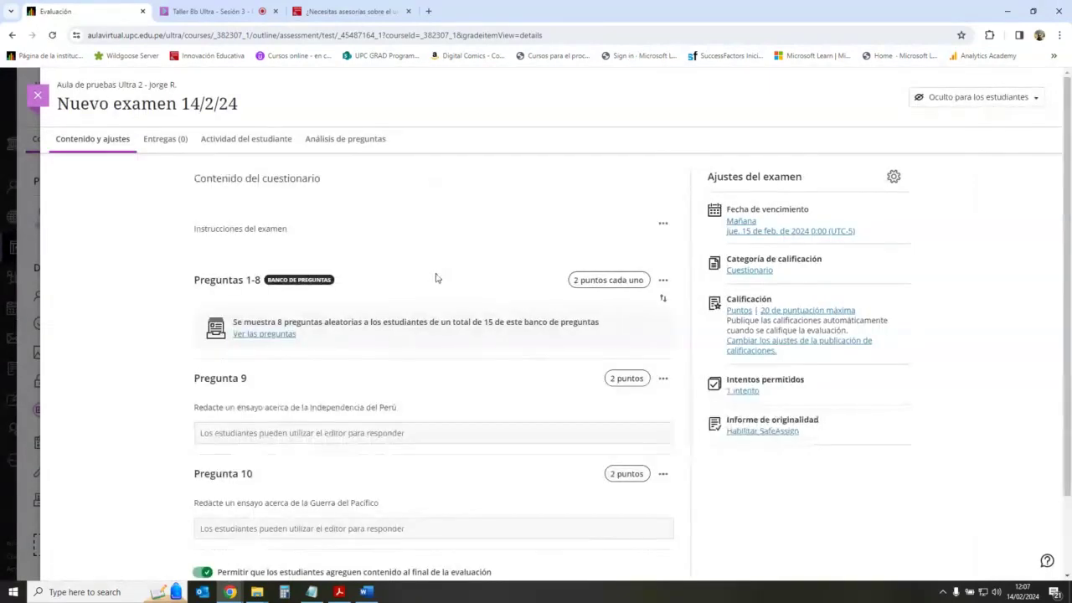
left_click_drag(711, 176, 804, 186)
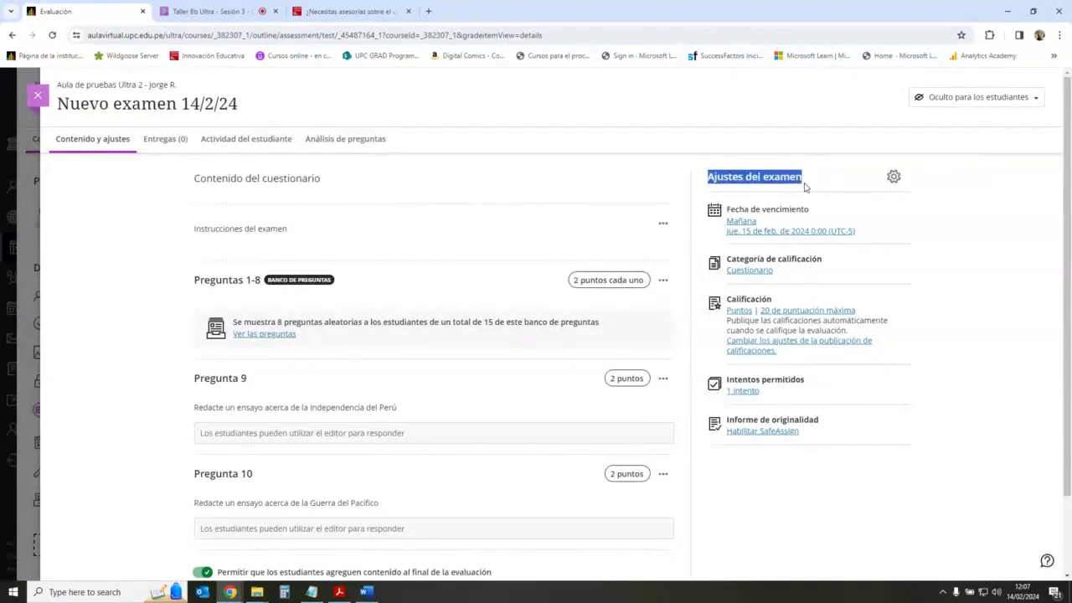
left_click(727, 176)
left_click_drag(742, 173, 815, 185)
left_click(781, 176)
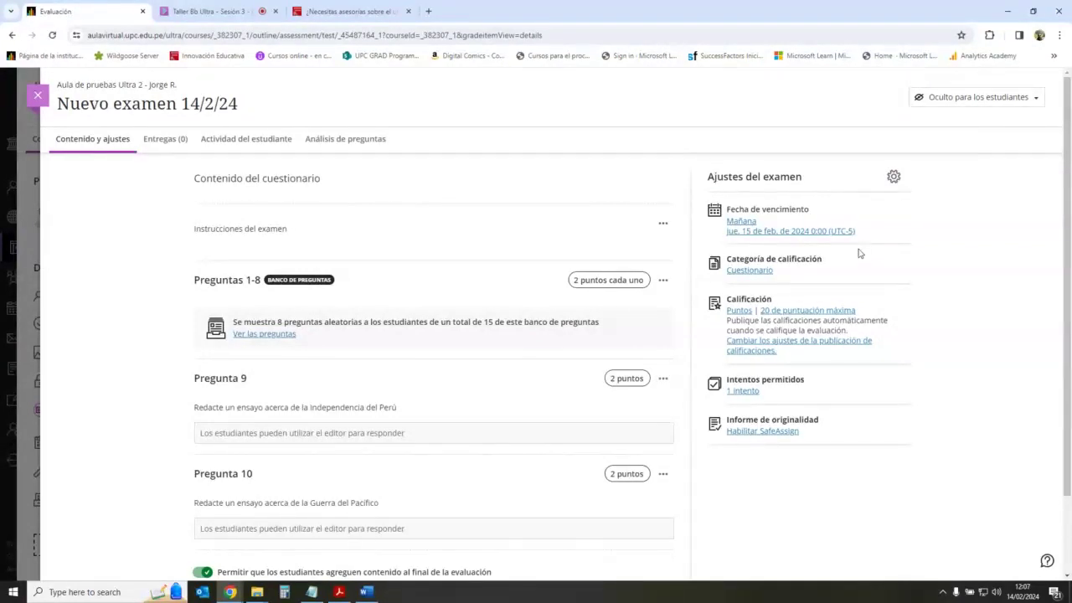
Step: Set the exam due date to 22/2/24 at 23:59 and block late submissions
left_click(802, 183)
left_click(894, 178)
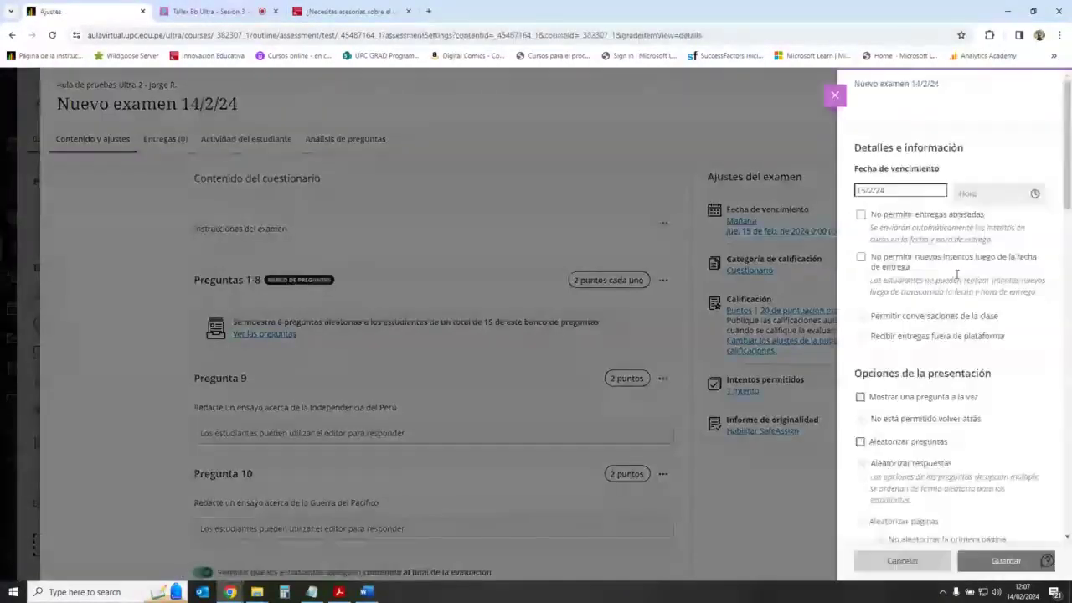
left_click(938, 194)
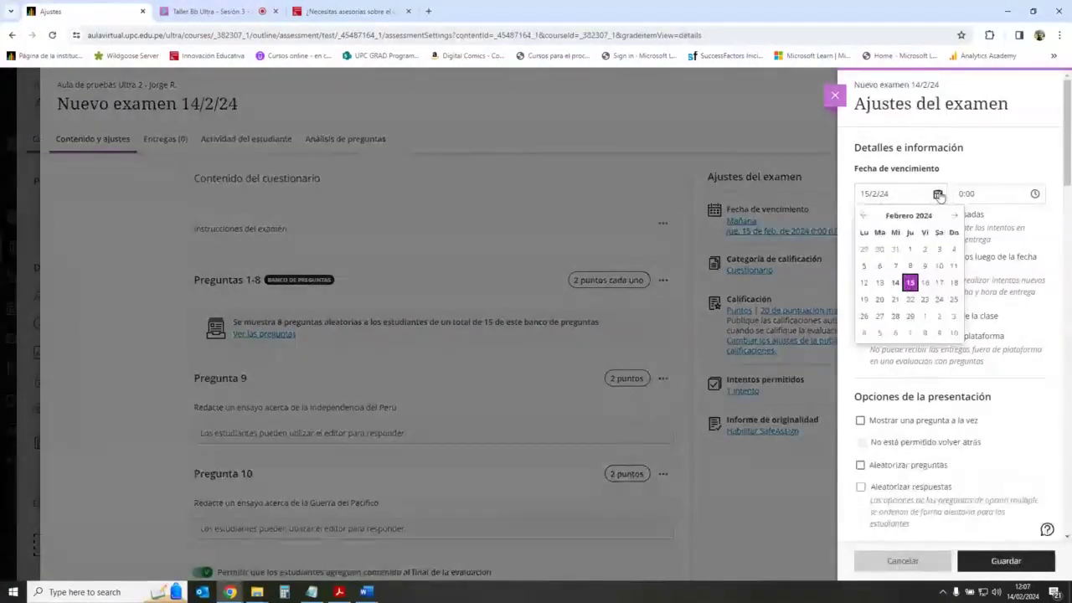
left_click(910, 299)
left_click(1034, 193)
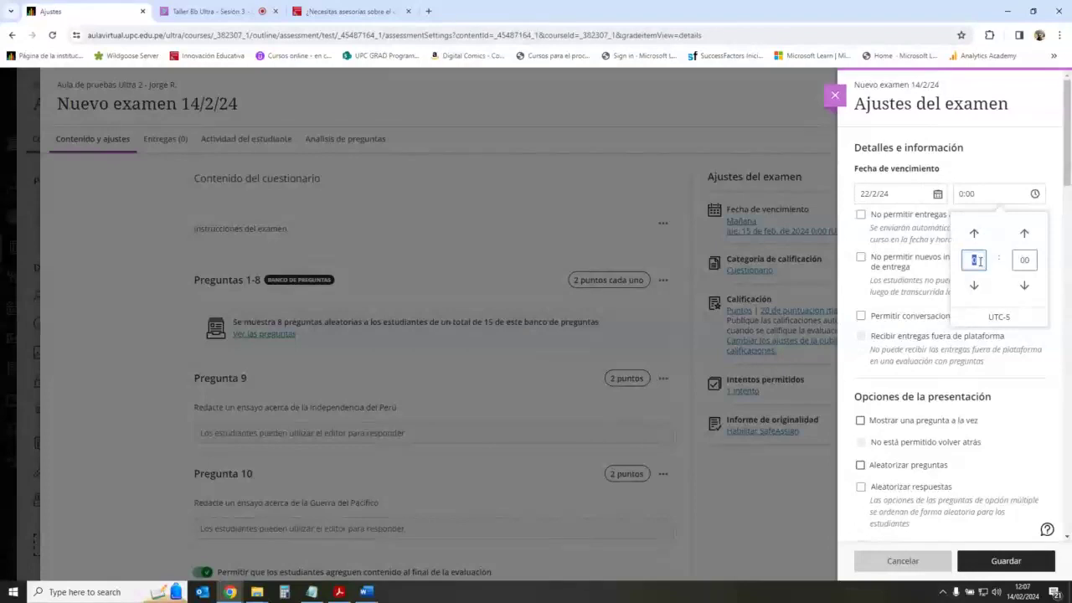
type("23")
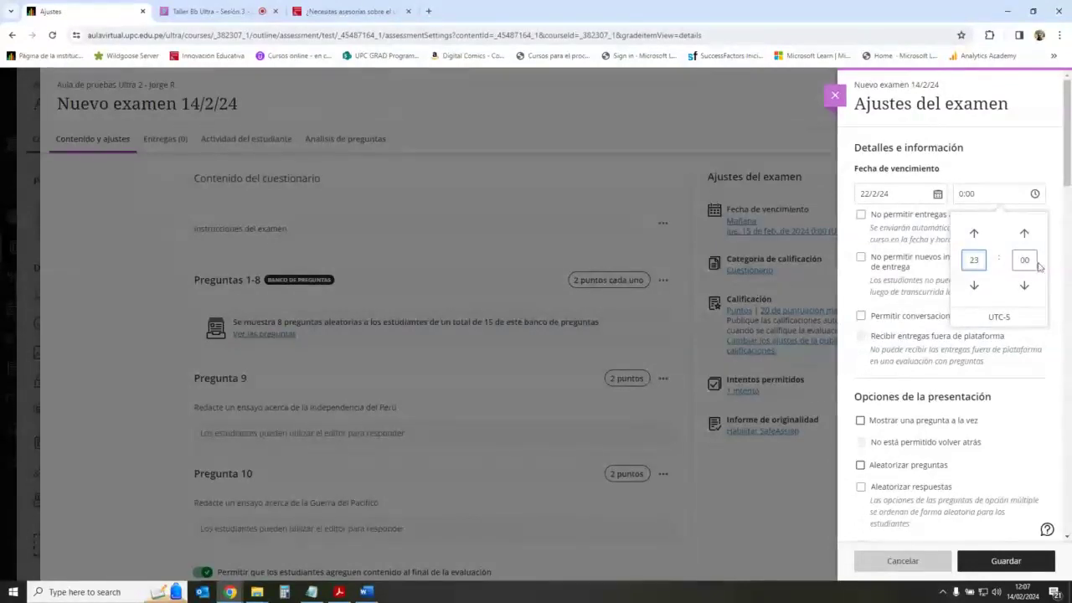
left_click(1024, 260)
type("59")
left_click(1041, 156)
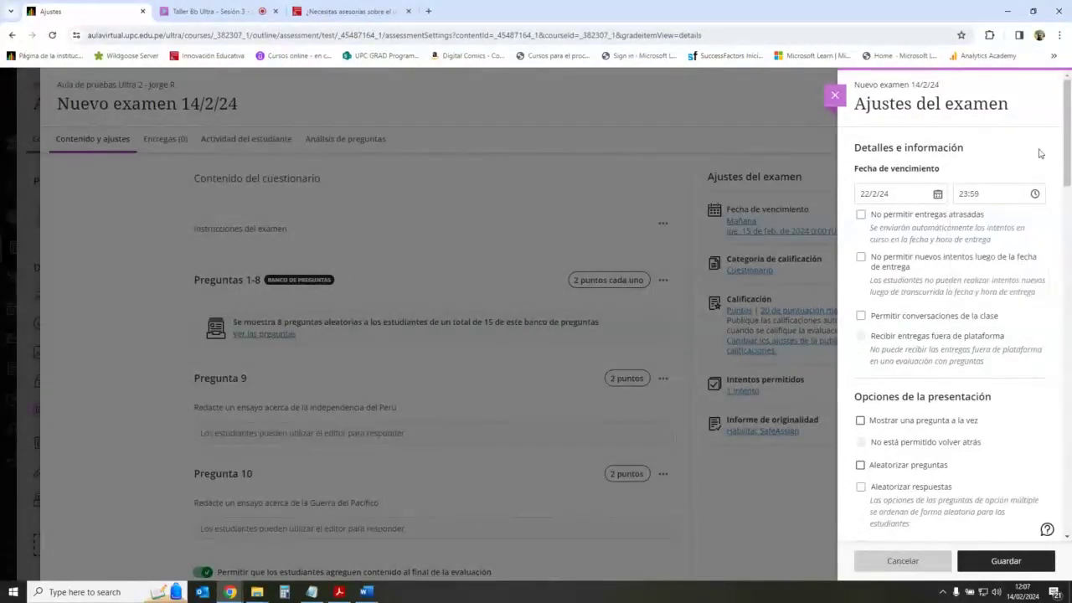
left_click(861, 215)
Step: Scroll to the Opciones de la presentación section and highlight its heading
scroll(979, 277, "down", 1)
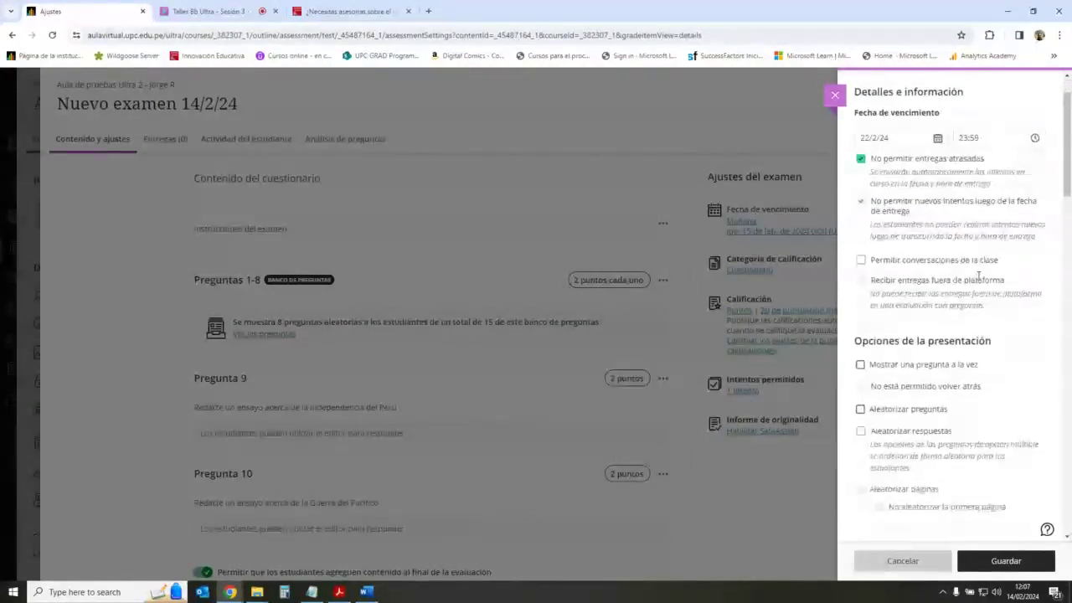
scroll(977, 278, "down", 2)
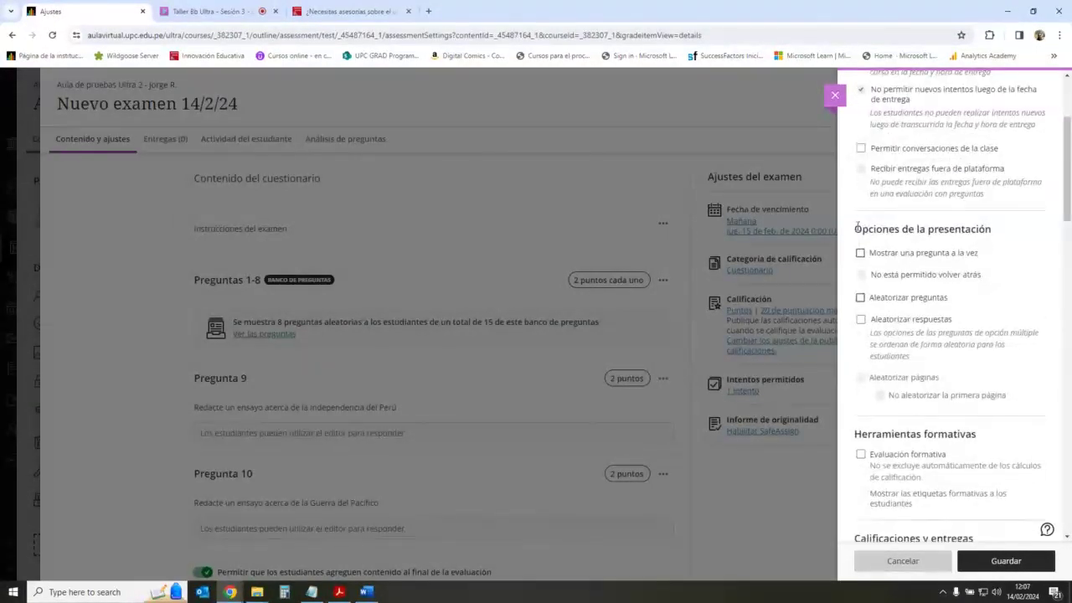
left_click_drag(856, 231, 989, 234)
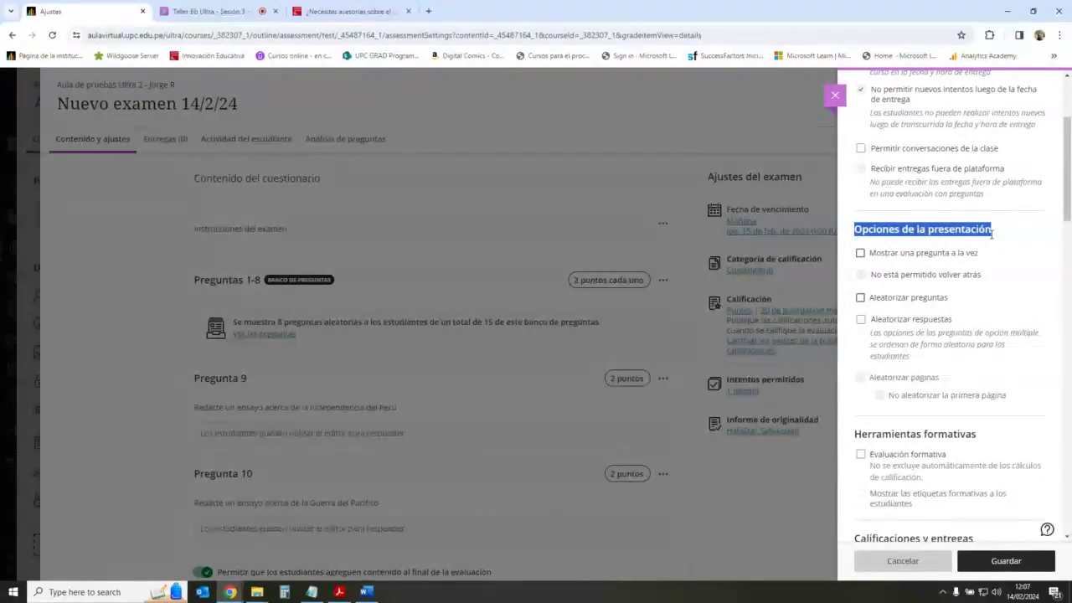
Step: Turn on Aleatorizar preguntas and Aleatorizar respuestas, leaving one-question-at-a-time off
left_click(989, 236)
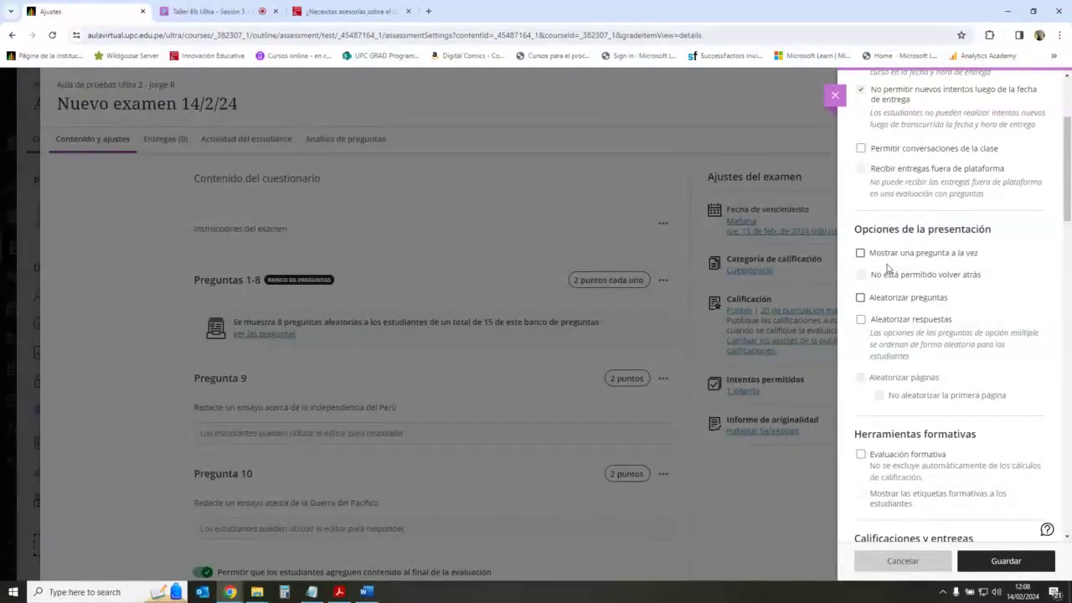
left_click(864, 253)
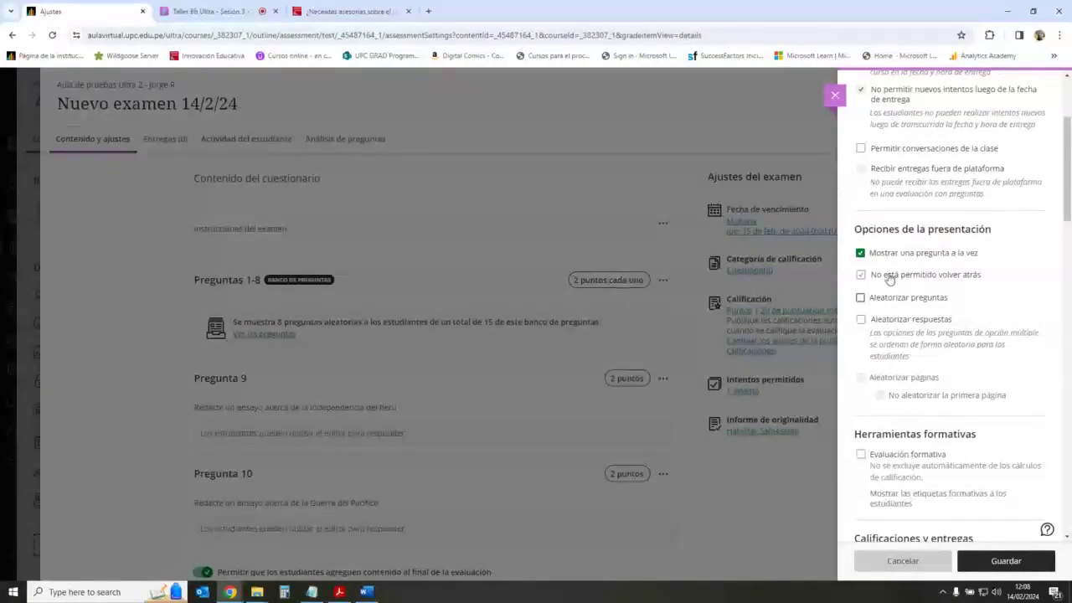
left_click(862, 275)
left_click(861, 253)
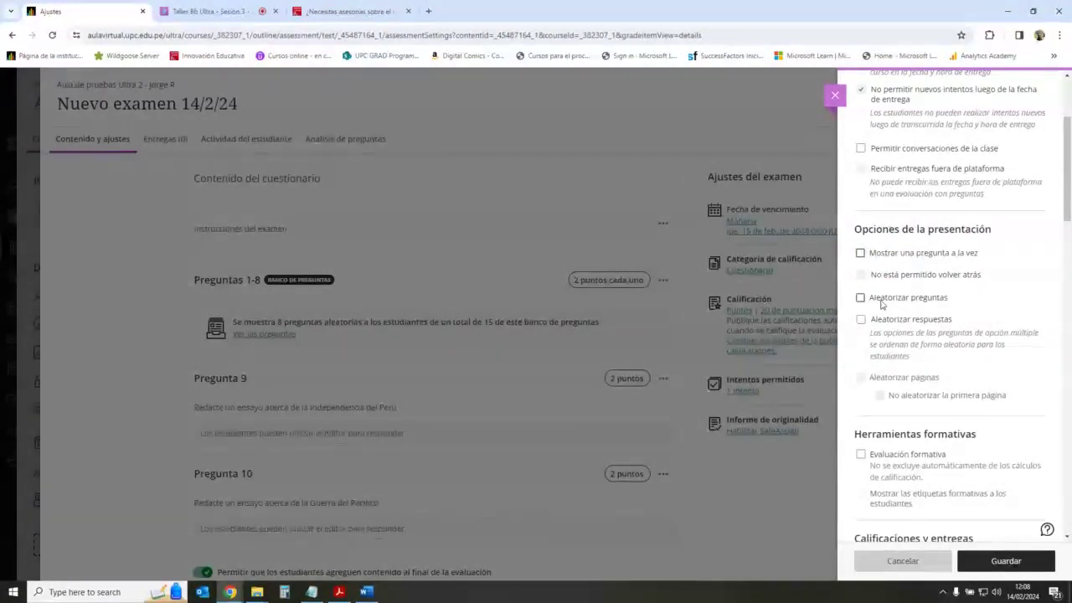
left_click(861, 299)
left_click(861, 299)
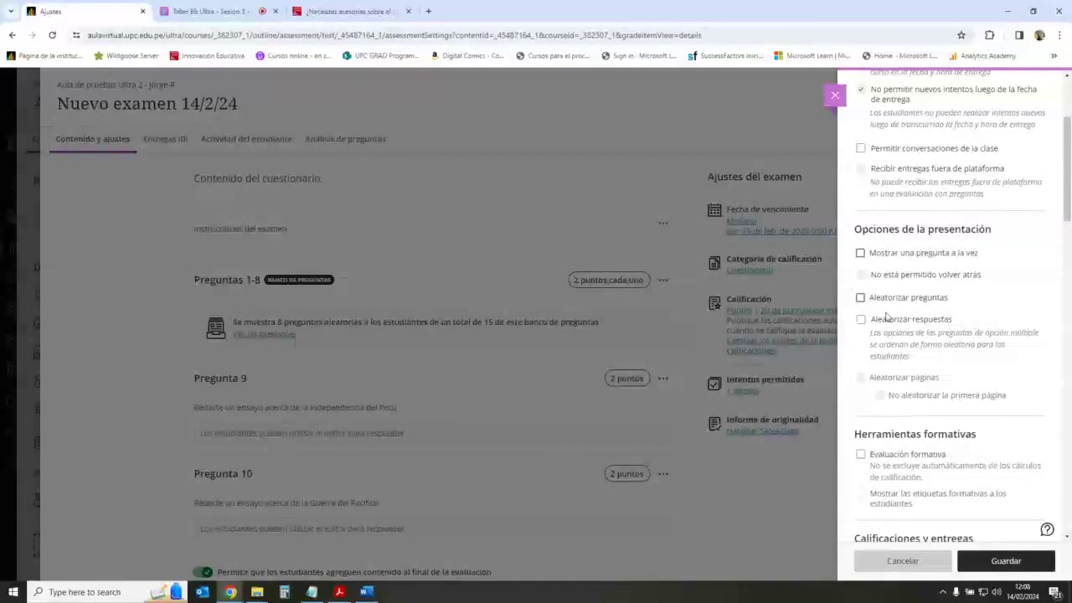
left_click(861, 297)
left_click(861, 320)
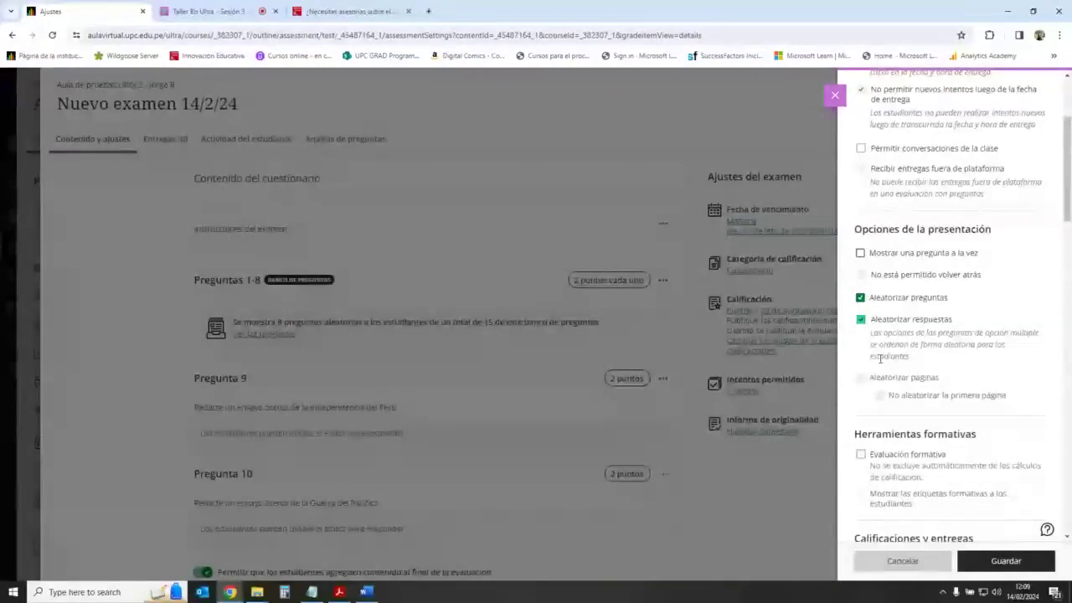
Step: Allow 3 attempts and grade the attempt with the highest score
scroll(981, 360, "down", 5)
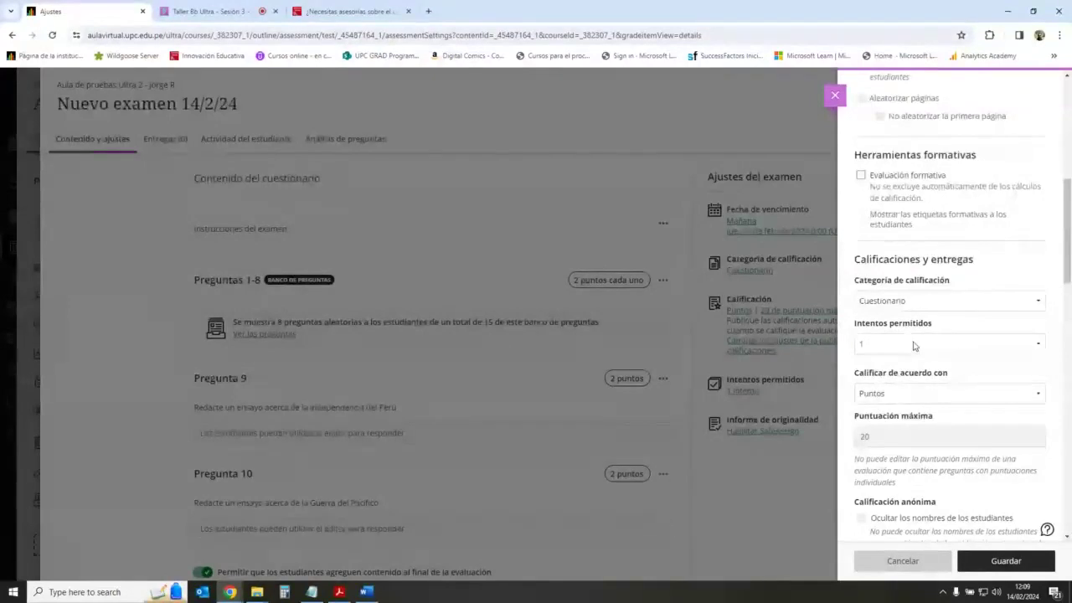
left_click(946, 349)
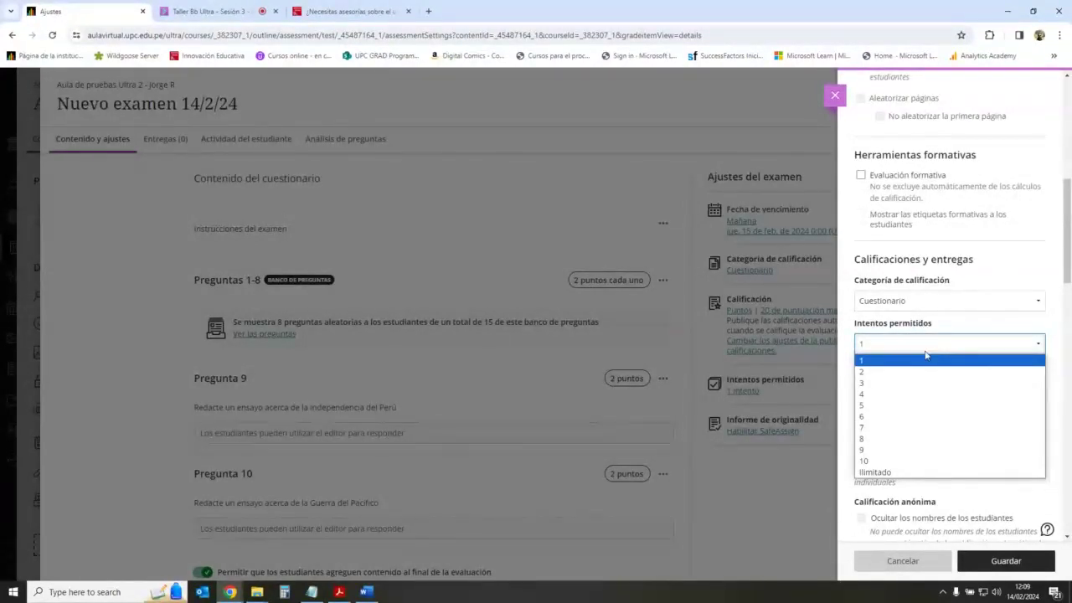
left_click(866, 383)
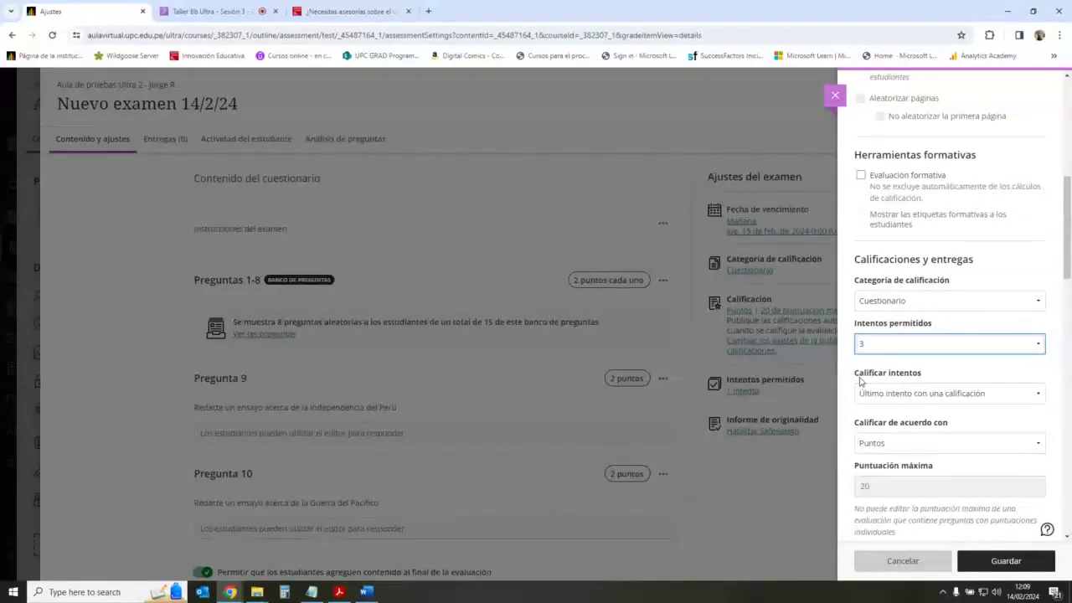
left_click(946, 397)
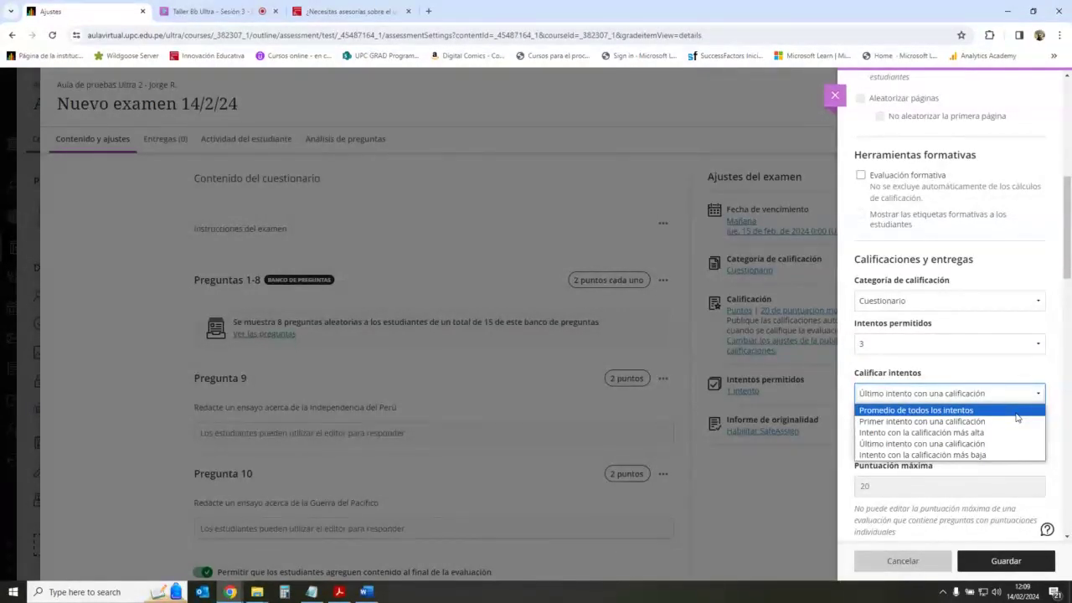
left_click(990, 433)
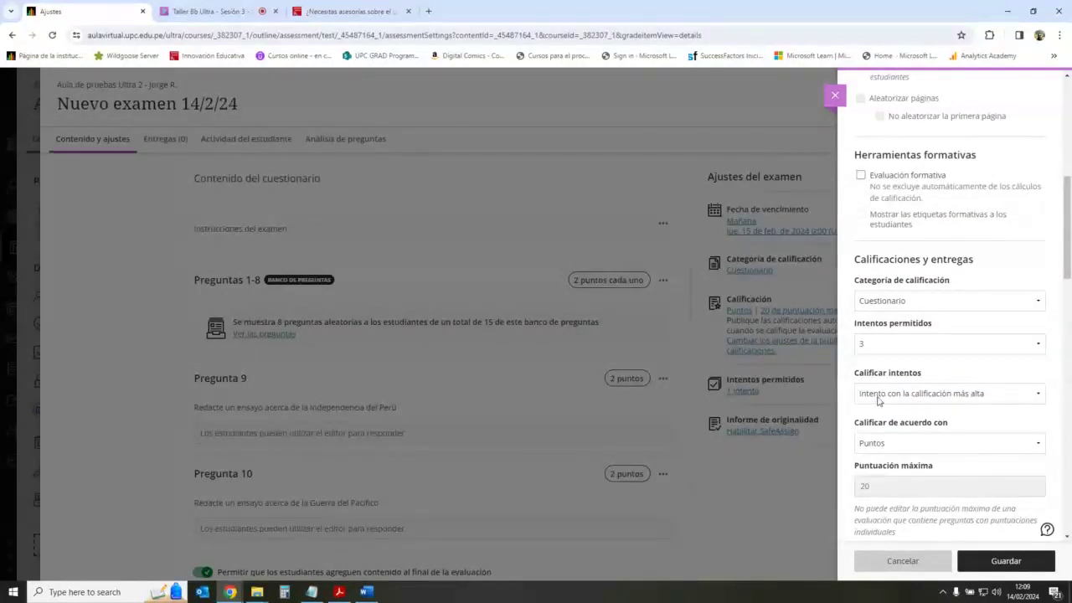
left_click(944, 399)
key("Escape")
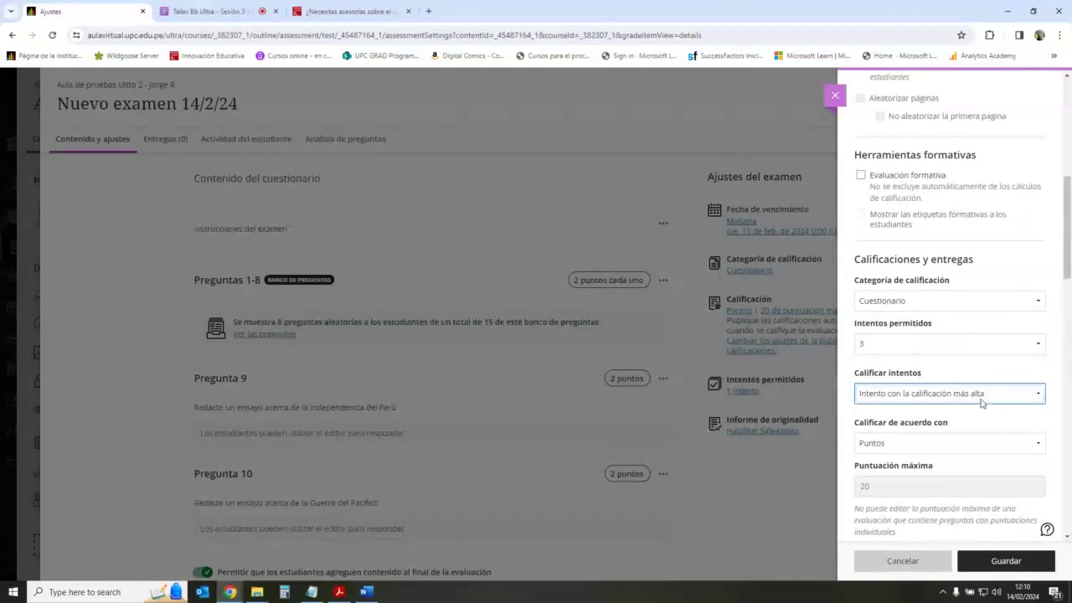
left_click(981, 400)
left_click(955, 398)
Step: Add a 30-minute time limit to the exam
left_click_drag(1068, 279, 1067, 453)
scroll(963, 414, "down", 2)
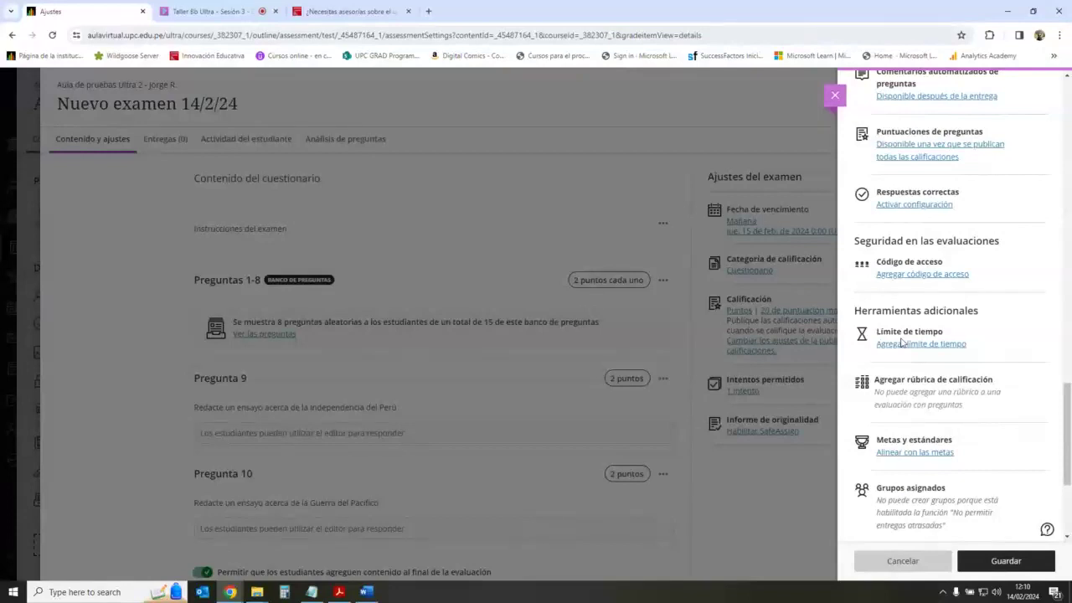
left_click(915, 344)
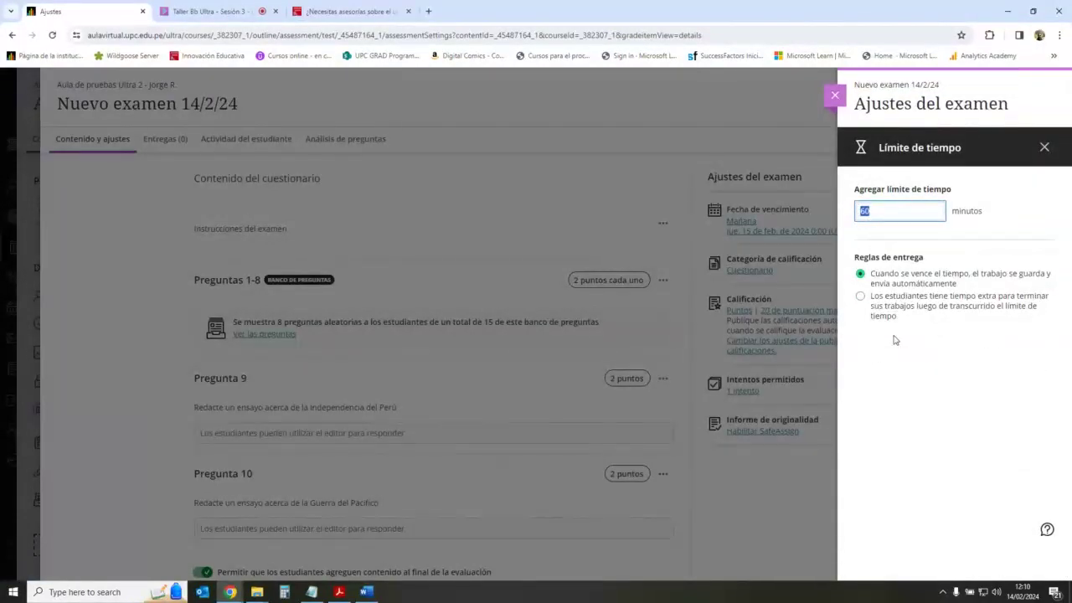
type("30")
left_click(893, 339)
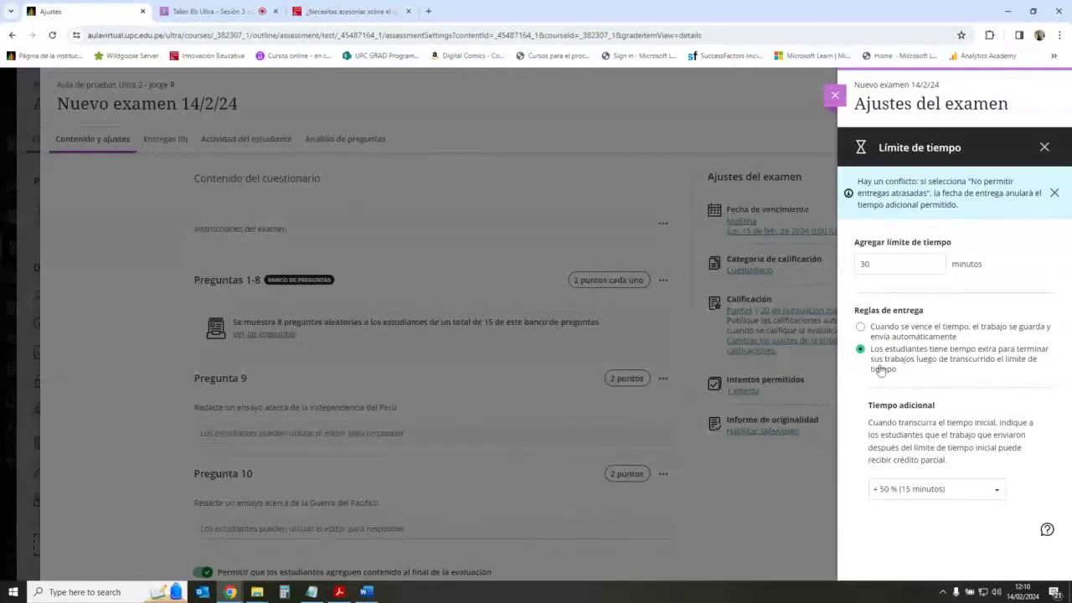
Step: Keep extra time at 50 percent, auto-submit when time expires, and save the exam settings
left_click(869, 267)
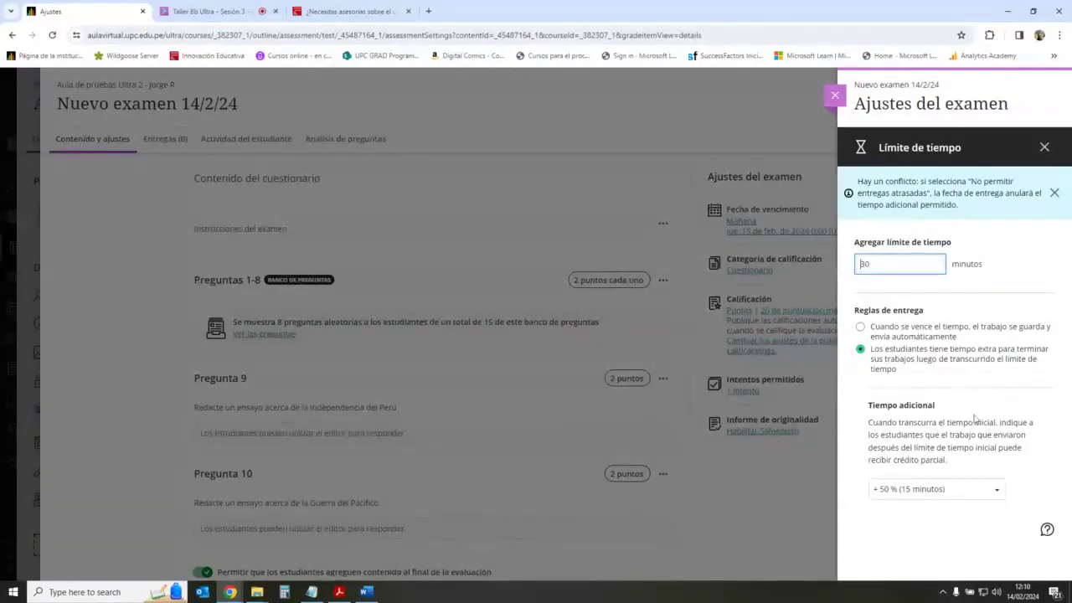
left_click(996, 491)
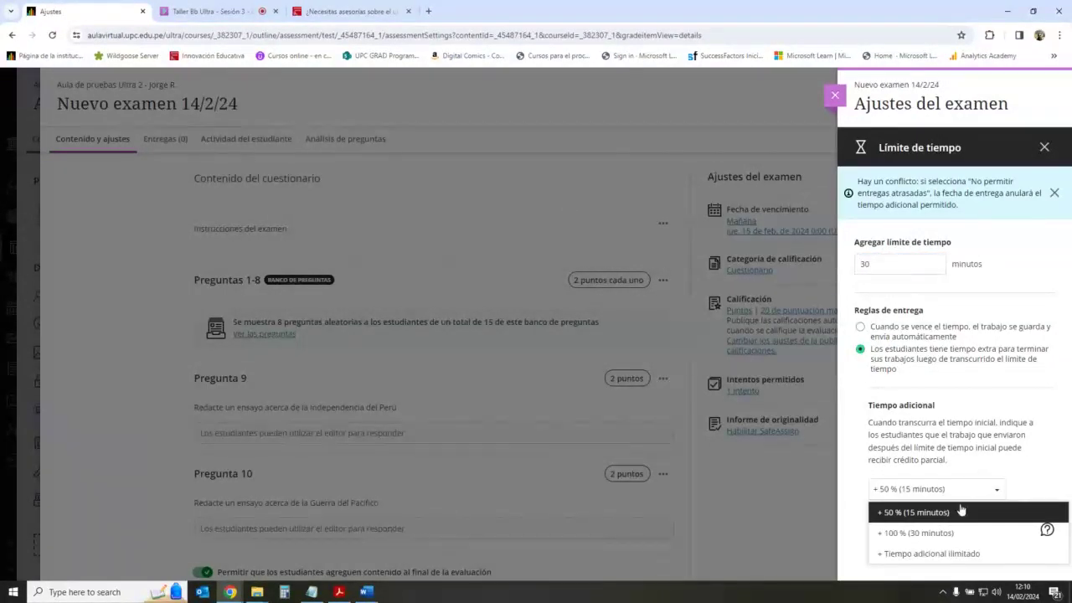
left_click(952, 513)
left_click(988, 495)
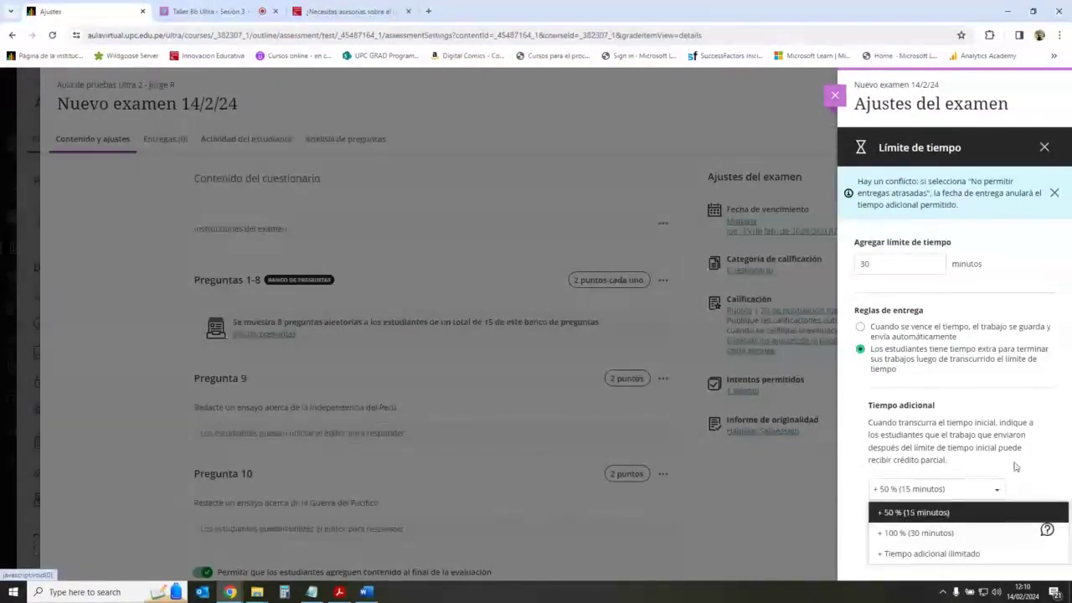
left_click(929, 490)
left_click(953, 495)
left_click(1031, 431)
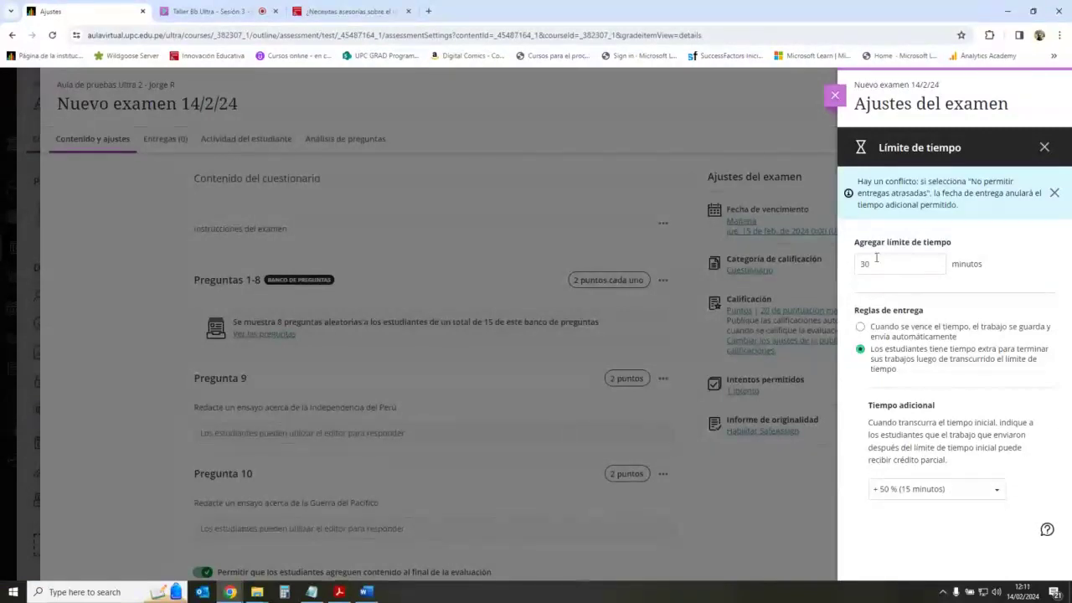
left_click(860, 327)
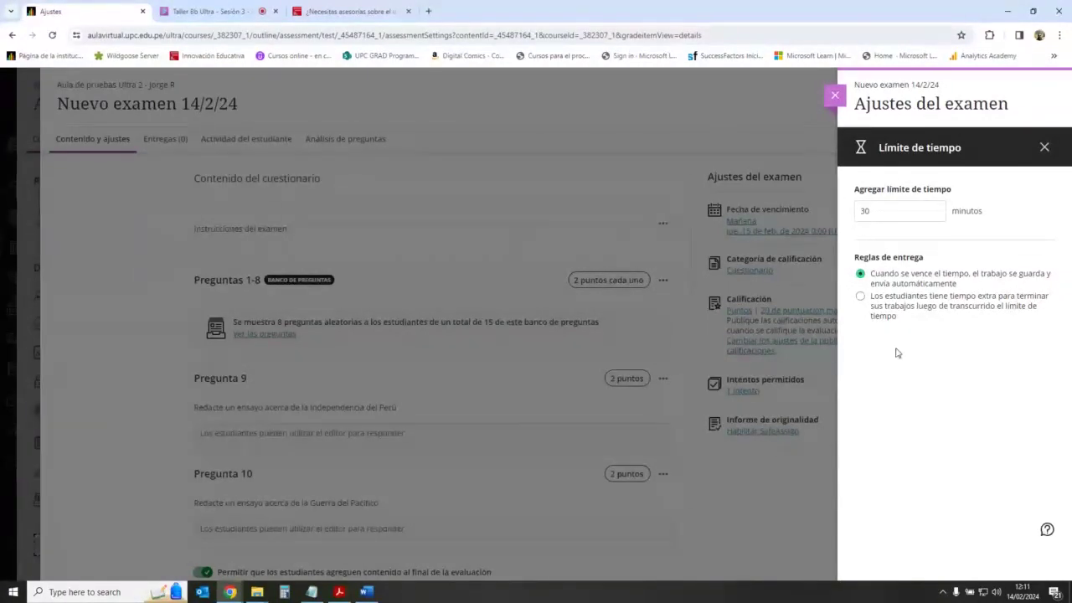
left_click(1045, 149)
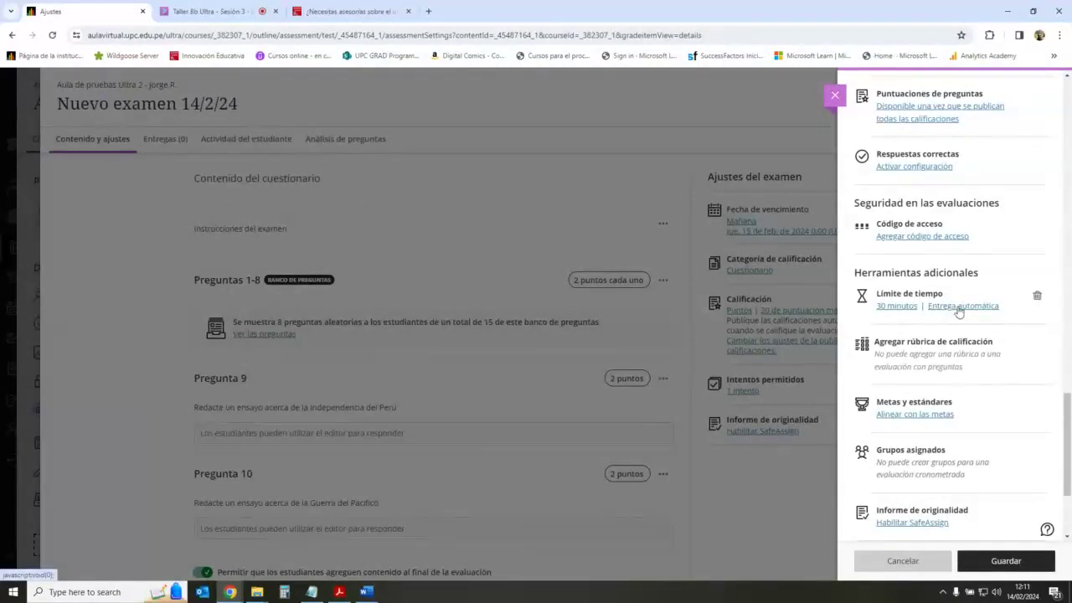
left_click(1009, 562)
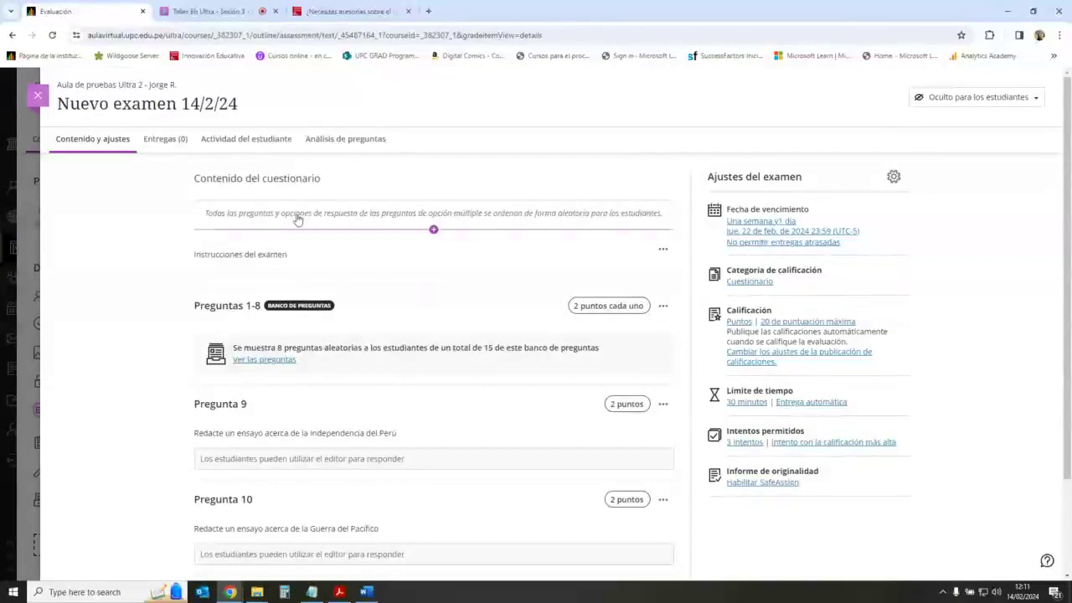
Step: Close the exam and scroll back down the course's Contenido outline
left_click(38, 95)
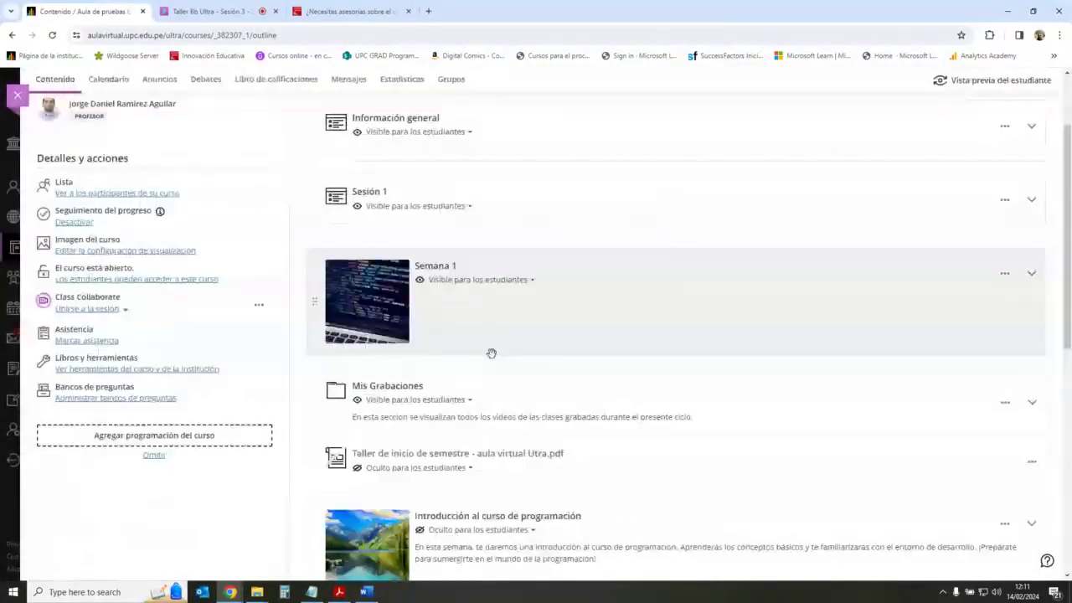
scroll(492, 352, "down", 6)
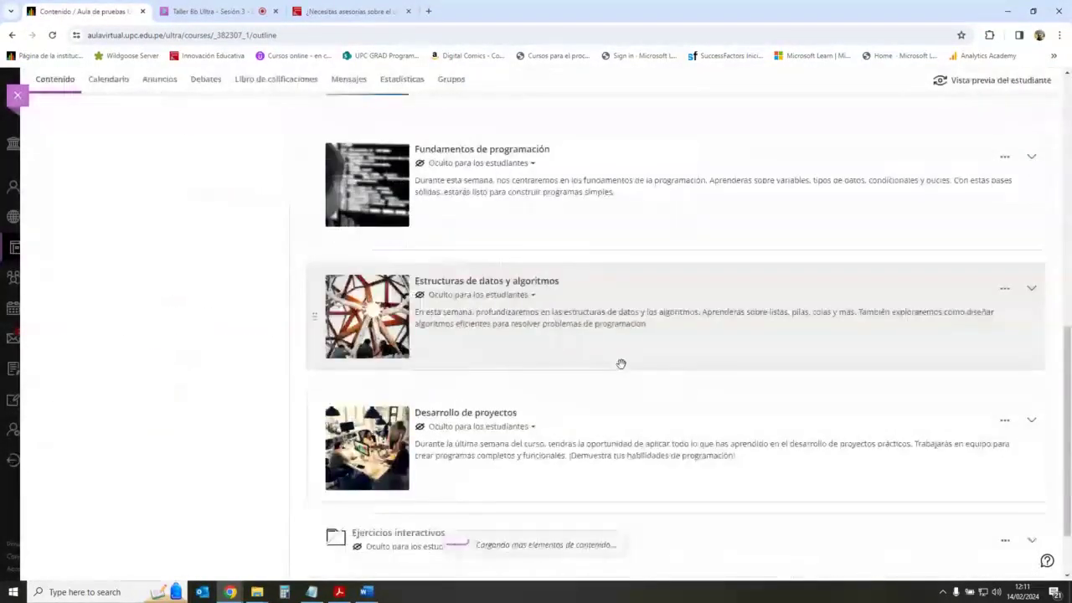
scroll(621, 363, "down", 1)
left_click(210, 11)
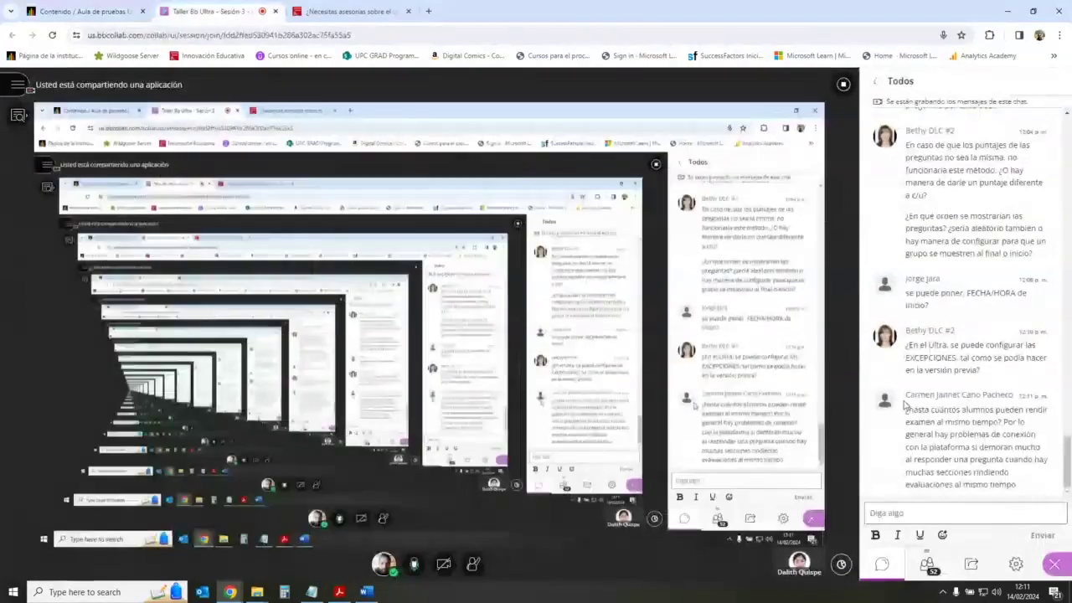
scroll(913, 405, "up", 8)
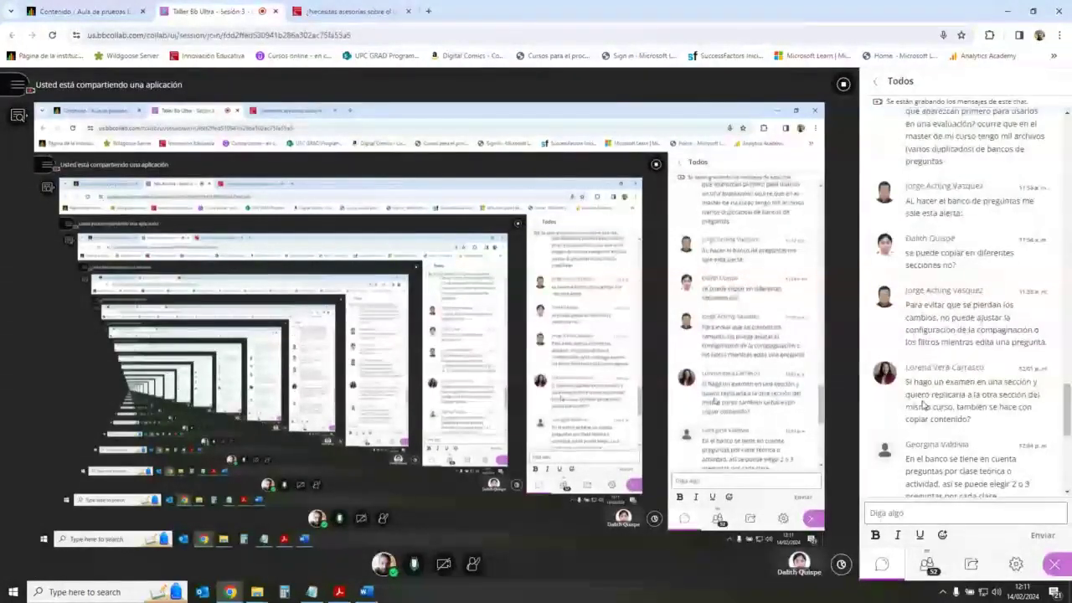
scroll(923, 404, "down", 3)
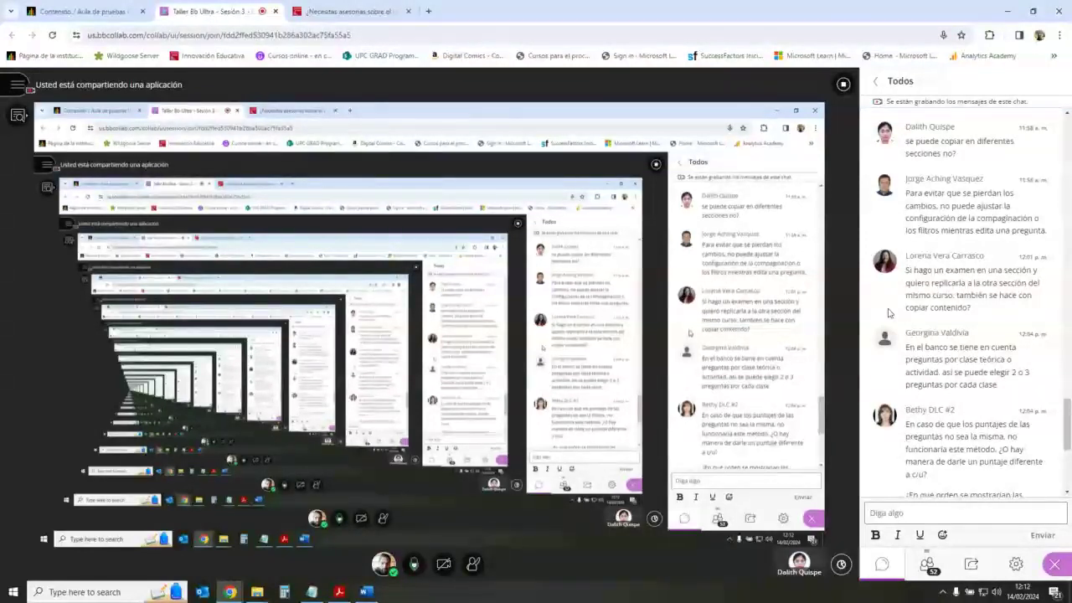
scroll(890, 312, "up", 1)
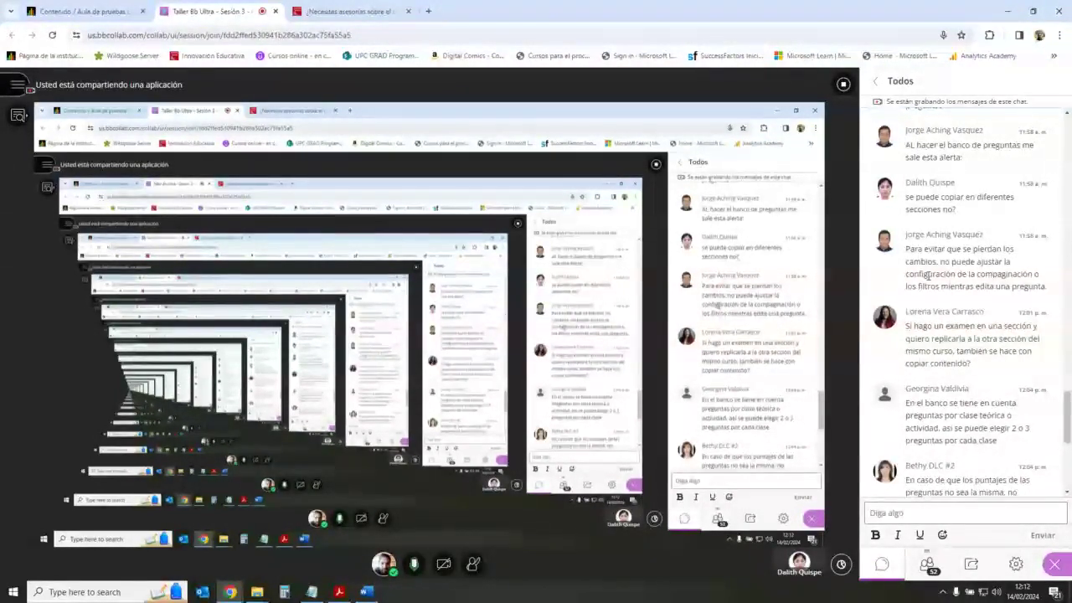
triple_click(922, 261)
left_click(954, 262)
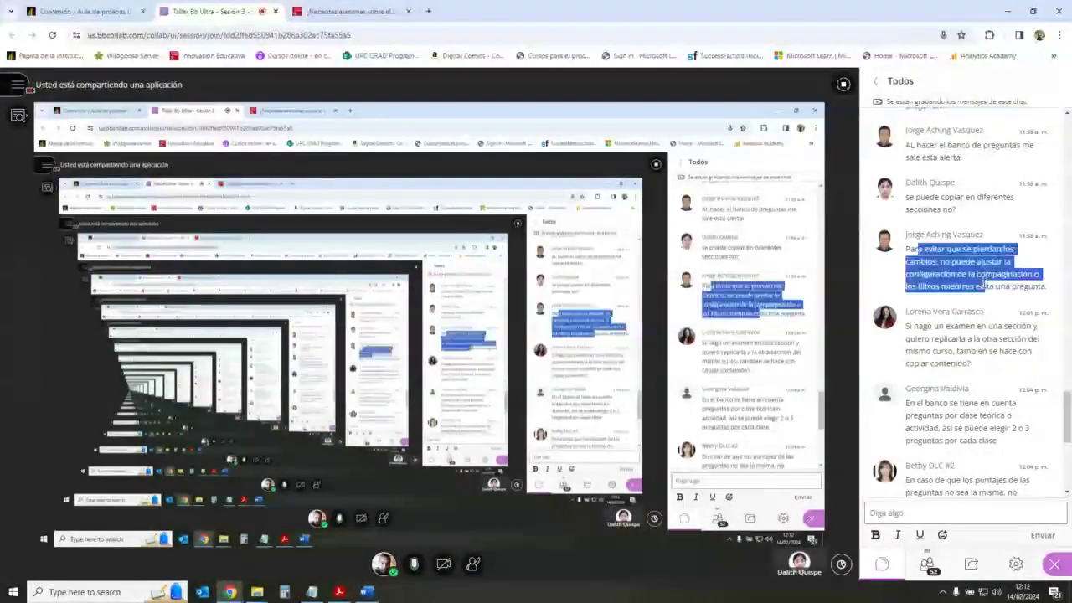
scroll(940, 272, "down", 4)
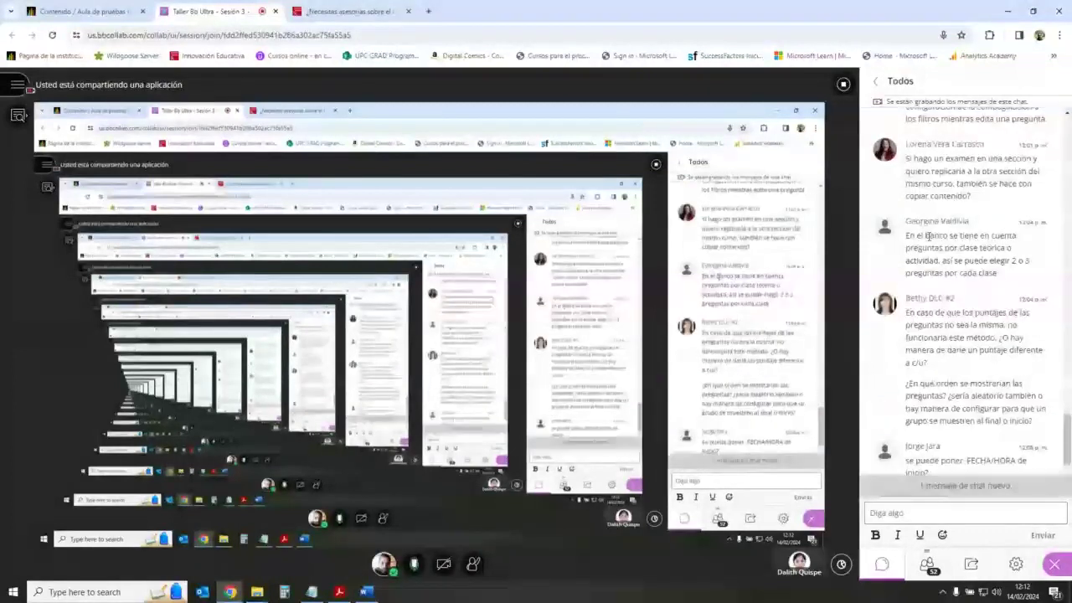
scroll(930, 319, "down", 5)
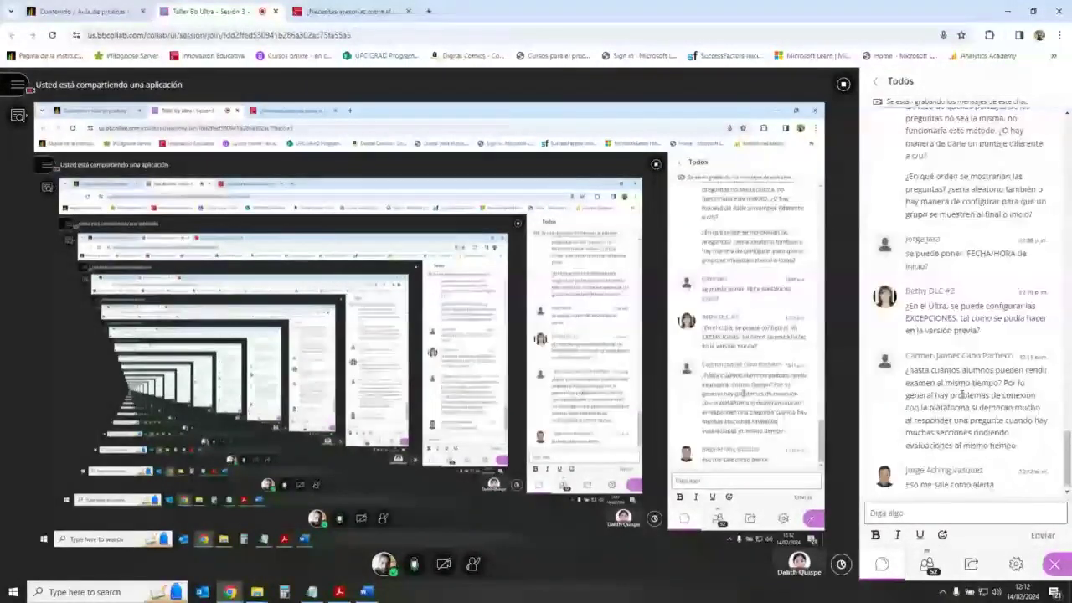
scroll(963, 394, "up", 1)
scroll(962, 394, "up", 6)
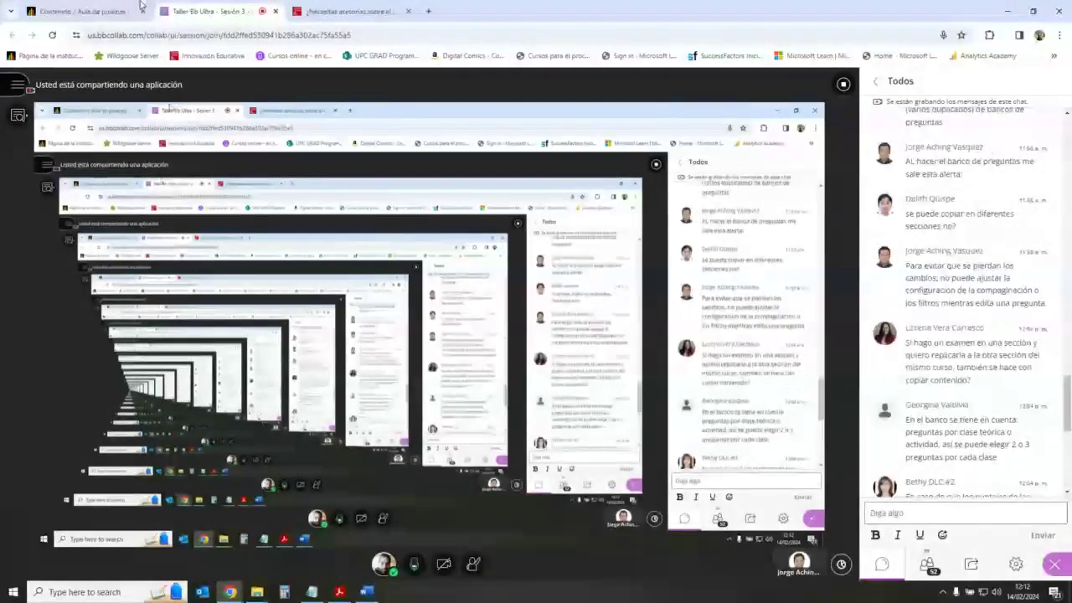
left_click(102, 8)
Step: Expand Sesión 1, Semana 1 and the Exámenes folder in the course outline
scroll(531, 342, "up", 6)
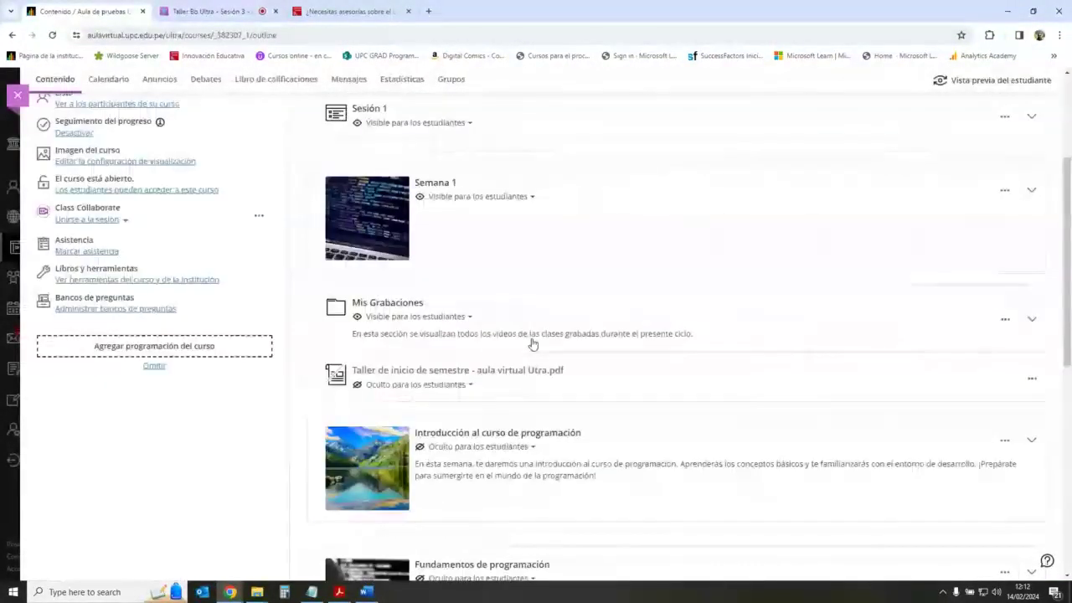
scroll(1014, 251, "up", 2)
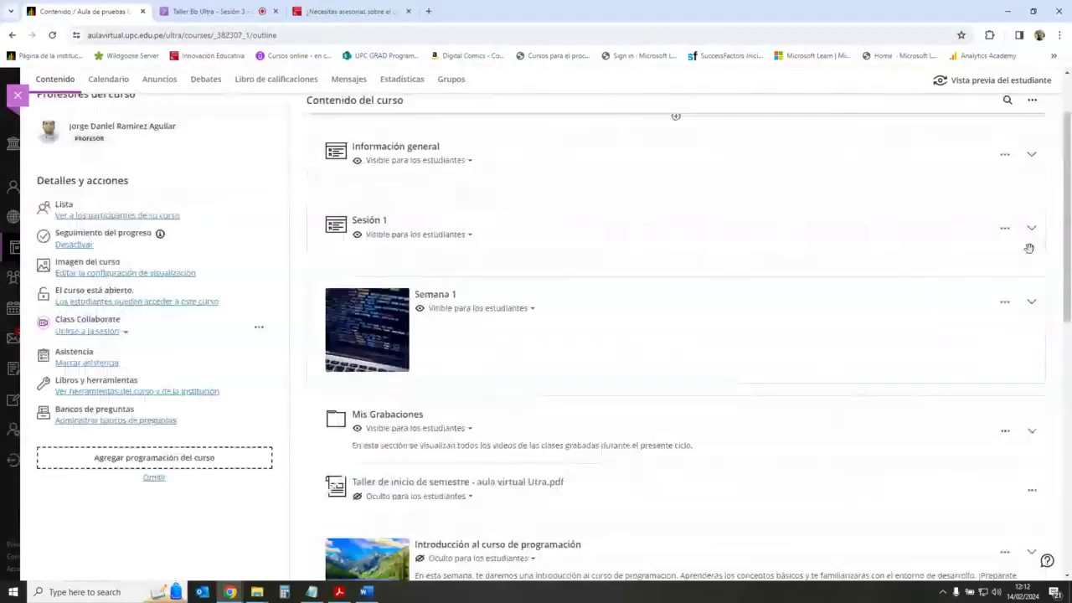
left_click(1032, 228)
scroll(654, 306, "down", 2)
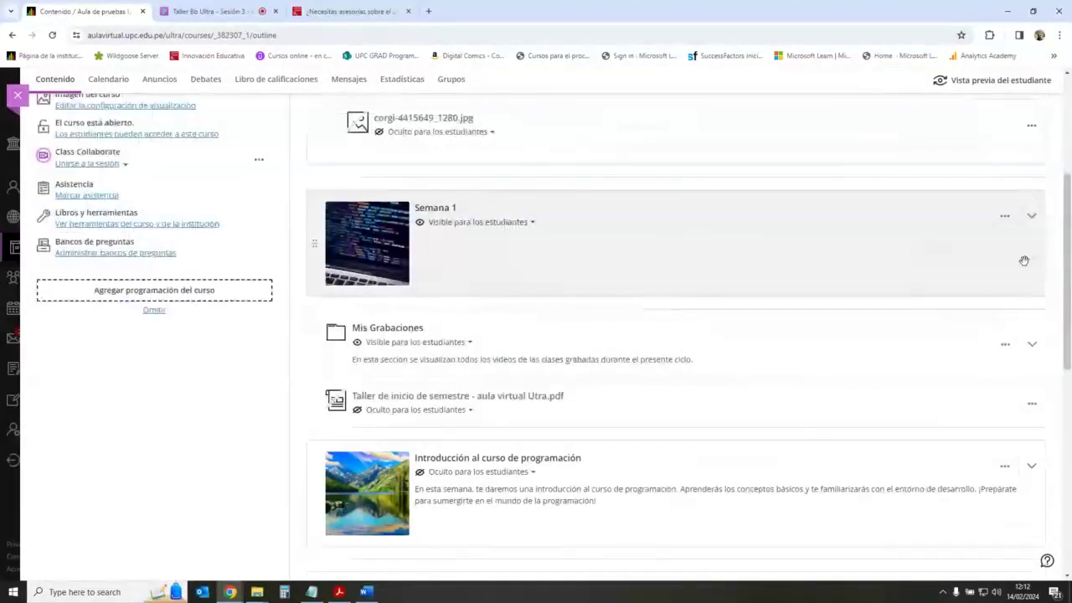
left_click(1032, 218)
scroll(622, 307, "down", 2)
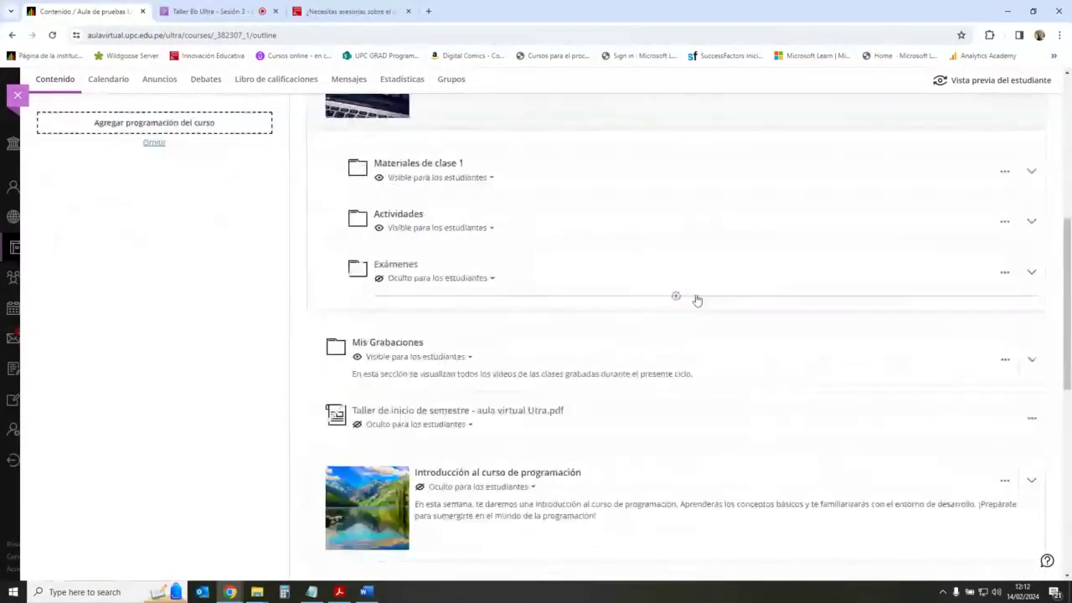
left_click(974, 265)
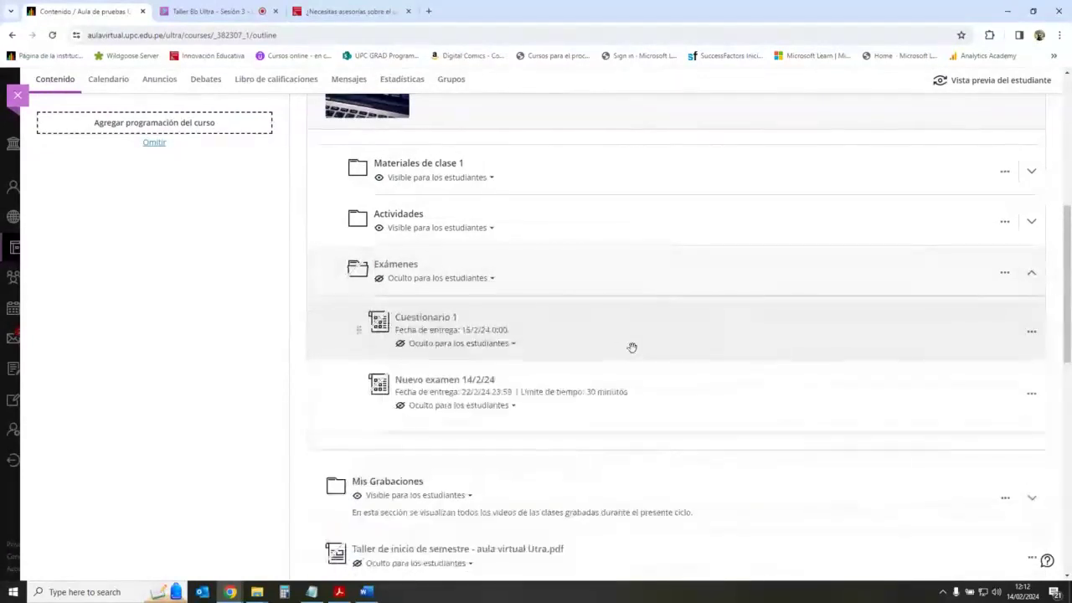
Step: Start creating a content item below the exams, then close the Crear elemento panel
left_click(676, 423)
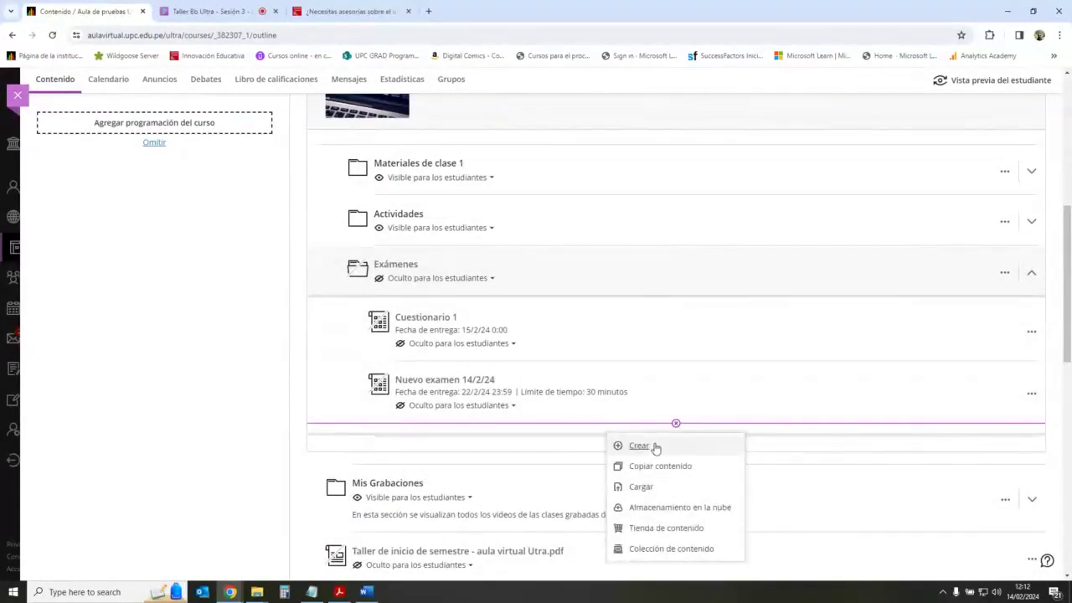
left_click(639, 446)
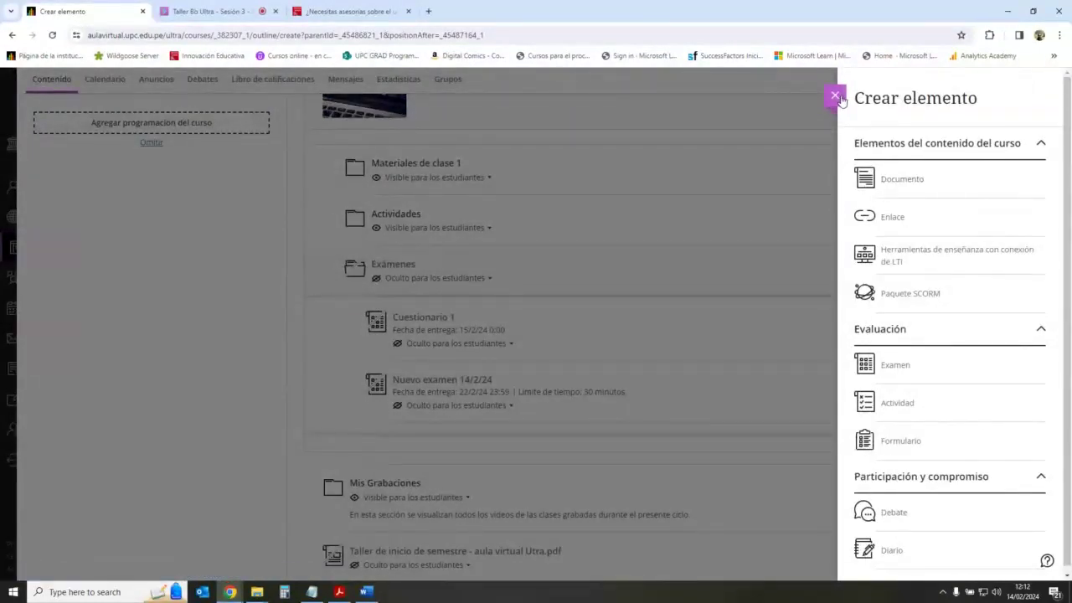
left_click(836, 96)
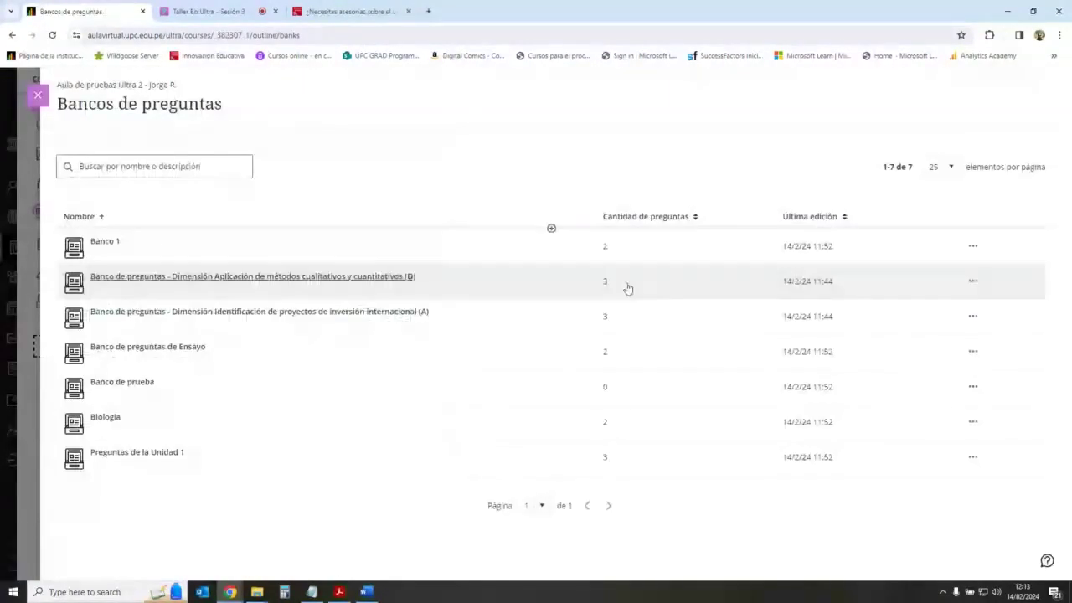
Step: Create a new question bank, browse its question types, then return to the bank list
left_click(551, 228)
left_click(553, 251)
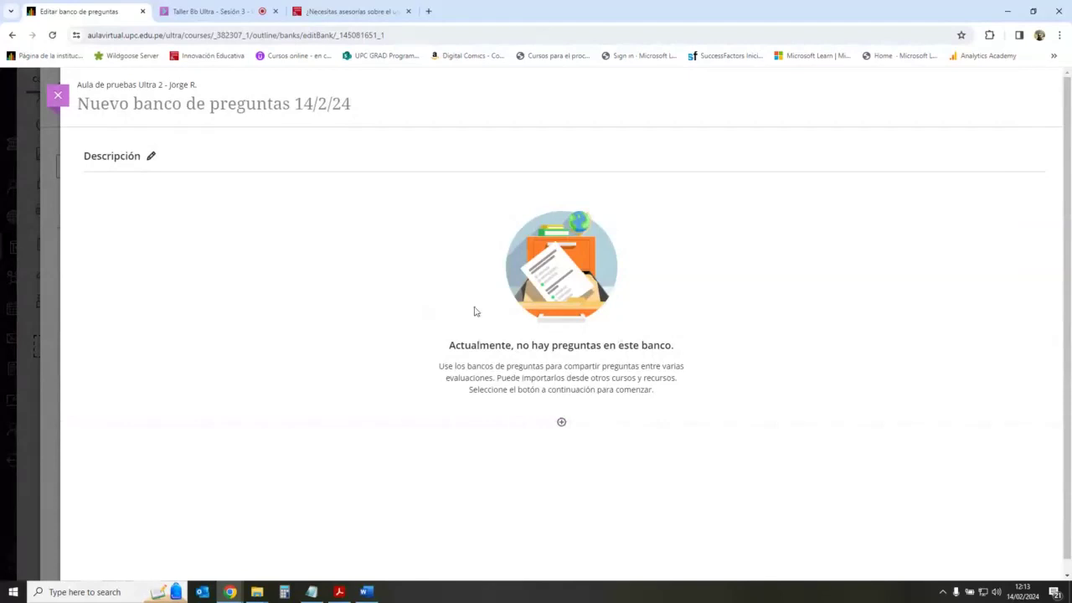
left_click(562, 423)
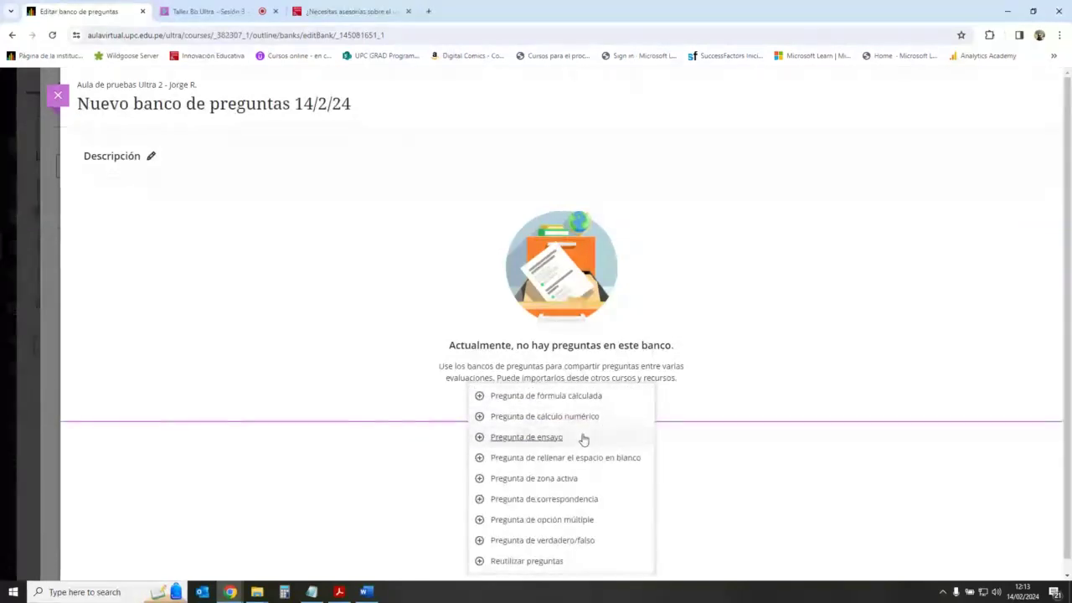
left_click(730, 377)
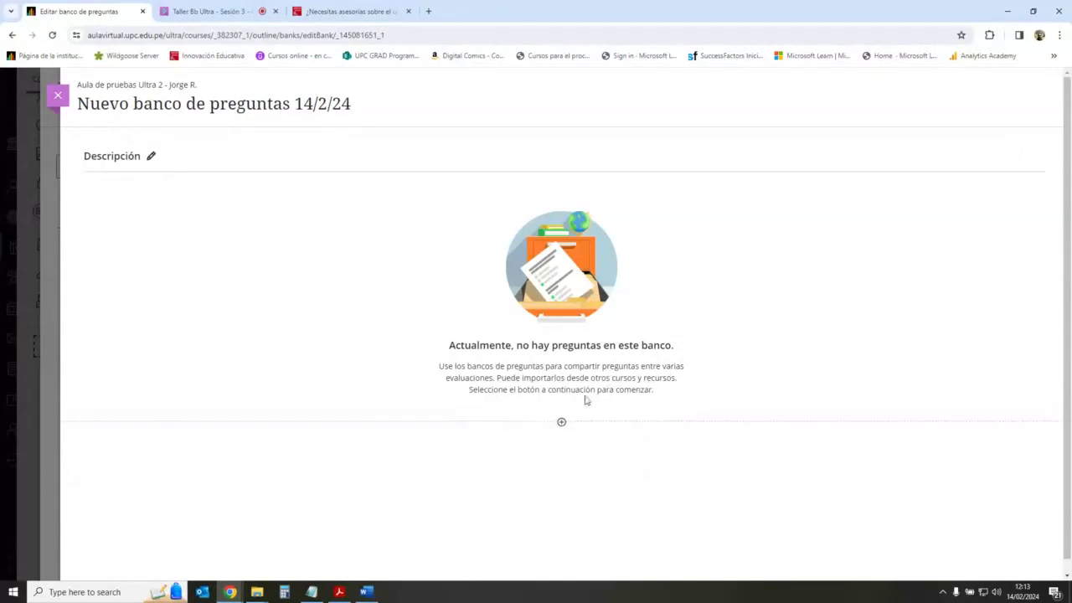
left_click(562, 422)
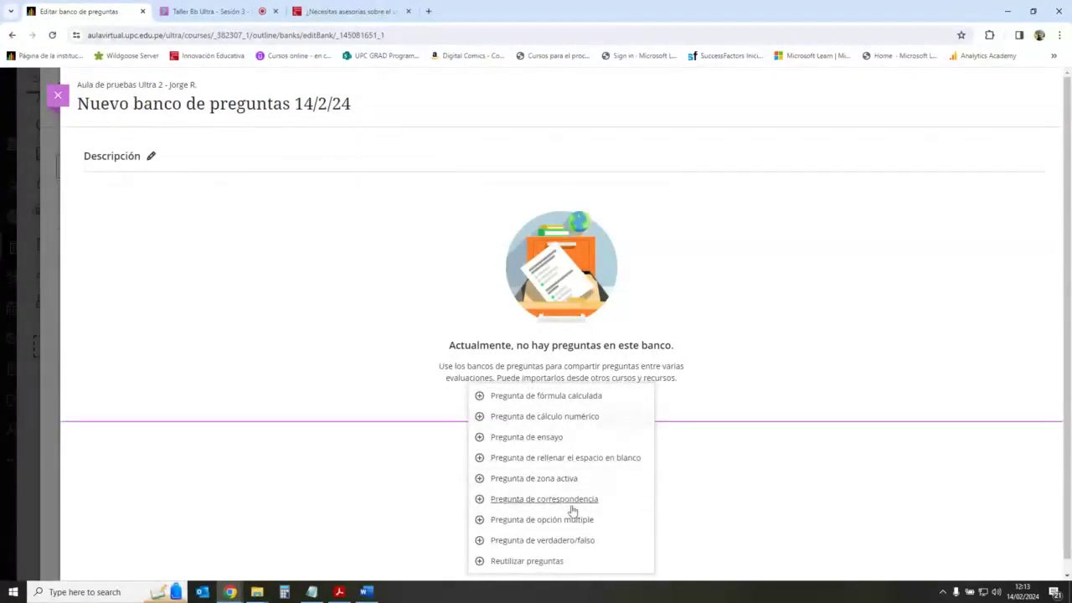
left_click(294, 252)
left_click(57, 95)
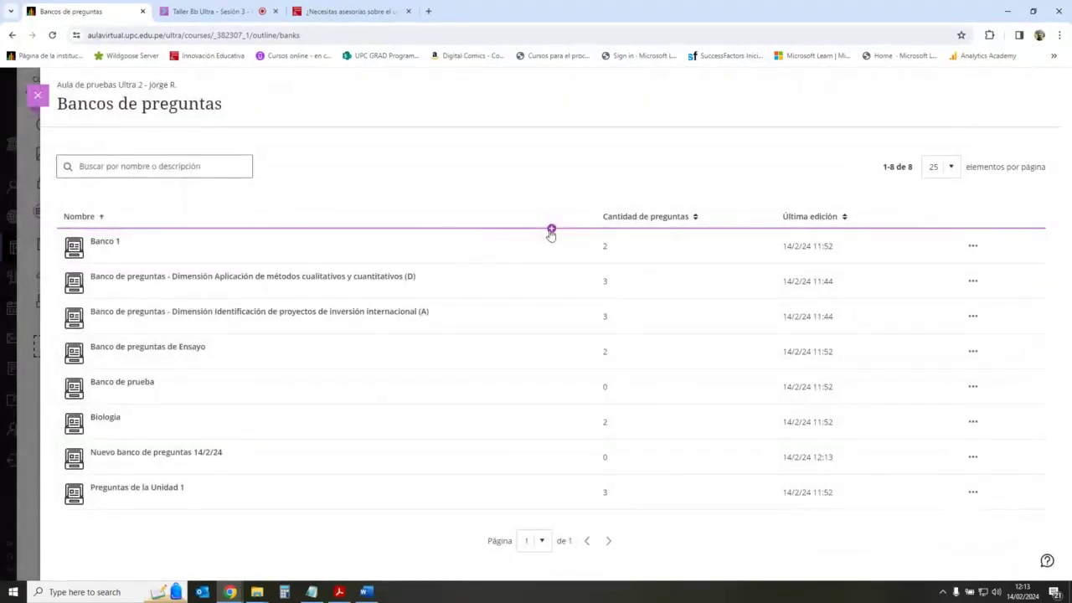
Step: Create Nuevo banco de preguntas 14/2/24 and add a multiple-choice question to it
left_click(551, 229)
left_click(551, 231)
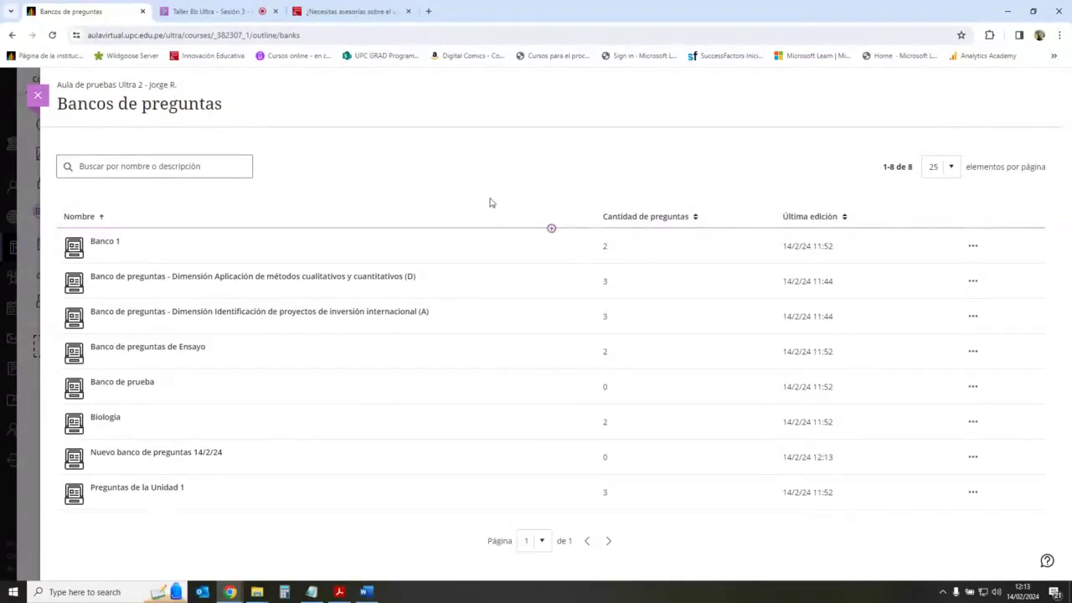
left_click(551, 229)
left_click(551, 253)
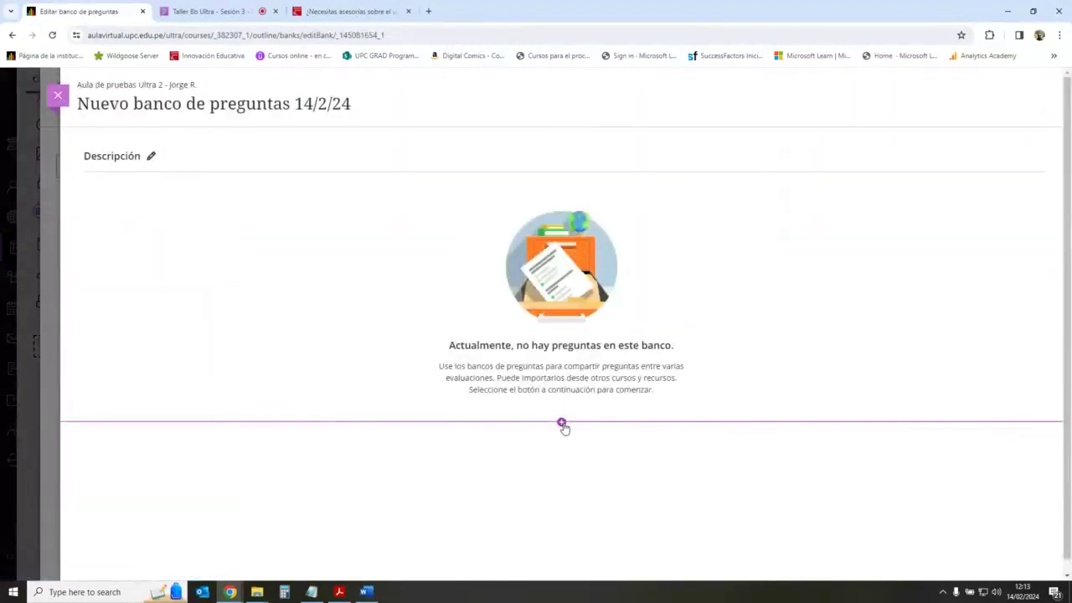
left_click(562, 423)
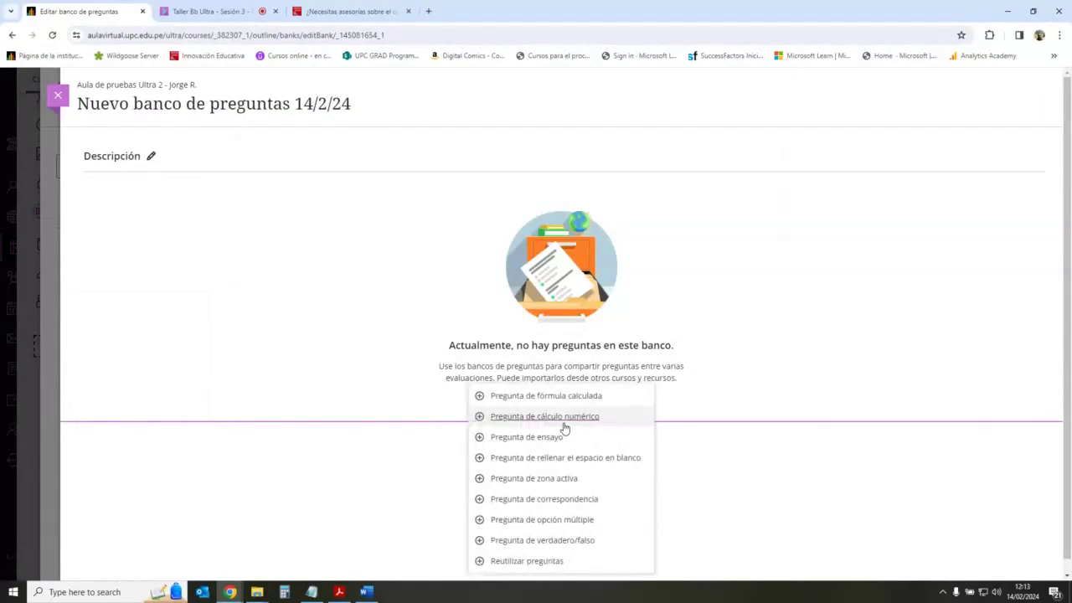
left_click(576, 521)
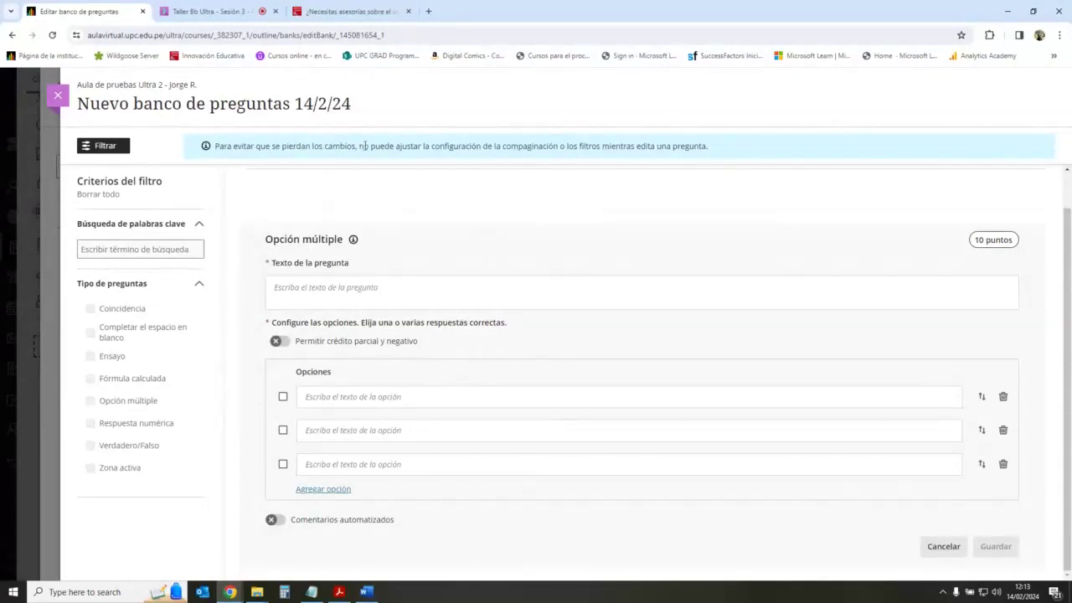
Step: Highlight the compaginación editing notice, then focus the question text field
left_click_drag(383, 145, 561, 147)
left_click(589, 179)
left_click_drag(433, 146, 555, 147)
left_click(557, 185)
left_click(459, 285)
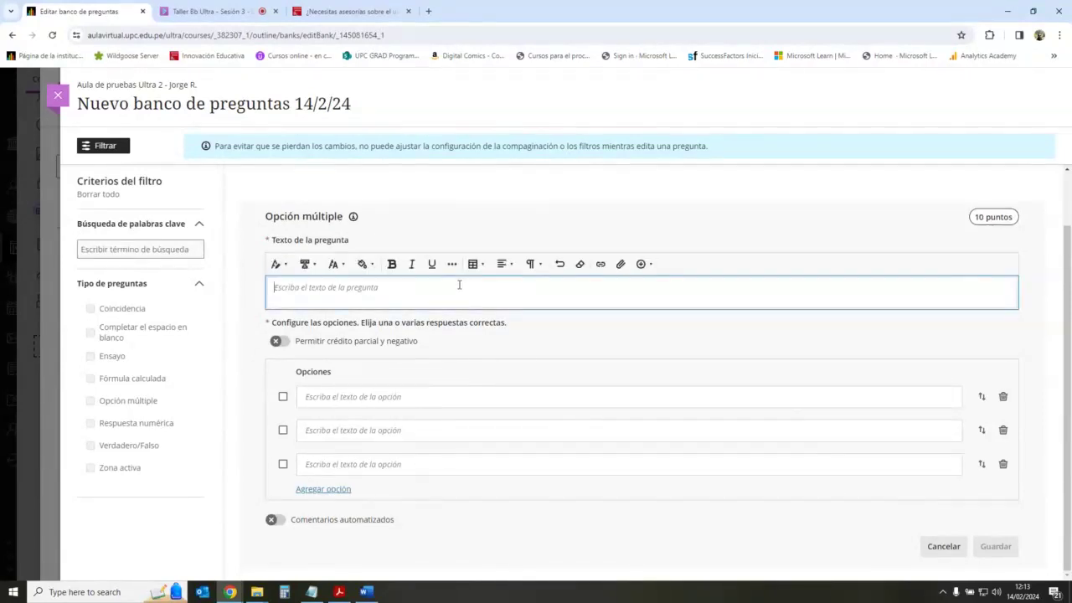
left_click(547, 193)
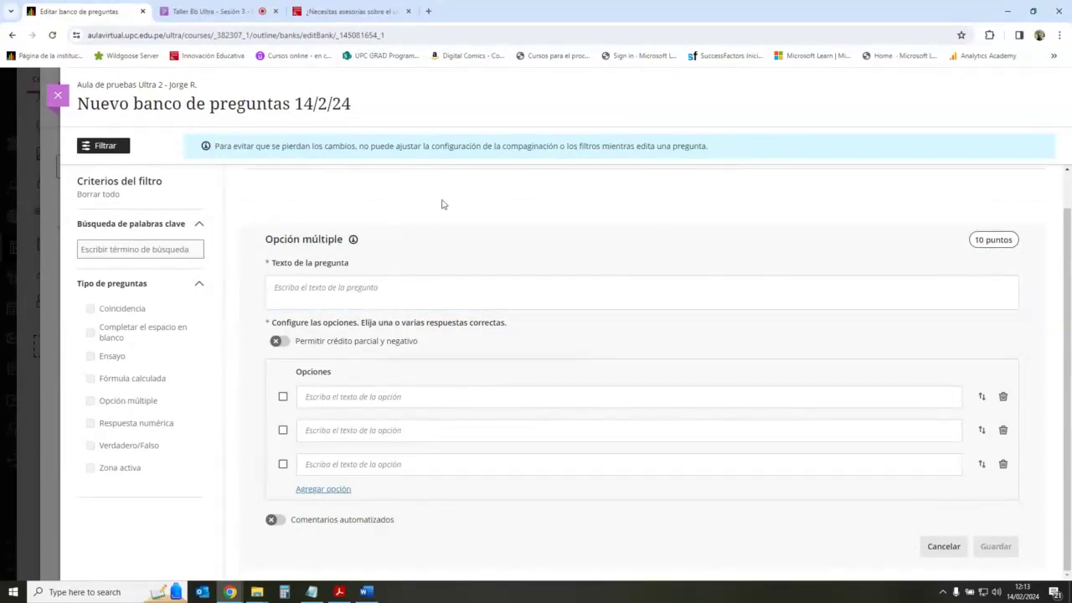
left_click(444, 296)
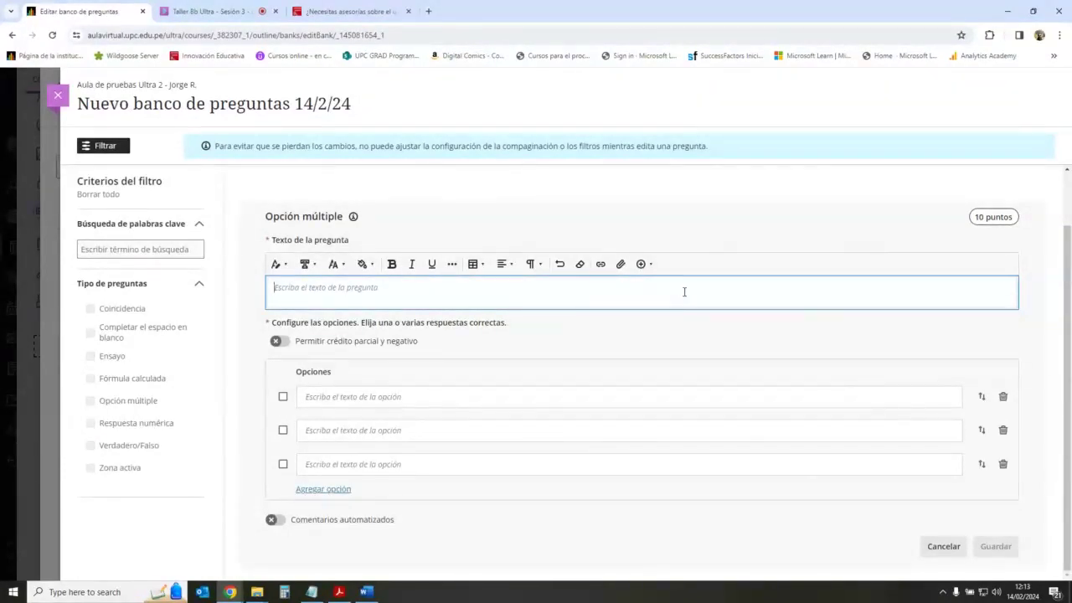
Step: Enter question text 'fdsff' with answer options 'sdff', 'sdf' and 'sd'
type("fdsff")
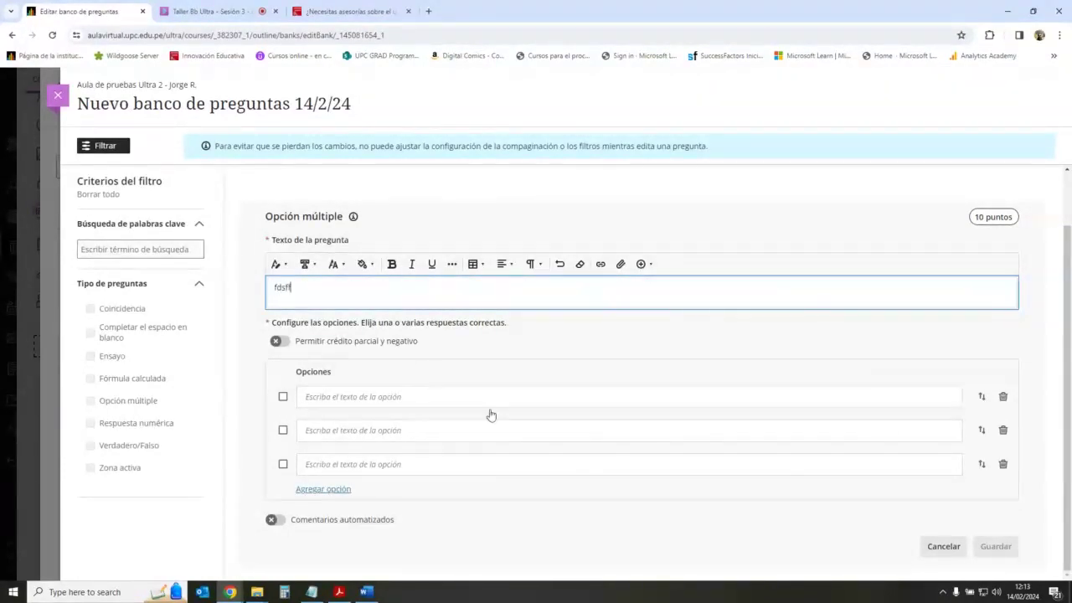
left_click(521, 399)
type("sdff")
left_click(514, 427)
type("sdf")
left_click(503, 465)
type("sd")
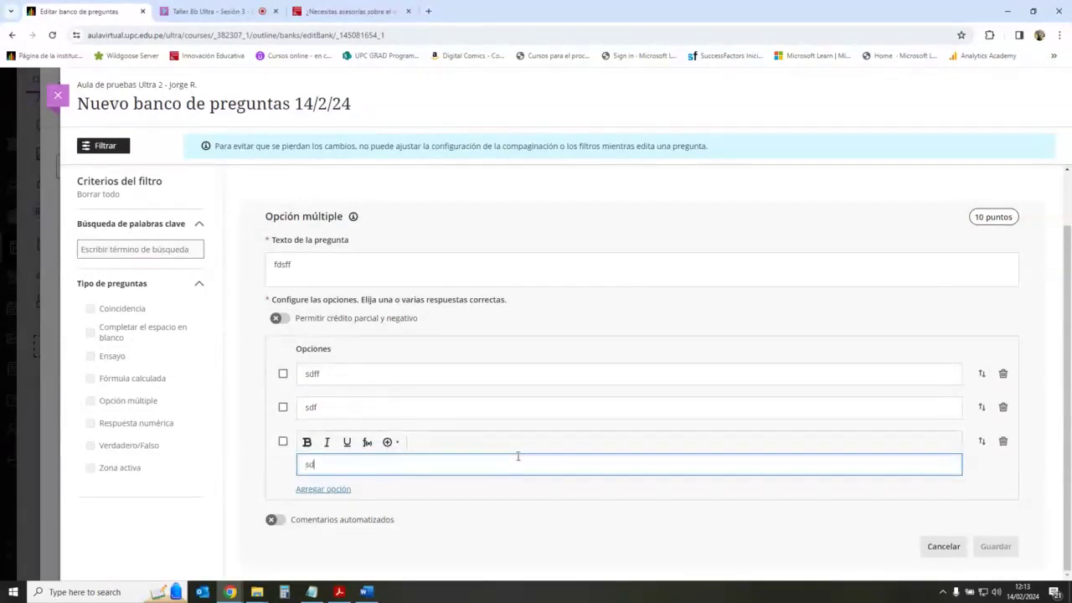
left_click(718, 532)
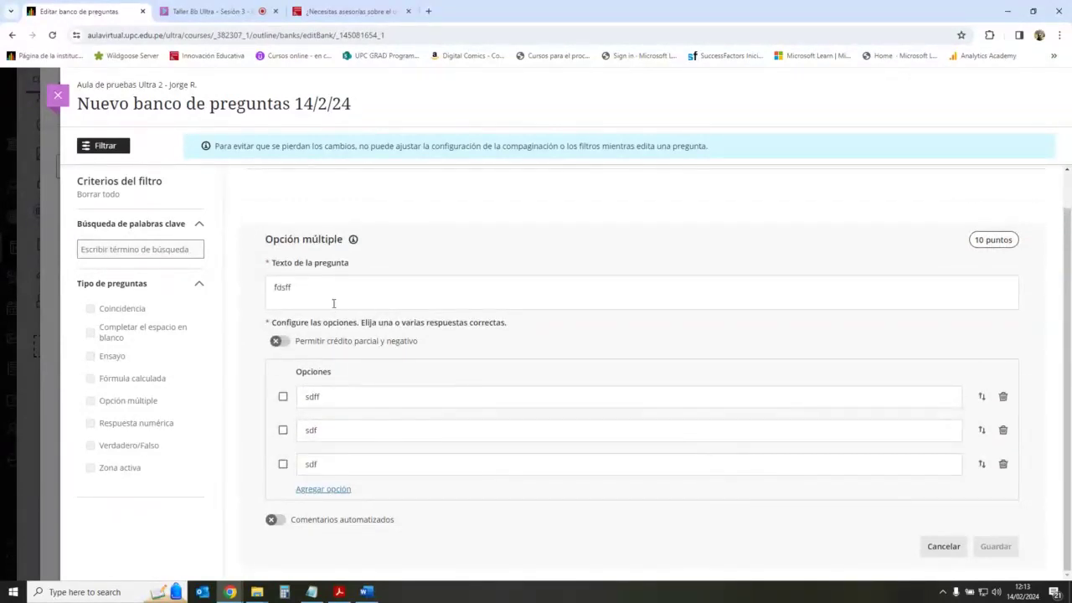
Step: Mark the first option as correct, then discard the question draft with Cancelar
left_click(283, 397)
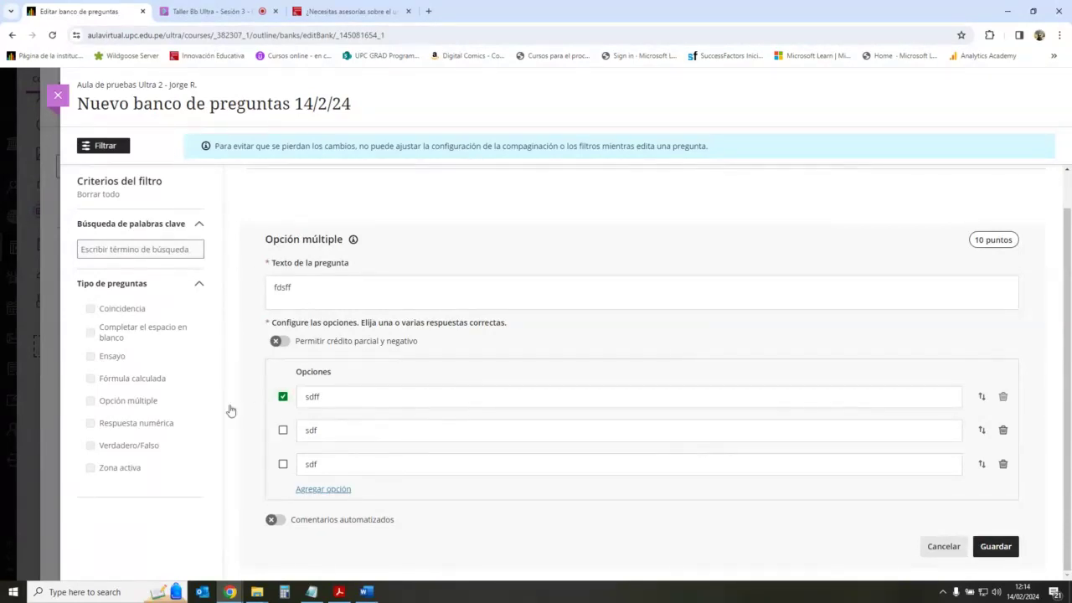
left_click(283, 396)
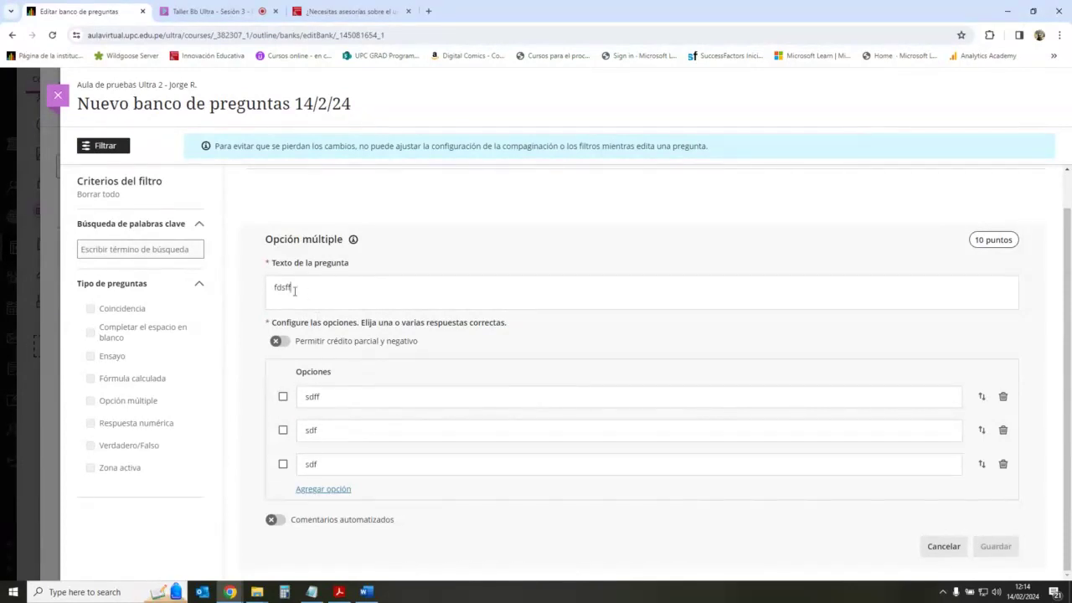
double_click(294, 291)
left_click(300, 396)
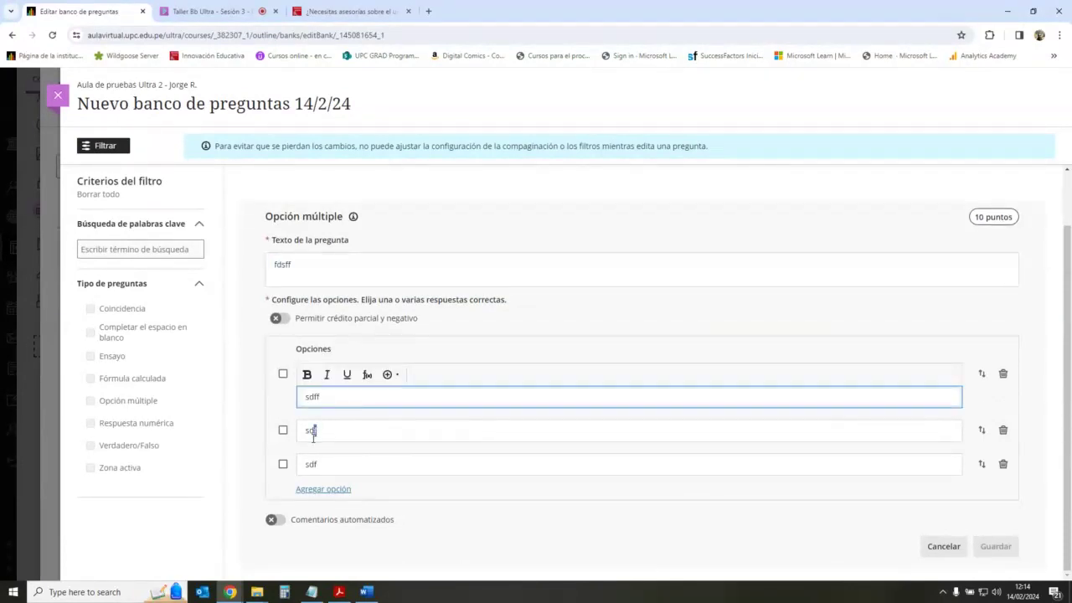
left_click(281, 370)
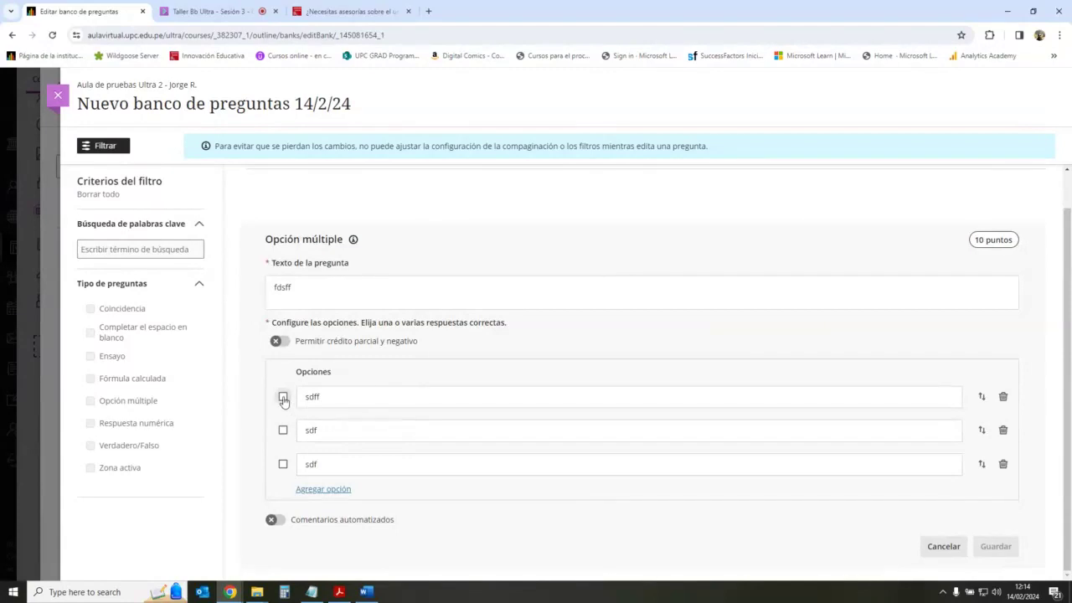
left_click(283, 399)
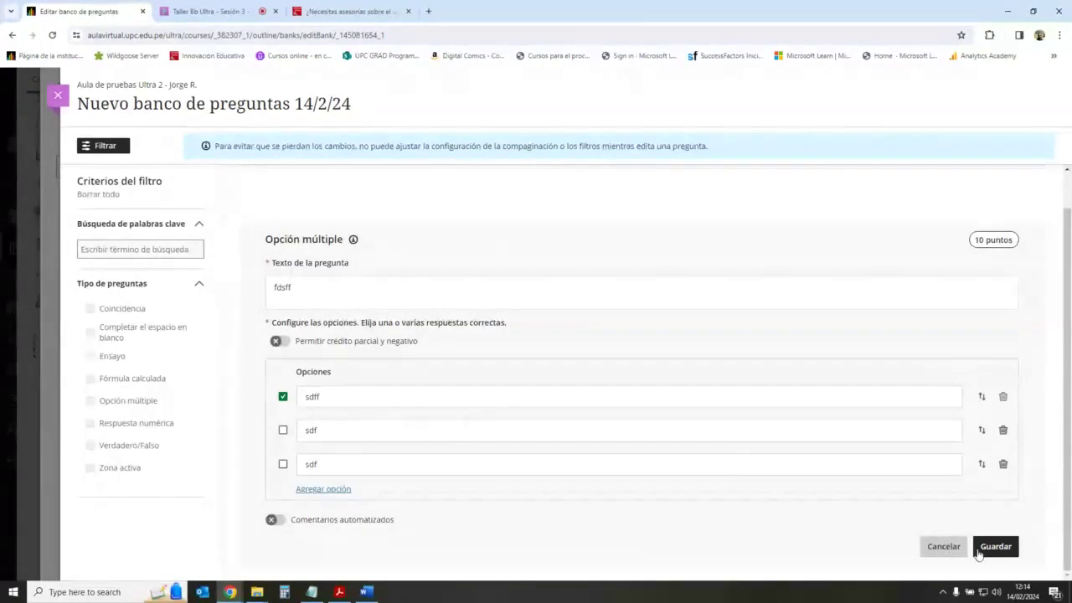
left_click(944, 550)
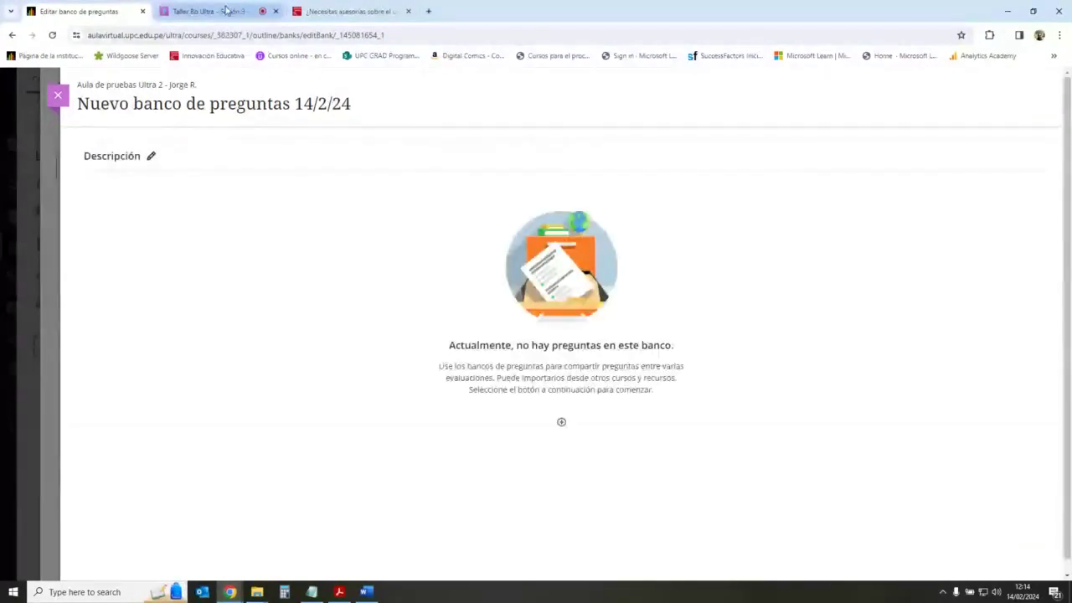
key("ctrl+Tab")
Step: Read through the Collaborate chat questions and briefly view the Participants list
scroll(980, 332, "down", 3)
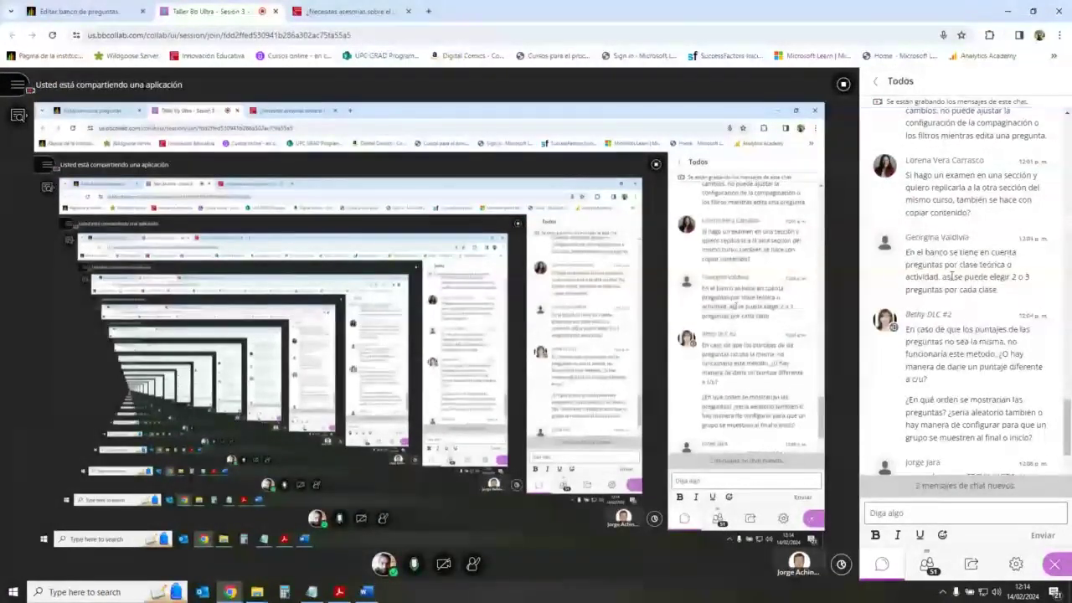
left_click_drag(949, 277, 1002, 277)
left_click(986, 312)
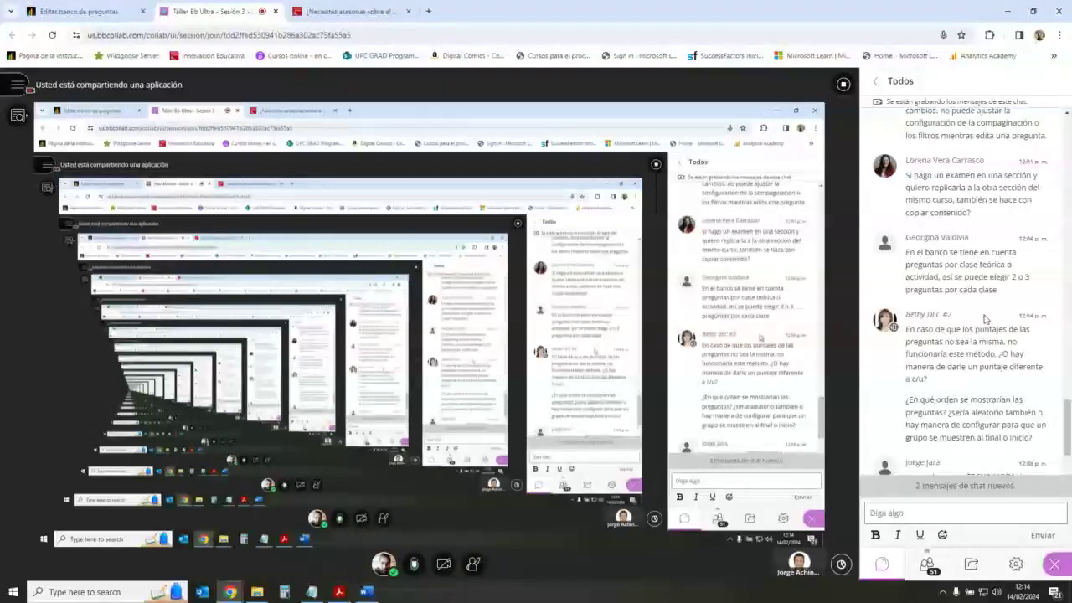
scroll(985, 318, "down", 1)
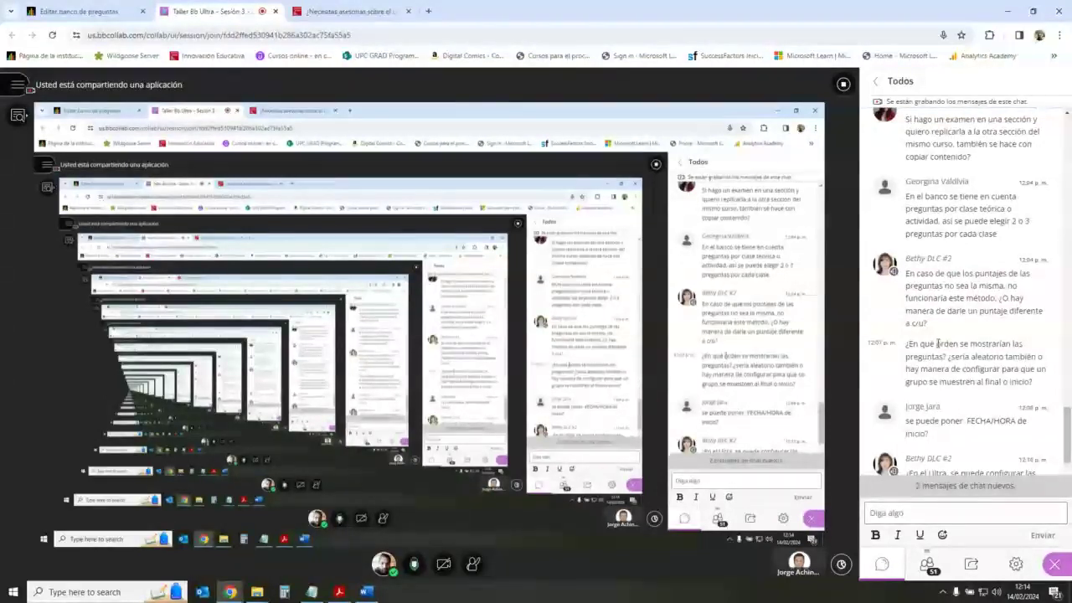
scroll(936, 369, "down", 5)
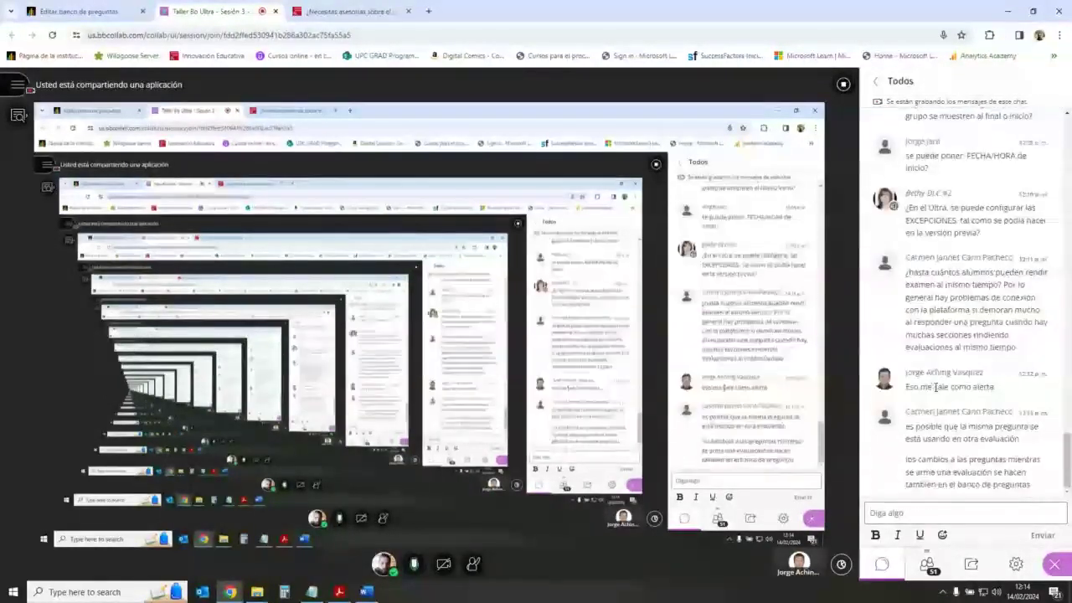
scroll(937, 387, "up", 5)
left_click(926, 563)
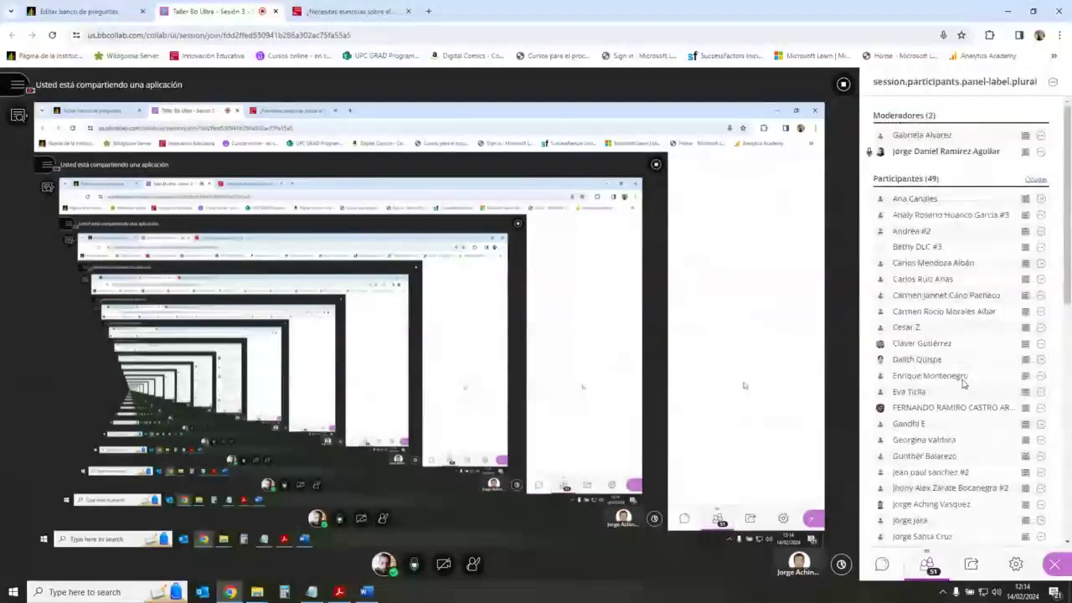
left_click(882, 564)
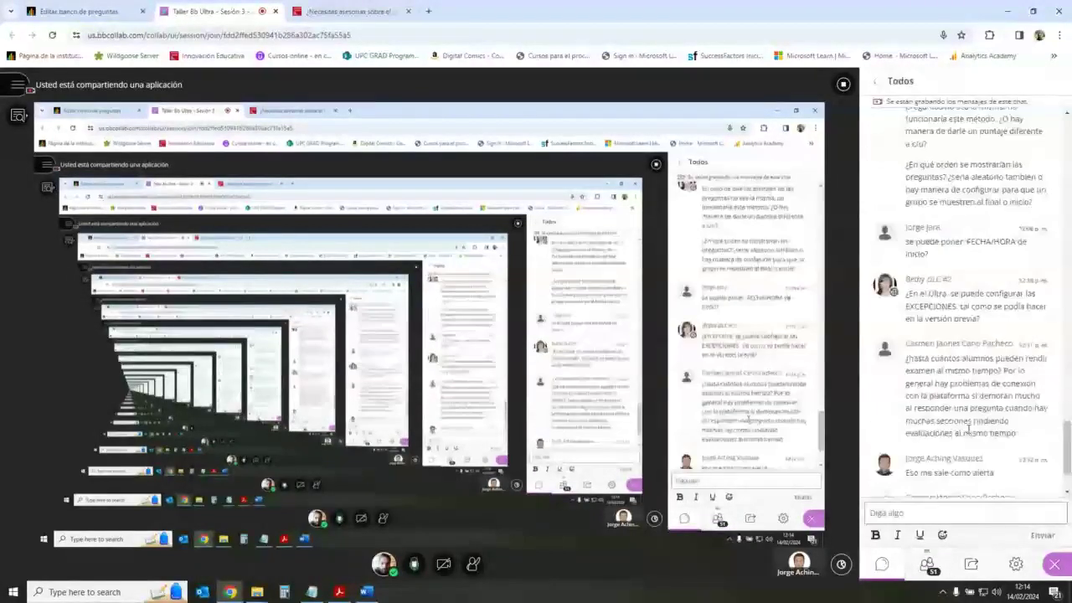
Step: Scroll the chat and highlight the phrase about this method in a participant's question
scroll(968, 429, "down", 2)
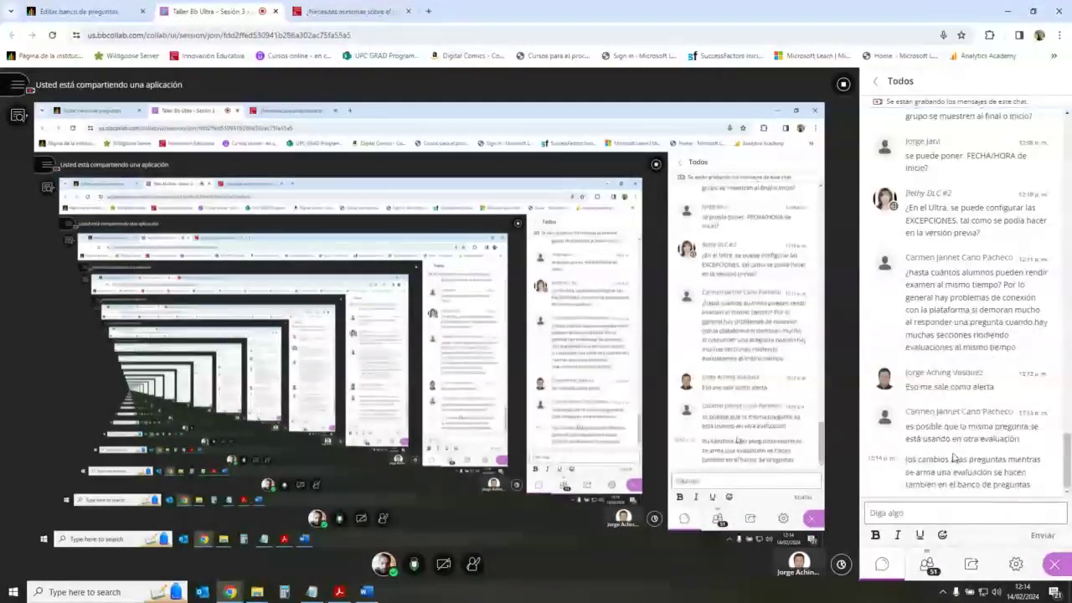
scroll(953, 458, "up", 6)
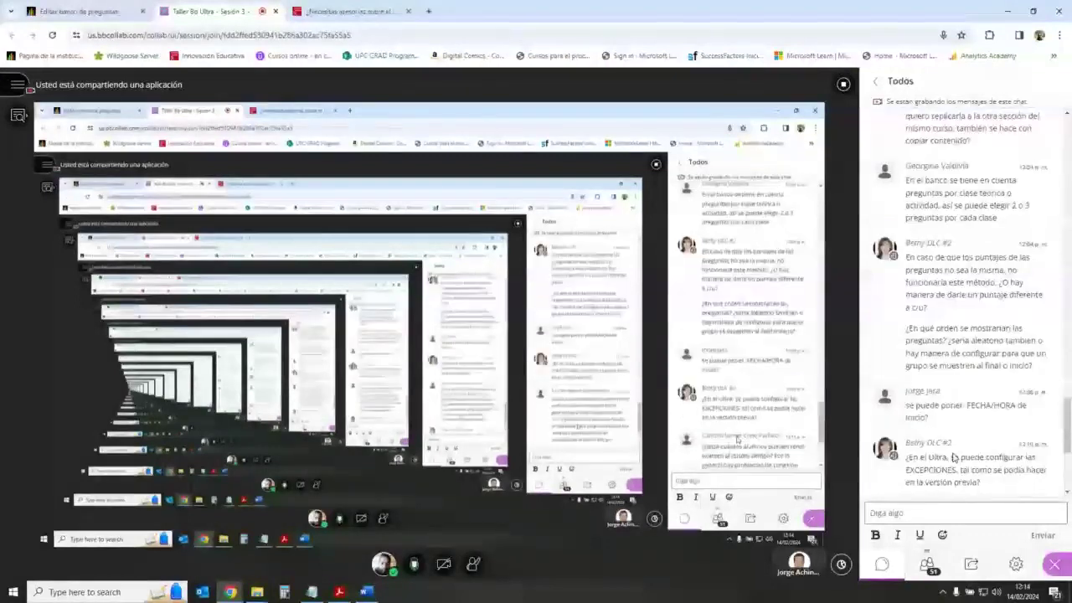
scroll(953, 457, "up", 1)
scroll(950, 458, "down", 7)
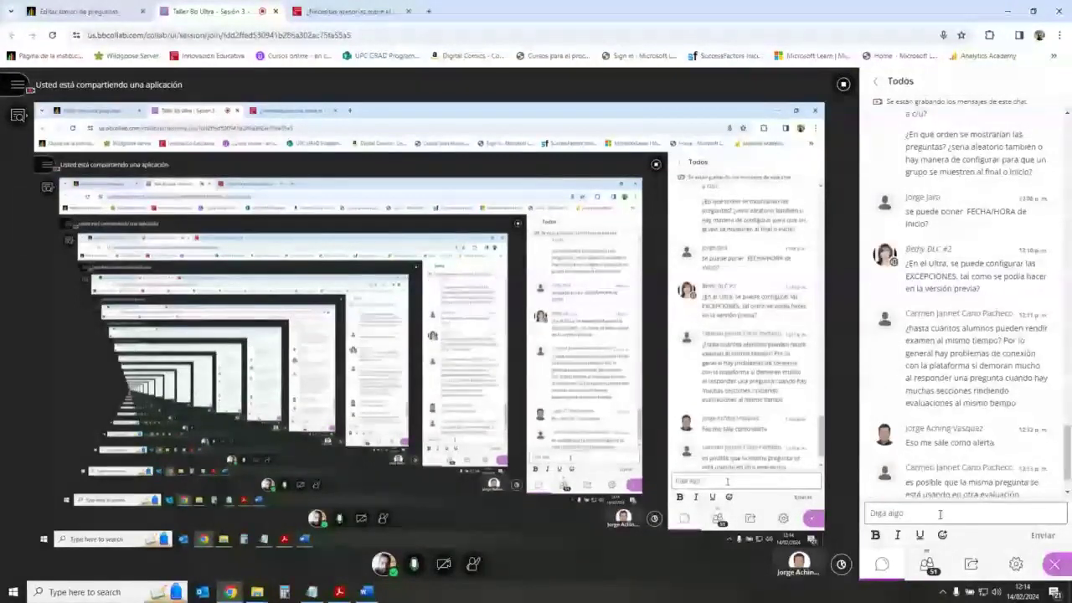
scroll(918, 453, "up", 5)
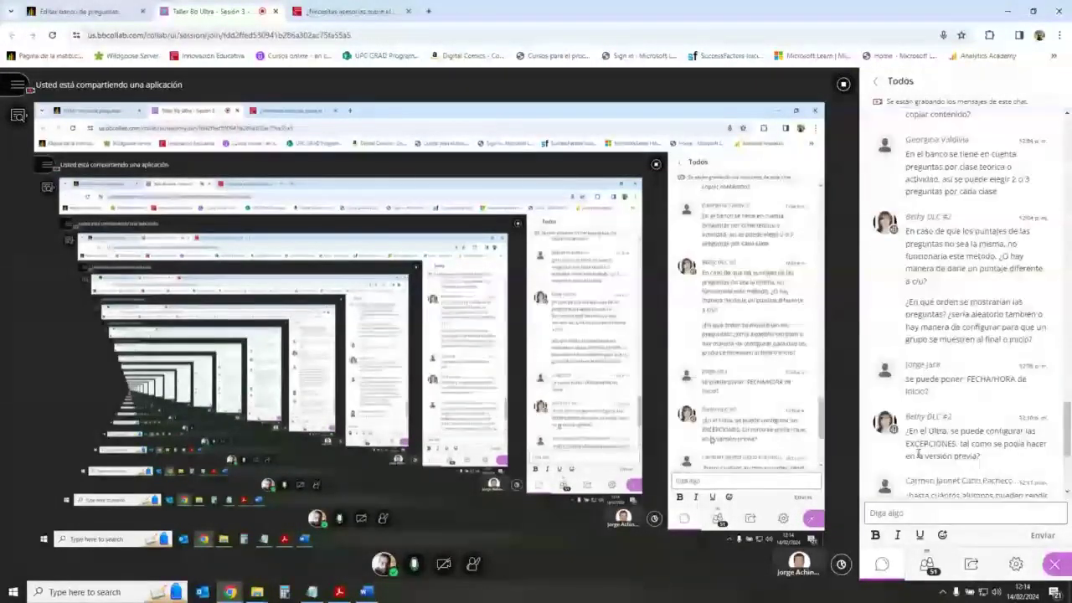
scroll(919, 453, "down", 7)
scroll(963, 484, "up", 5)
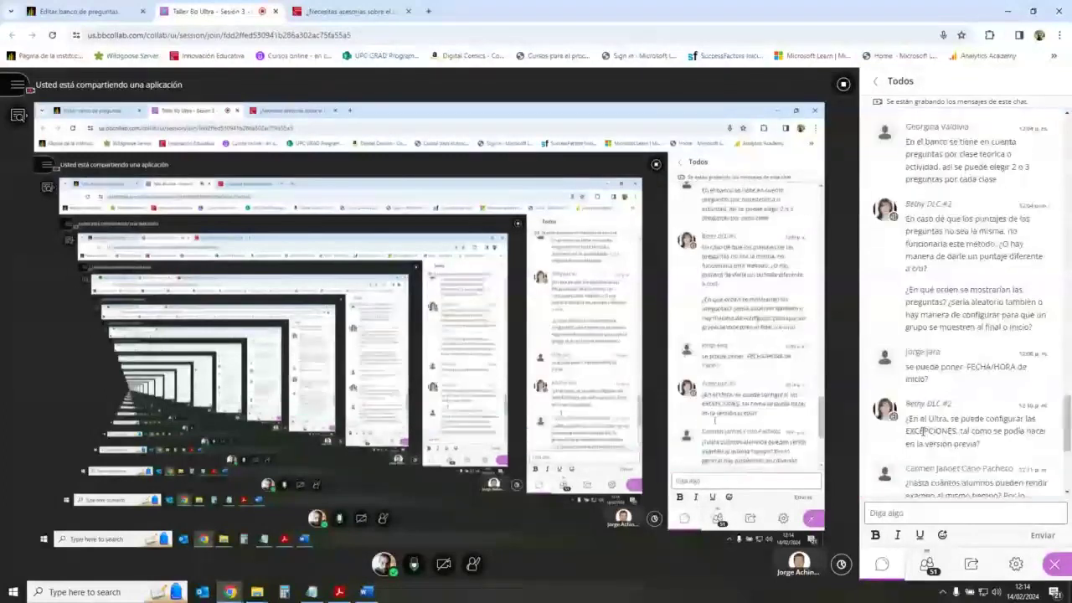
scroll(930, 428, "up", 4)
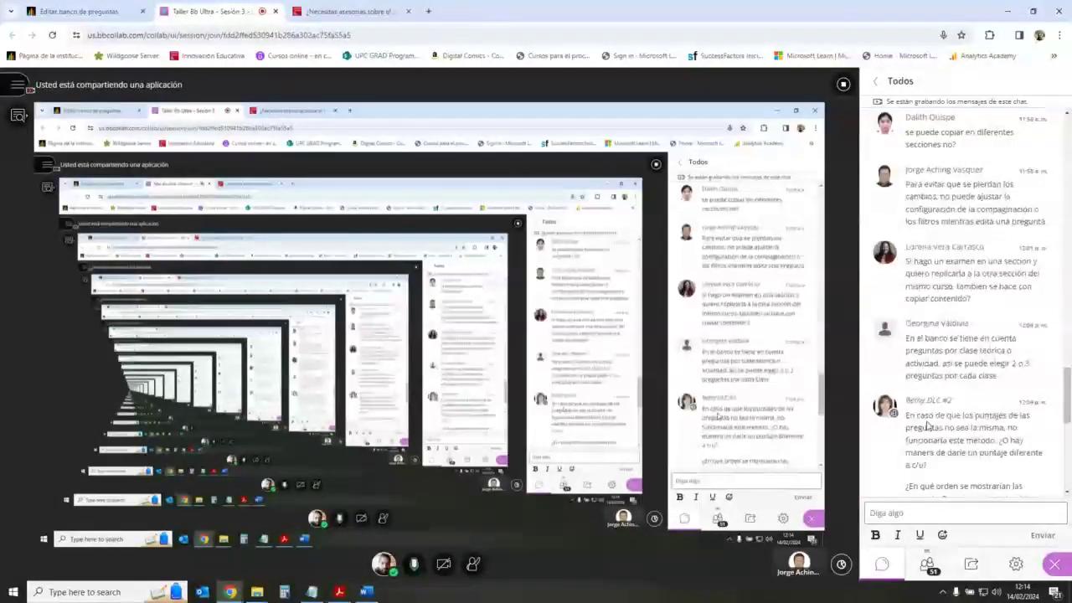
scroll(927, 427, "down", 5)
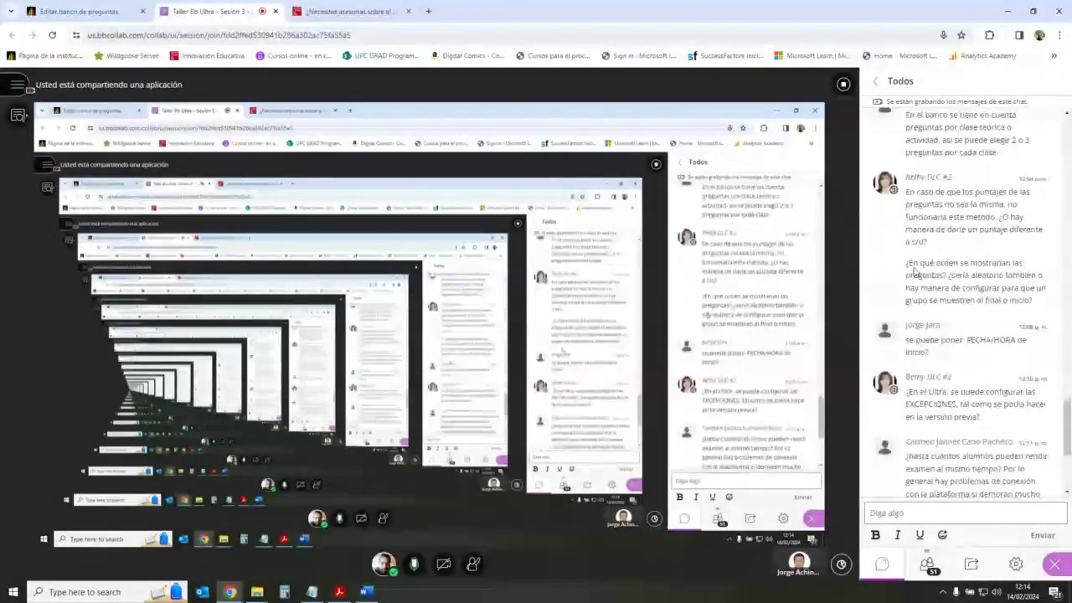
double_click(935, 201)
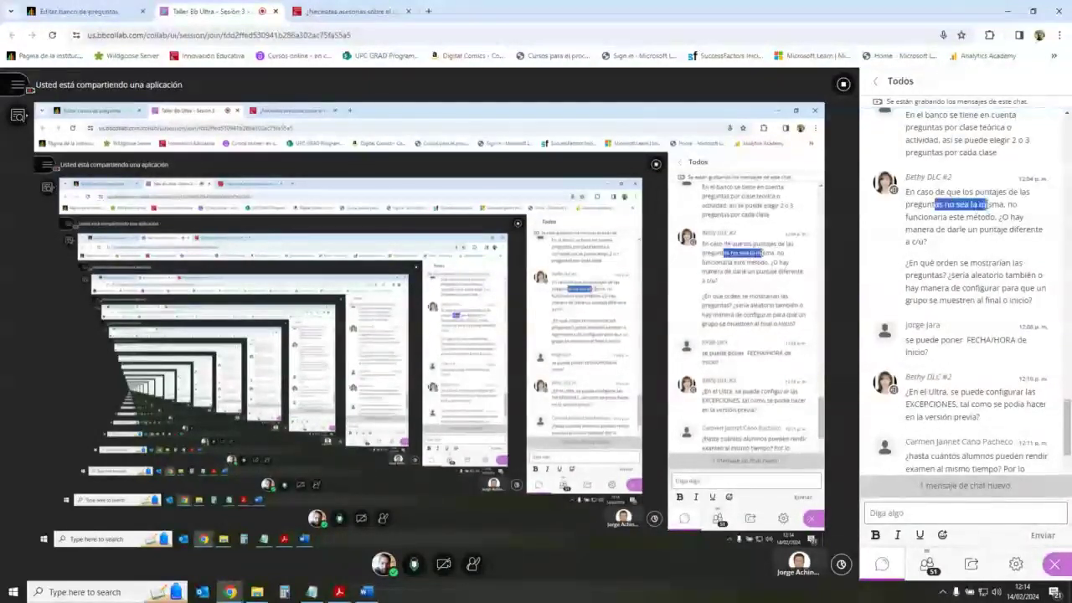
left_click_drag(913, 216, 971, 218)
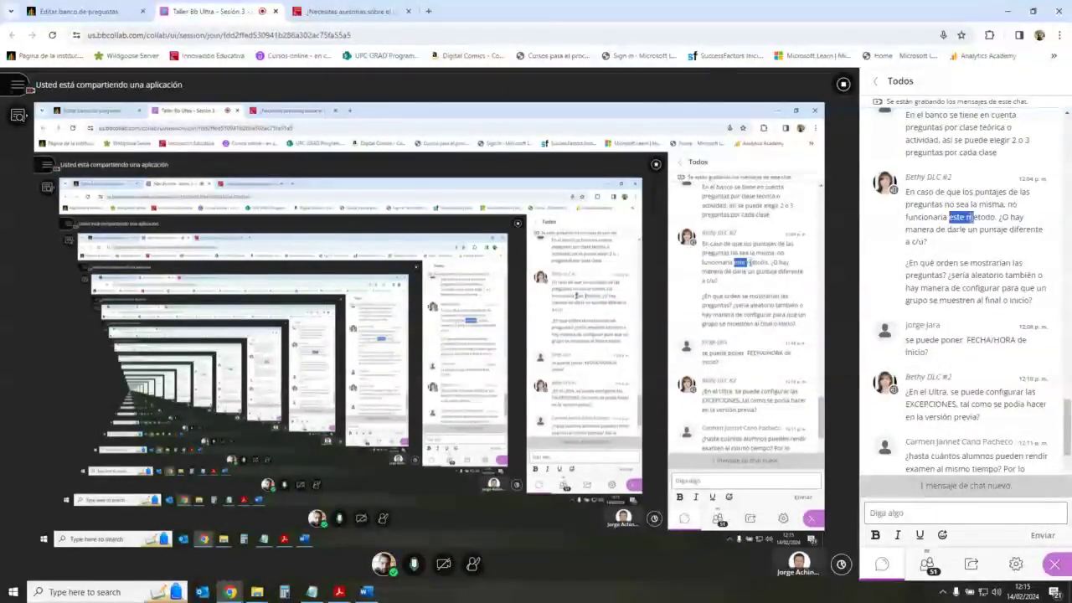
Step: Close the question bank and open Nuevo examen 14/2/24 to review Preguntas 9 and 10
left_click(84, 10)
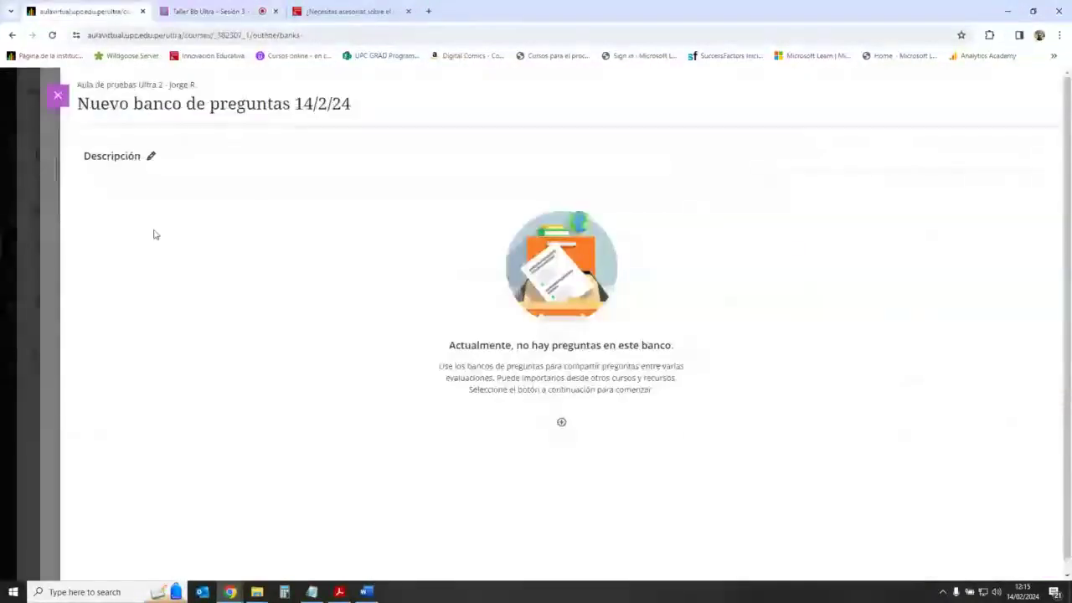
key("Escape")
key("Escape")
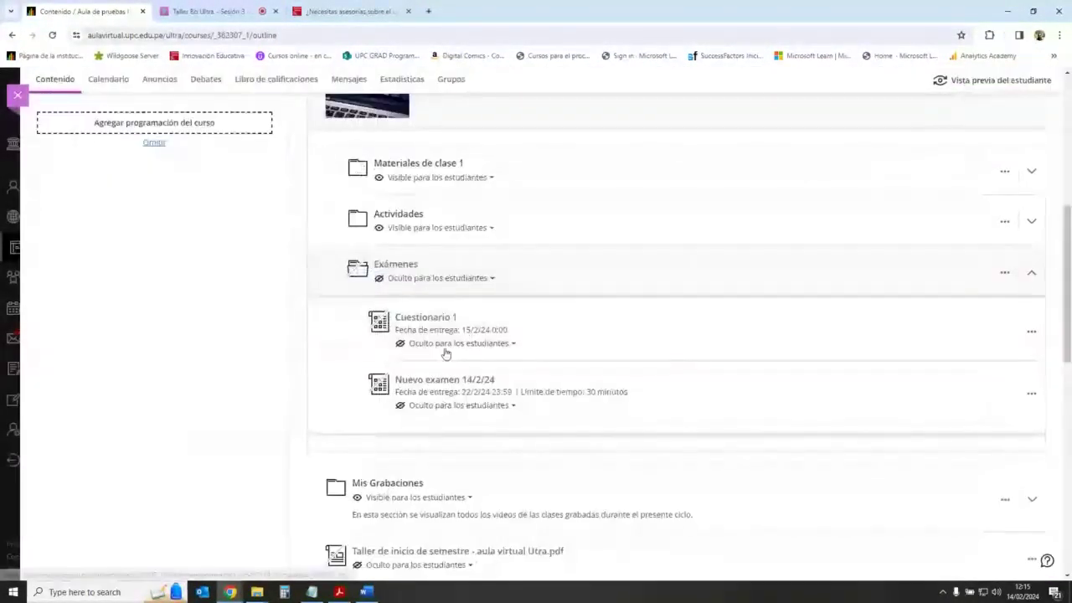
left_click(442, 381)
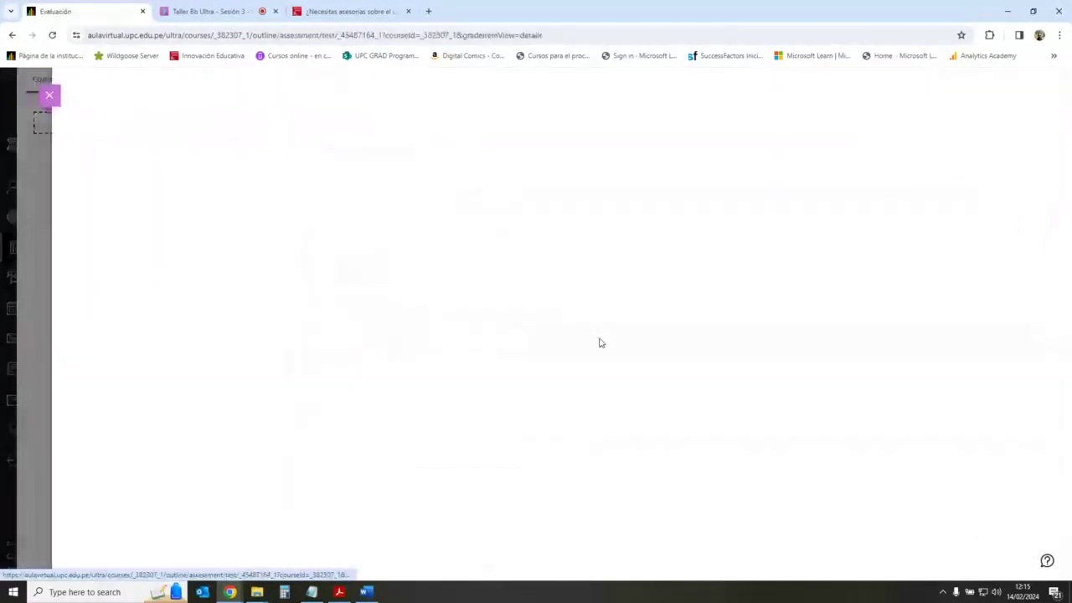
scroll(431, 316, "down", 2)
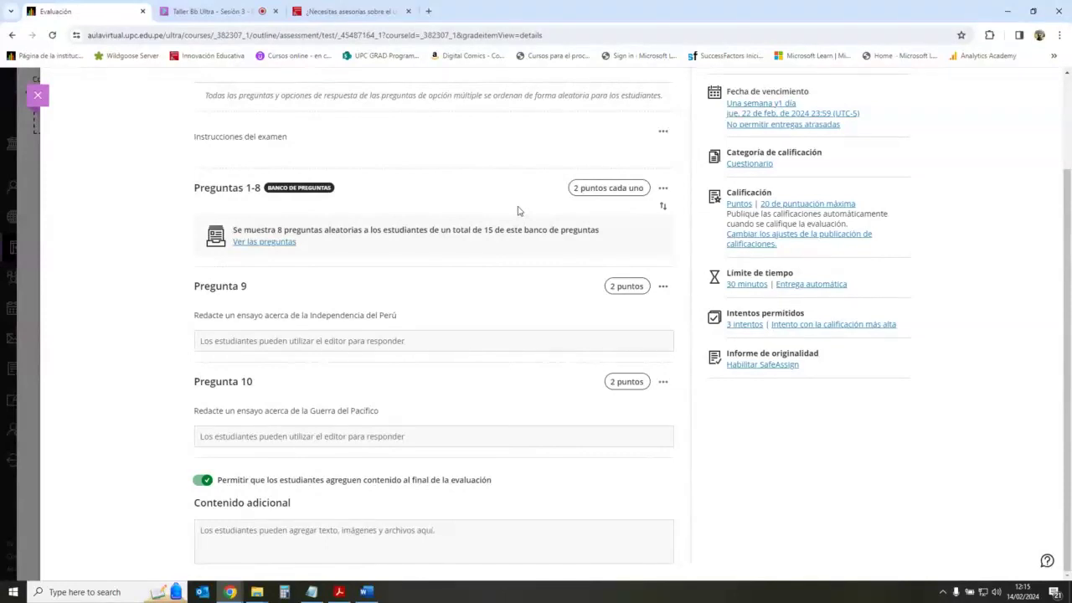
mouse_move(433, 268)
left_click_drag(207, 315, 334, 333)
left_click_drag(241, 410, 361, 412)
left_click(308, 325)
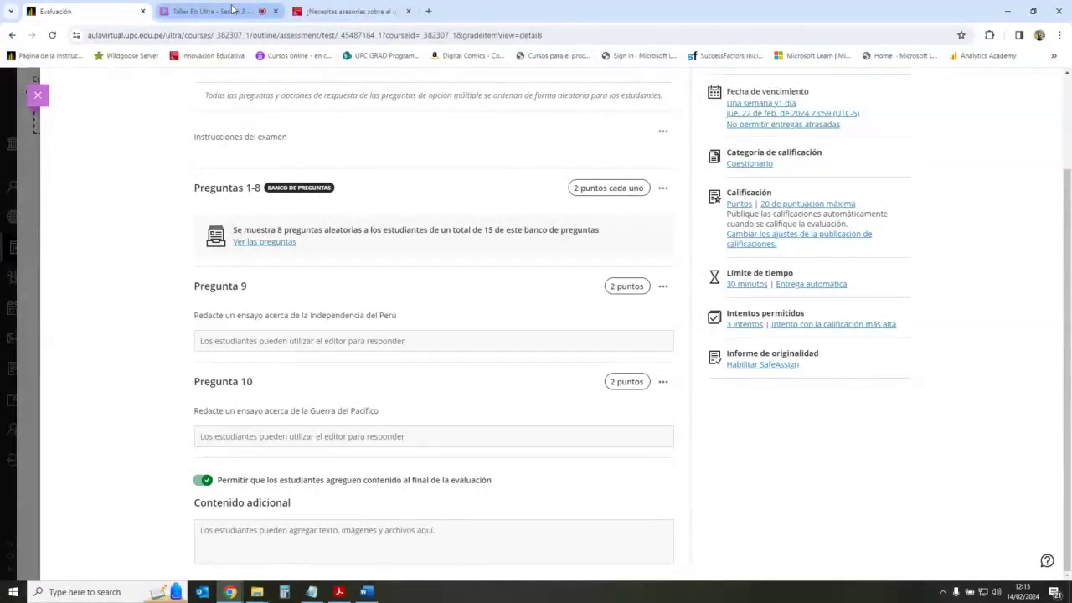
Step: Revisit the exam and point out the essay prompts of Preguntas 9 and 10
left_click(232, 9)
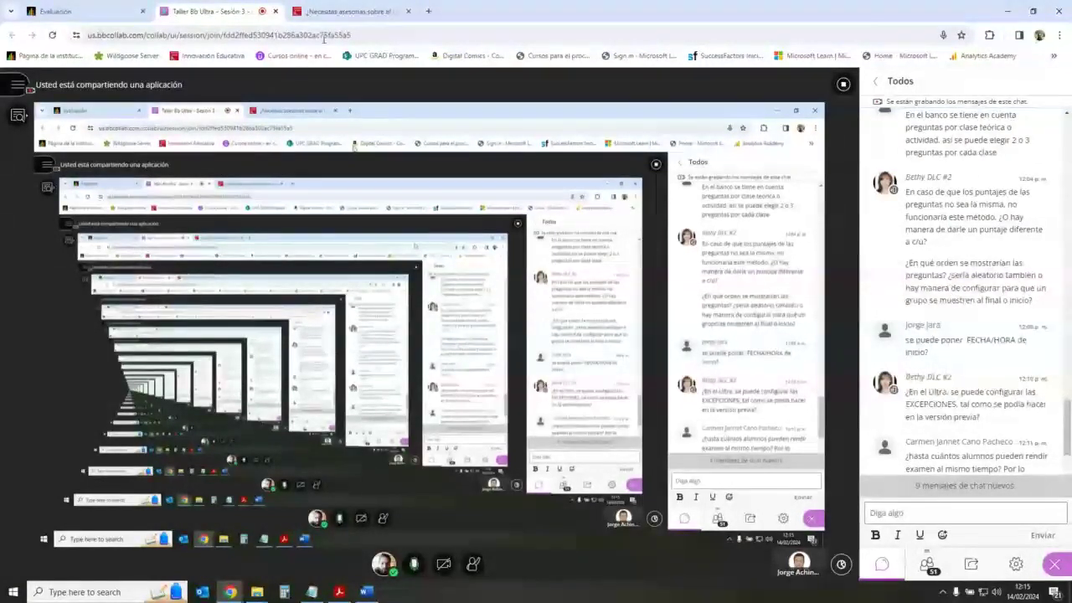
left_click(126, 12)
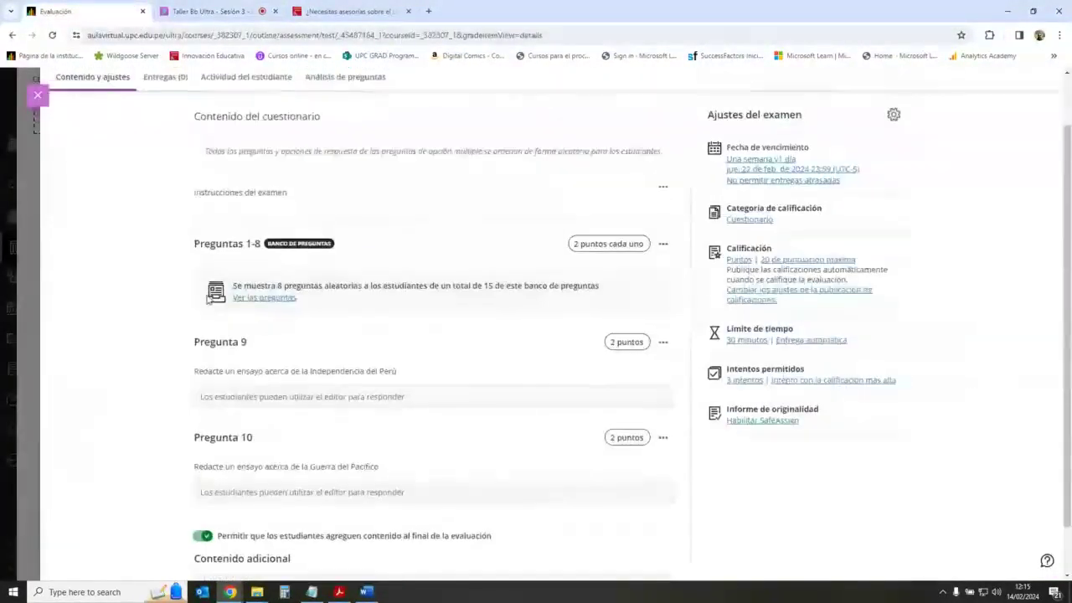
scroll(360, 251, "down", 1)
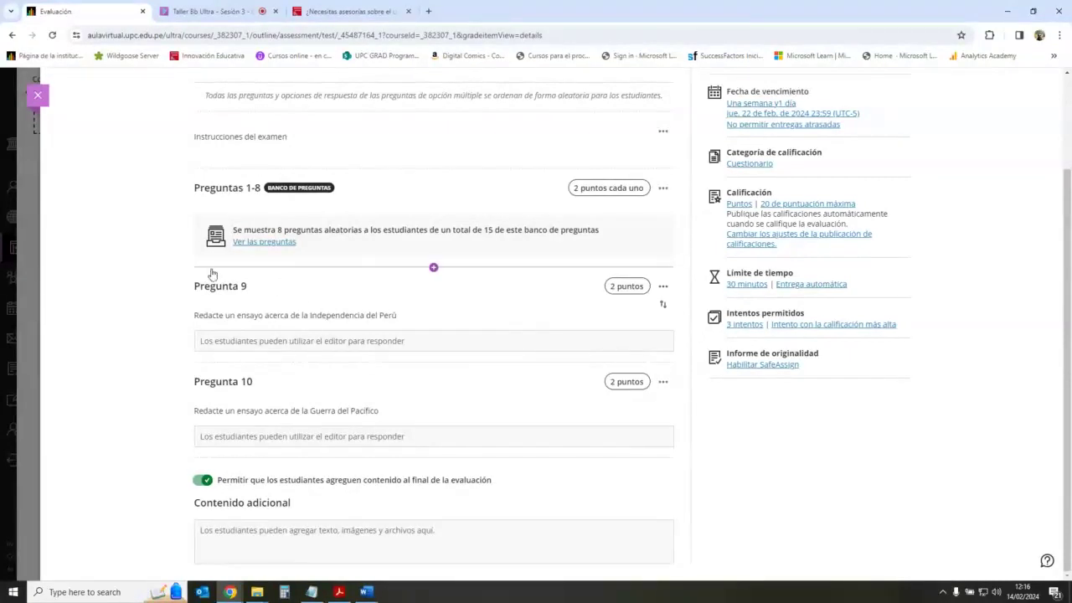
left_click_drag(215, 285, 249, 288)
left_click_drag(216, 382, 238, 384)
left_click(137, 321)
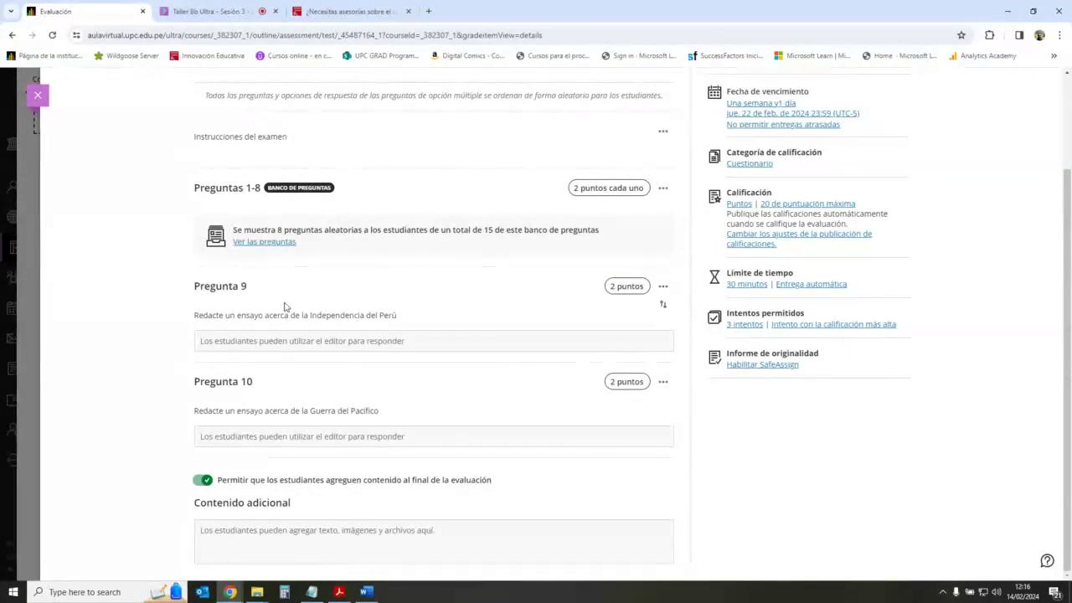
left_click_drag(195, 286, 340, 315)
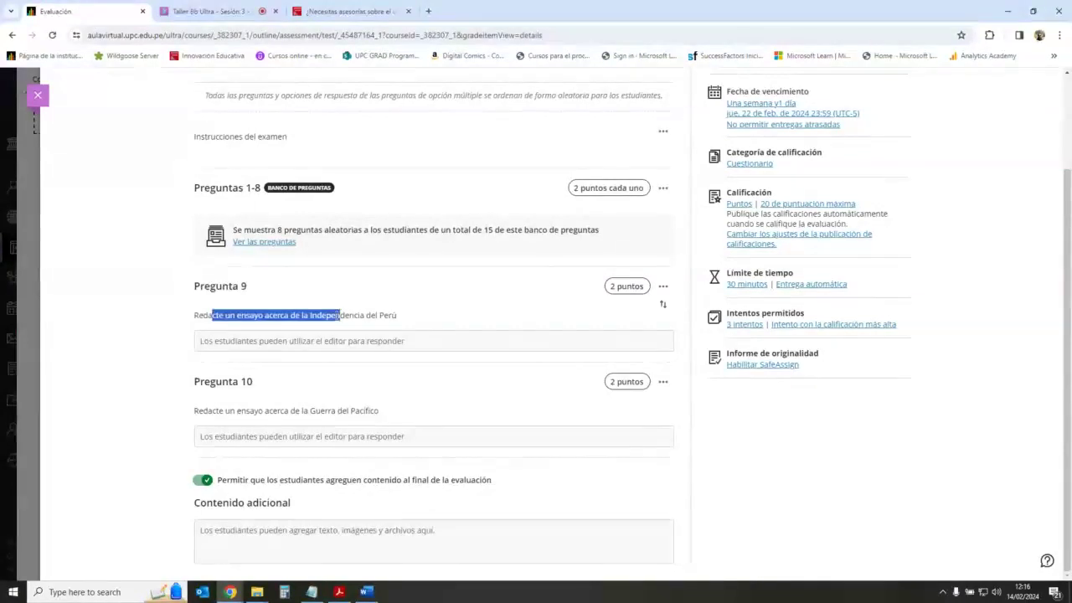
left_click_drag(214, 410, 378, 410)
left_click(137, 347)
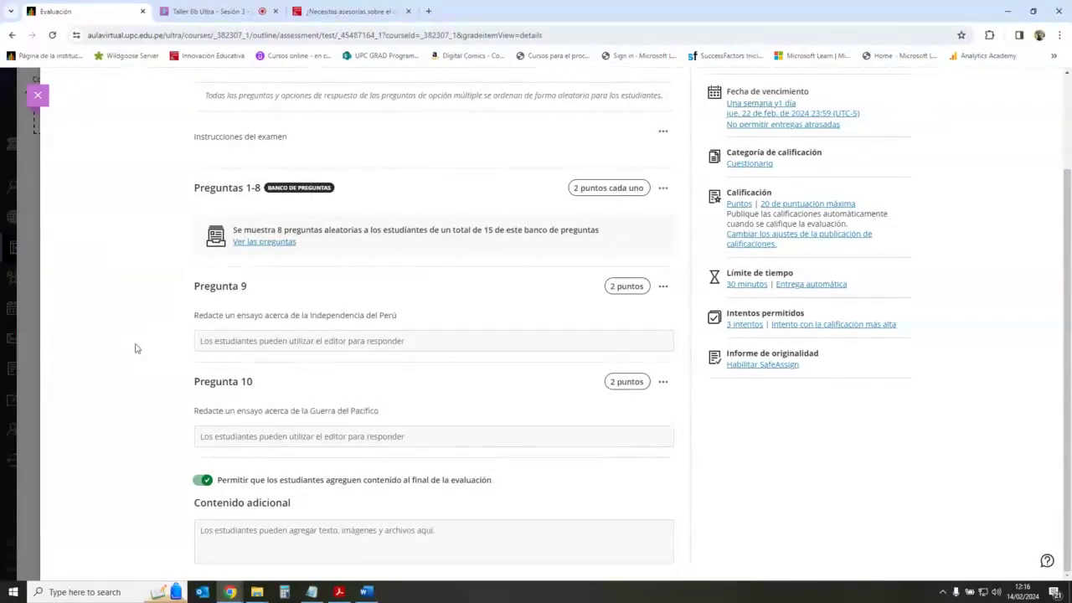
Step: Check the Collaborate session and return to the Nuevo examen 14/2/24 page
left_click(202, 12)
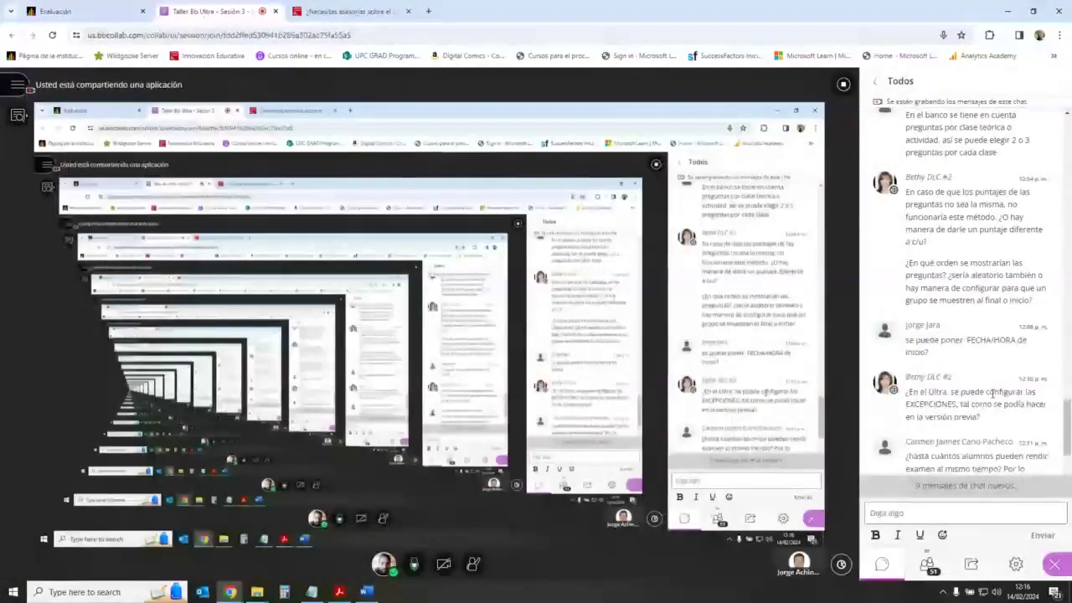
left_click(130, 10)
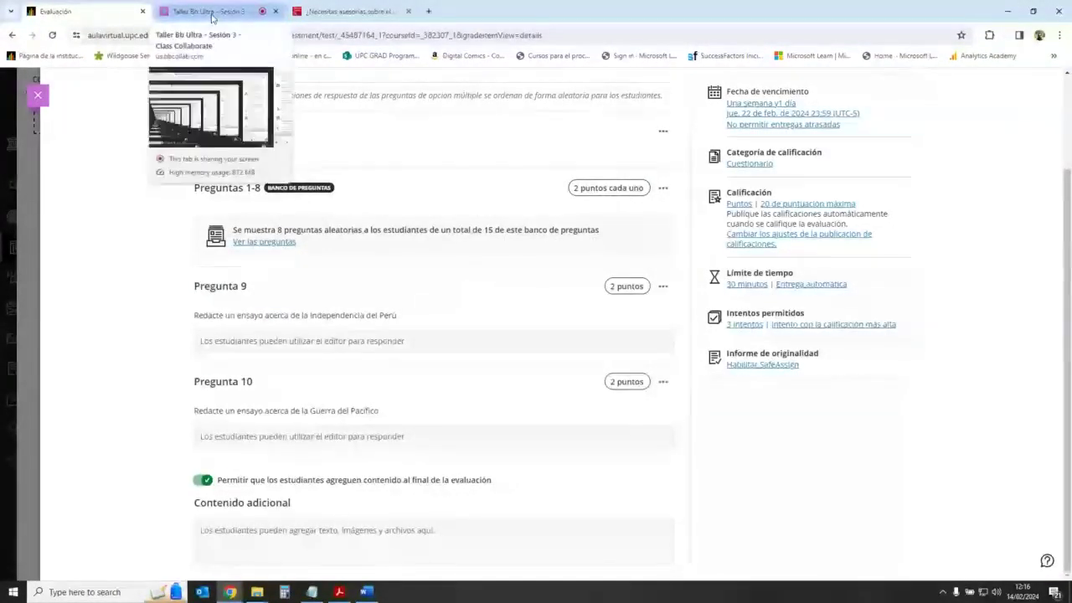
left_click(243, 11)
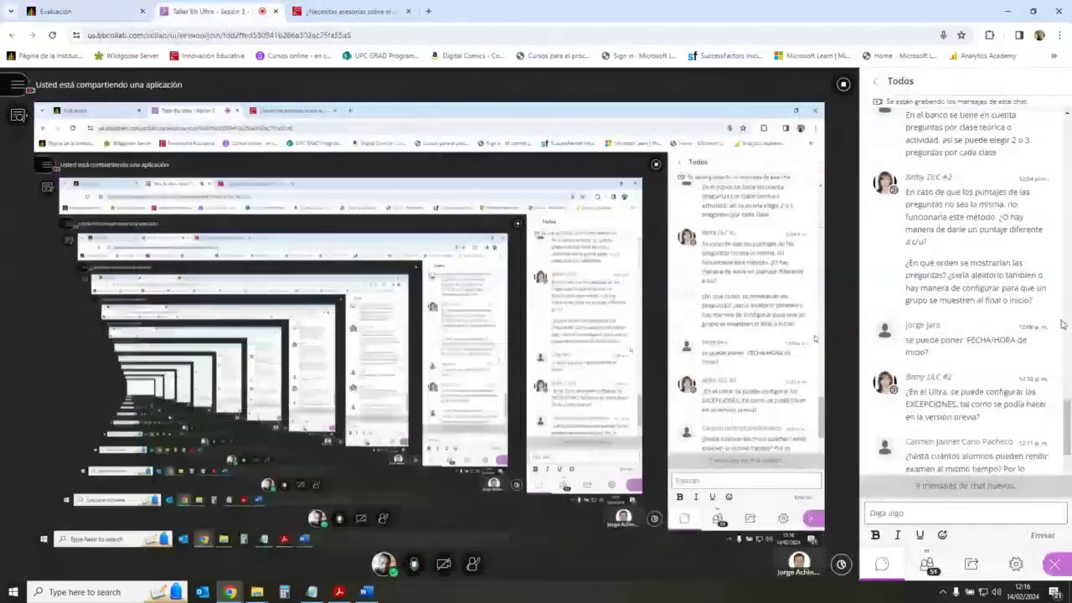
left_click(55, 10)
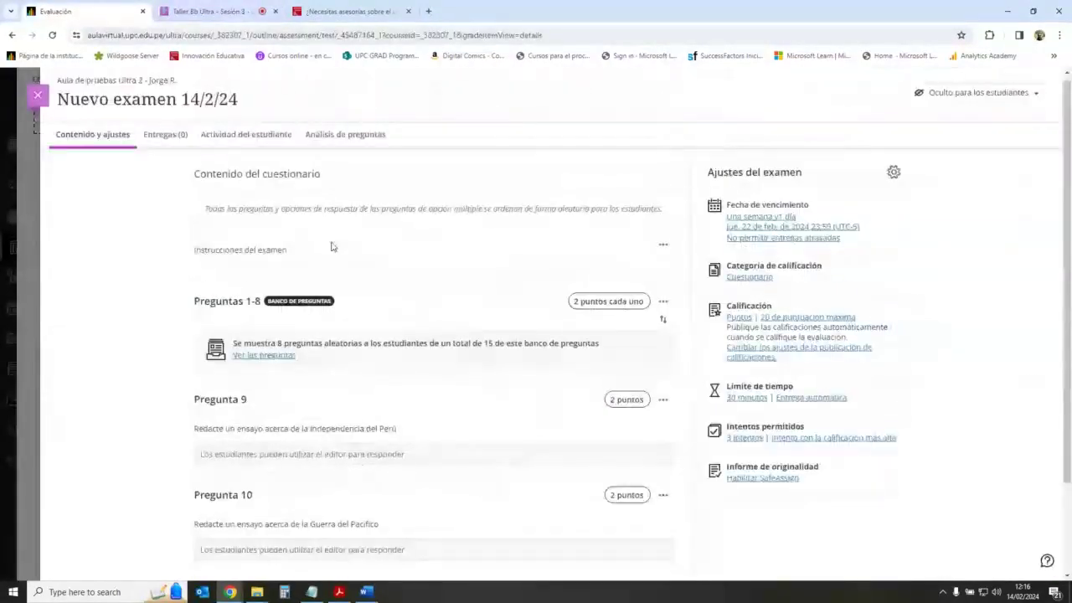
Step: Add a date release condition to Cuestionario 1 showing it from 15/2/24
left_click(37, 95)
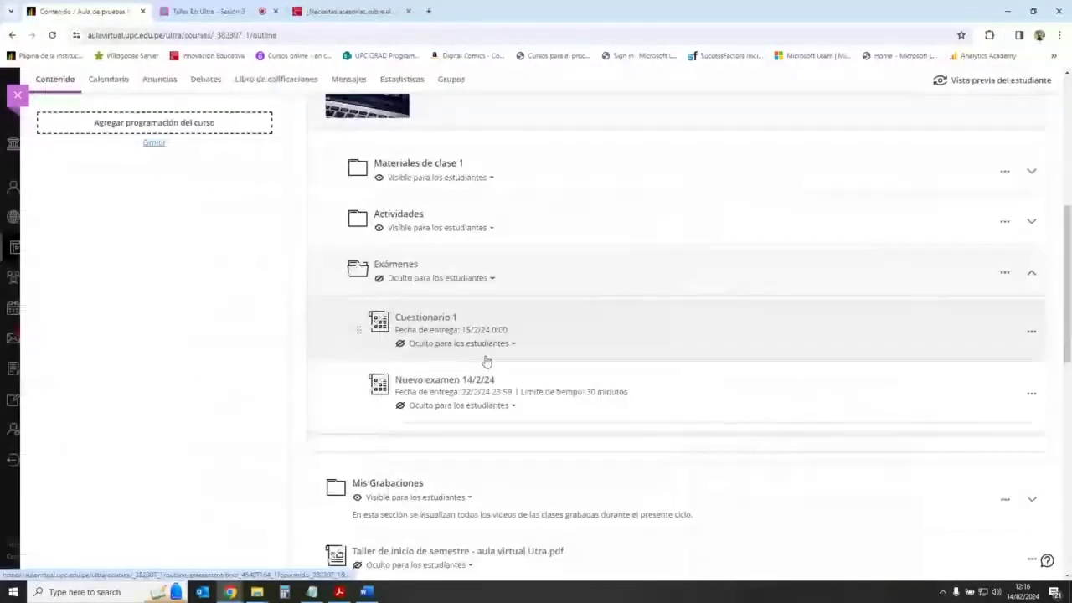
left_click(486, 344)
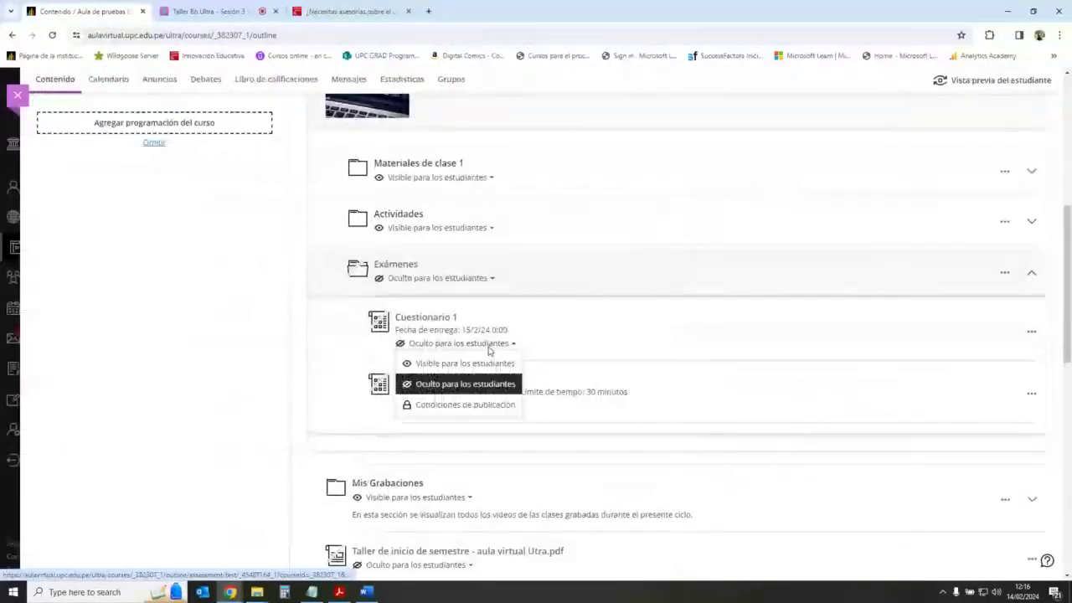
left_click(467, 405)
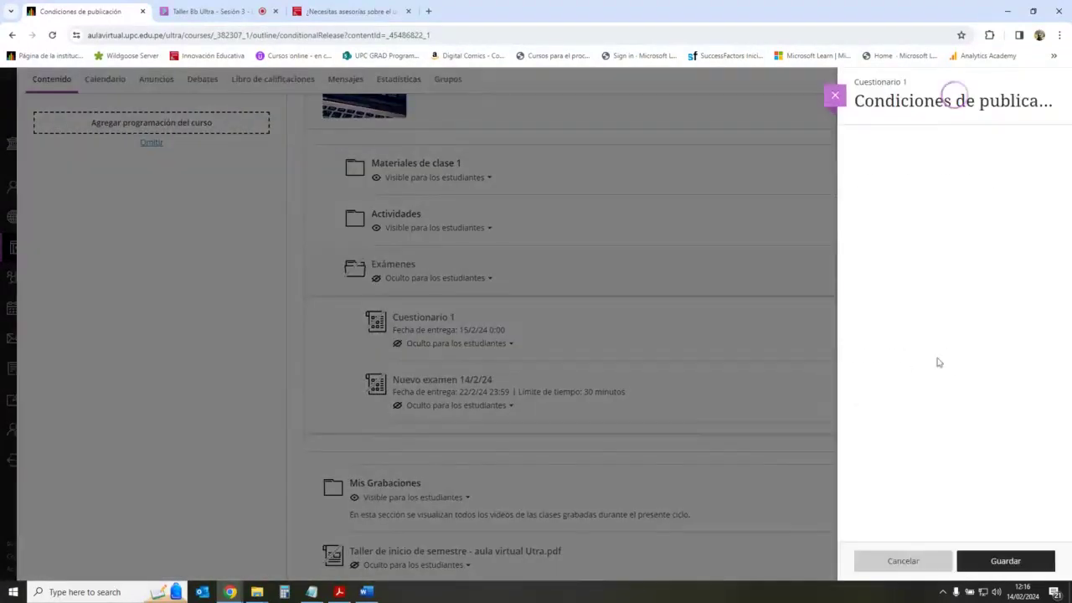
left_click(859, 368)
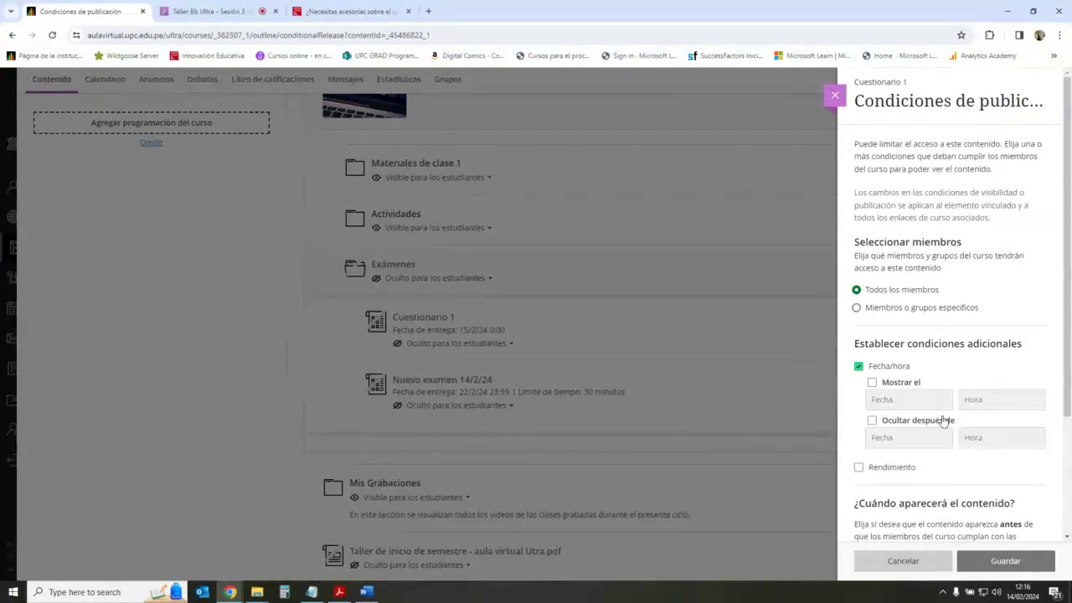
left_click(872, 383)
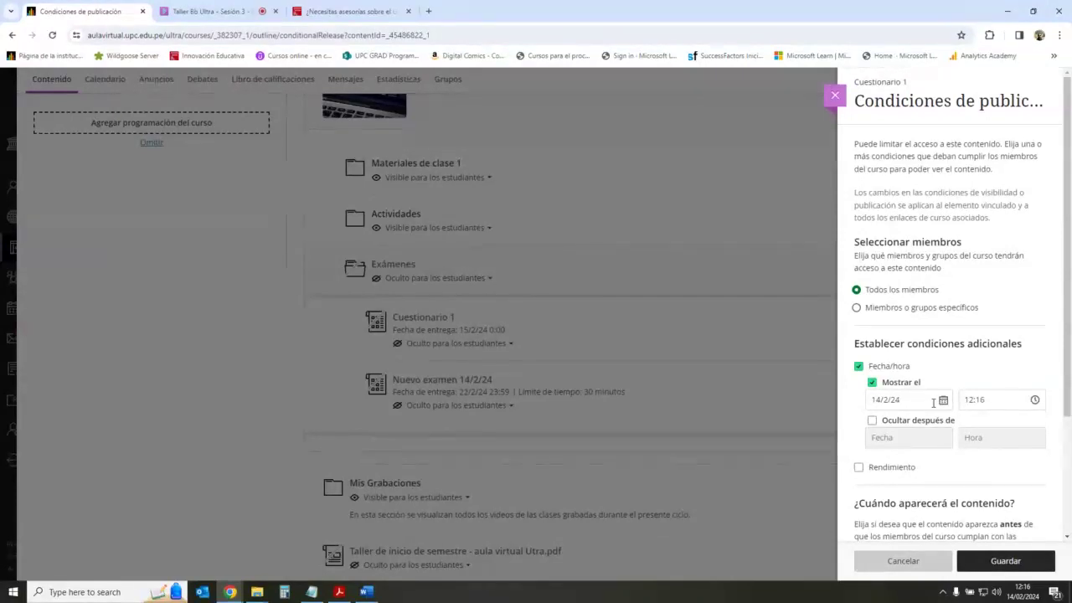
left_click(943, 400)
left_click(921, 488)
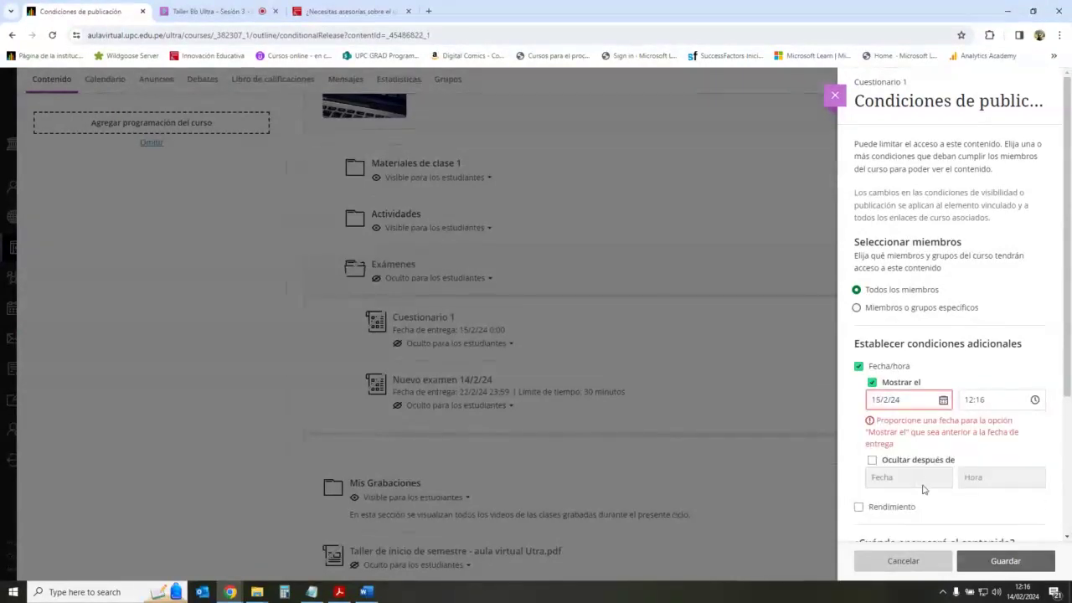
Step: Set the release time to 15:00
left_click(1035, 401)
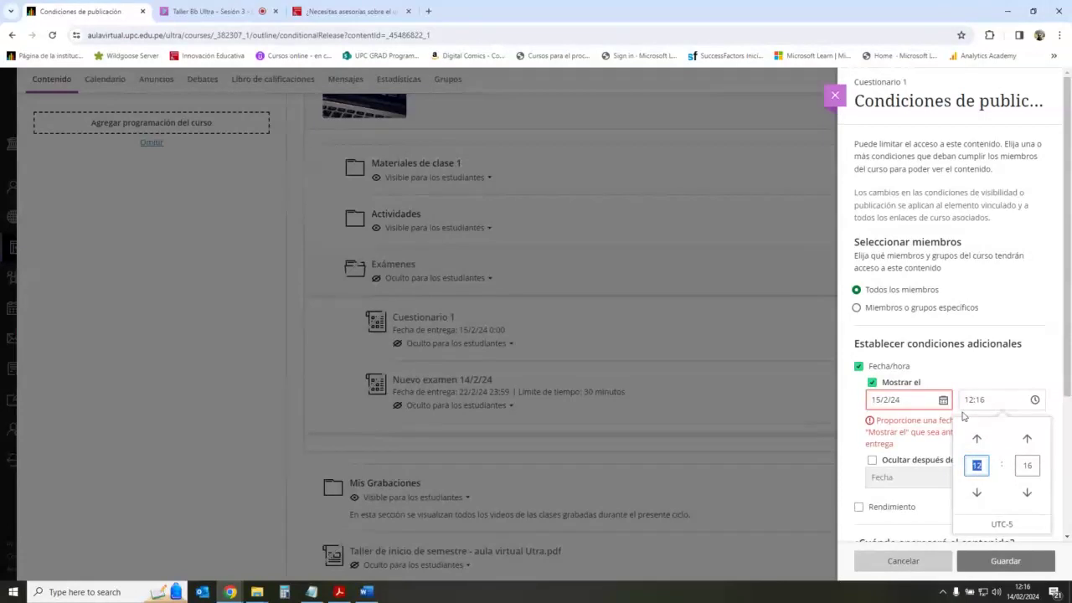
left_click(968, 379)
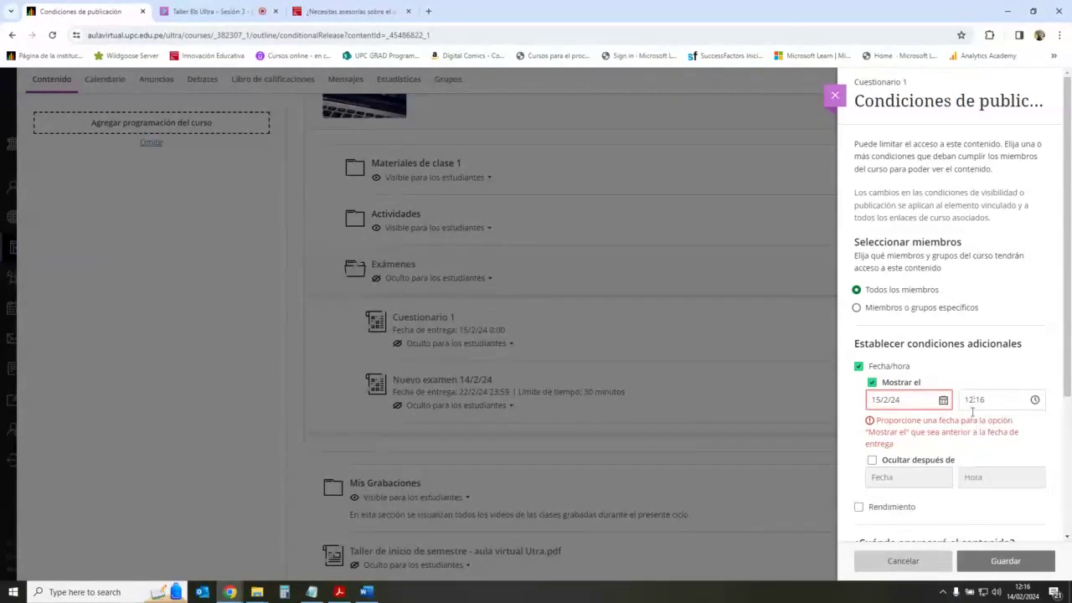
left_click(1023, 403)
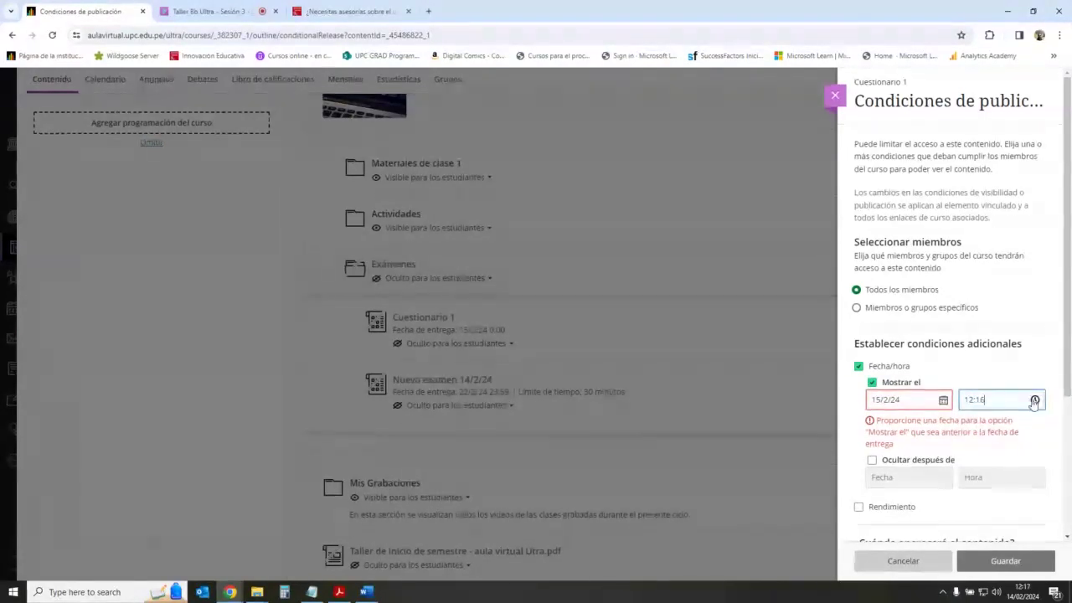
left_click(1035, 399)
type("1")
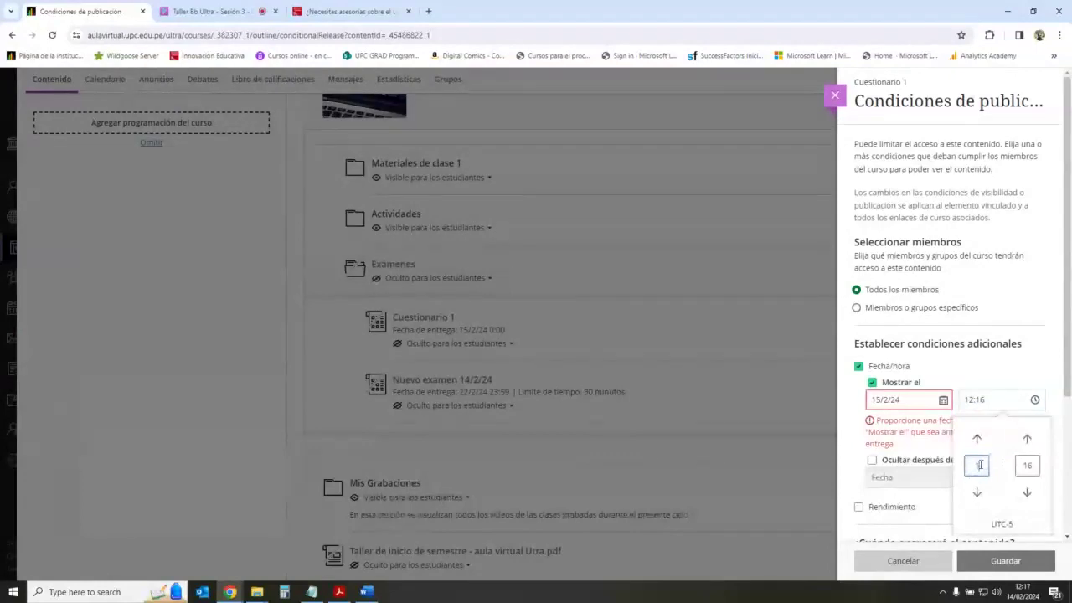
type("5")
left_click(1028, 465)
type("00")
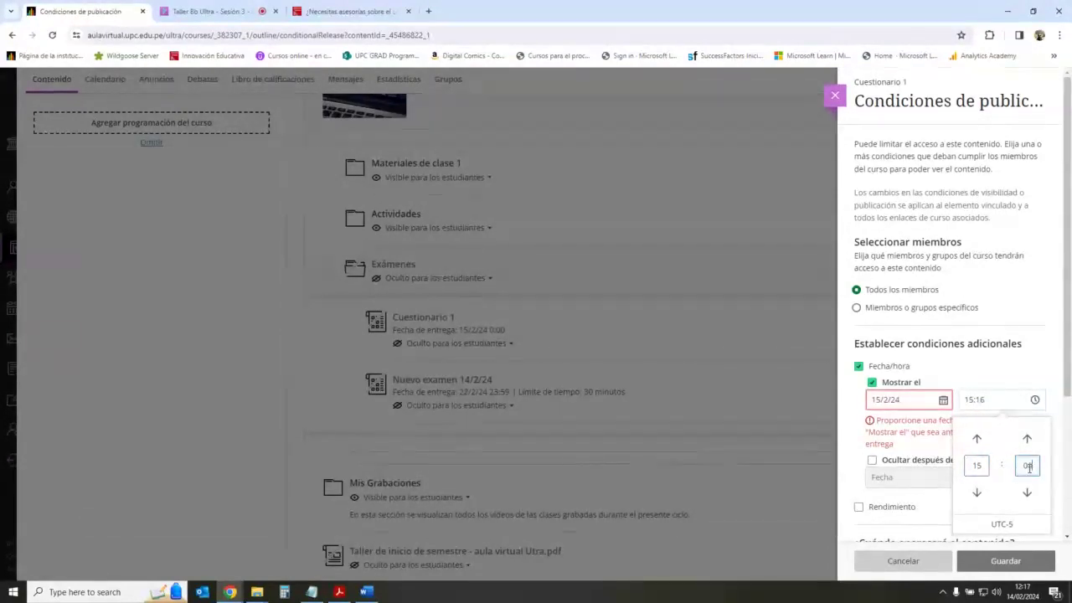
left_click(1018, 366)
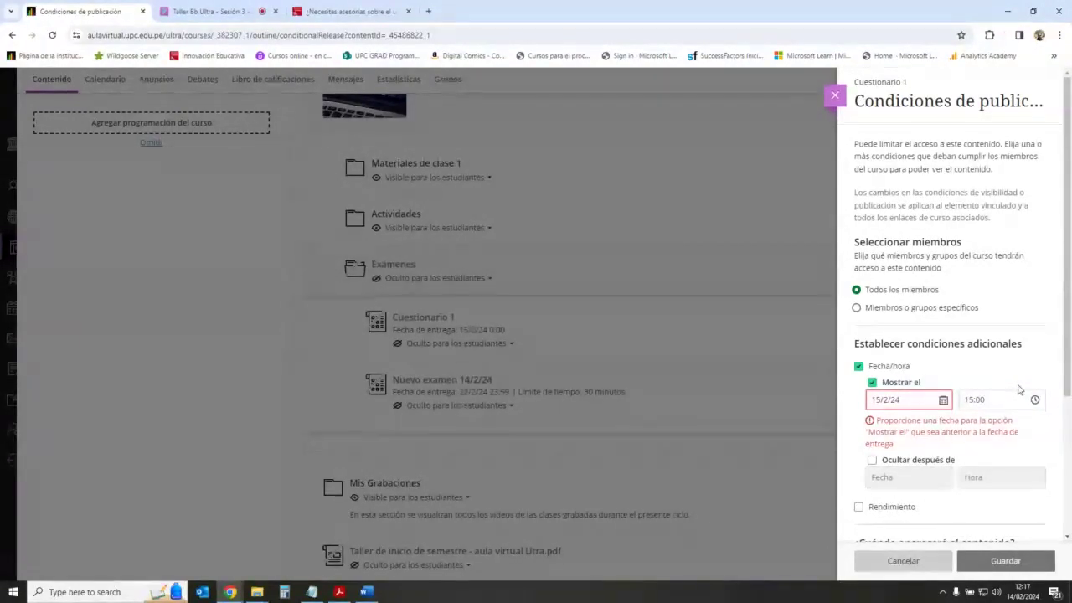
Step: Close the Condiciones de publicación panel, discarding the unsaved changes
left_click(942, 401)
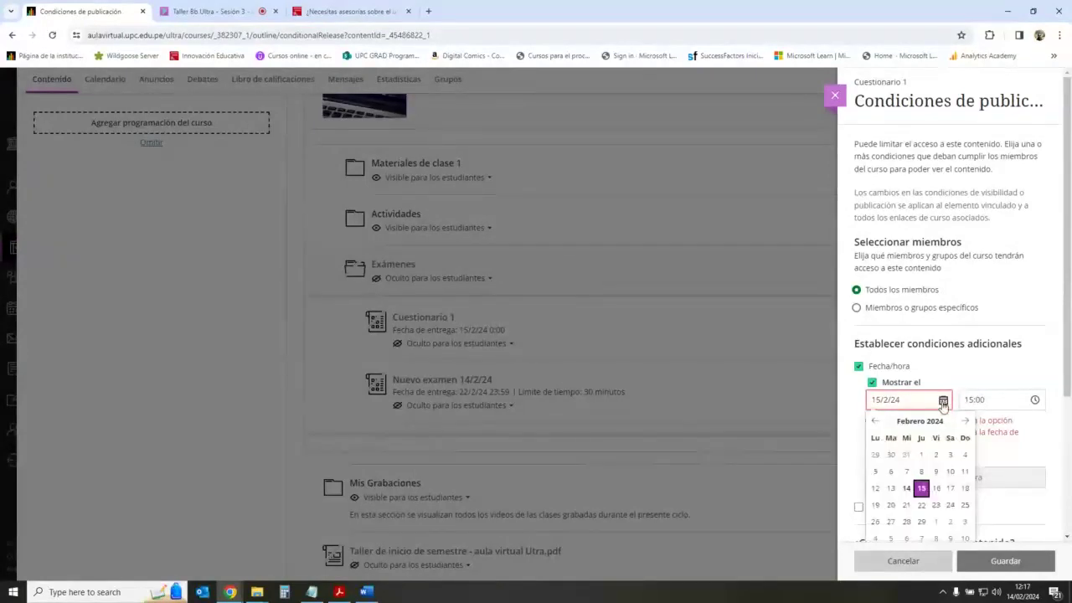
left_click(920, 487)
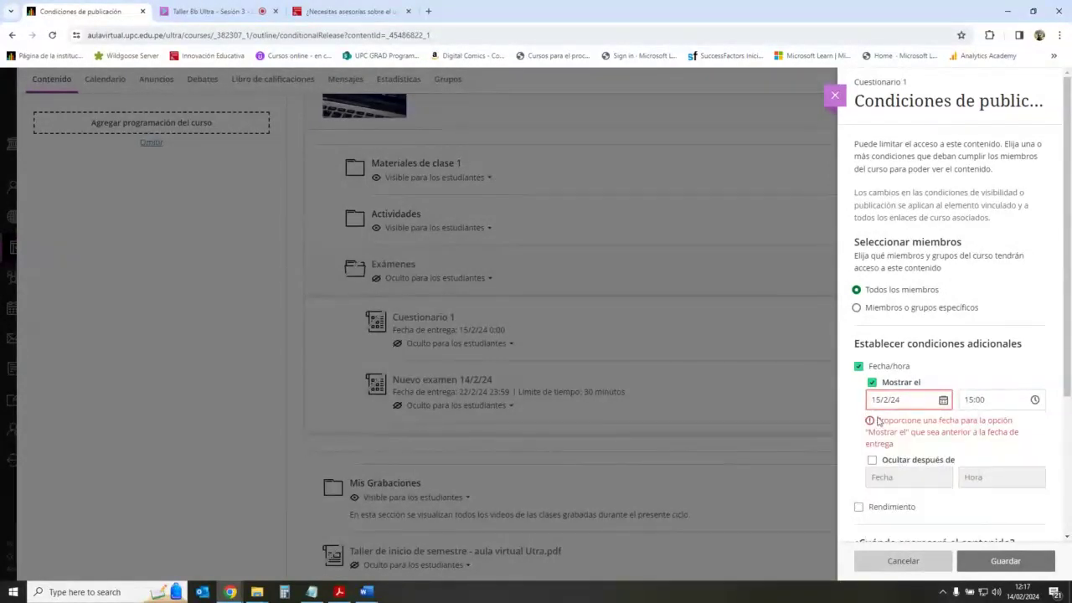
left_click(834, 95)
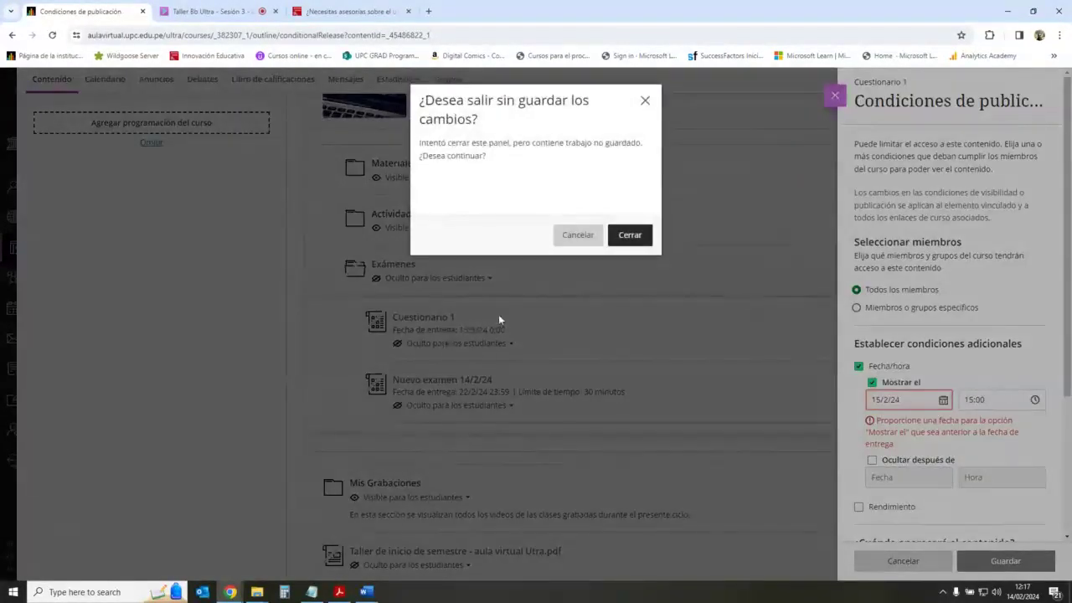
left_click(631, 235)
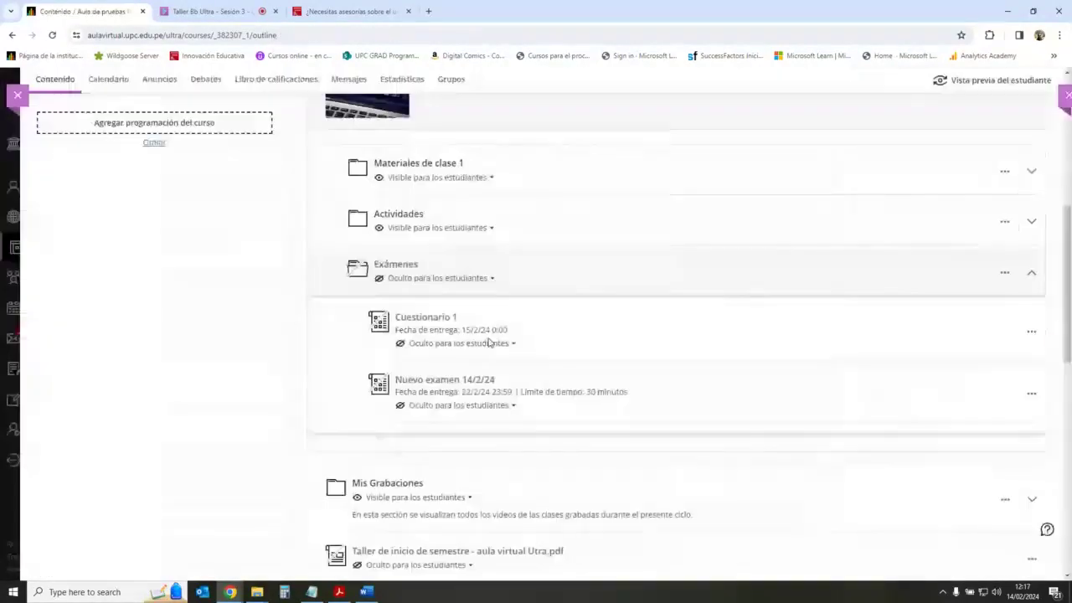
Step: Change Cuestionario 1's due date to 19/2/24 and save it
left_click(454, 318)
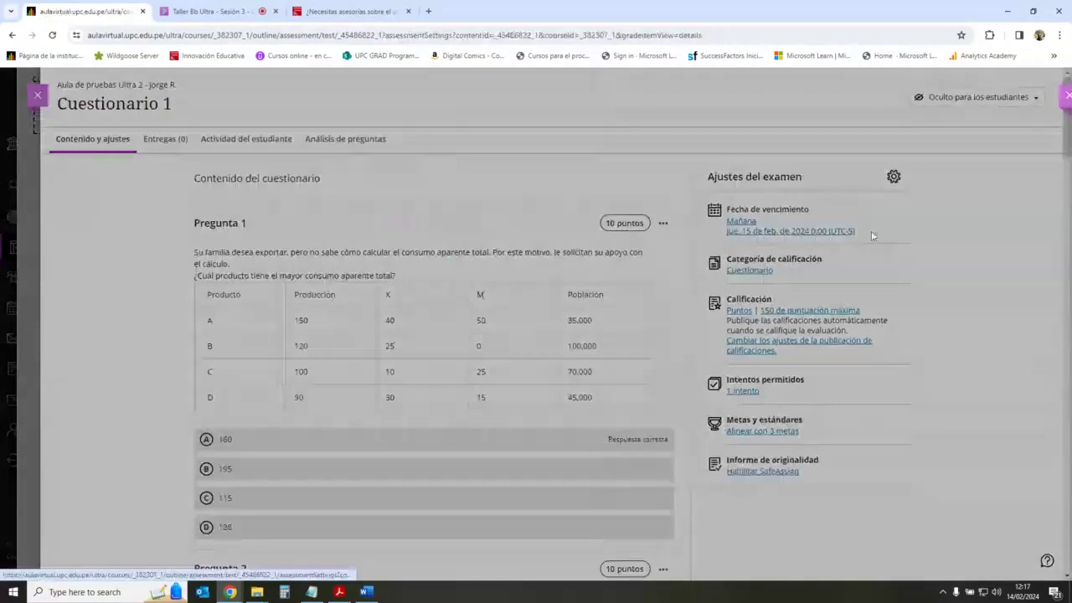
left_click(871, 235)
left_click(938, 193)
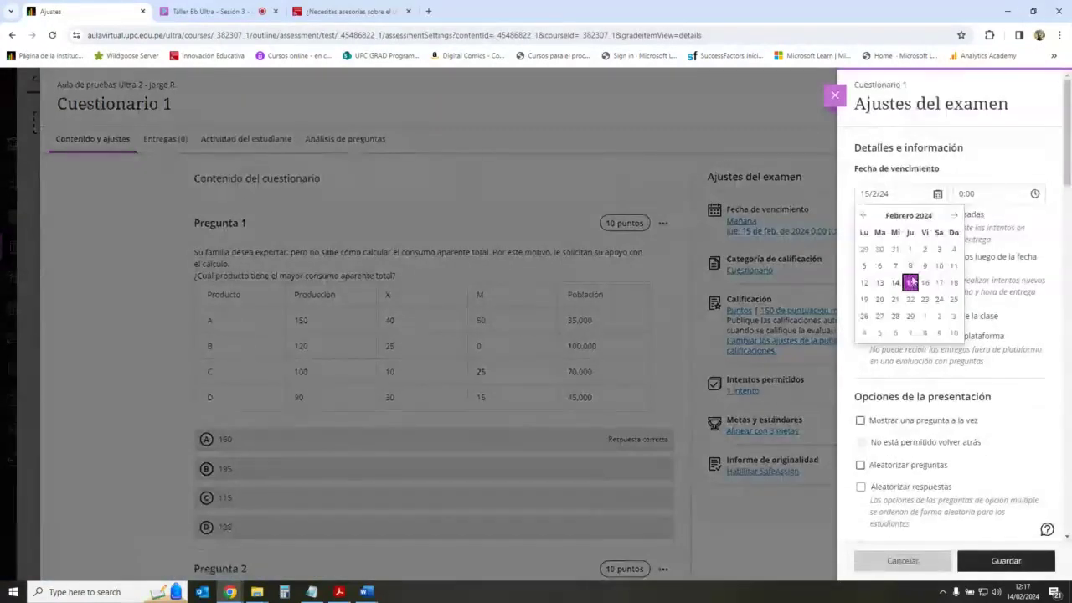
left_click(864, 299)
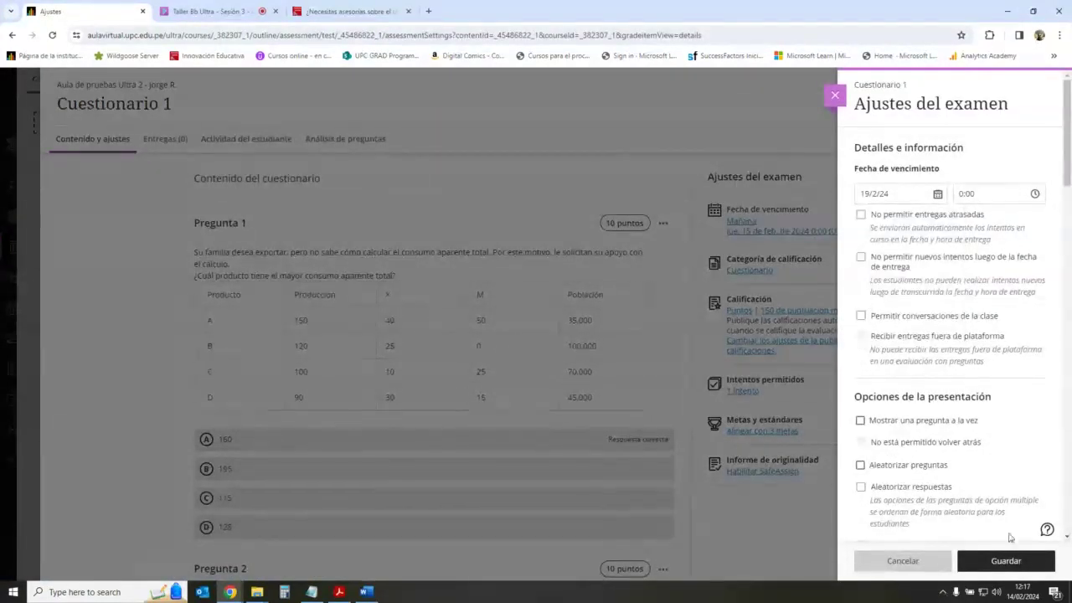
left_click(1007, 560)
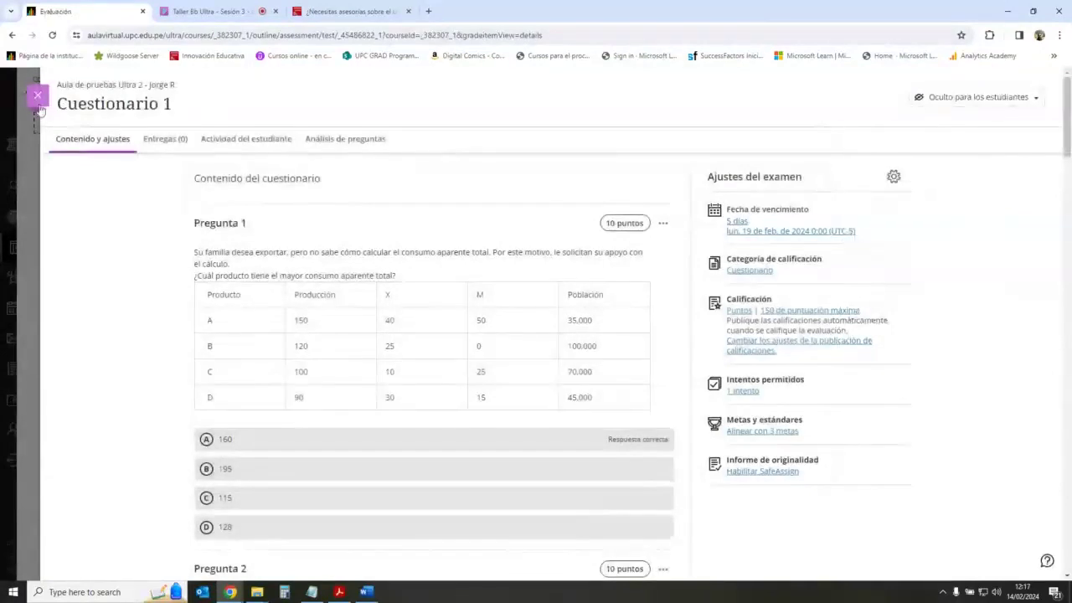
Step: Close and reopen the Cuestionario 1 page, then open its visibility options
left_click(37, 94)
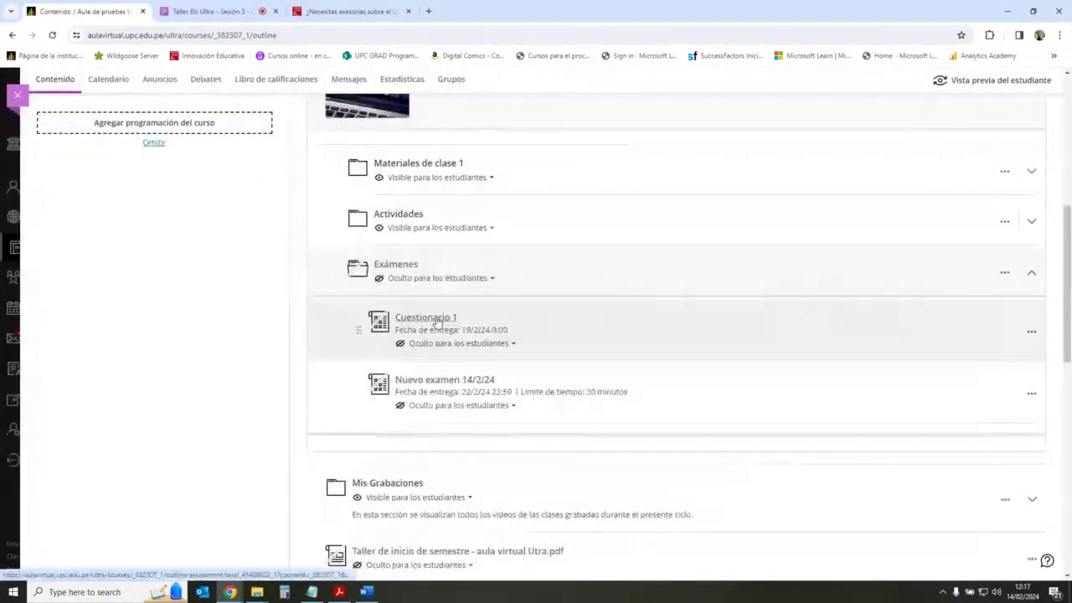
left_click(435, 320)
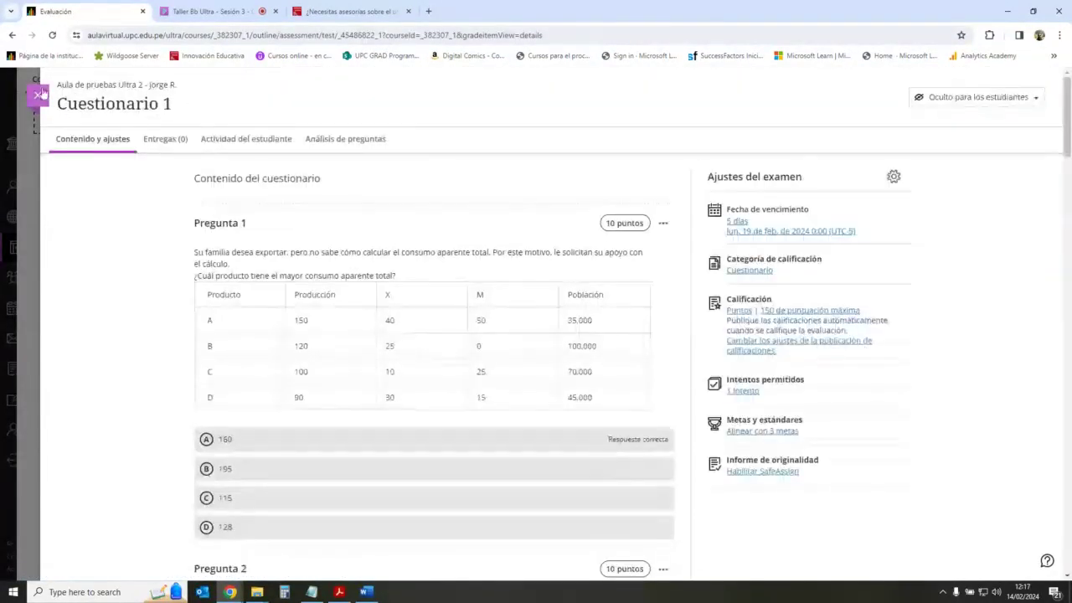
left_click(37, 95)
left_click(459, 343)
Step: Save a Fecha/hora release condition with Mostrar el 15/2/24 at 15:00 for Cuestionario 1
left_click(469, 405)
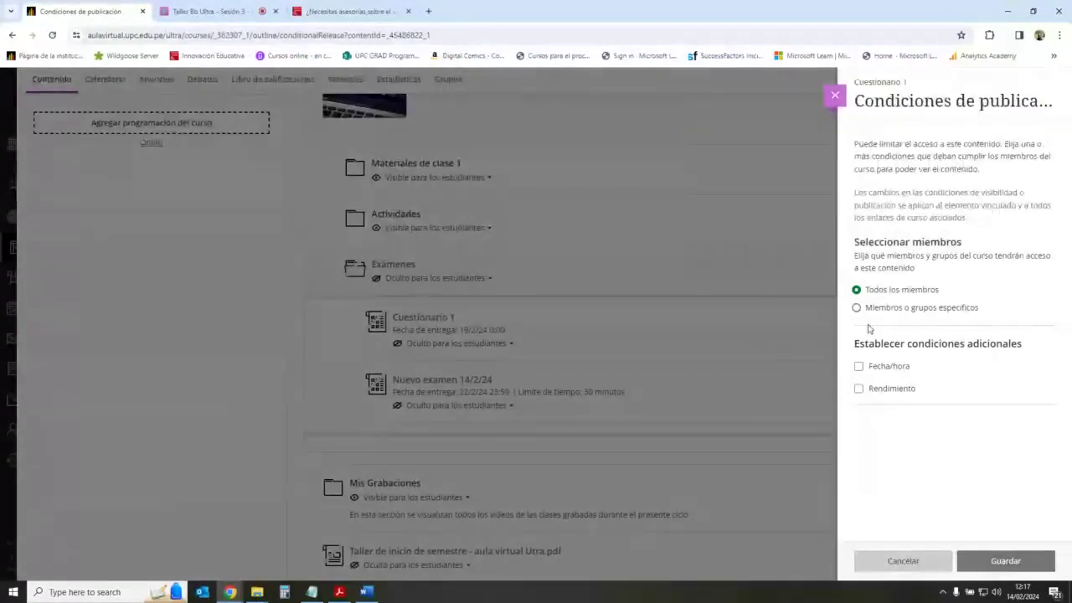
left_click(858, 367)
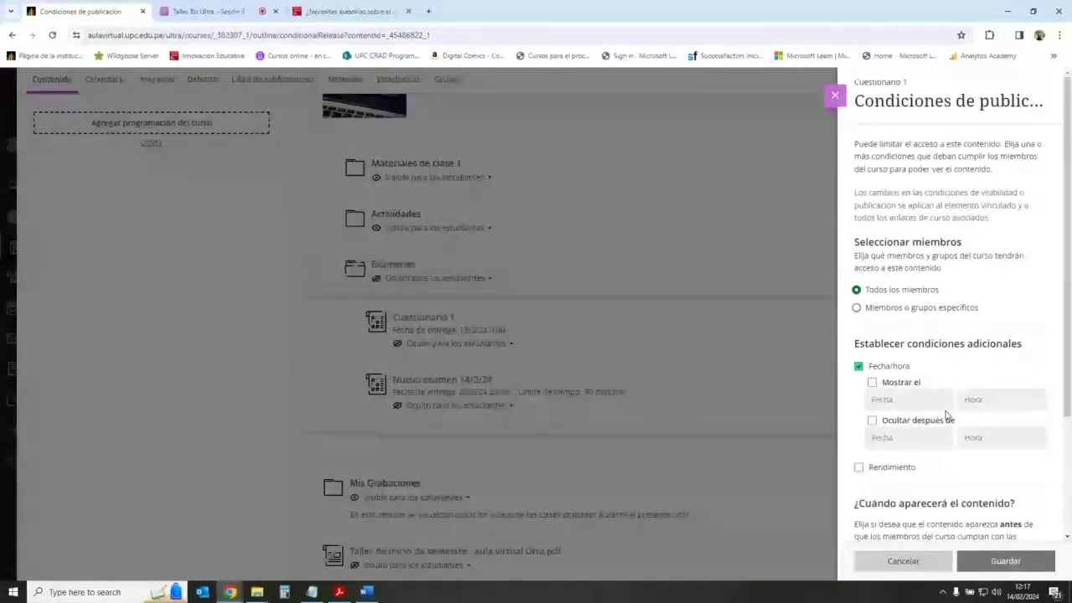
left_click(872, 382)
left_click(943, 400)
left_click(922, 491)
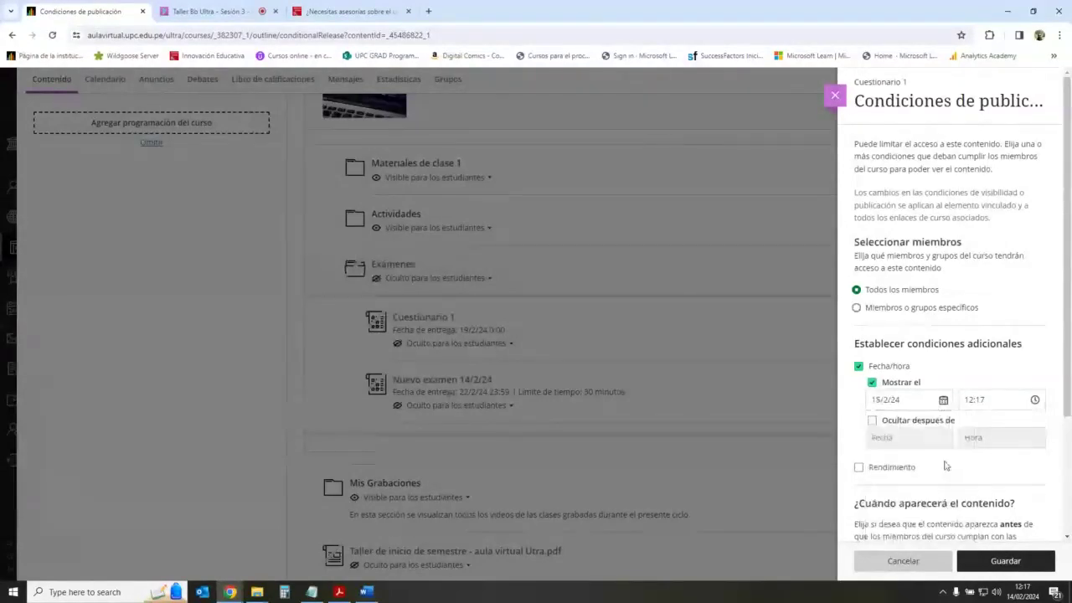
left_click(1036, 399)
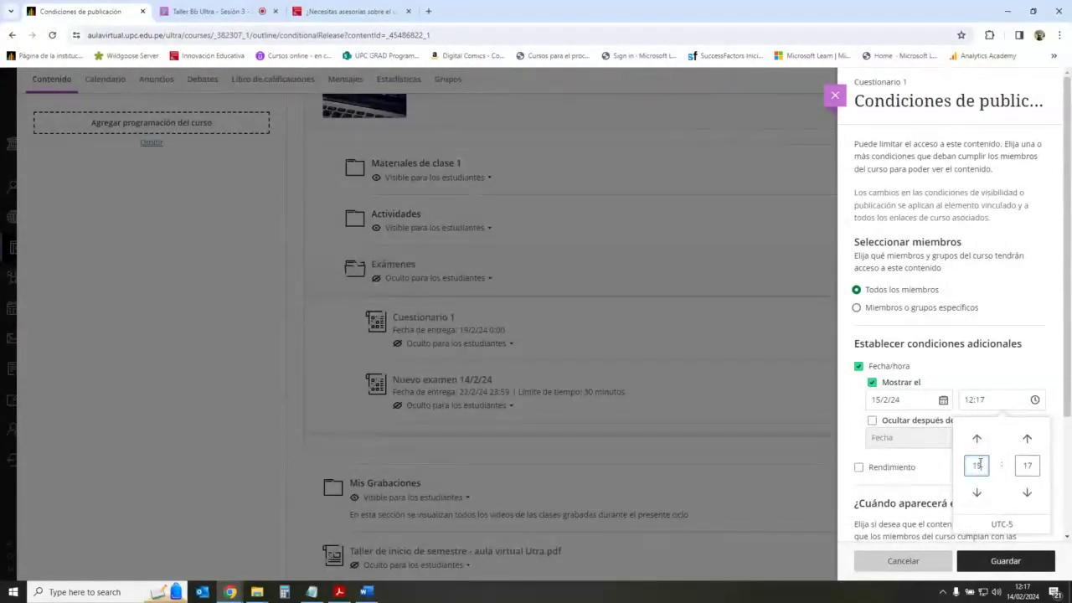
type("15")
left_click(1027, 465)
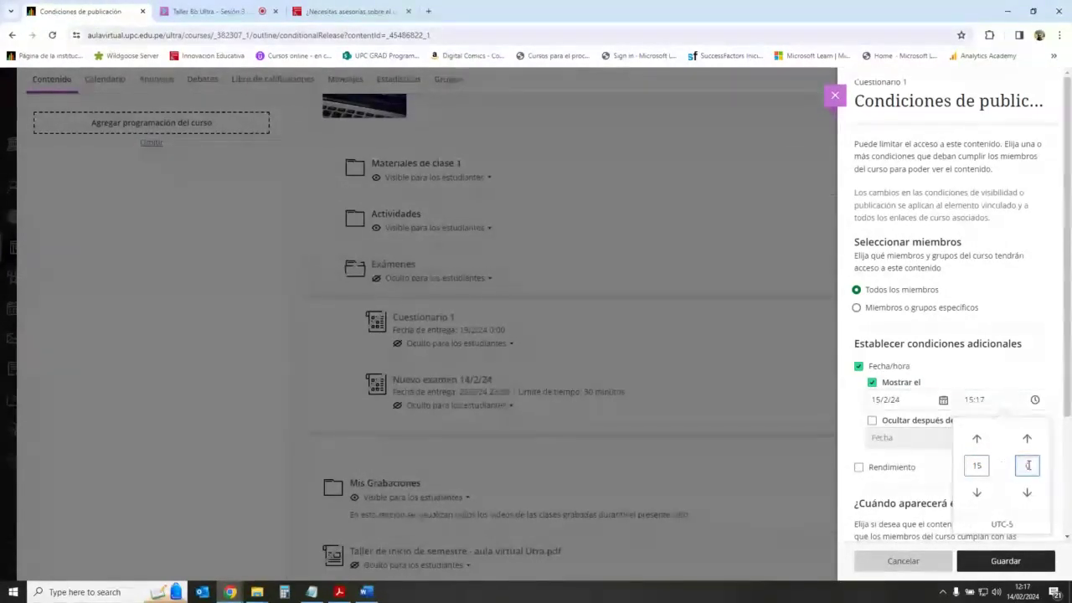
type("00")
left_click(1001, 563)
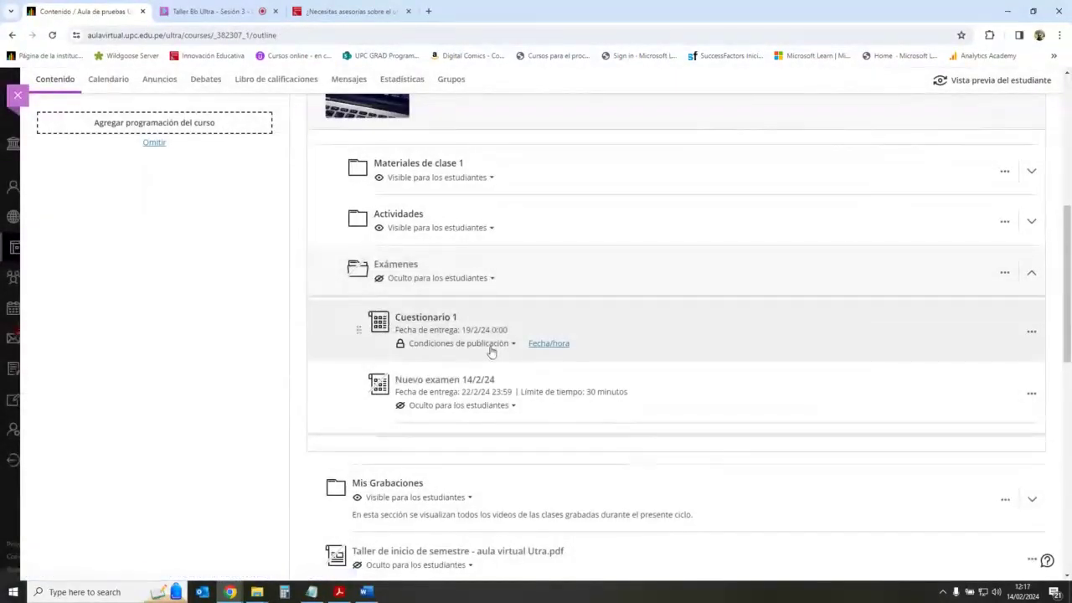
mouse_move(554, 350)
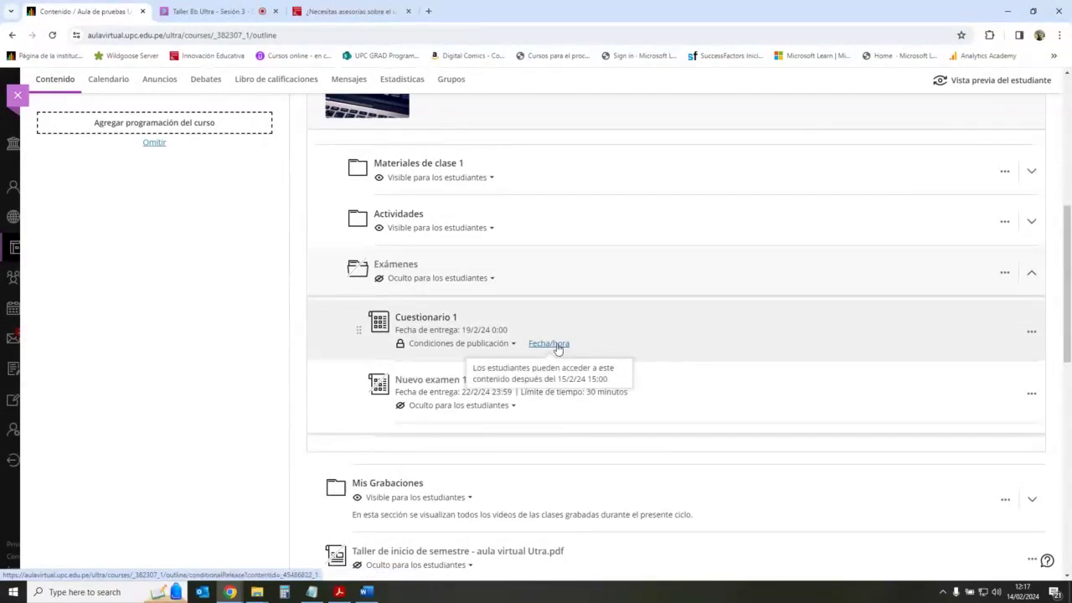
Step: Check Cuestionario 1's due date, then reopen its 15/2/24 15:00 release condition
left_click(436, 319)
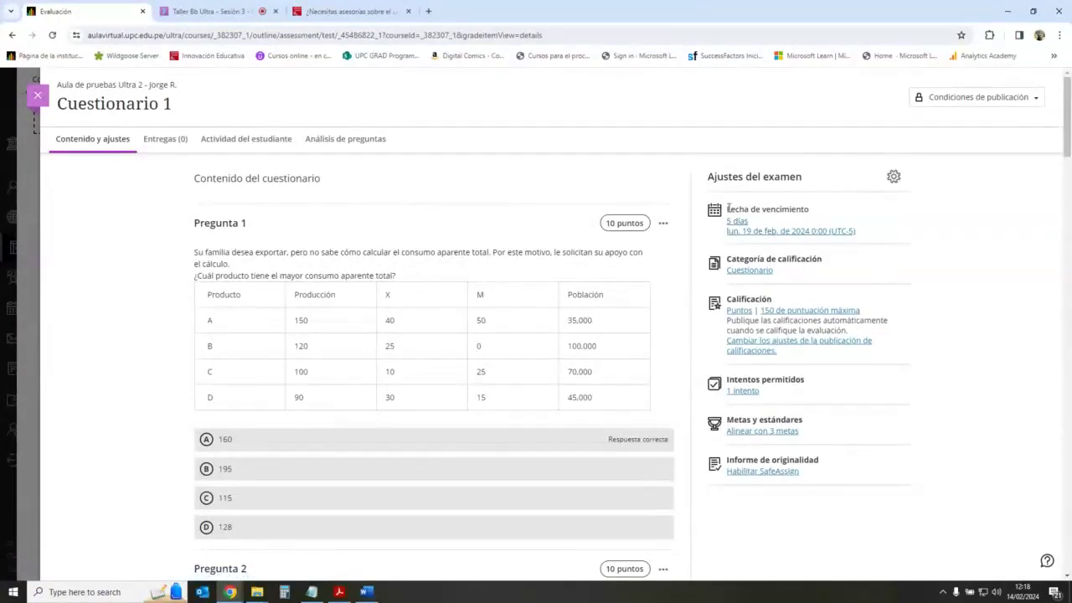
left_click_drag(728, 208, 812, 211)
left_click(812, 211)
left_click(38, 98)
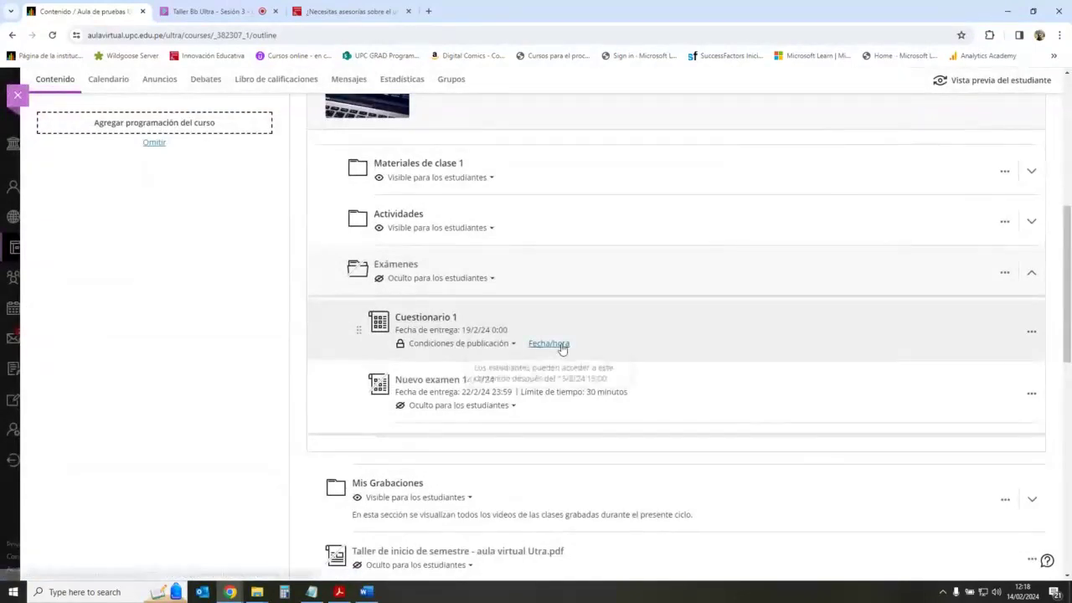
left_click(536, 344)
scroll(925, 436, "down", 1)
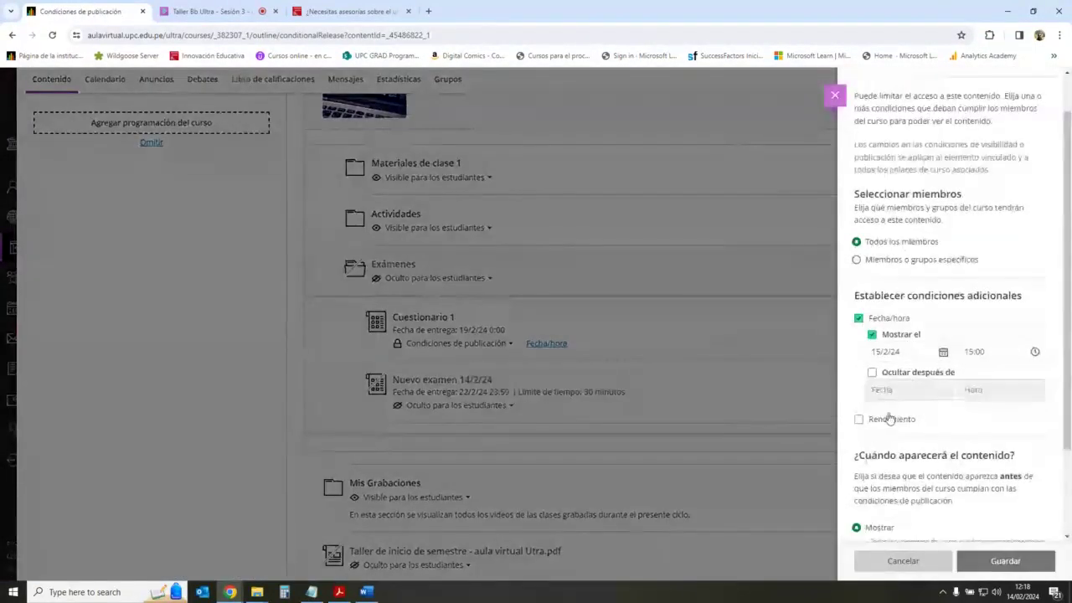
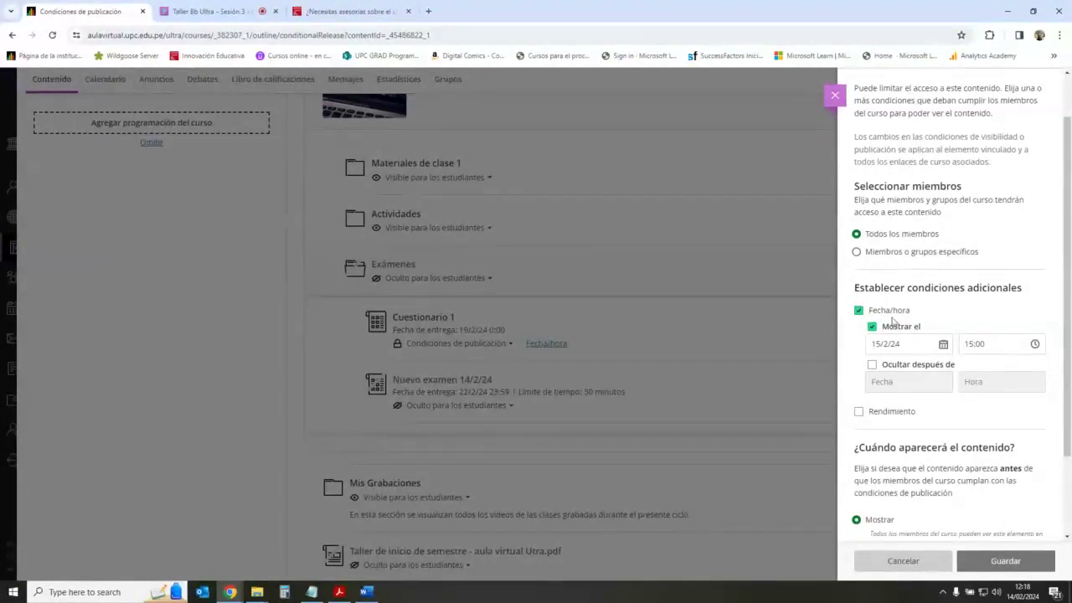
Step: Discard the release conditions, open Cuestionario 1, check the Collaborate chat, then close the quiz
left_click(838, 99)
left_click(423, 316)
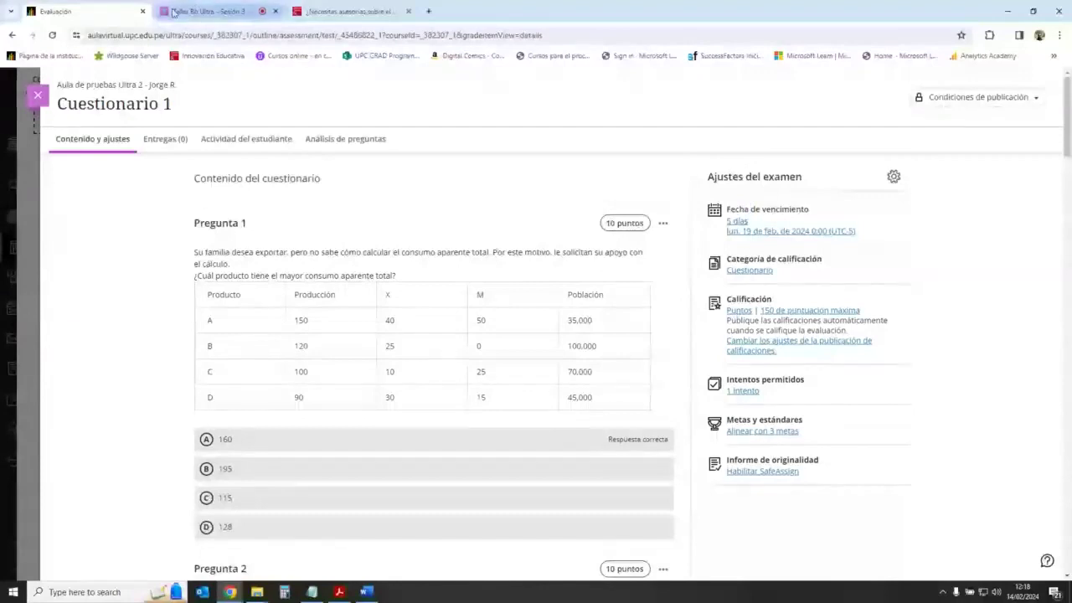
left_click(206, 11)
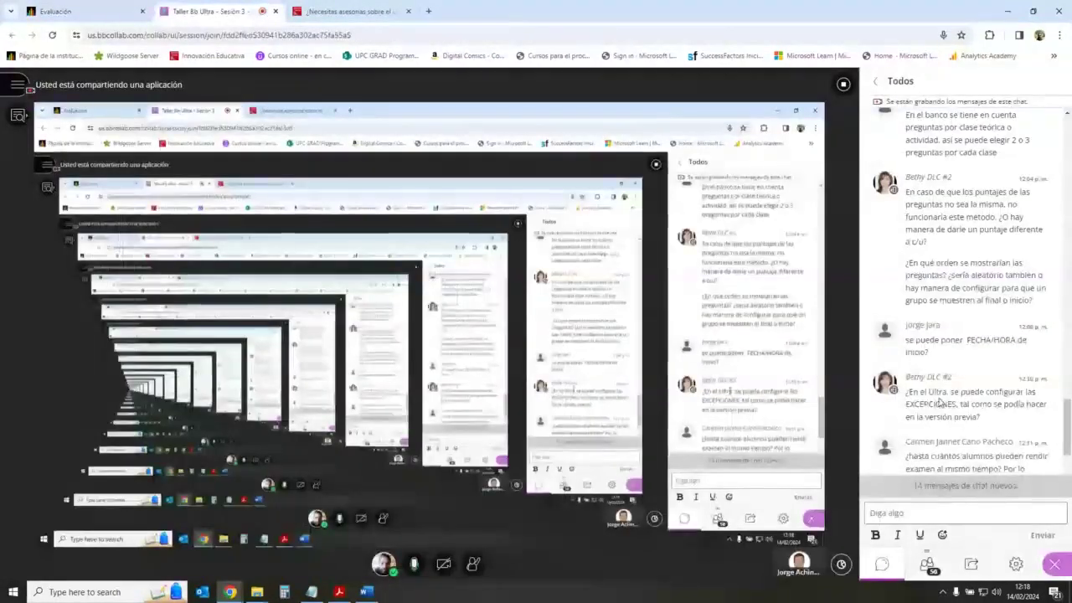
double_click(922, 404)
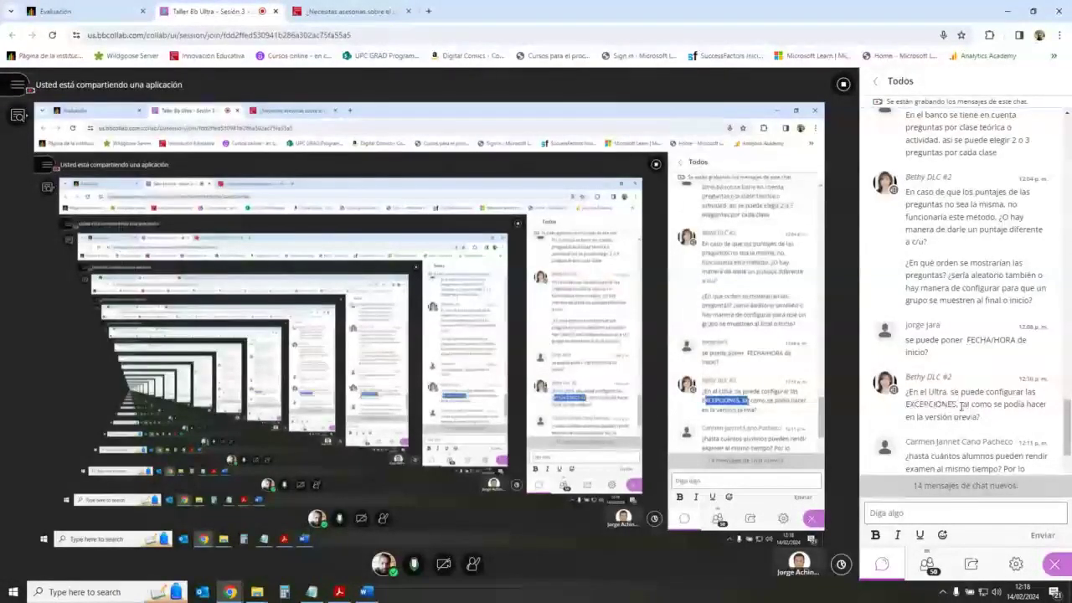
key("ctrl+shift+Tab")
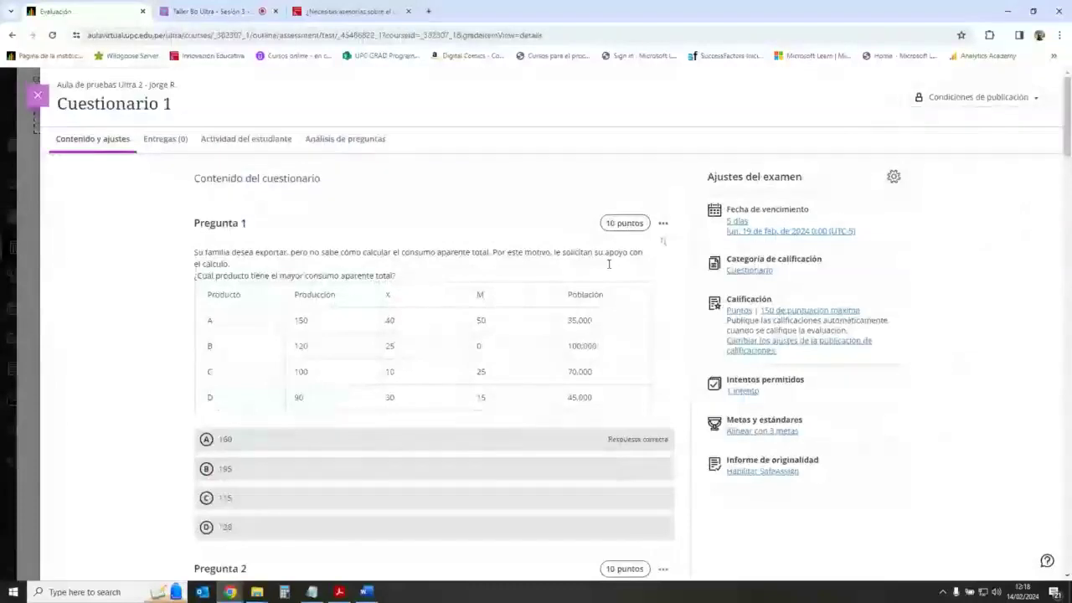
key("Escape")
Step: Return to the course outline and check Cuestionario 1's release status without changing it
left_click(469, 351)
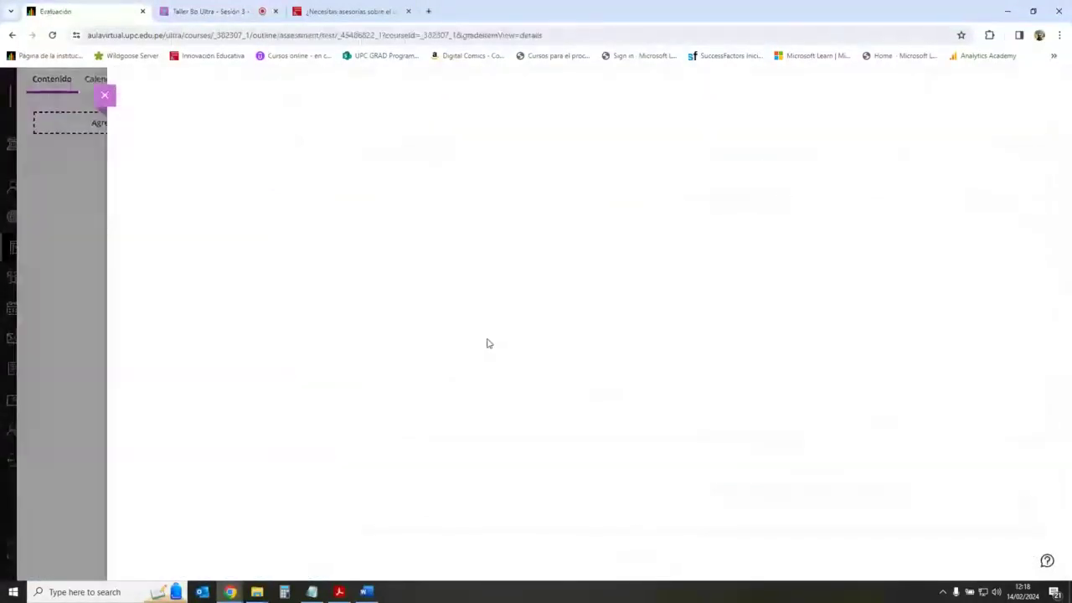
left_click(47, 99)
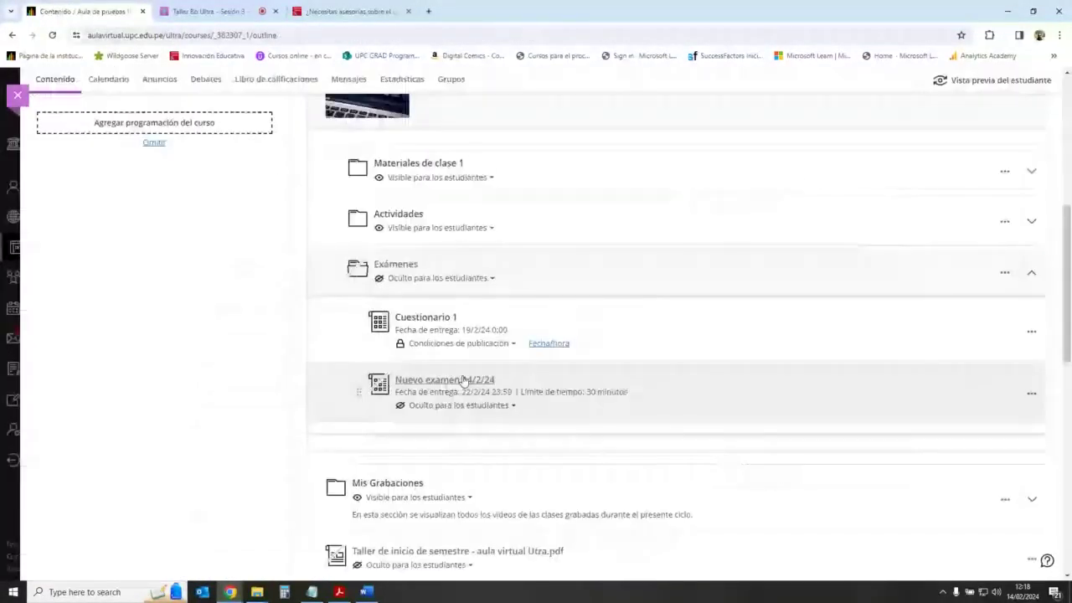
left_click(486, 345)
left_click(491, 406)
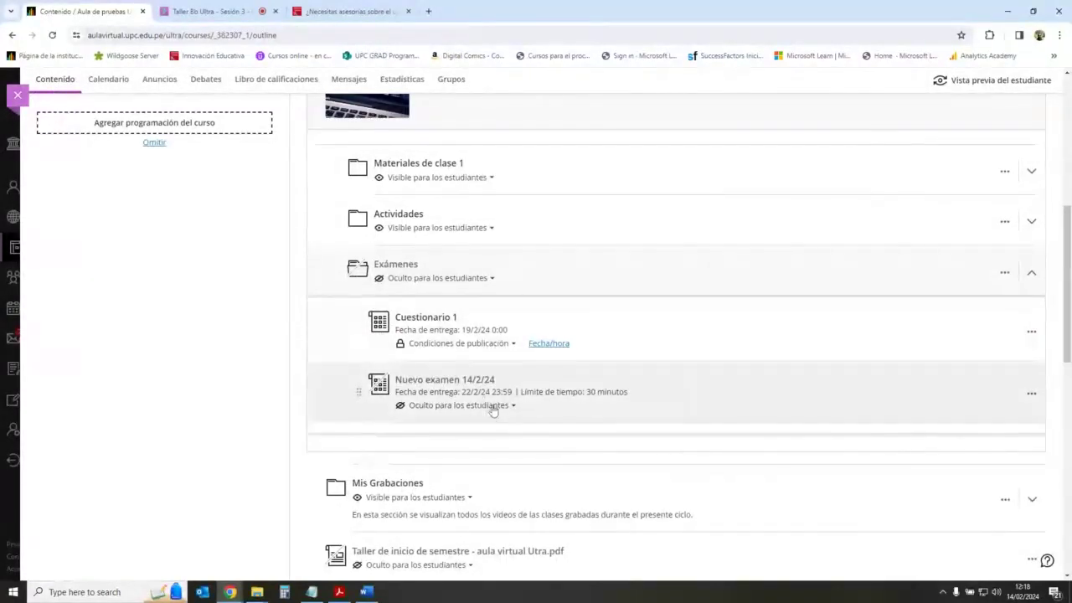
Step: Release Cuestionario 1 only to one chosen student from 15/2/24 15:00 and save
left_click(550, 344)
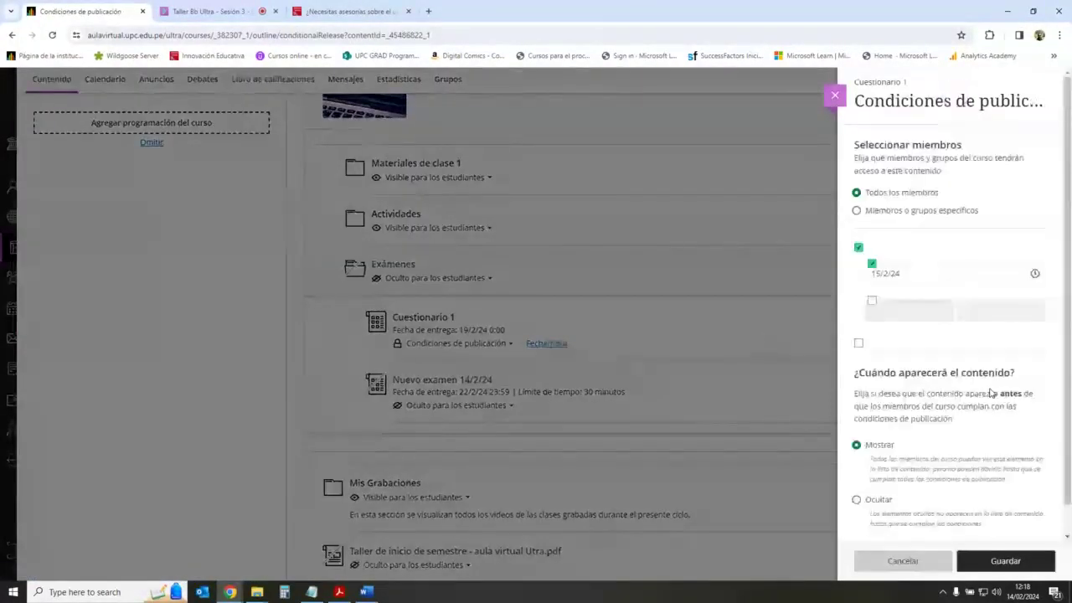
scroll(938, 382, "down", 3)
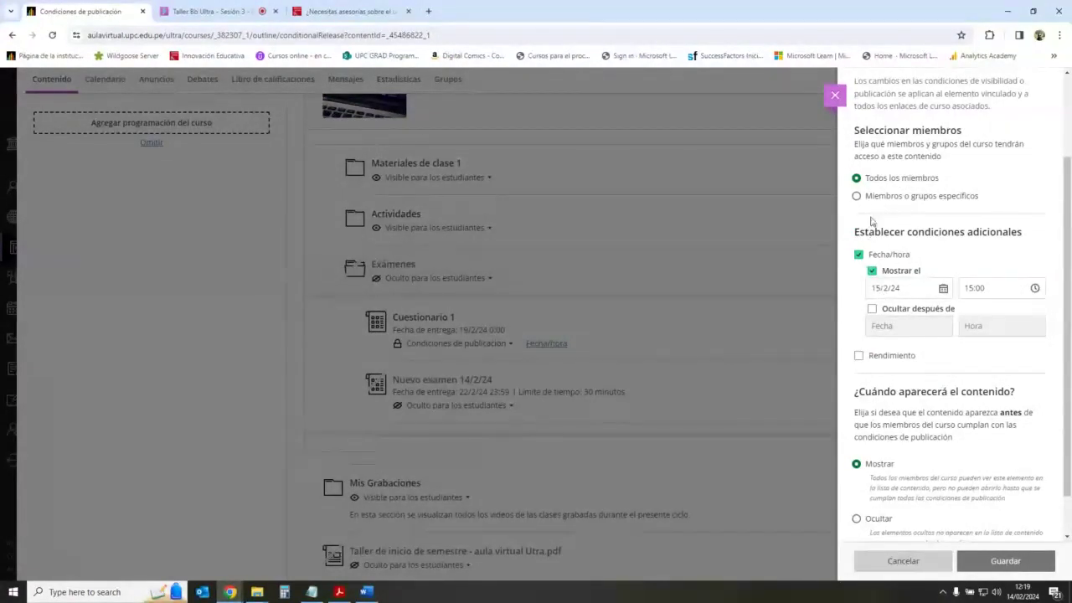
left_click(856, 195)
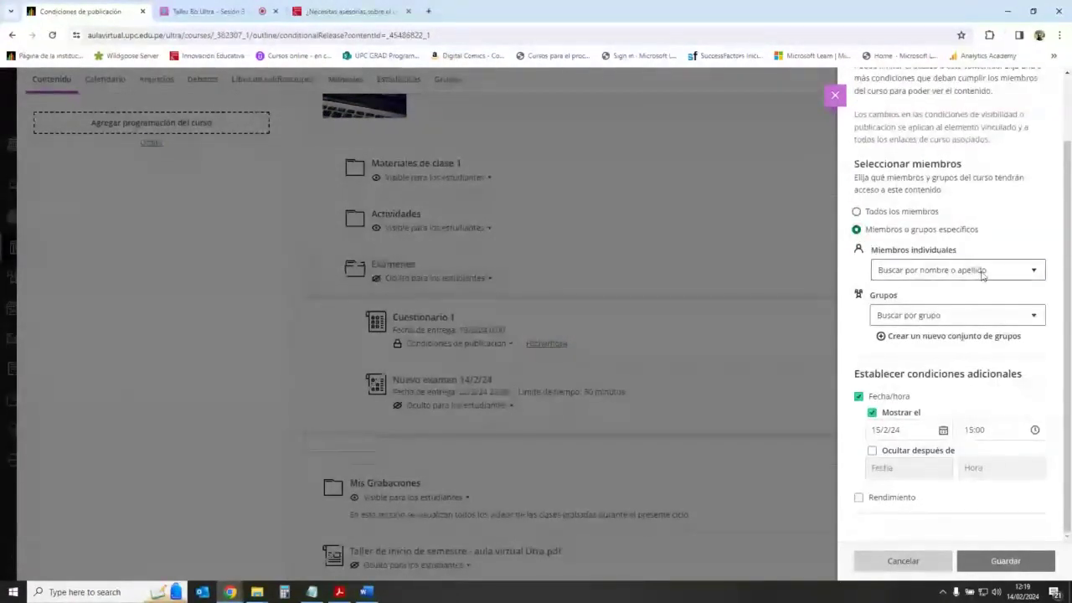
left_click(982, 271)
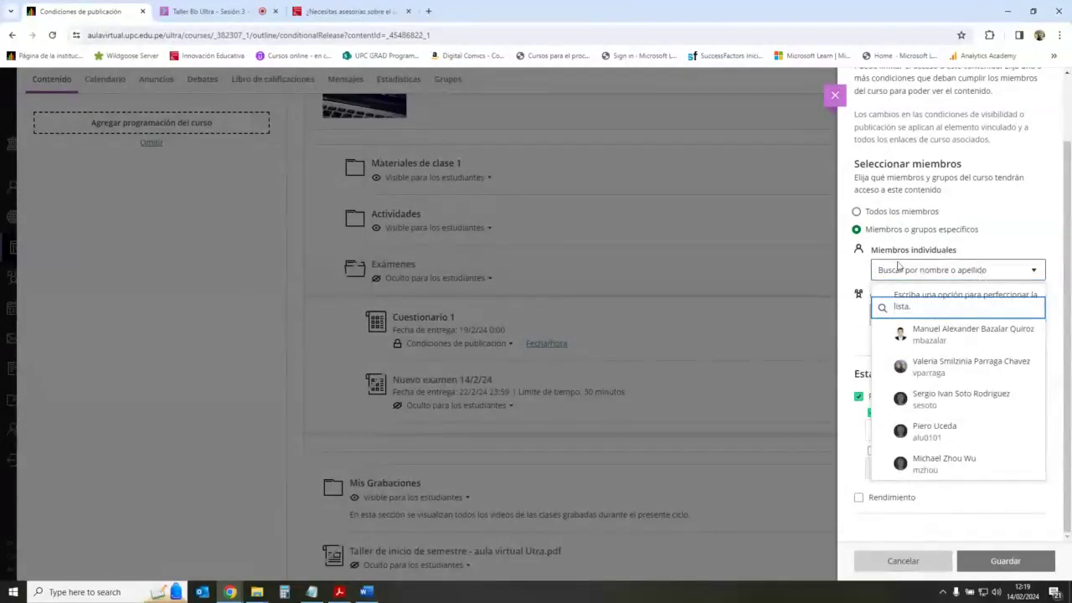
left_click(964, 367)
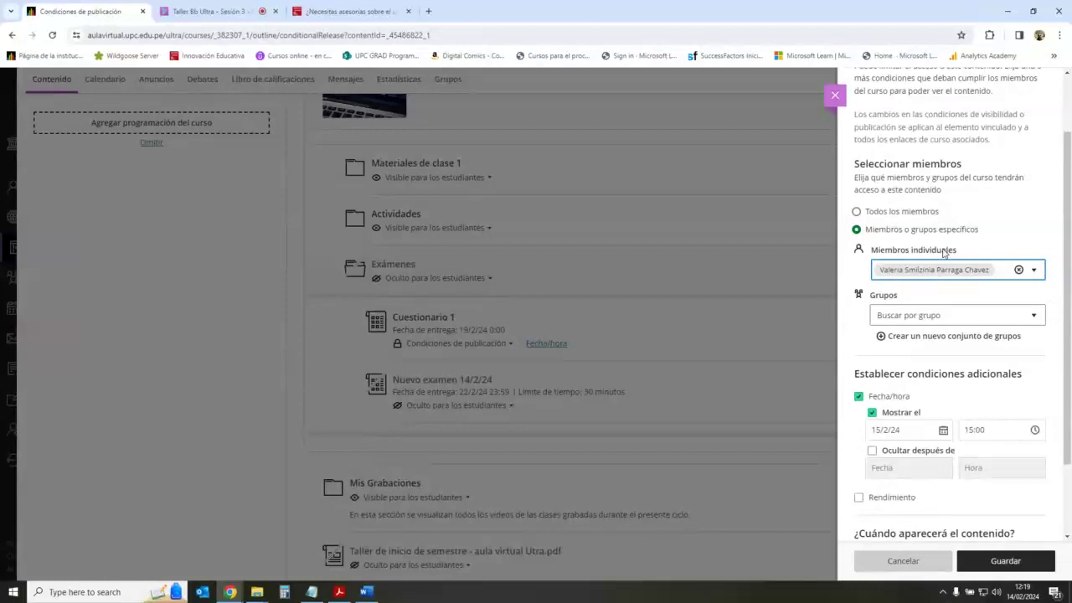
left_click(1002, 561)
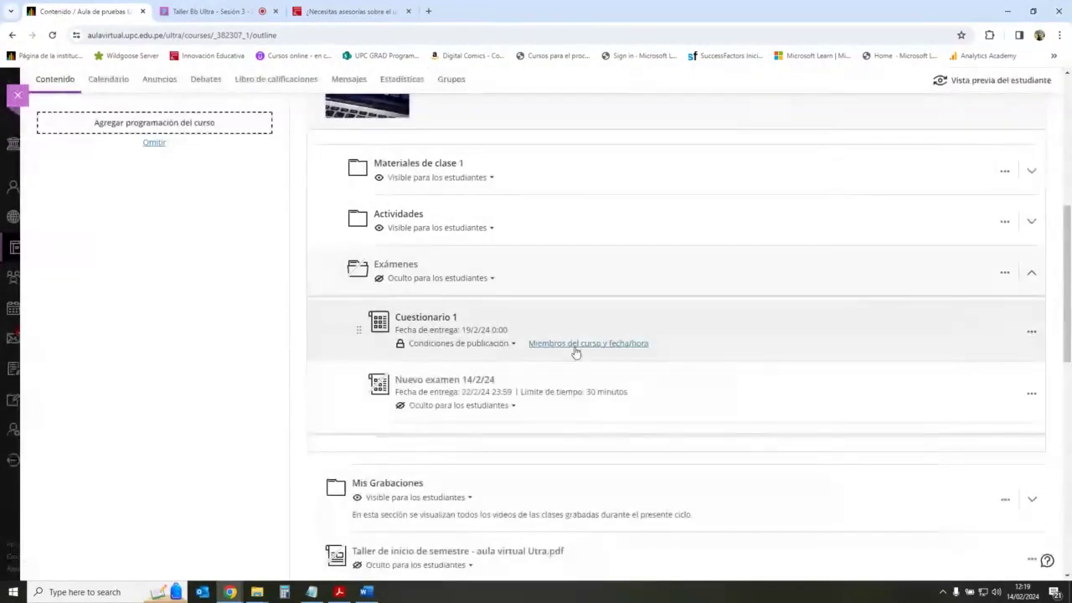
mouse_move(576, 351)
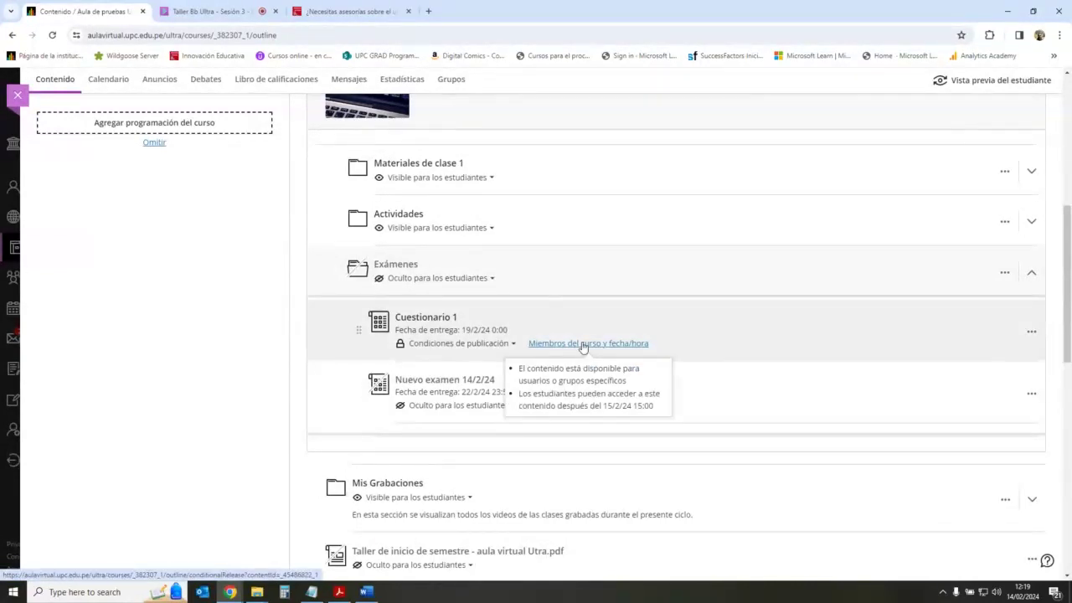
key("ctrl+Tab")
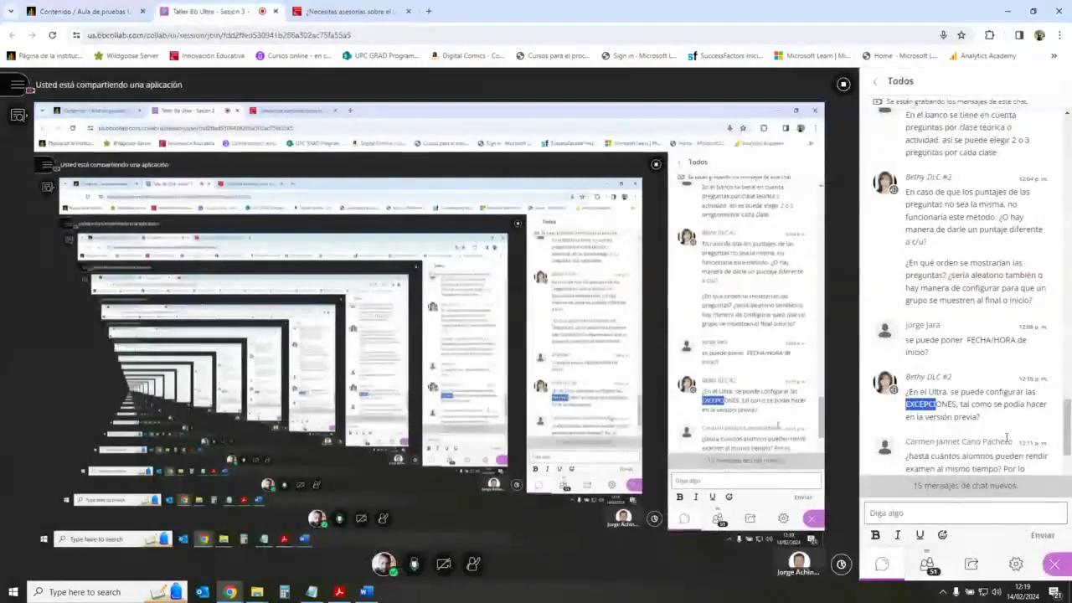
Step: Read the Collaborate chat, clear the text selection, and go back to the course Contenido outline
scroll(996, 419, "down", 2)
left_click(967, 365)
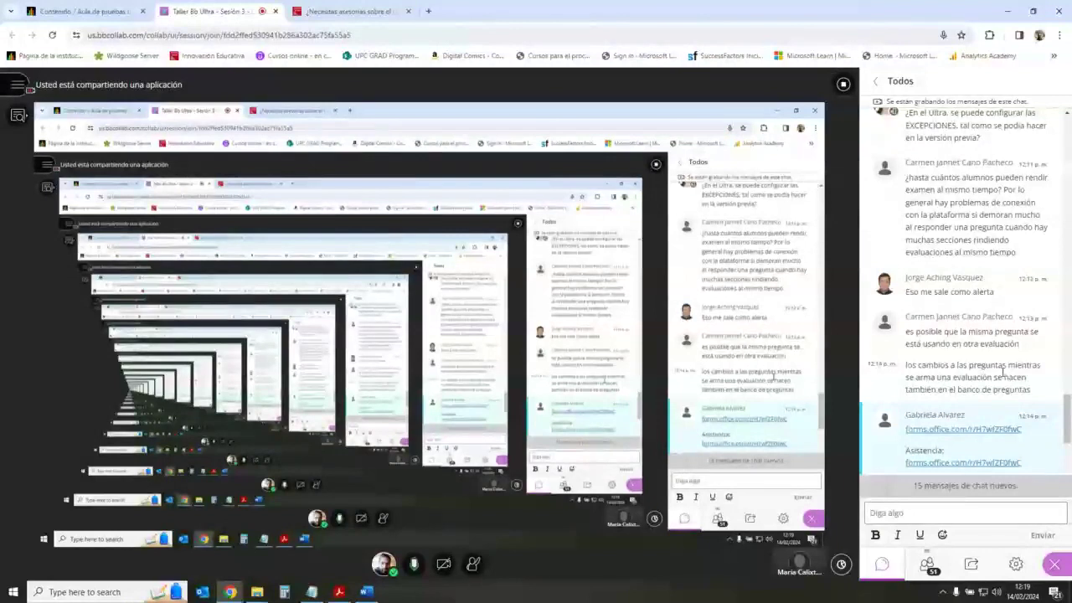
left_click(109, 11)
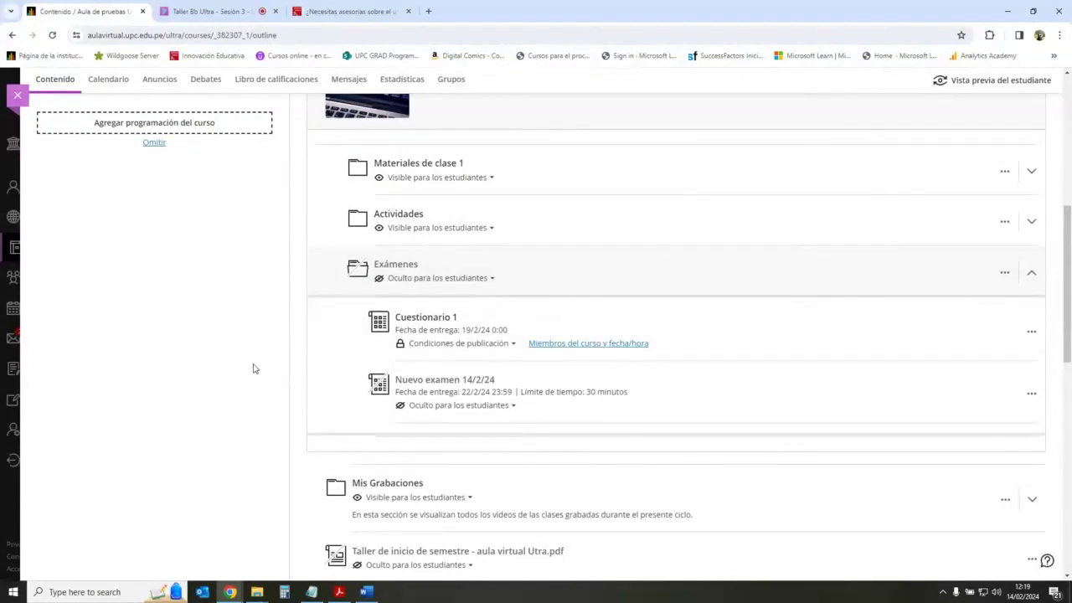
scroll(240, 359, "up", 5)
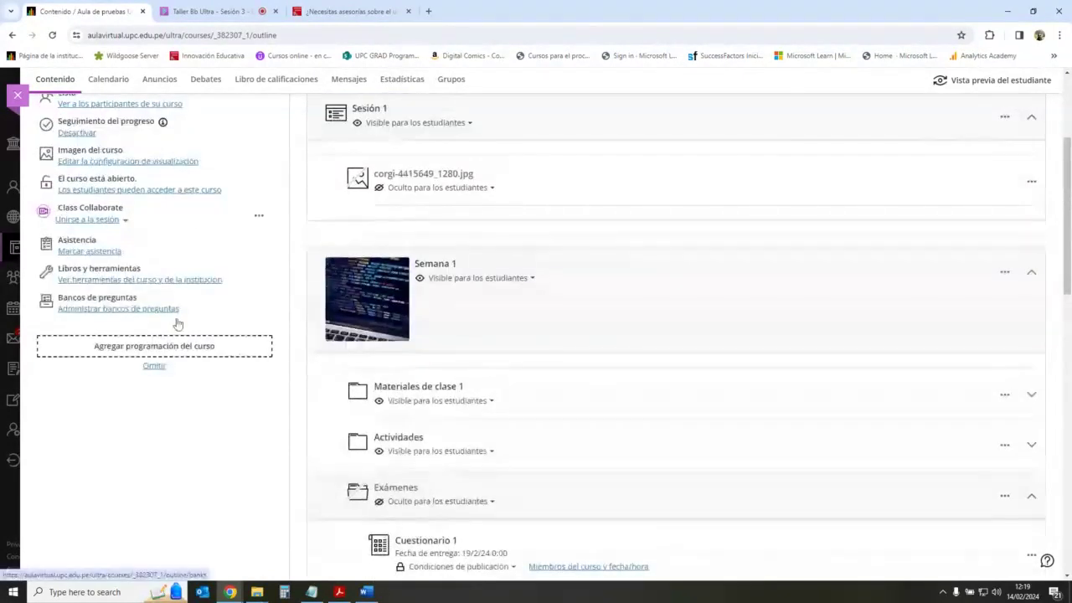
Step: Look over the course question banks and the Collaborate chat, then open Cuestionario 1
left_click(178, 310)
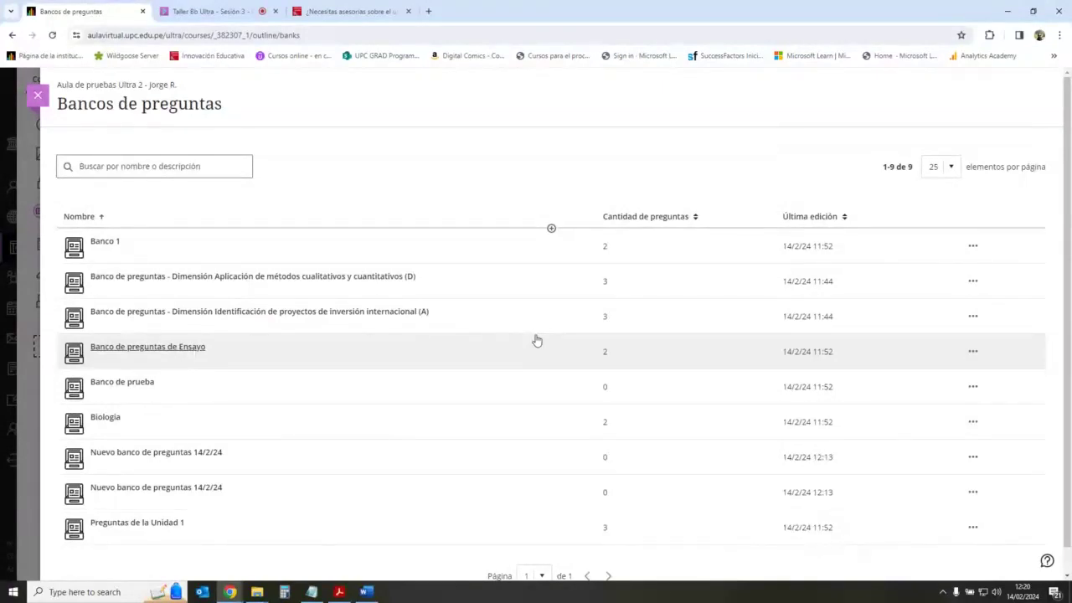
left_click(38, 95)
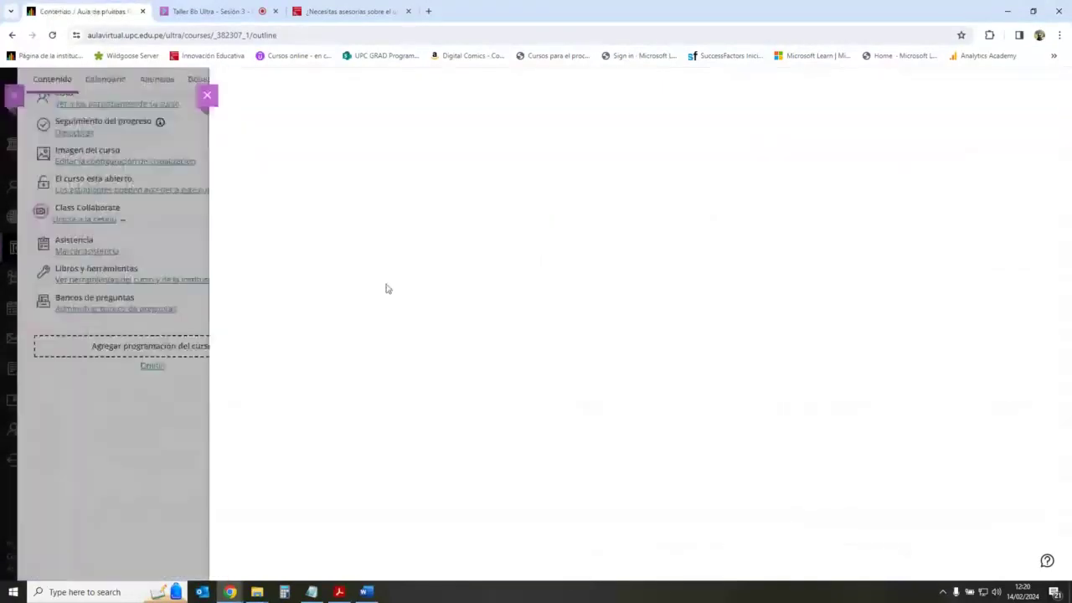
left_click(241, 9)
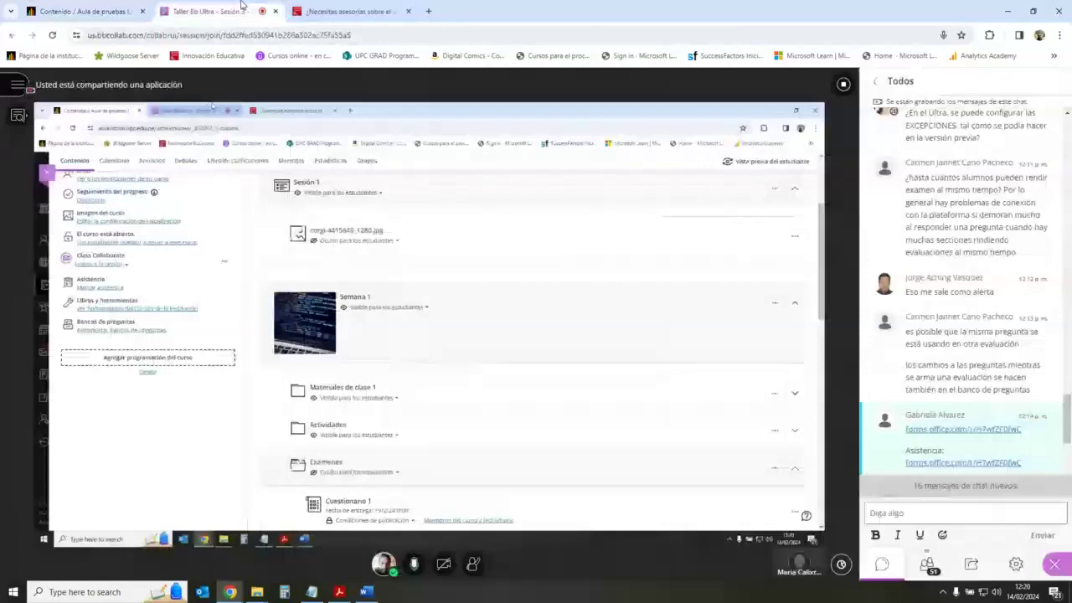
scroll(986, 418, "down", 5)
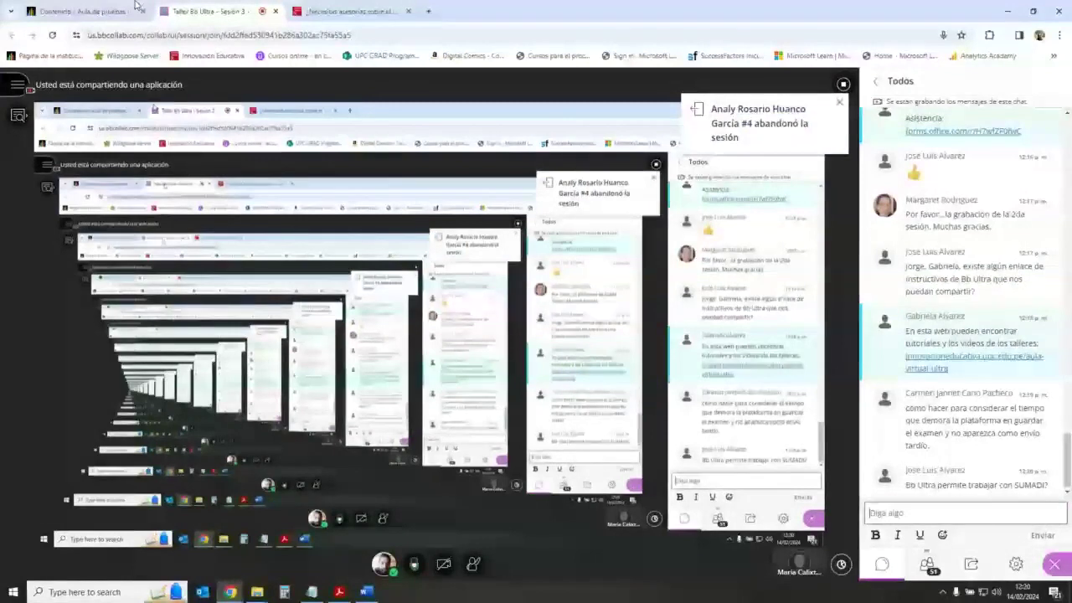
key("ctrl+shift+Tab")
scroll(450, 499, "down", 1)
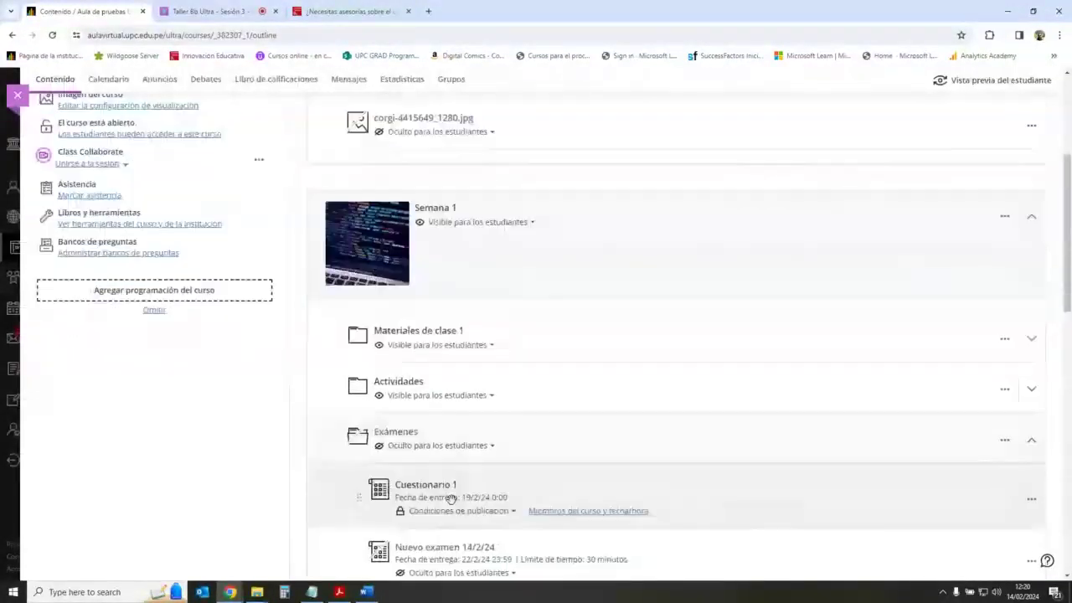
left_click(450, 499)
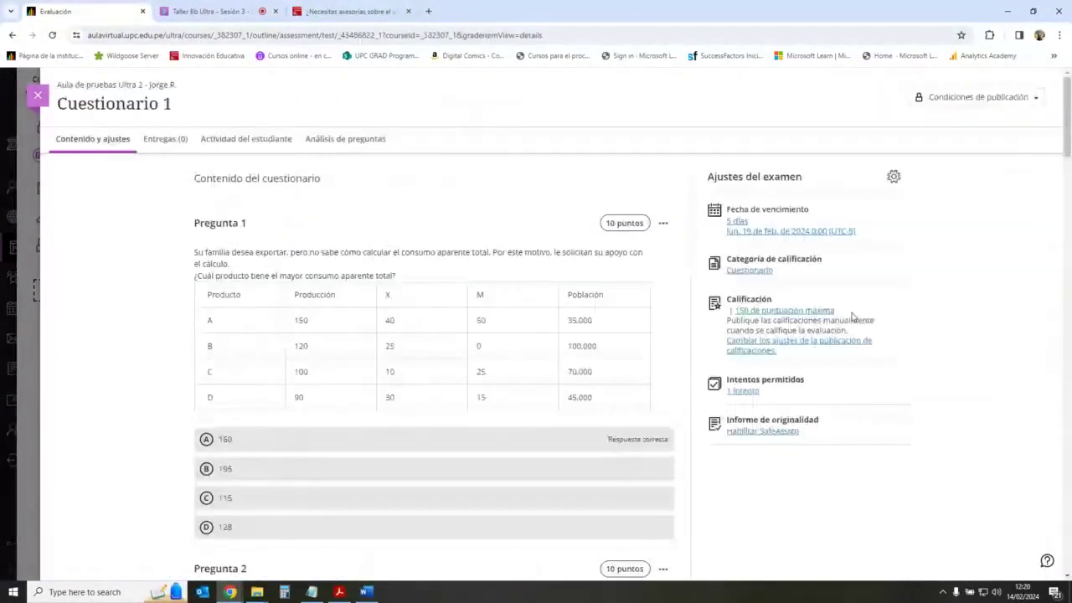
Step: In Cuestionario 1's exam settings, try adding a time limit and disallowing late submissions
left_click(894, 177)
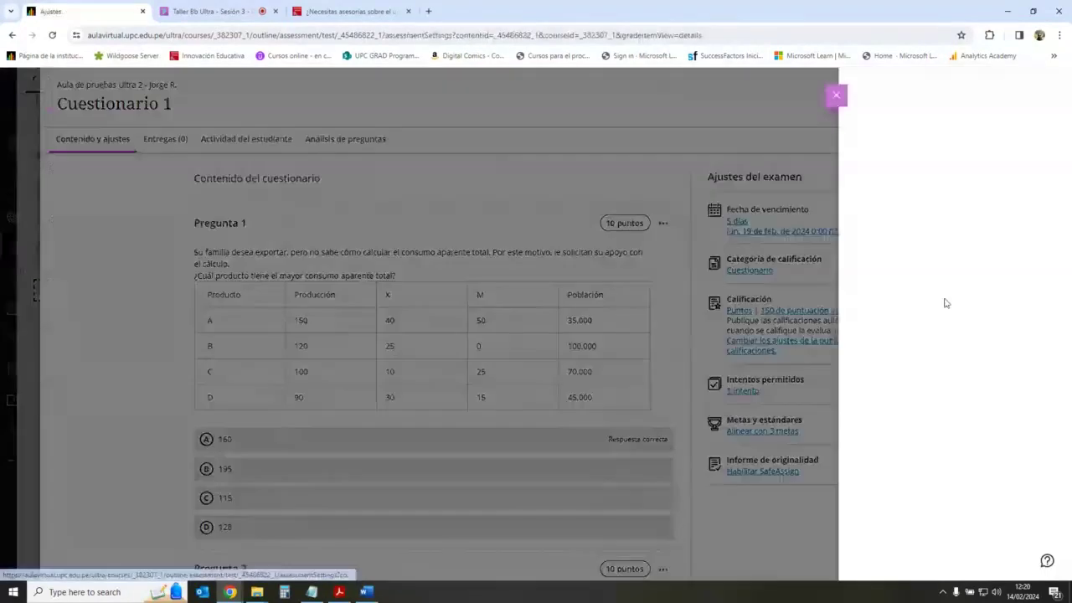
scroll(985, 420, "down", 15)
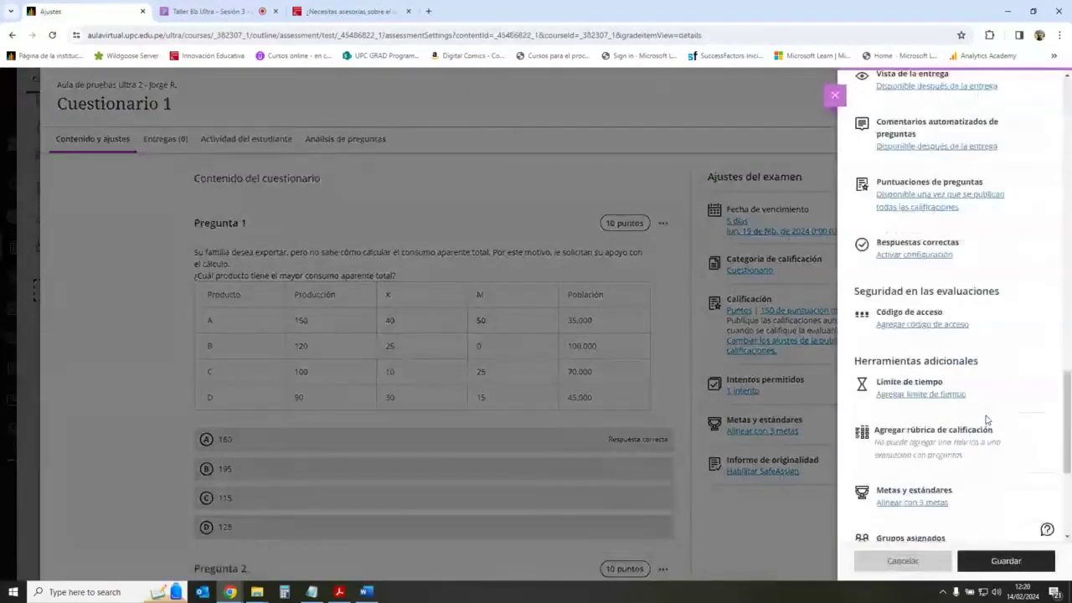
scroll(986, 419, "up", 2)
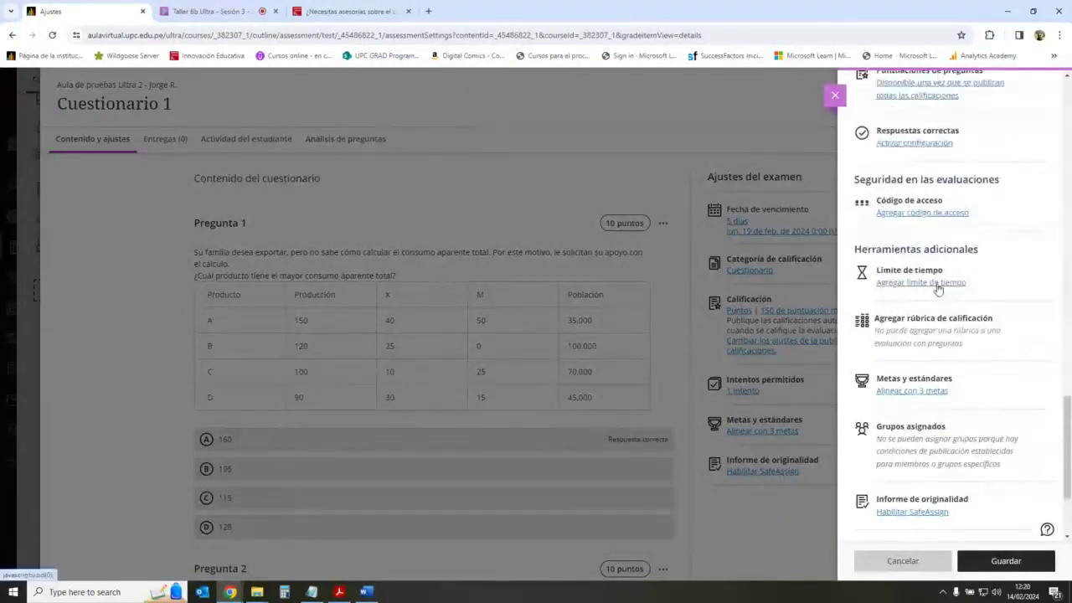
left_click(938, 285)
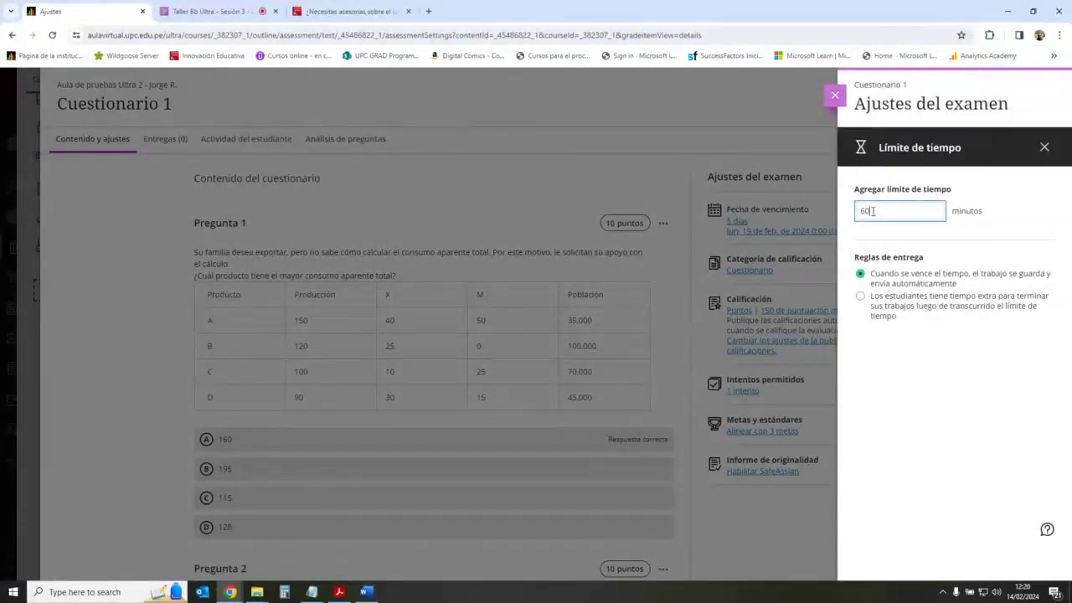
left_click(834, 97)
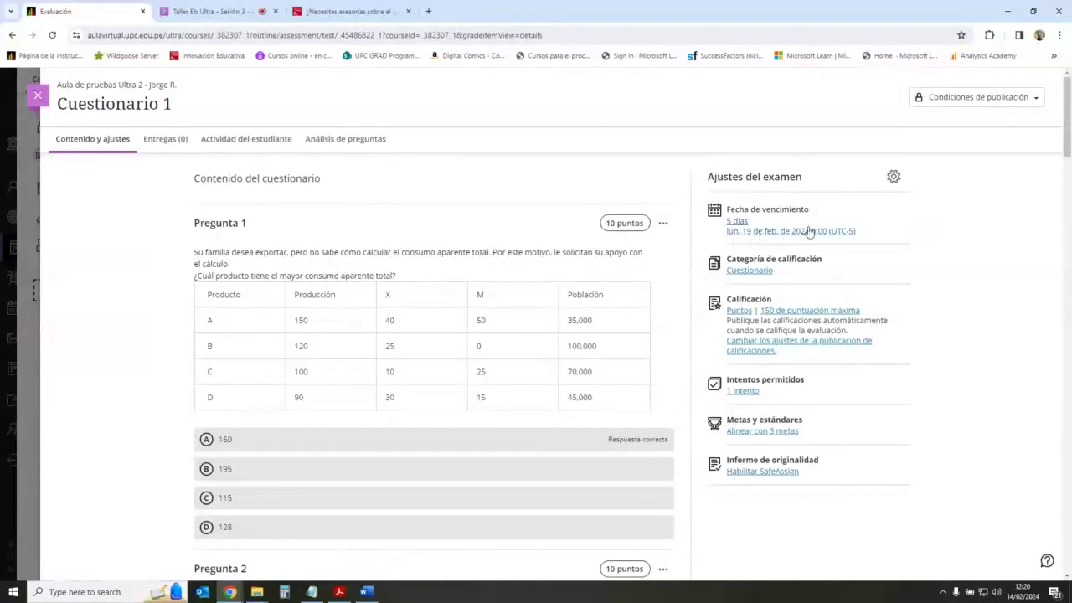
left_click(892, 177)
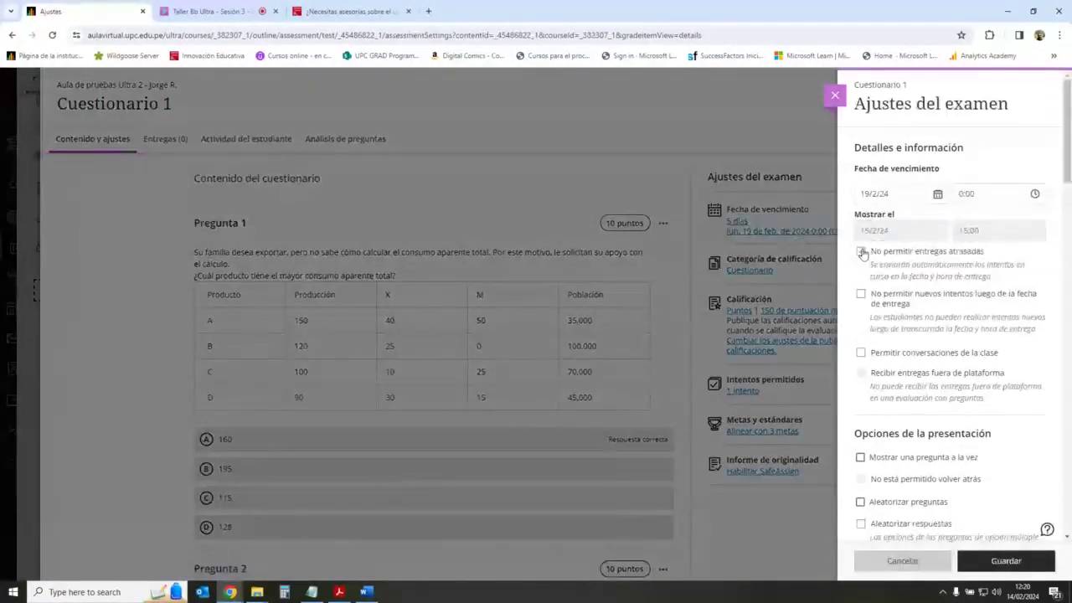
left_click(862, 252)
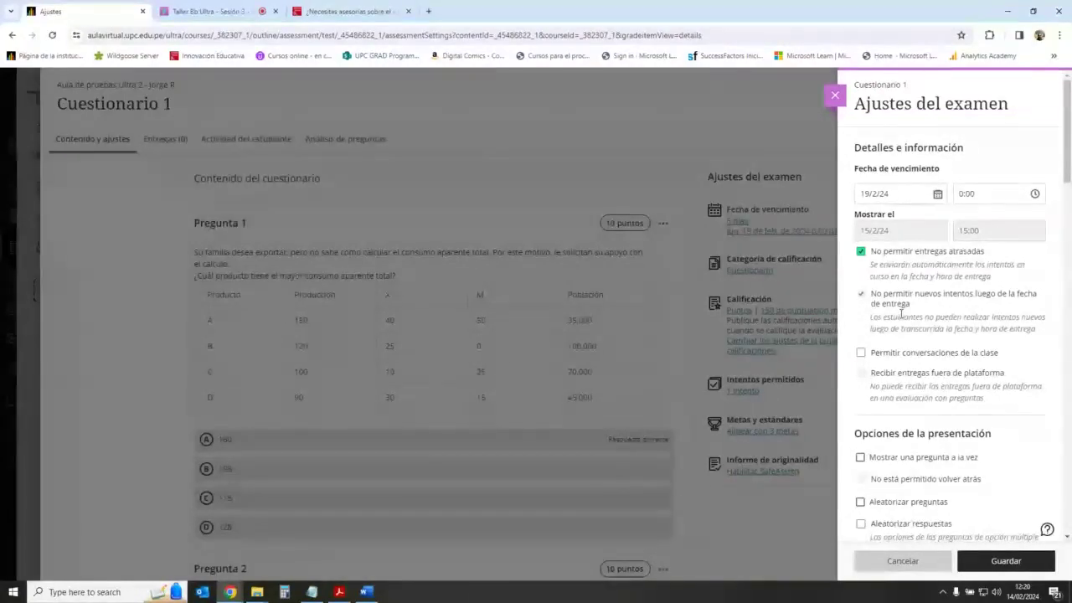
Step: After checking Collaborate, discard the unsaved exam settings and close Cuestionario 1
left_click(226, 12)
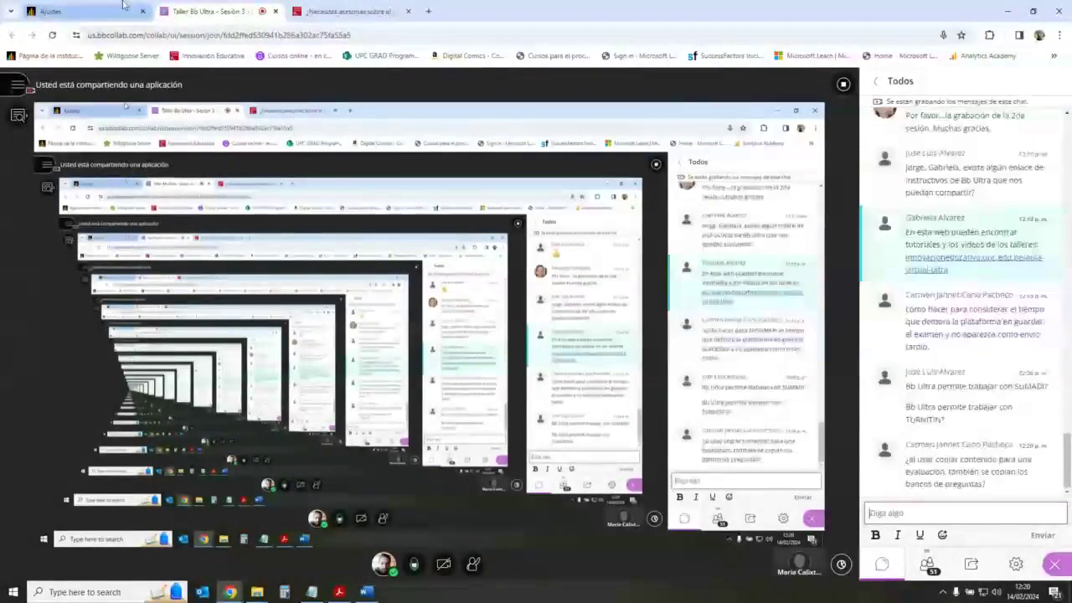
left_click(70, 6)
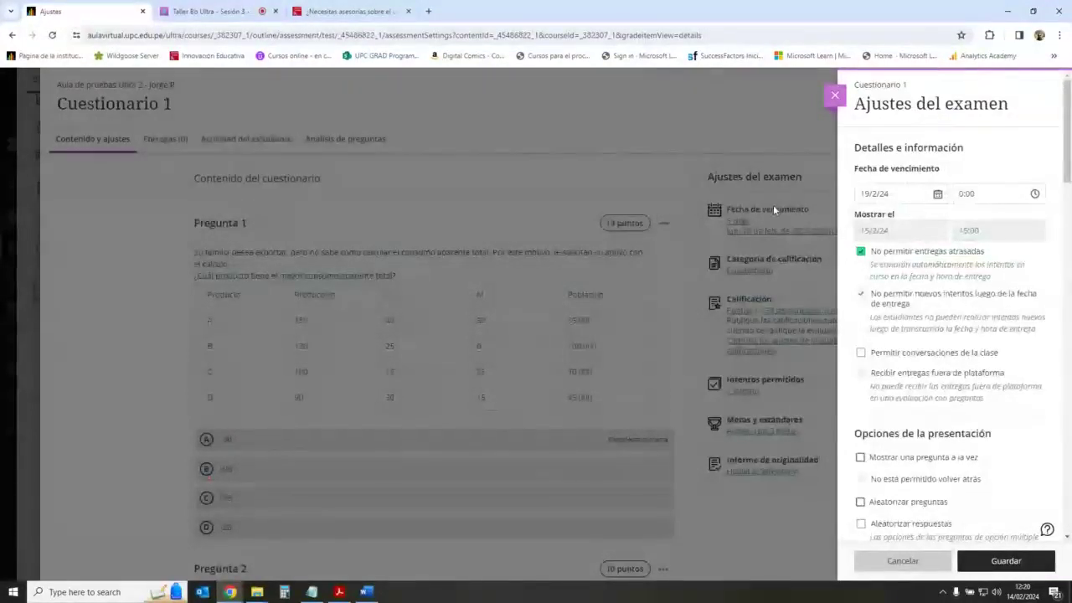
left_click(836, 96)
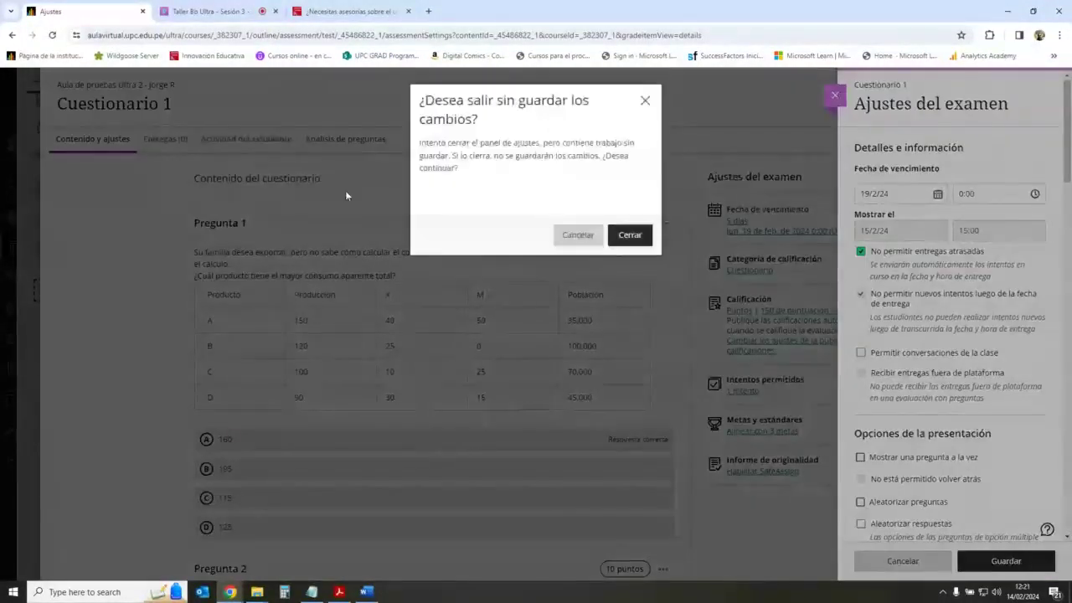
left_click(629, 234)
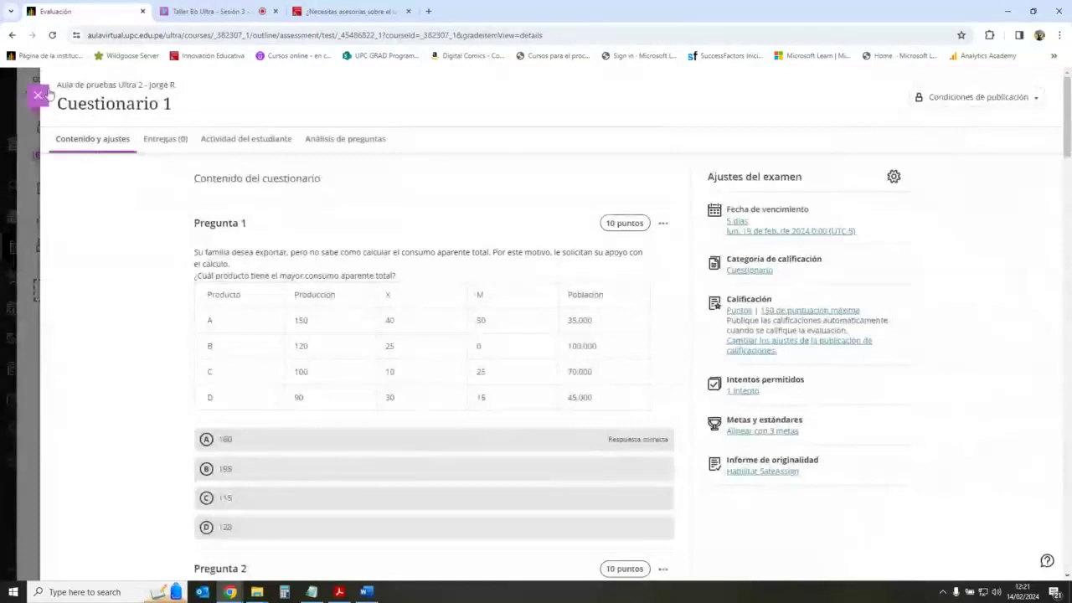
left_click(36, 96)
Step: Expand Actividades, open Tarea 1, and bring up its SafeAssign originality report settings
scroll(484, 397, "down", 2)
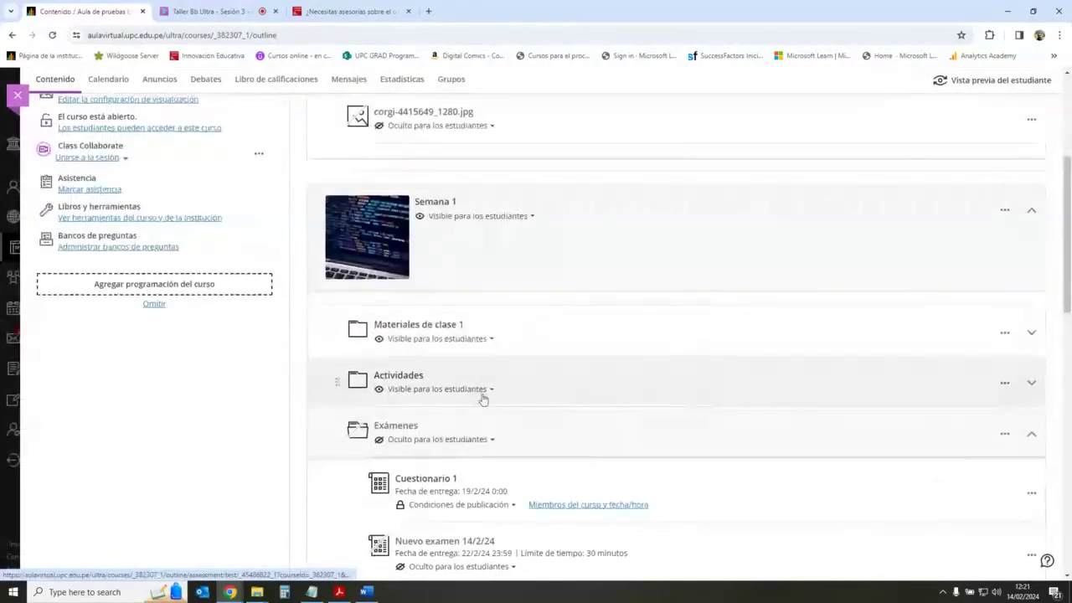
scroll(455, 339, "up", 1)
left_click(670, 285)
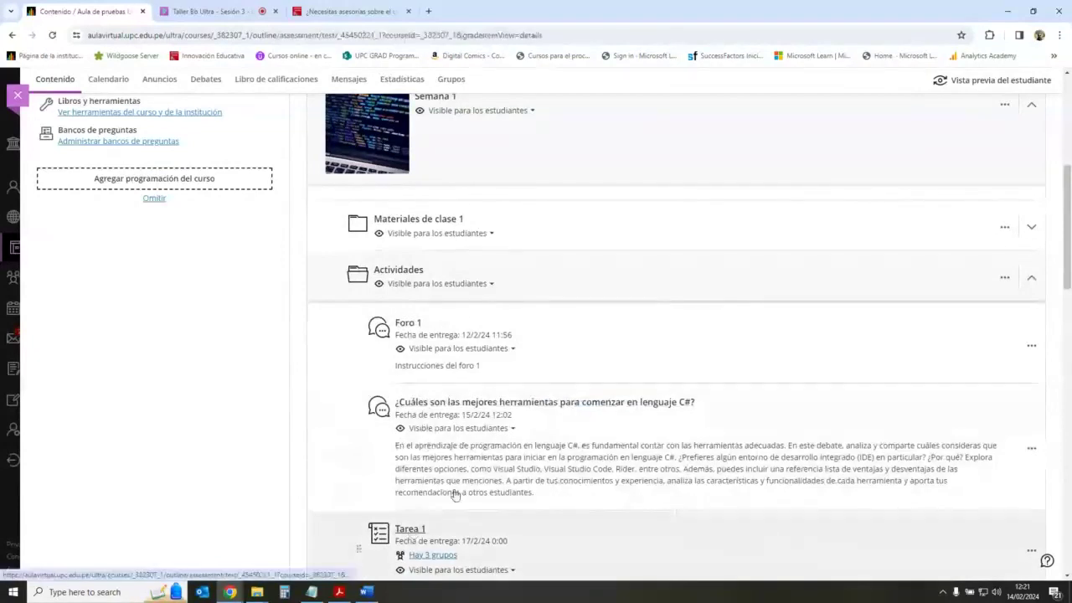
left_click(410, 529)
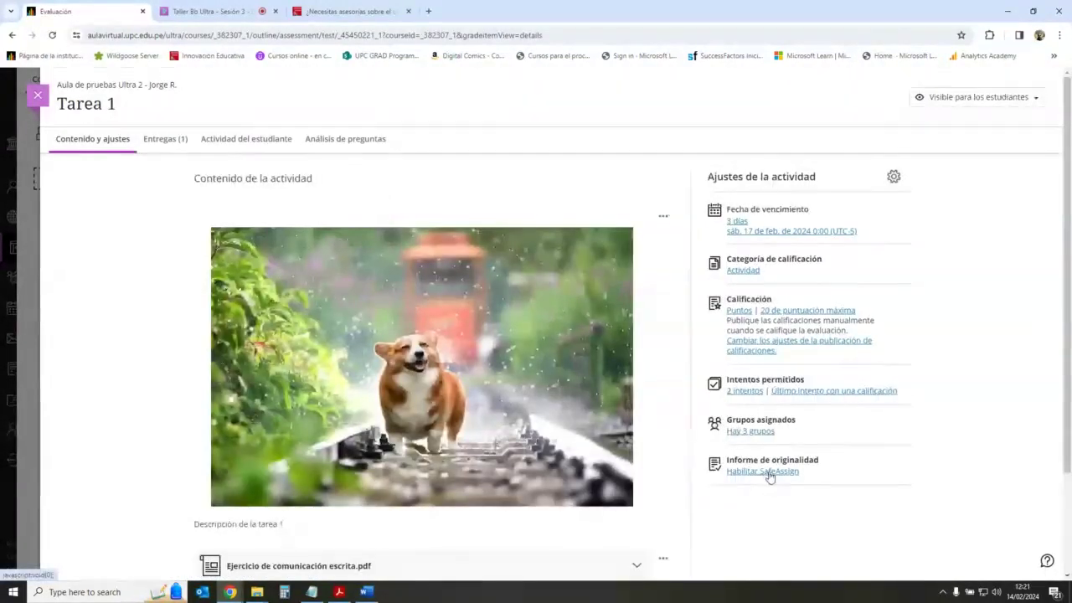
mouse_move(581, 284)
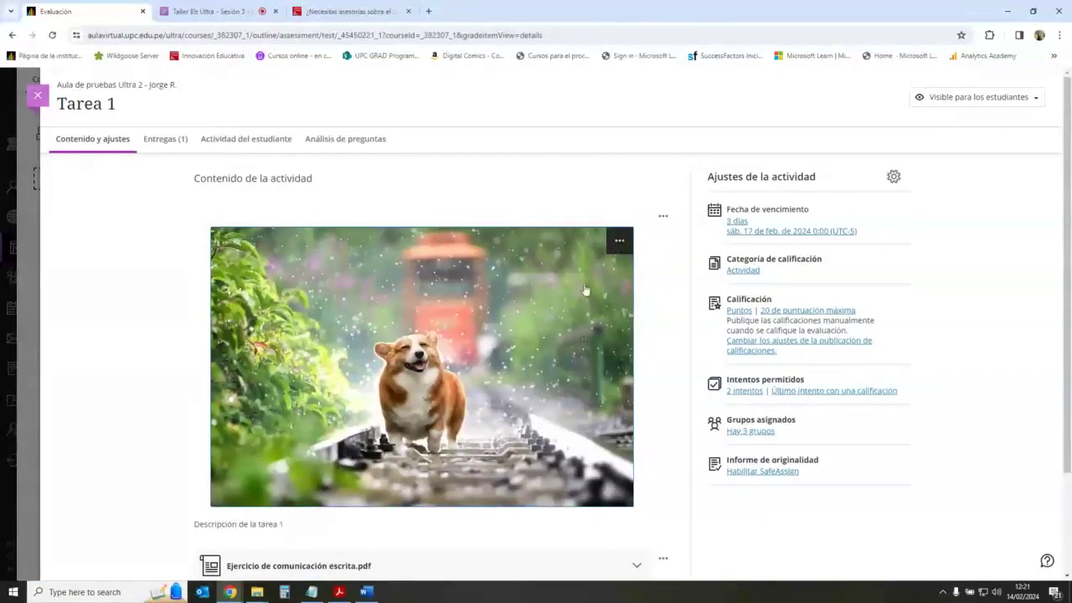
left_click(777, 473)
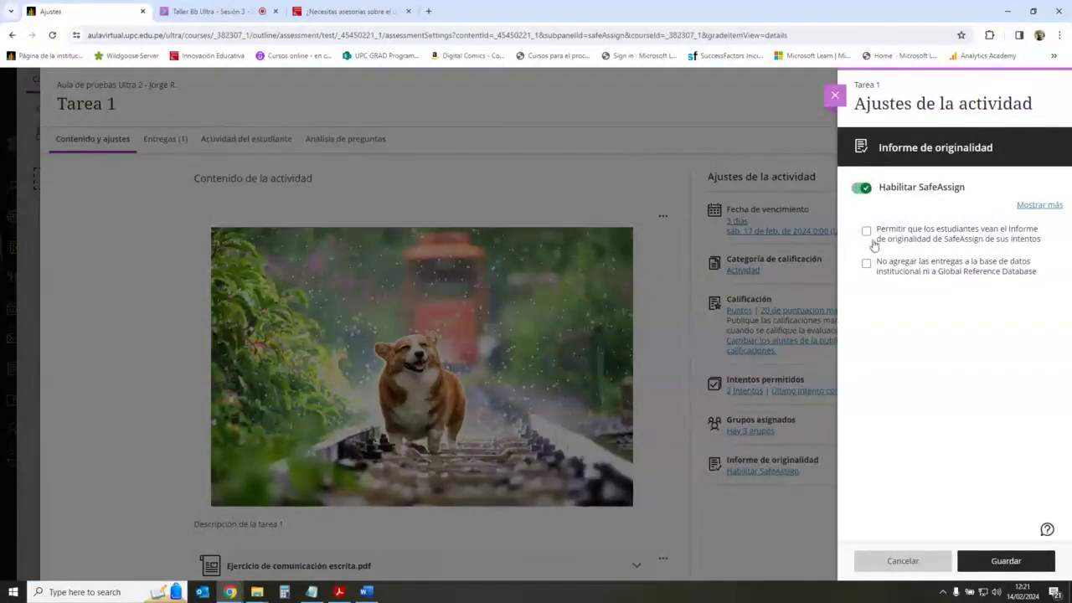
Step: Save Tarea 1 with SafeAssign enabled and return to the Taller Bb Ultra Collaborate tab
left_click(963, 563)
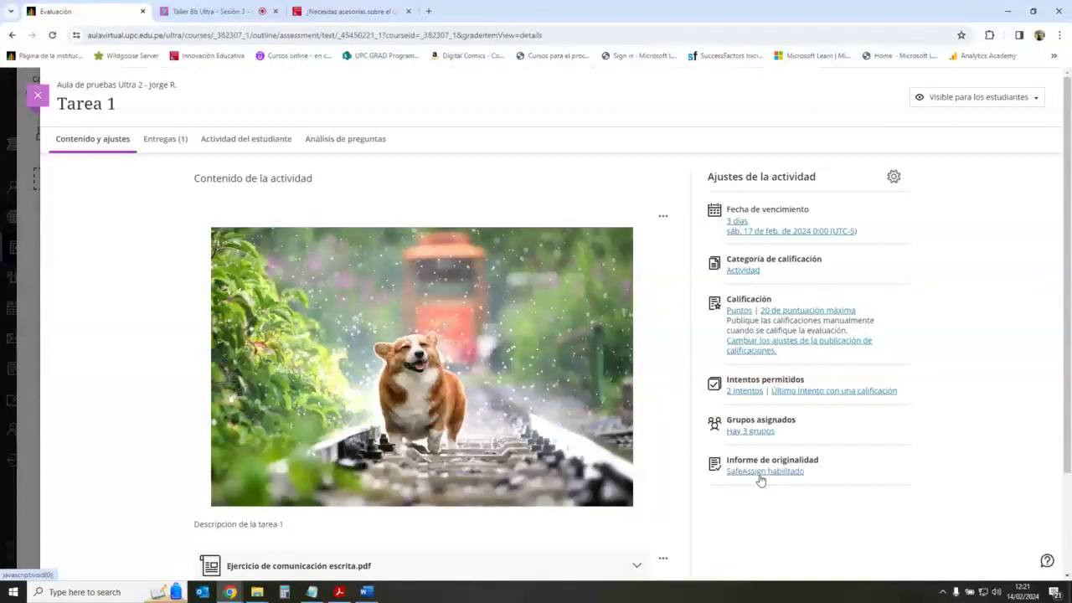
mouse_move(641, 335)
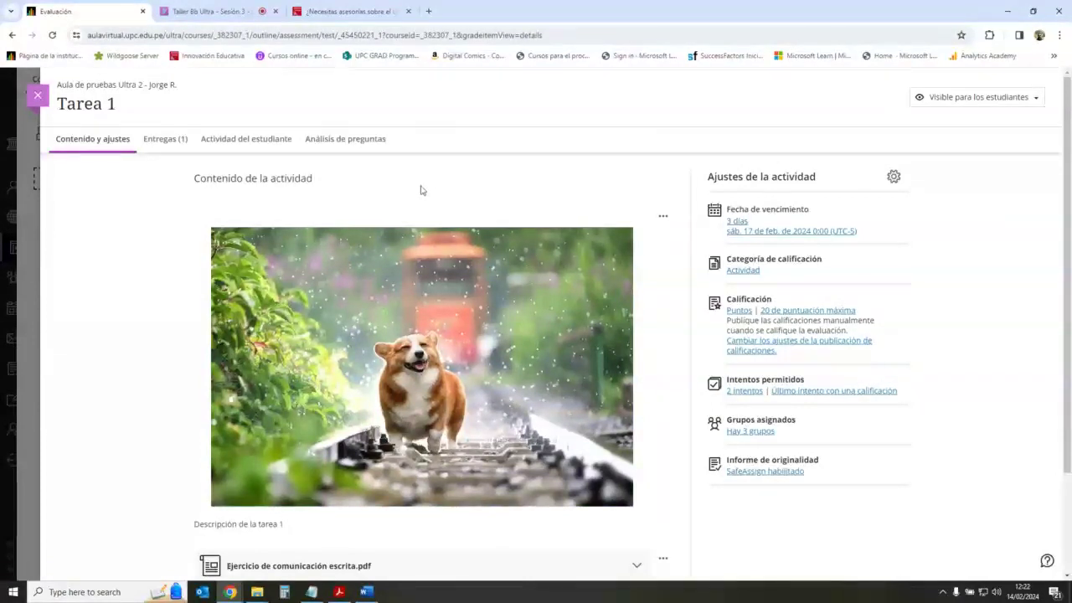
left_click(205, 11)
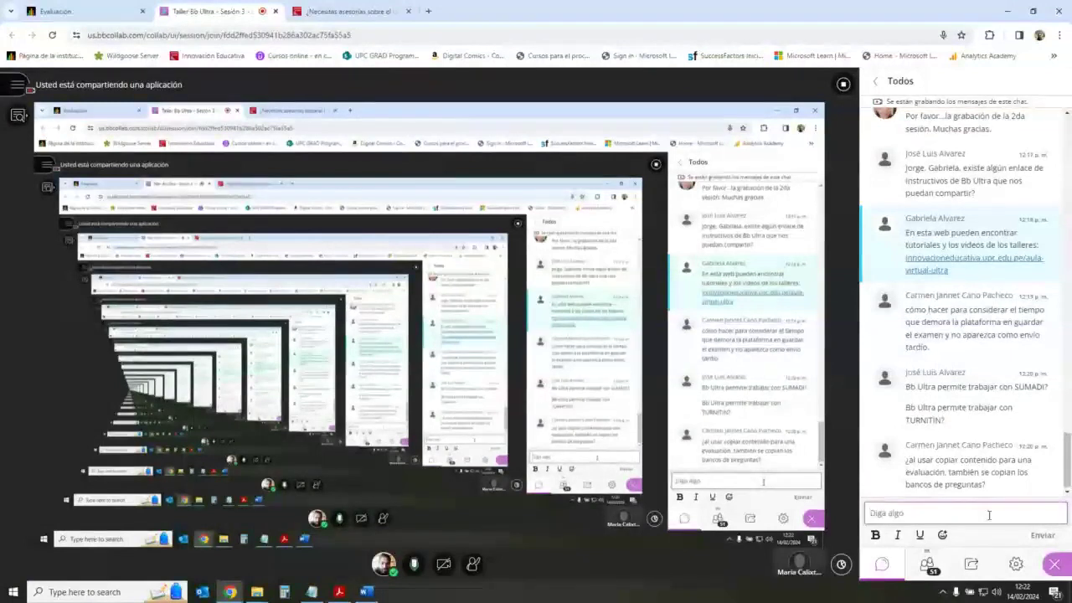
Step: Highlight the chat question, then close Tarea 1 and briefly open and close Cuestionario 1
left_click(989, 515)
left_click_drag(931, 460, 976, 472)
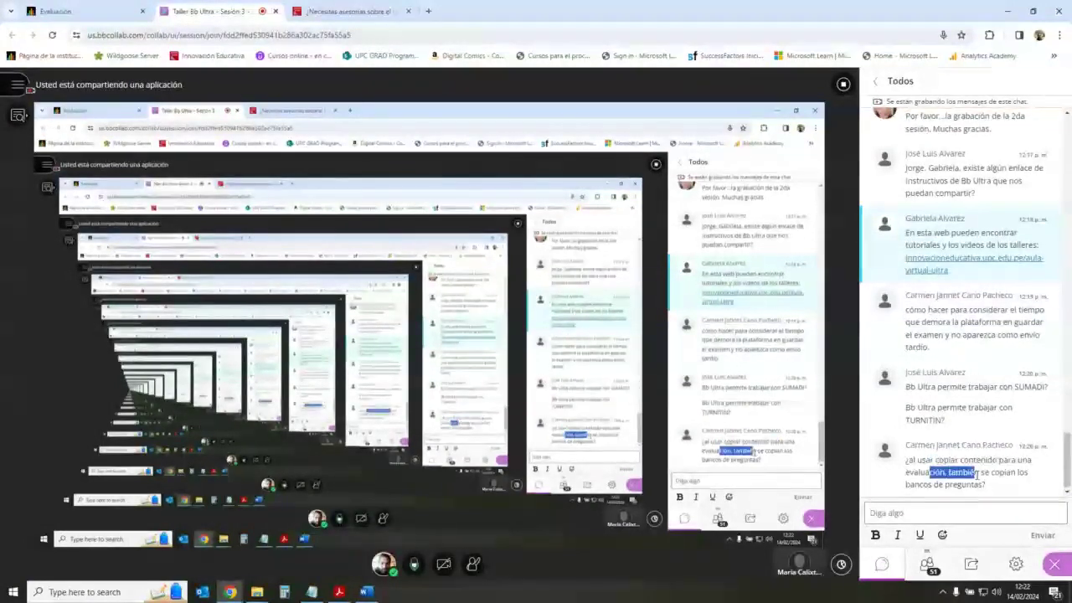
left_click(56, 11)
key("Escape")
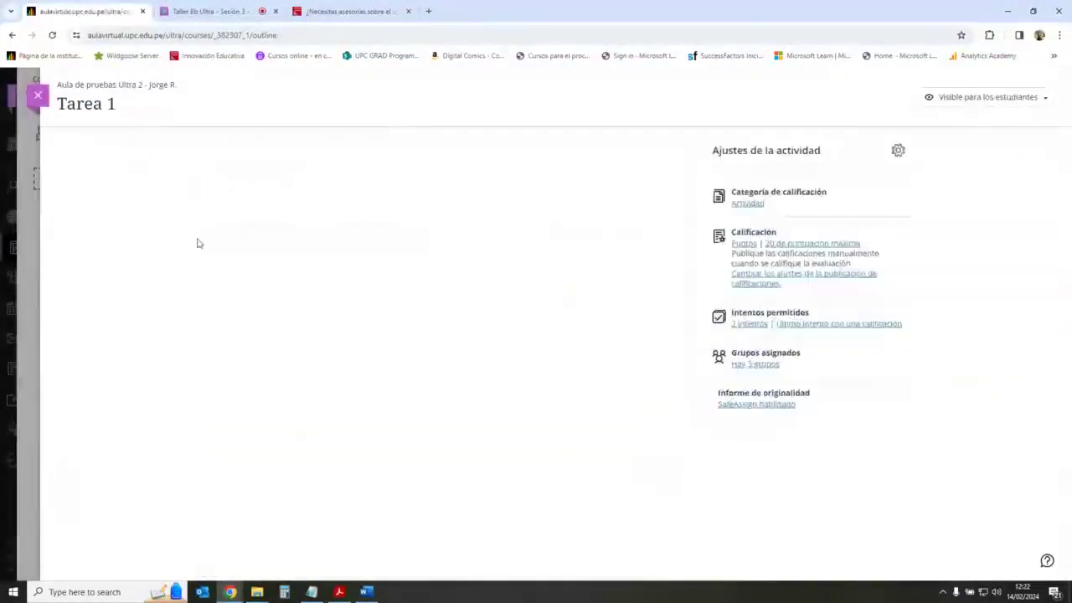
scroll(645, 360, "up", 5)
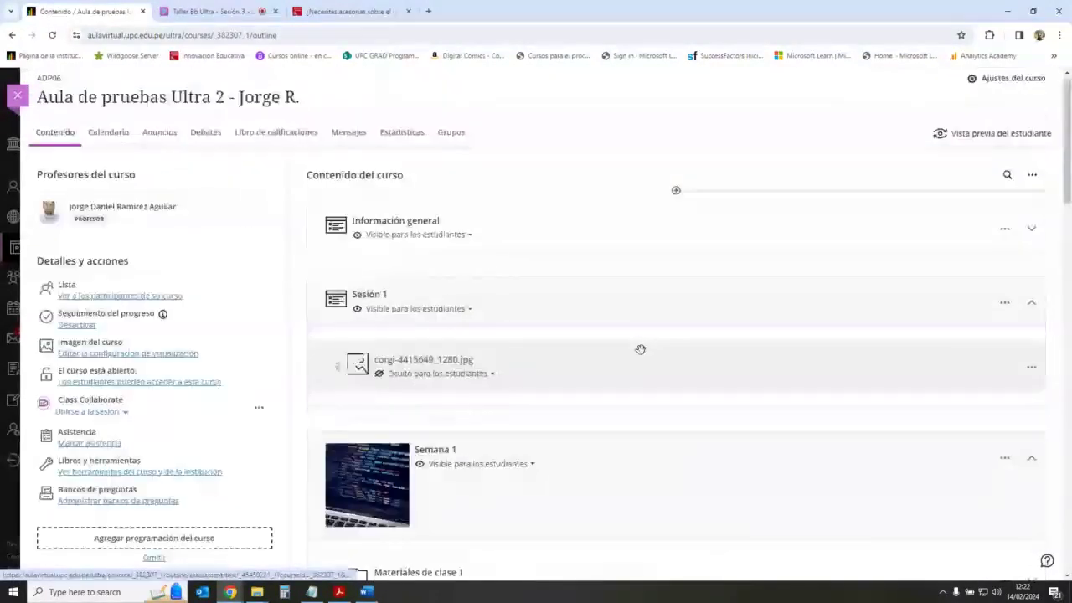
scroll(640, 348, "down", 10)
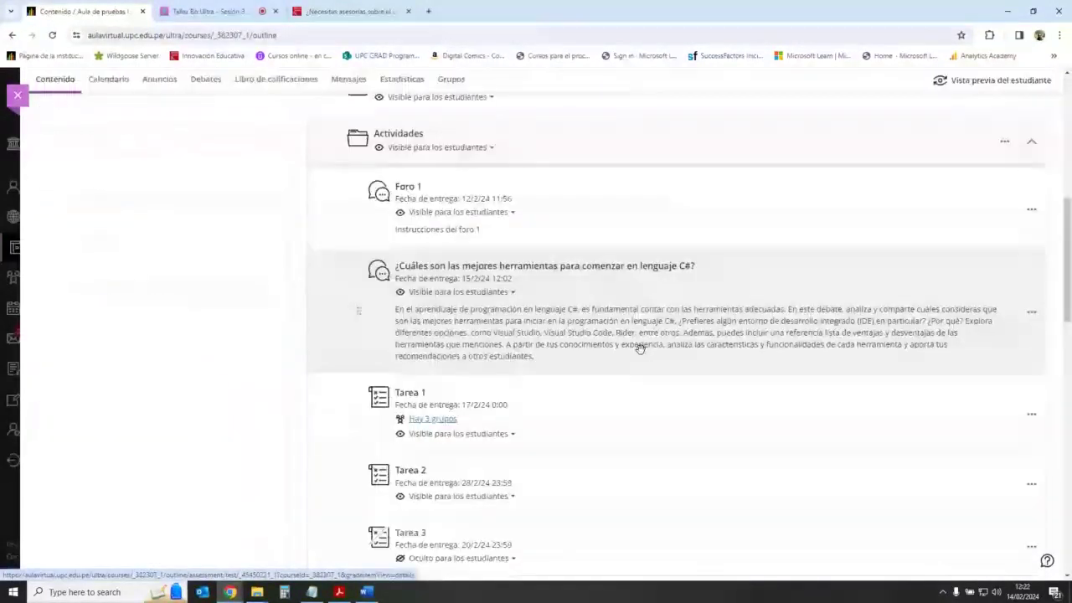
scroll(639, 348, "down", 3)
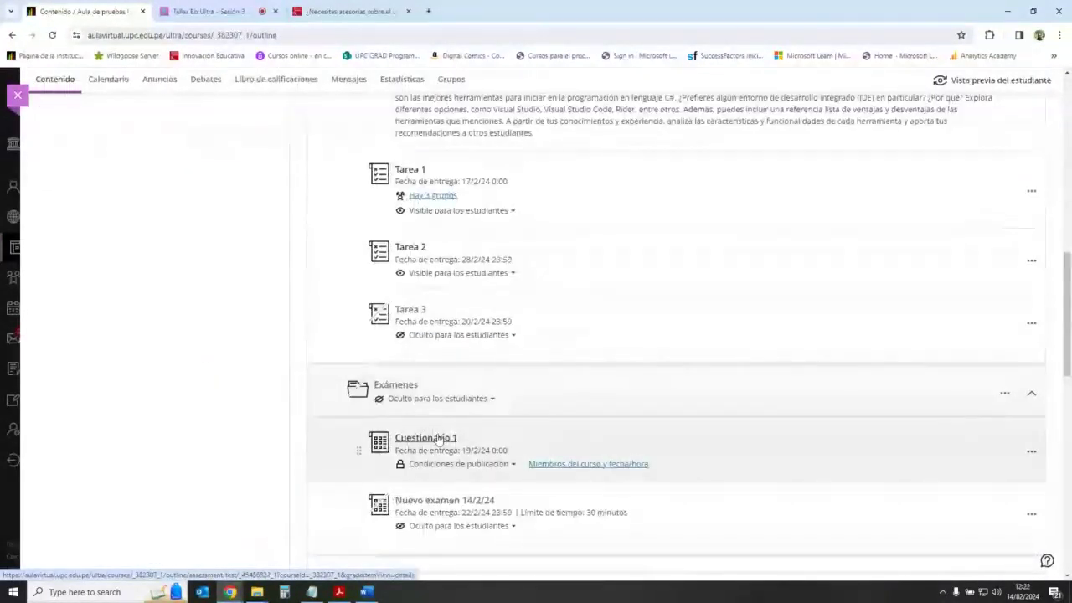
left_click(459, 473)
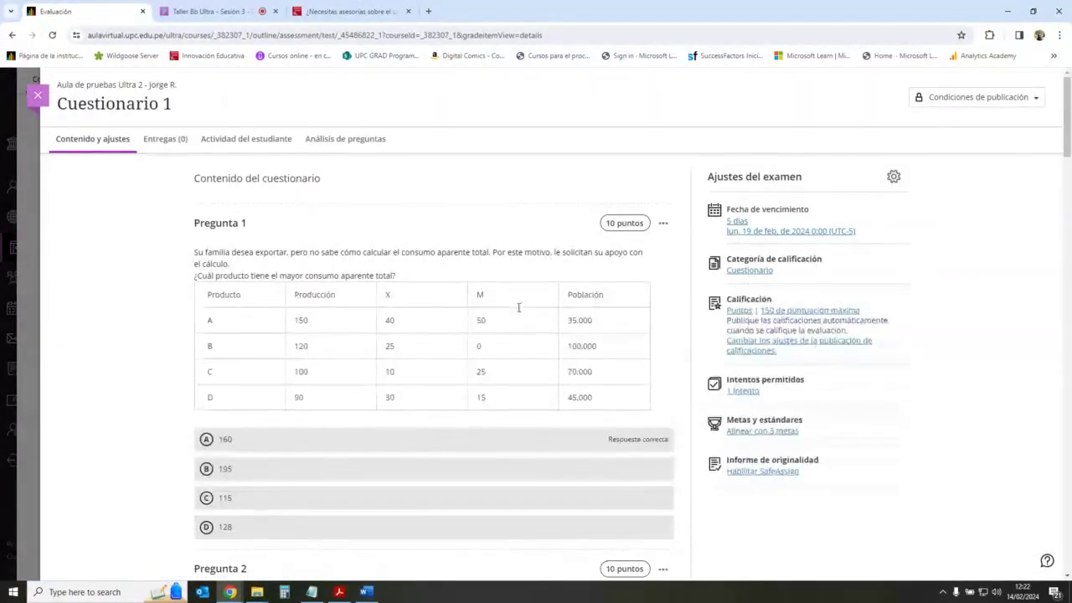
left_click(37, 95)
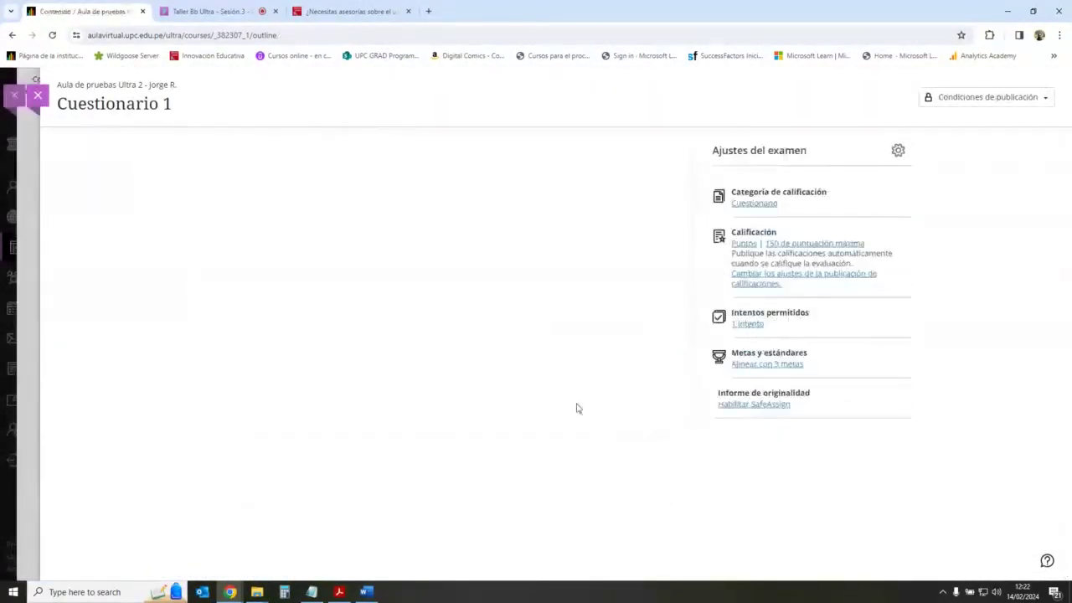
Step: Create a new exam below the Exámenes folder via Crear > Examen
scroll(662, 402, "down", 2)
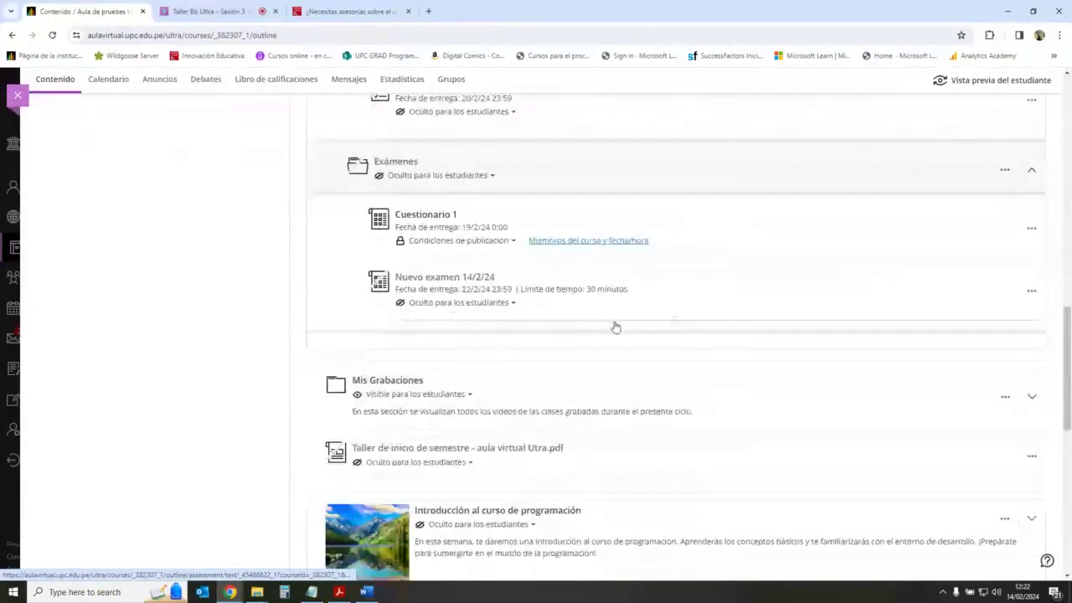
left_click(676, 321)
left_click(672, 344)
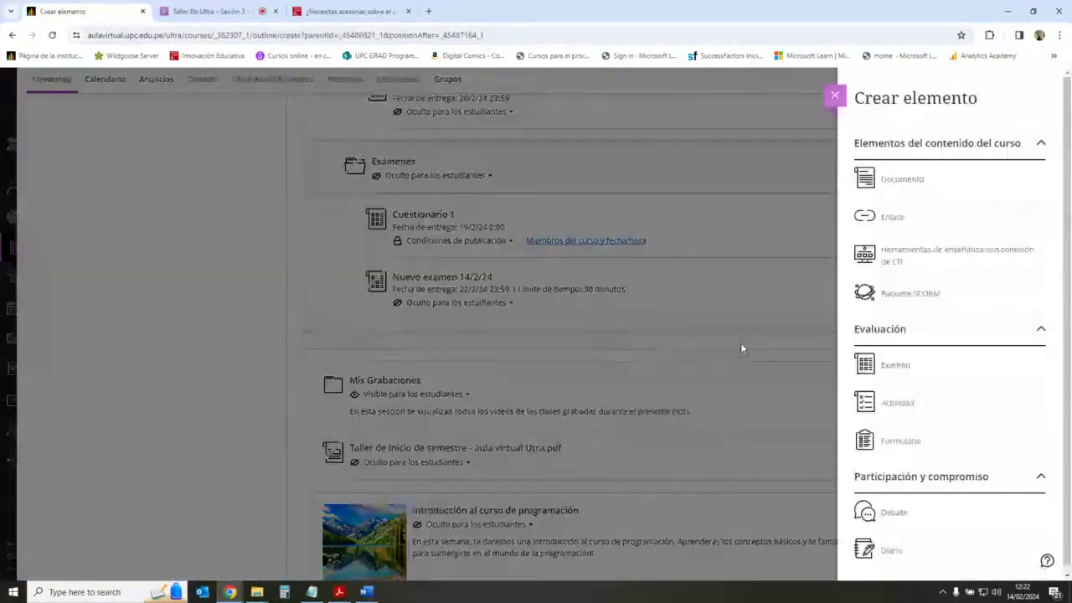
left_click(894, 366)
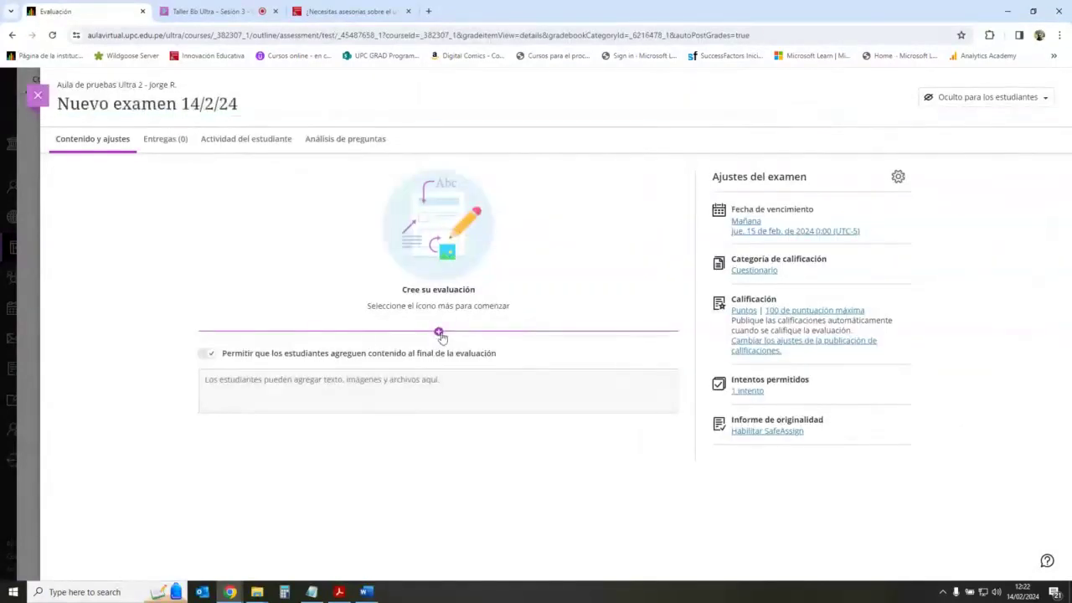
Step: Browse Cuestionario 1's questions in Reutilizar preguntas, close without copying, and return to Collaborate
left_click(438, 332)
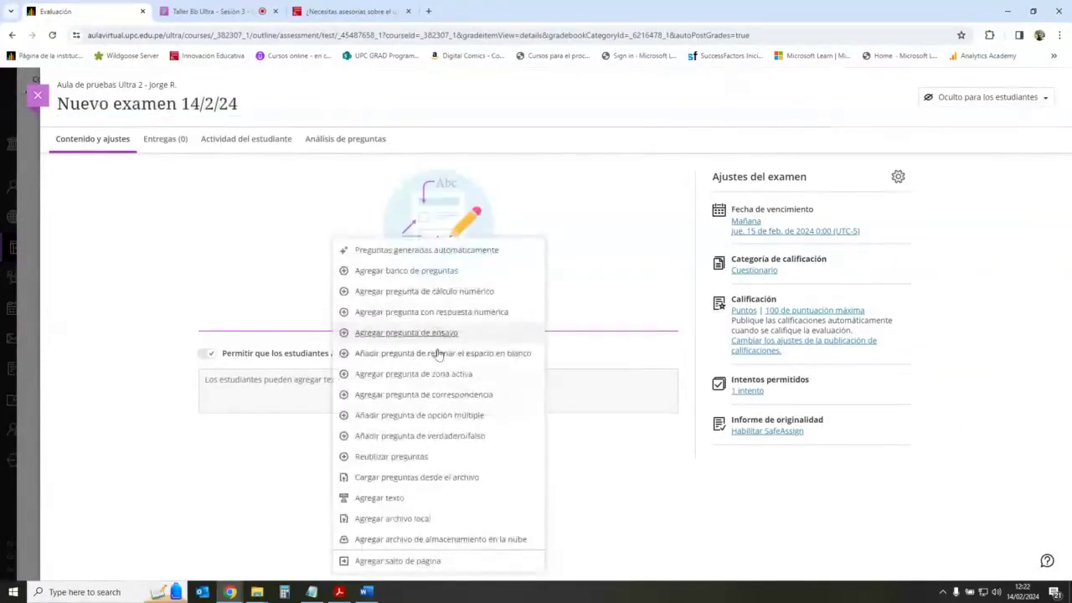
left_click(412, 456)
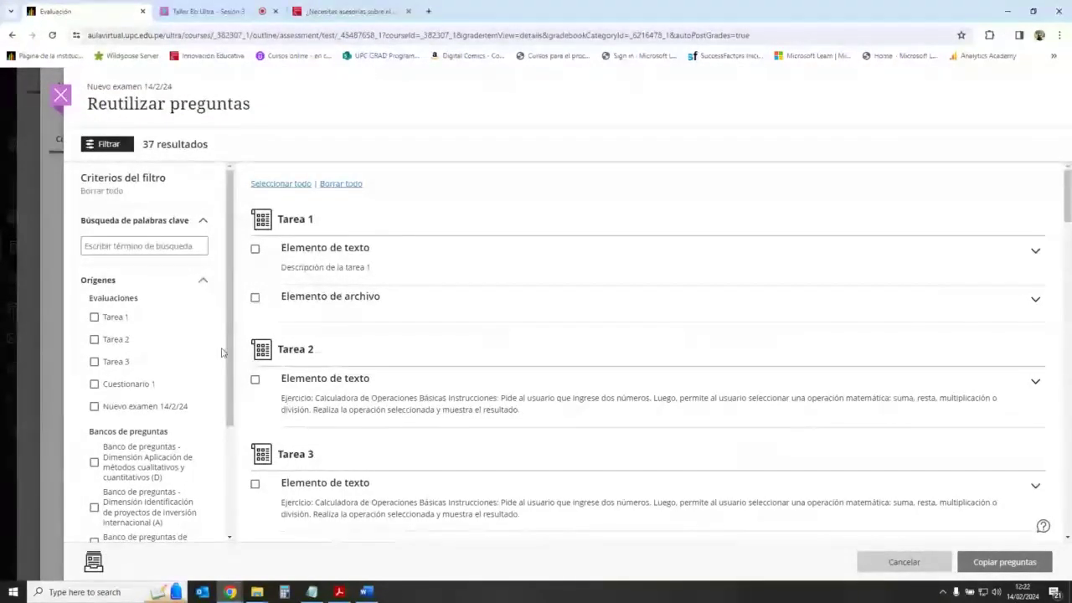
left_click(94, 384)
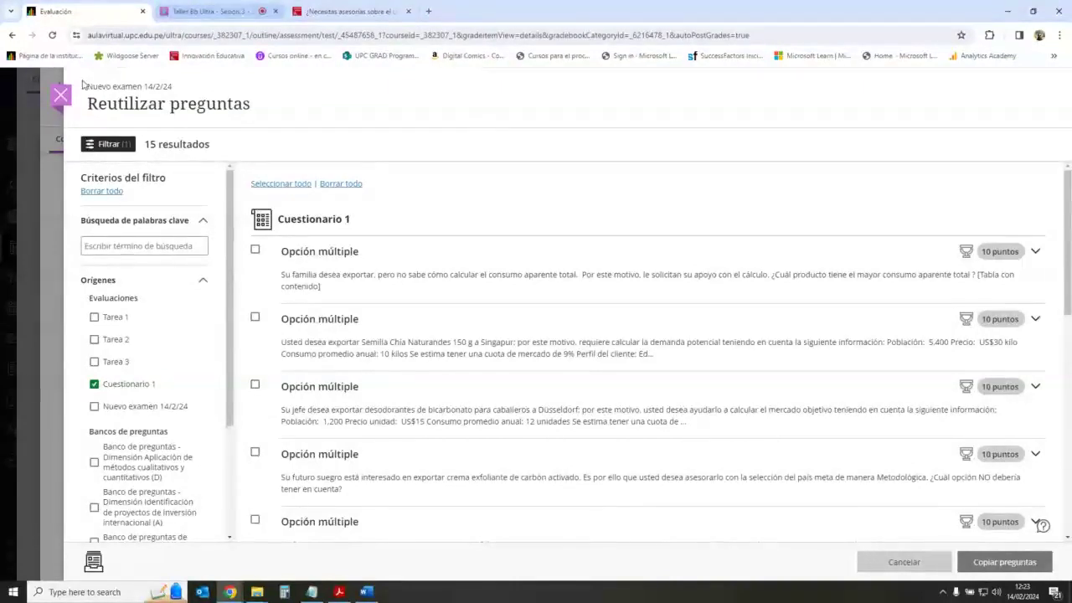
left_click(61, 94)
left_click(210, 11)
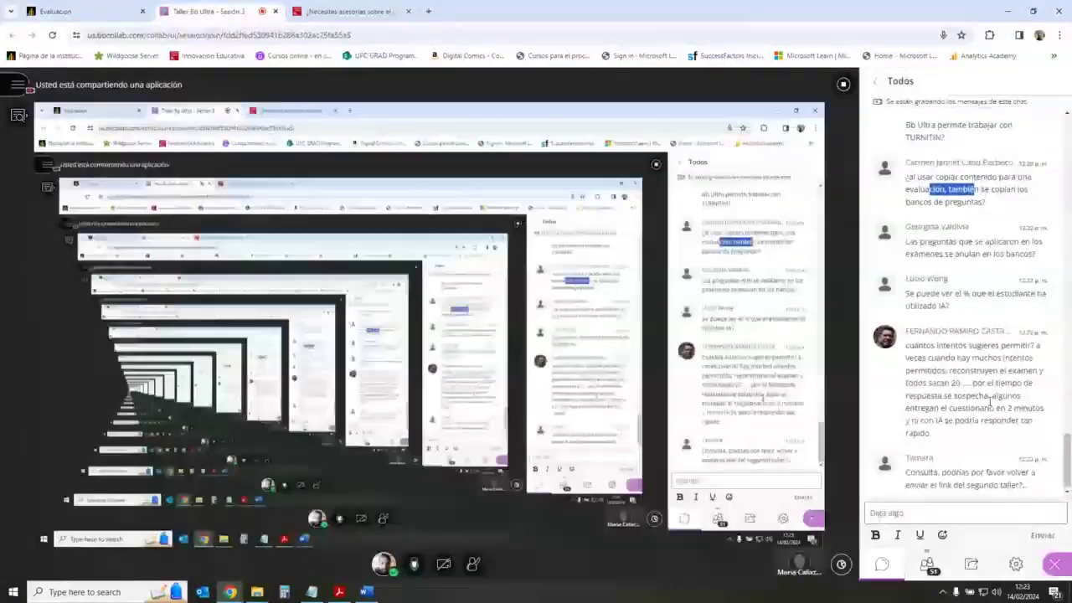
Step: Close the new exam and copy the Sesión 2 recording link from Class Collaborate's recordings
left_click(92, 8)
left_click(17, 94)
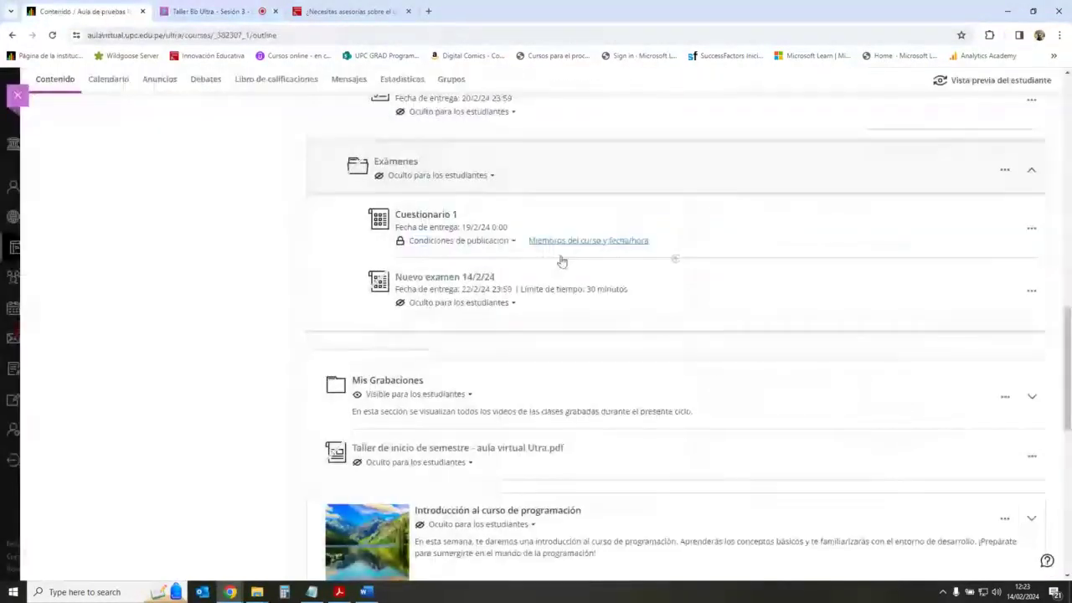
scroll(561, 262, "up", 10)
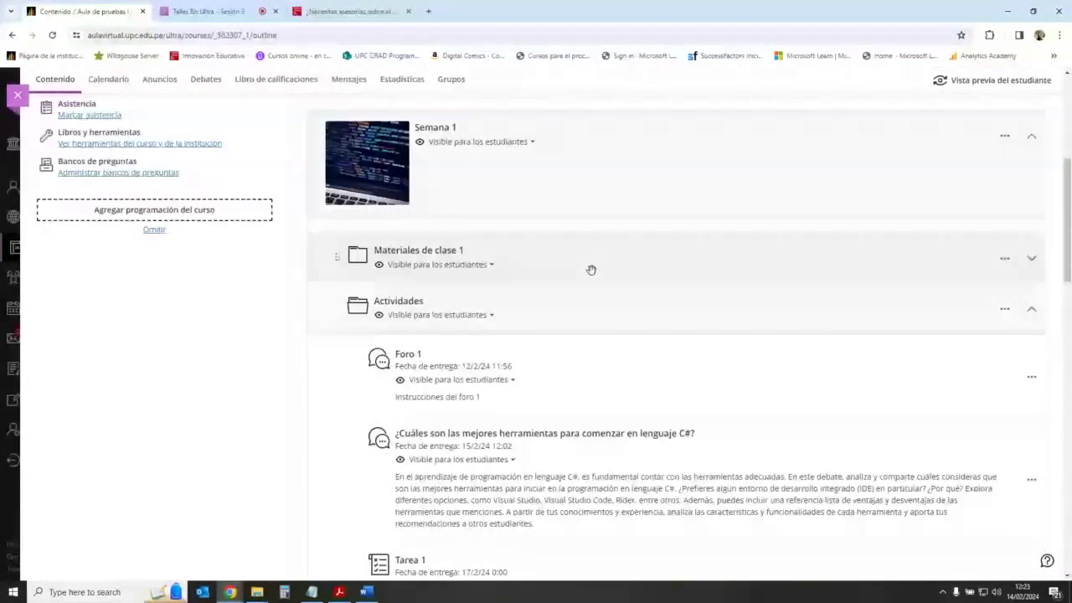
scroll(592, 270, "up", 5)
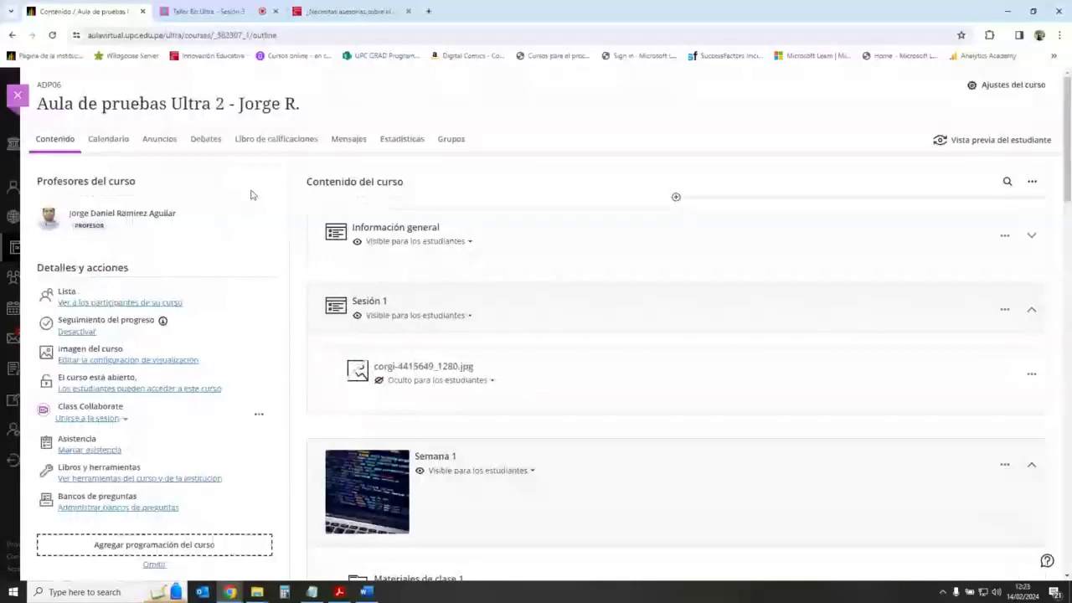
scroll(337, 270, "down", 1)
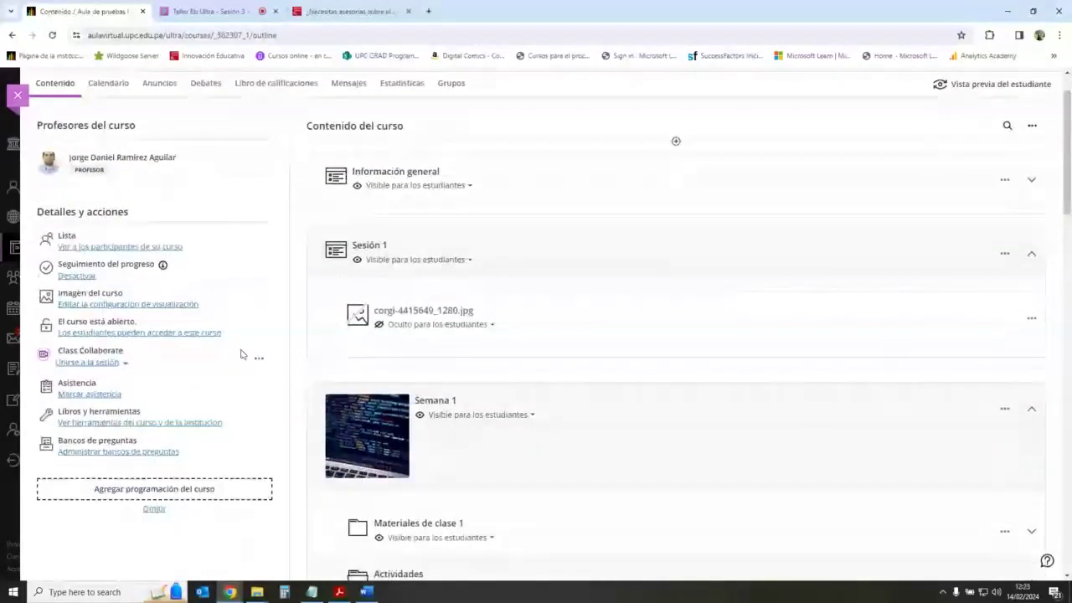
left_click(259, 358)
left_click(212, 489)
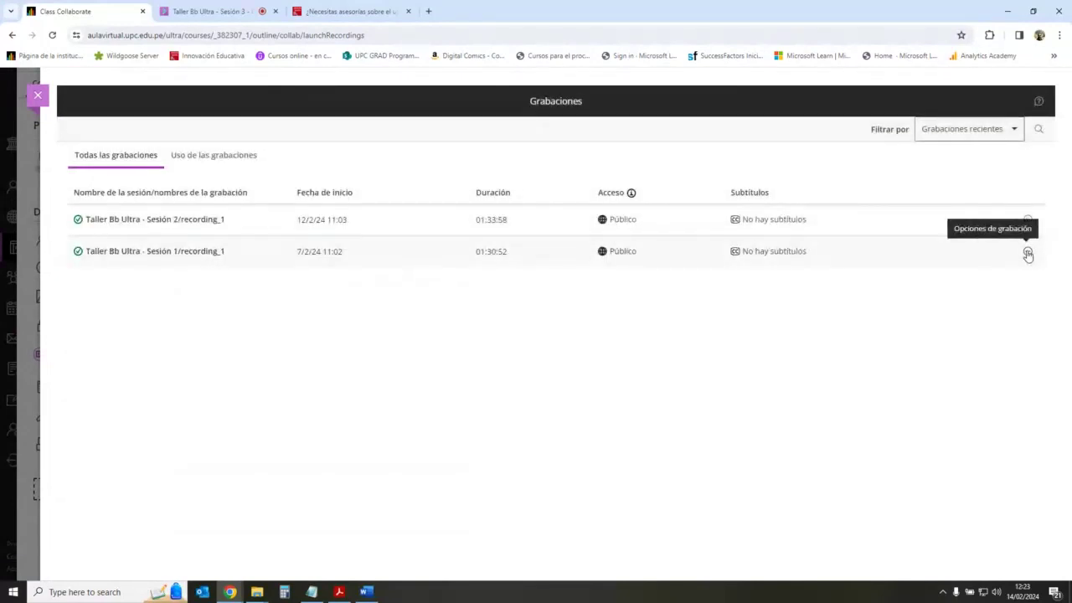
left_click(1028, 220)
left_click(947, 327)
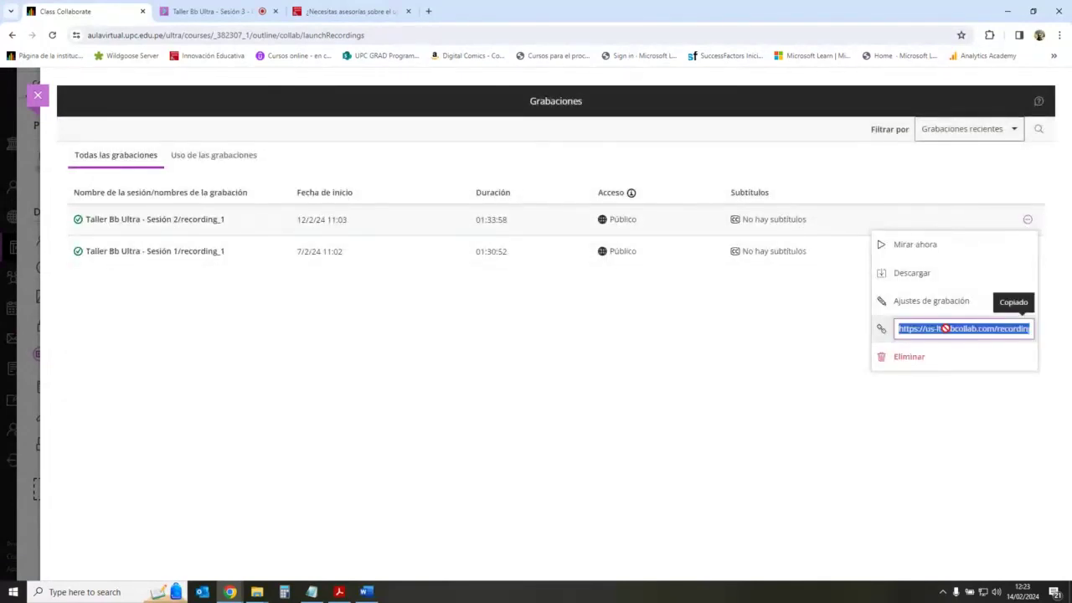
Step: Post the Sesión 2 recording link in the Collaborate chat and return to the Grabaciones list
key("ctrl+Tab")
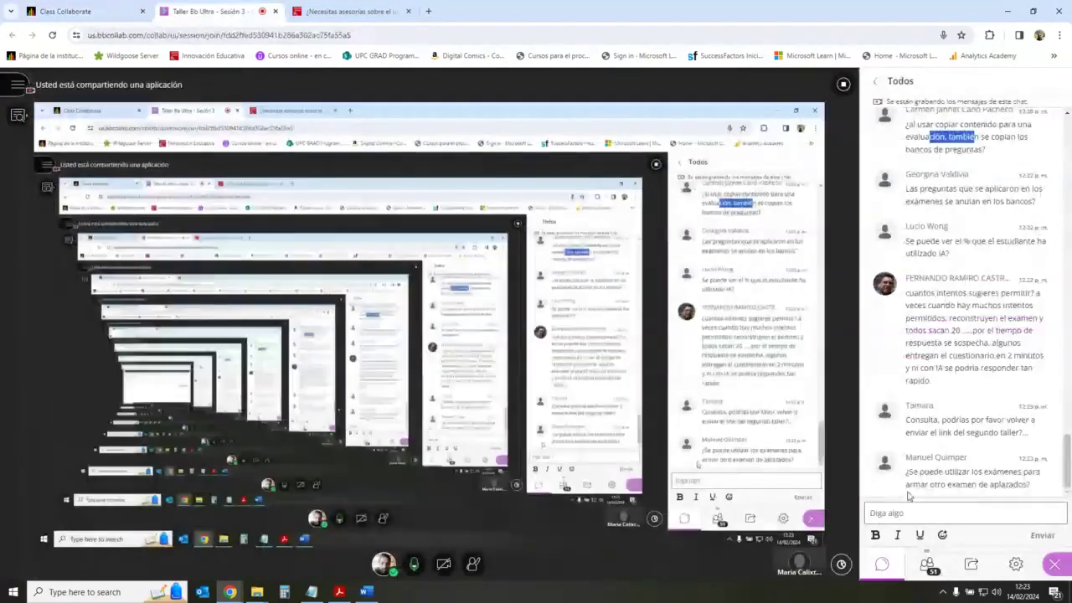
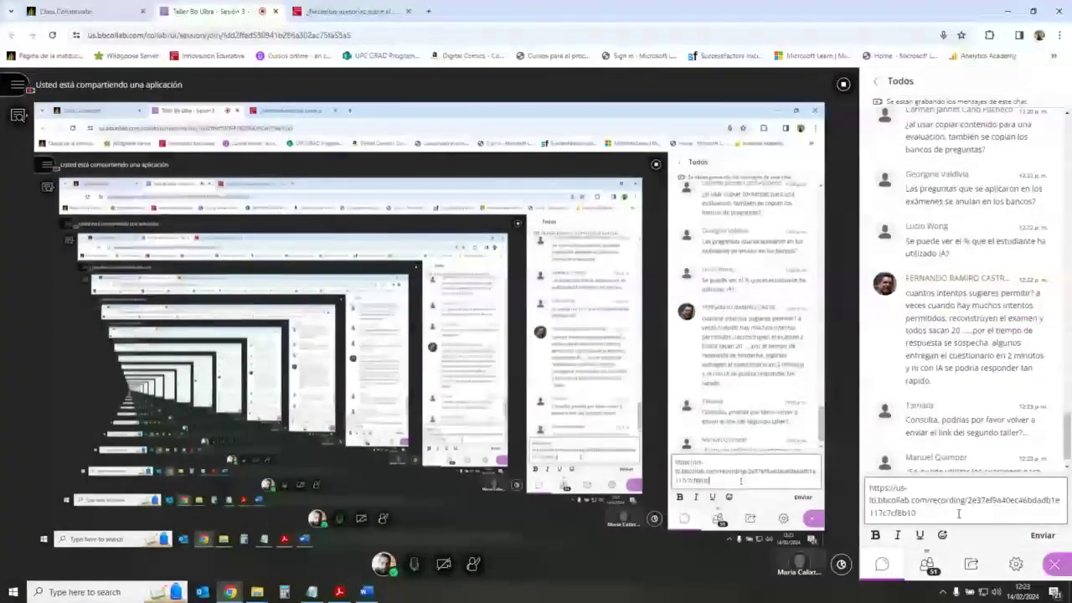
key("Return")
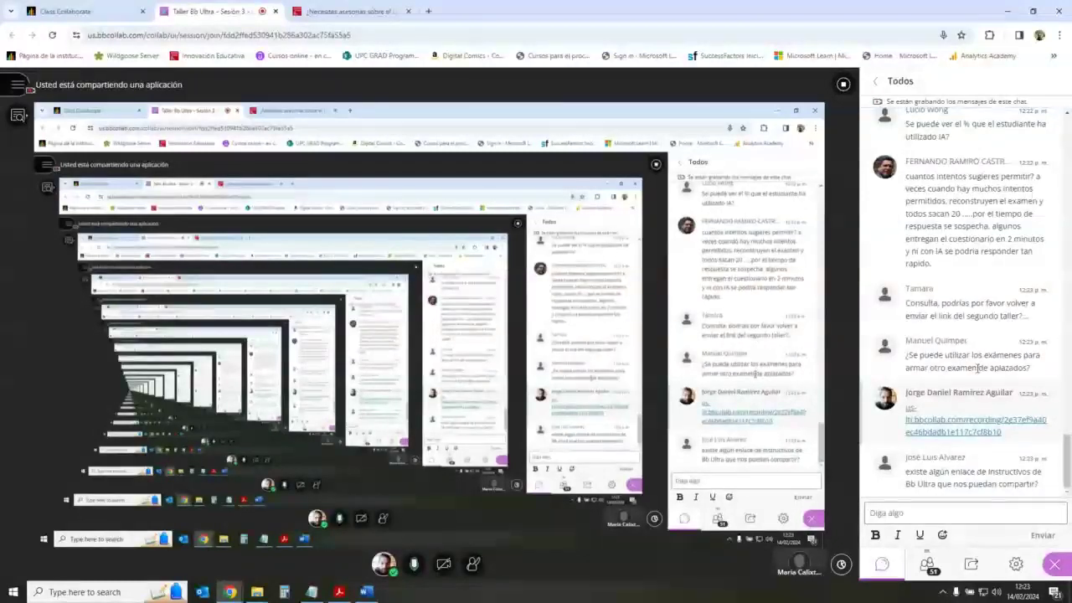
left_click(963, 513)
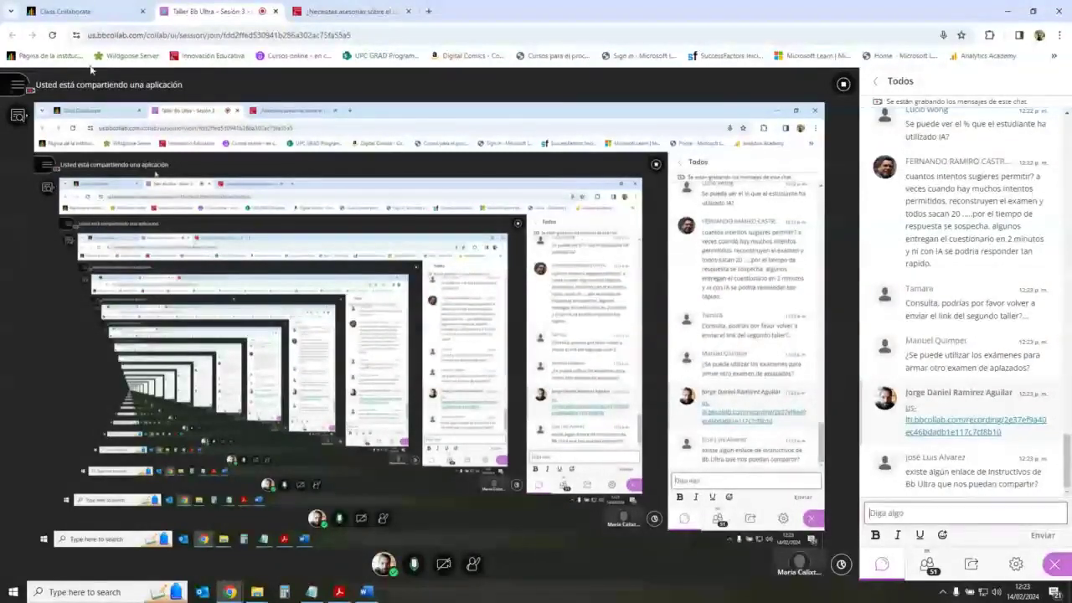
left_click(75, 10)
left_click(612, 325)
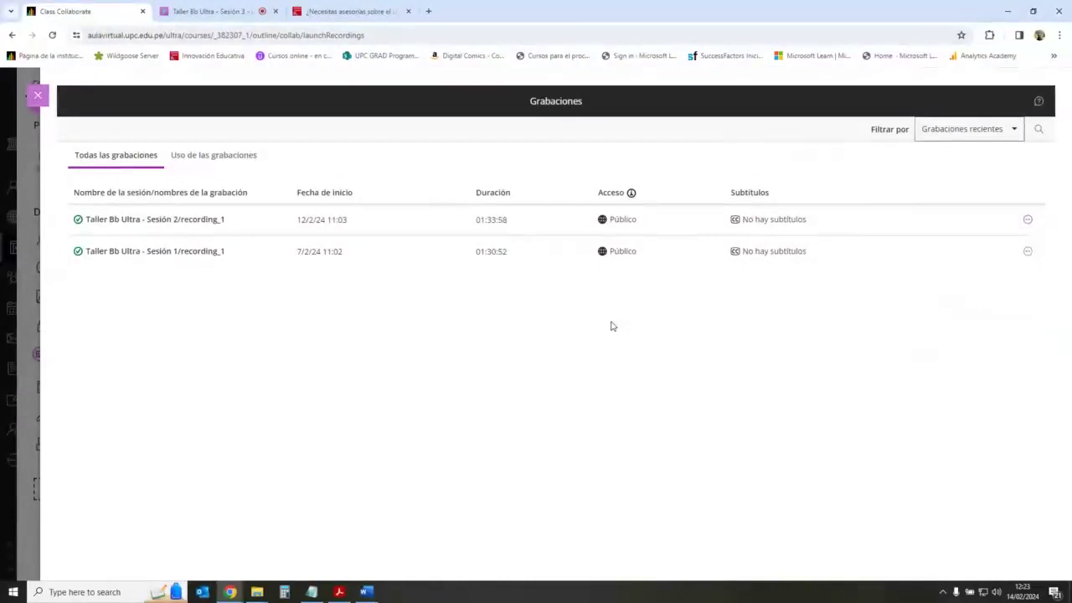
Step: Close the Grabaciones panel and expand the Materiales de clase 1 folder
left_click(38, 95)
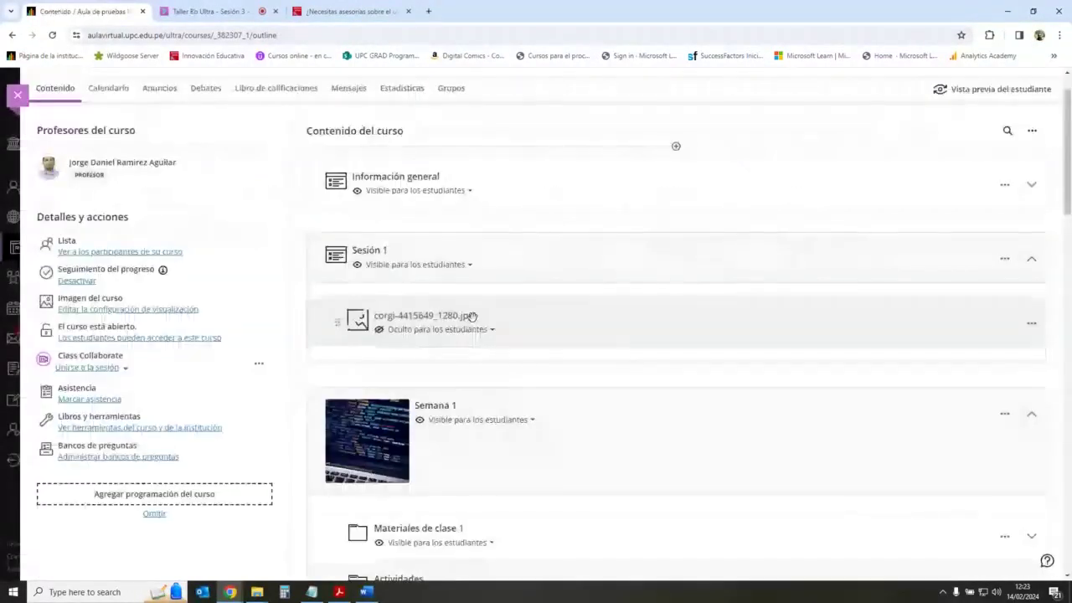
scroll(531, 347, "down", 3)
scroll(531, 347, "down", 2)
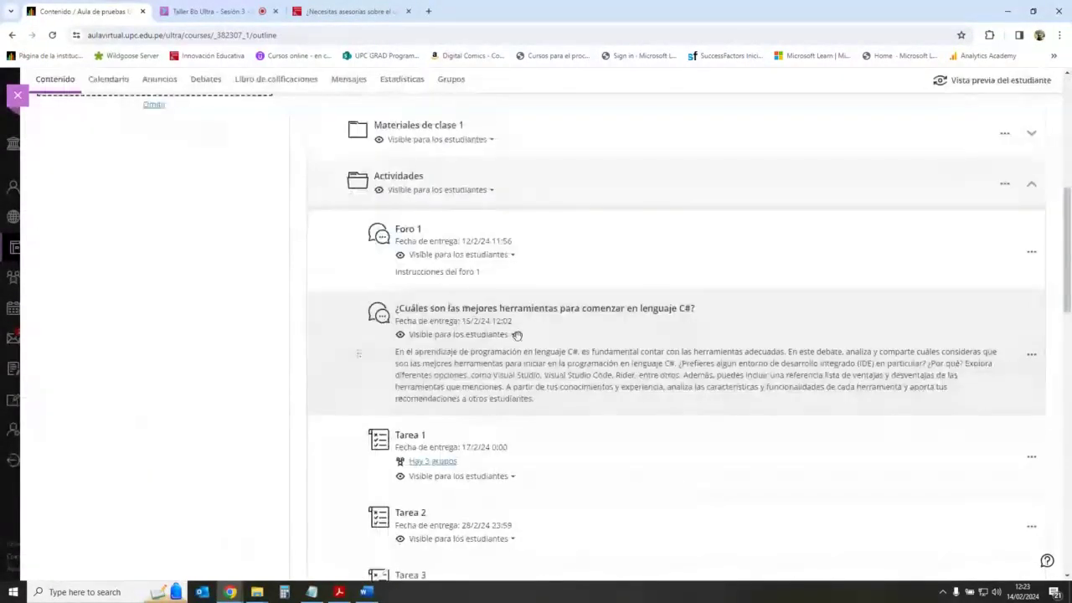
scroll(687, 246, "up", 5)
scroll(677, 423, "down", 2)
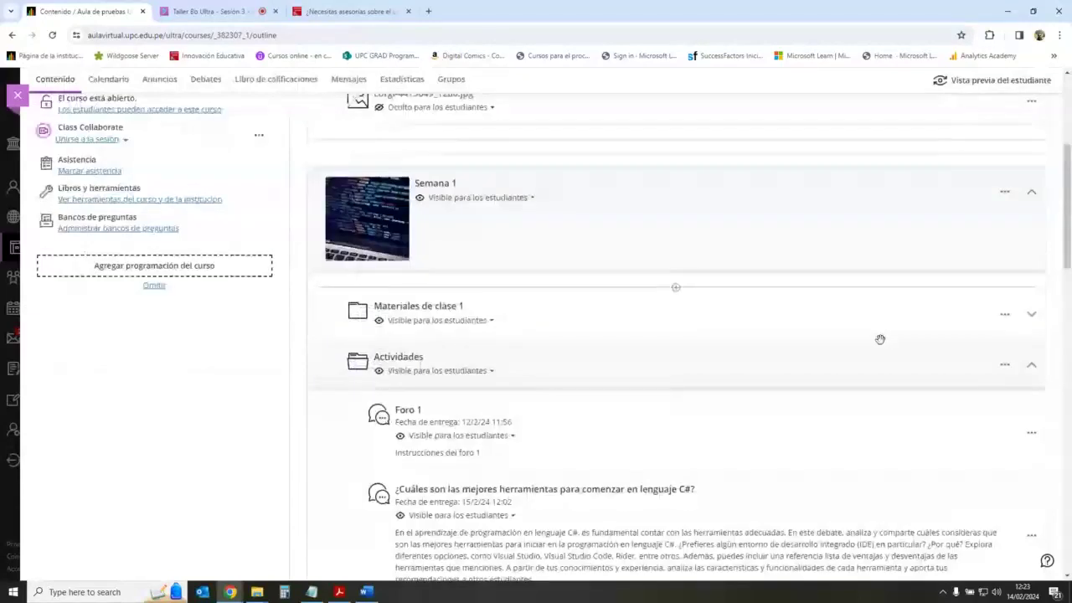
left_click(677, 310)
scroll(636, 335, "down", 3)
scroll(636, 335, "up", 5)
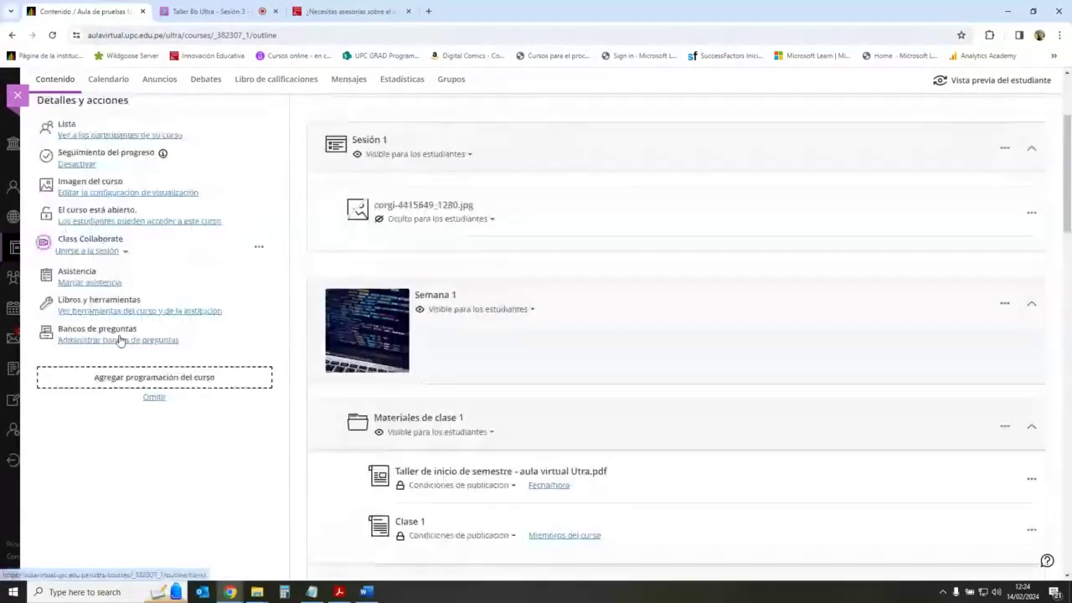
Step: Look inside Banco de preguntas de Ensayo from the question banks page, then close it unchanged
left_click(124, 340)
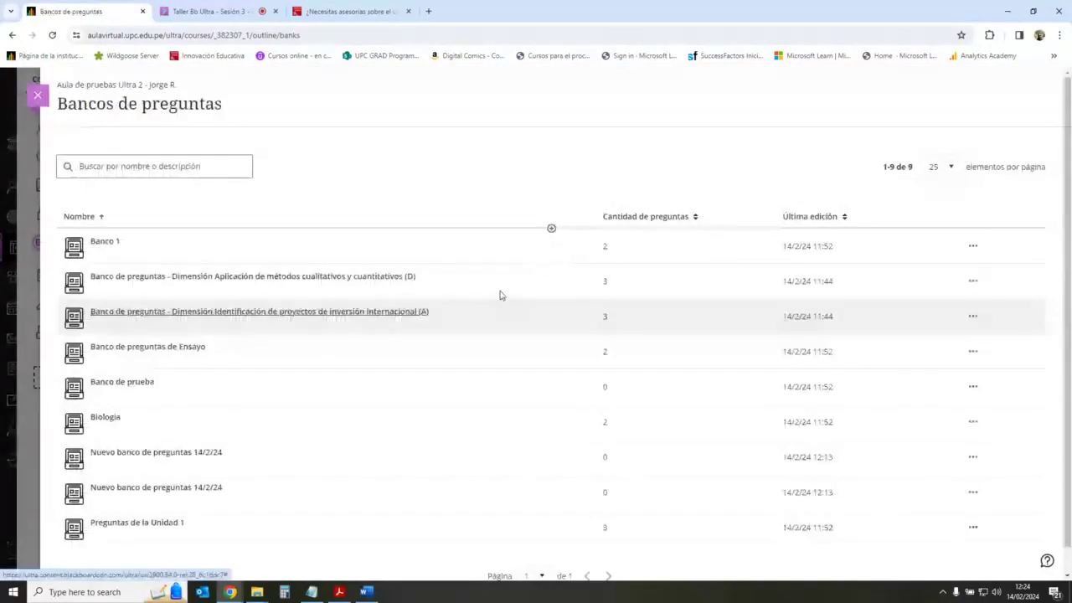
left_click(551, 228)
left_click(516, 213)
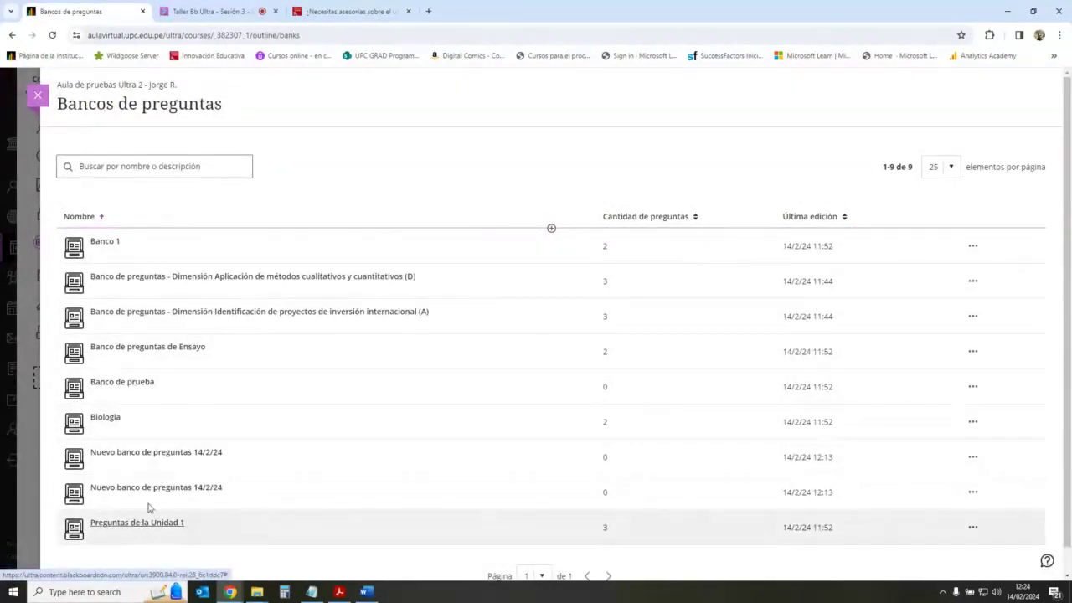
left_click(176, 350)
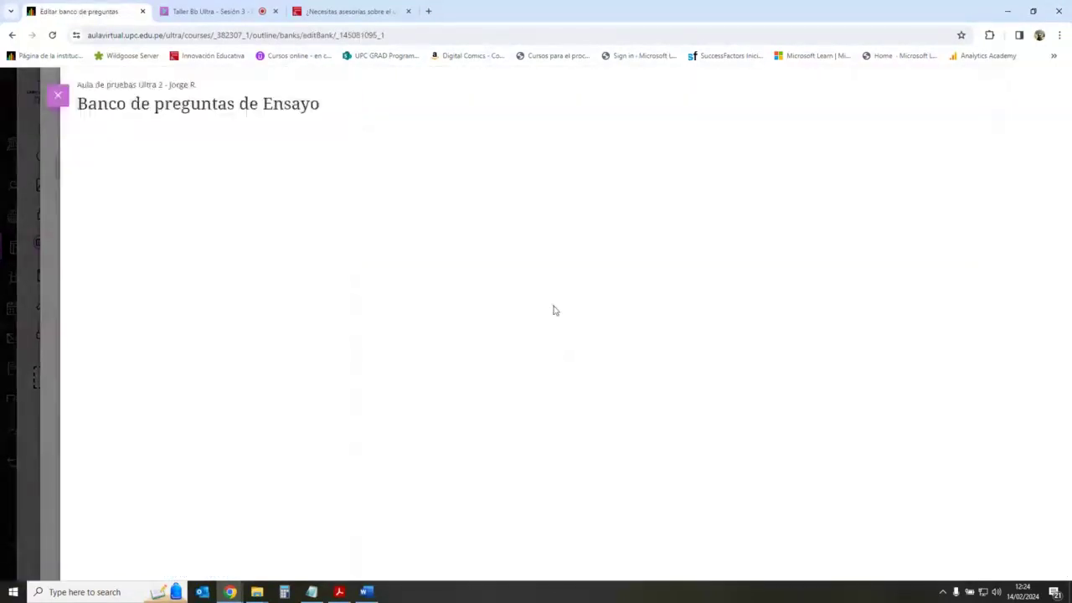
left_click(647, 279)
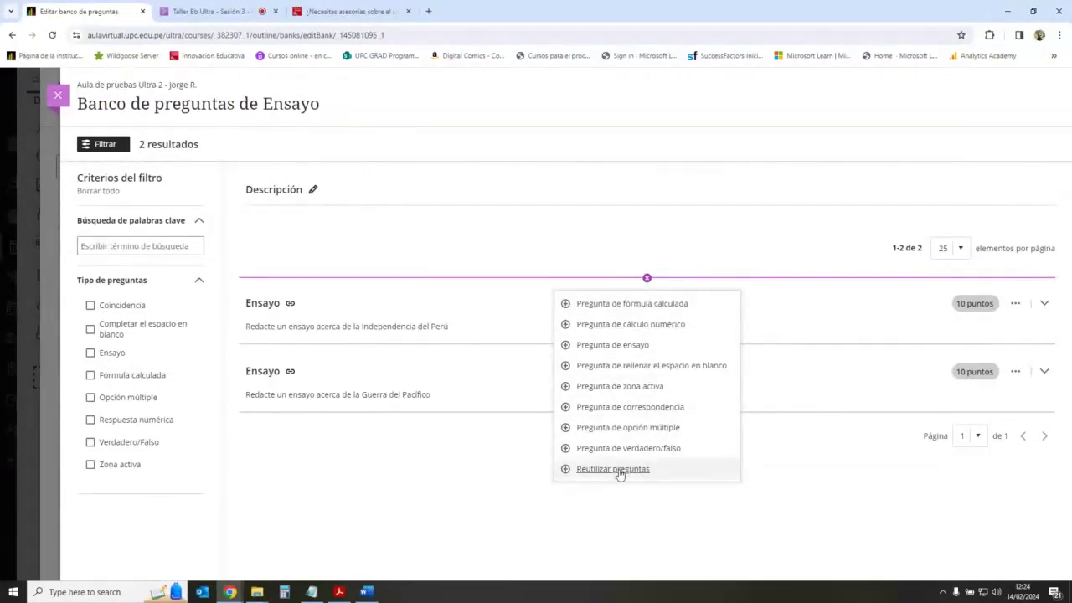
left_click(57, 96)
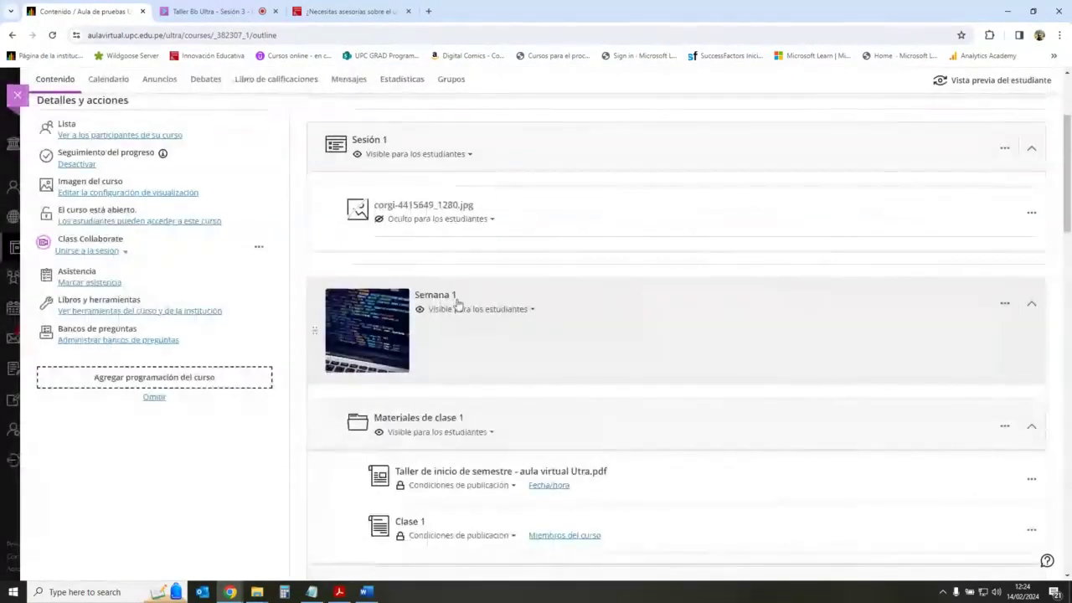
scroll(681, 285, "down", 3)
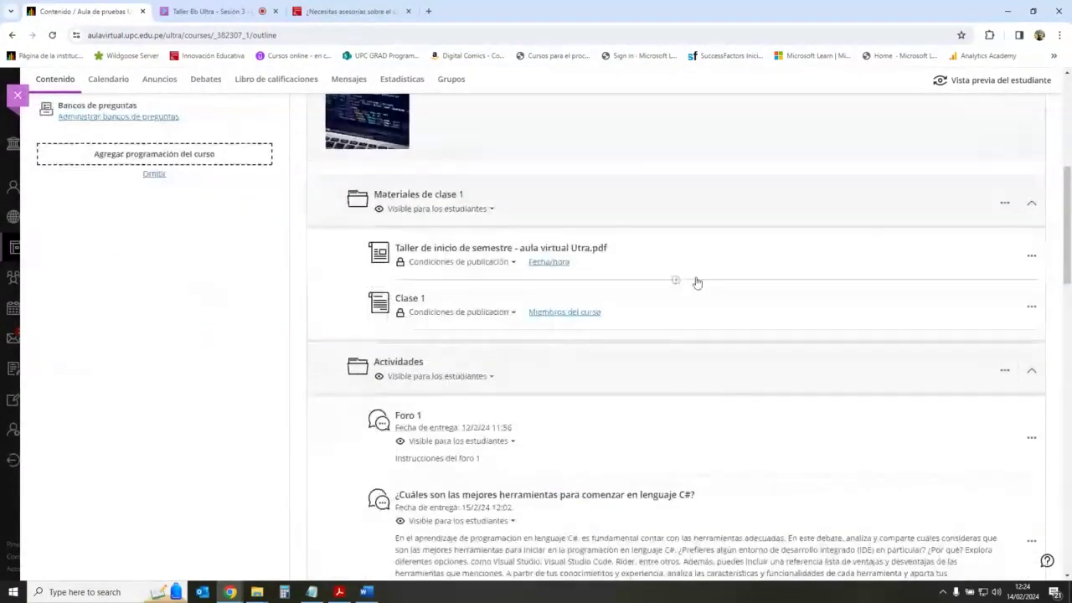
scroll(697, 283, "up", 4)
scroll(675, 350, "down", 2)
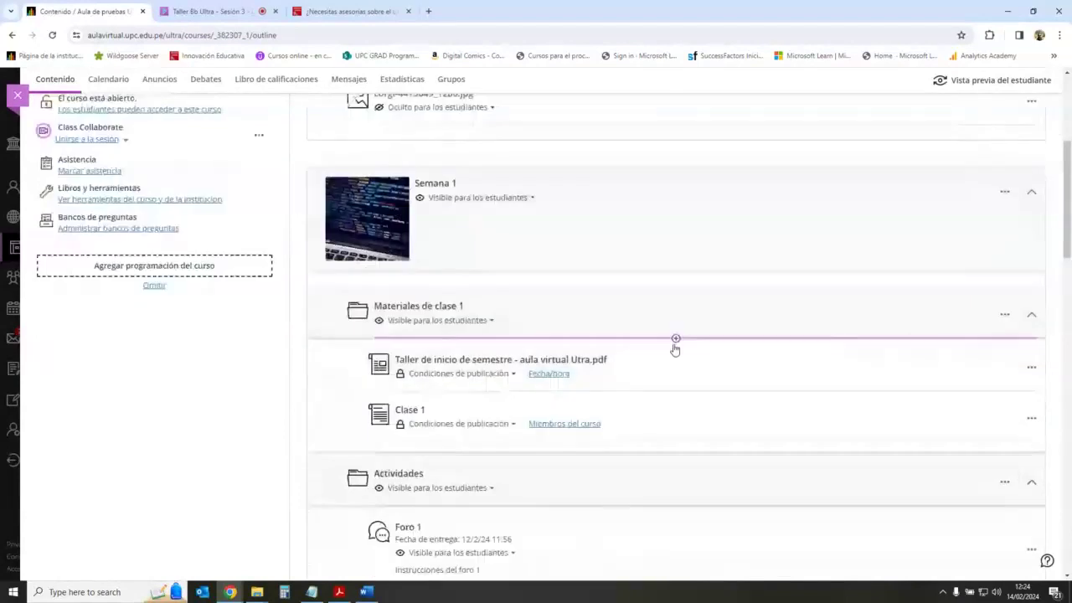
scroll(675, 350, "down", 6)
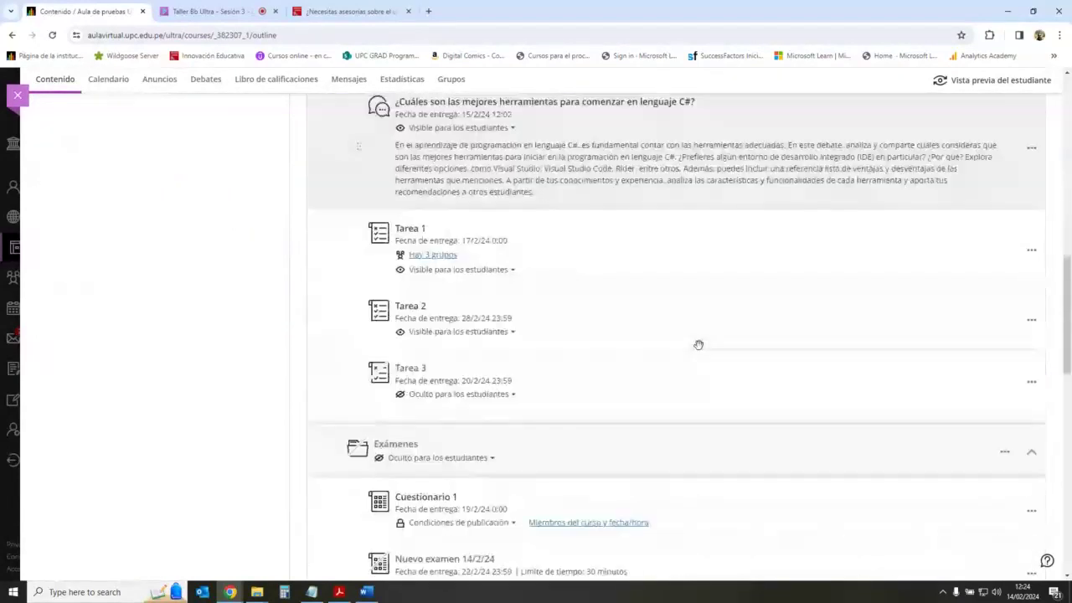
Step: Create a new exam, Nuevo examen 14/2/24, at the end of Exámenes and list its question types
scroll(699, 344, "down", 2)
left_click(676, 439)
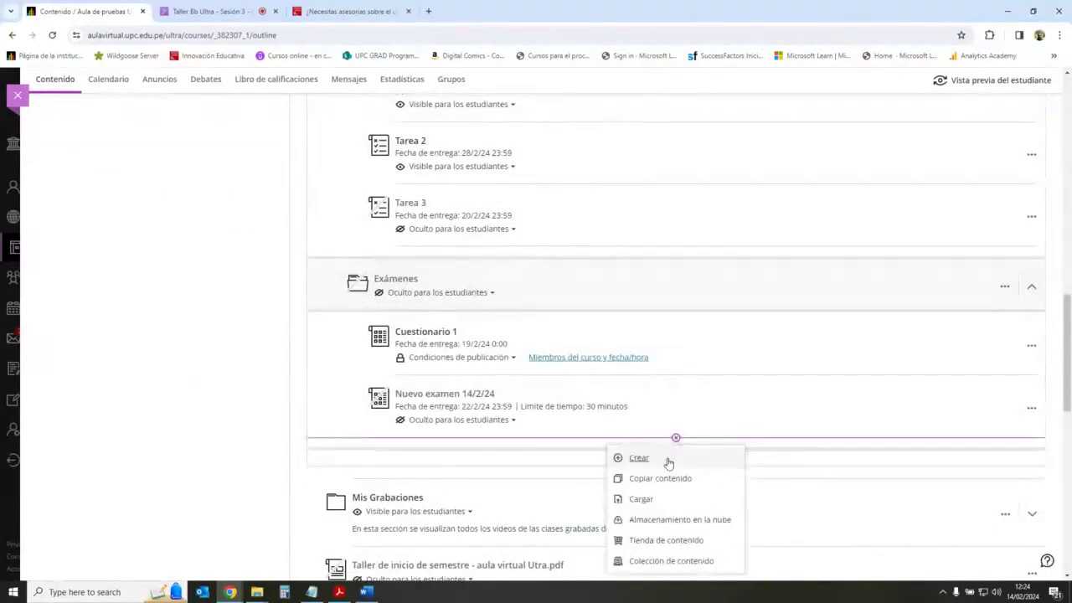
left_click(668, 459)
left_click(895, 363)
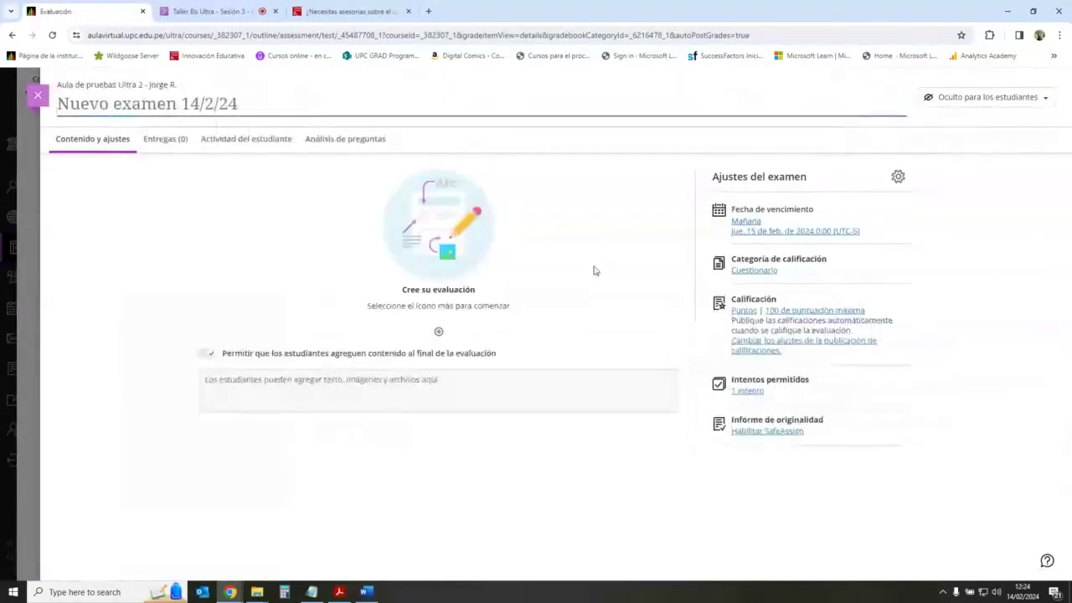
left_click(439, 333)
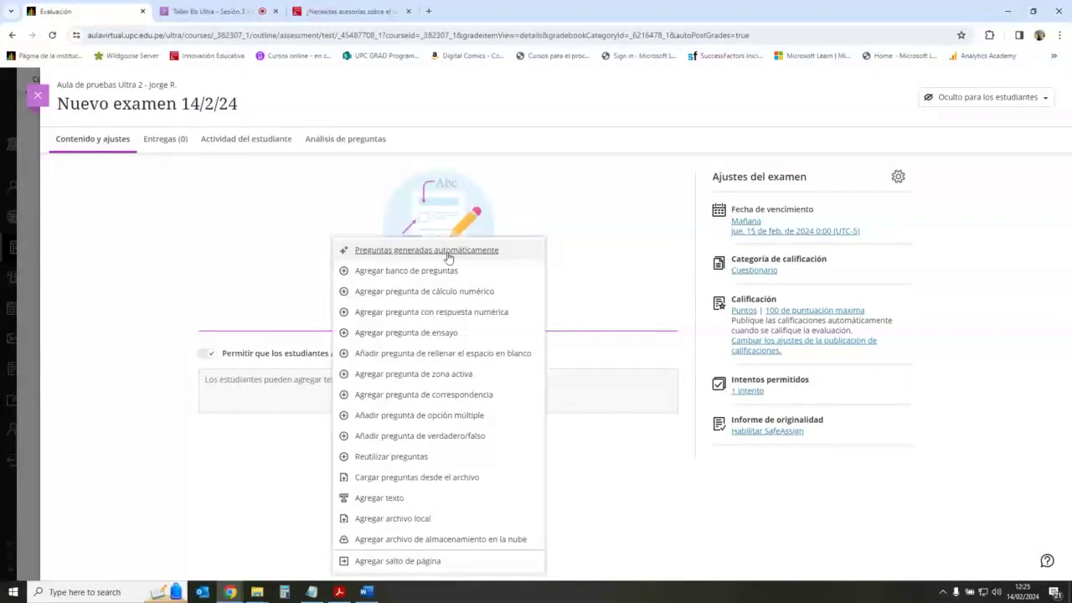
Step: Describe the AI generator's quiz as 'Crea un cuestionario acerca del uso de la intelligencia artificial en la educación'
left_click(448, 251)
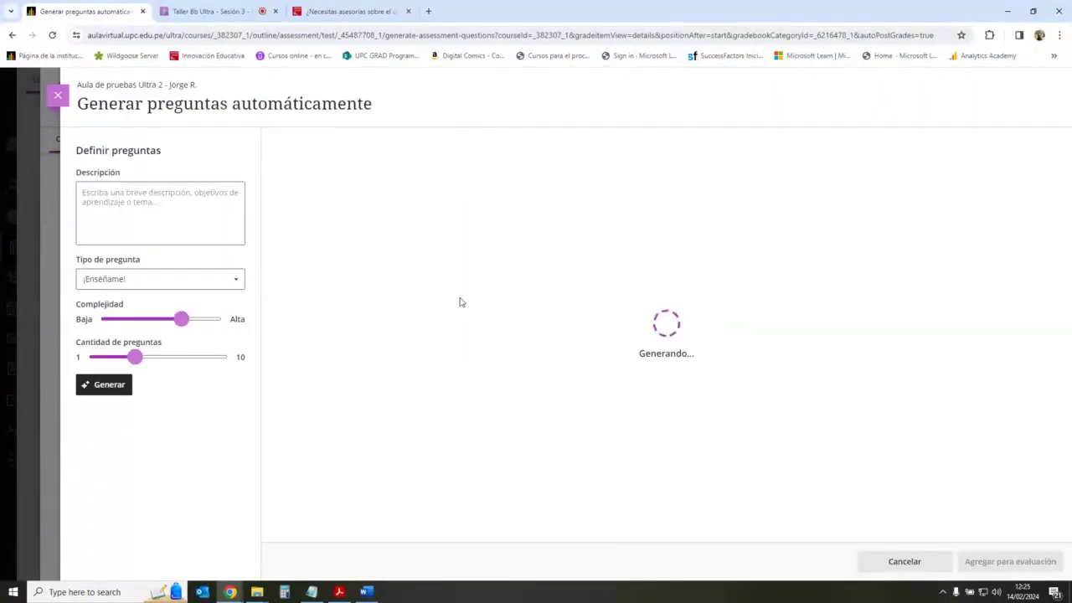
left_click(191, 203)
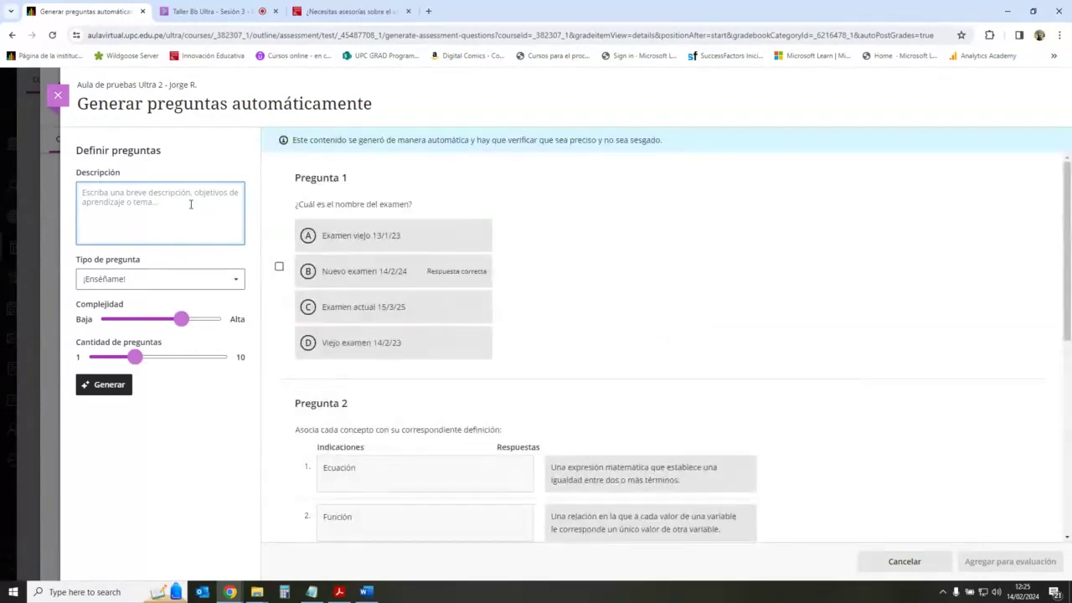
type("C")
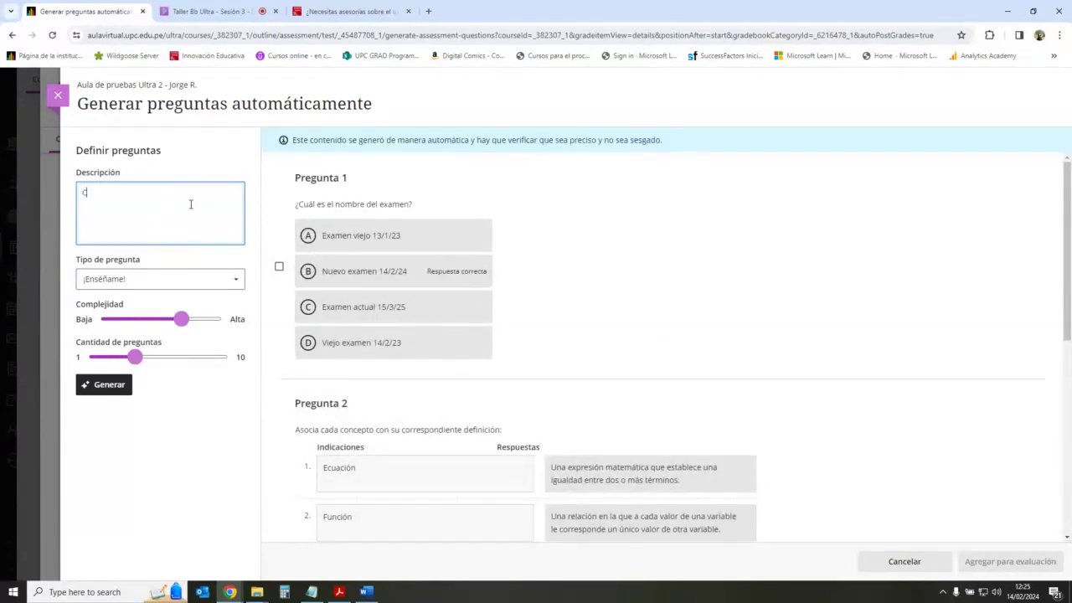
type("rea un cuestionario de")
key("BackSpace")
key("BackSpace")
type("acerca del uso de la")
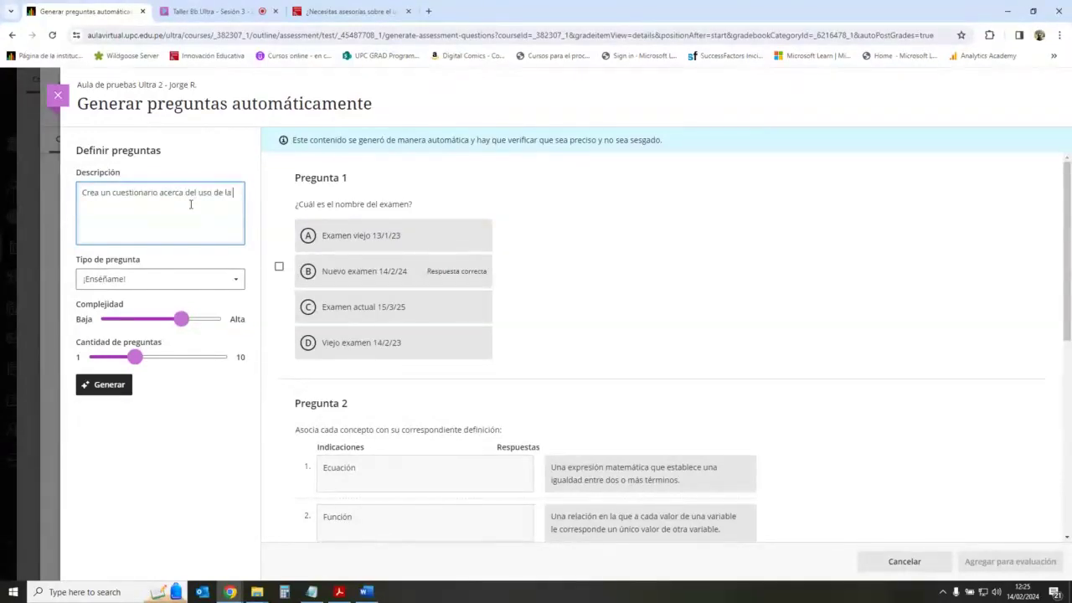
type(" intelligencia artificial en la edu")
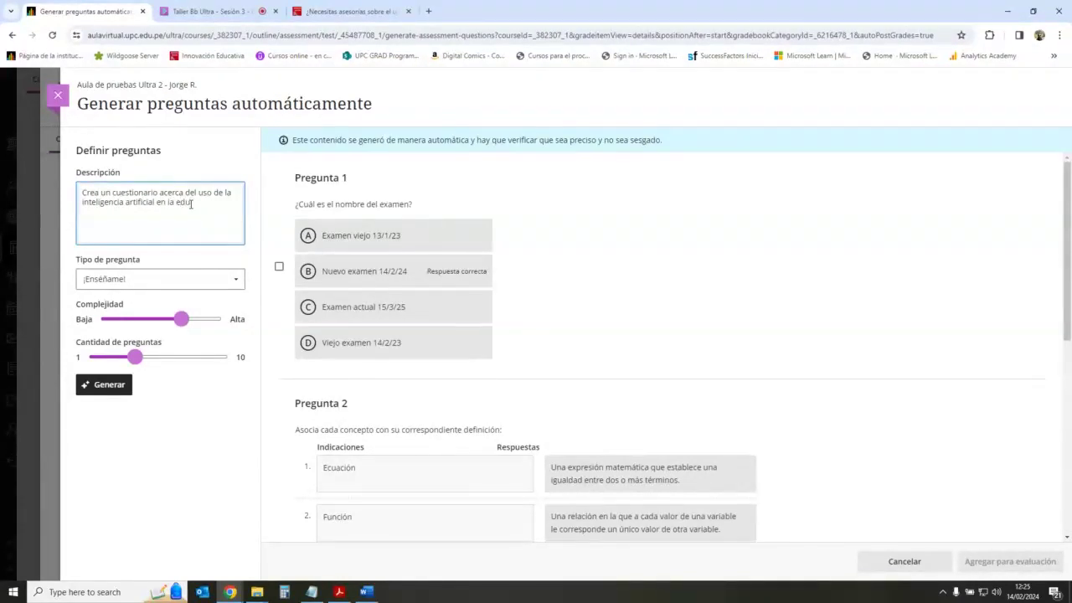
type("cación")
left_click_drag(222, 205, 82, 193)
left_click_drag(224, 206, 72, 193)
left_click_drag(216, 204, 66, 191)
left_click_drag(226, 204, 72, 195)
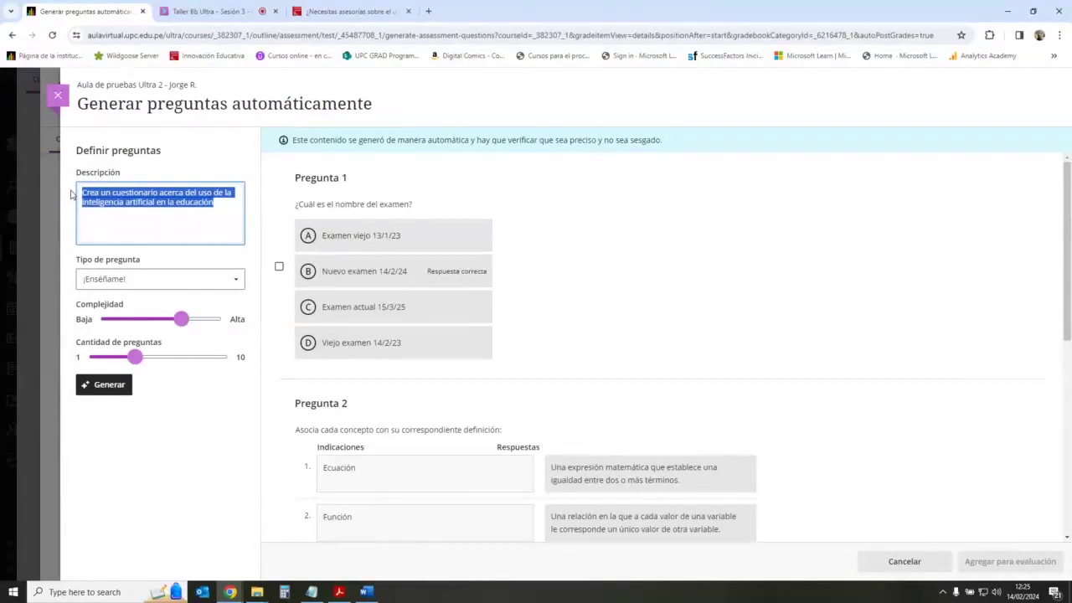
left_click_drag(218, 204, 176, 203)
triple_click(134, 206)
left_click(130, 203)
Step: Set the generator to Opción múltiple questions, complexity Alta, quantity 10
left_click(167, 289)
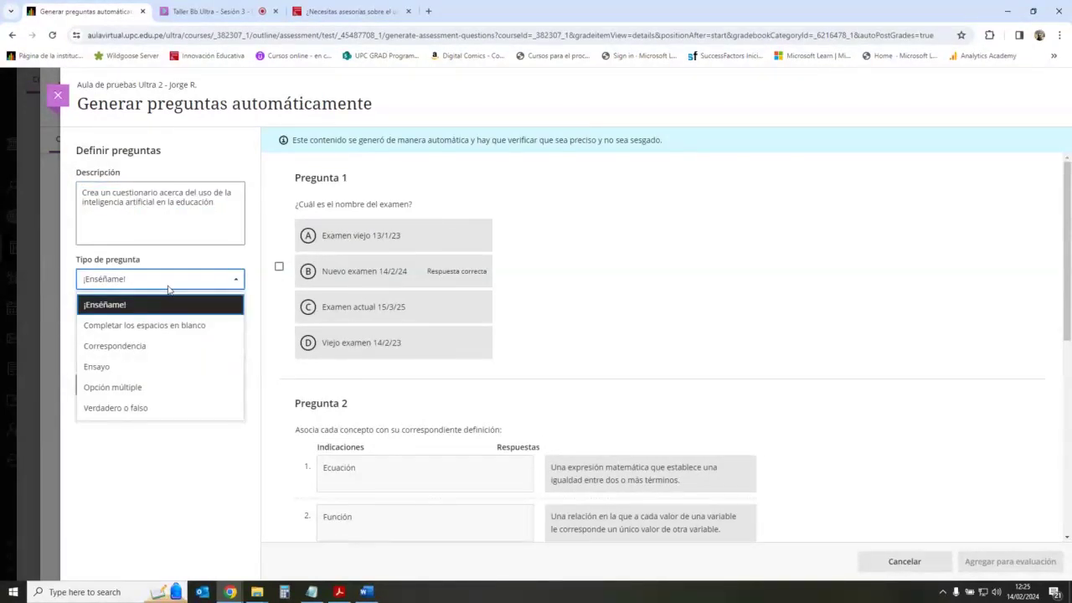
left_click(165, 387)
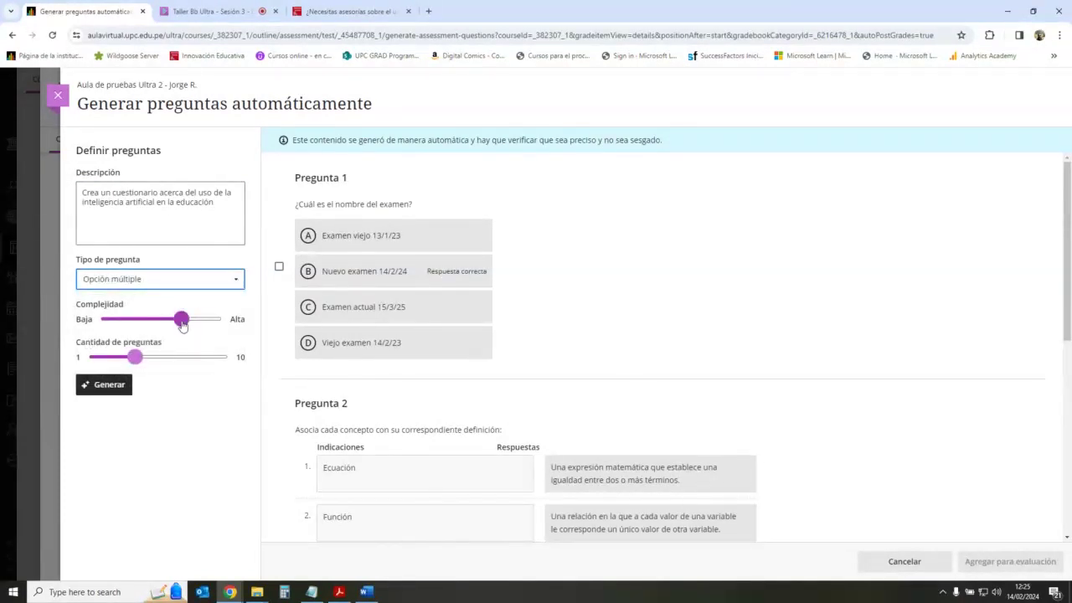
left_click_drag(181, 325, 228, 324)
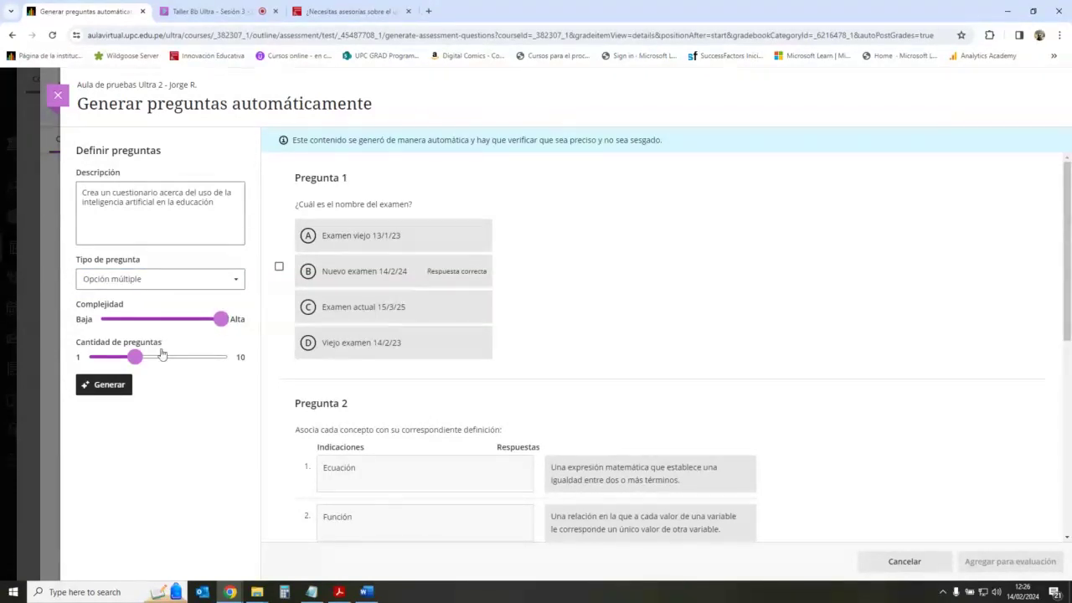
left_click_drag(137, 360, 238, 358)
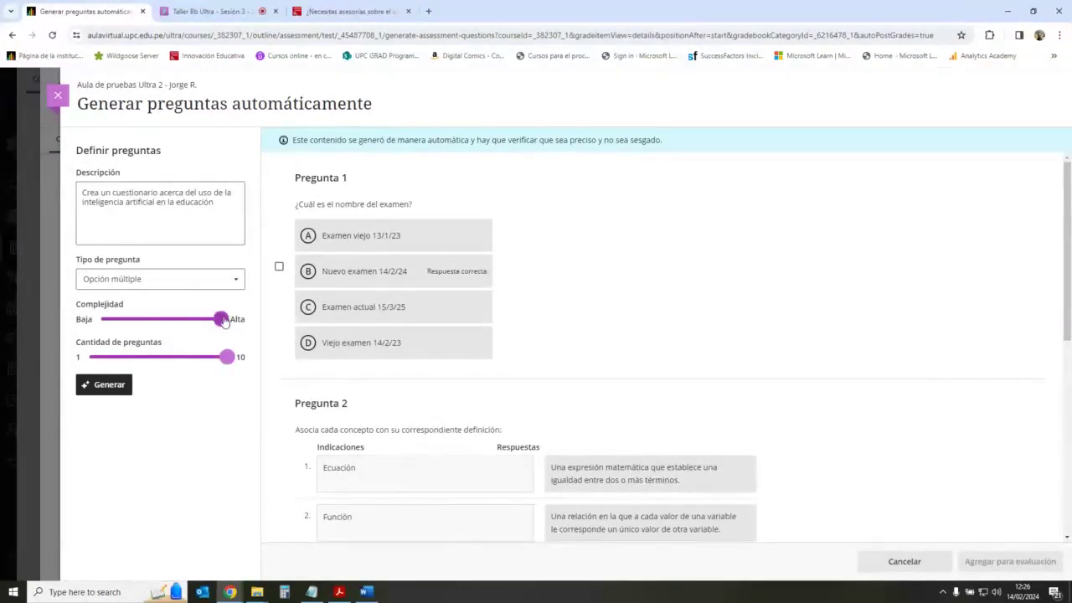
left_click_drag(221, 320, 245, 323)
Step: Generate a fresh set of questions and tick Pregunta 1
left_click(108, 387)
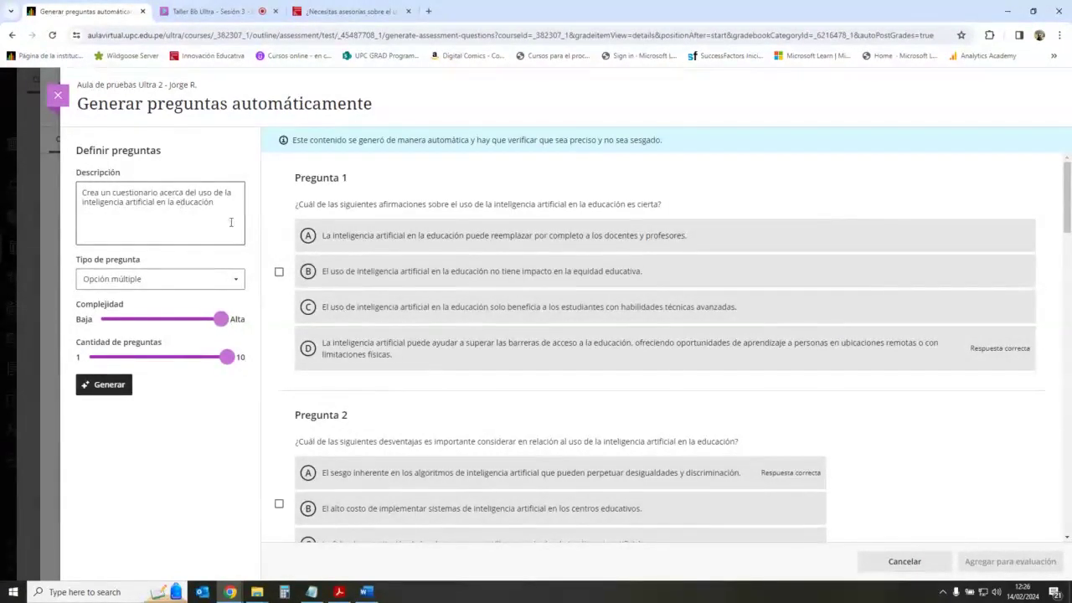
left_click_drag(350, 205, 648, 205)
left_click(558, 201)
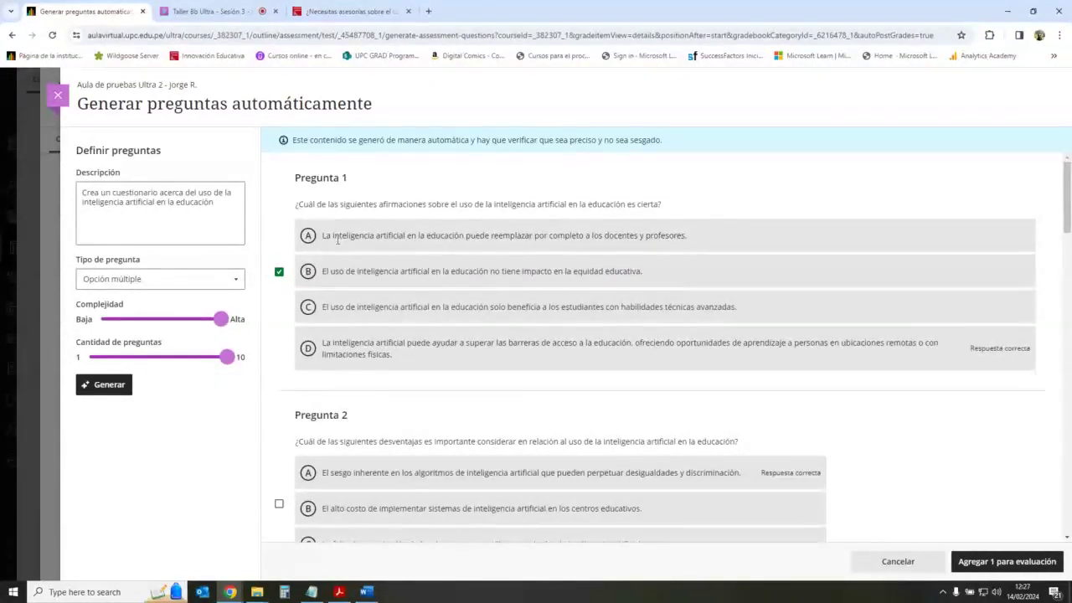
Step: Tick Preguntas 3, 4, 5 and 6 and review the generated list
scroll(645, 253, "down", 1)
scroll(645, 253, "down", 2)
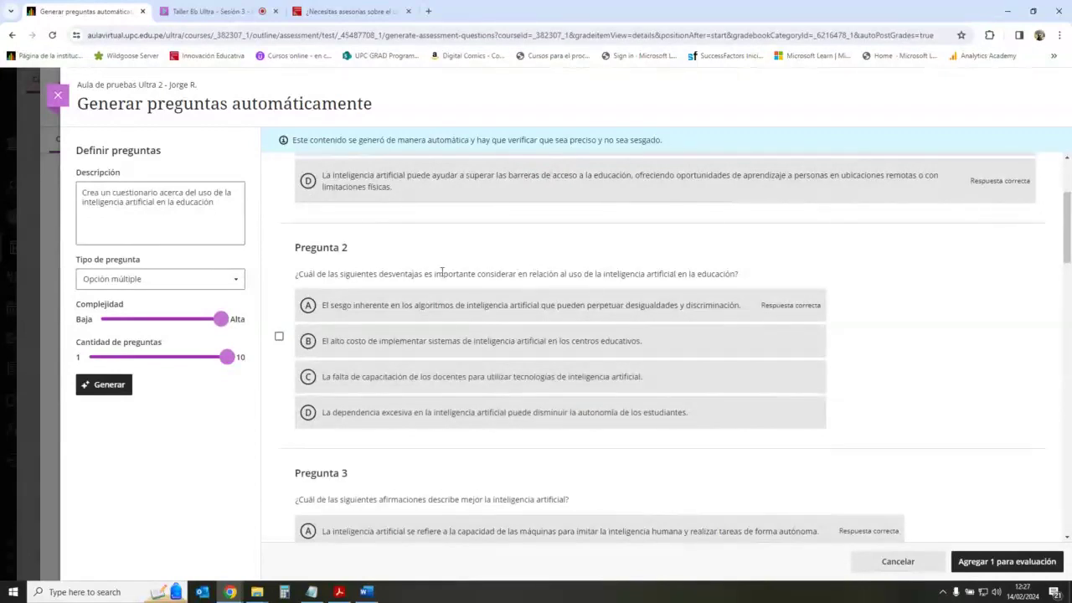
scroll(510, 301, "down", 3)
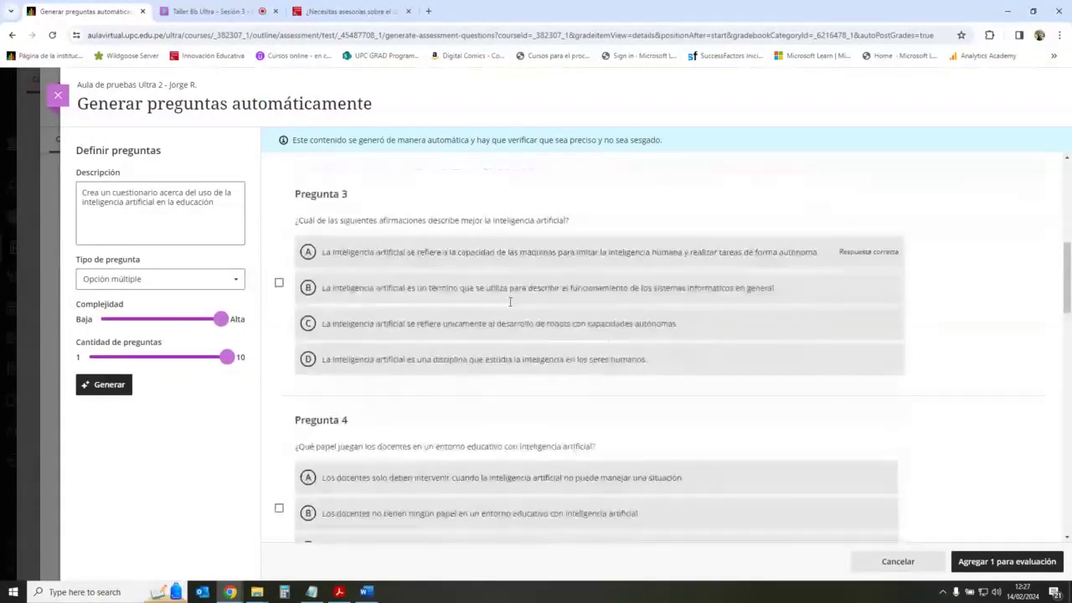
left_click(277, 282)
scroll(293, 314, "down", 1)
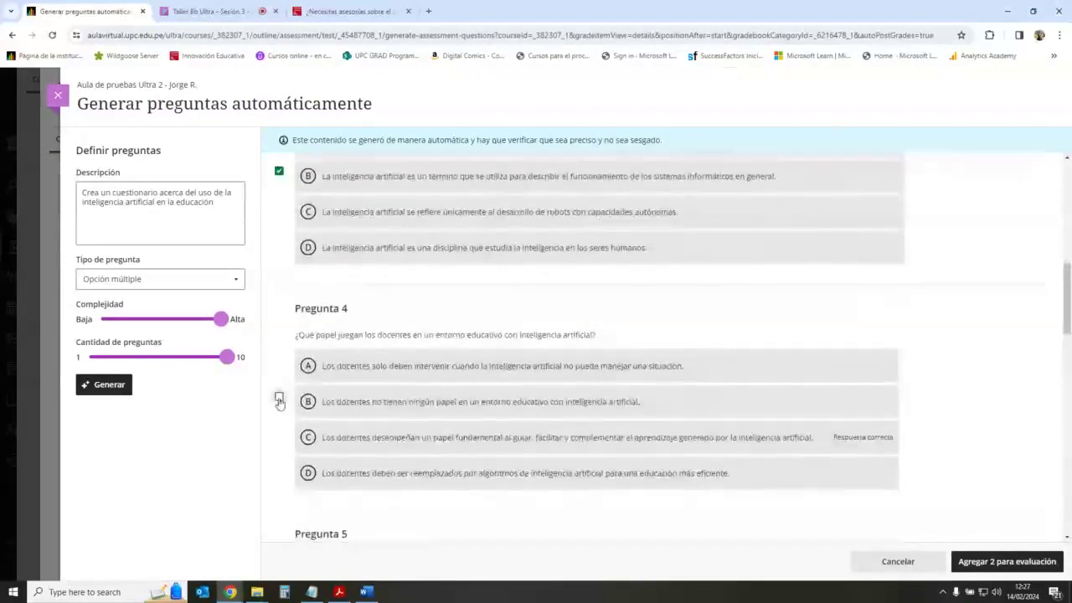
left_click(279, 402)
scroll(335, 352, "down", 2)
left_click(279, 454)
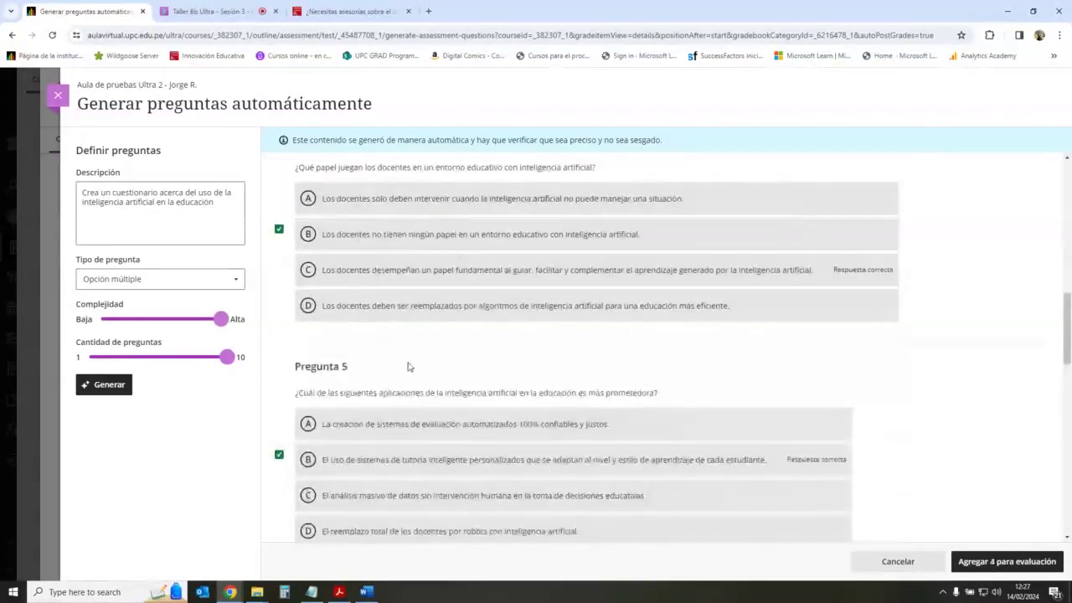
scroll(362, 374, "down", 3)
left_click(279, 456)
scroll(586, 340, "down", 2)
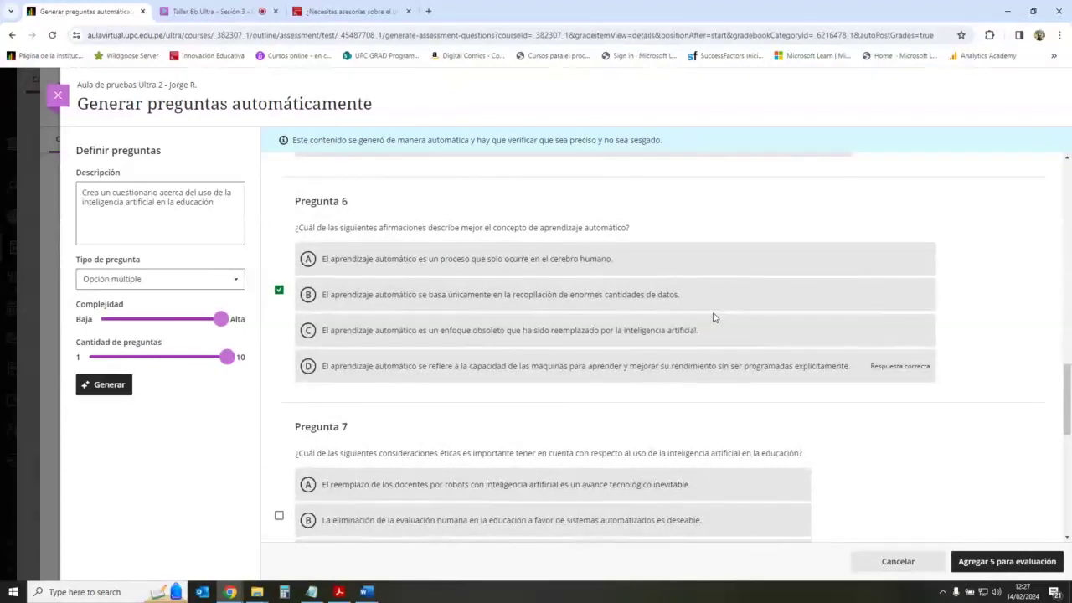
scroll(714, 317, "down", 3)
scroll(713, 318, "up", 10)
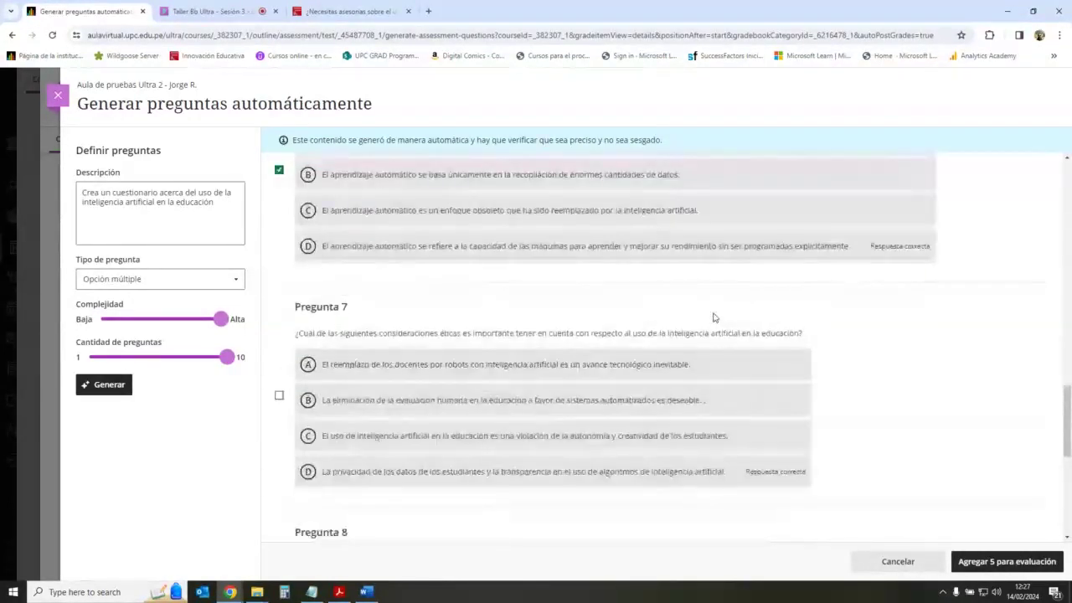
scroll(714, 318, "up", 5)
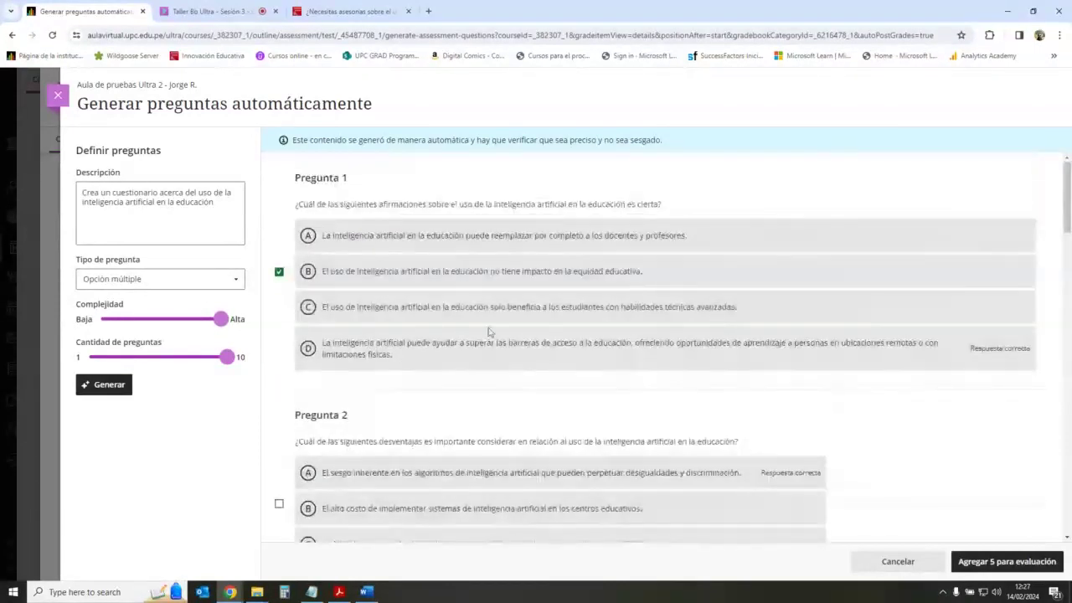
scroll(495, 332, "down", 10)
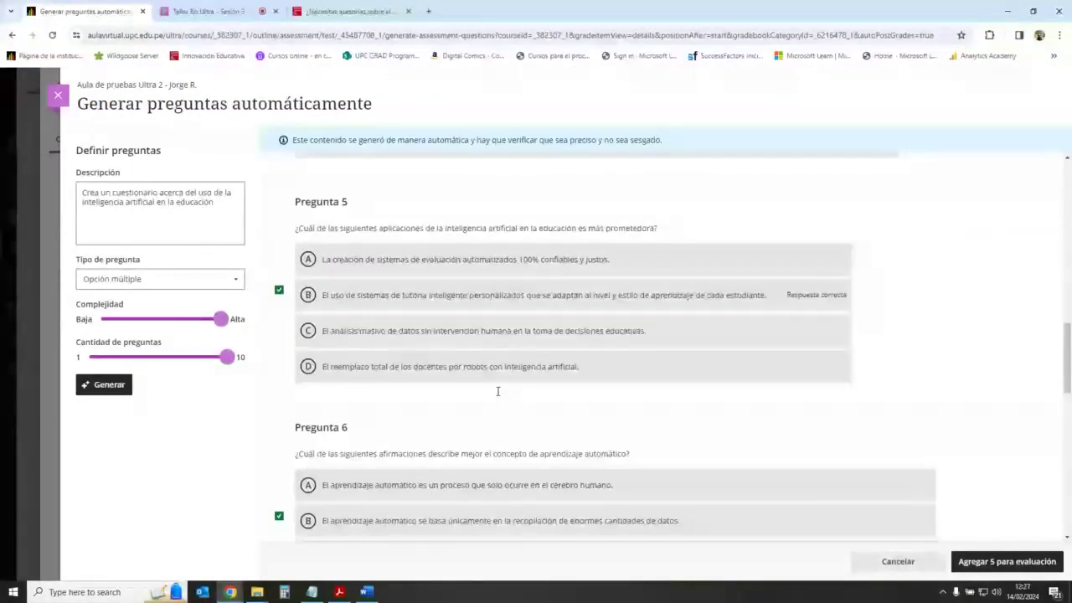
scroll(498, 391, "down", 9)
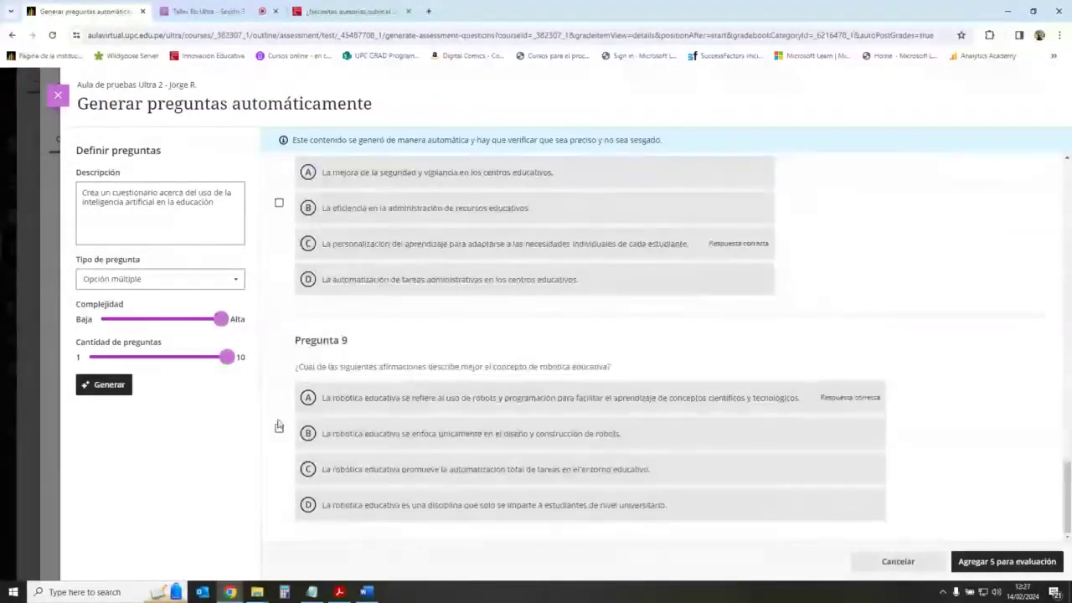
scroll(709, 329, "up", 3)
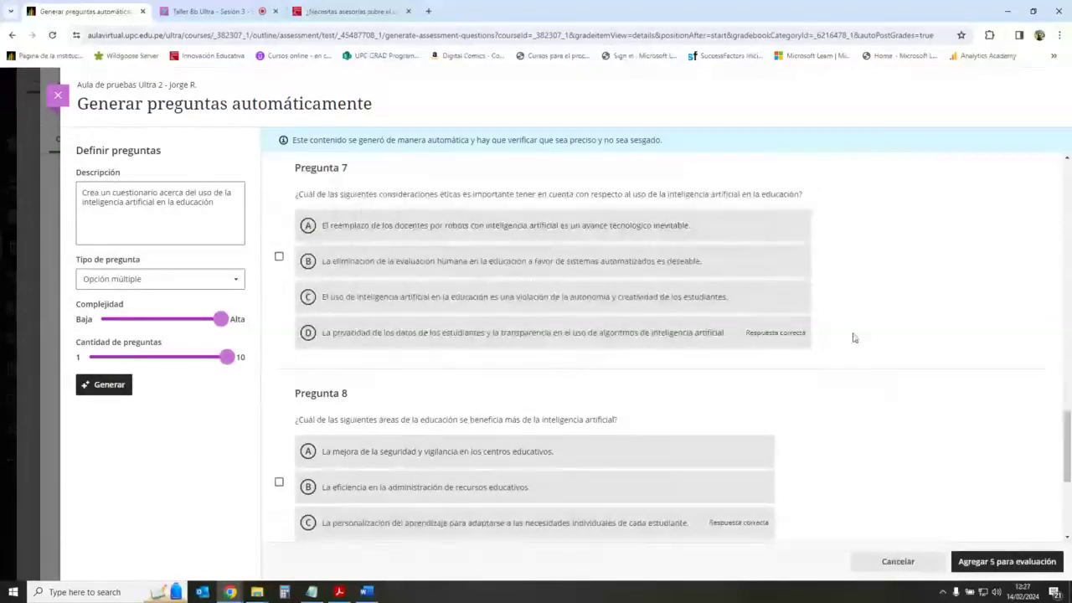
scroll(852, 335, "up", 10)
scroll(841, 394, "up", 4)
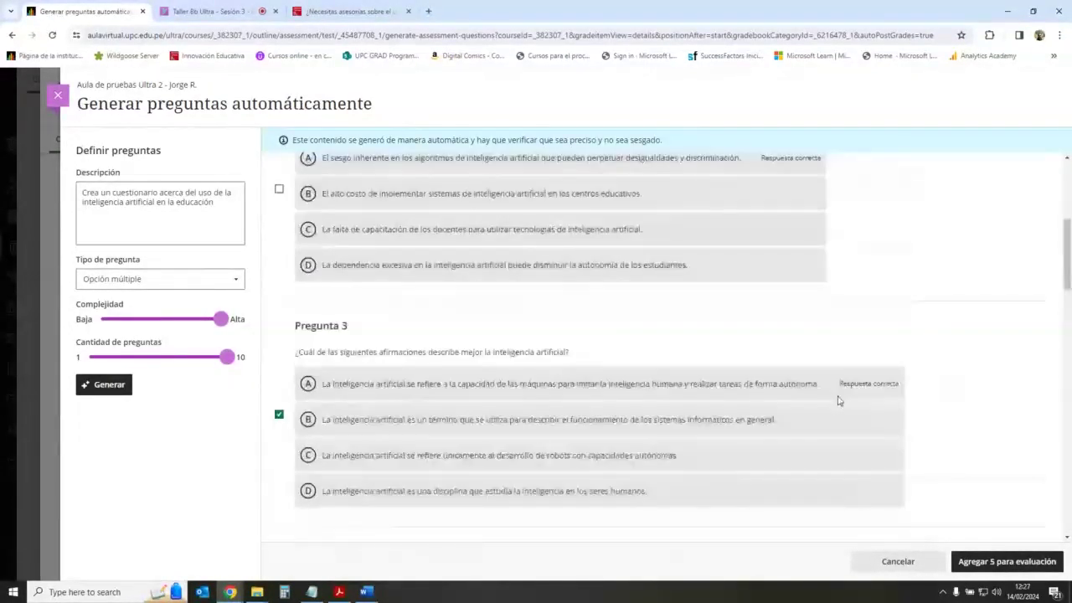
scroll(404, 272, "up", 1)
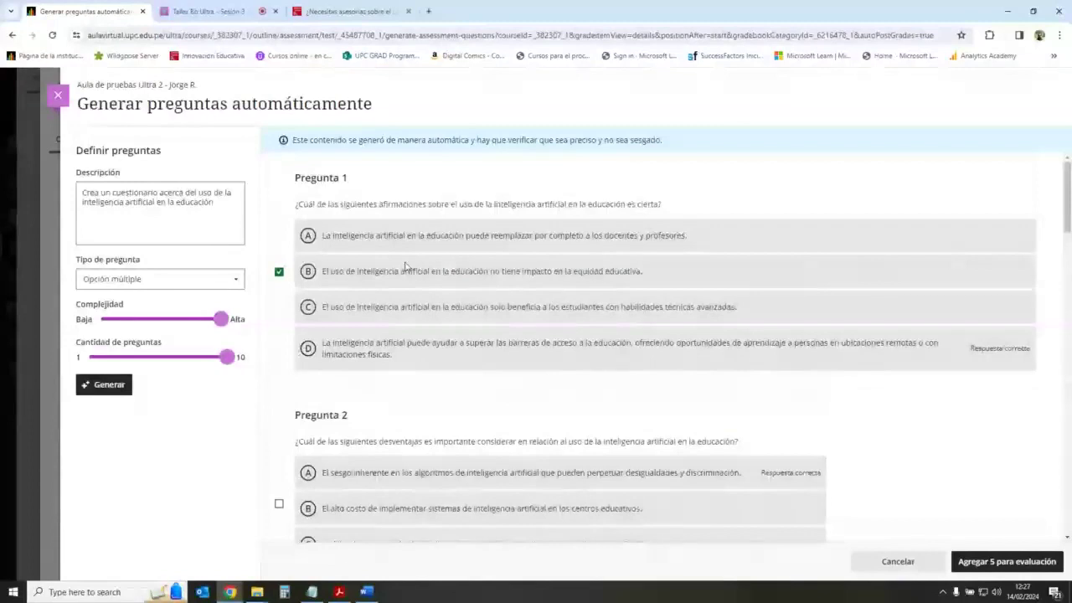
Step: Add the five selected AI questions to the exam
left_click(1018, 563)
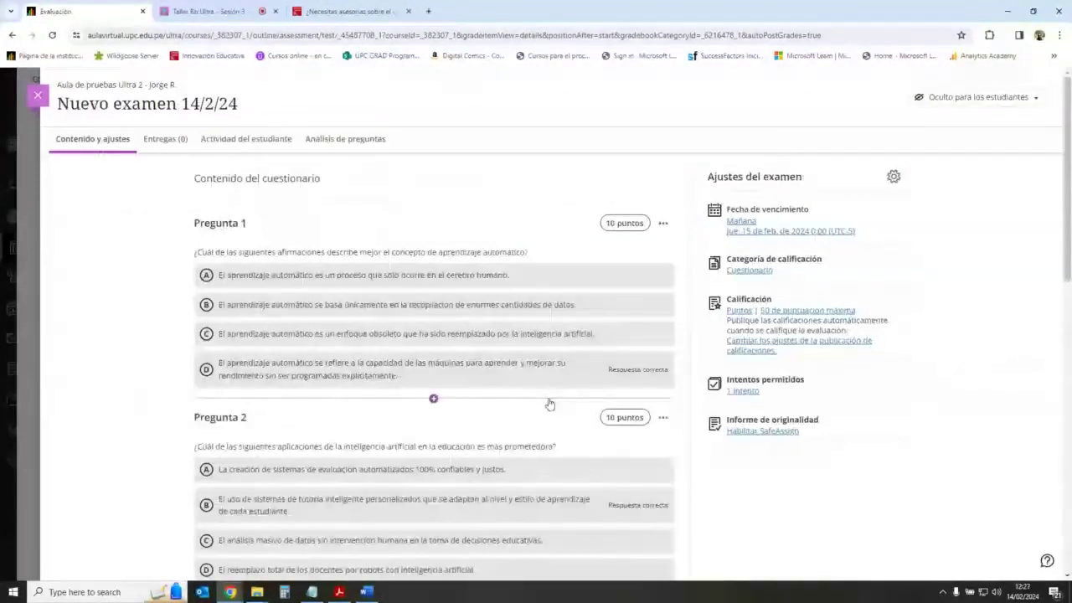
scroll(525, 398, "down", 1)
scroll(526, 397, "down", 8)
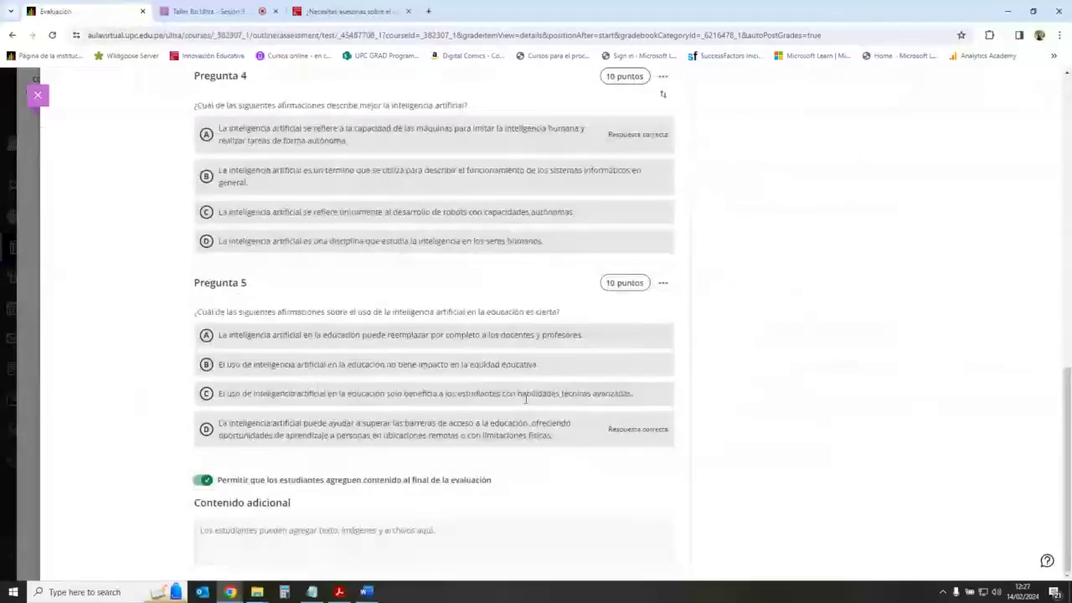
scroll(525, 398, "up", 10)
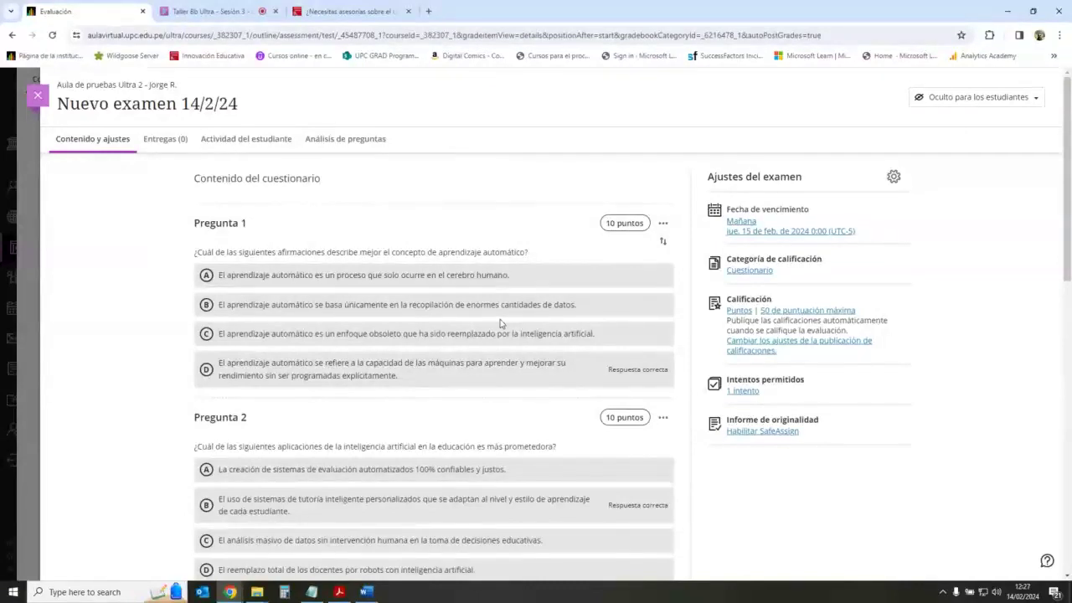
Step: Rename the exam to 'Repositorio de preguntas creadas con IA'
left_click(242, 104)
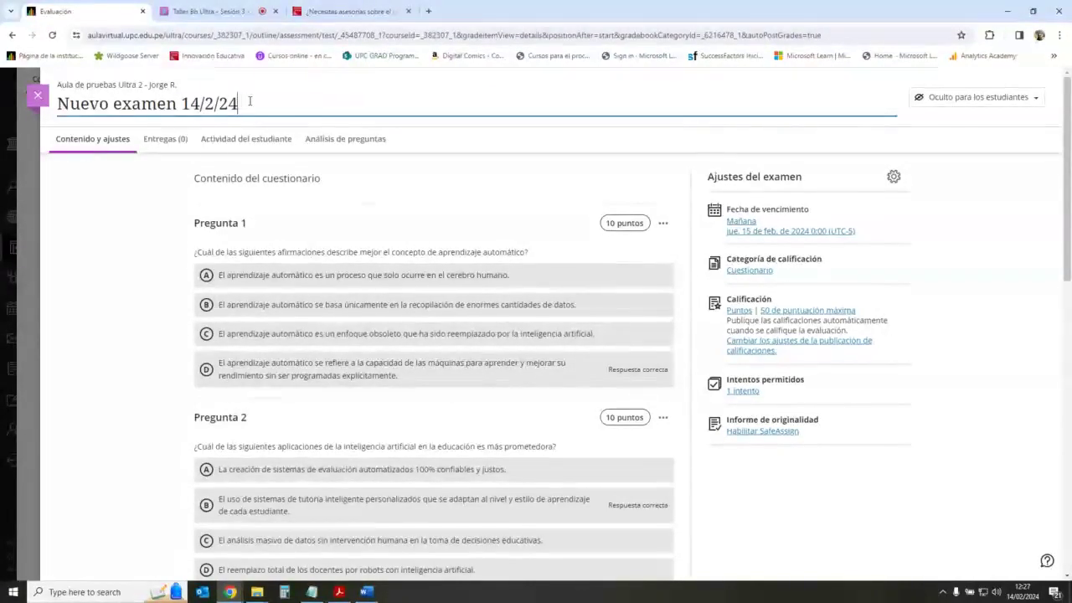
left_click_drag(239, 104, 57, 99)
type("Re")
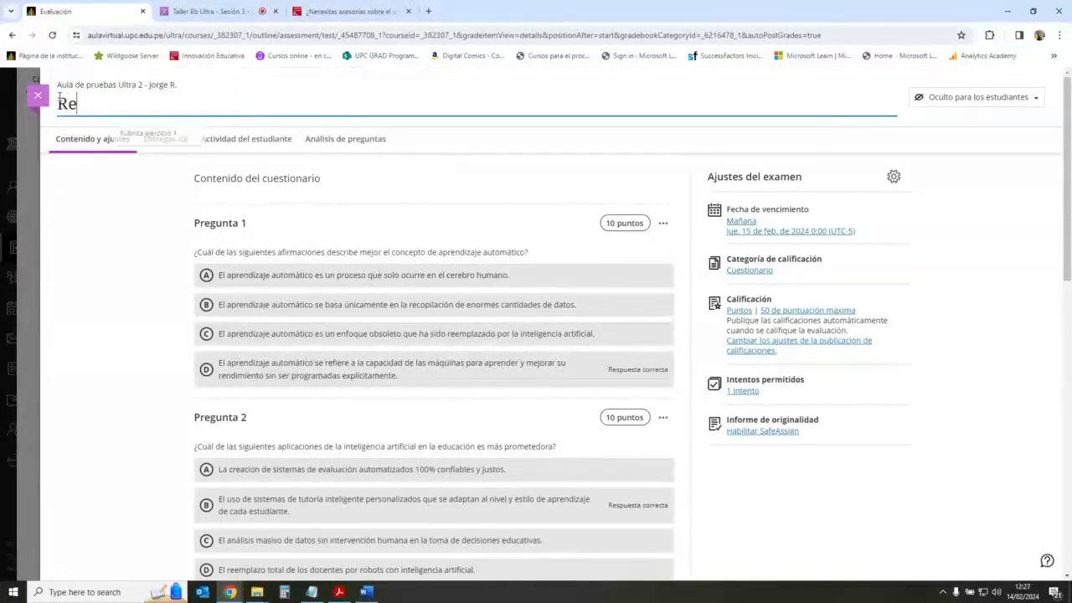
type("positorio de pr")
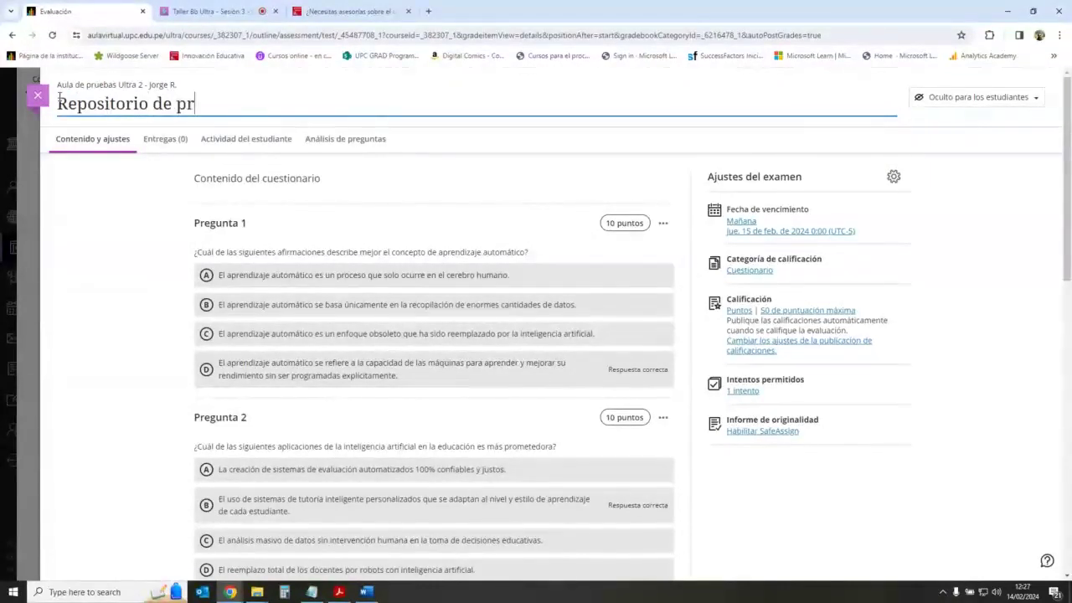
type("eguntas creadas")
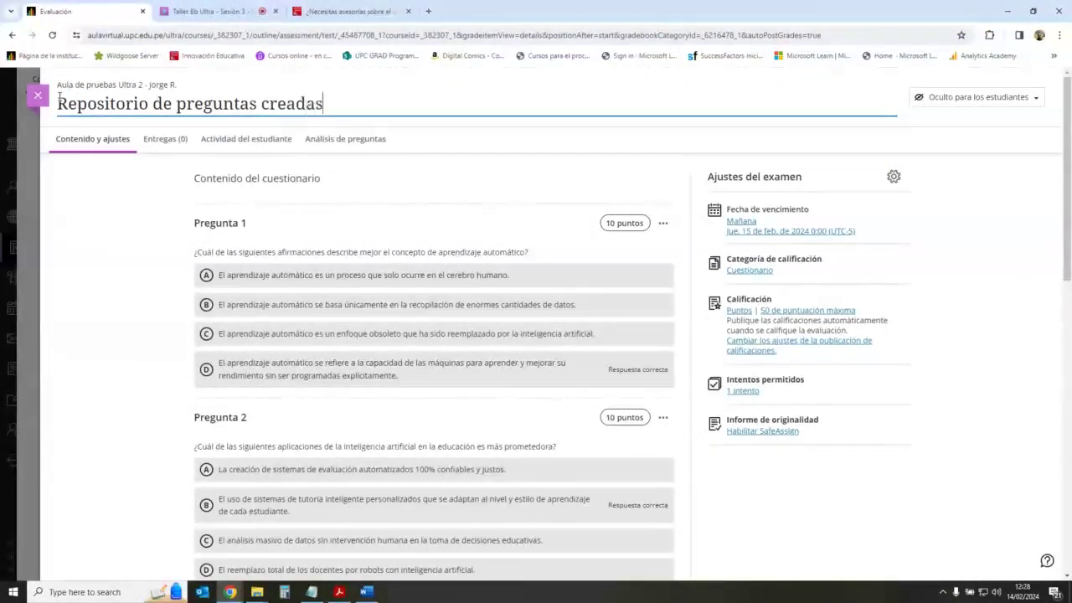
type(" con IA")
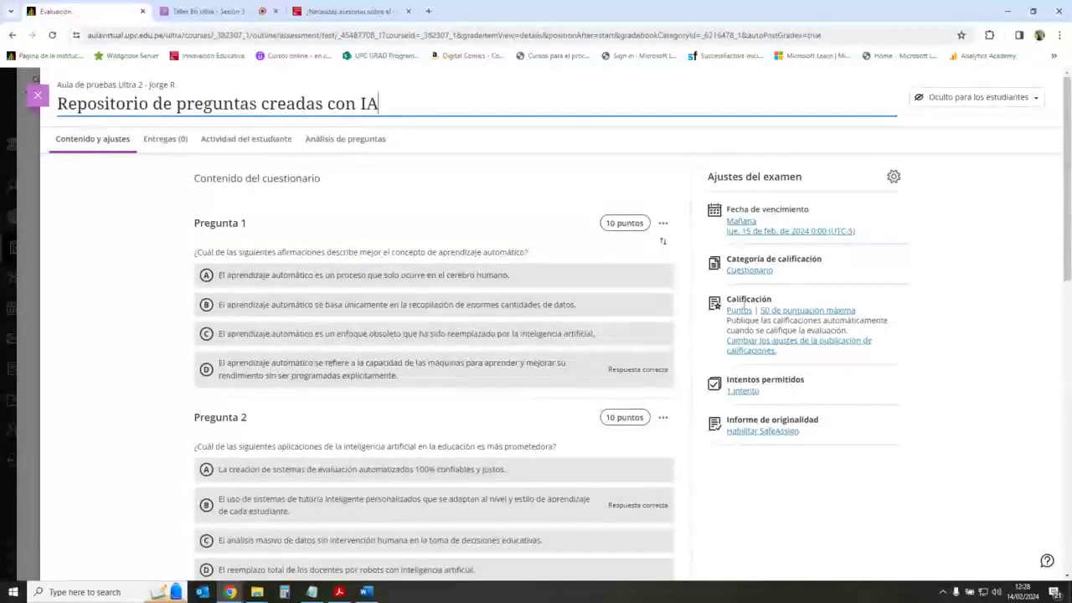
key("Return")
Step: Close the repository exam and create another new exam in the Exámenes folder
left_click(38, 94)
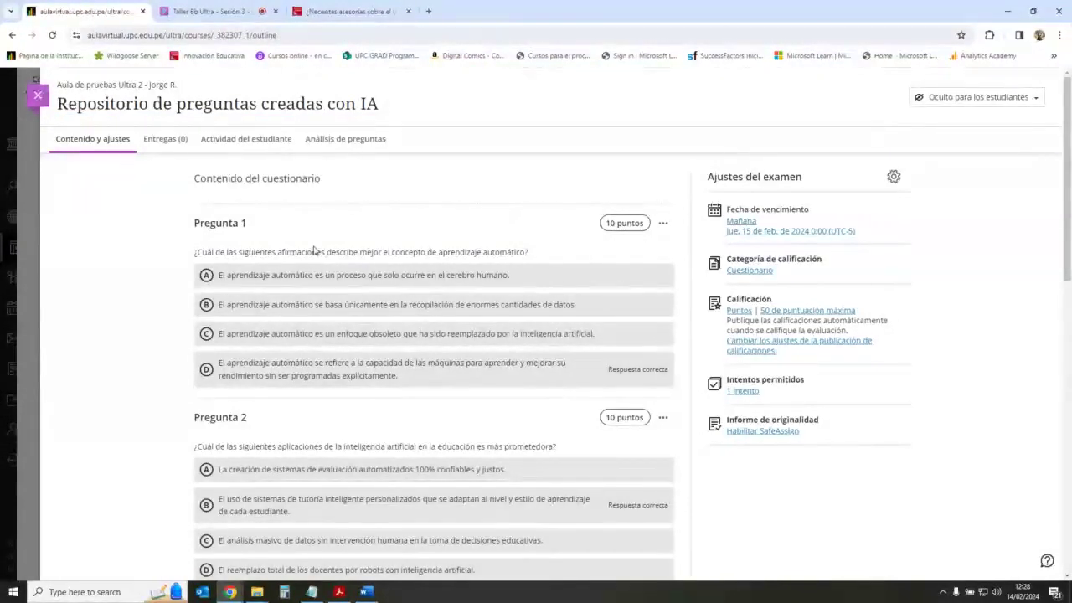
scroll(569, 364, "down", 1)
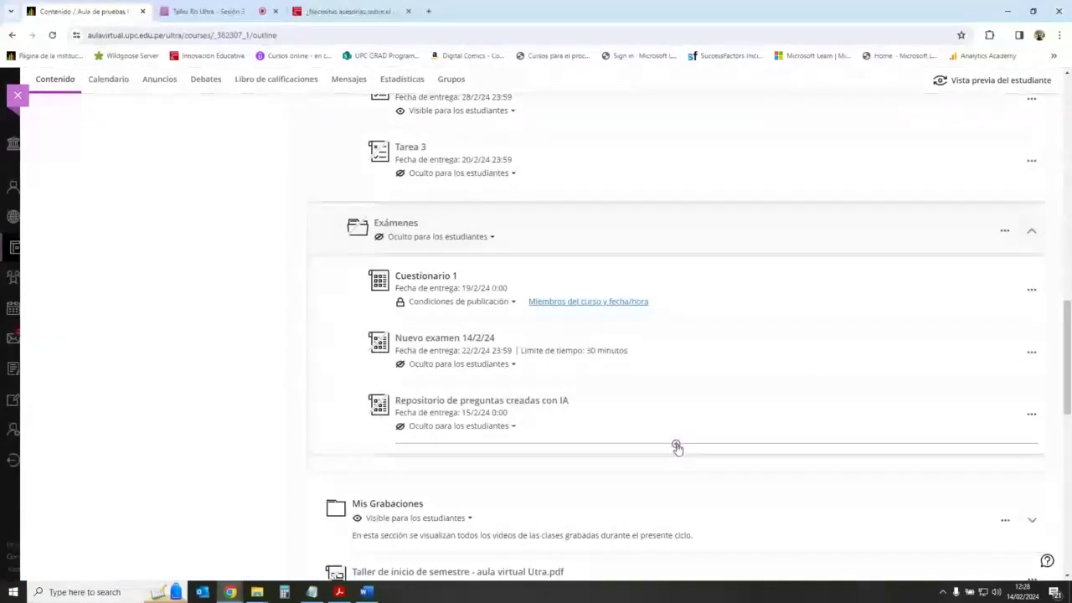
left_click(675, 445)
left_click(665, 459)
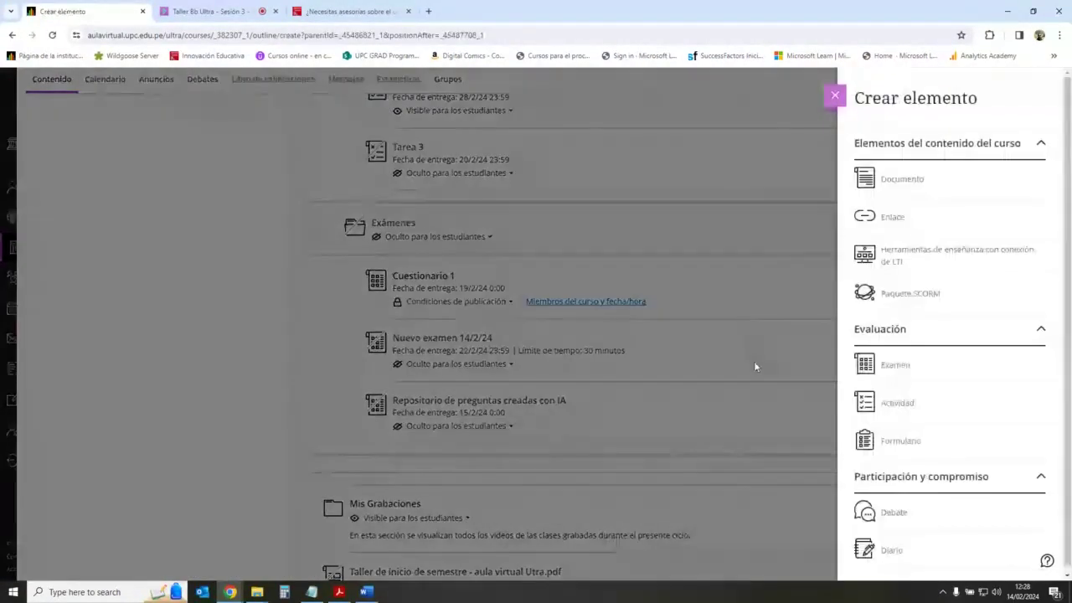
left_click(896, 375)
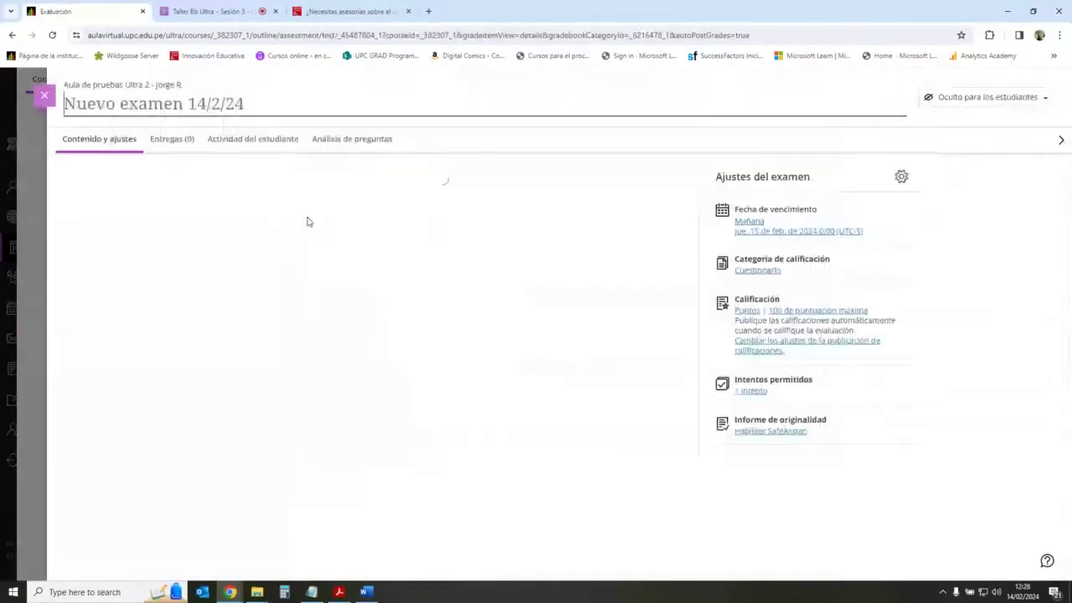
Step: Begin typing the new exam's title, 'Evalua'
type("ev")
key("BackSpace")
key("BackSpace")
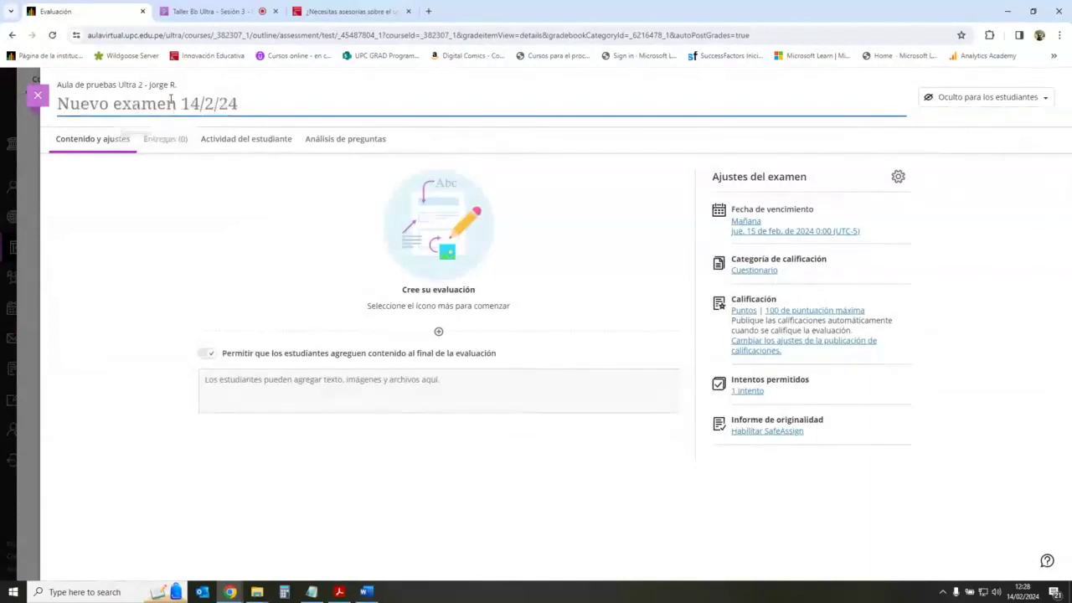
type("Evaluación 2")
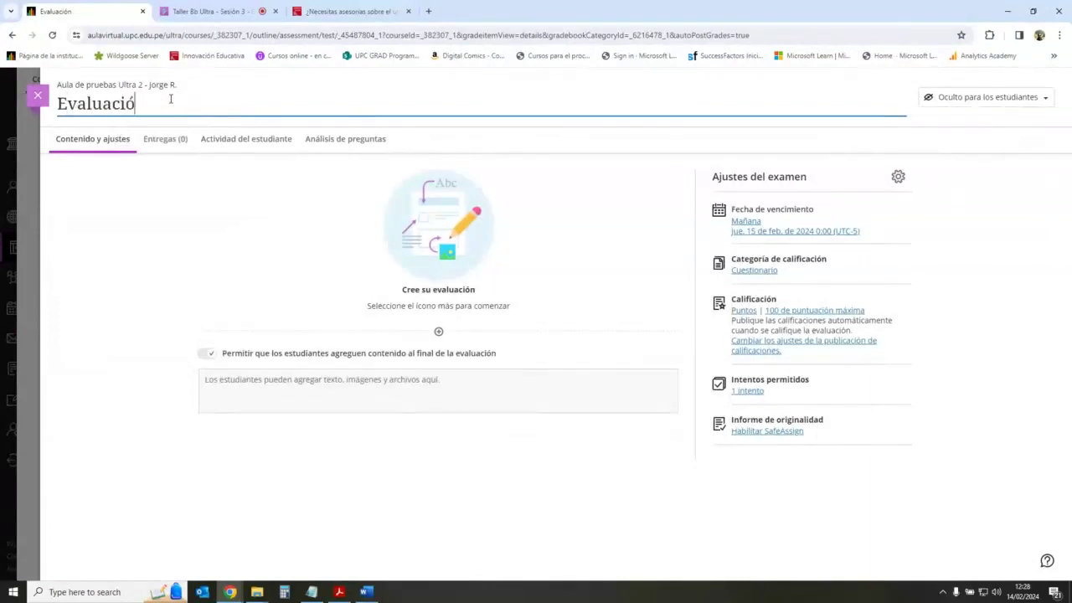
Step: Reuse questions filtered to Repositorio de preguntas creadas con IA, ticking the first two
left_click(438, 331)
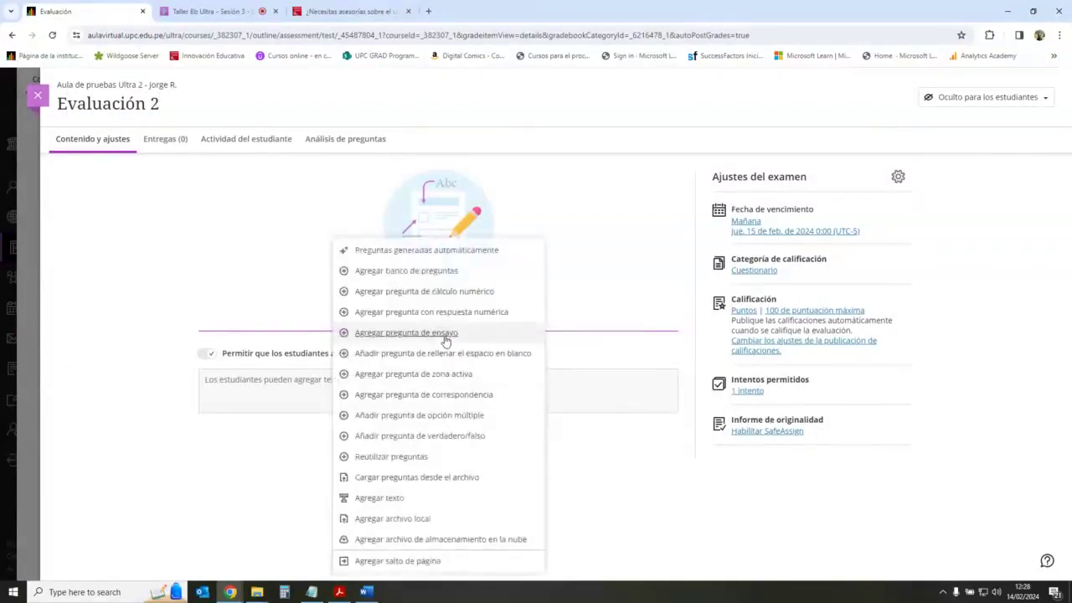
left_click(430, 456)
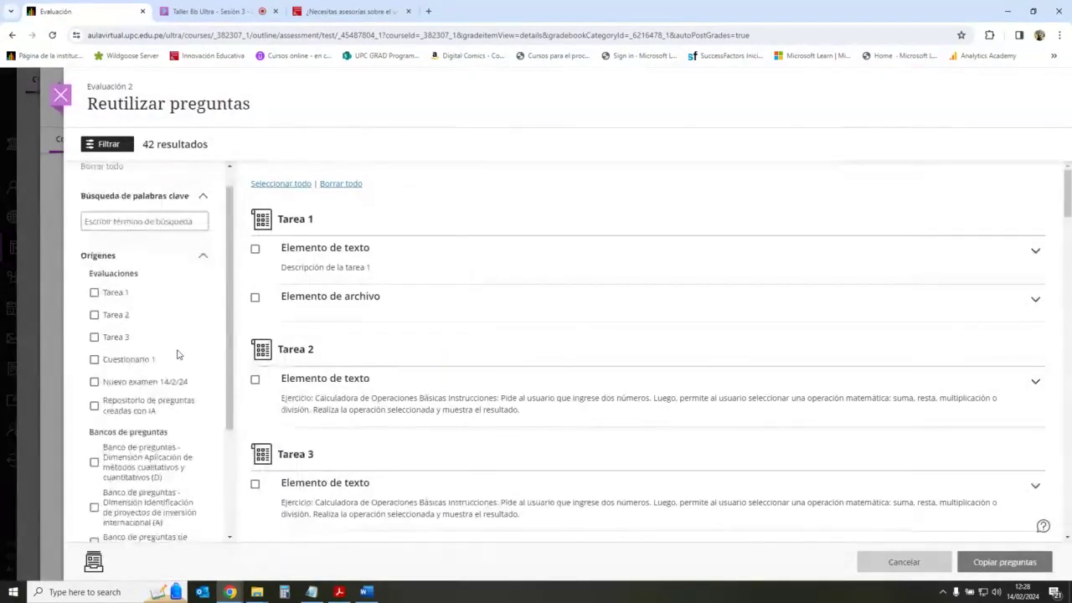
scroll(172, 351, "down", 2)
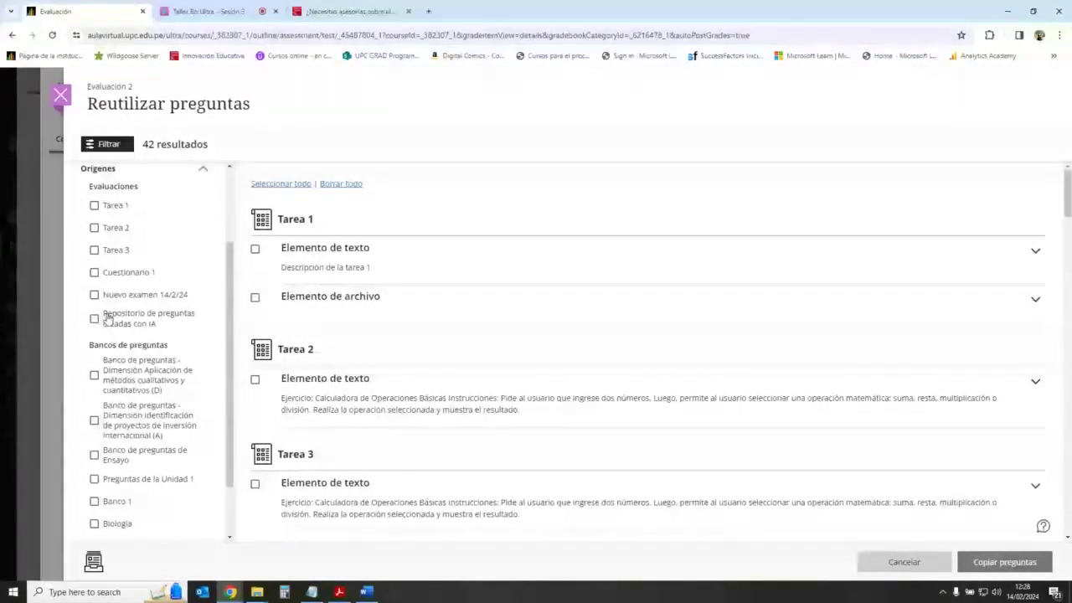
left_click(94, 318)
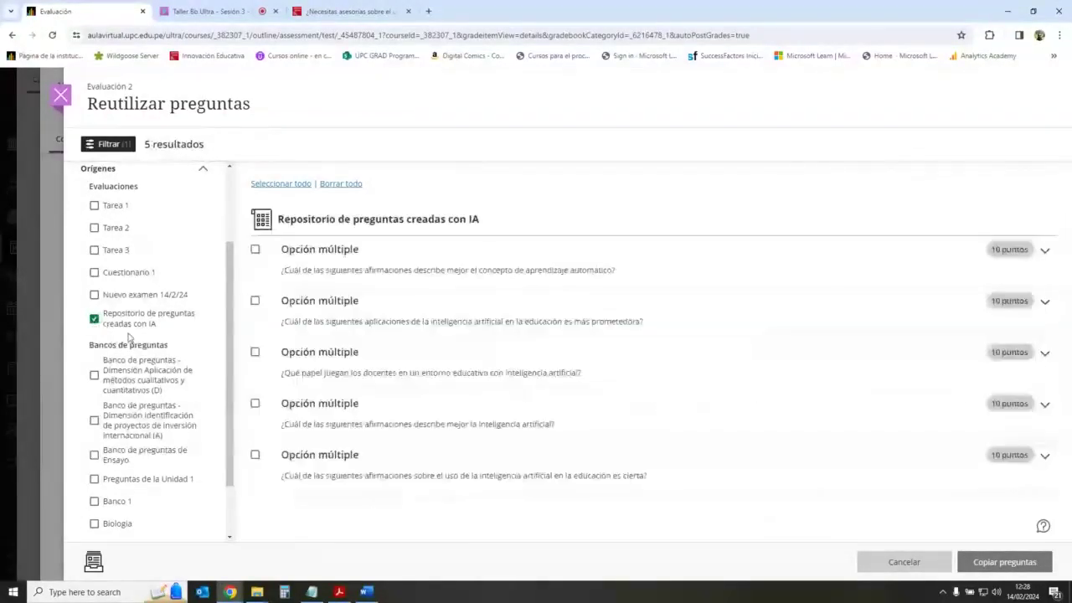
left_click(256, 250)
left_click(255, 301)
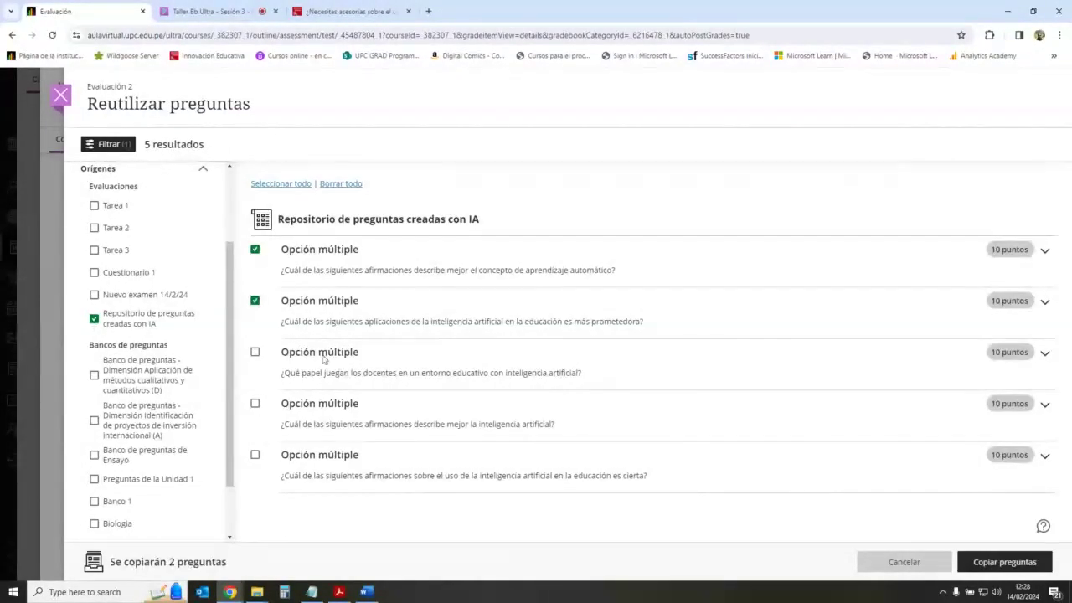
Step: Check the attendee list in the live Collaborate session, then return to the reuse panel
left_click(227, 9)
left_click(927, 563)
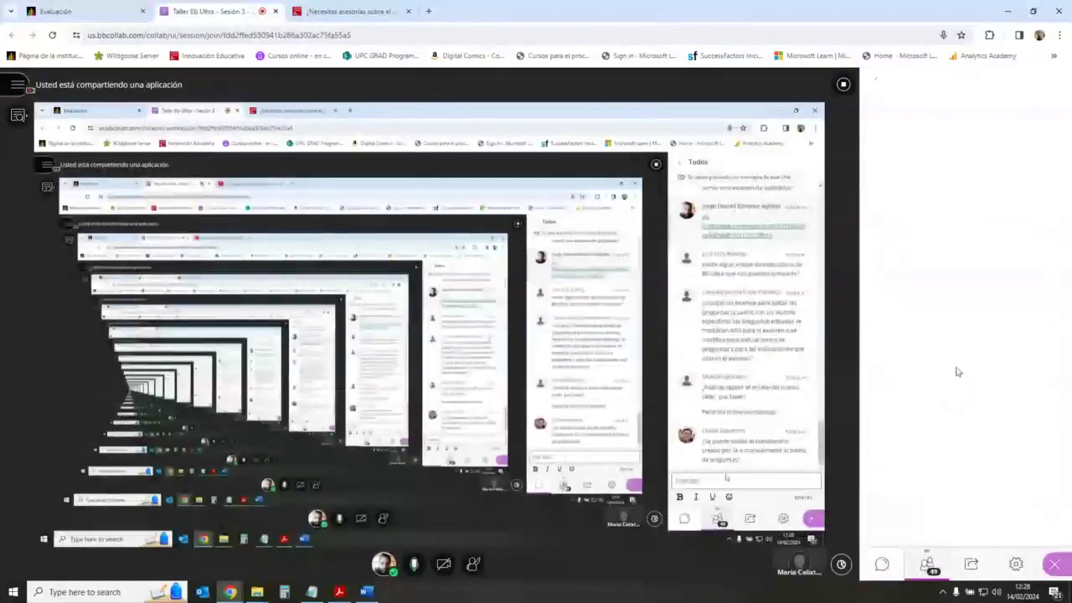
left_click(1053, 81)
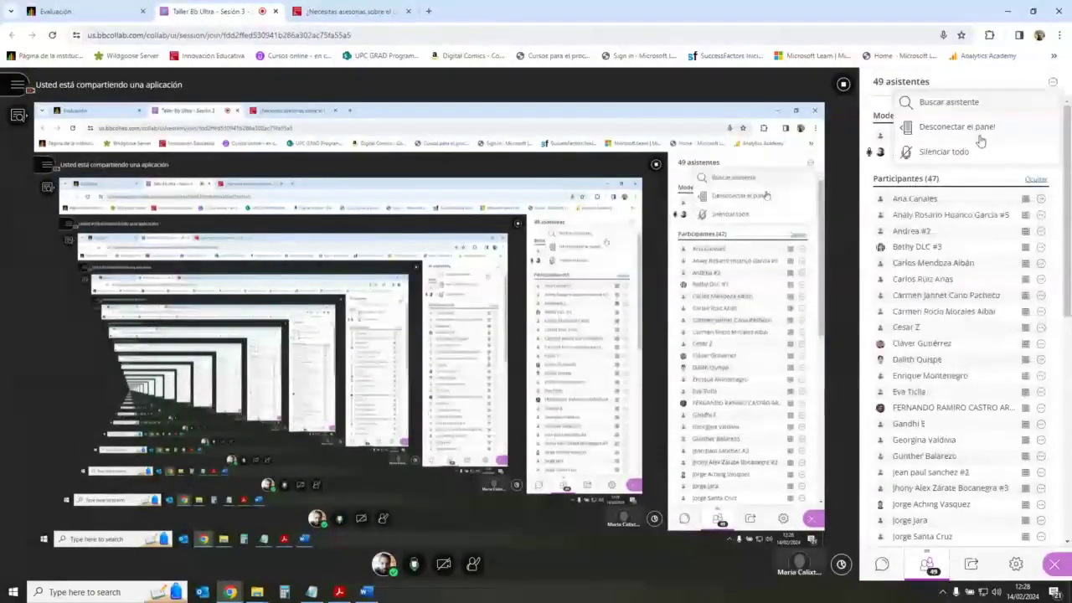
left_click(126, 11)
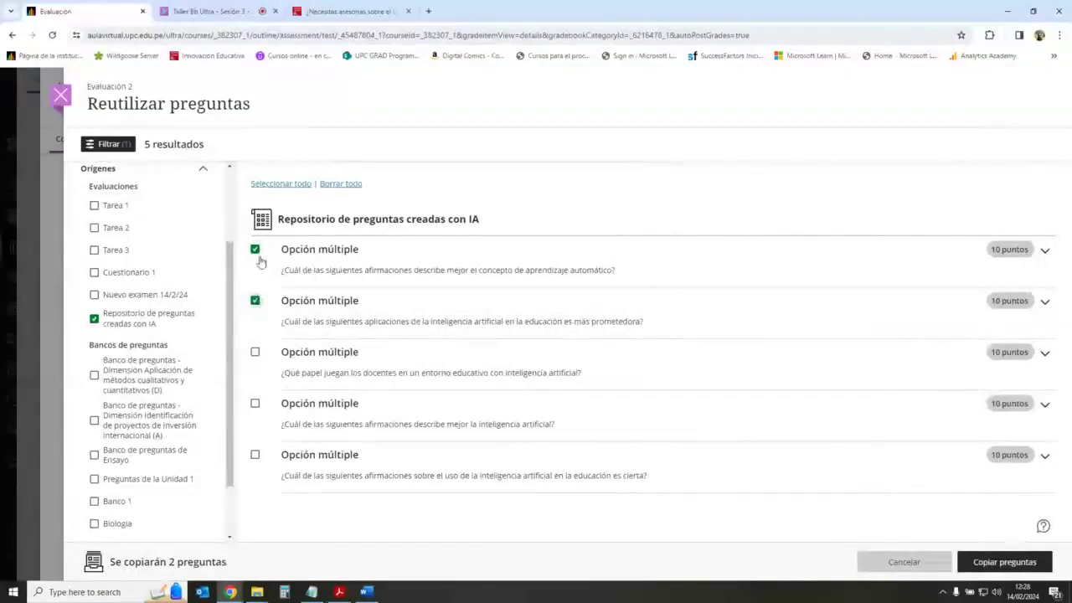
Step: Copy the two AI questions, then add all six questions from both Dimensión Aplicación and Identificación banks
left_click(1014, 562)
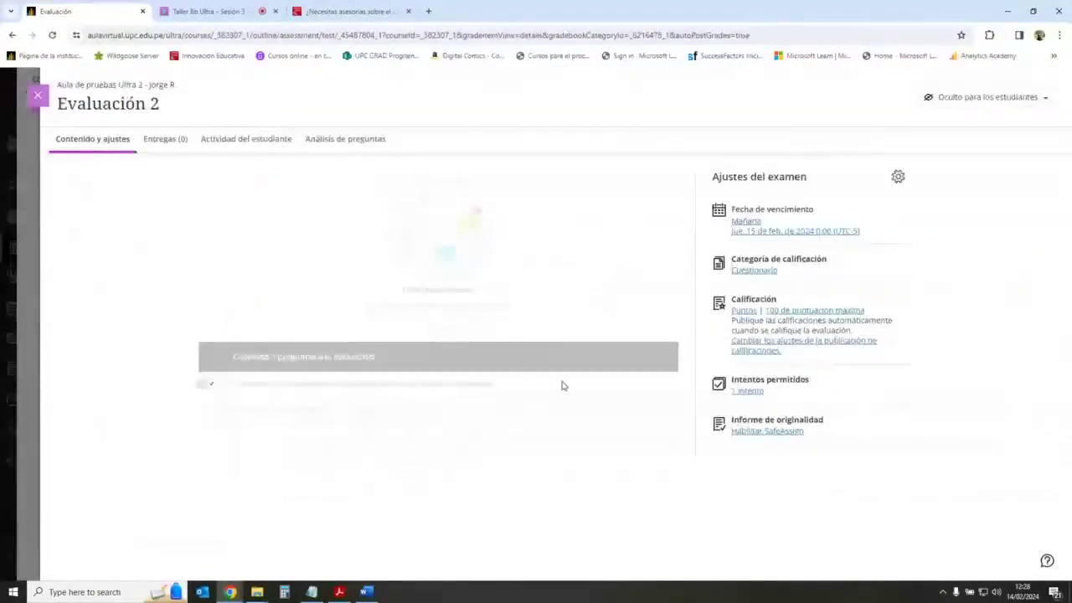
scroll(502, 402, "down", 3)
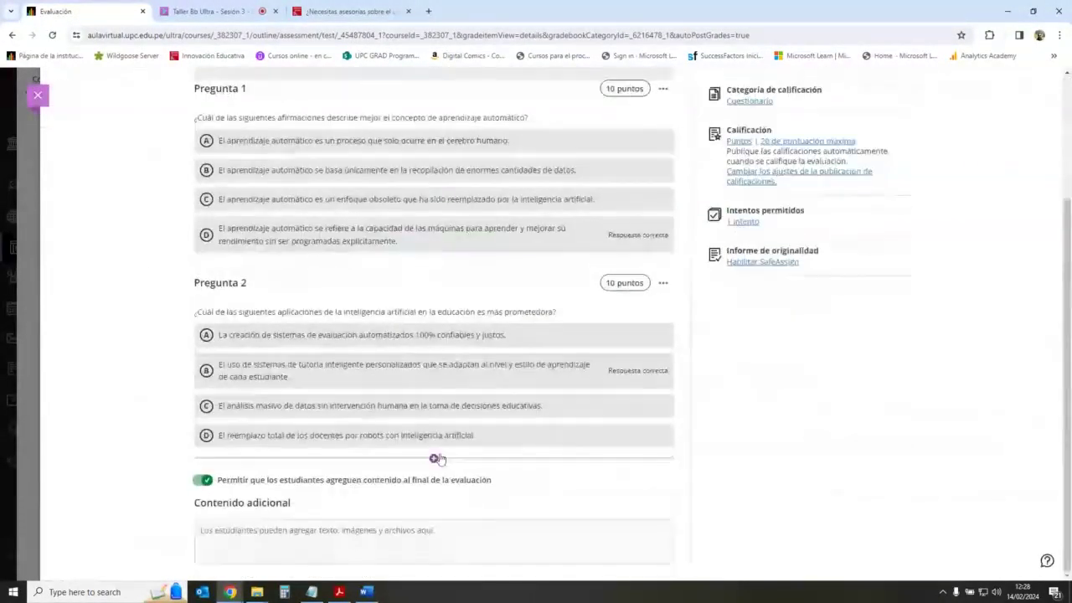
left_click(434, 460)
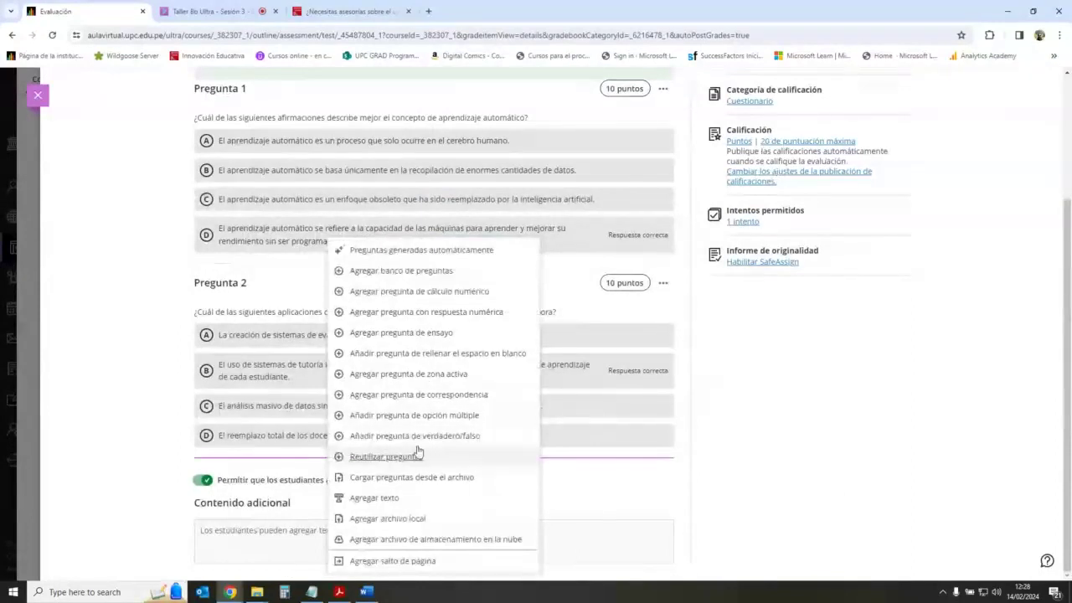
left_click(427, 273)
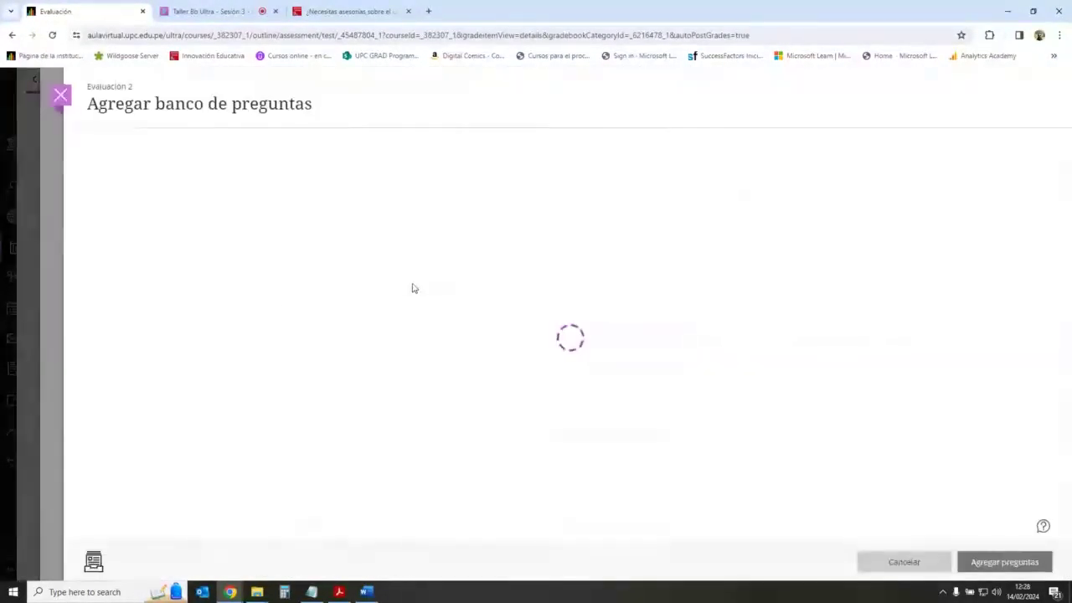
left_click(93, 302)
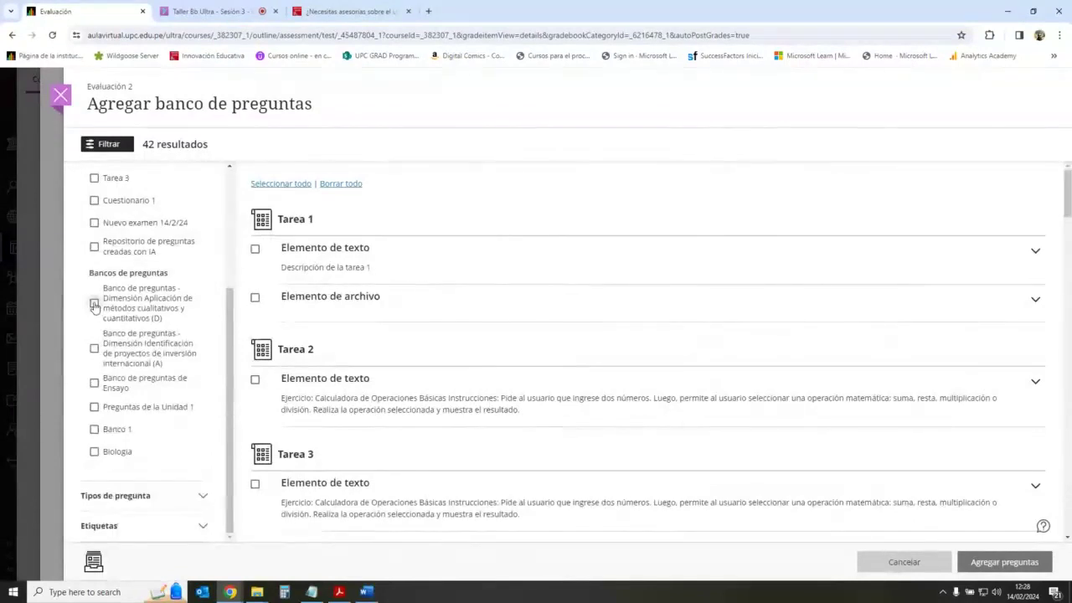
left_click(94, 347)
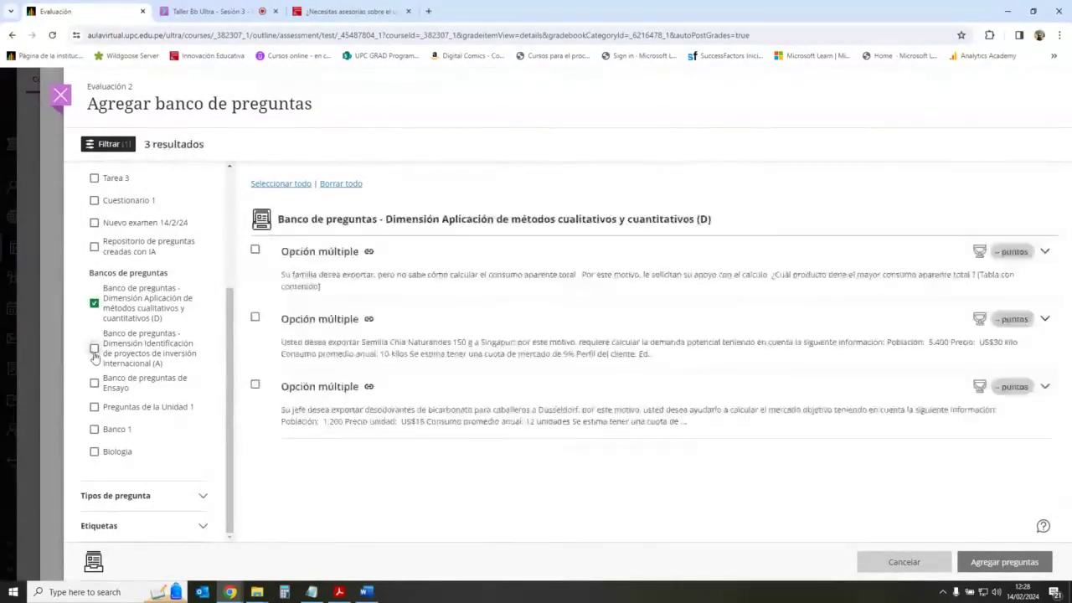
left_click(280, 184)
left_click(1005, 562)
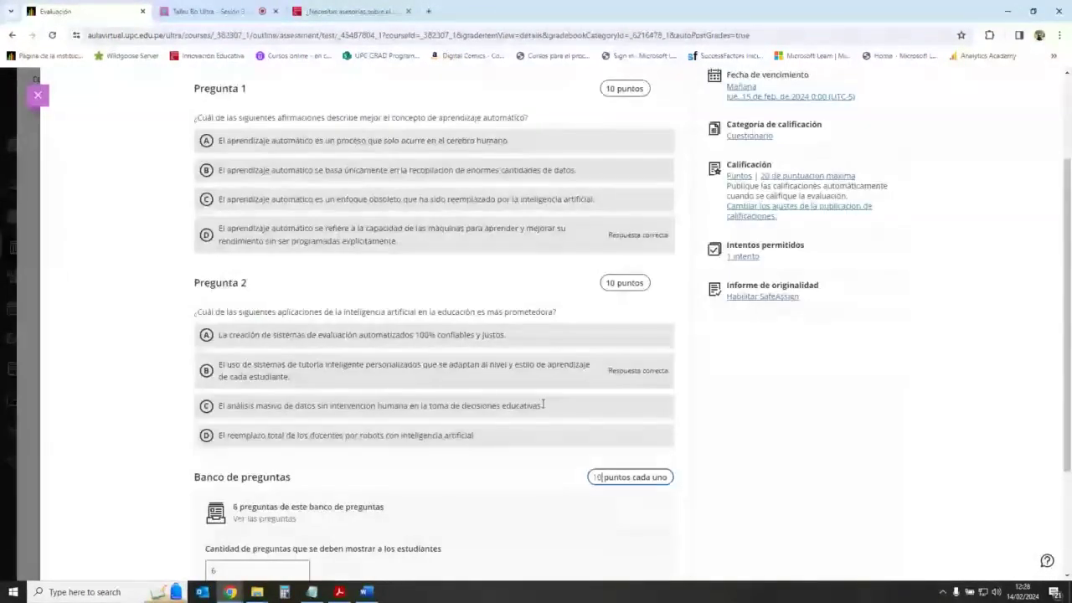
scroll(586, 406, "down", 2)
left_click(650, 443)
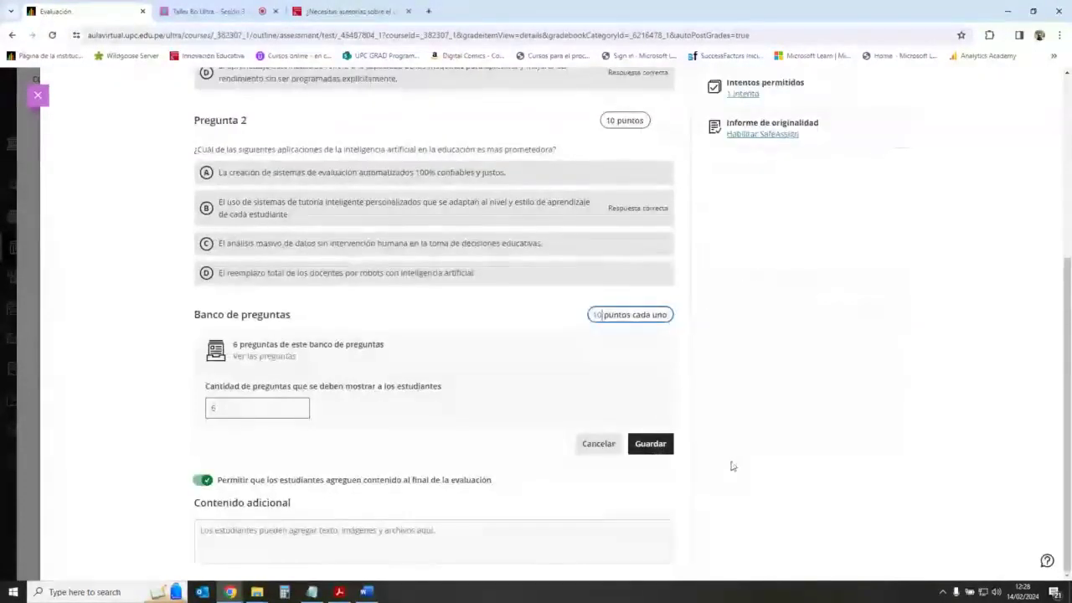
Step: Review the first two questions and close Evaluación 2
scroll(656, 416, "up", 4)
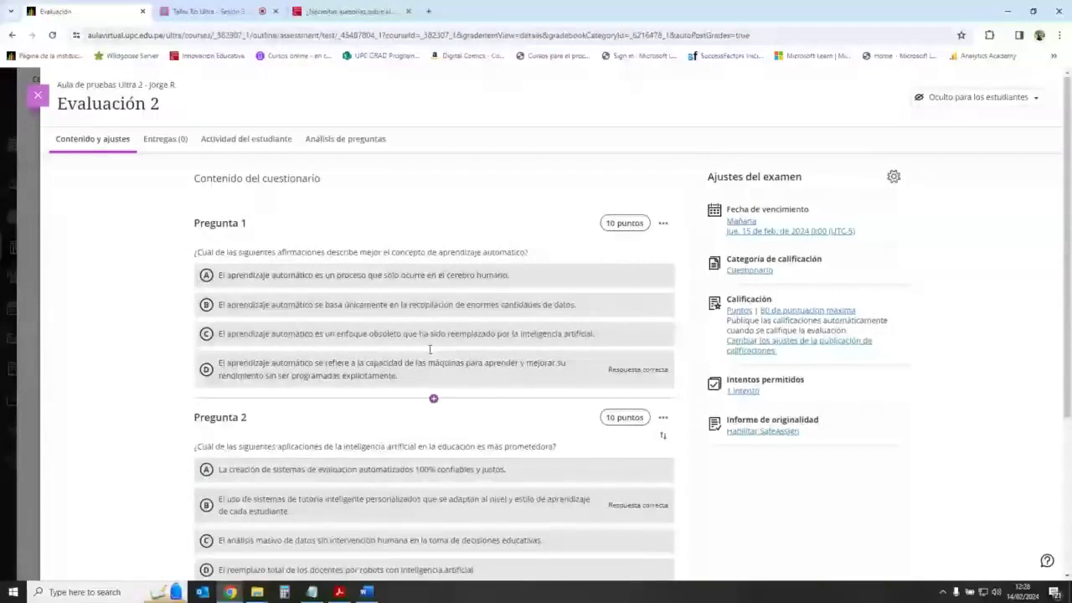
left_click_drag(208, 243, 491, 249)
left_click_drag(233, 446, 424, 450)
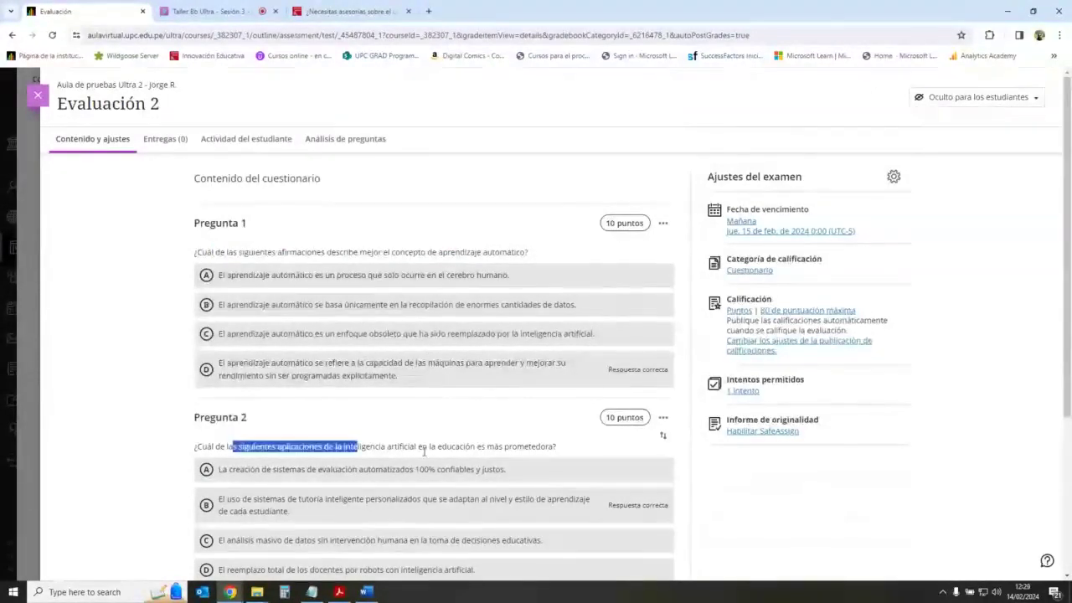
left_click(335, 364)
left_click(38, 95)
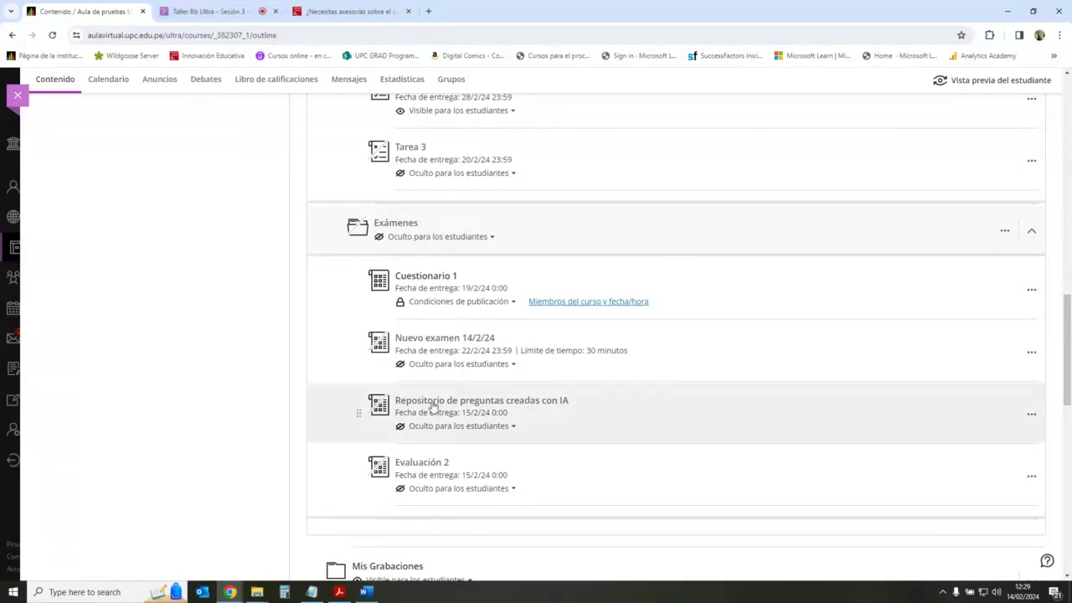
Step: Check the Collaborate session chat, then return to the top of the course content page
left_click(241, 13)
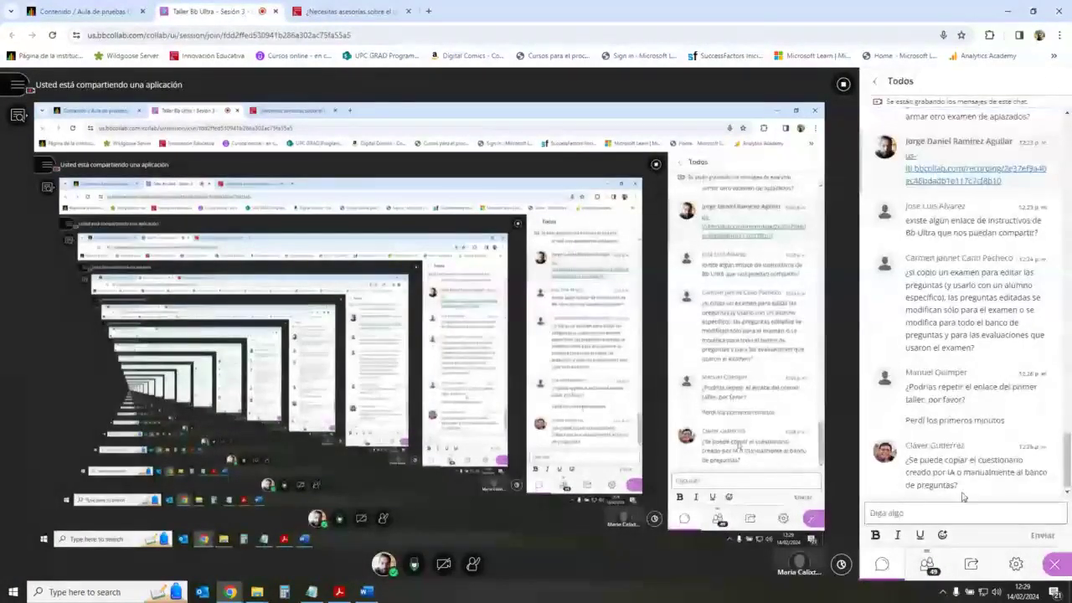
left_click(999, 511)
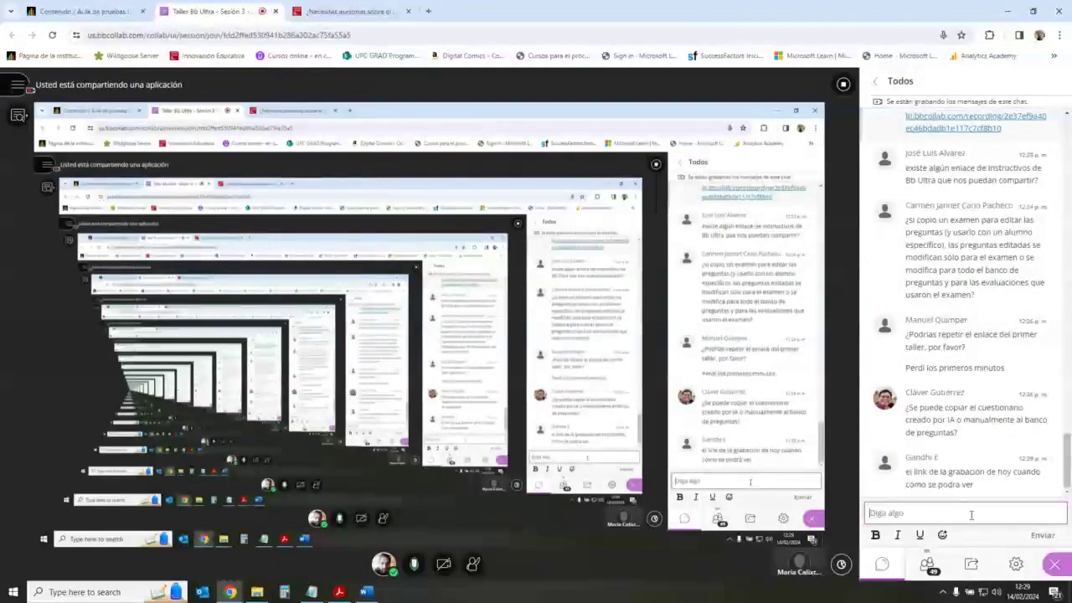
key("ctrl+shift+Tab")
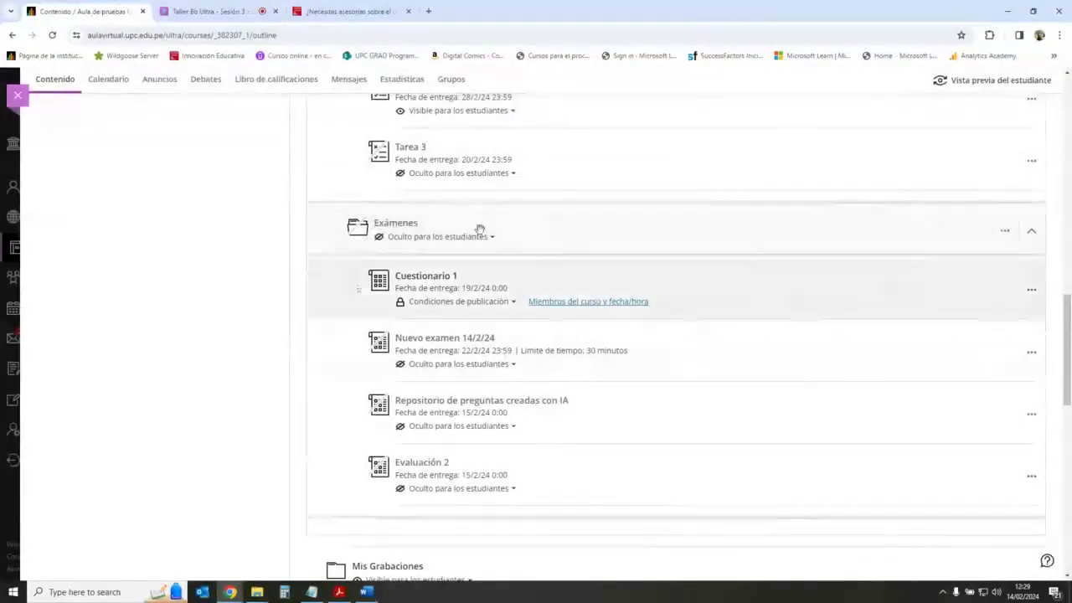
scroll(335, 287, "up", 2)
scroll(335, 288, "up", 10)
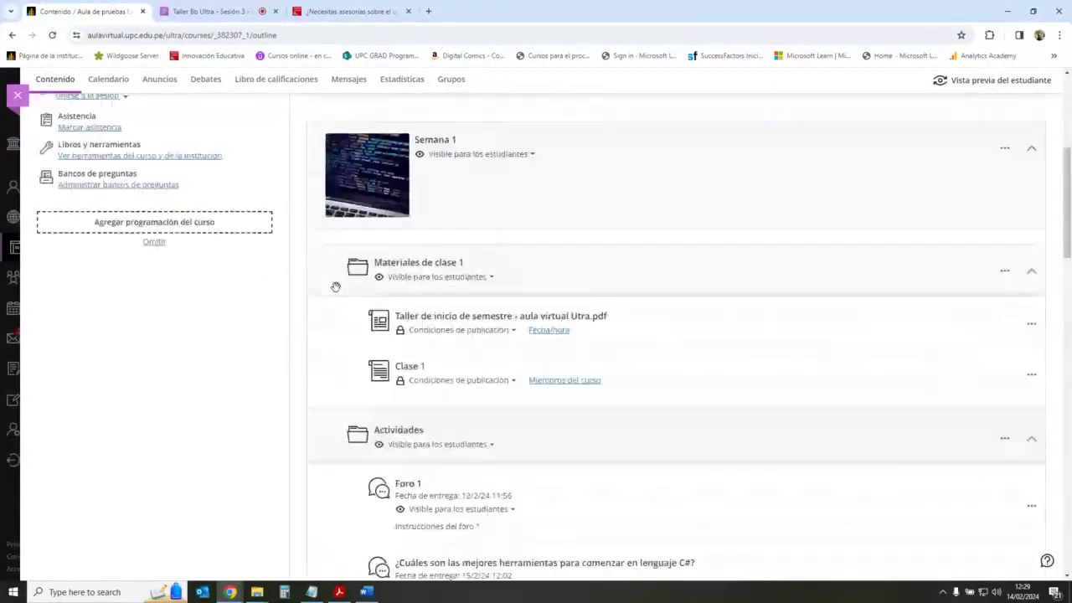
Step: Copy all five Repositorio de preguntas creadas con IA questions into Banco de preguntas de Ensayo
left_click(152, 398)
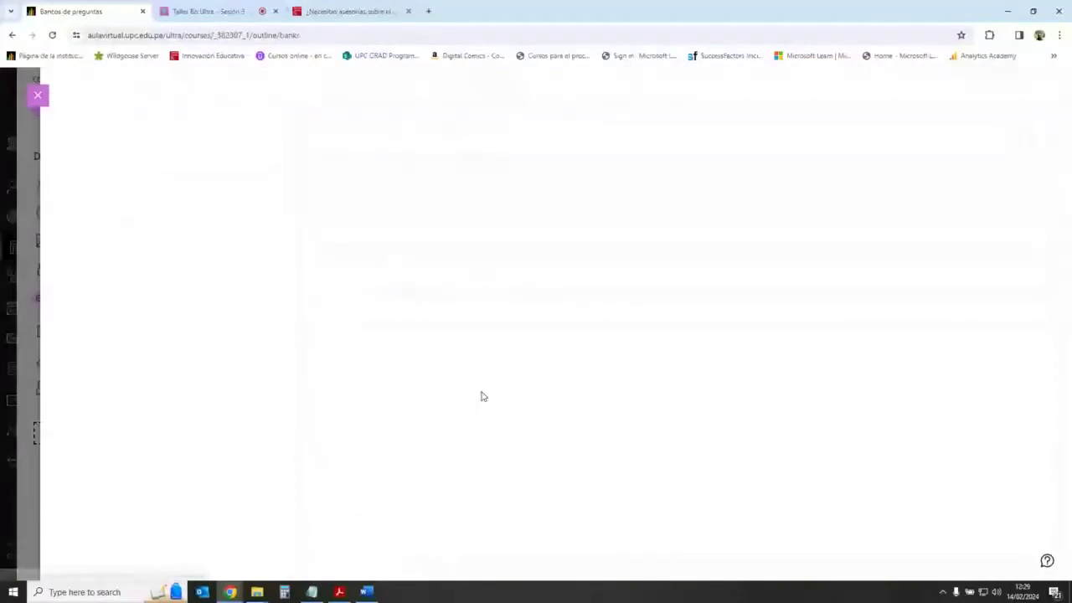
scroll(251, 345, "down", 1)
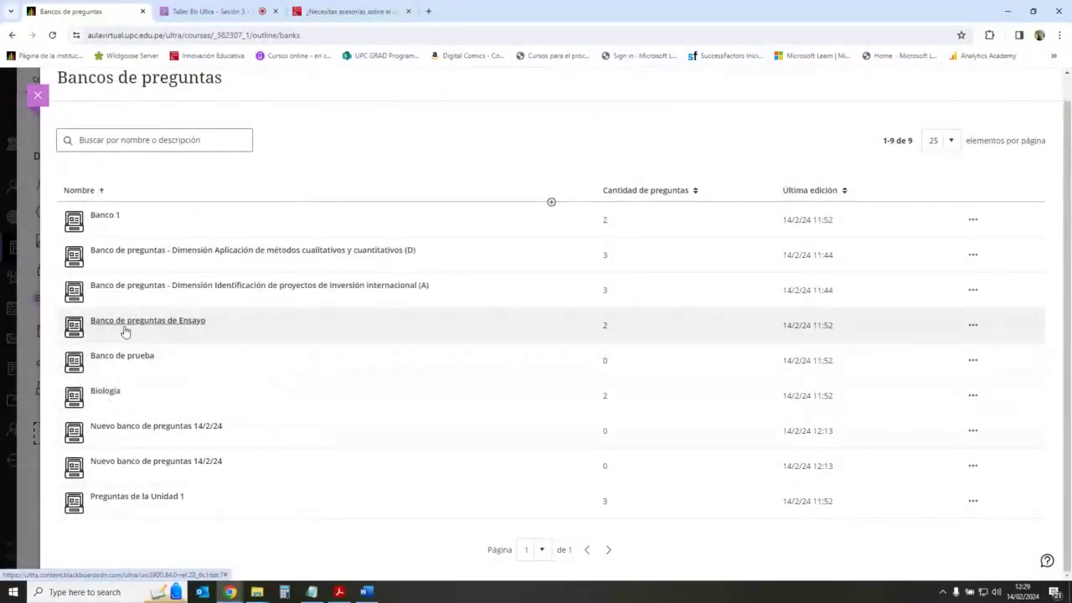
left_click(156, 337)
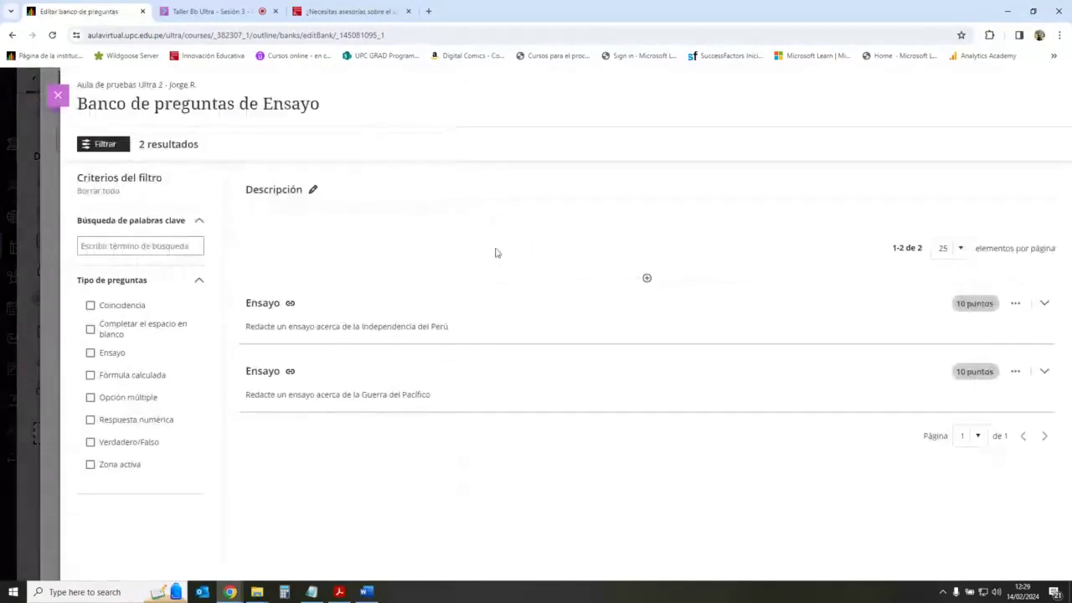
left_click(645, 278)
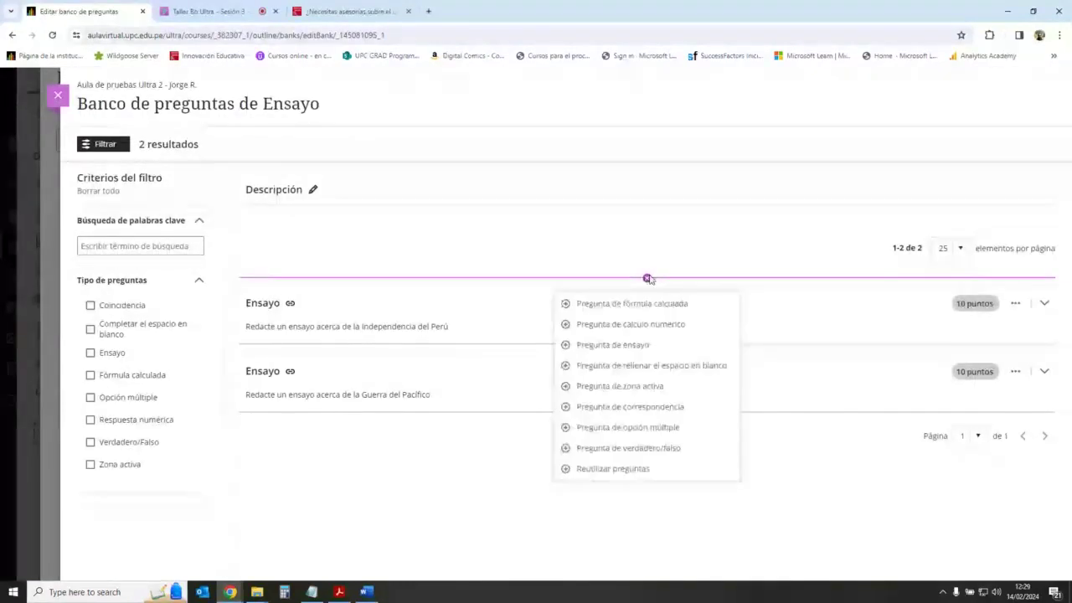
left_click(646, 473)
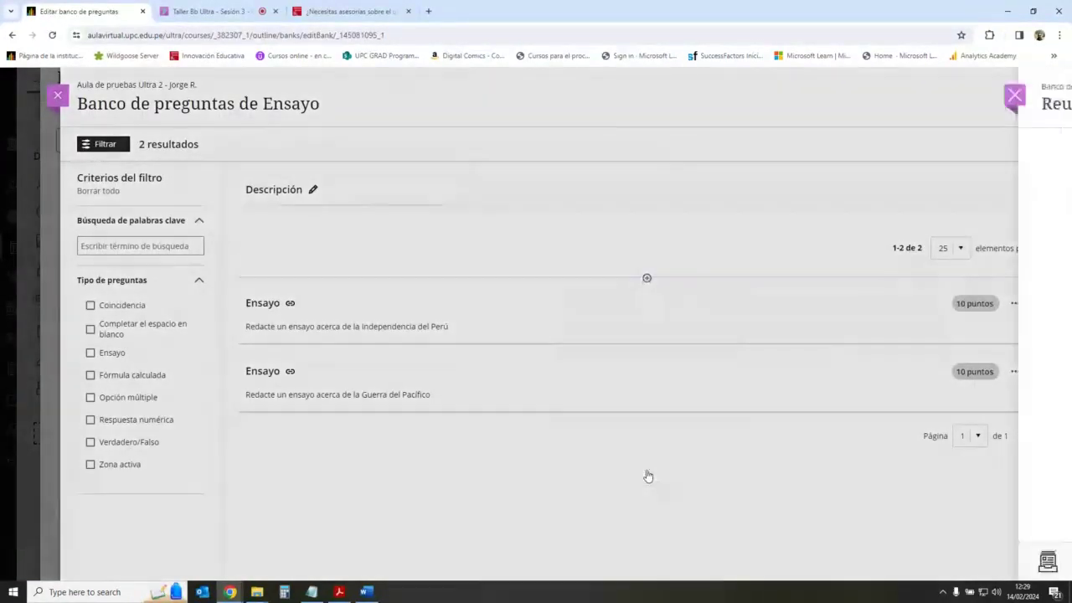
left_click(94, 430)
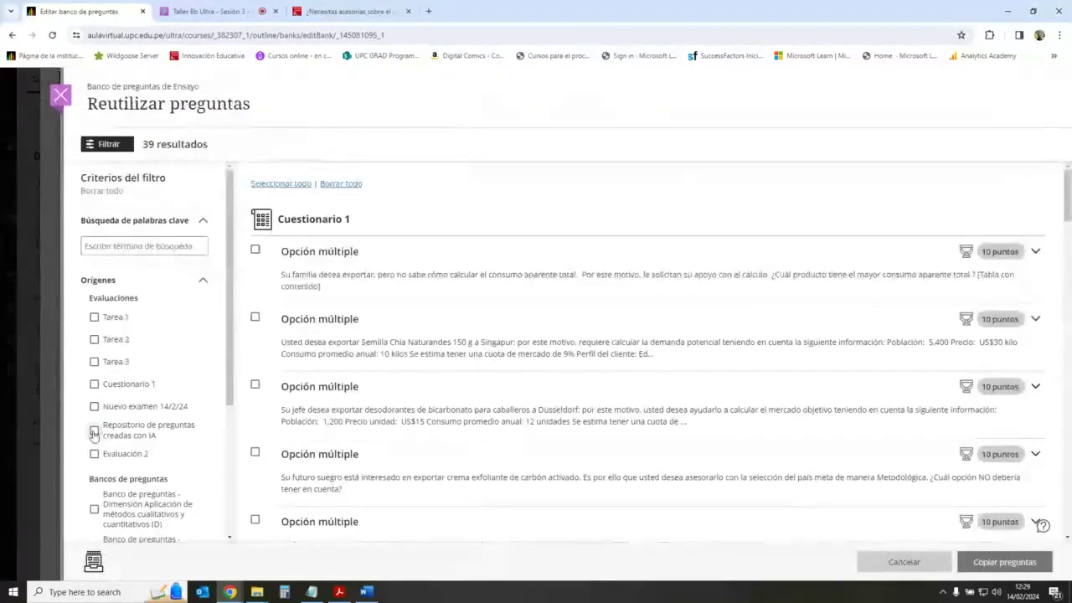
left_click(295, 184)
left_click(1010, 562)
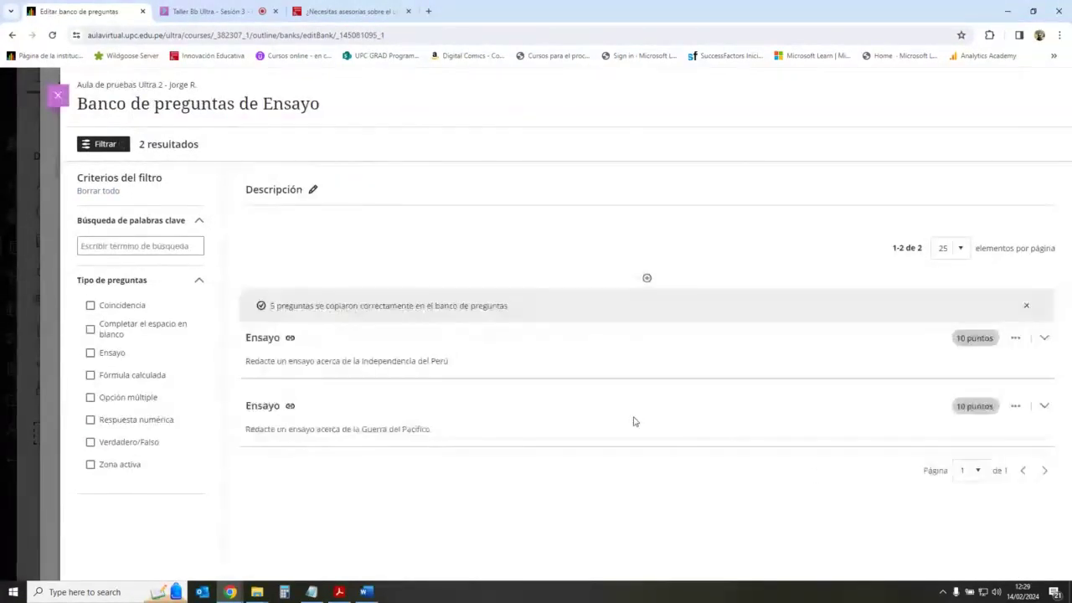
Step: Review the updated bank's add-question options, then switch to the Collaborate session
scroll(567, 400, "down", 3)
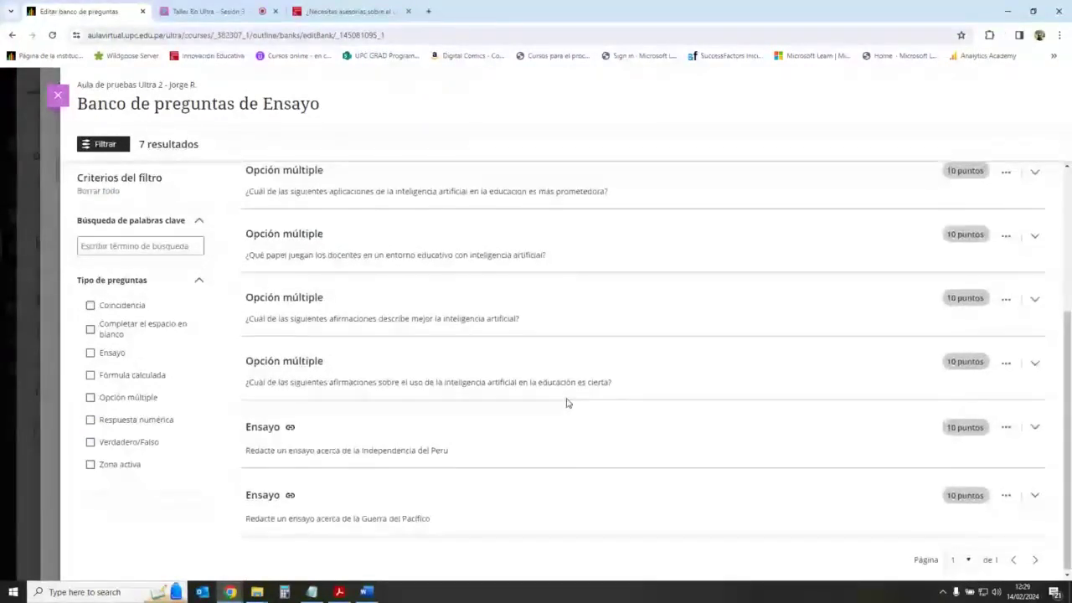
scroll(567, 403, "up", 3)
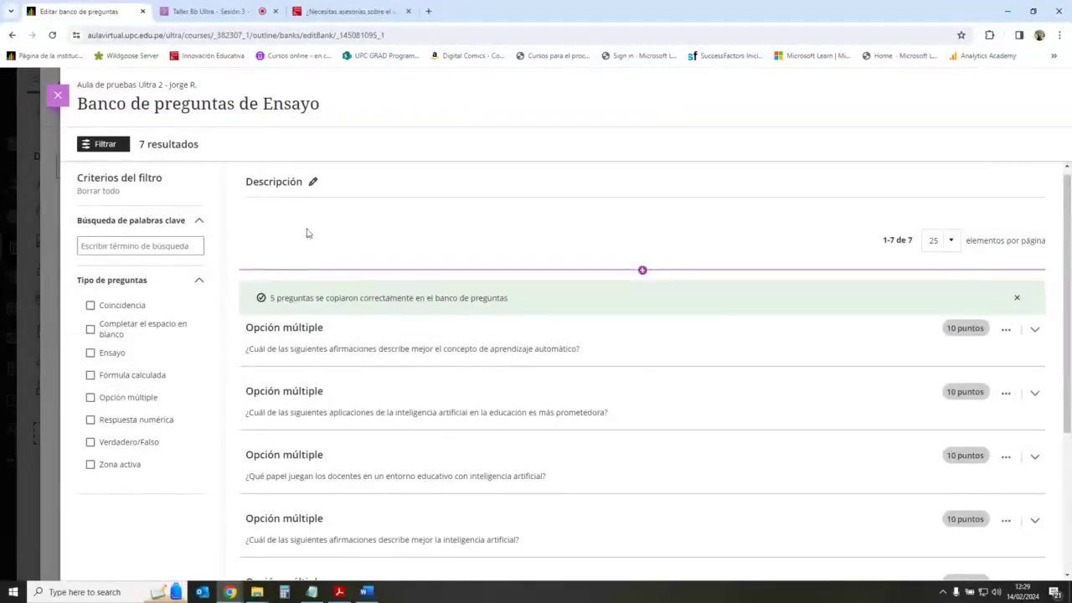
left_click(642, 270)
left_click(643, 270)
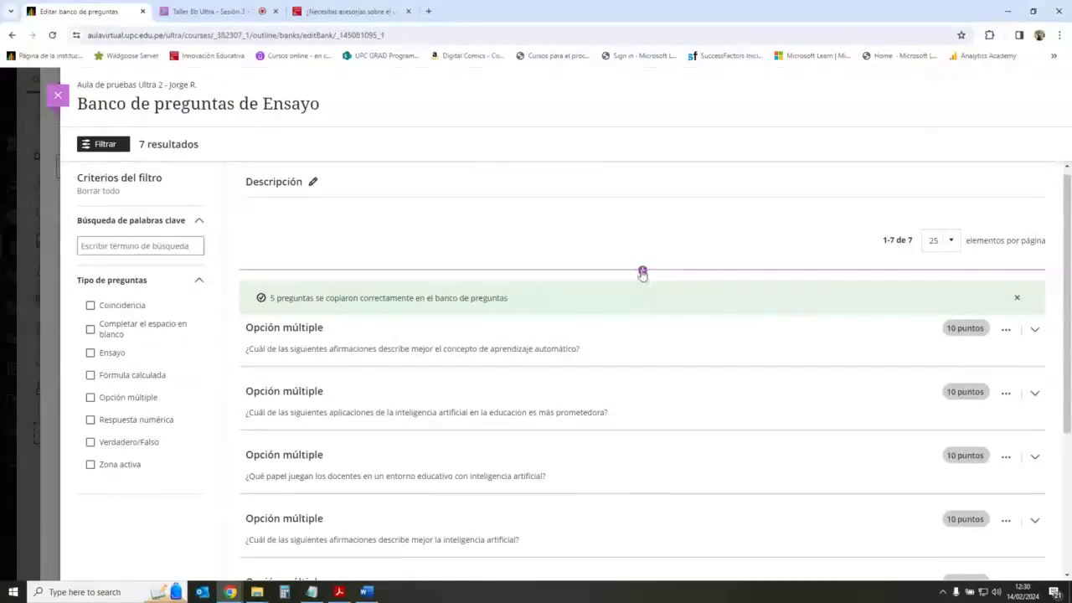
left_click(642, 270)
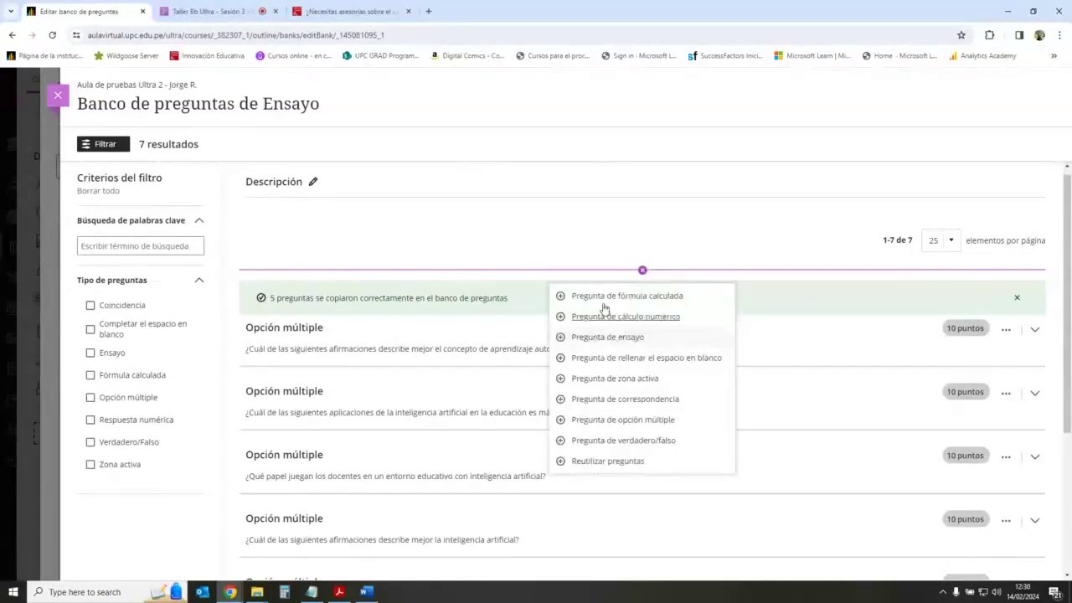
left_click(624, 239)
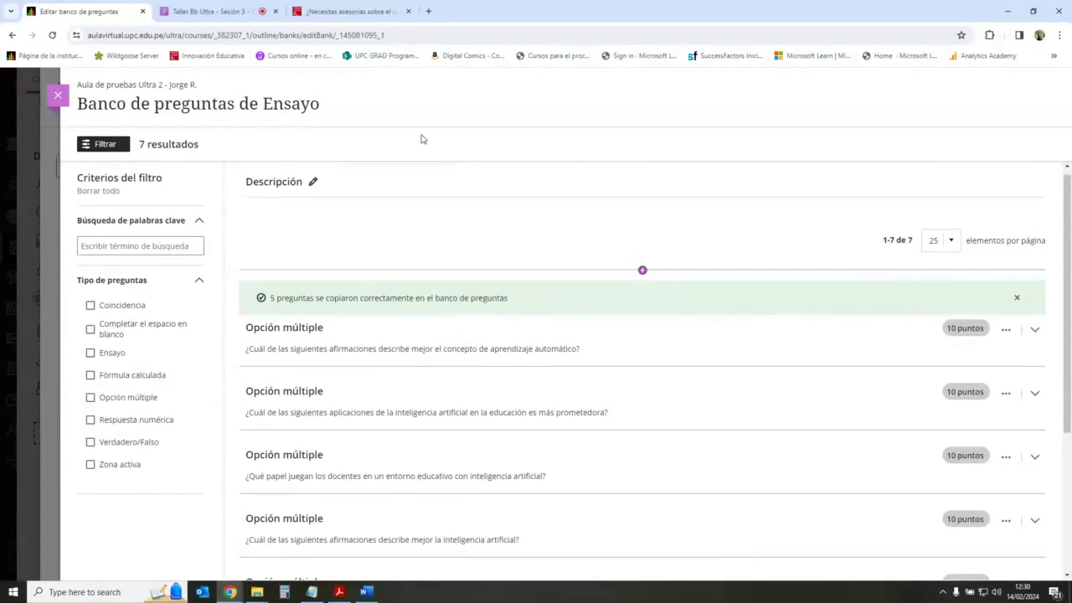
left_click(210, 11)
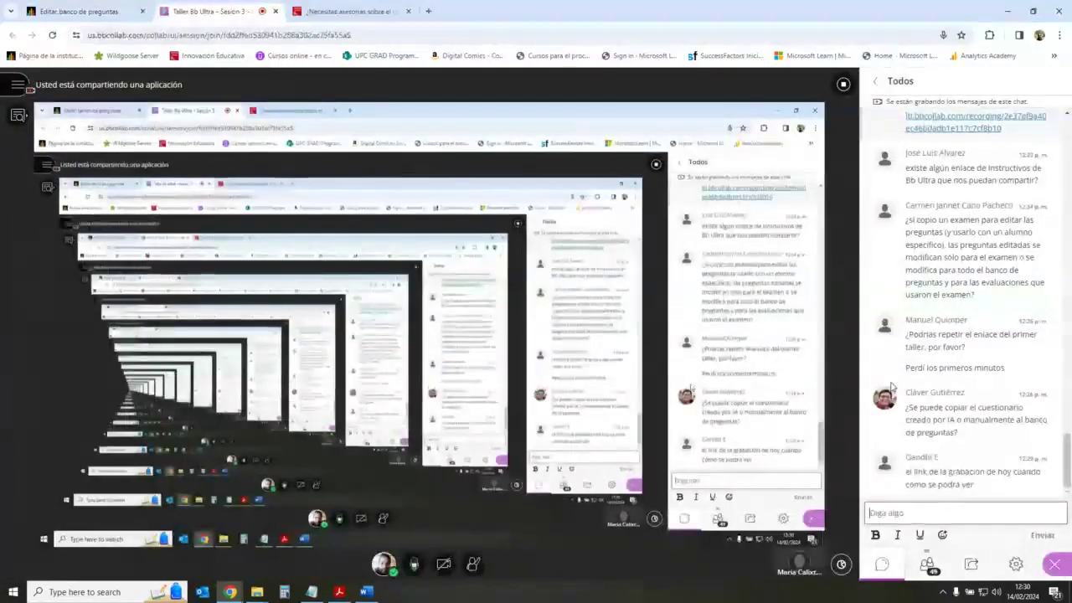